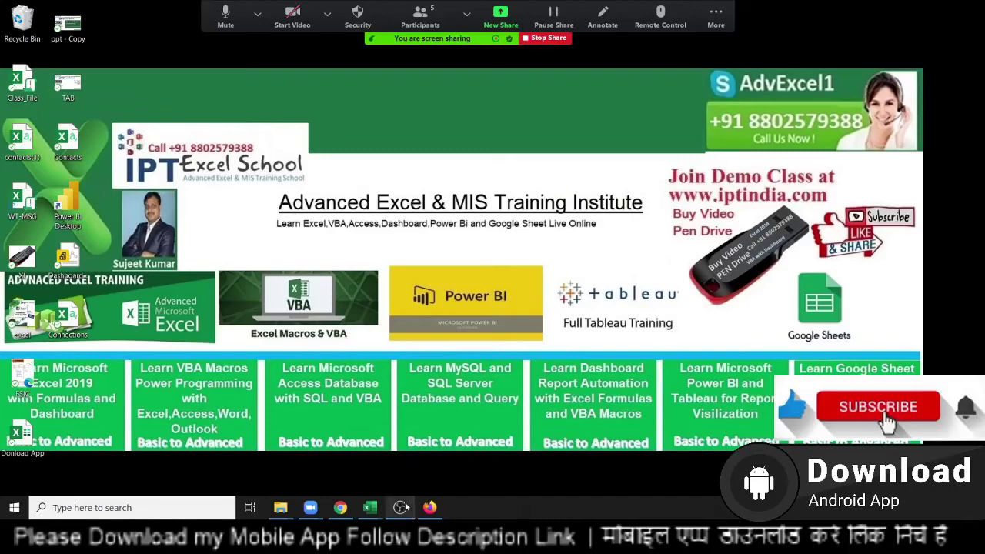
# Step: Save the first Tableau2020 zip archive to disk from the Firefox download prompt
pyautogui.click(400, 507)
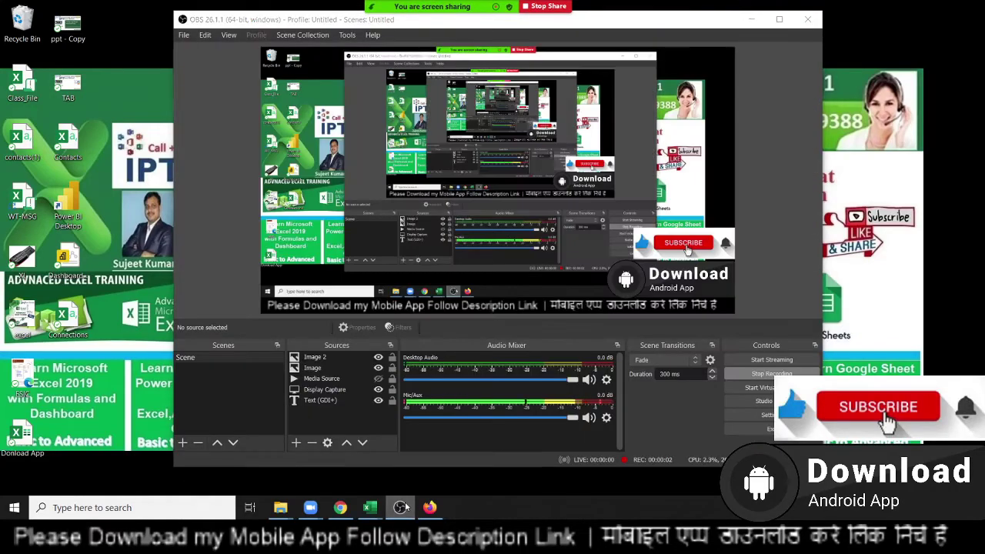
pyautogui.click(400, 508)
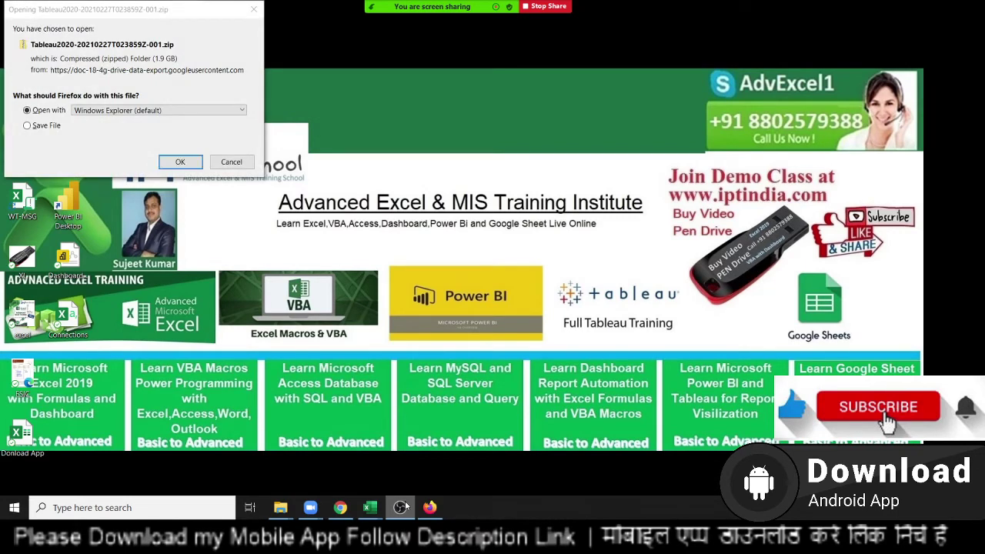
pyautogui.click(46, 126)
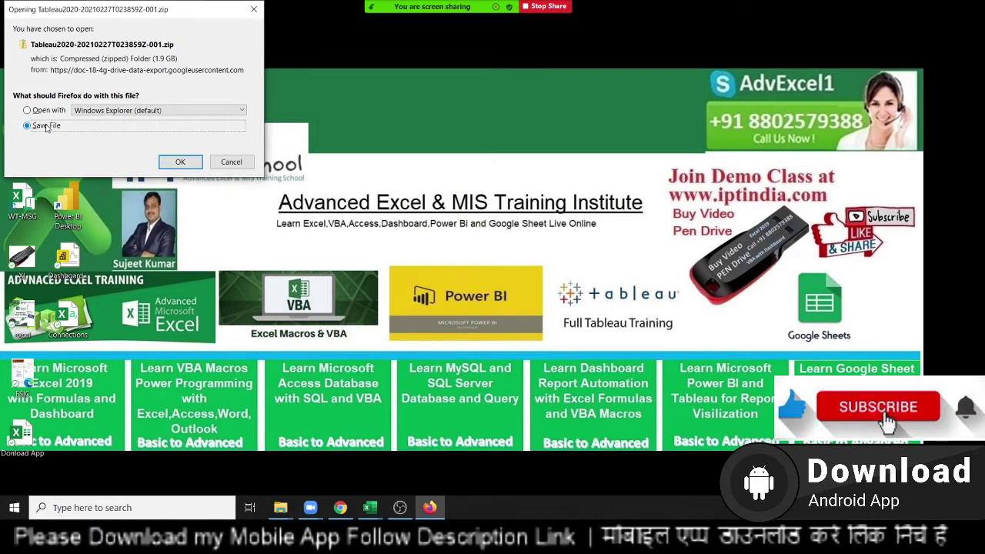
pyautogui.click(181, 166)
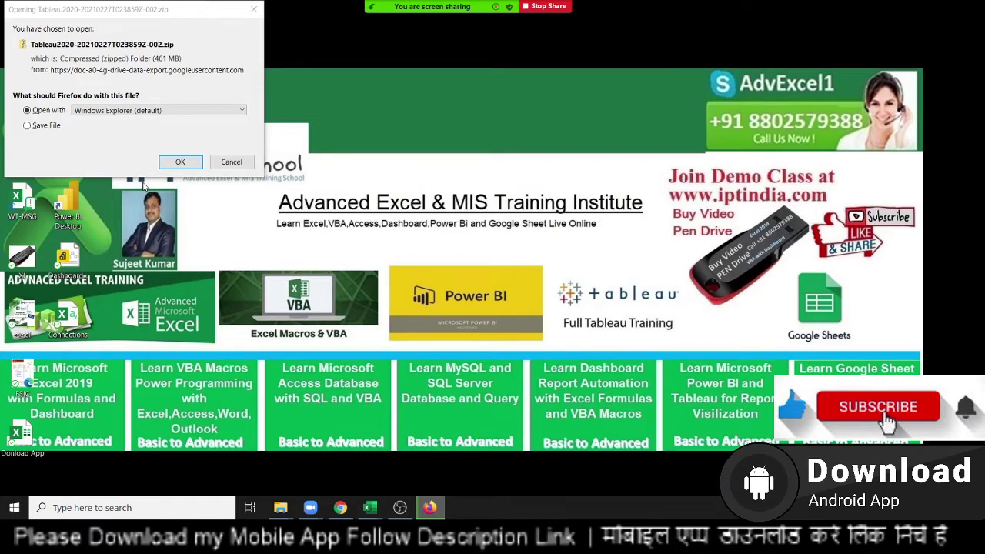
# Step: Save the second Tableau2020 zip archive, then bring the DataP workbook to the front
pyautogui.click(54, 126)
pyautogui.click(180, 162)
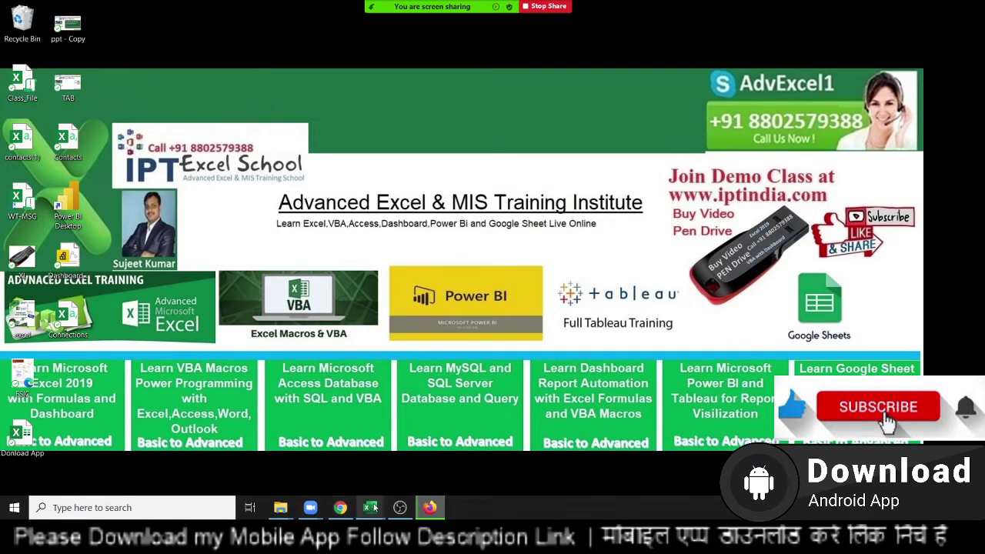
pyautogui.moveTo(370, 507)
pyautogui.click(627, 458)
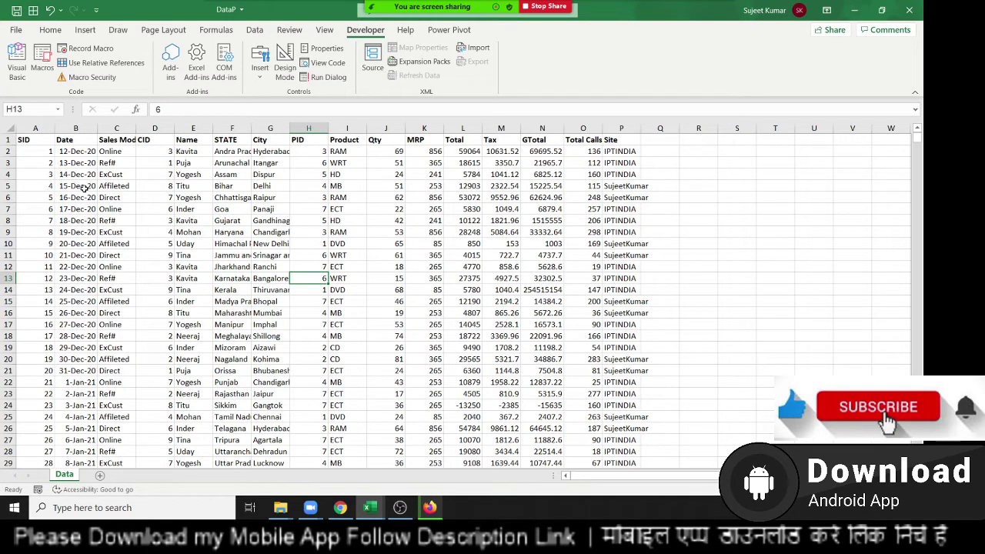
pyautogui.press('Up')
pyautogui.press('Left')
pyautogui.press('Home')
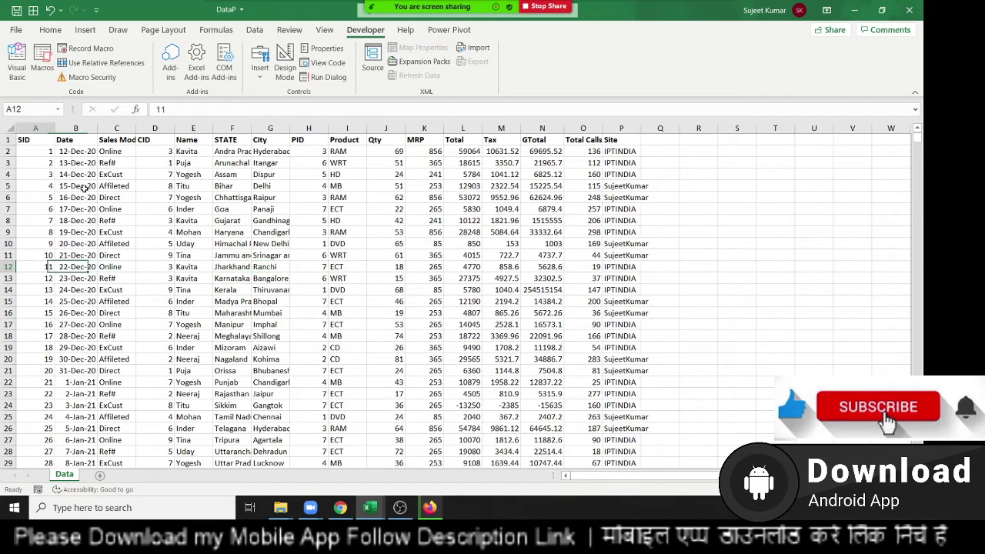
pyautogui.press('Up')
pyautogui.press('Up')
pyautogui.press('Up')
pyautogui.press('Up')
pyautogui.press('Up')
pyautogui.press('Up')
pyautogui.press('Up')
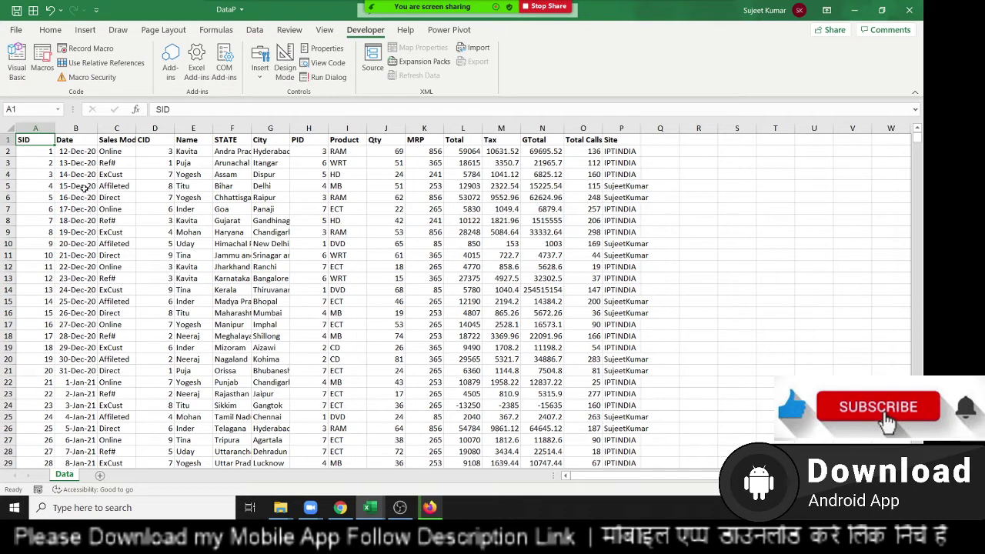
pyautogui.press('Right')
pyautogui.press('Right')
pyautogui.press('Right')
pyautogui.press('Right')
pyautogui.press('Right')
pyautogui.press('Right')
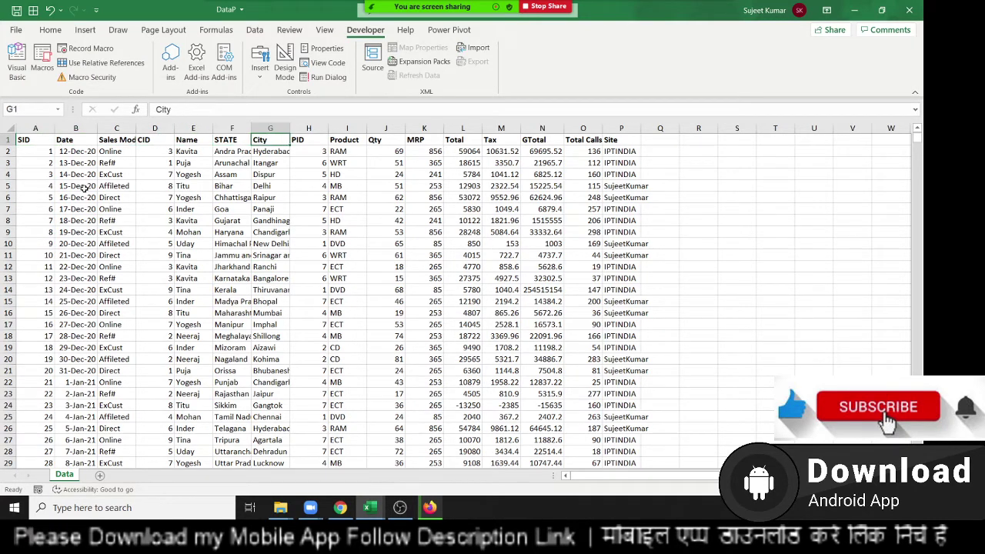
pyautogui.press('Right')
pyautogui.press('Right')
pyautogui.press('Right')
pyautogui.press('Right')
pyautogui.press('Right')
pyautogui.press('Right')
pyautogui.press('Right')
pyautogui.press('Right')
pyautogui.press('Right')
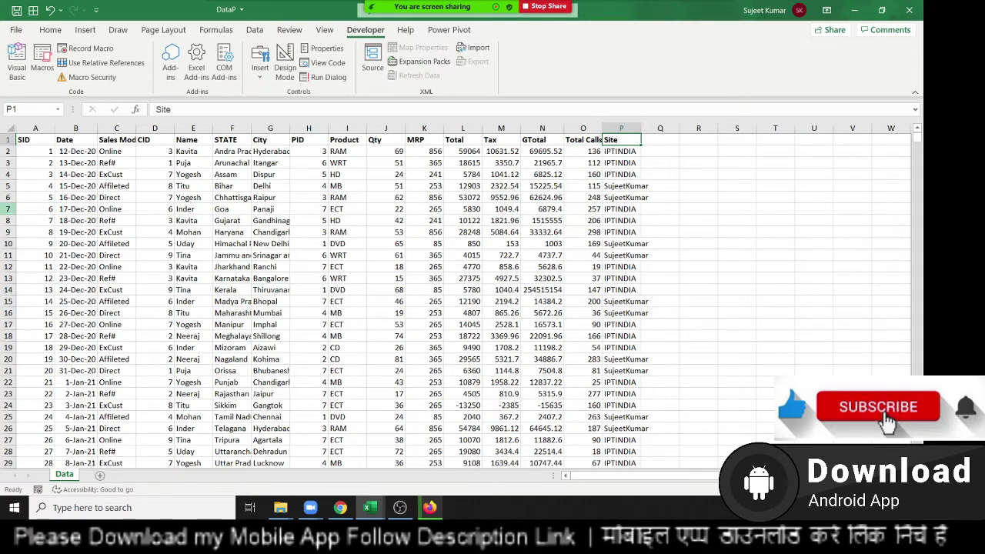
# Step: Add a new worksheet named Support after Data
pyautogui.click(103, 478)
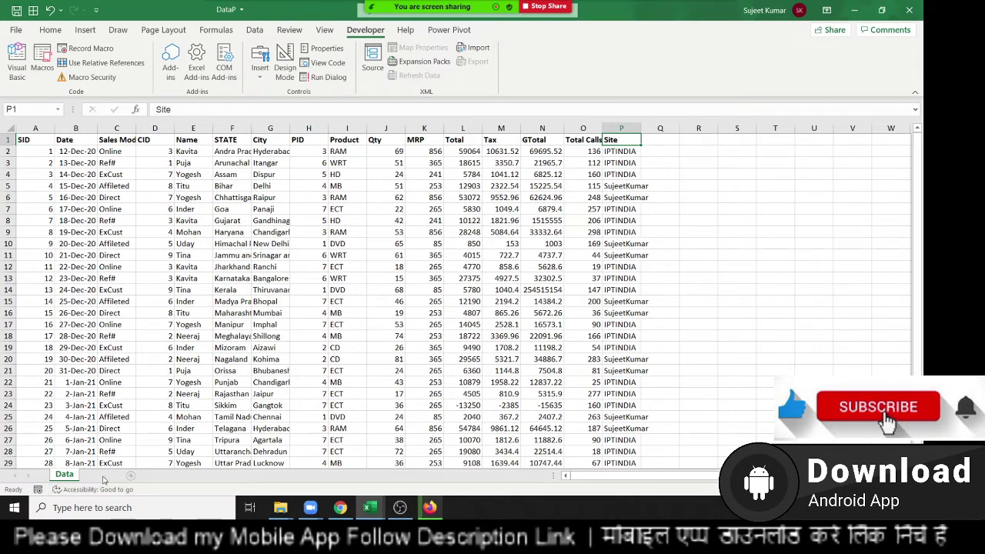
pyautogui.doubleClick(111, 478)
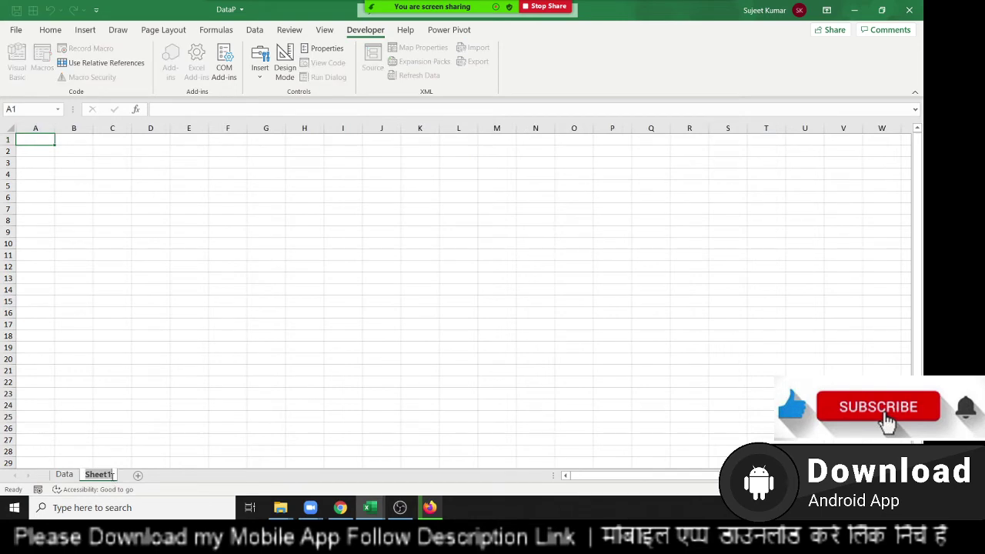
pyautogui.write('S')
pyautogui.write('uppo')
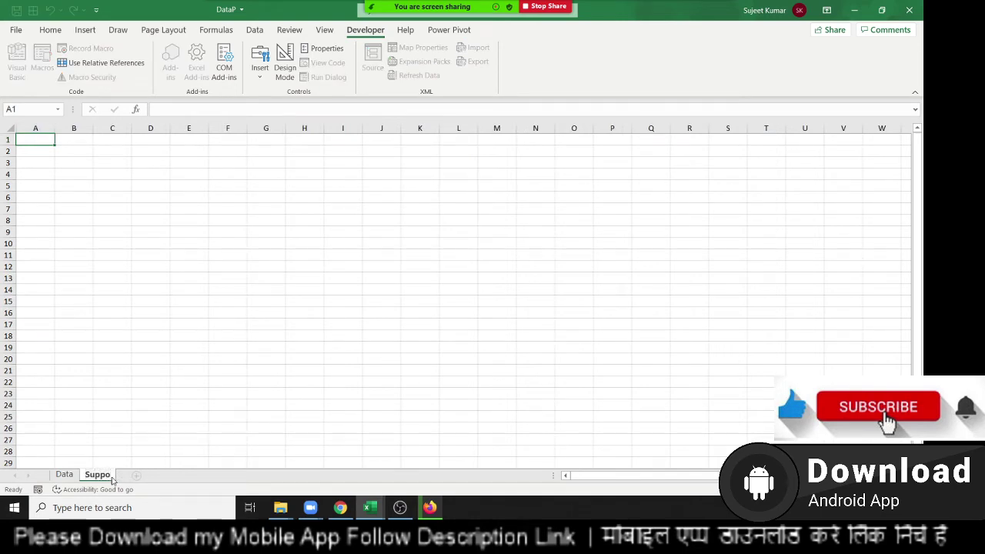
pyautogui.write('rt')
pyautogui.click(151, 393)
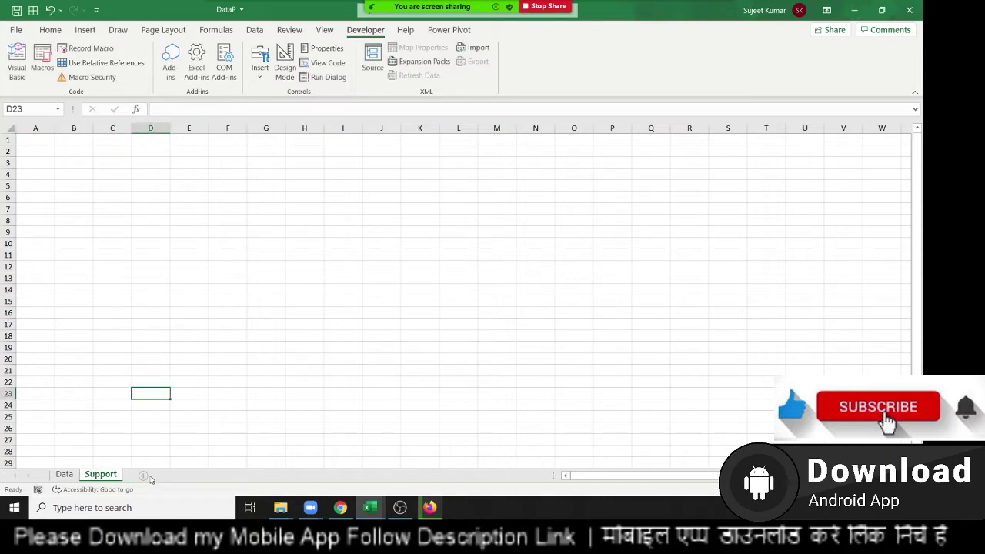
# Step: Add another worksheet named Dashboard
pyautogui.click(149, 477)
pyautogui.doubleClick(150, 476)
pyautogui.write('D')
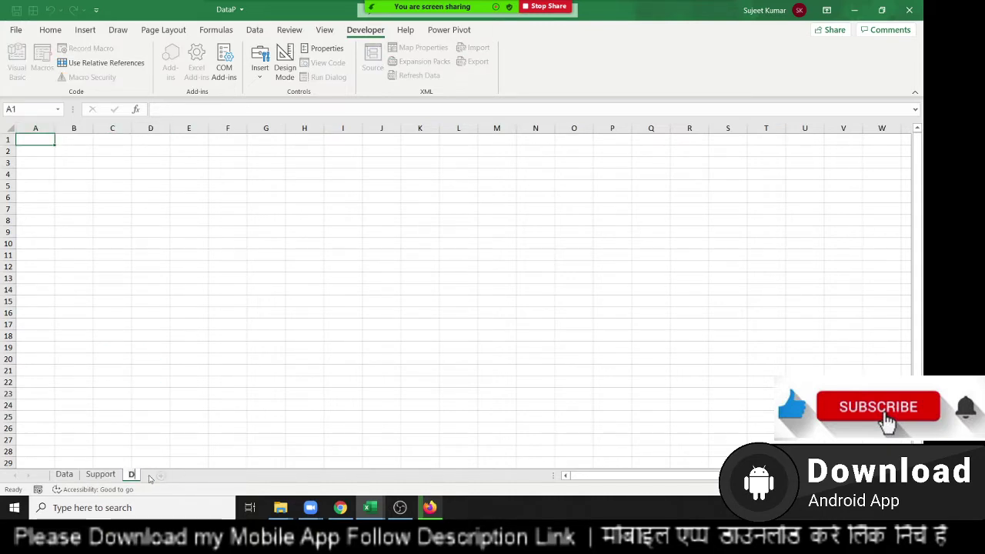
pyautogui.write('ashboard')
pyautogui.press('Return')
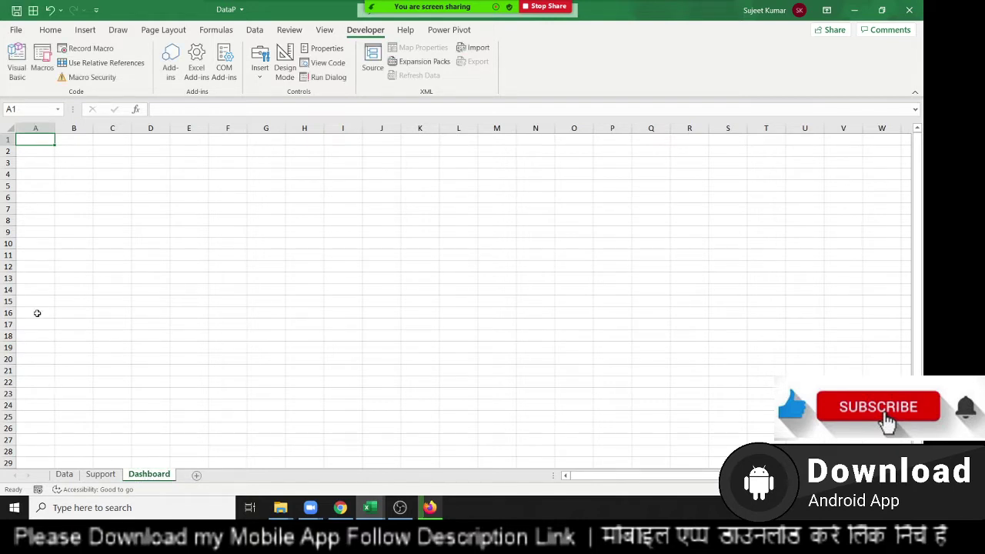
# Step: Merge and centre cells A1:O2 on the Dashboard sheet
pyautogui.moveTo(40, 139); pyautogui.dragTo(568, 128)
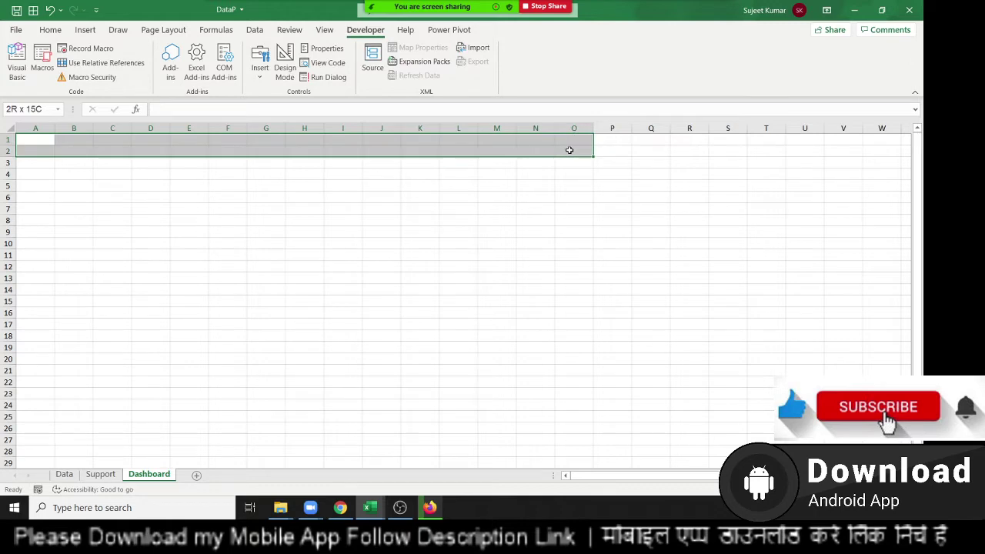
pyautogui.moveTo(569, 139); pyautogui.dragTo(567, 150)
pyautogui.click(50, 31)
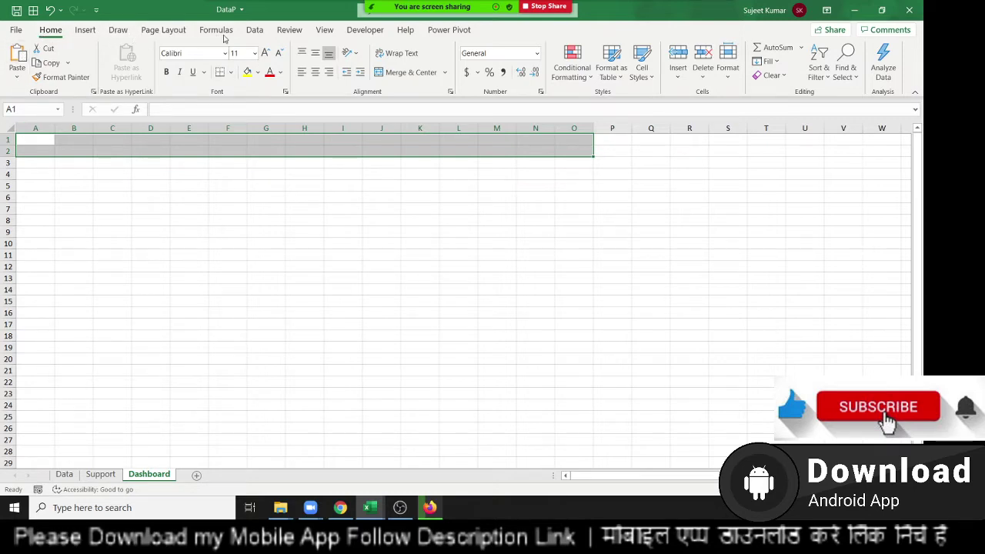
pyautogui.click(255, 31)
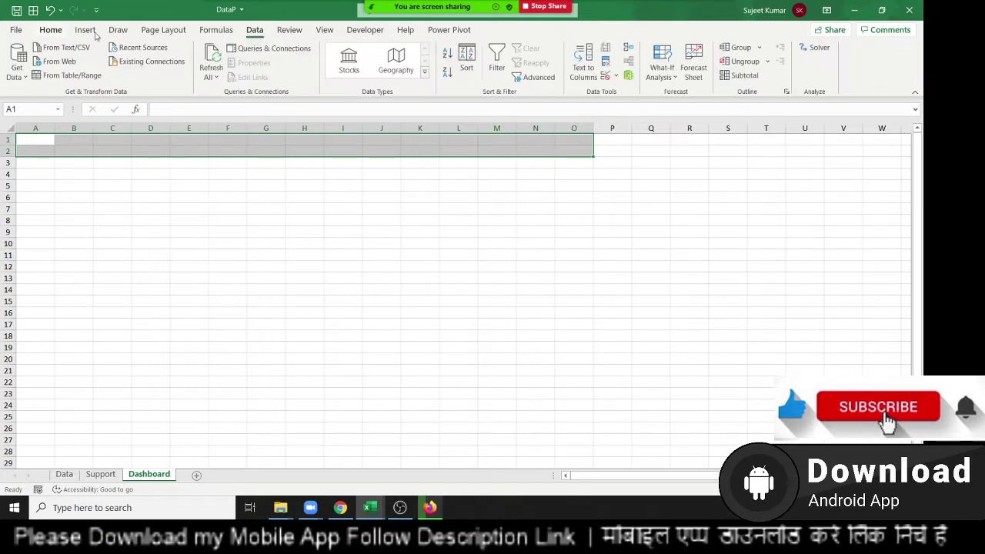
pyautogui.click(44, 31)
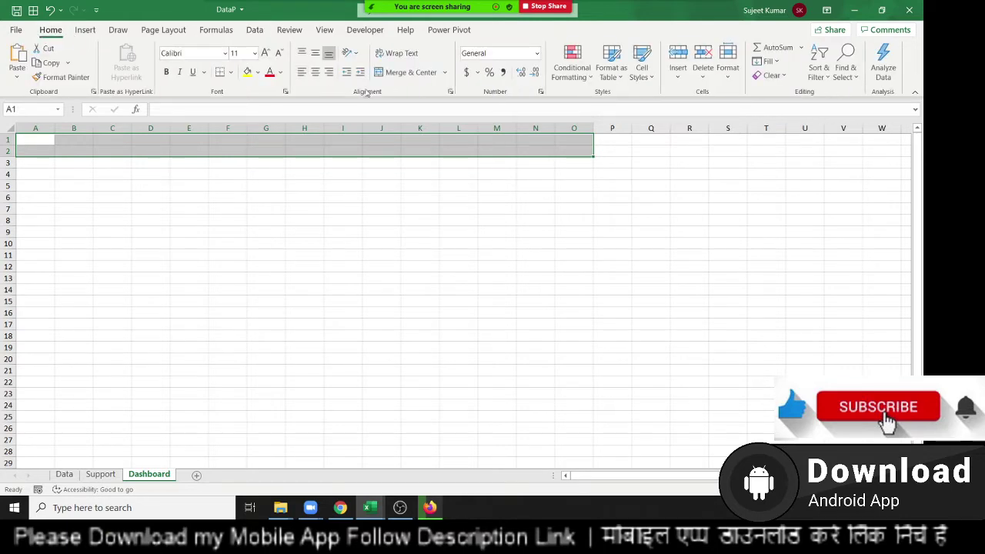
pyautogui.click(411, 73)
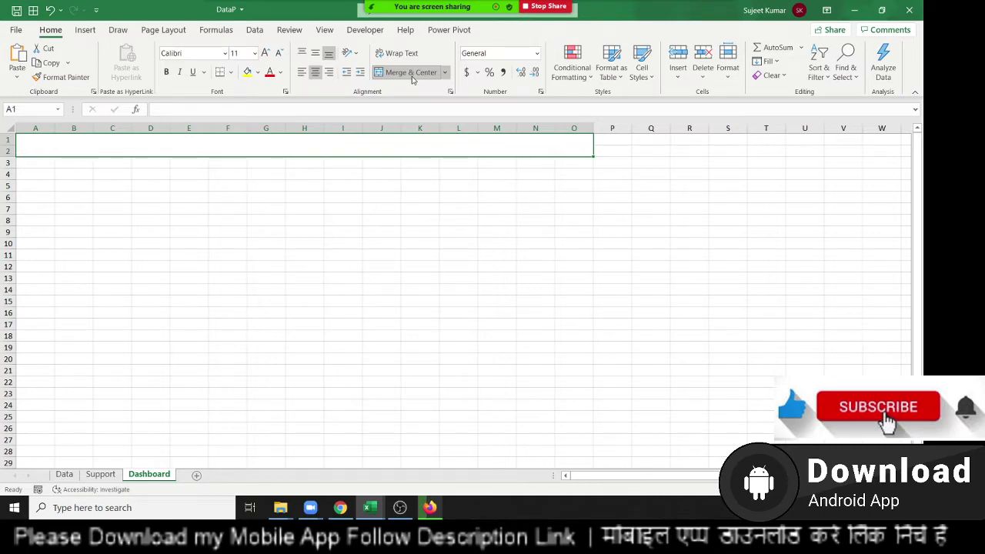
pyautogui.moveTo(424, 9)
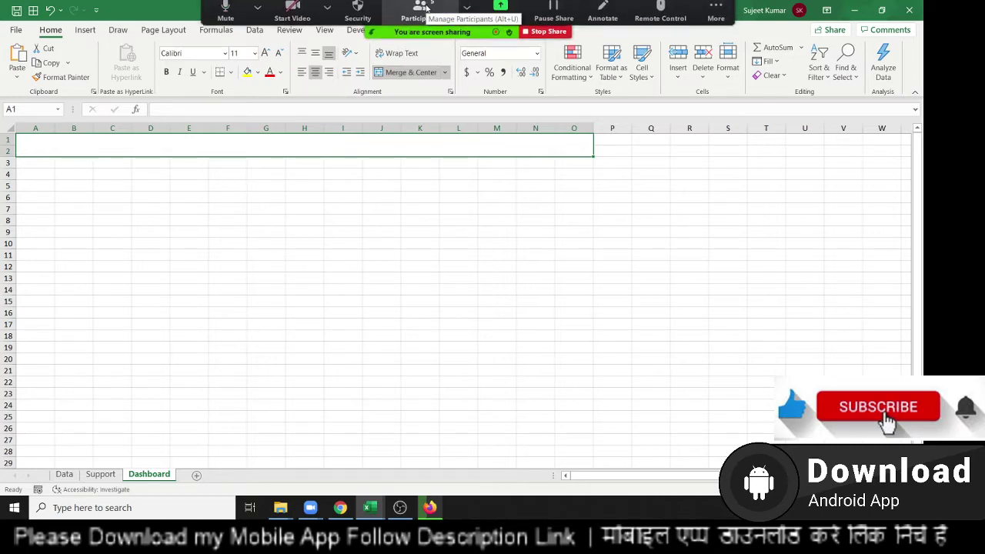
# Step: Enter the title 'Monthly Sales Summary - 2020-2021' in the merged cell
pyautogui.doubleClick(75, 145)
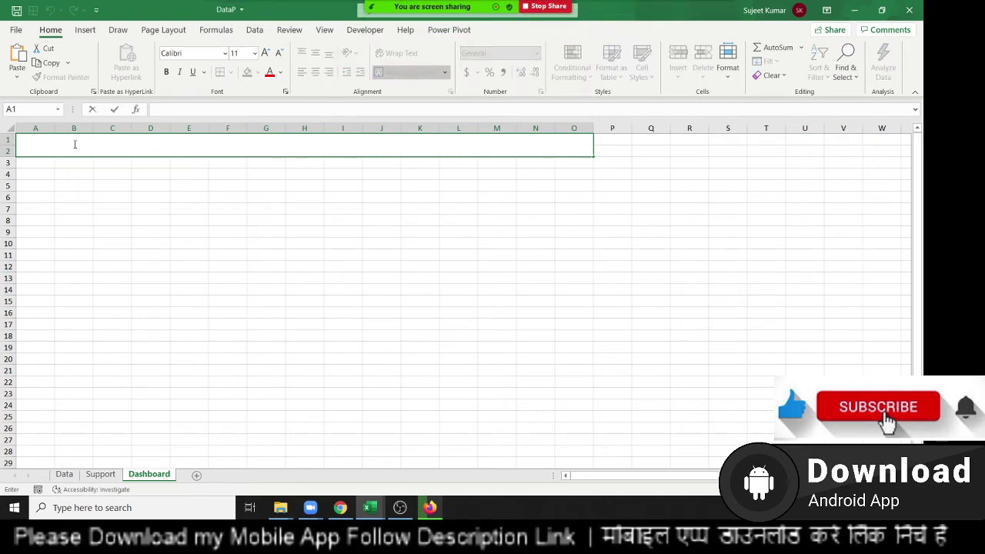
pyautogui.write('Monthl')
pyautogui.write('y Sale')
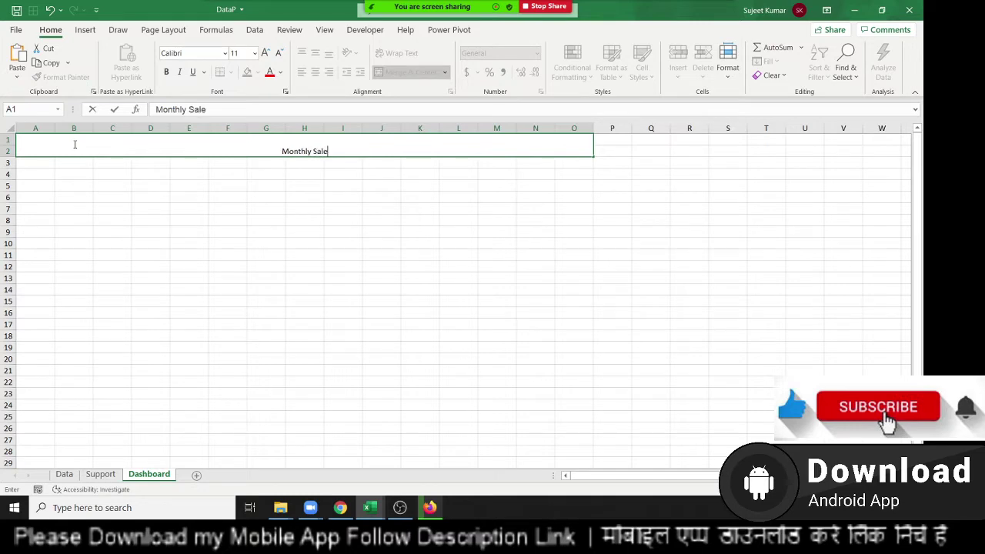
pyautogui.write('s Sum')
pyautogui.write('mary')
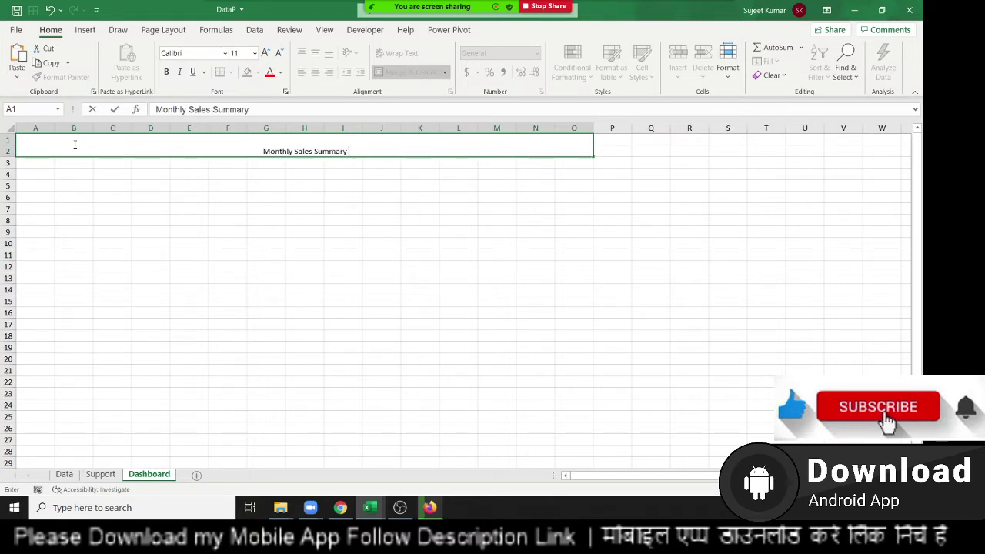
pyautogui.write(' - 20')
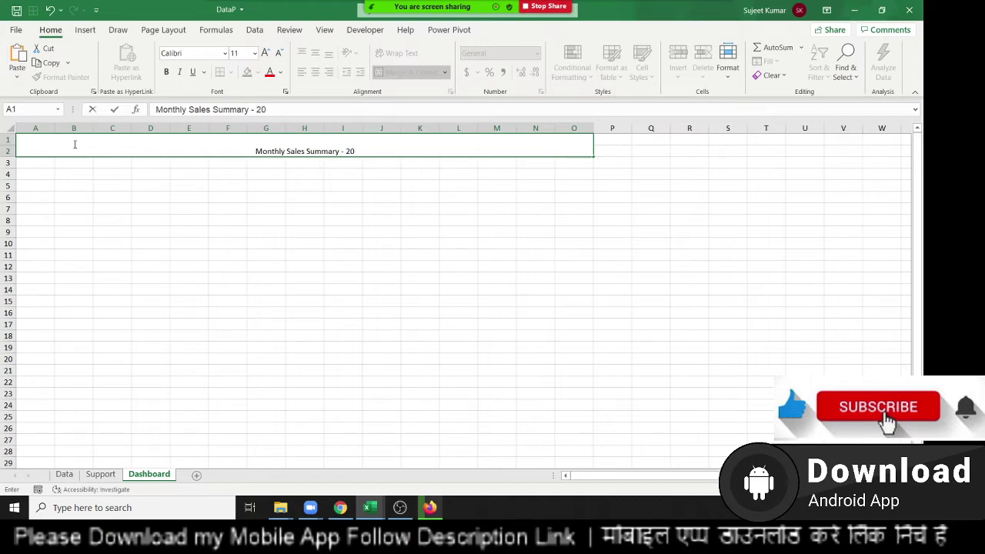
pyautogui.write('2')
pyautogui.press('BackSpace')
pyautogui.write('0')
pyautogui.write(' -')
pyautogui.press('BackSpace')
pyautogui.press('BackSpace')
pyautogui.press('BackSpace')
pyautogui.write('20-20')
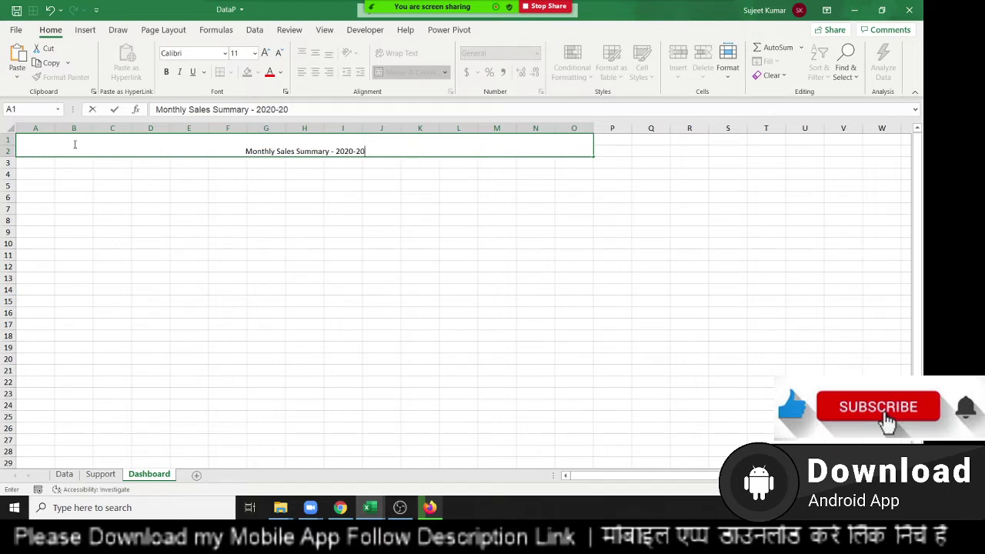
pyautogui.write('21')
pyautogui.press('Return')
pyautogui.click(155, 151)
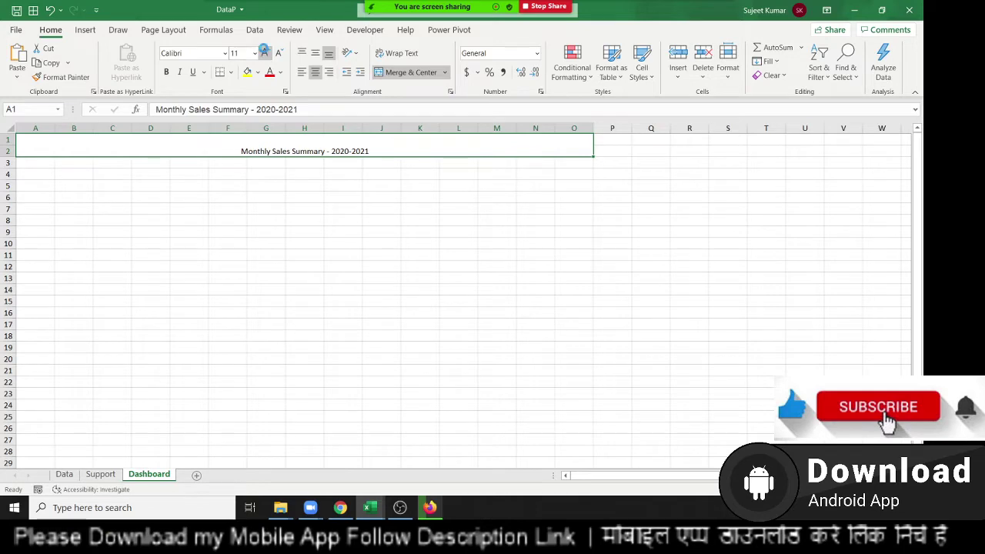
# Step: Enlarge the title to 26 pt, left-align it and underline it
pyautogui.click(264, 50)
pyautogui.click(264, 51)
pyautogui.click(263, 51)
pyautogui.click(264, 51)
pyautogui.click(264, 51)
pyautogui.click(264, 51)
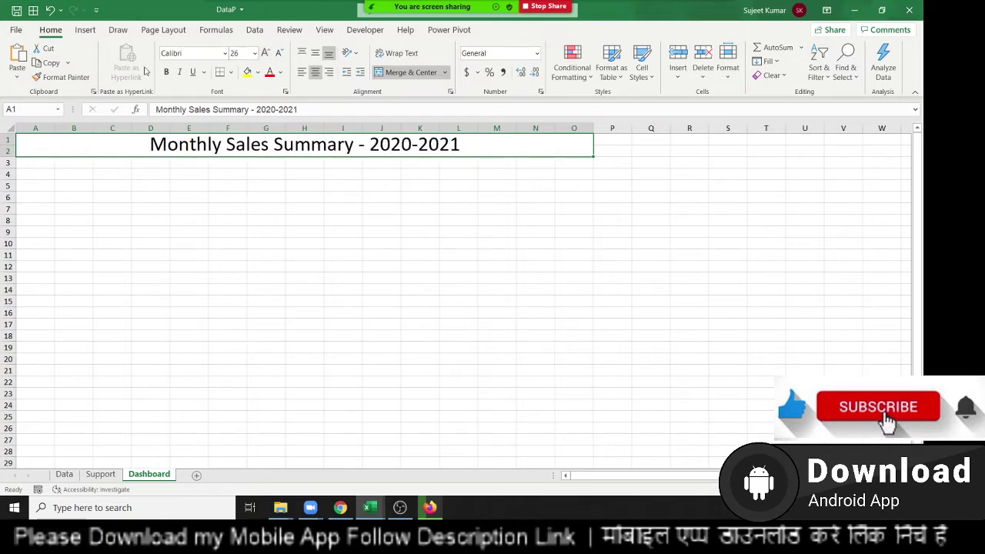
pyautogui.click(300, 72)
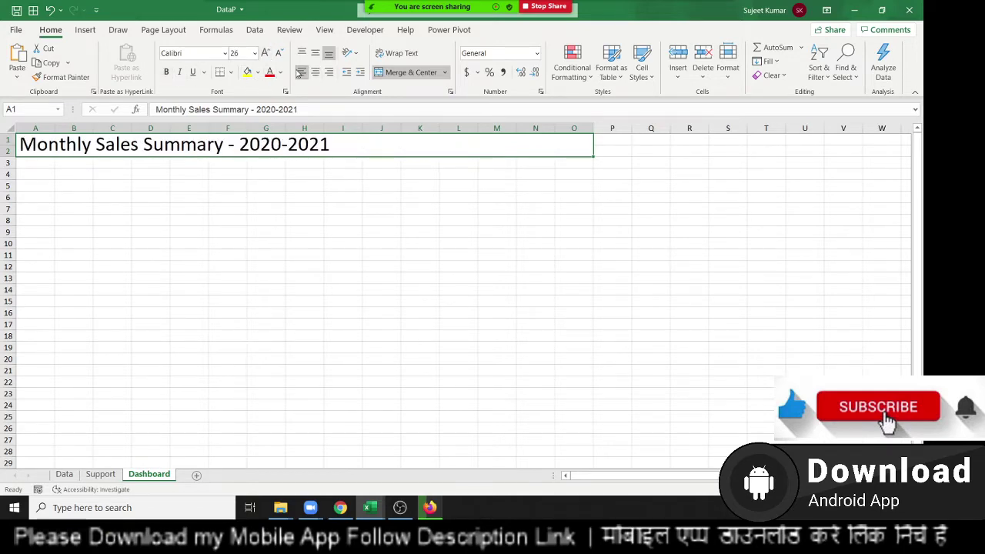
pyautogui.click(193, 72)
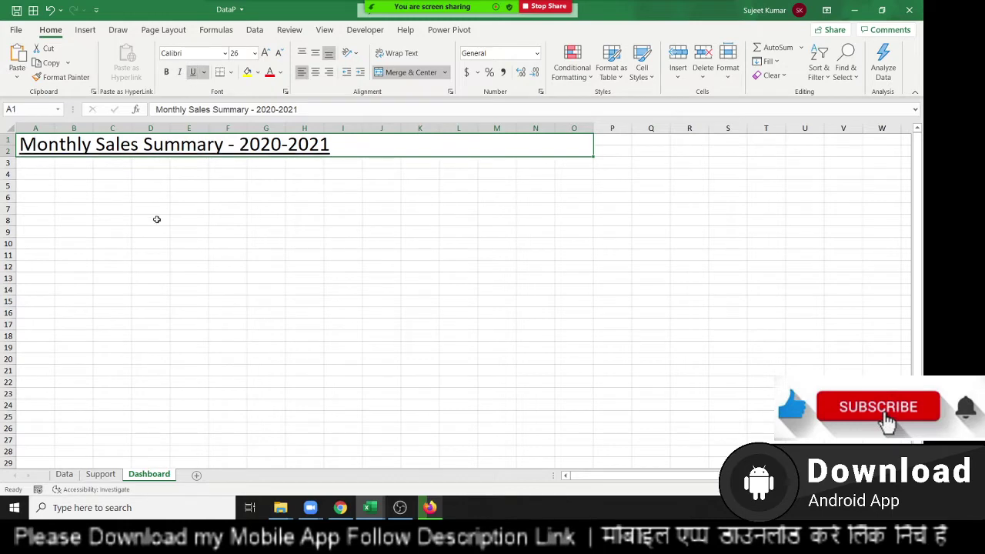
# Step: Colour the title text light blue and select A3:C7 for the logo area
pyautogui.click(156, 220)
pyautogui.click(44, 141)
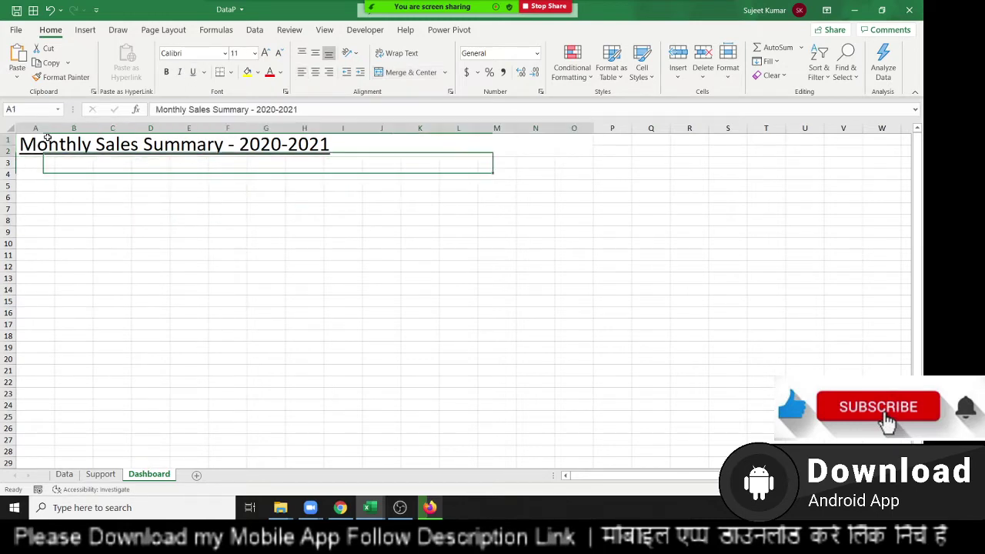
pyautogui.click(280, 72)
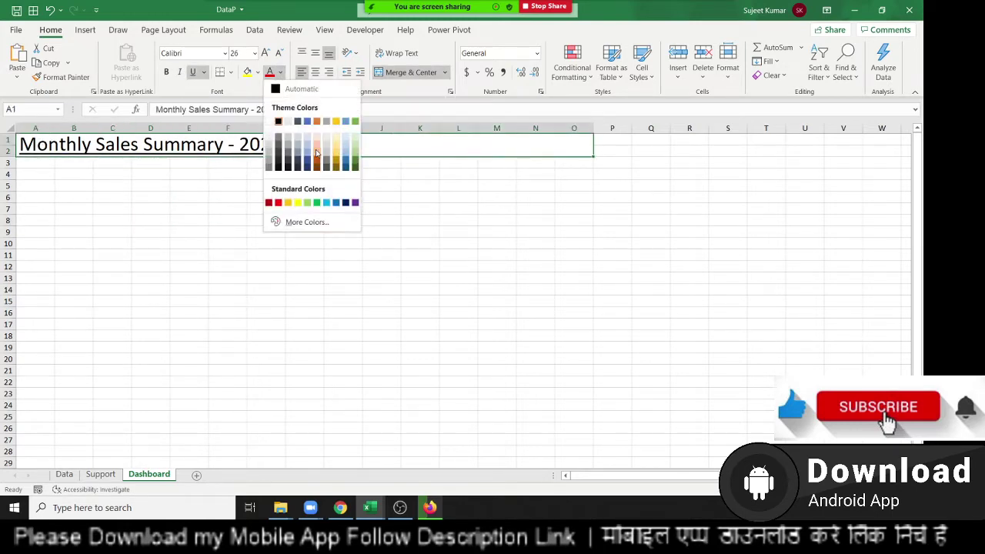
pyautogui.click(328, 203)
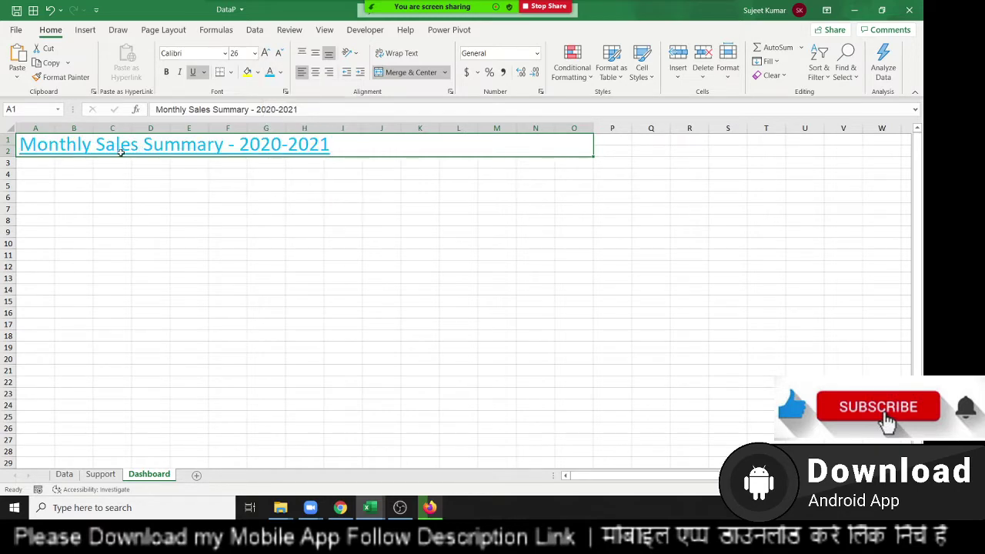
pyautogui.moveTo(44, 165)
pyautogui.mouseDown()
pyautogui.moveTo(87, 175)
pyautogui.moveTo(86, 209)
pyautogui.moveTo(97, 209)
pyautogui.mouseUp()
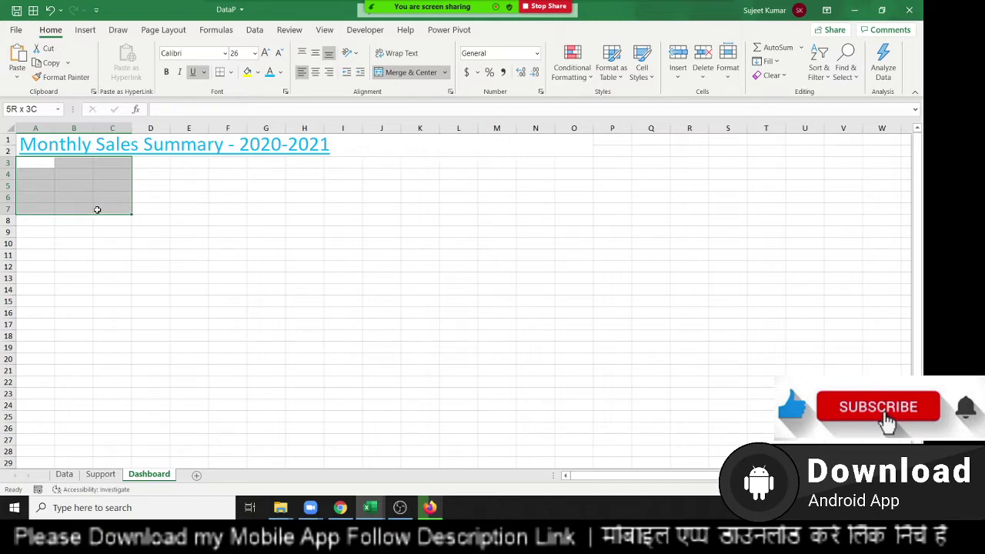
# Step: Merge cells A3:C7 into a single block
pyautogui.click(408, 73)
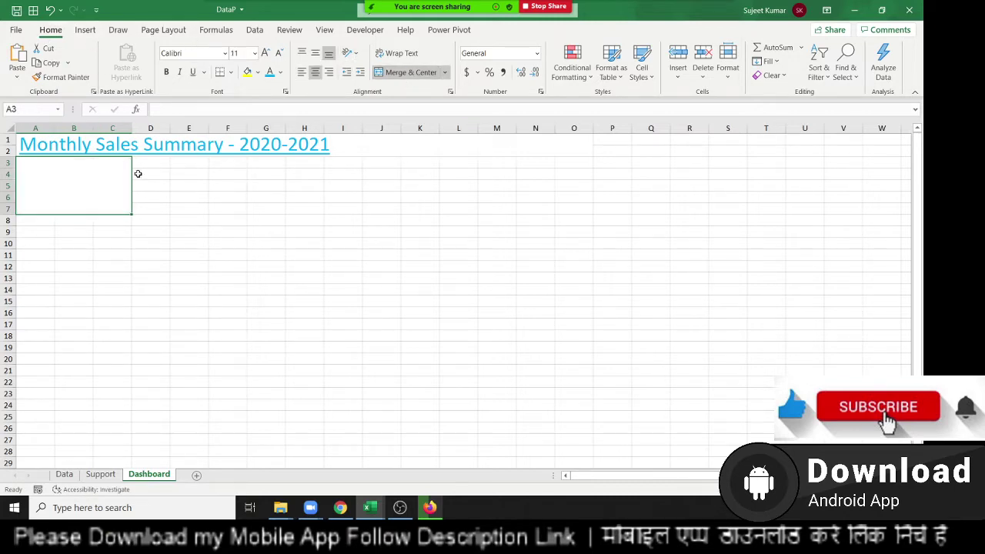
pyautogui.click(158, 202)
pyautogui.click(110, 167)
# Step: Insert the pen-drive picture from the Desktop folder
pyautogui.hotkey('alt', 'n')
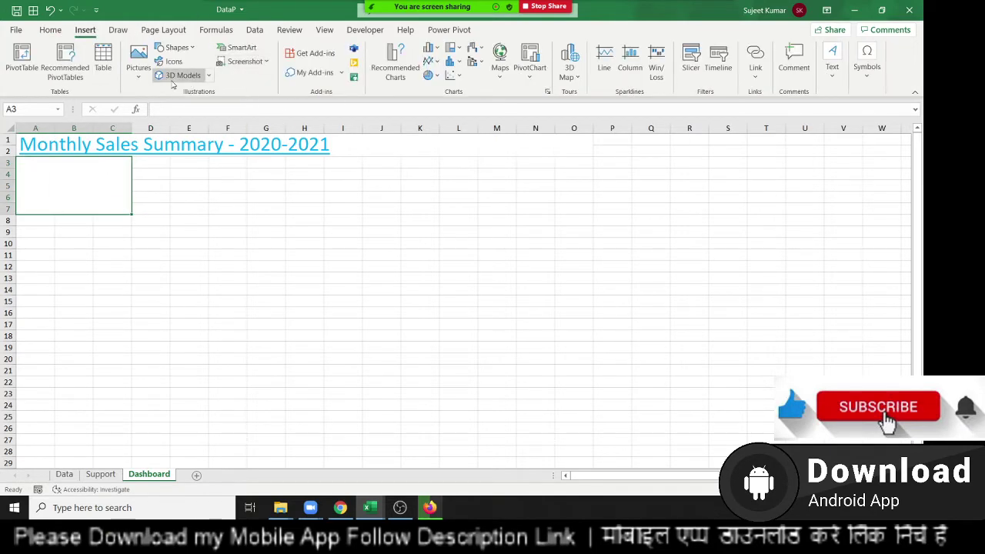
pyautogui.click(137, 70)
pyautogui.click(152, 112)
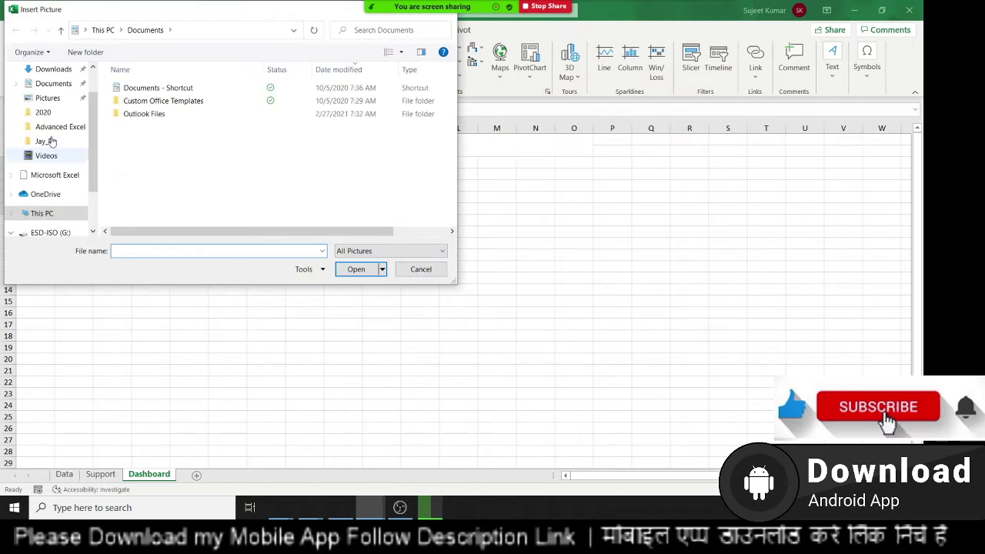
pyautogui.scroll(3, 59, 146)
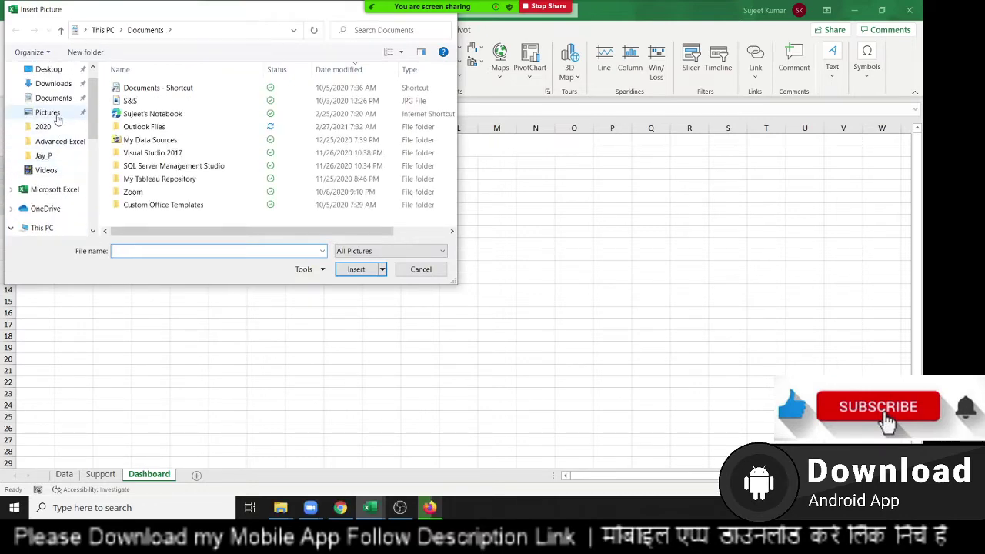
pyautogui.scroll(1, 57, 118)
pyautogui.click(52, 95)
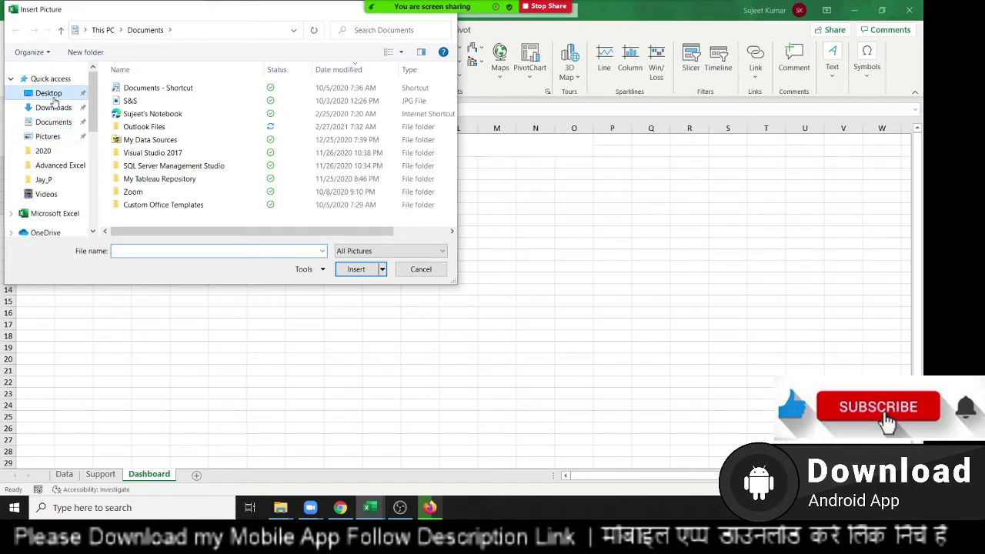
pyautogui.doubleClick(343, 122)
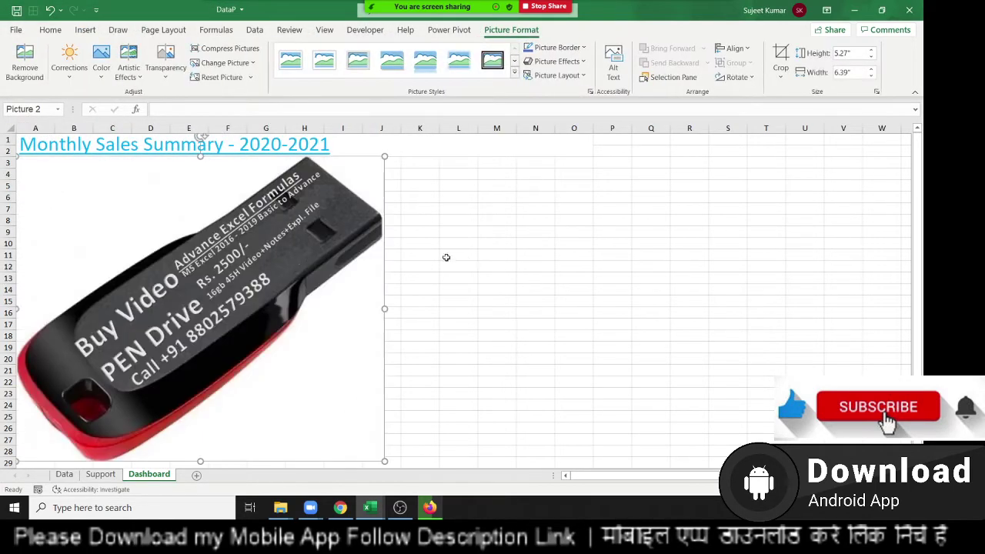
# Step: Shrink the pen-drive picture to logo size and move it into place
pyautogui.moveTo(396, 247); pyautogui.dragTo(543, 252)
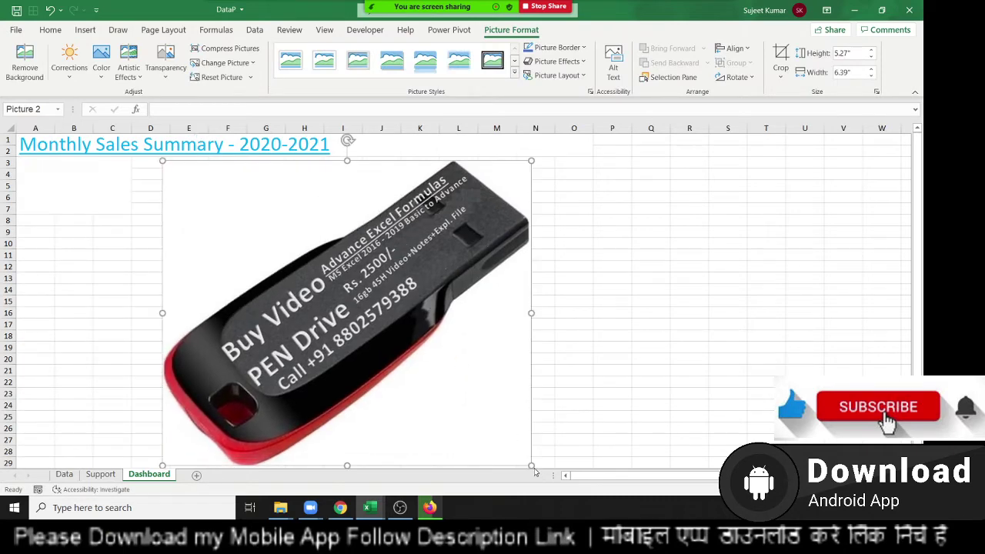
pyautogui.moveTo(529, 463)
pyautogui.mouseDown()
pyautogui.moveTo(251, 228)
pyautogui.moveTo(113, 237)
pyautogui.moveTo(128, 257)
pyautogui.moveTo(103, 199)
pyautogui.mouseUp()
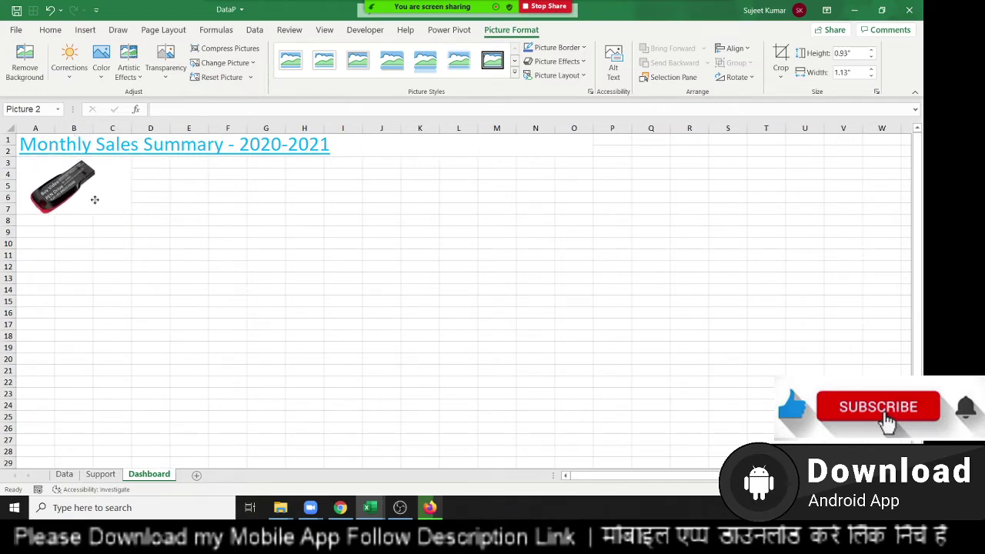
pyautogui.click(188, 221)
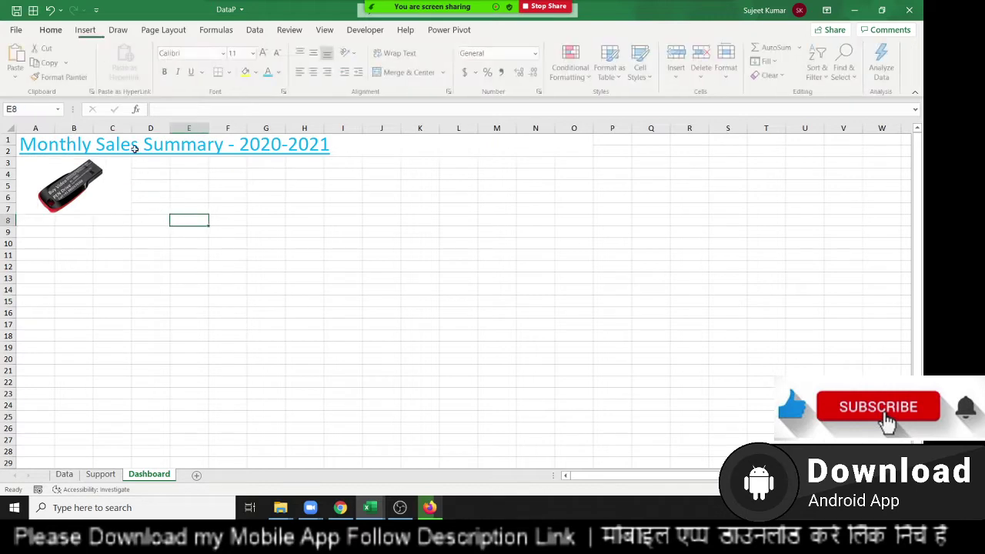
# Step: Adjust the widths of columns B and C and nudge the logo slightly left
pyautogui.moveTo(132, 128)
pyautogui.mouseDown()
pyautogui.moveTo(106, 125)
pyautogui.moveTo(126, 126)
pyautogui.mouseUp()
pyautogui.click(120, 125)
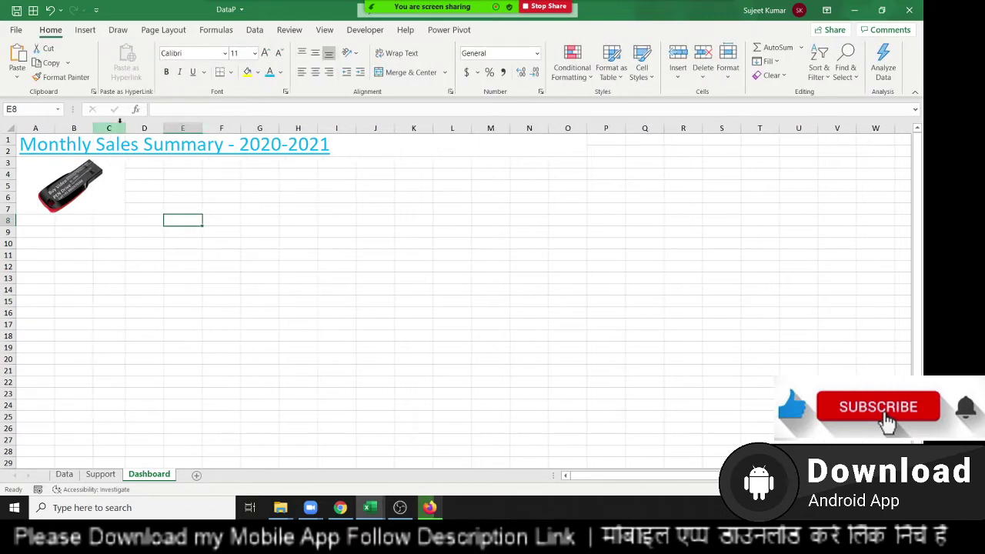
pyautogui.doubleClick(126, 127)
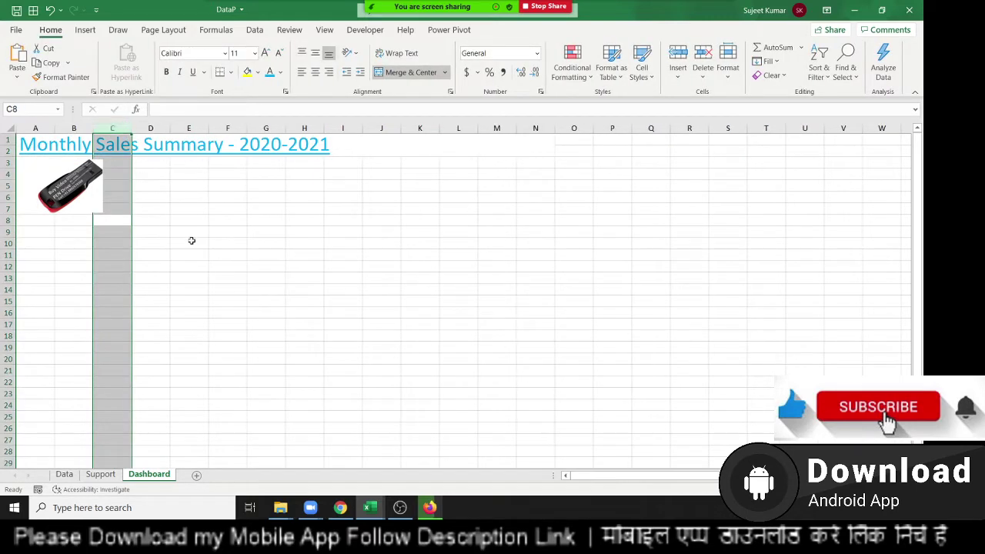
pyautogui.click(189, 243)
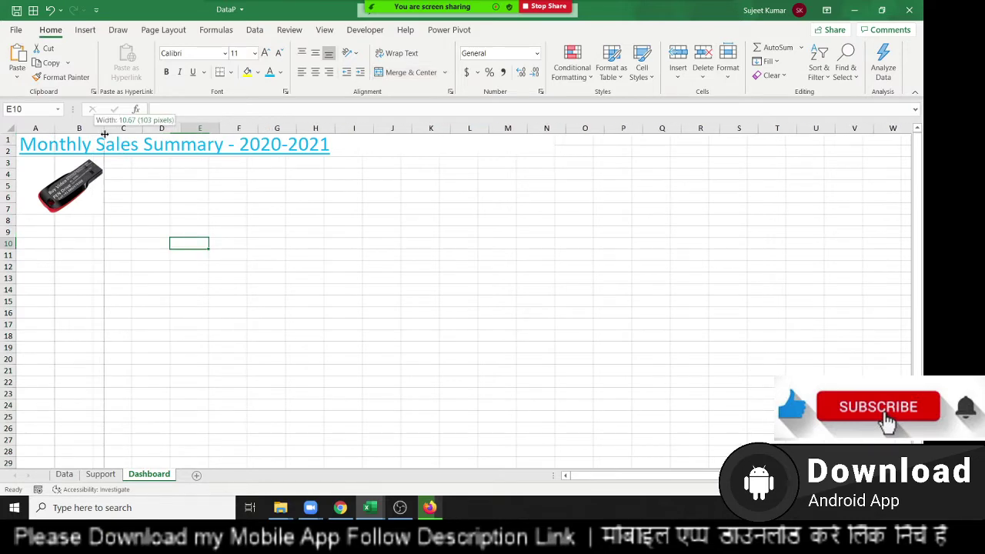
pyautogui.moveTo(93, 135); pyautogui.dragTo(106, 135)
pyautogui.moveTo(80, 202); pyautogui.dragTo(67, 202)
pyautogui.click(168, 209)
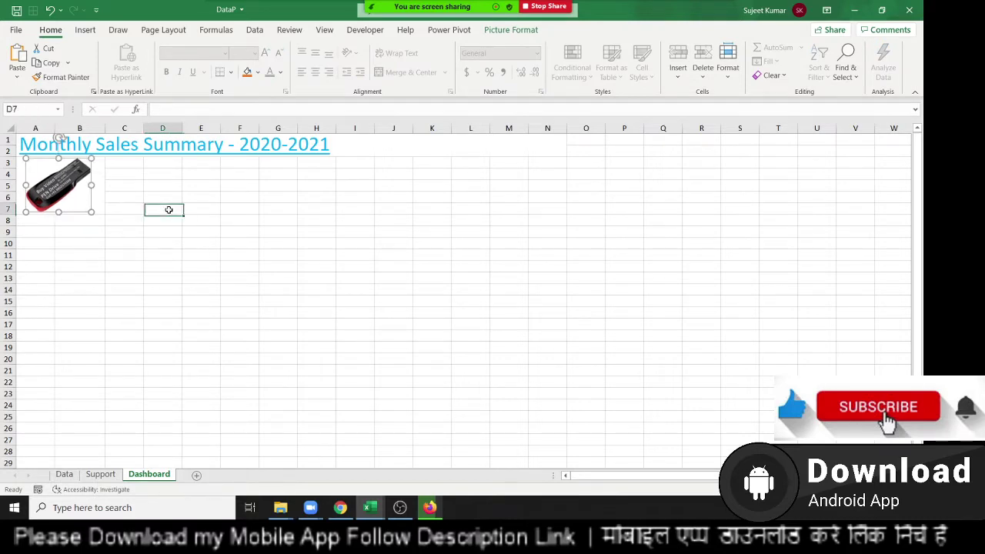
pyautogui.click(127, 162)
pyautogui.click(158, 173)
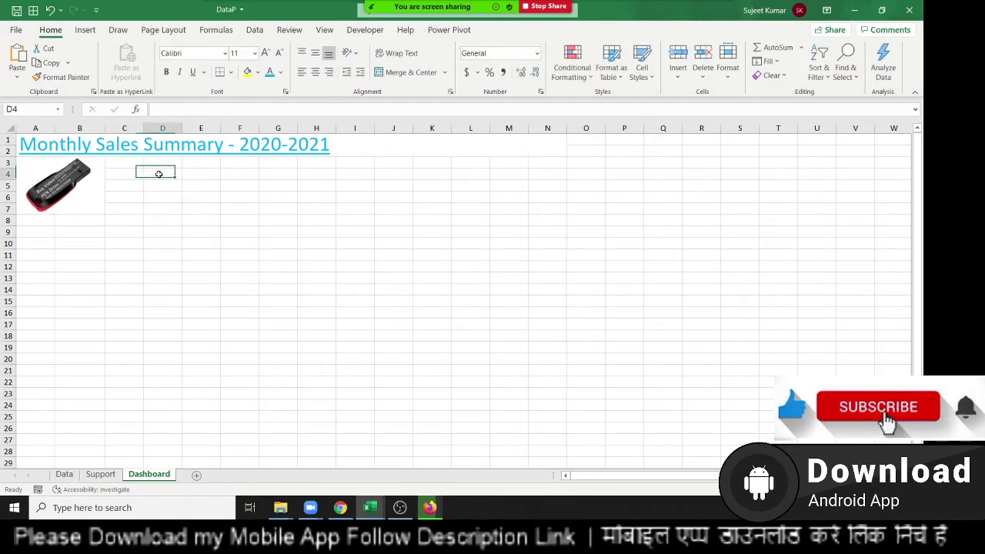
# Step: Narrow column C into a thin spacer and merge cells D3:F7
pyautogui.moveTo(142, 128); pyautogui.dragTo(112, 133)
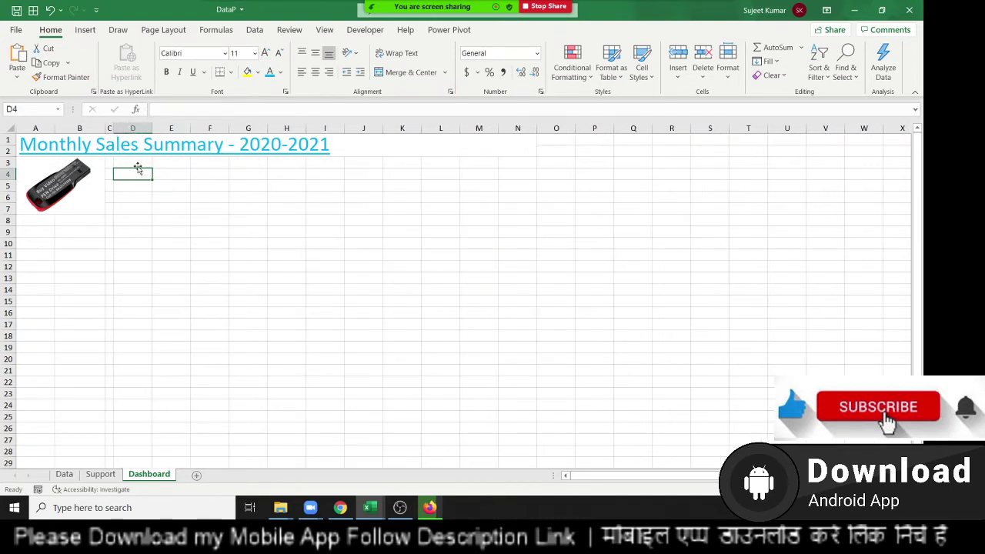
pyautogui.click(132, 163)
pyautogui.moveTo(133, 163); pyautogui.dragTo(207, 216)
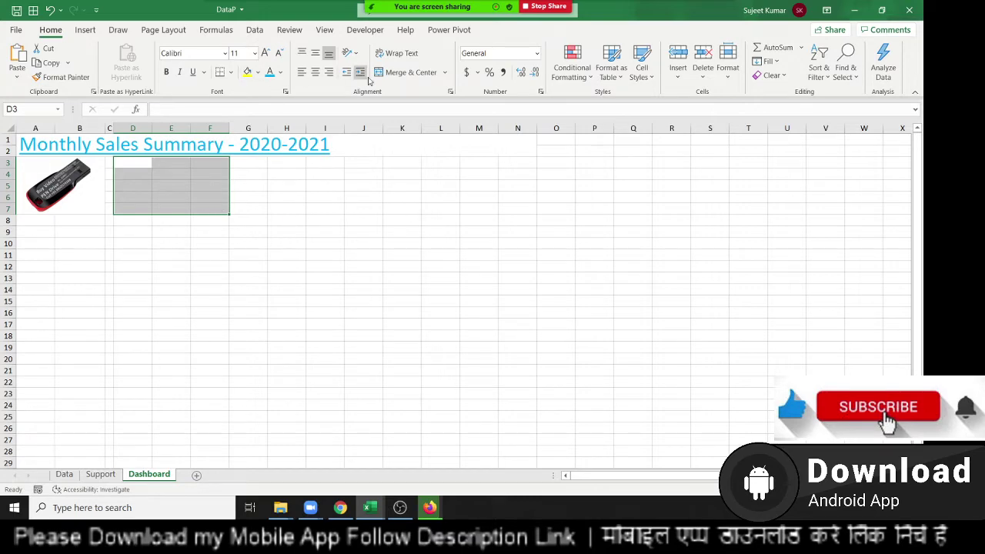
pyautogui.click(400, 72)
pyautogui.click(331, 279)
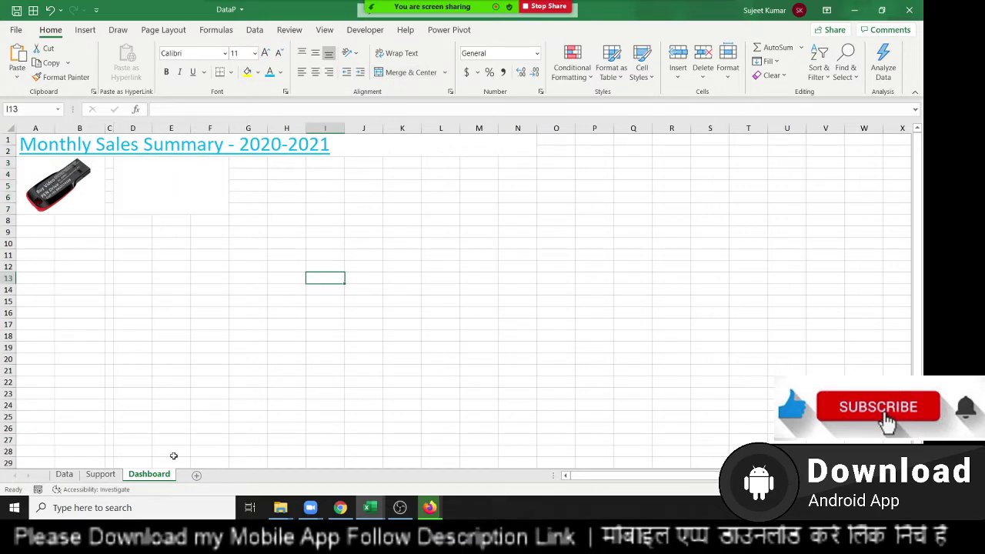
pyautogui.click(100, 475)
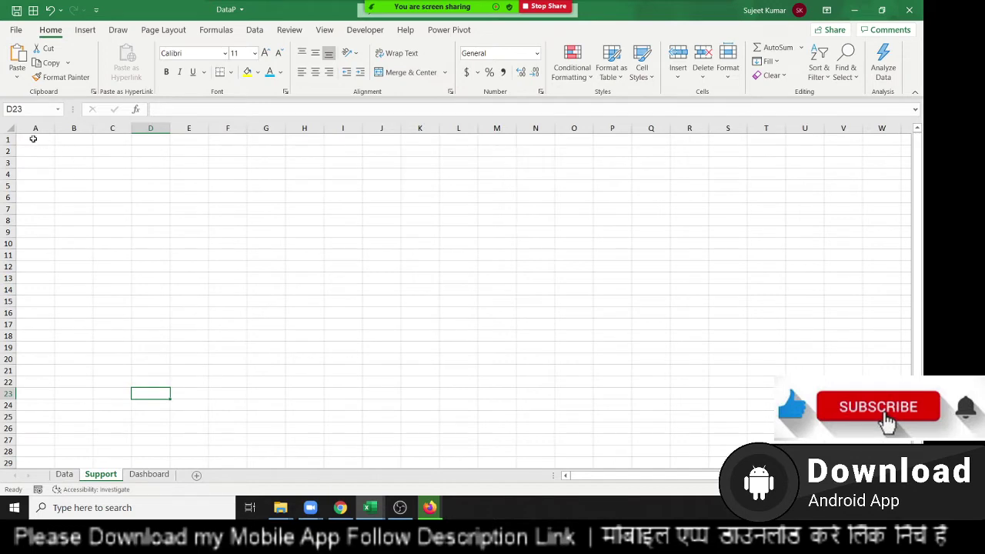
# Step: Label A1 'Total Sales' and set B1 to =SUM(Data!J:J), giving 199014
pyautogui.click(41, 137)
pyautogui.write('Total')
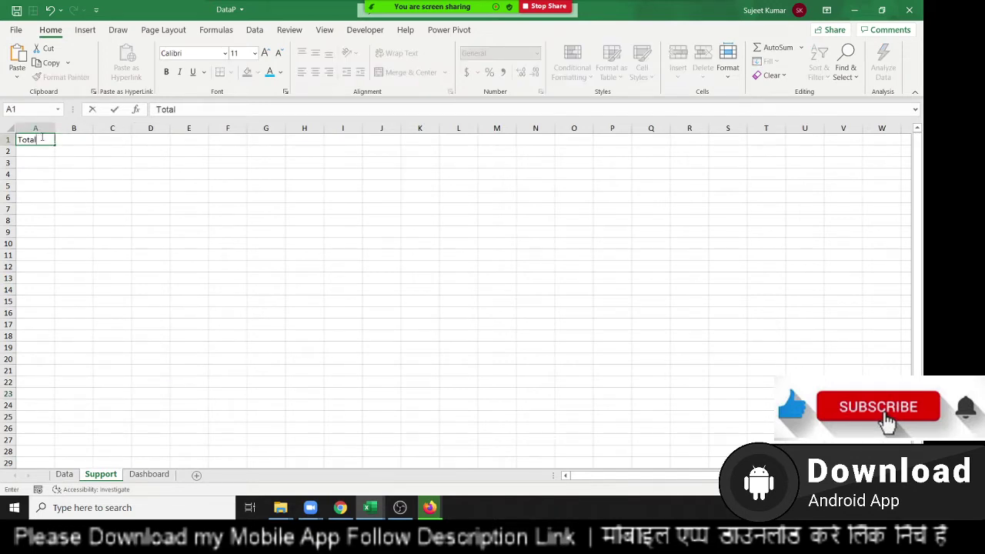
pyautogui.write(' Sales')
pyautogui.press('Return')
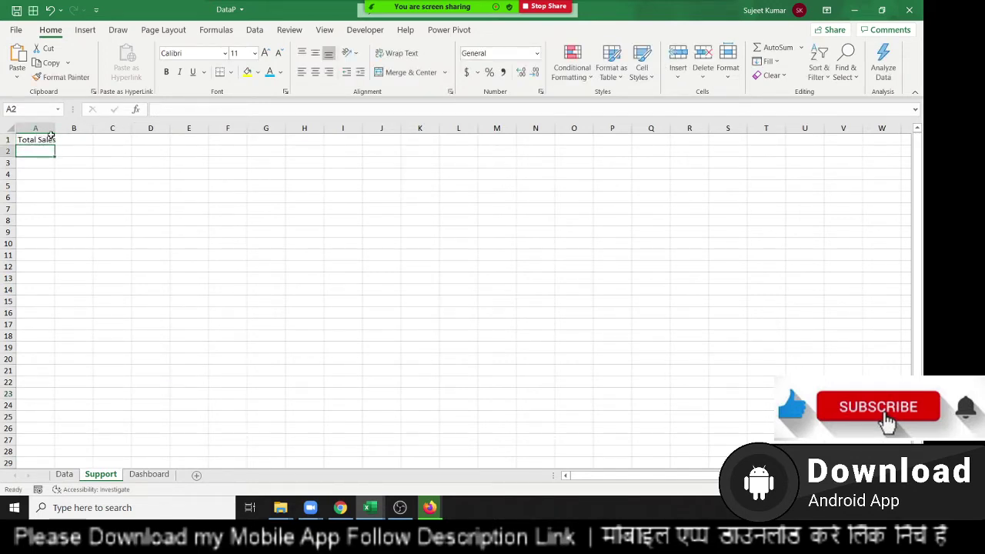
pyautogui.doubleClick(54, 131)
pyautogui.click(80, 139)
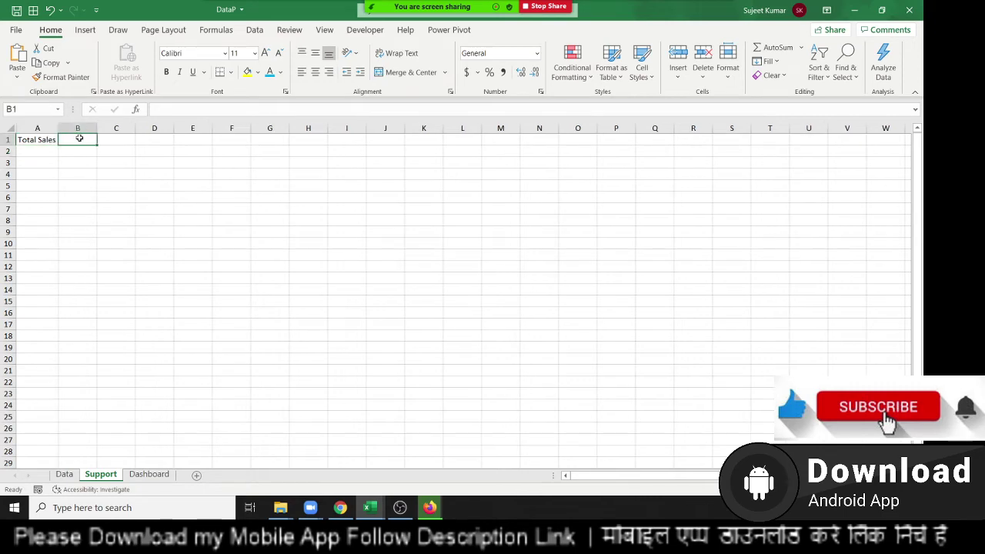
pyautogui.write('=')
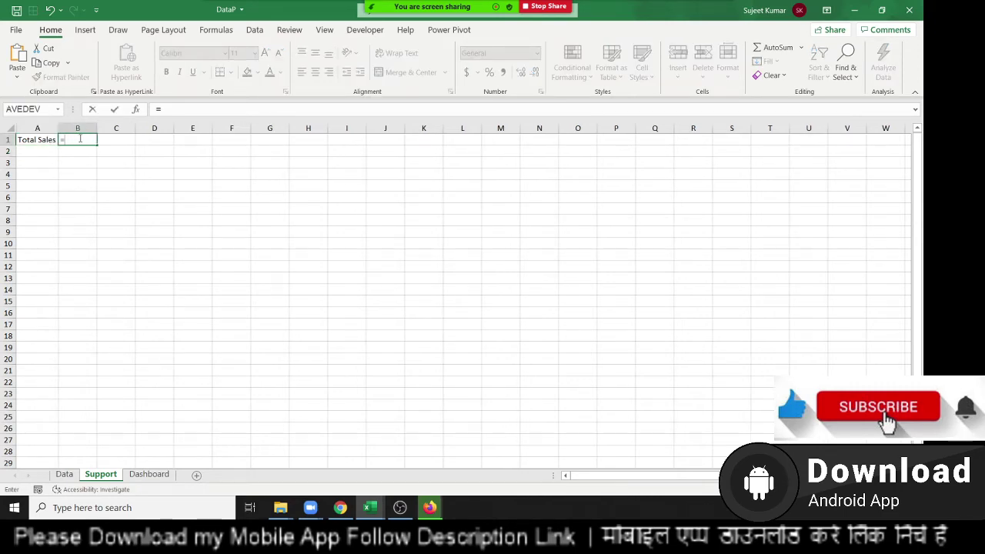
pyautogui.write('sum')
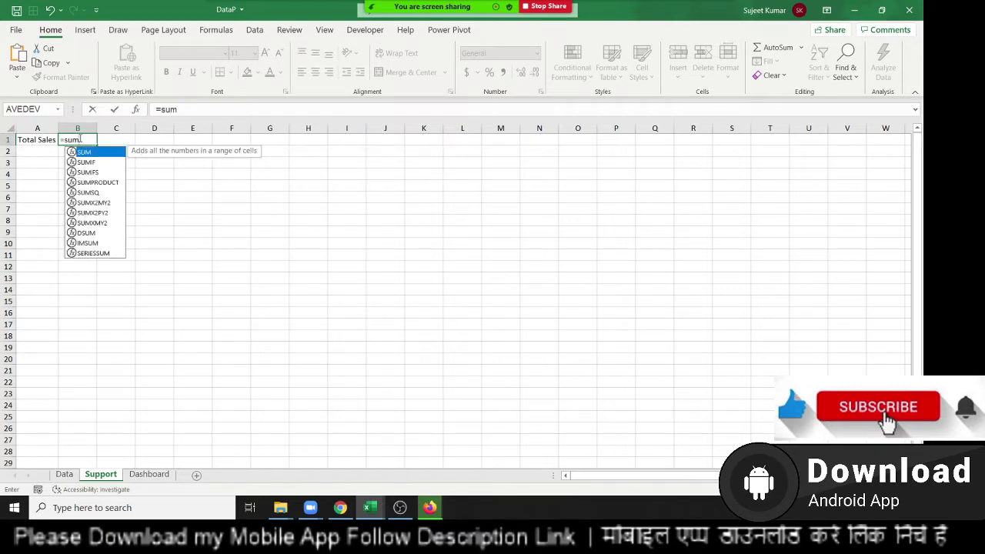
pyautogui.press('Tab')
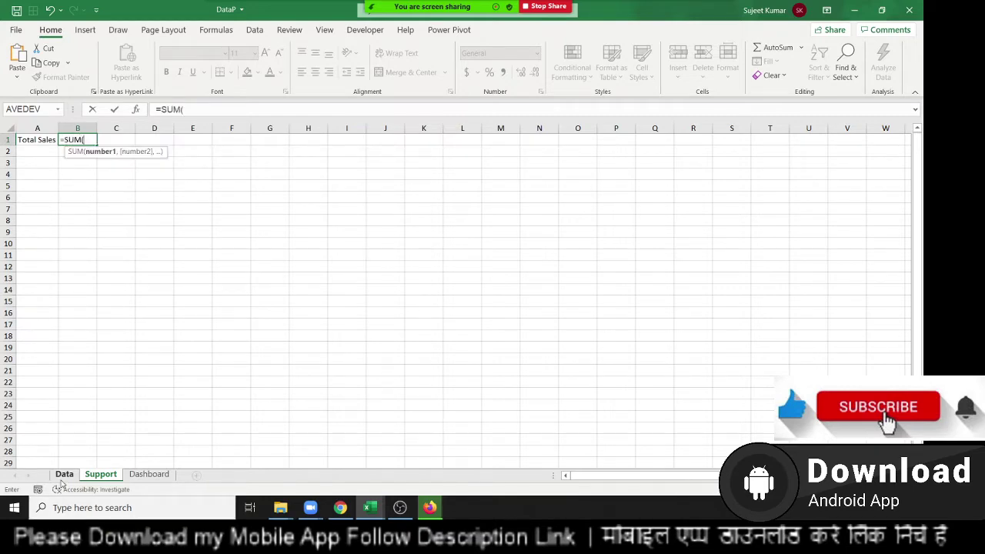
pyautogui.click(64, 474)
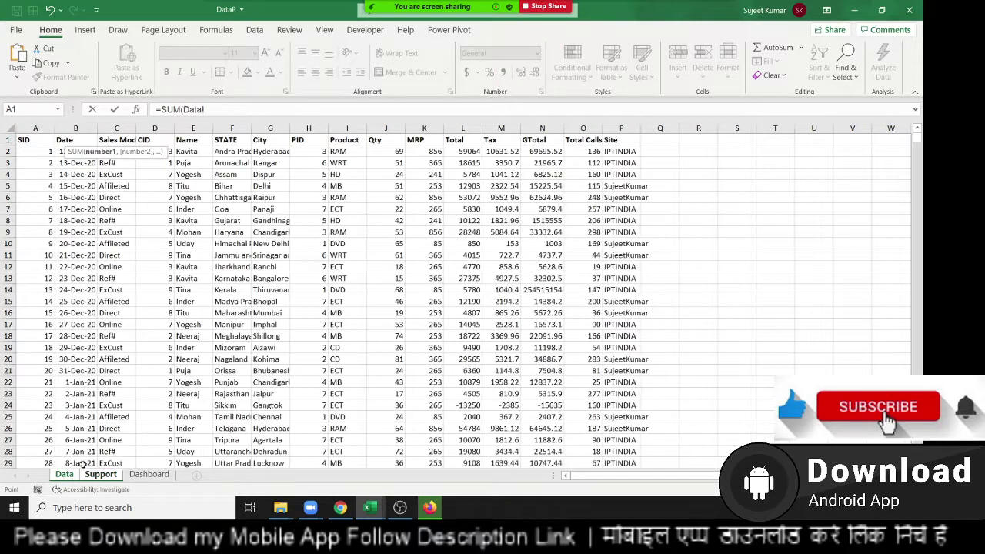
pyautogui.click(387, 129)
pyautogui.press('Return')
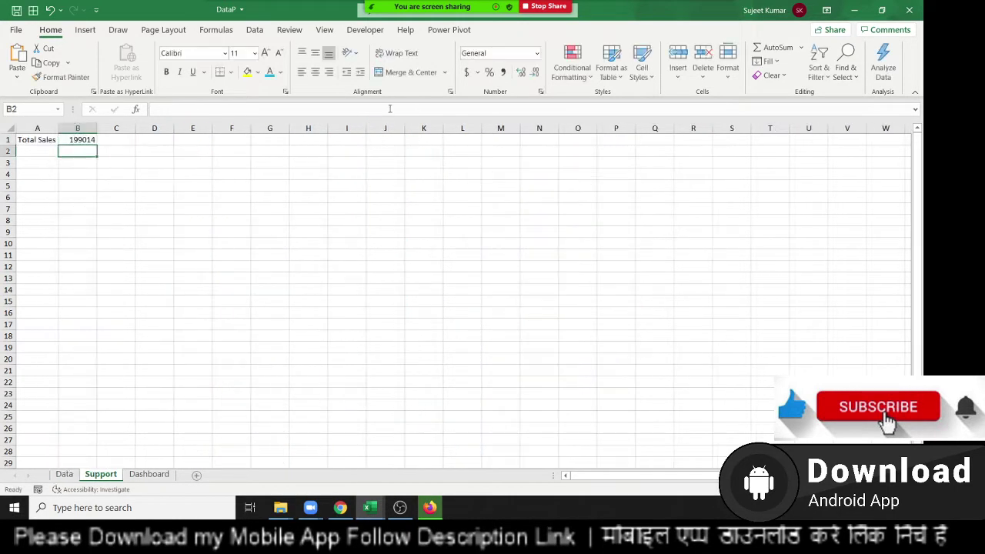
pyautogui.click(88, 139)
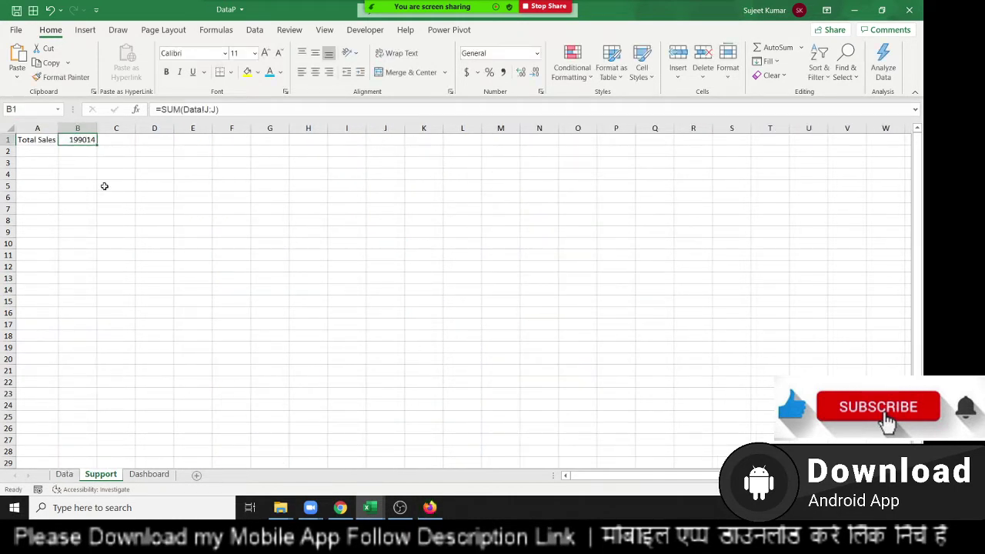
# Step: Label A2 'Target' and set B2 to =B1+50000, giving 249014
pyautogui.click(26, 150)
pyautogui.write('Target')
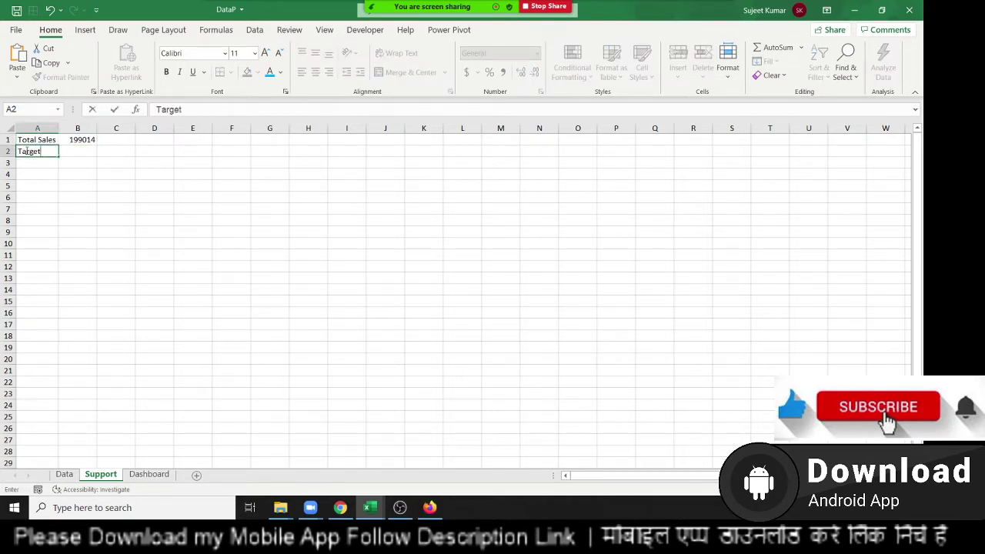
pyautogui.press('Return')
pyautogui.press('Up')
pyautogui.press('Right')
pyautogui.write('=')
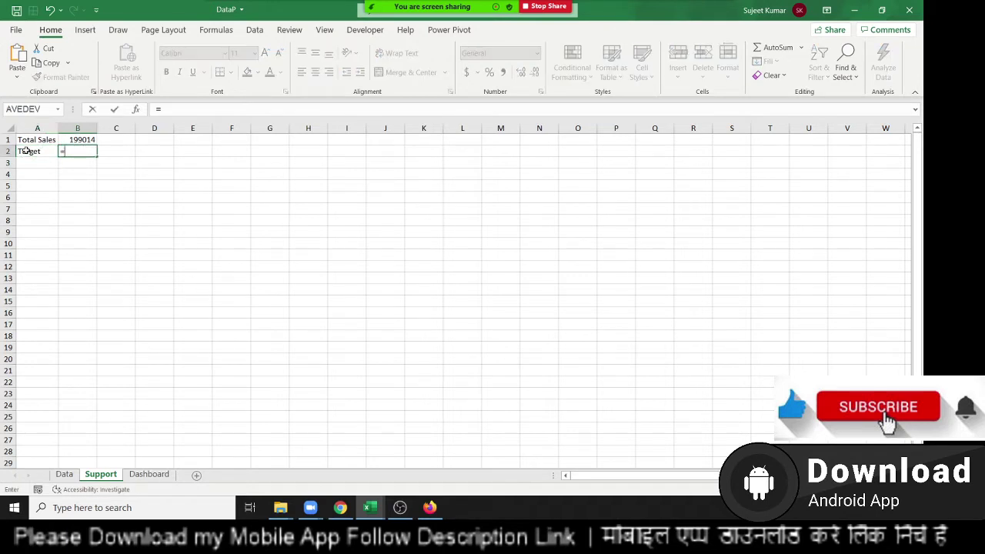
pyautogui.press('Up')
pyautogui.write('+5')
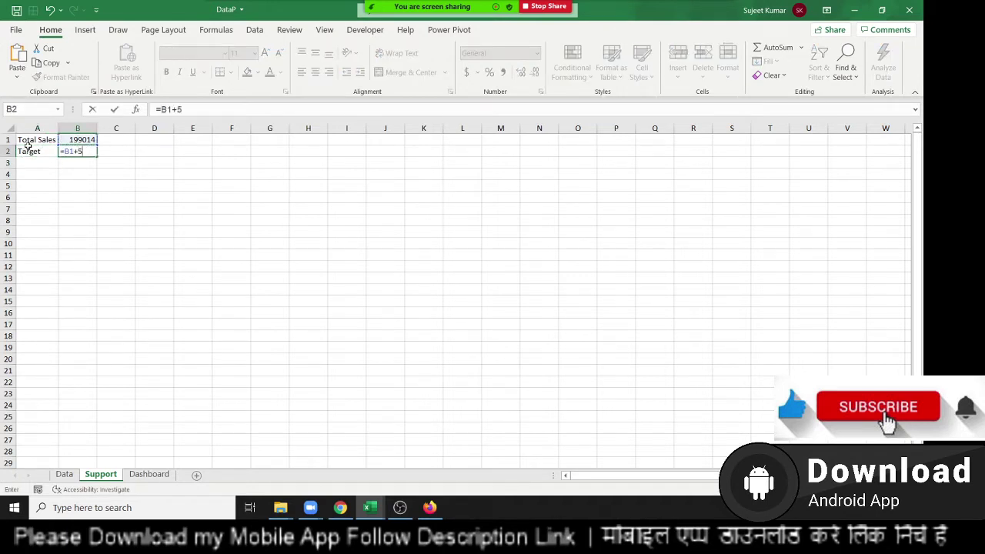
pyautogui.write('0000')
pyautogui.press('Return')
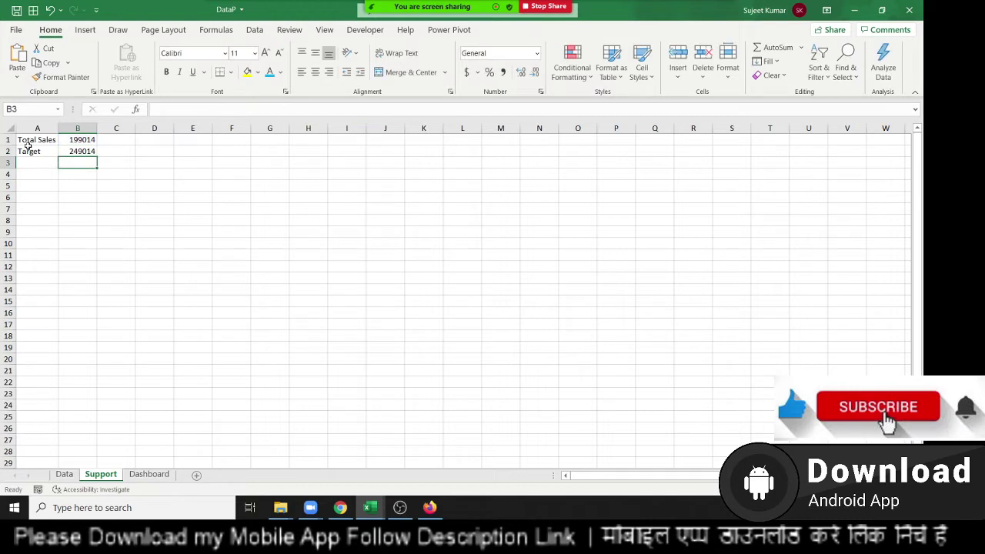
pyautogui.press('Up')
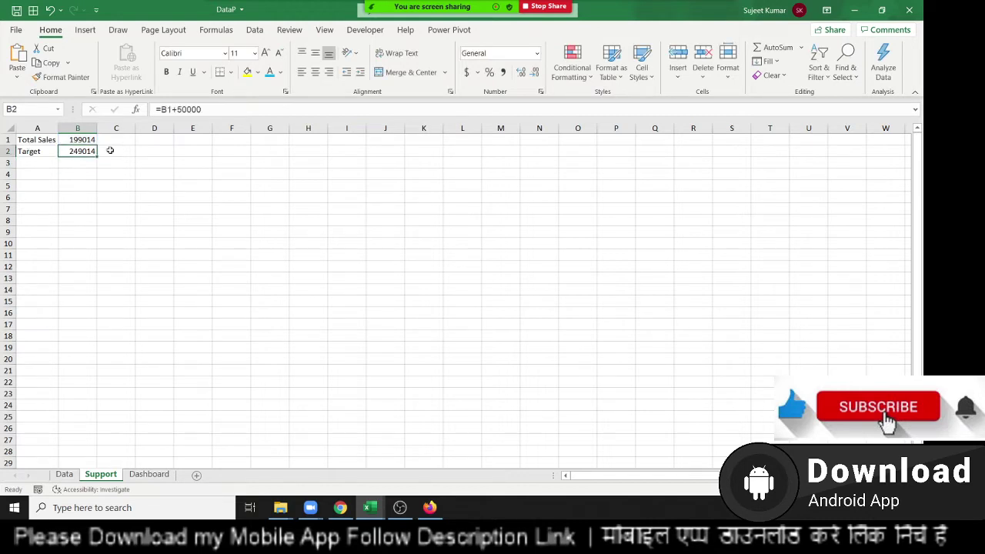
pyautogui.click(85, 160)
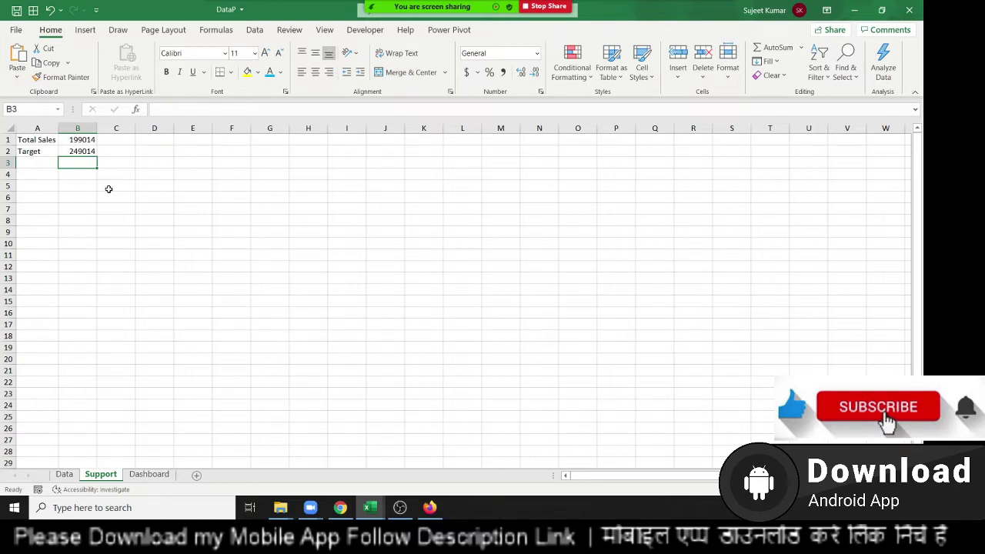
# Step: Enter =B1+B2 in cell B3 so it shows 448028
pyautogui.write('=')
pyautogui.press('Up')
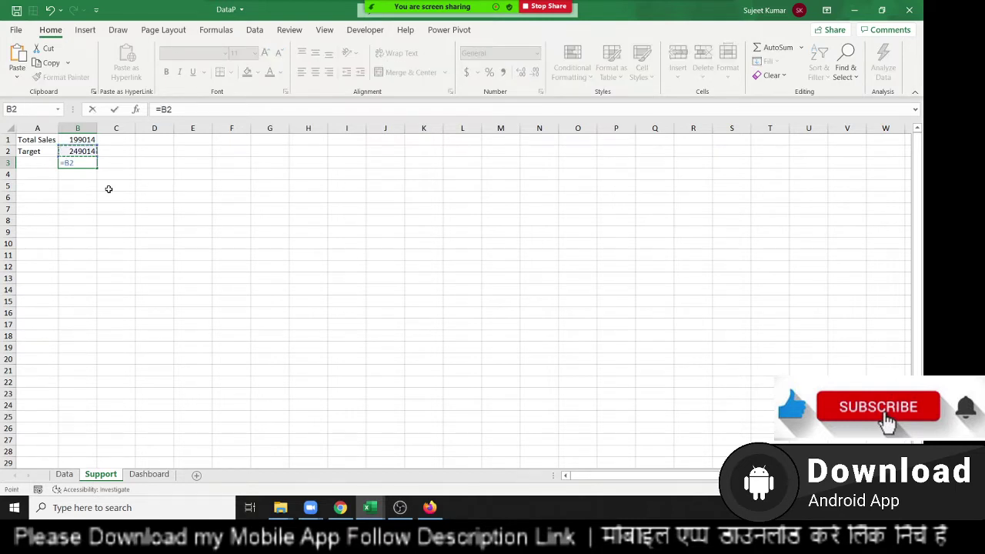
pyautogui.press('Up')
pyautogui.write('+')
pyautogui.press('Up')
pyautogui.press('Return')
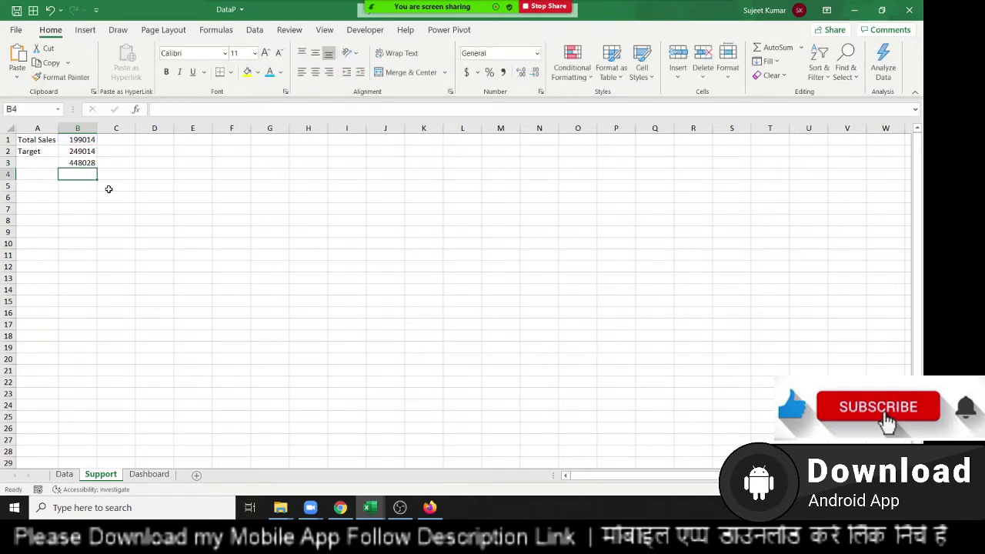
pyautogui.press('Up')
pyautogui.hotkey('shift', 'Up')
pyautogui.hotkey('shift', 'Up')
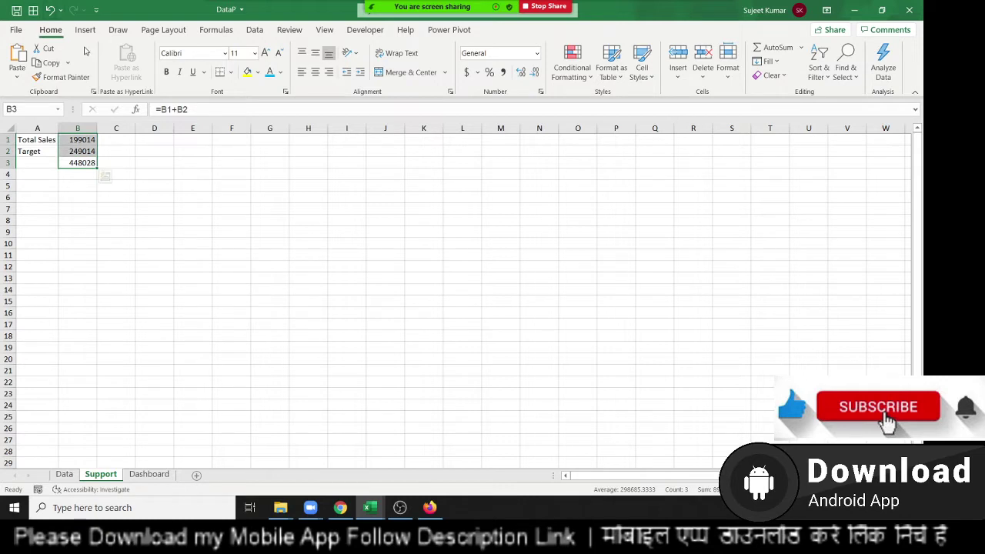
pyautogui.click(84, 29)
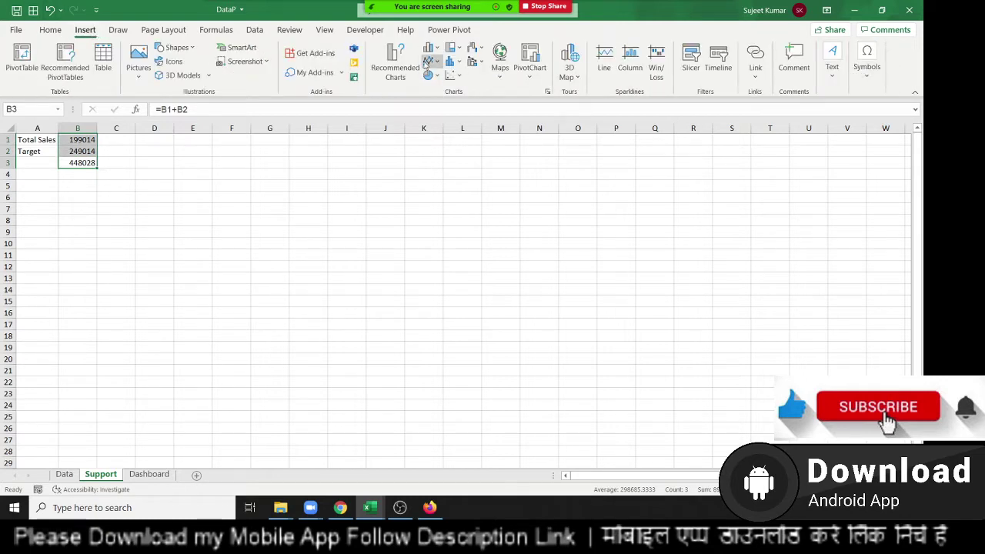
# Step: Insert a doughnut chart of B1:B3
pyautogui.click(431, 75)
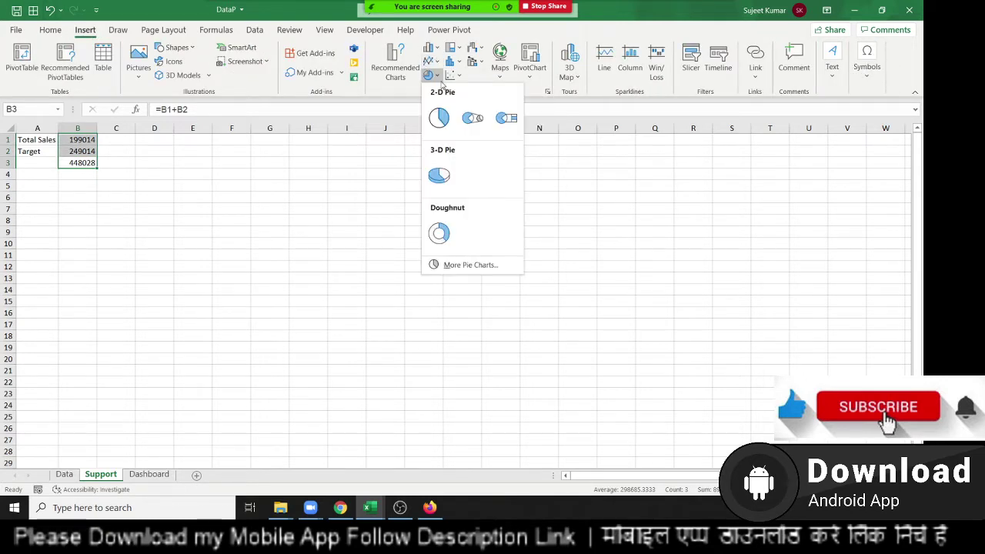
pyautogui.click(442, 234)
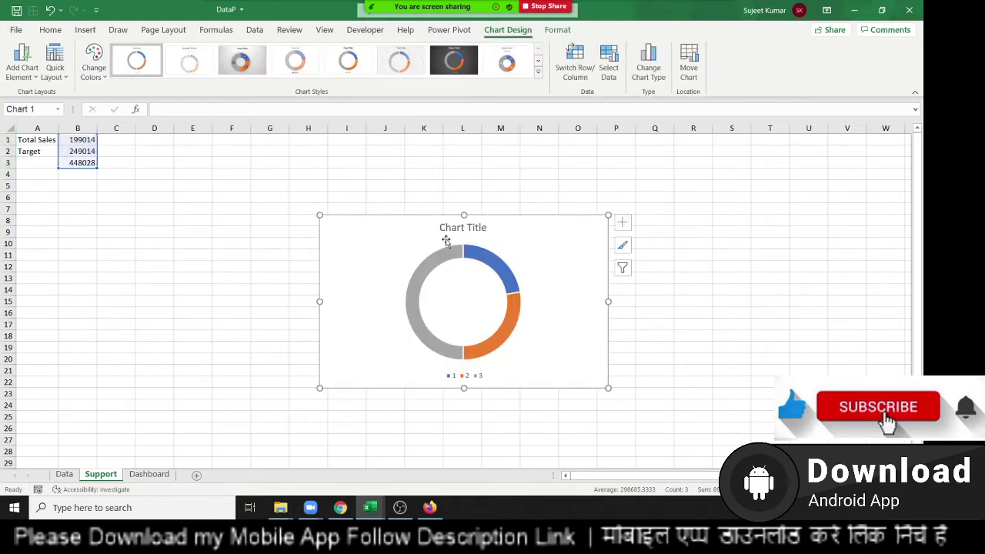
pyautogui.rightClick(446, 239)
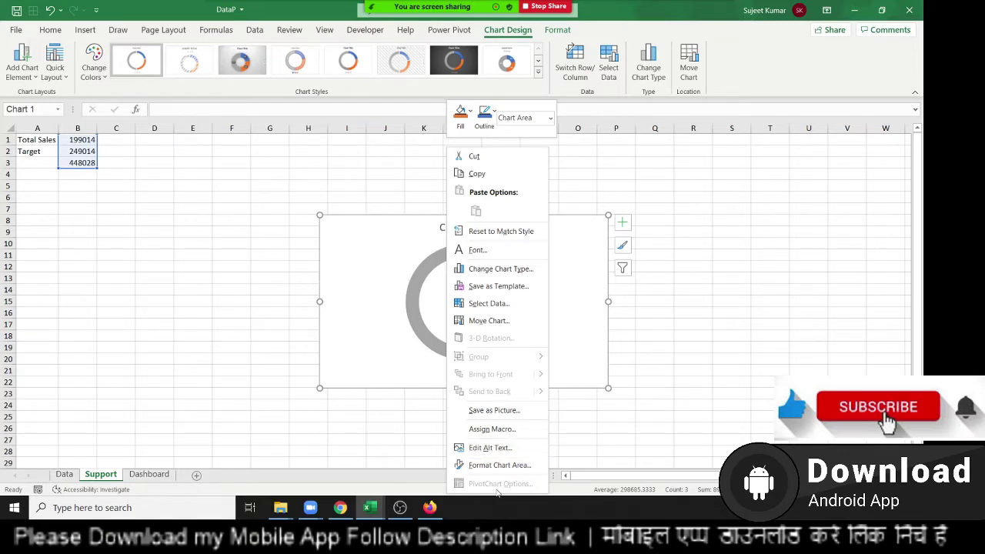
pyautogui.click(429, 320)
# Step: Set the doughnut series' first-slice angle to 270°
pyautogui.click(417, 310)
pyautogui.rightClick(417, 311)
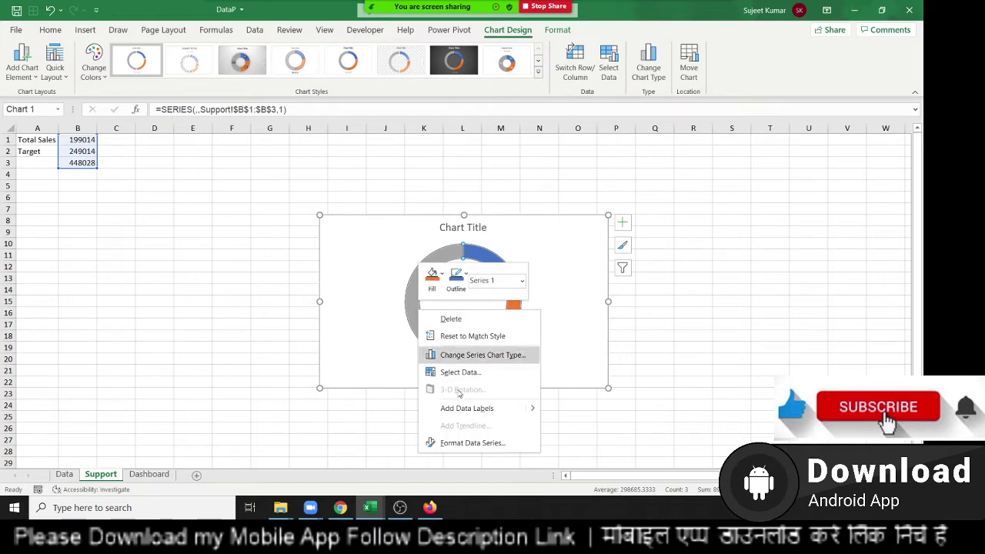
pyautogui.click(506, 446)
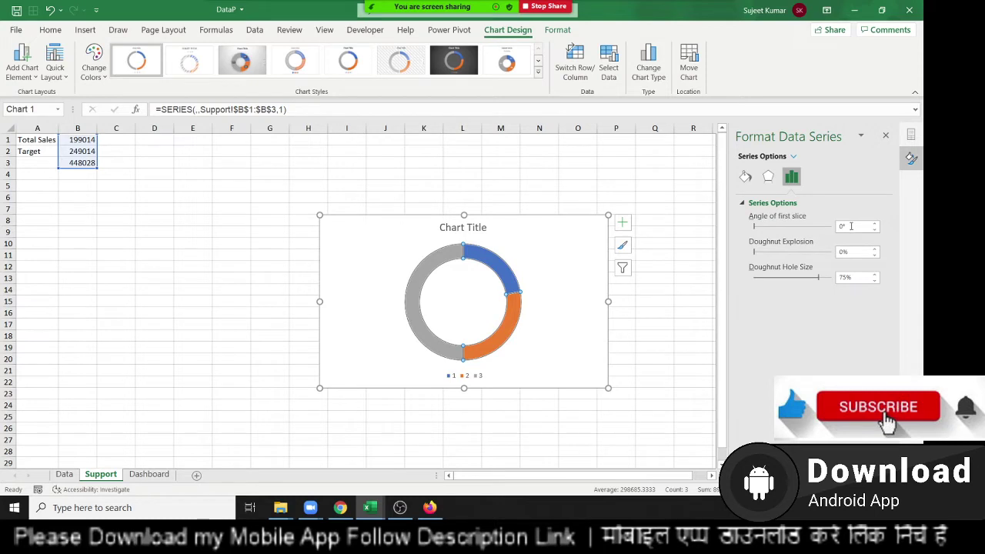
pyautogui.doubleClick(849, 226)
pyautogui.write('27')
pyautogui.press('Return')
pyautogui.click(565, 330)
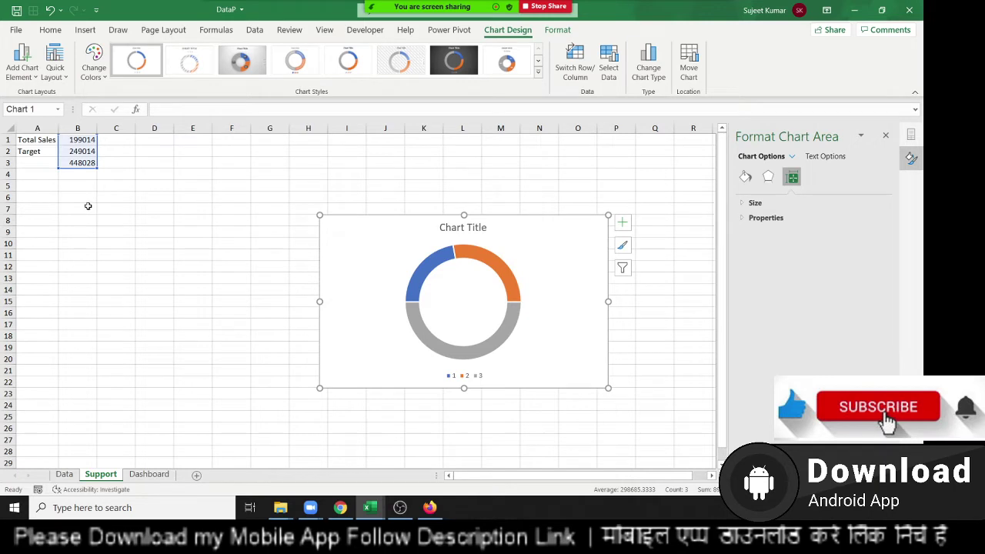
pyautogui.click(77, 163)
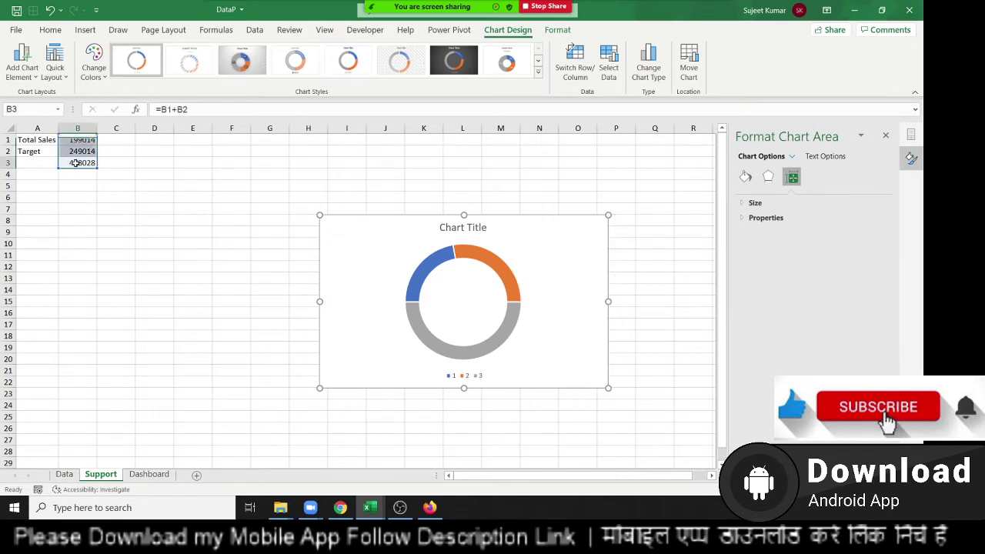
pyautogui.click(74, 150)
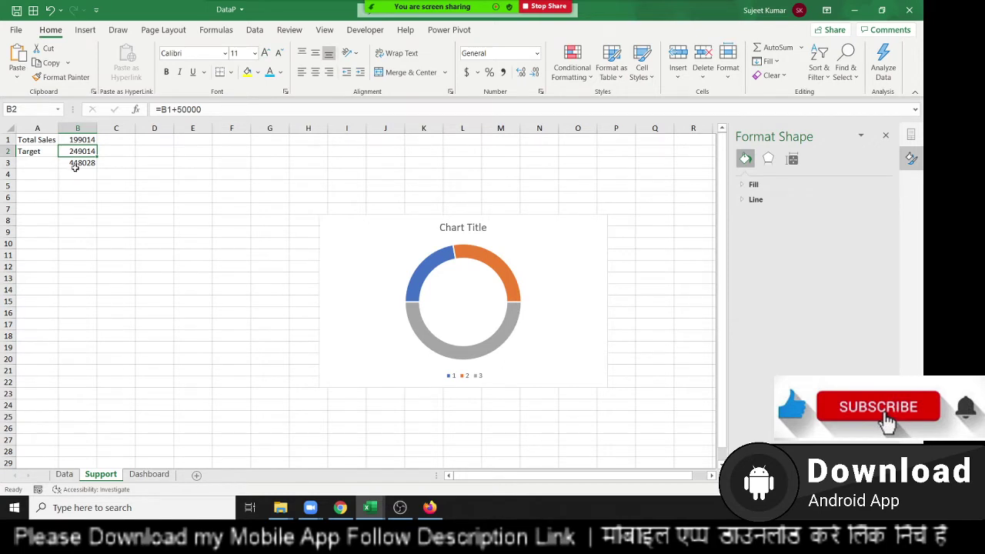
# Step: Replace the Target formula in B2 with its plain value
pyautogui.click(77, 162)
pyautogui.click(77, 153)
pyautogui.hotkey('ctrl', 'c')
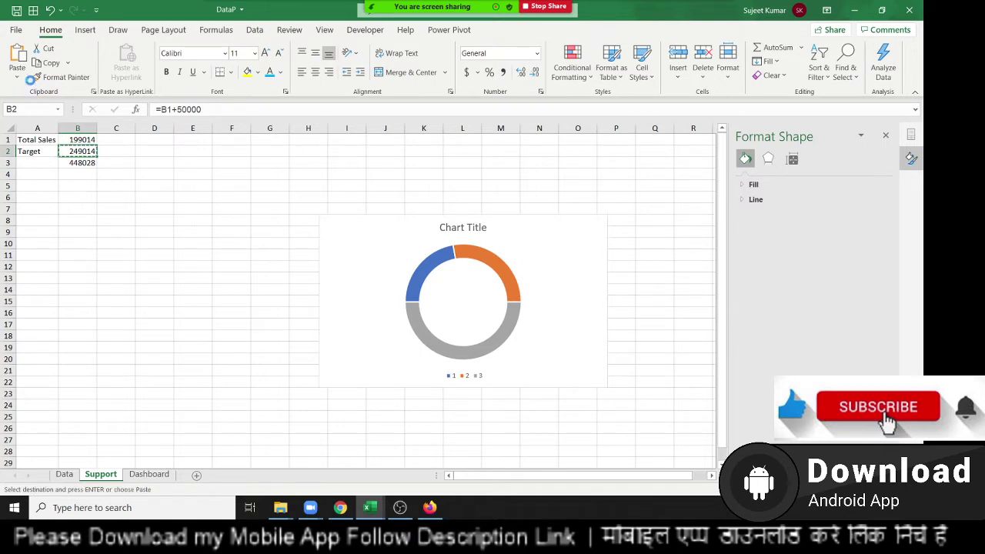
pyautogui.click(17, 77)
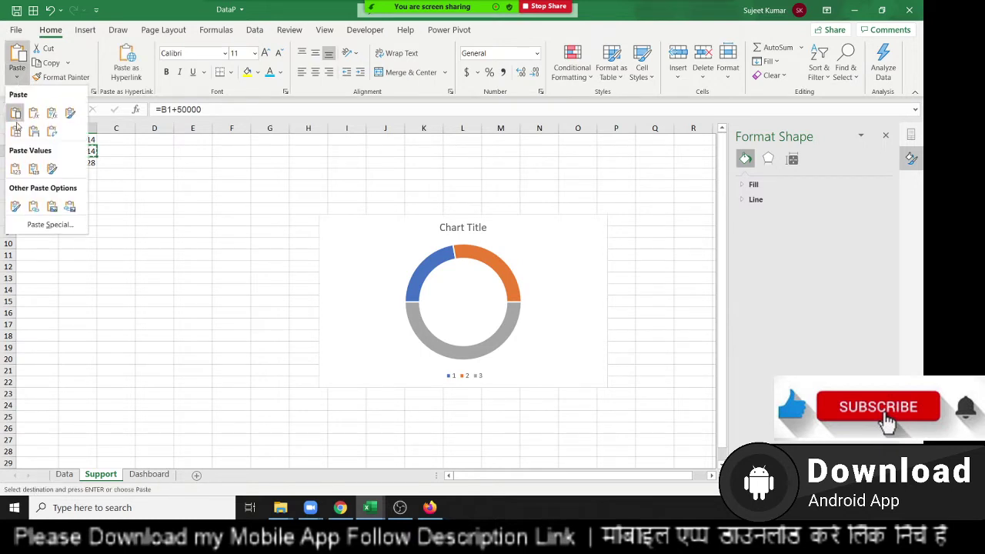
pyautogui.click(17, 164)
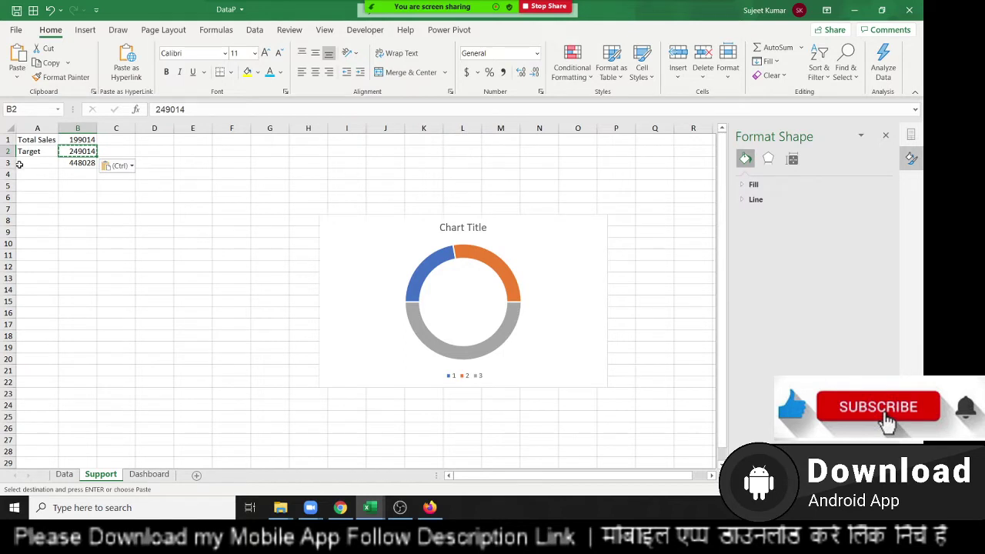
pyautogui.press('Escape')
# Step: Change the Target value in B2 to 200000
pyautogui.moveTo(183, 108); pyautogui.dragTo(166, 108)
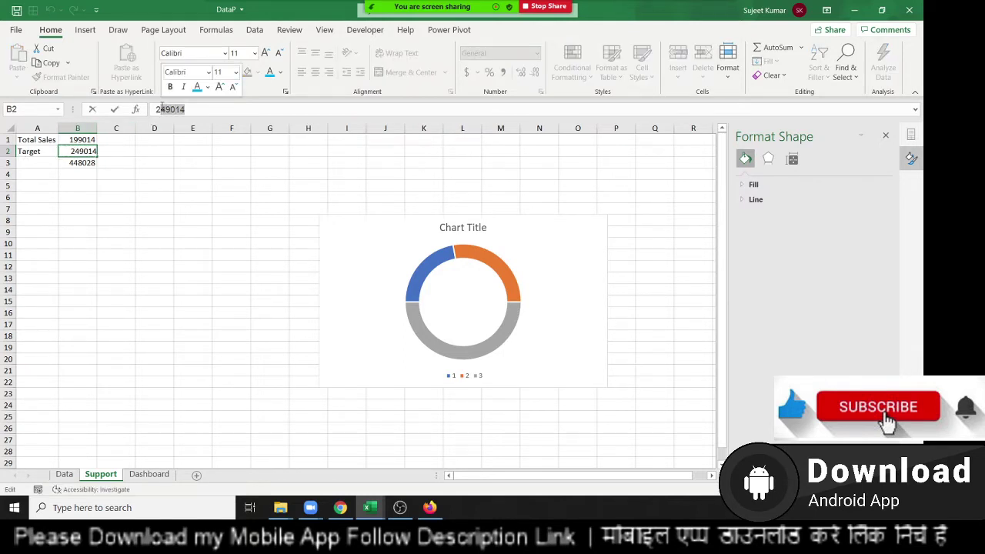
pyautogui.write('00')
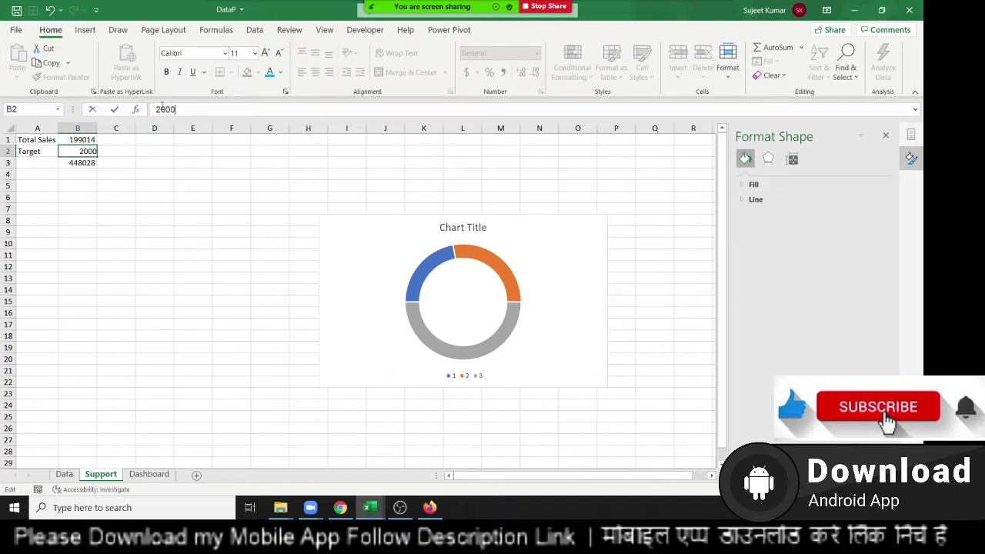
pyautogui.write('0')
pyautogui.write('0')
pyautogui.press('BackSpace')
pyautogui.press('Return')
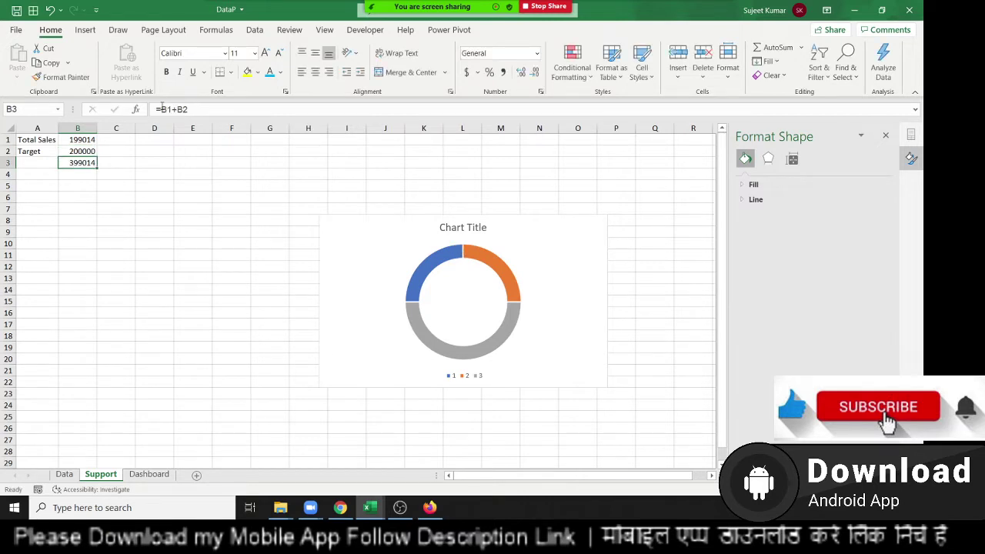
pyautogui.press('Up')
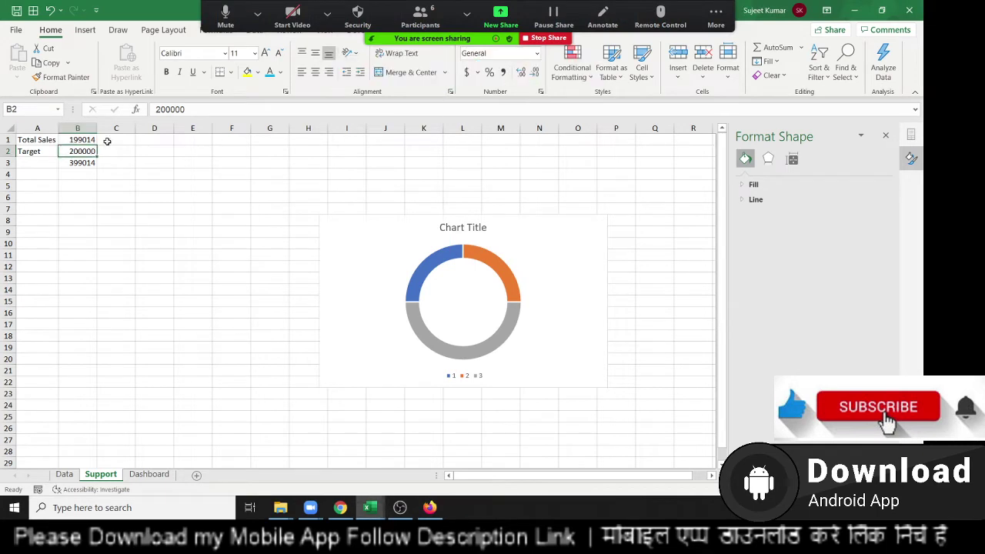
# Step: Try larger and smaller Target values, ending back at 200000
pyautogui.click(193, 110)
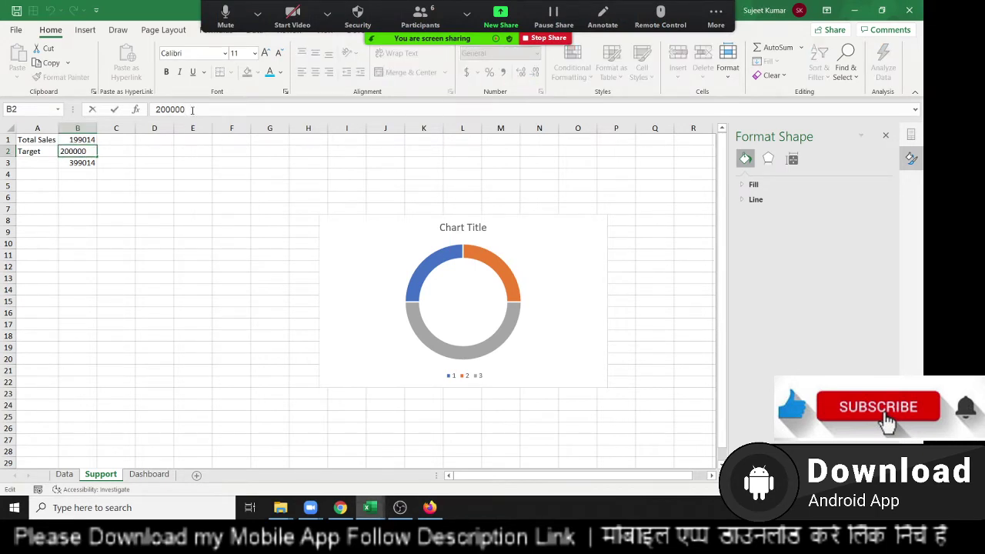
pyautogui.write('0')
pyautogui.press('Return')
pyautogui.press('Up')
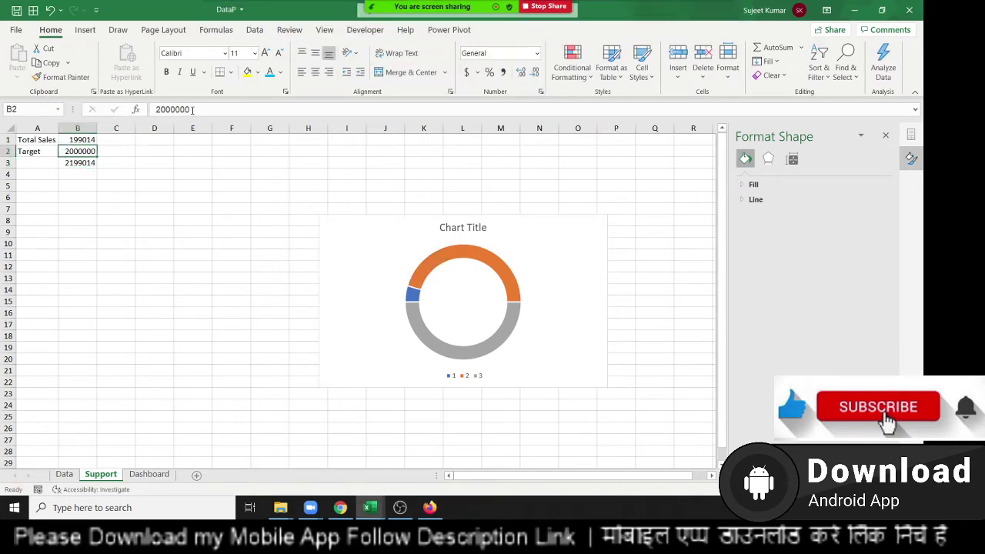
pyautogui.click(193, 110)
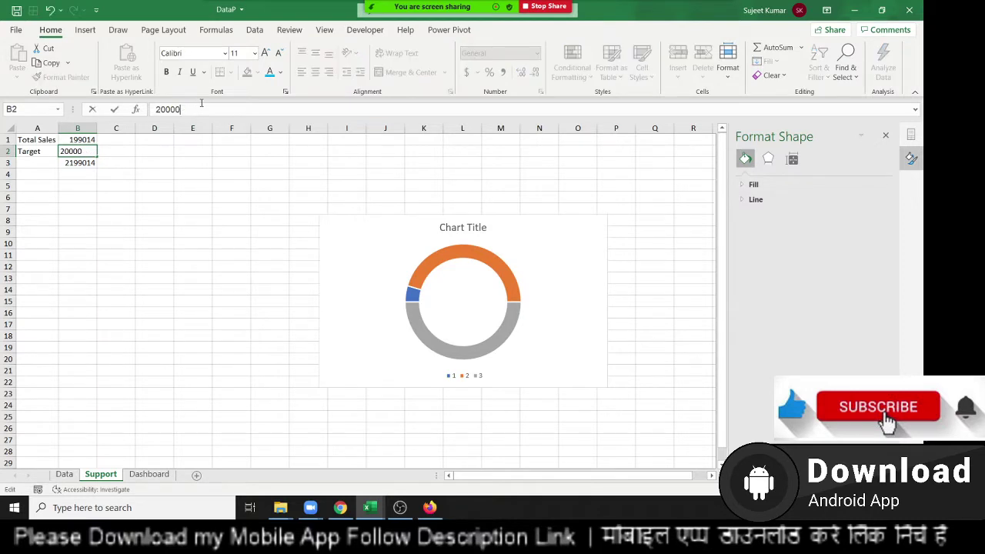
pyautogui.press('Return')
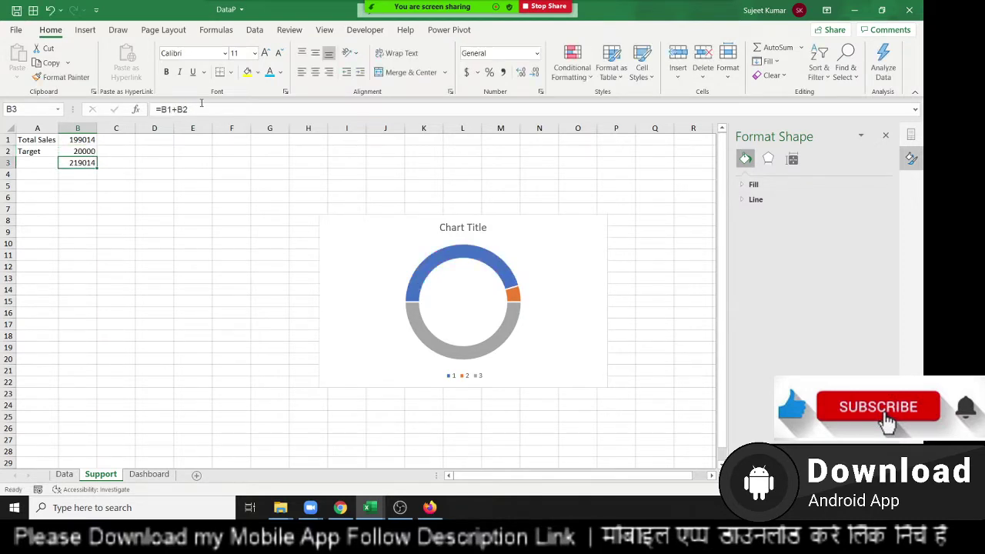
pyautogui.press('Up')
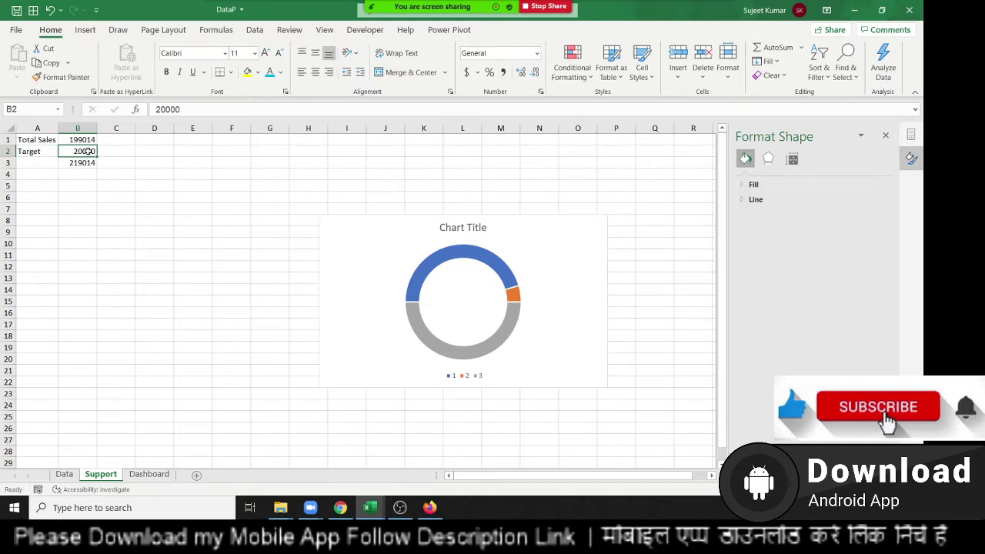
pyautogui.press('F2')
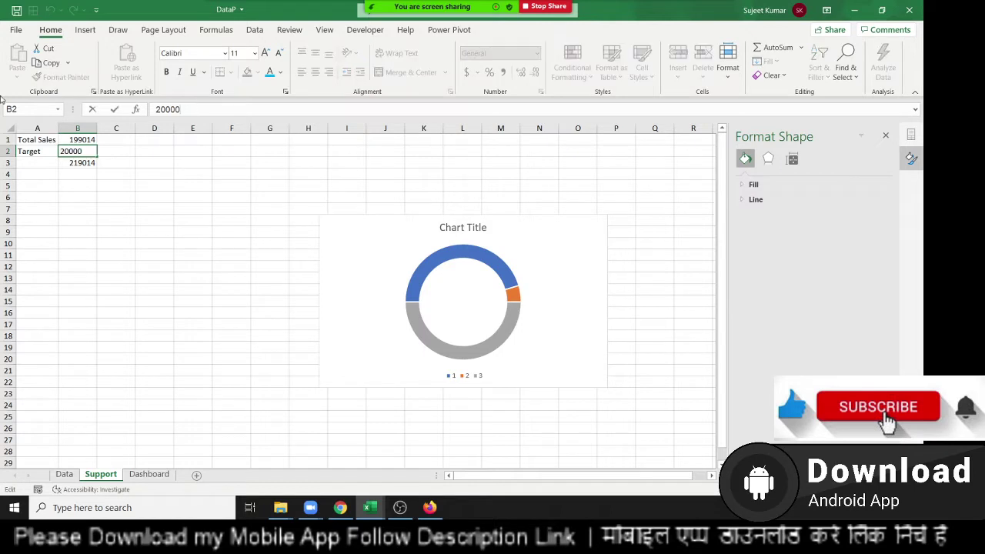
pyautogui.write('0')
pyautogui.press('Return')
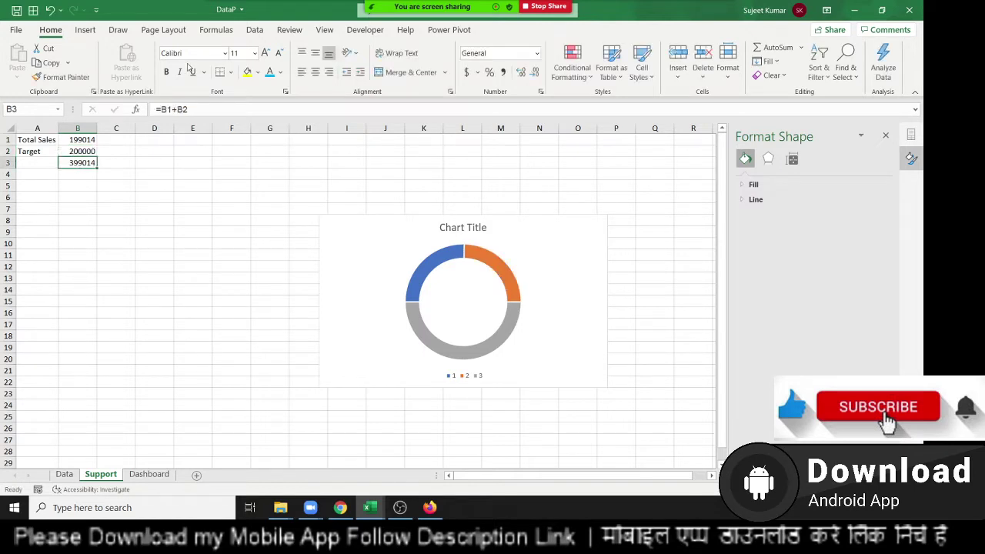
# Step: Check that B3 now totals 399014, then select the doughnut's grey slice
pyautogui.click(90, 142)
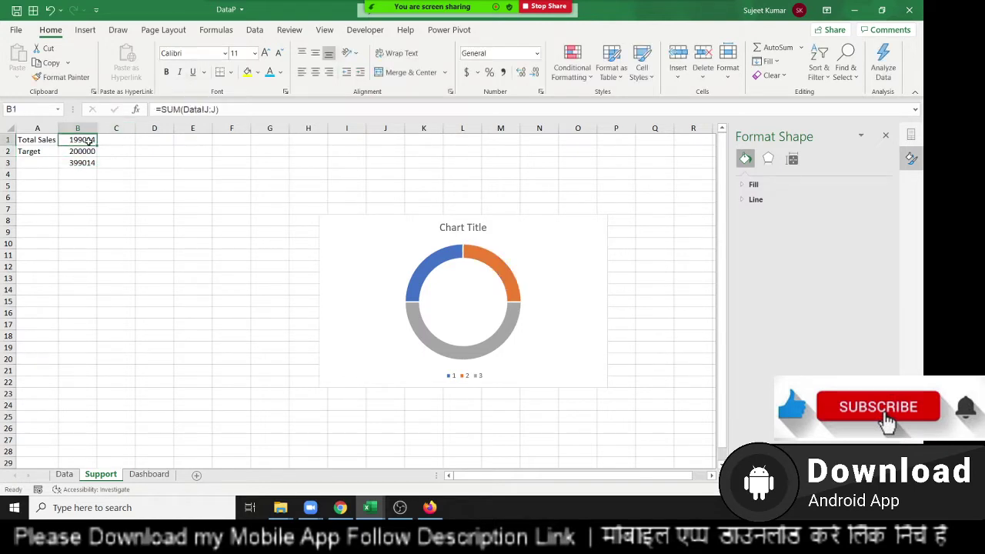
pyautogui.moveTo(85, 153); pyautogui.dragTo(85, 141)
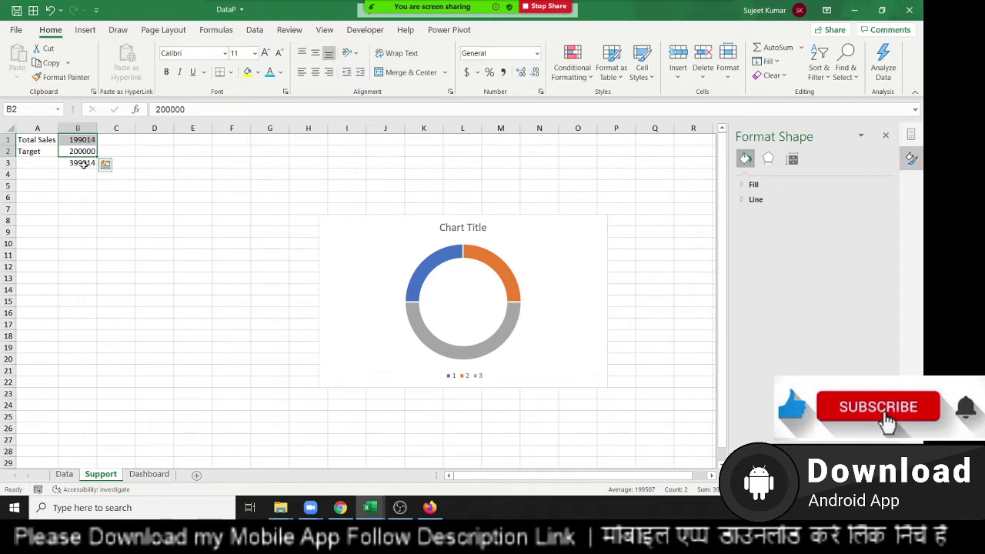
pyautogui.click(83, 164)
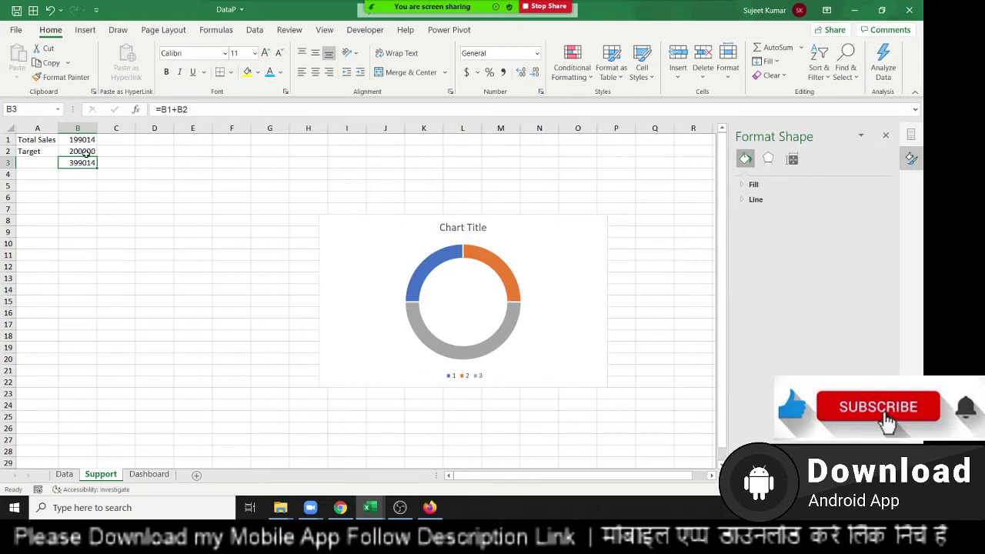
pyautogui.click(86, 151)
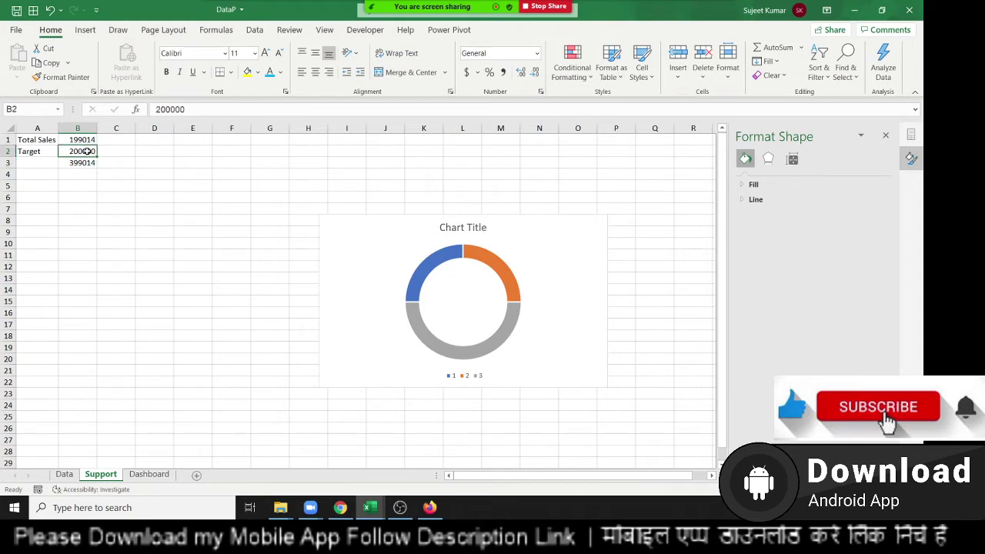
pyautogui.click(427, 331)
pyautogui.click(428, 331)
# Step: Set the doughnut's grey bottom slice to No fill
pyautogui.click(423, 332)
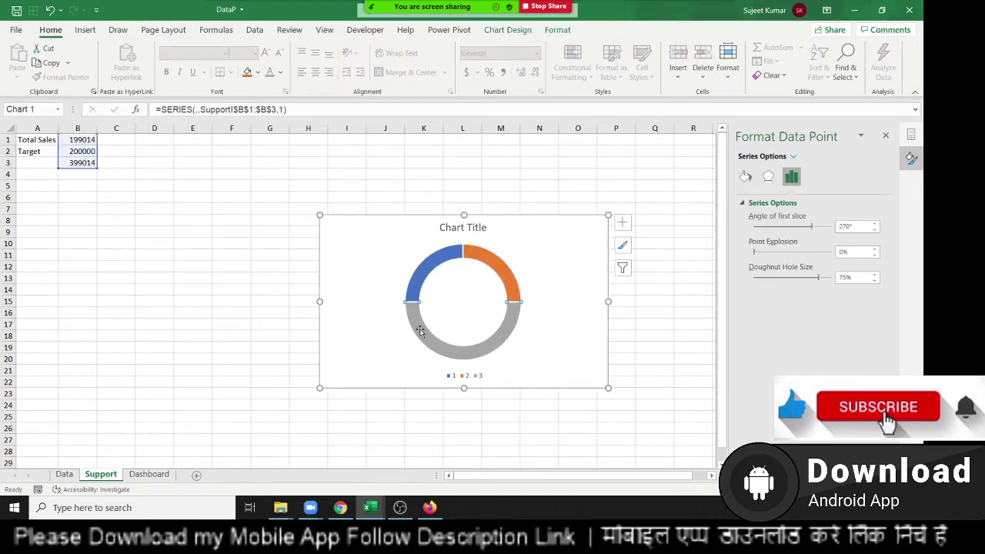
pyautogui.rightClick(421, 332)
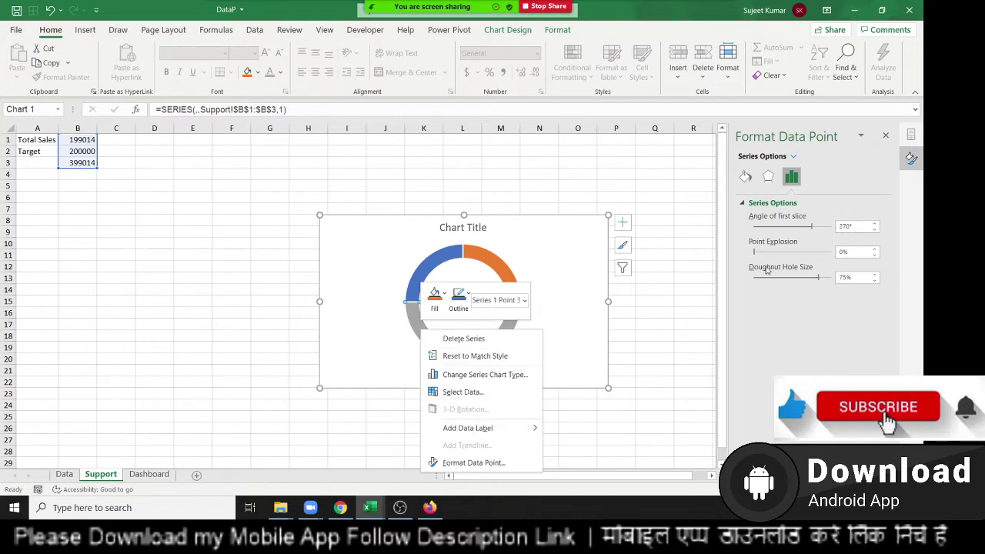
pyautogui.click(746, 176)
pyautogui.click(745, 176)
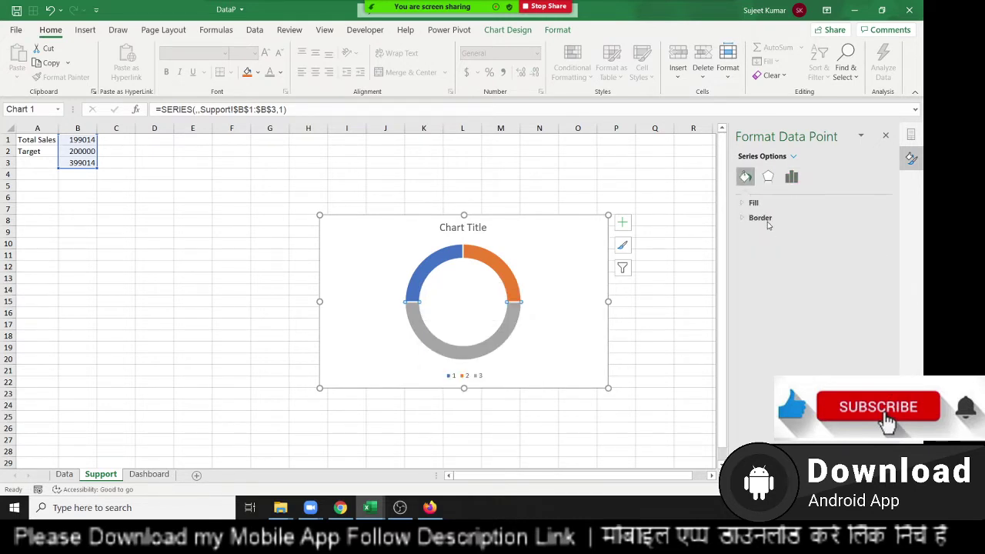
pyautogui.click(756, 204)
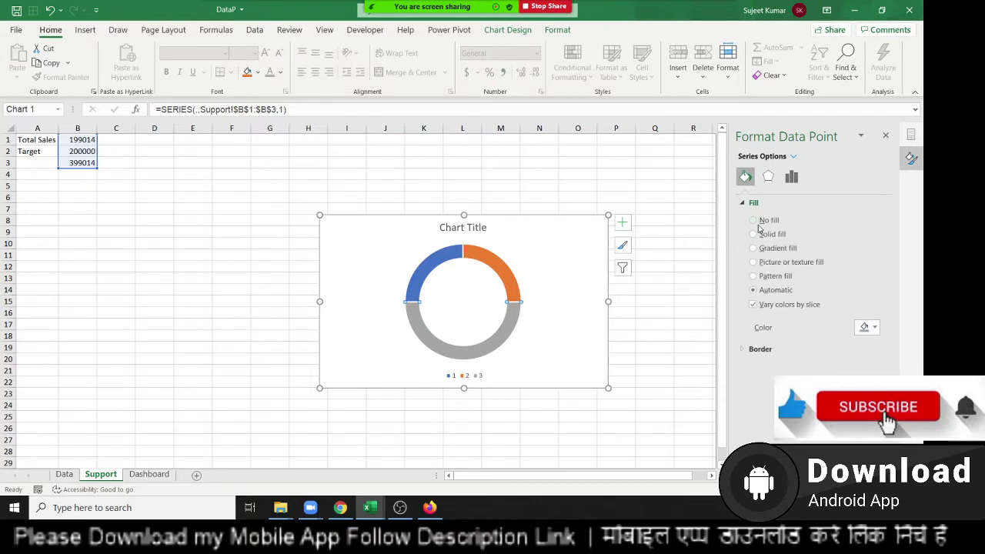
pyautogui.click(754, 220)
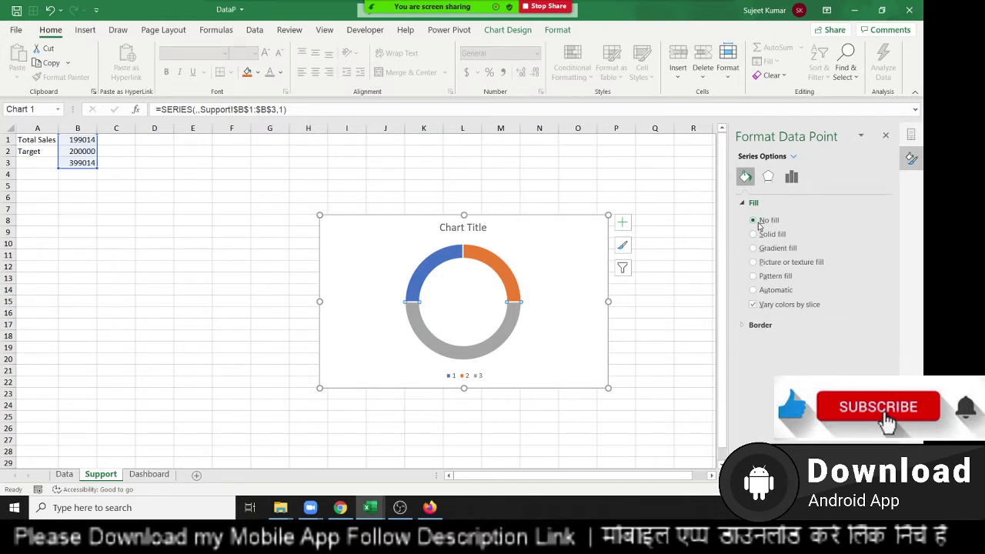
# Step: Open and close the meeting participants list, then reselect the doughnut series
pyautogui.click(558, 277)
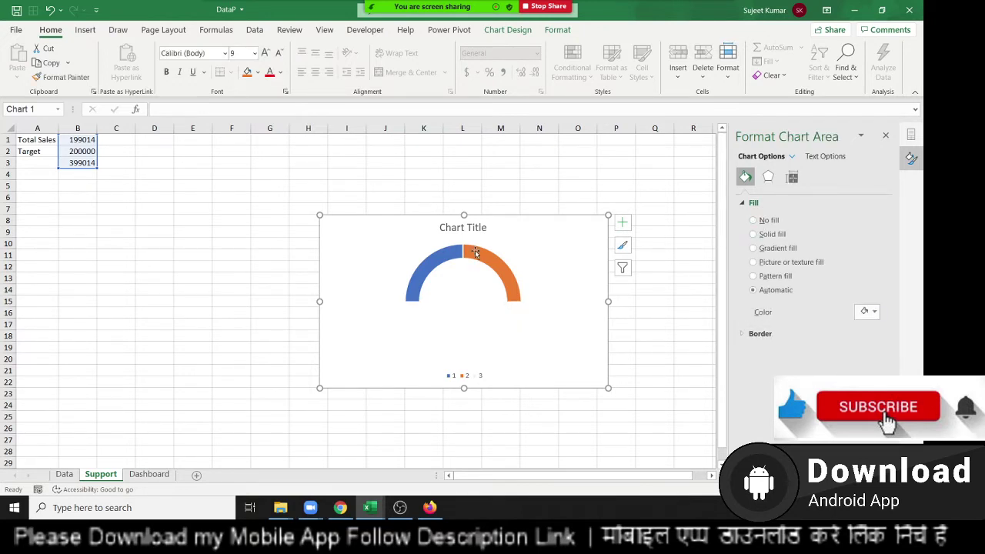
pyautogui.click(420, 23)
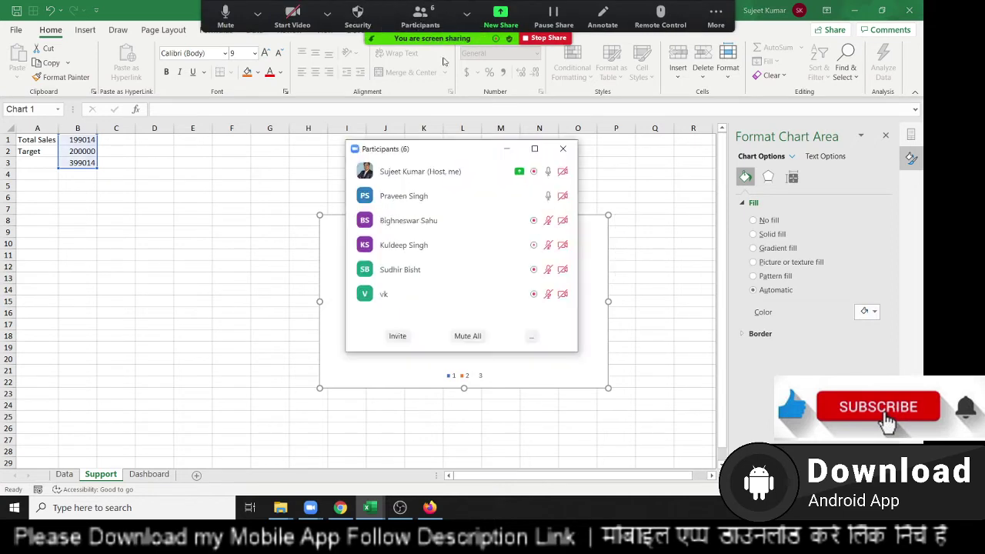
pyautogui.click(564, 196)
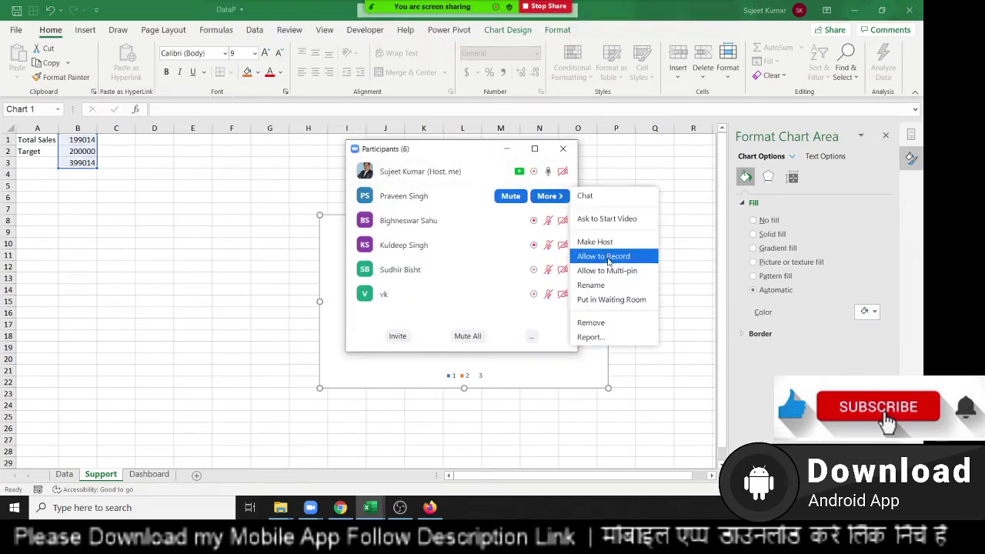
pyautogui.click(585, 163)
pyautogui.click(569, 149)
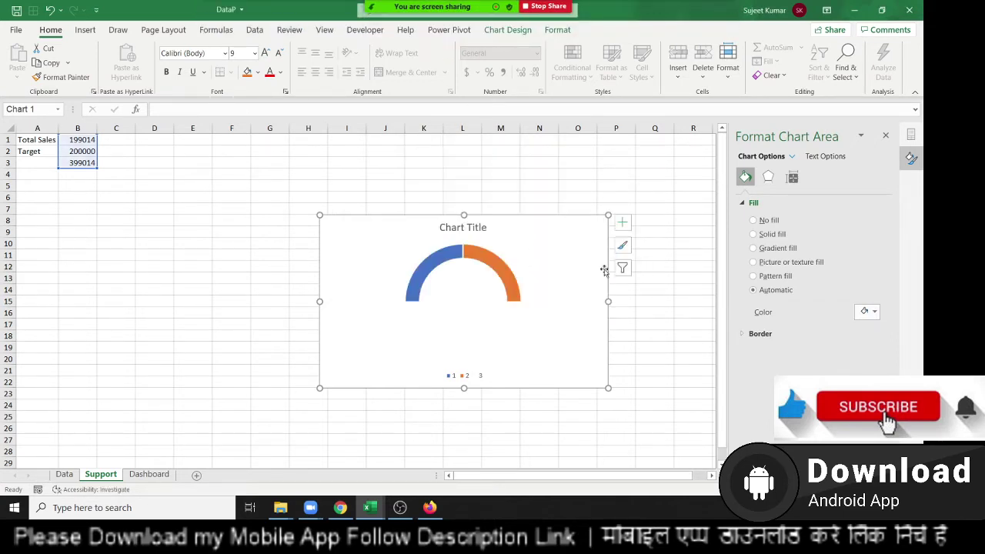
pyautogui.click(511, 285)
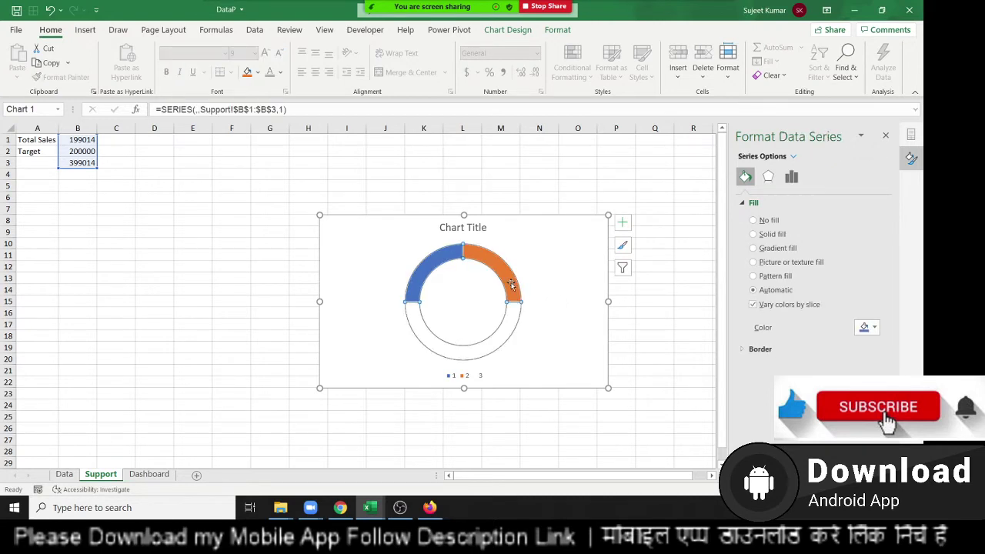
# Step: Give the orange Target slice a solid black fill
pyautogui.click(511, 285)
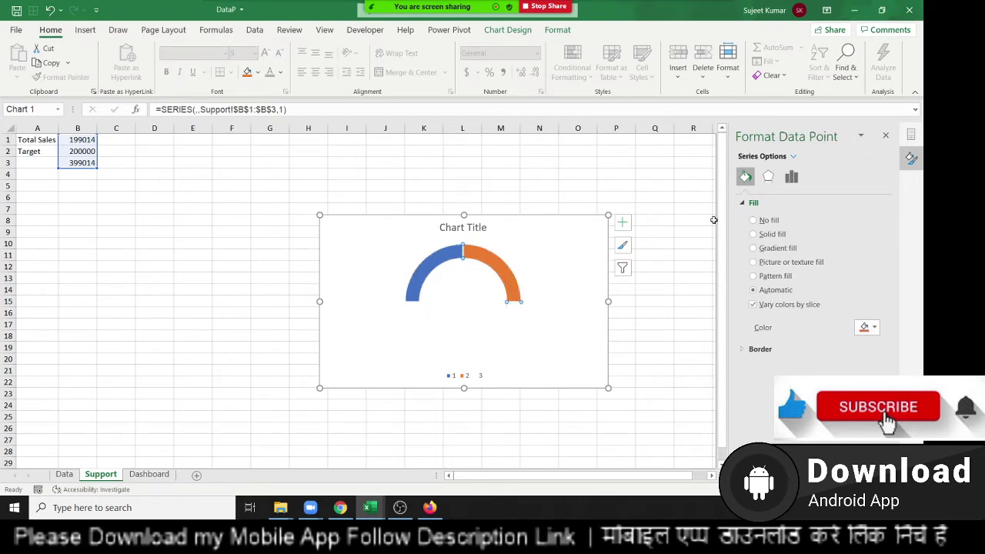
pyautogui.click(768, 250)
pyautogui.click(767, 236)
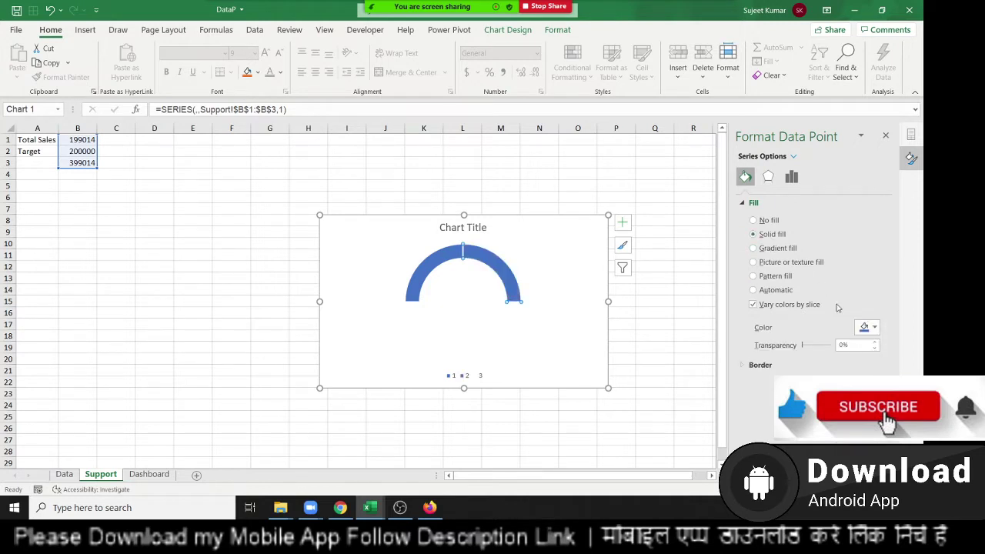
pyautogui.click(866, 327)
pyautogui.click(839, 360)
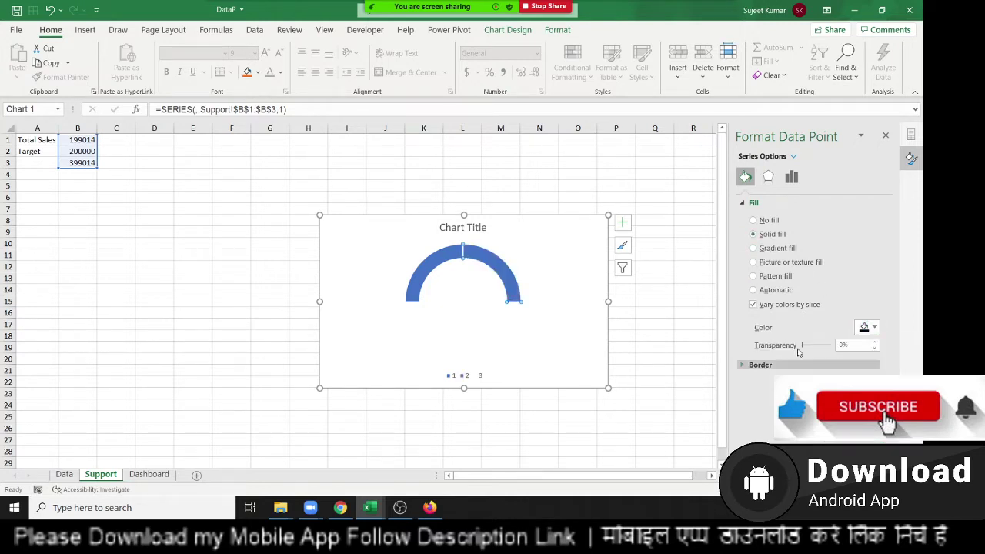
pyautogui.click(760, 365)
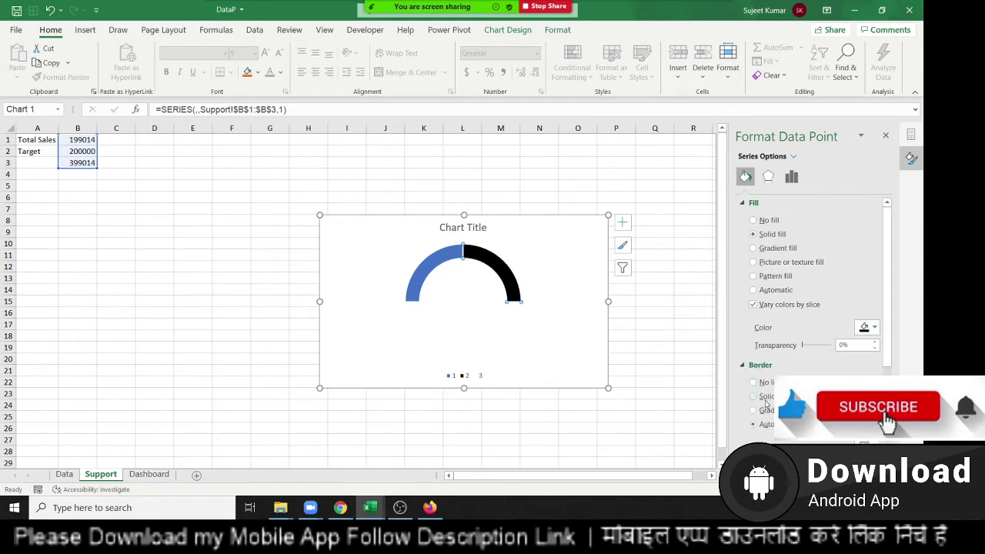
# Step: Fill the blue Total Sales slice solid light grey and set its border to No line
pyautogui.click(423, 275)
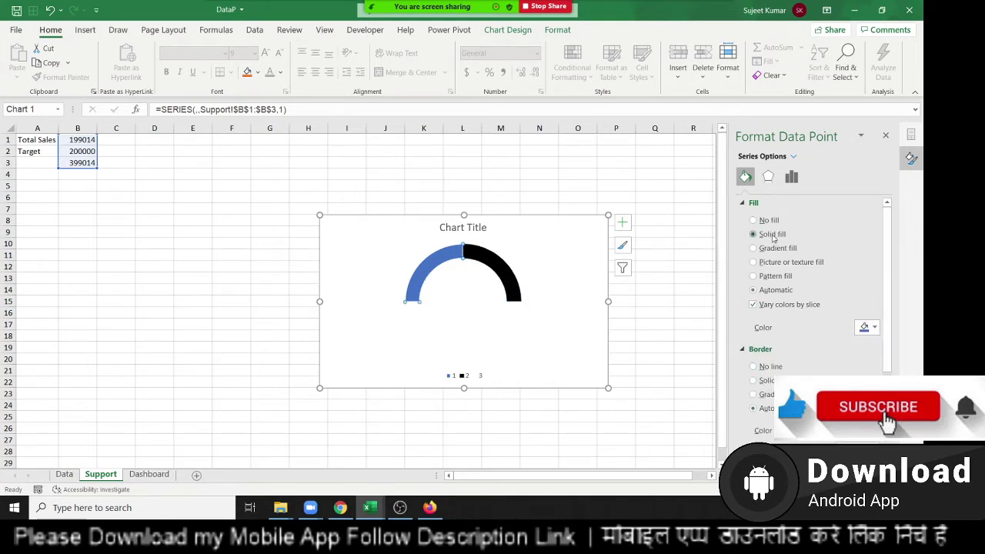
pyautogui.click(772, 234)
pyautogui.click(864, 328)
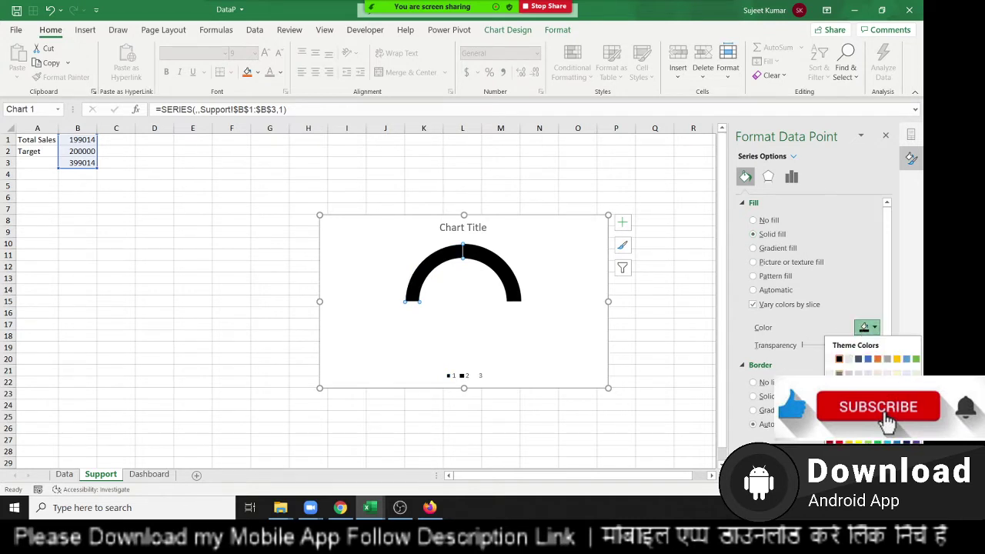
pyautogui.click(849, 392)
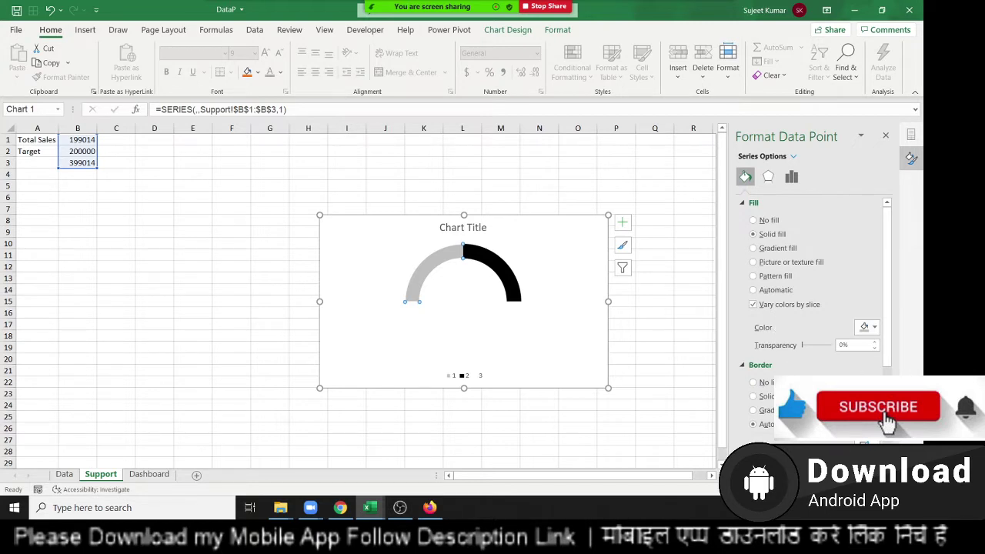
pyautogui.click(753, 382)
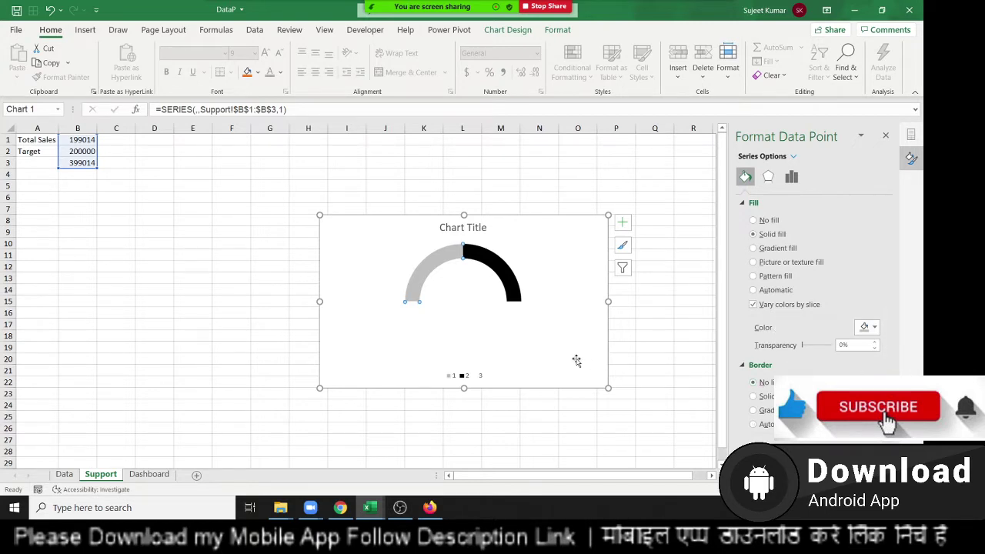
pyautogui.click(497, 350)
pyautogui.click(472, 376)
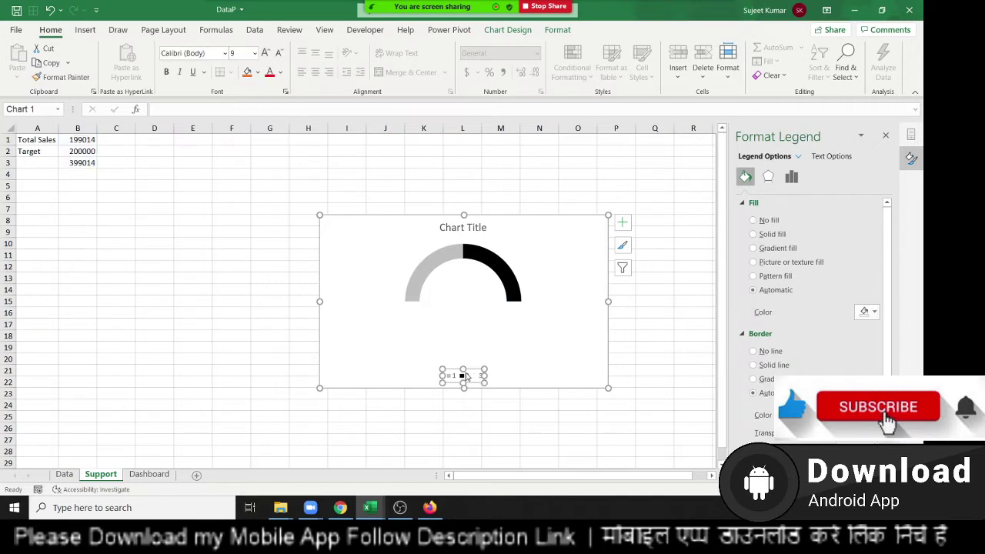
# Step: Delete the legend, name the series from cell B1 so the title reads 199014, and center it
pyautogui.press('Delete')
pyautogui.click(454, 231)
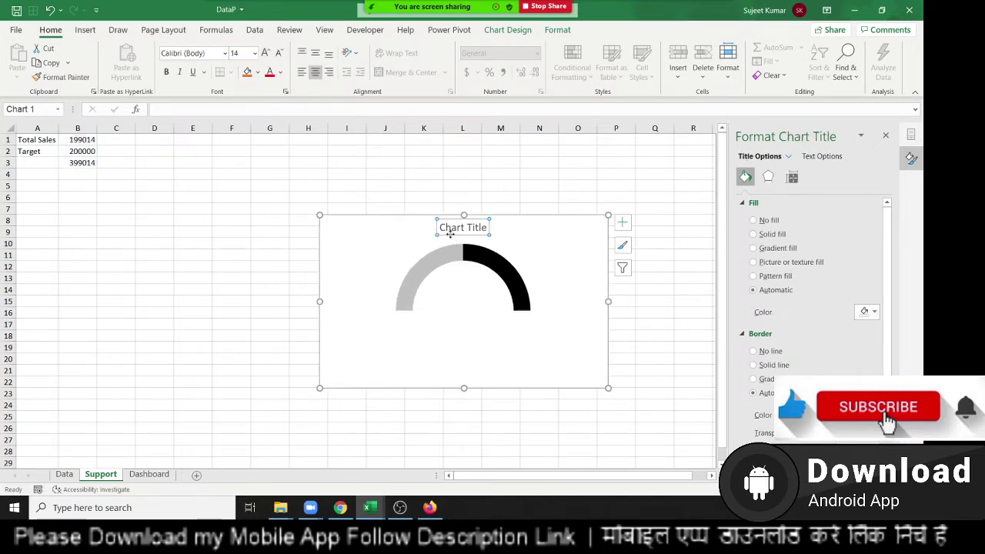
pyautogui.rightClick(452, 234)
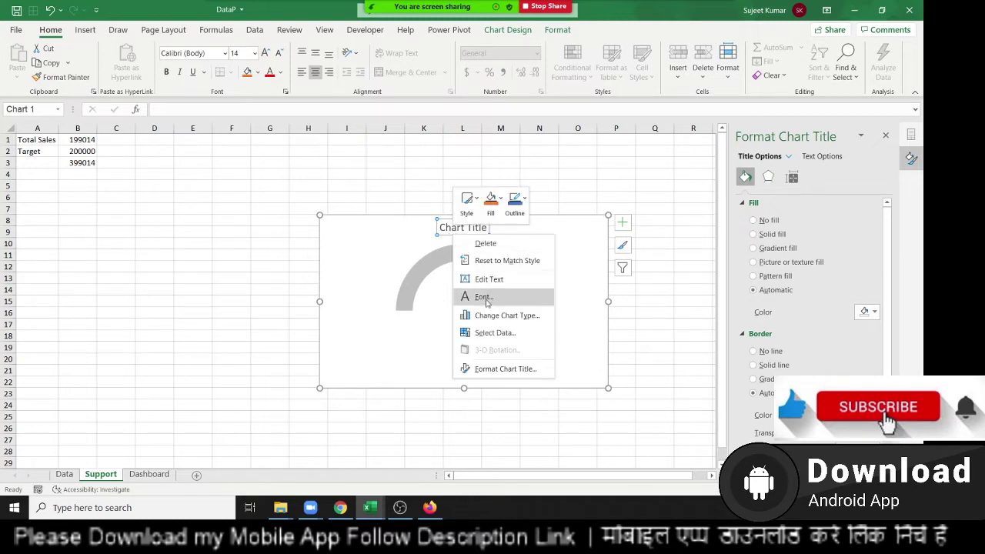
pyautogui.click(495, 338)
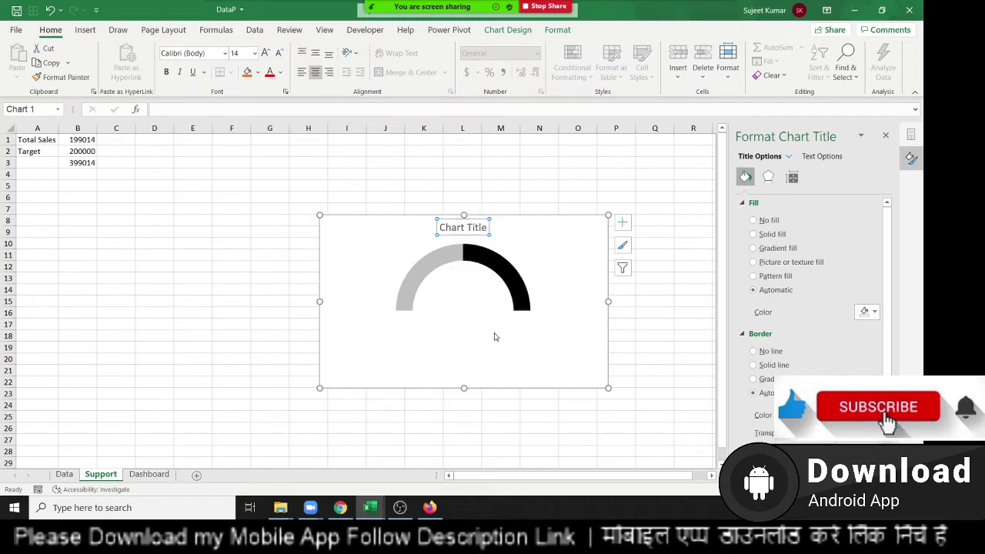
pyautogui.click(238, 353)
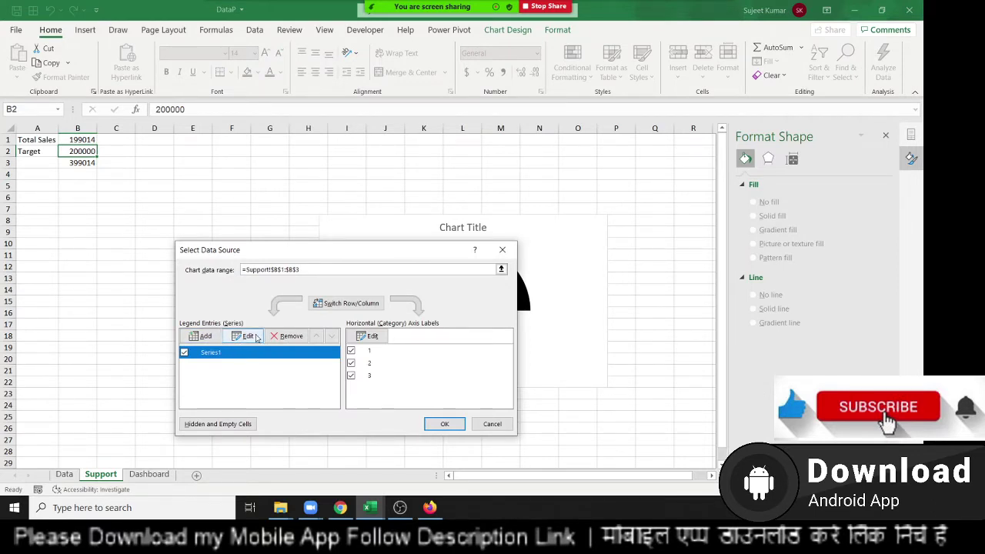
pyautogui.click(256, 339)
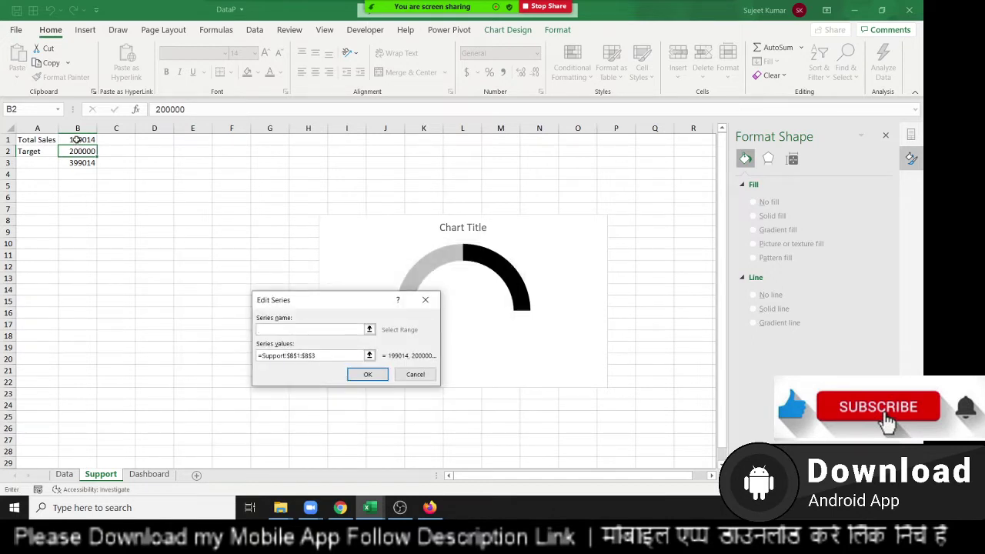
pyautogui.click(79, 141)
pyautogui.click(367, 375)
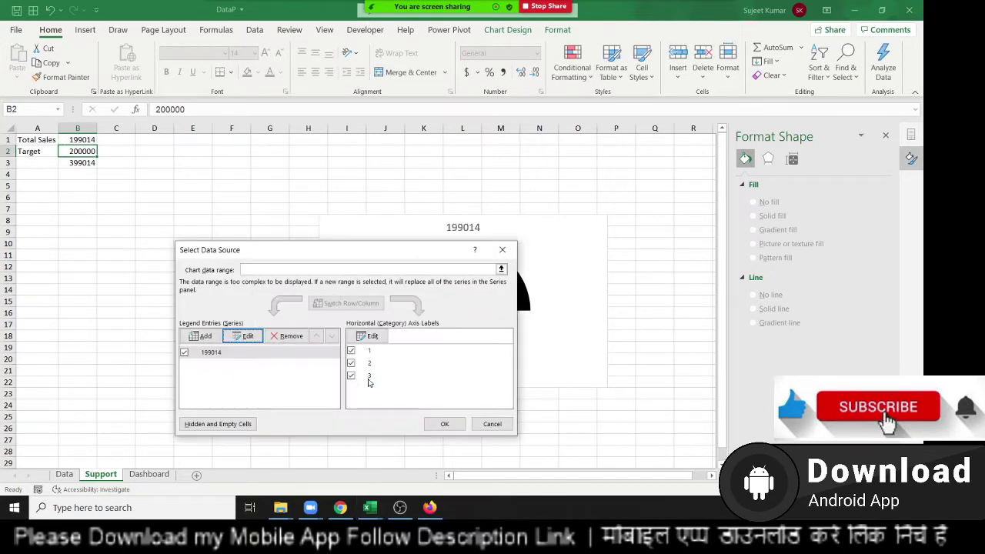
pyautogui.click(445, 421)
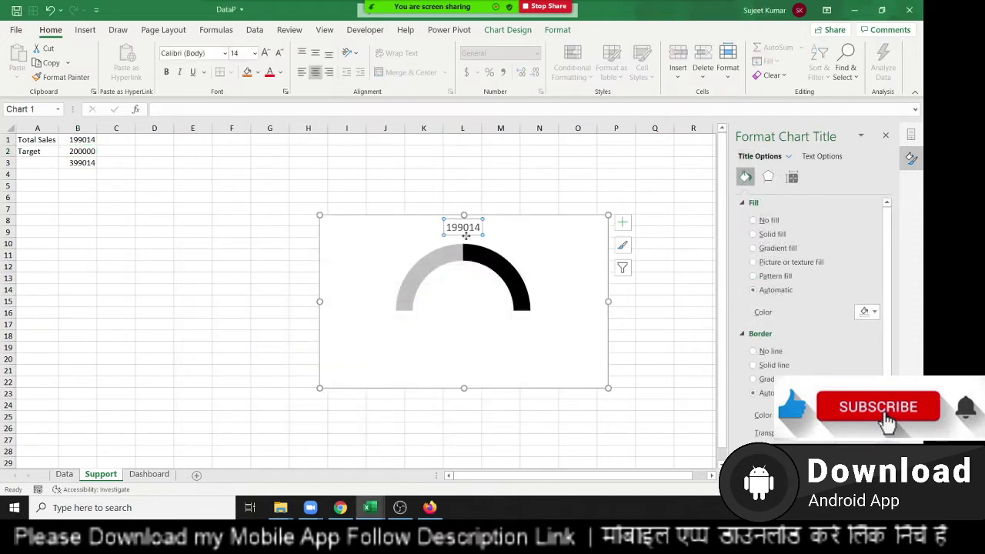
pyautogui.moveTo(465, 314); pyautogui.dragTo(466, 316)
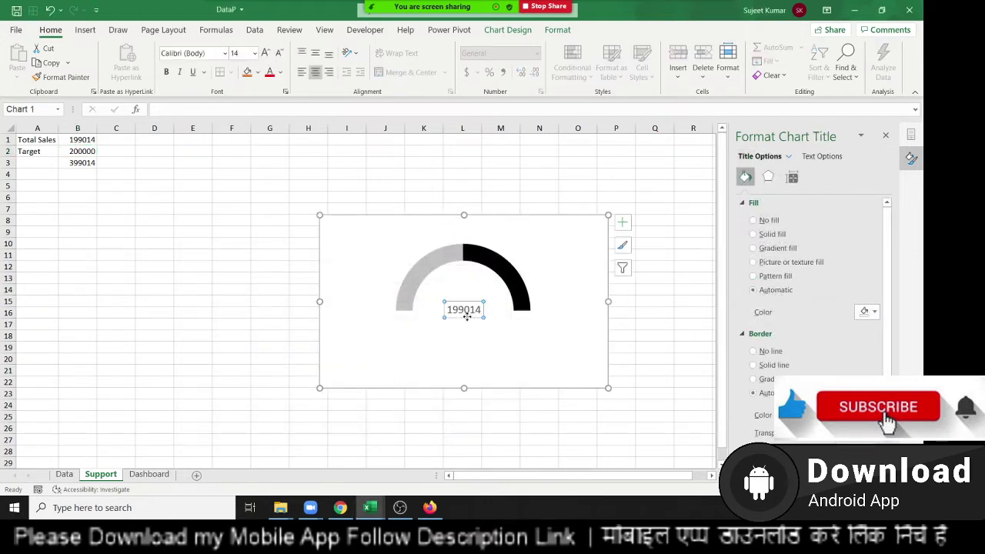
pyautogui.moveTo(332, 7)
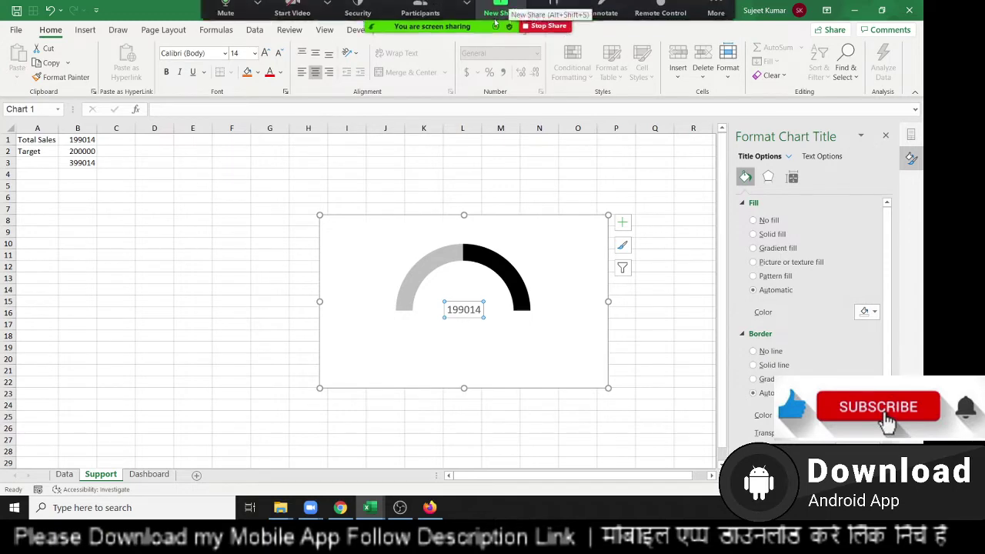
pyautogui.click(257, 13)
pyautogui.click(257, 13)
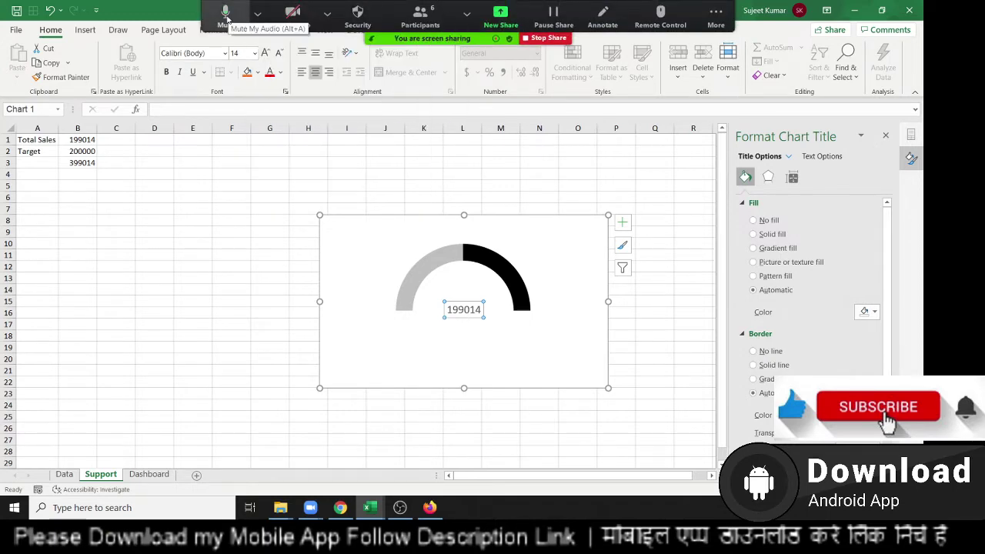
pyautogui.click(226, 14)
pyautogui.click(401, 508)
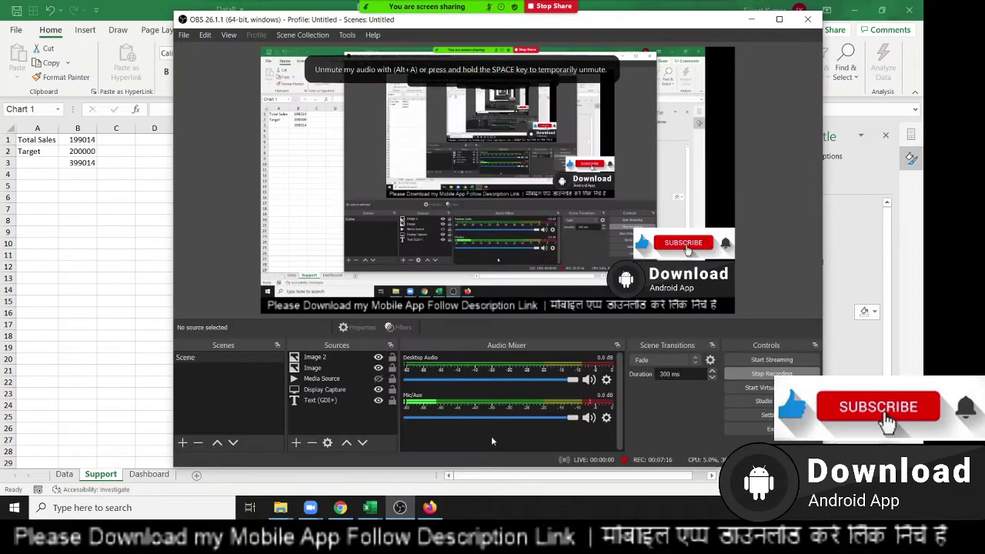
pyautogui.click(589, 417)
pyautogui.click(589, 379)
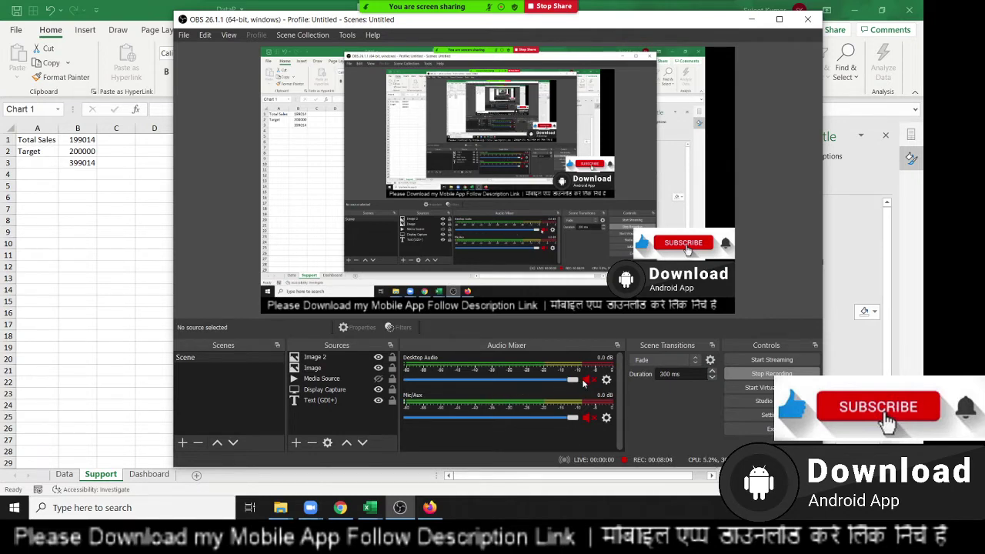
pyautogui.click(588, 380)
pyautogui.click(588, 417)
pyautogui.hotkey('alt', 'Tab')
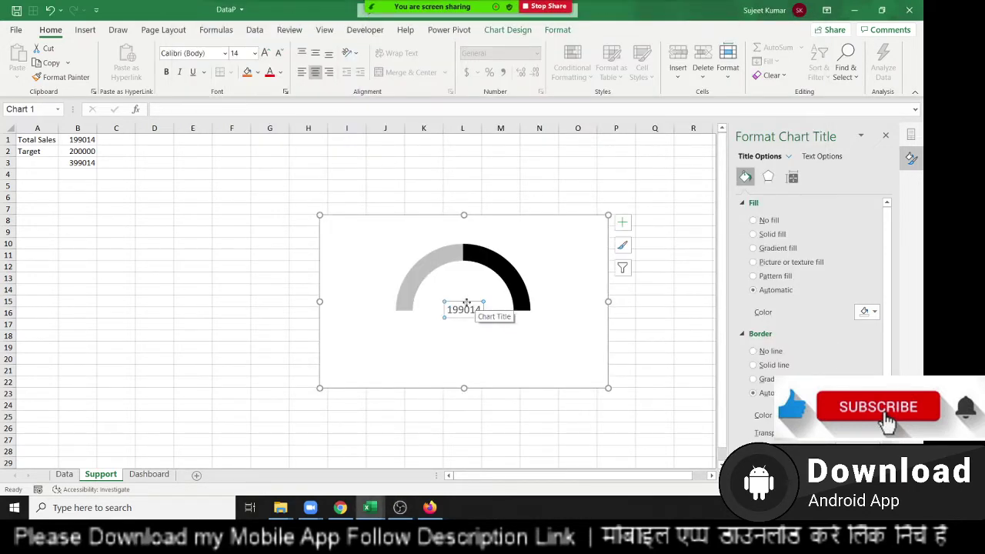
# Step: Move the 199014 label up inside the arc and enlarge the doughnut plot area
pyautogui.moveTo(468, 305); pyautogui.dragTo(463, 278)
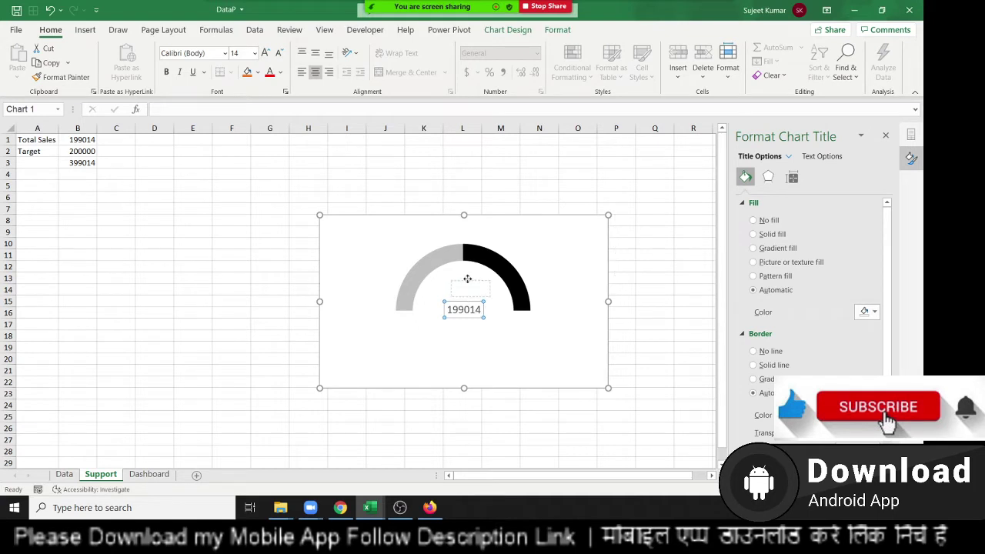
pyautogui.click(642, 368)
pyautogui.click(528, 331)
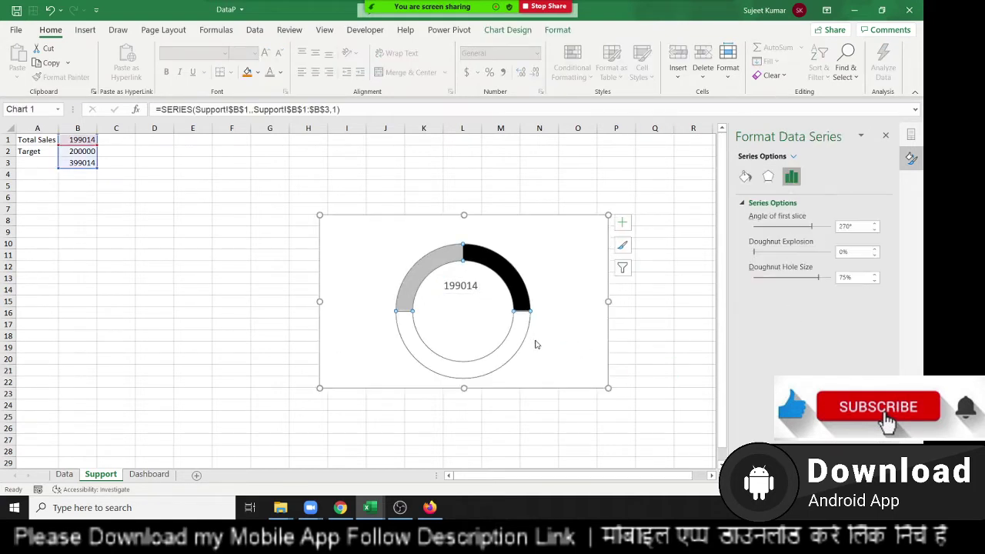
pyautogui.click(534, 341)
pyautogui.click(513, 247)
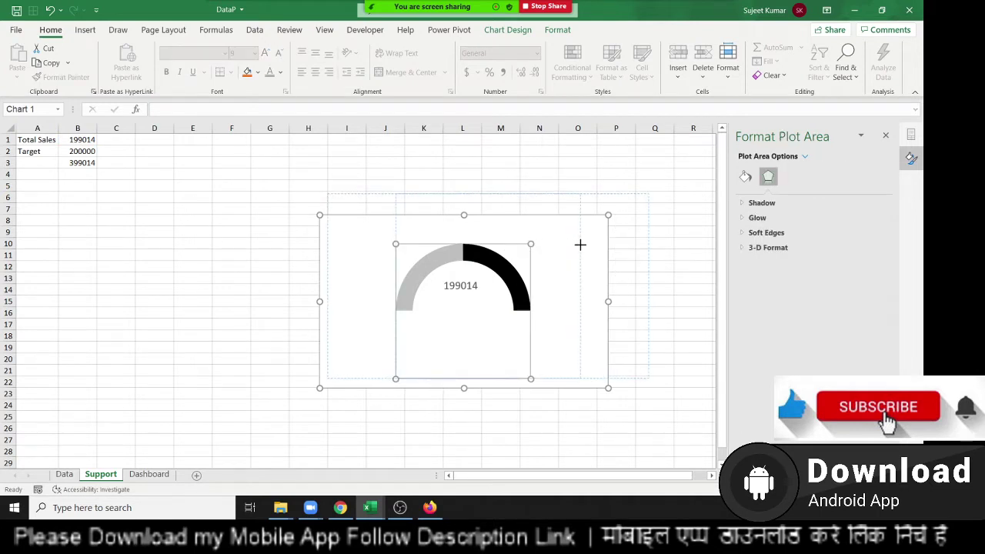
pyautogui.moveTo(579, 244); pyautogui.dragTo(580, 244)
pyautogui.moveTo(400, 389); pyautogui.dragTo(374, 388)
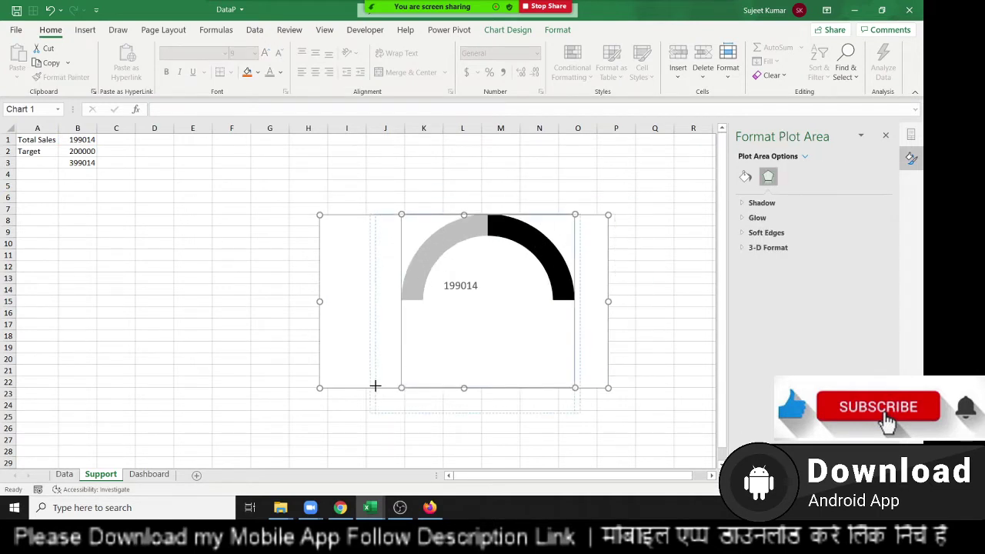
pyautogui.click(419, 427)
# Step: Set the chart area to No fill and shrink the chart to a smaller size
pyautogui.click(531, 350)
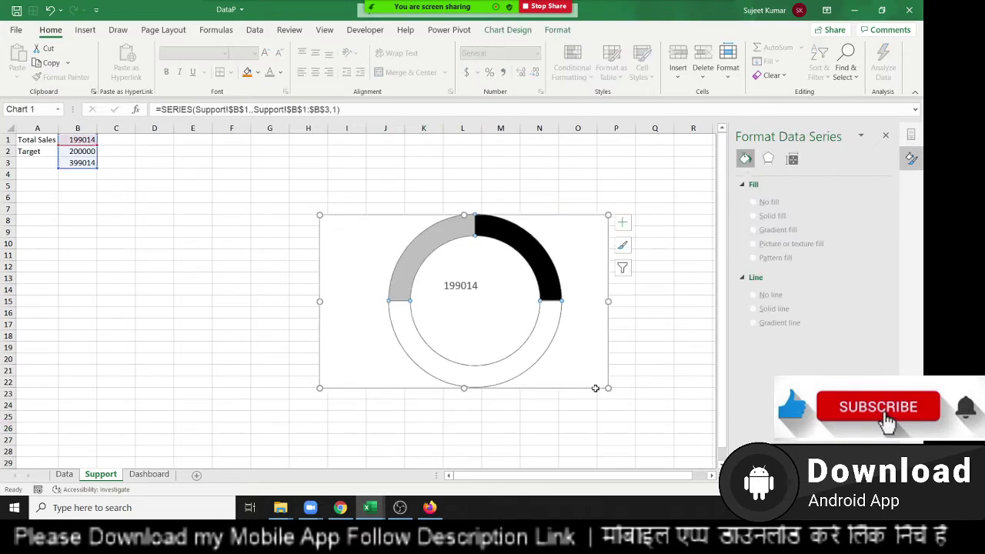
pyautogui.click(746, 177)
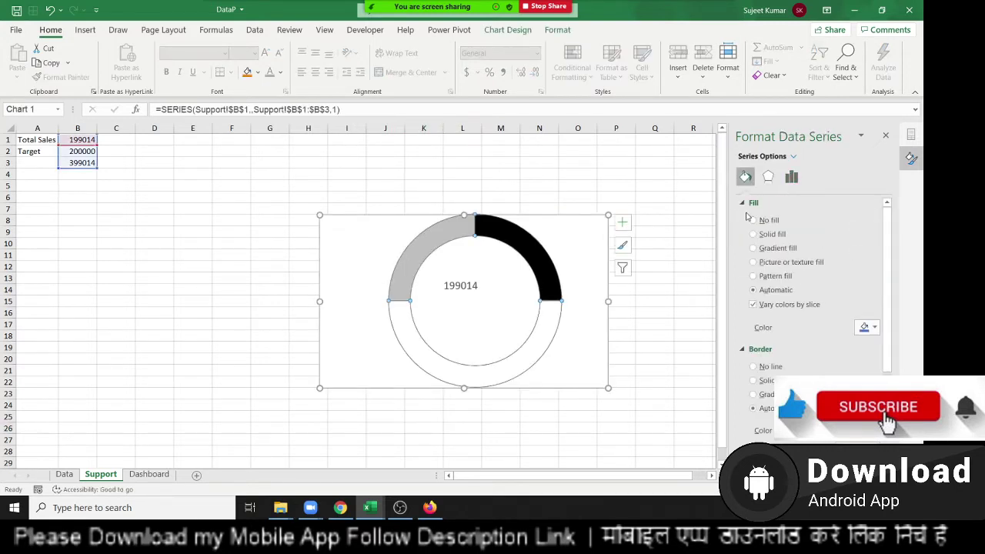
pyautogui.click(753, 220)
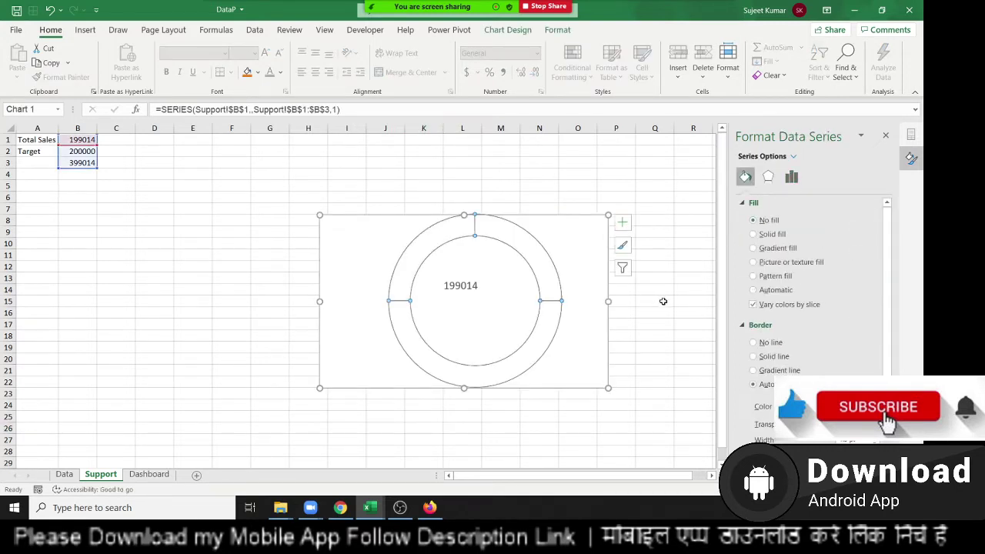
pyautogui.hotkey('ctrl', 'z')
pyautogui.click(590, 328)
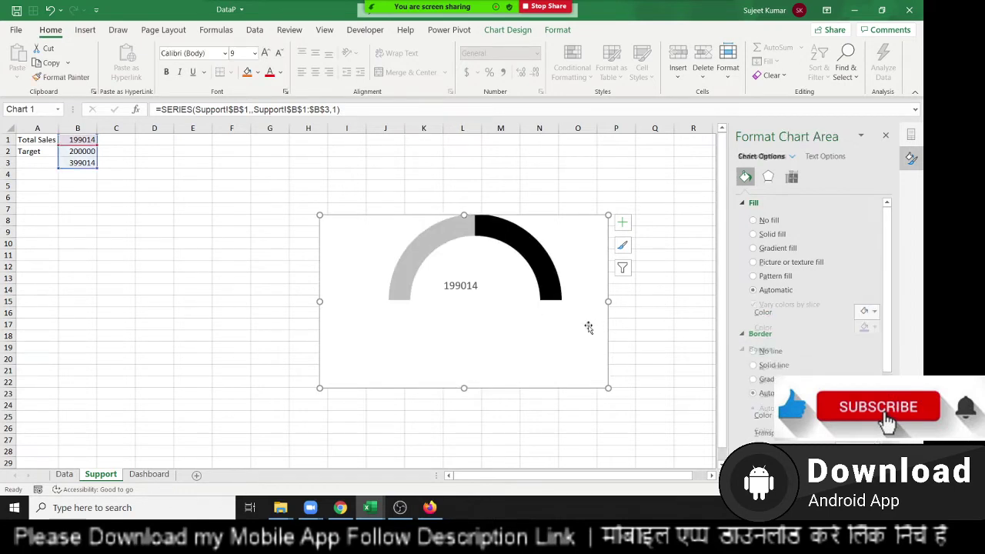
pyautogui.click(753, 220)
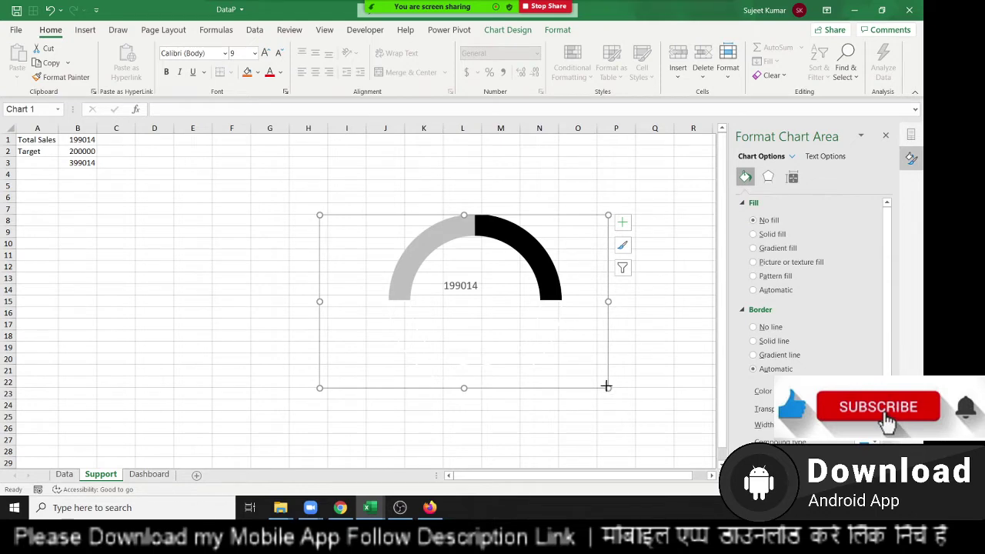
pyautogui.moveTo(608, 387); pyautogui.dragTo(580, 363)
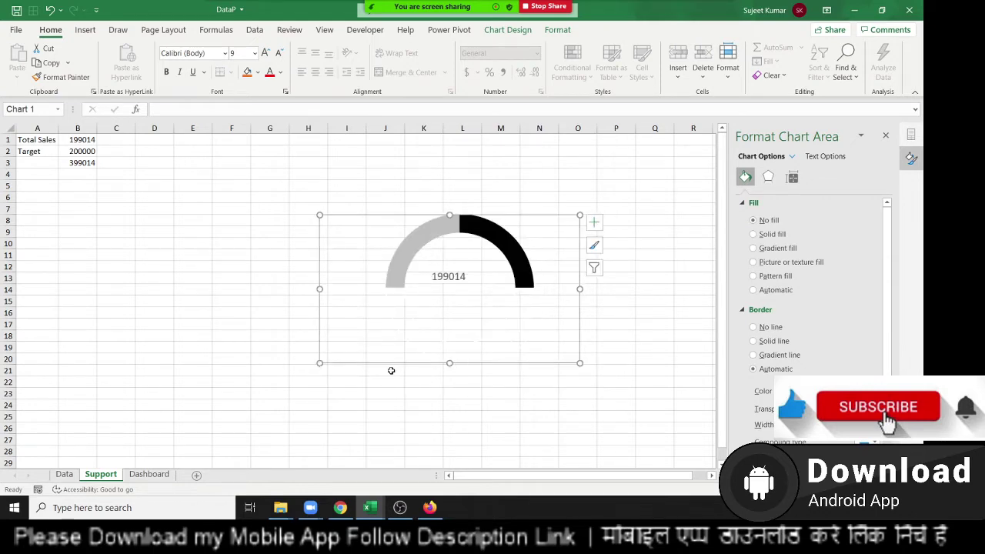
pyautogui.click(163, 472)
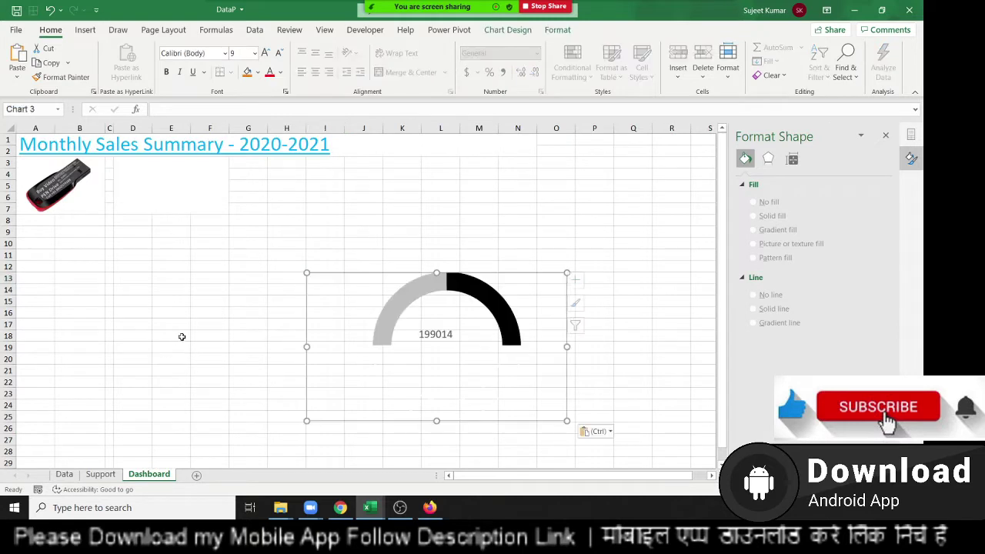
# Step: Paste the gauge chart onto the Dashboard sheet below the title
pyautogui.hotkey('ctrl', 'v')
pyautogui.moveTo(323, 273); pyautogui.dragTo(170, 188)
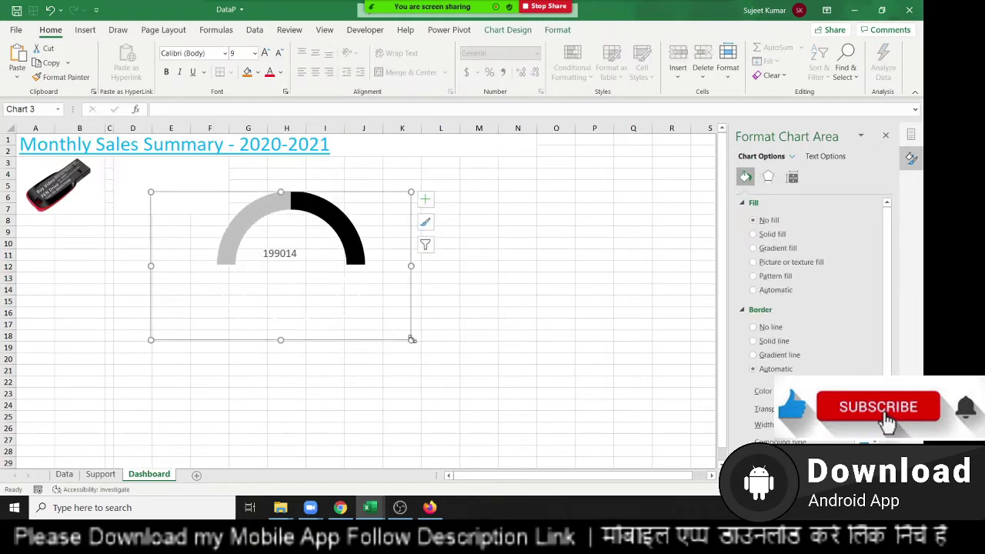
pyautogui.moveTo(411, 338)
pyautogui.mouseDown()
pyautogui.moveTo(393, 325)
pyautogui.moveTo(367, 194)
pyautogui.mouseUp()
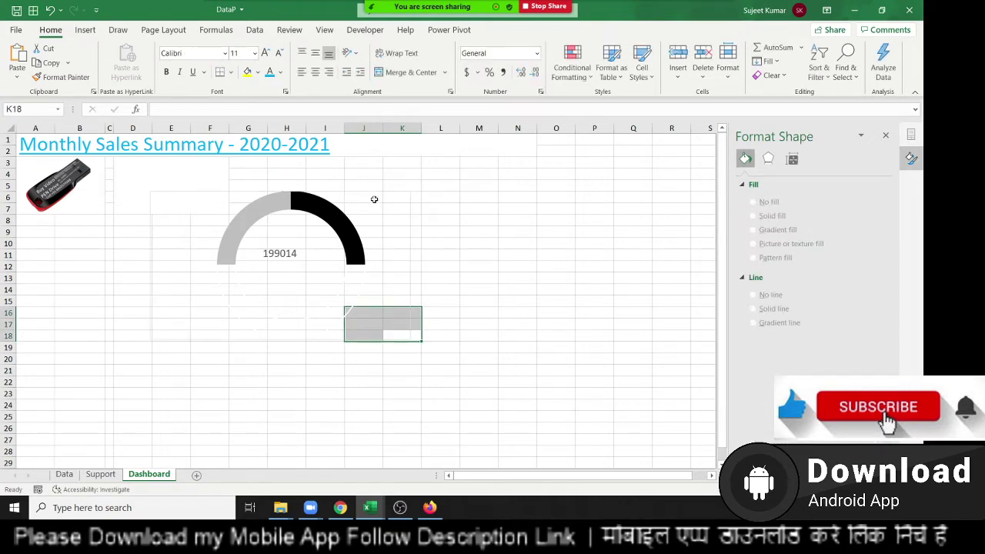
# Step: Shrink the gauge chart and position it beside the pen-drive logo
pyautogui.click(301, 199)
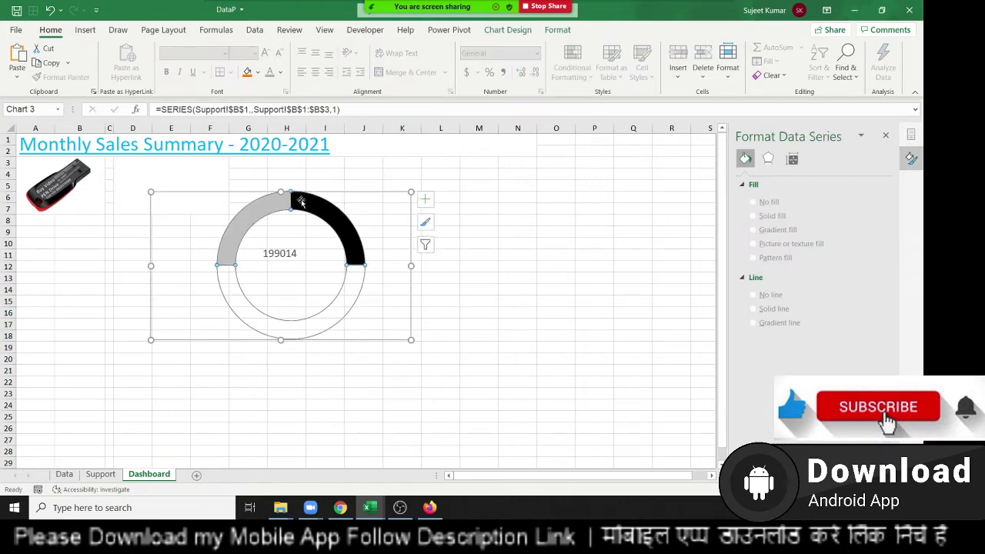
pyautogui.click(414, 324)
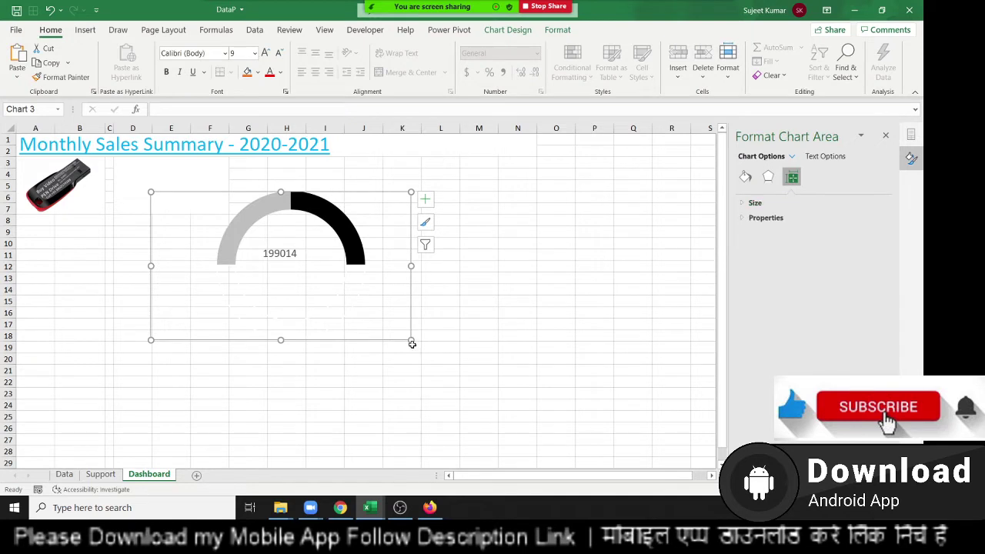
pyautogui.moveTo(411, 341); pyautogui.dragTo(330, 300)
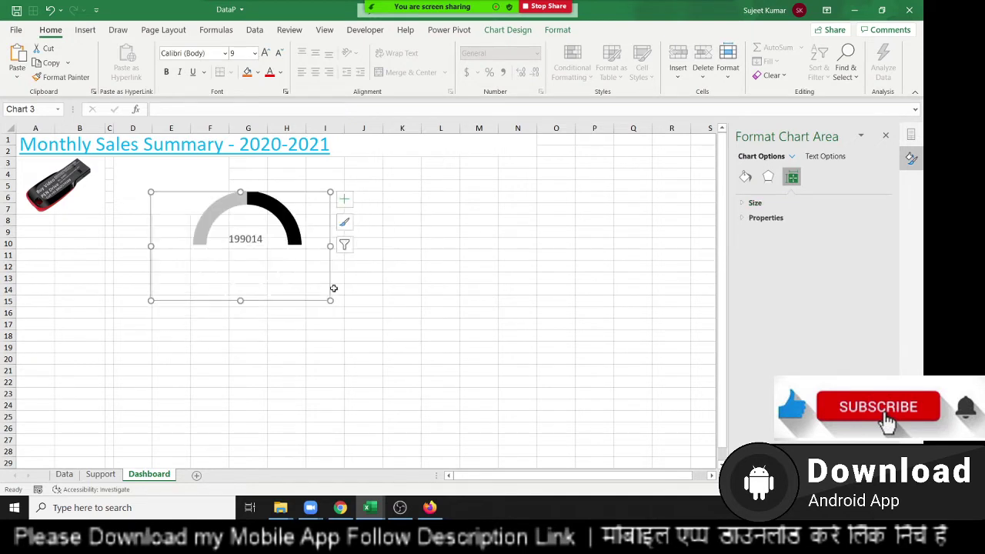
pyautogui.moveTo(254, 300); pyautogui.dragTo(182, 264)
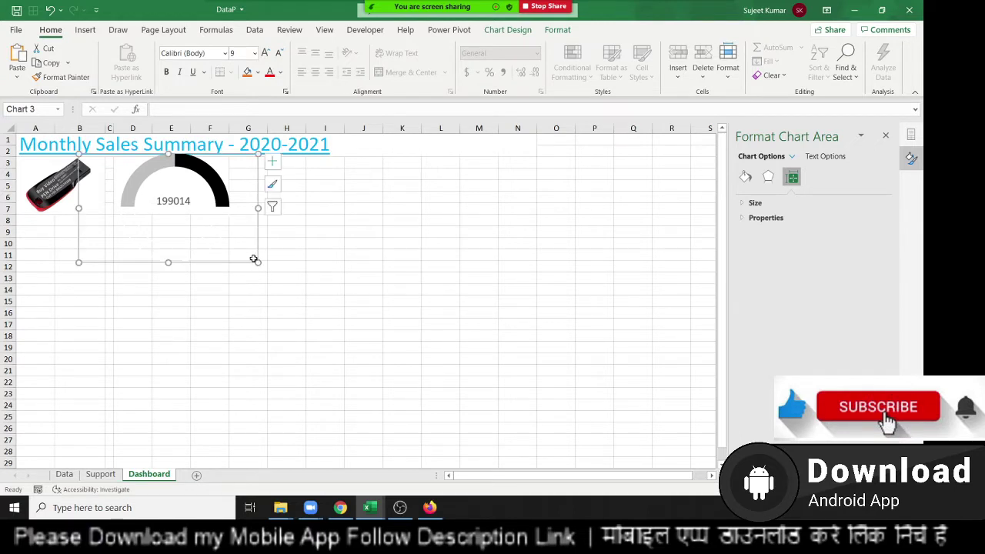
pyautogui.moveTo(257, 262); pyautogui.dragTo(242, 247)
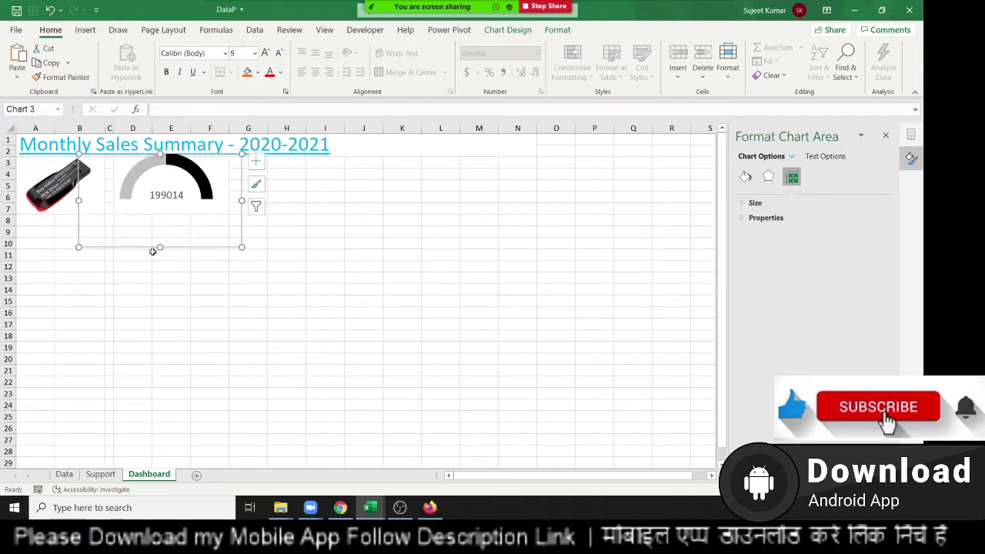
pyautogui.moveTo(152, 251); pyautogui.dragTo(172, 254)
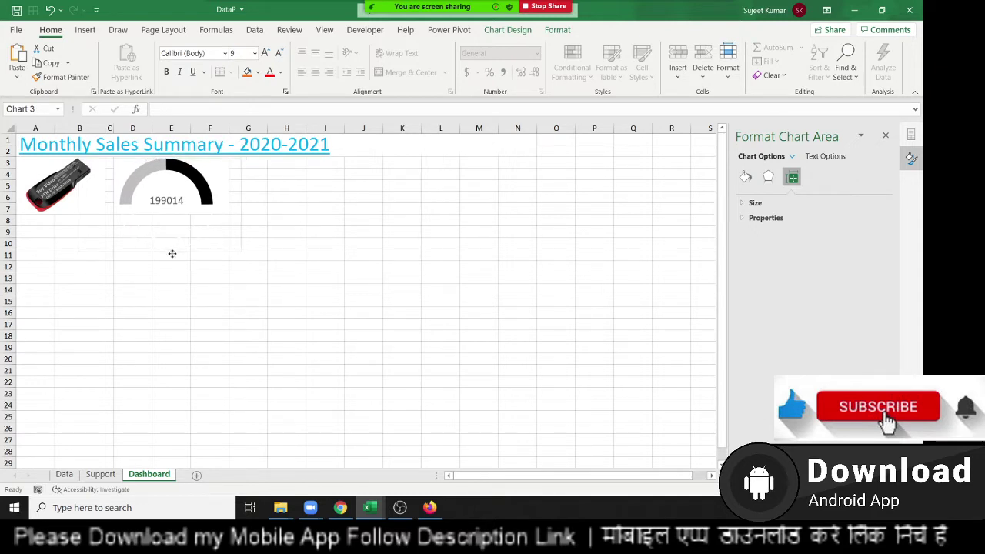
pyautogui.click(179, 317)
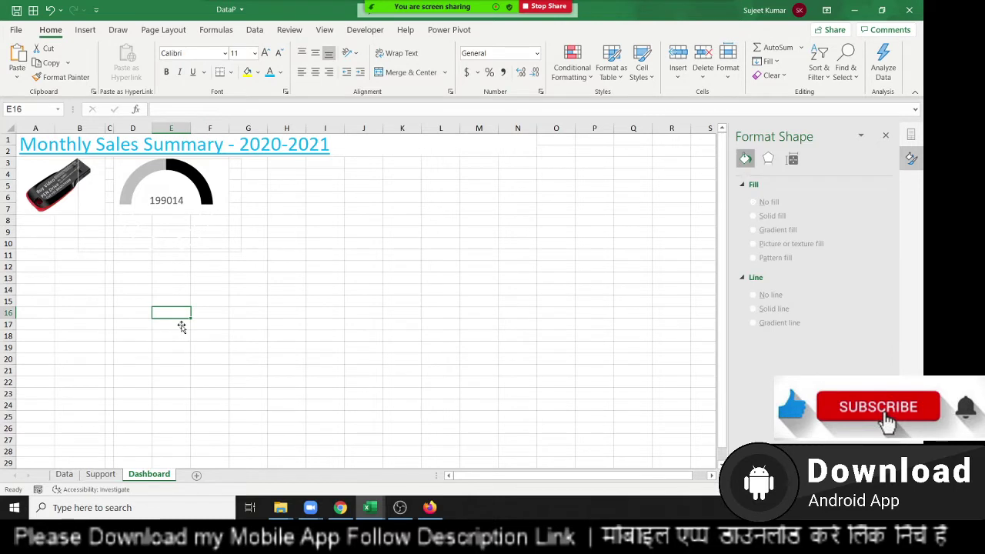
# Step: Nudge the gauge chart a few pixels so it lines up beside the logo
pyautogui.click(198, 251)
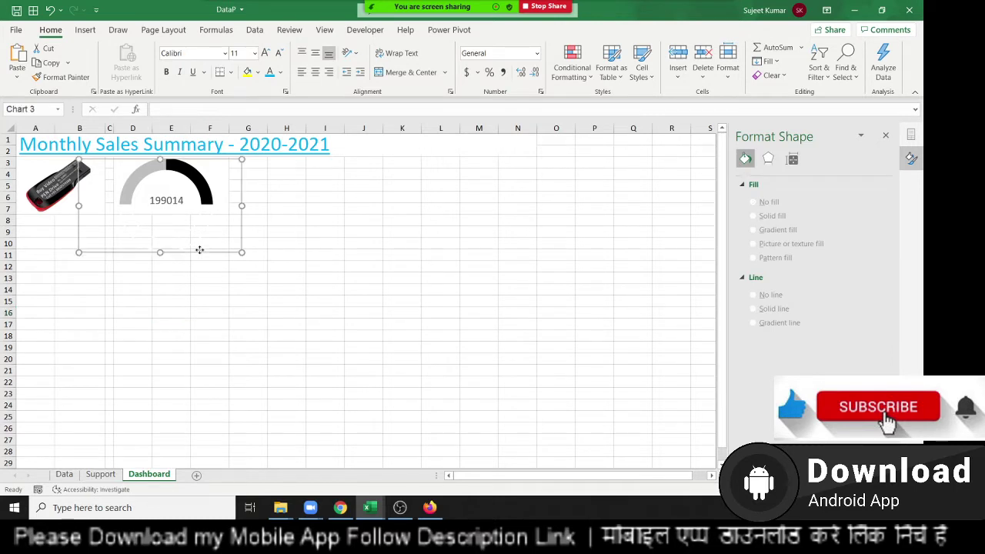
pyautogui.moveTo(198, 250)
pyautogui.mouseDown()
pyautogui.moveTo(231, 241)
pyautogui.moveTo(198, 250)
pyautogui.moveTo(200, 240)
pyautogui.mouseUp()
pyautogui.click(282, 287)
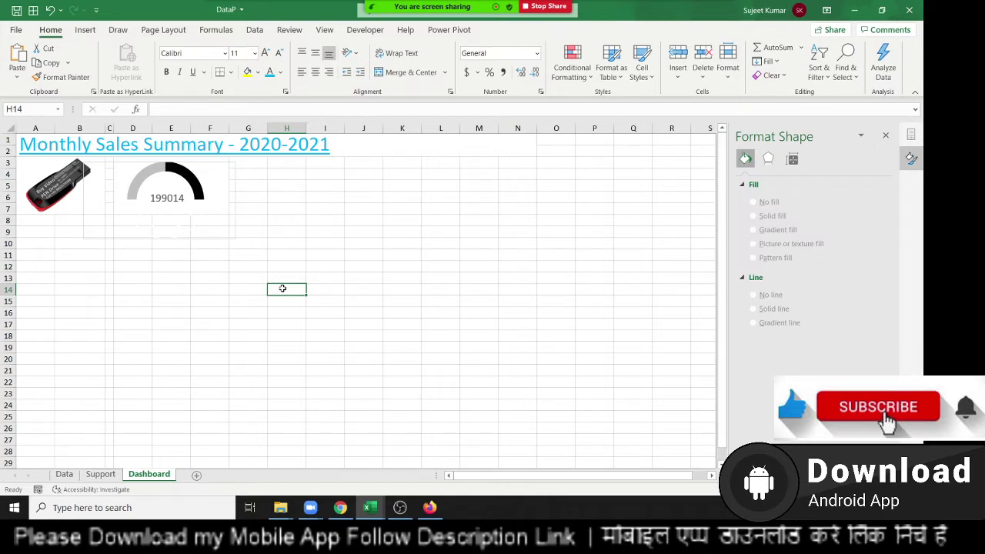
# Step: Narrow column G into a thin gap beside the gauge
pyautogui.click(285, 254)
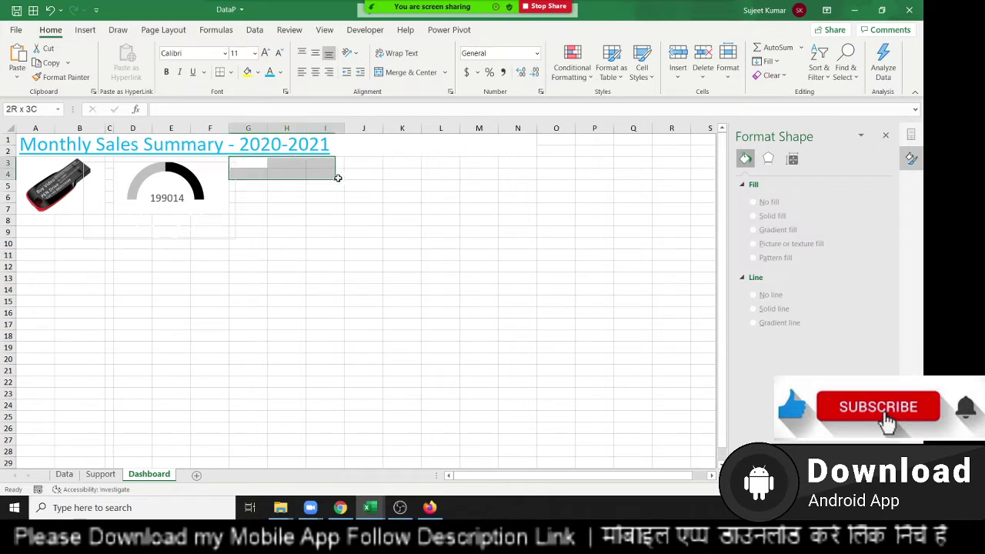
pyautogui.moveTo(261, 163); pyautogui.dragTo(352, 198)
pyautogui.click(319, 206)
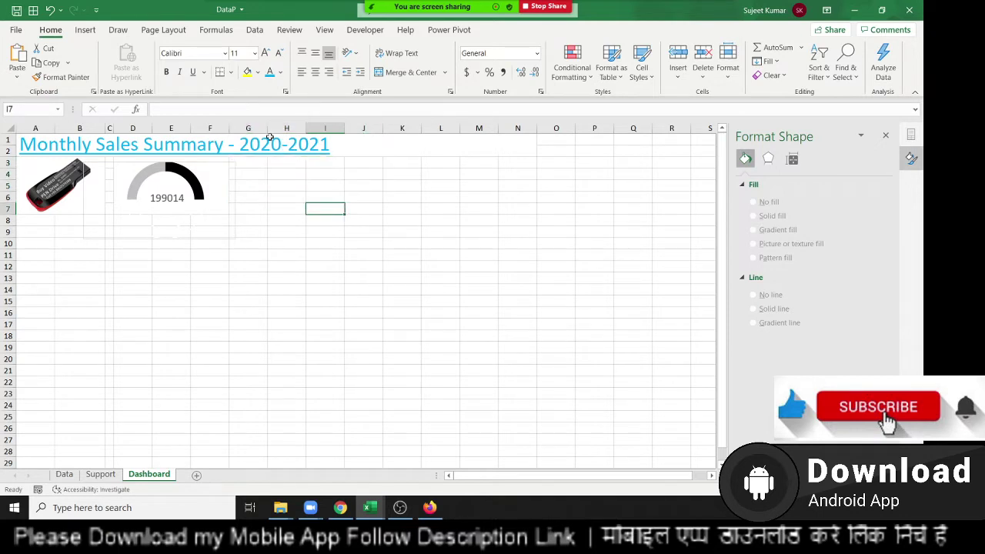
pyautogui.moveTo(267, 128); pyautogui.dragTo(233, 133)
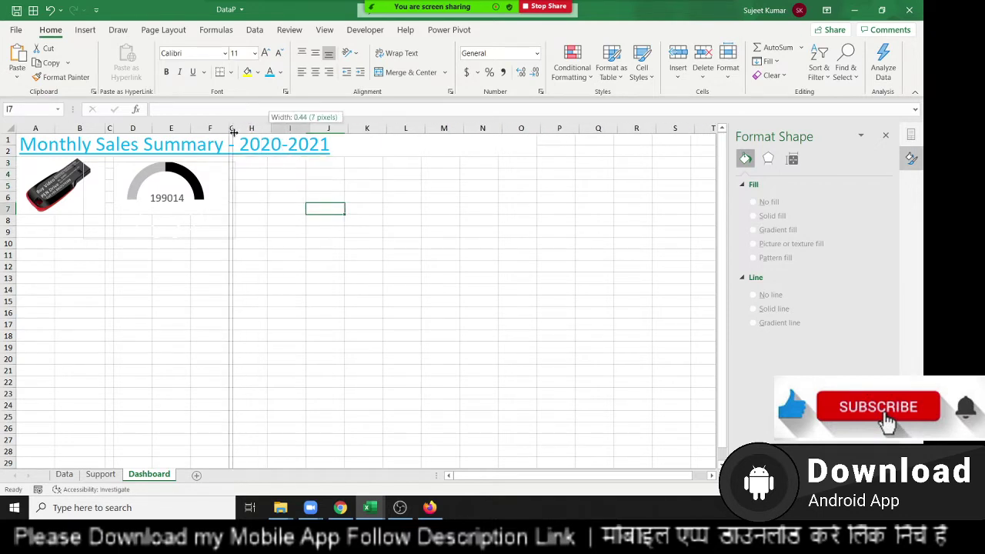
# Step: Set the border of the doughnut series and the chart area to No line
pyautogui.click(182, 235)
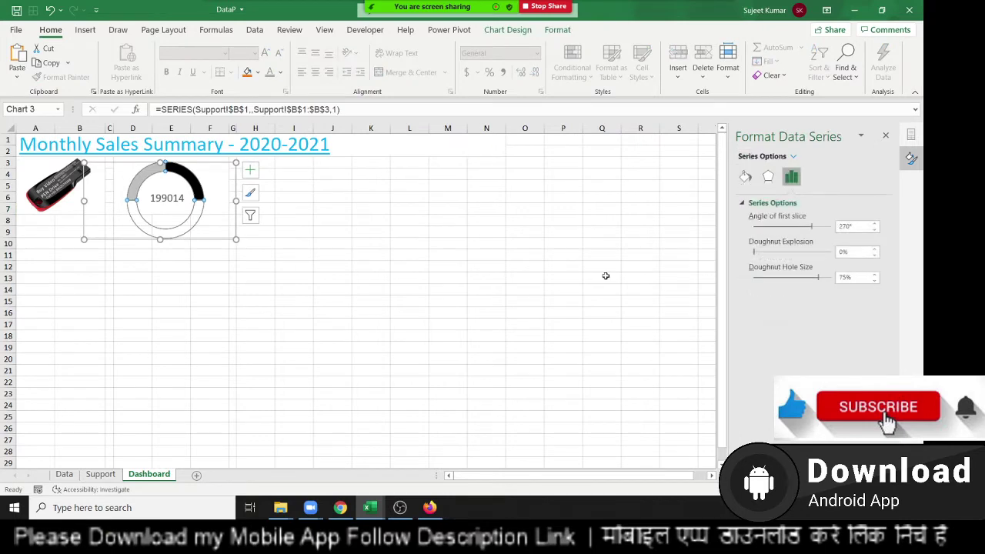
pyautogui.click(745, 177)
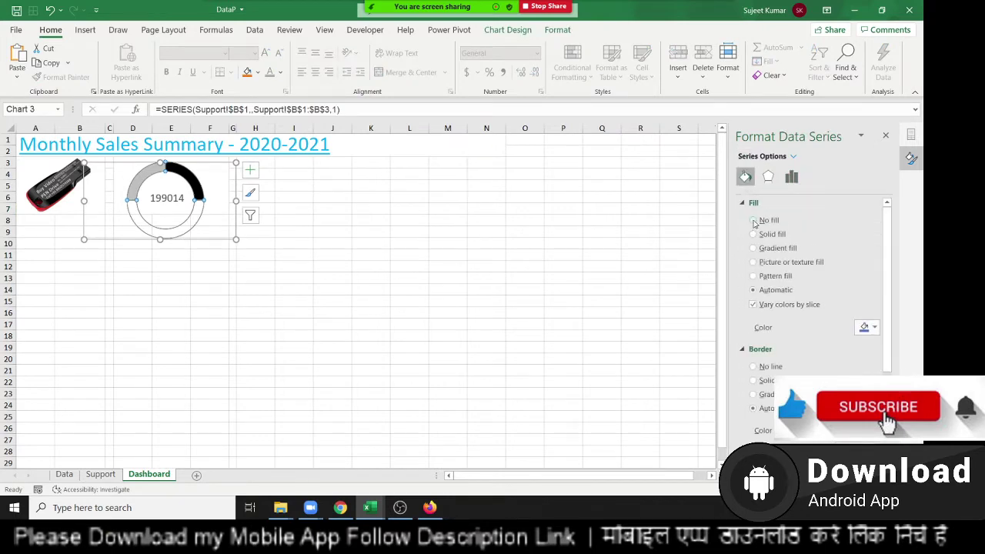
pyautogui.click(754, 366)
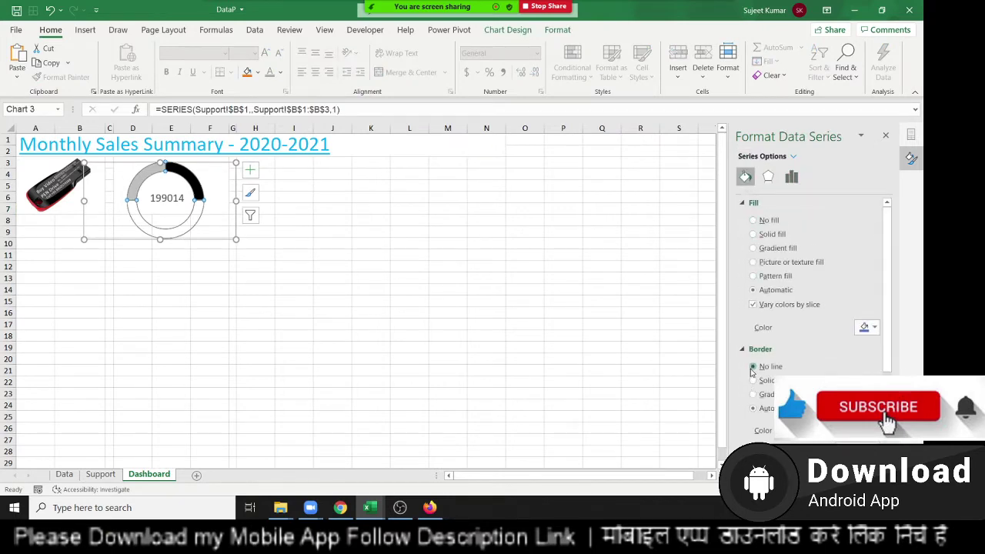
pyautogui.click(356, 299)
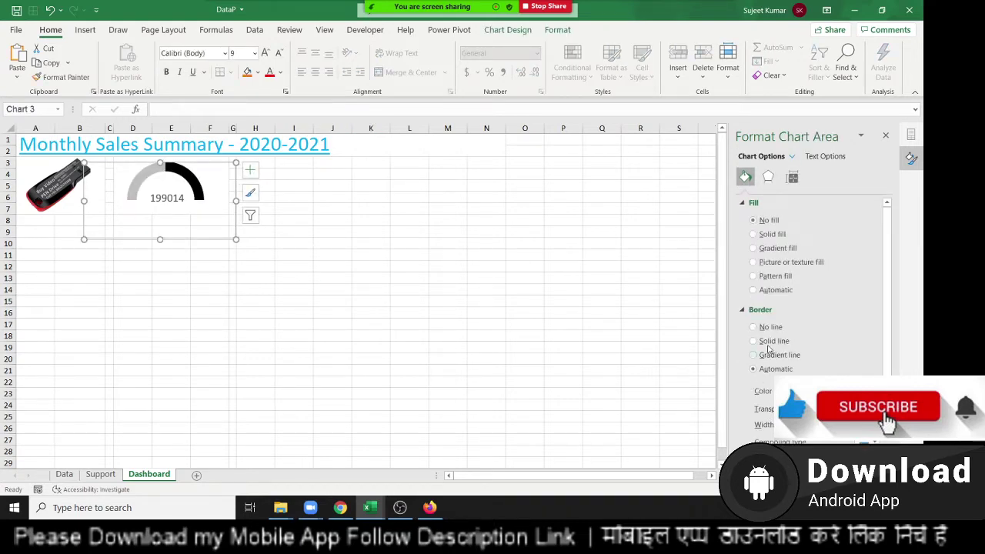
pyautogui.click(769, 327)
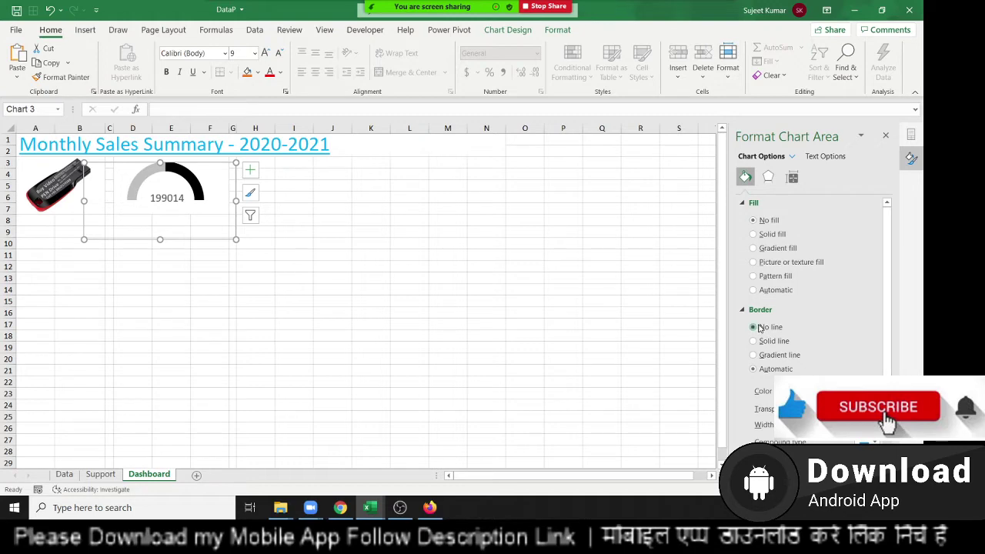
pyautogui.click(253, 325)
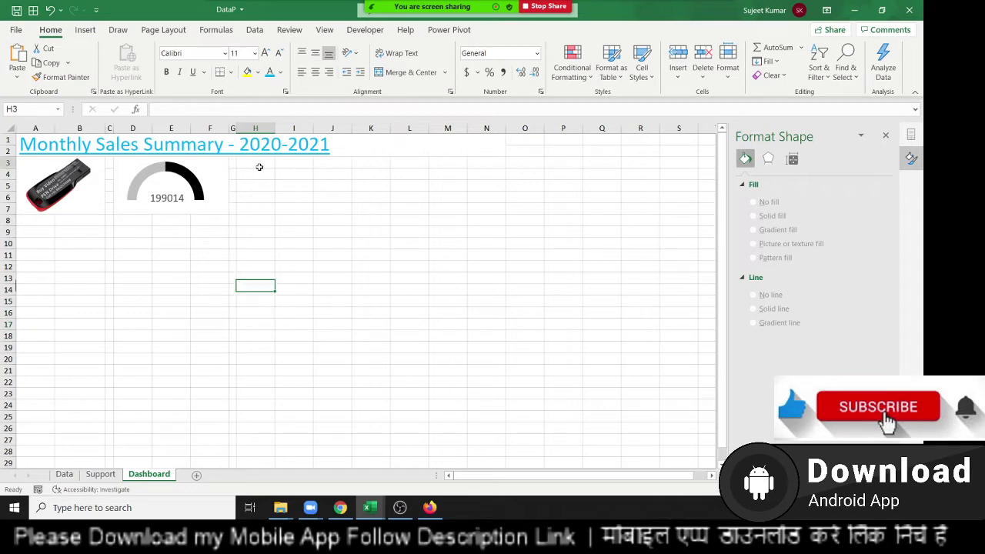
# Step: Merge cells H3:J7 into one block with Merge & Center
pyautogui.moveTo(259, 166); pyautogui.dragTo(348, 216)
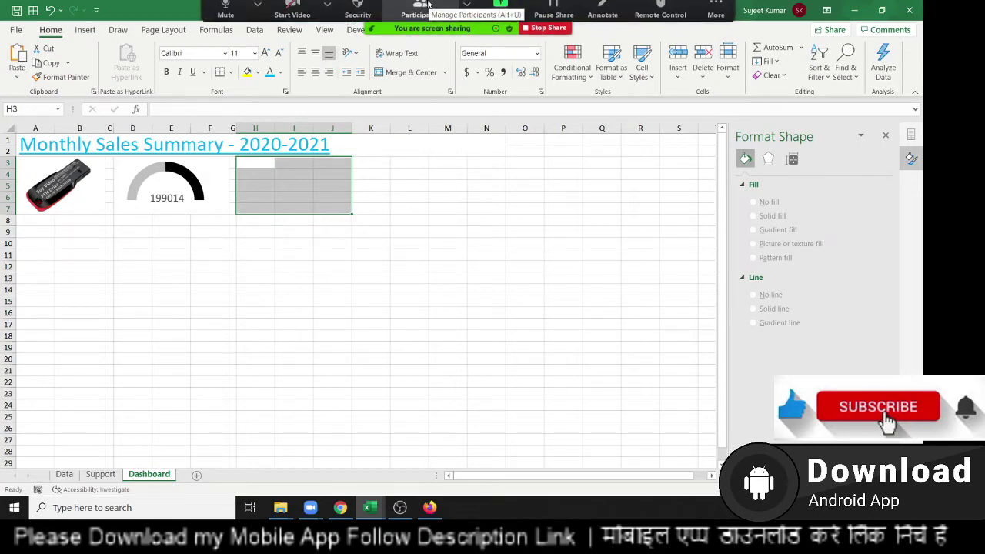
pyautogui.click(420, 4)
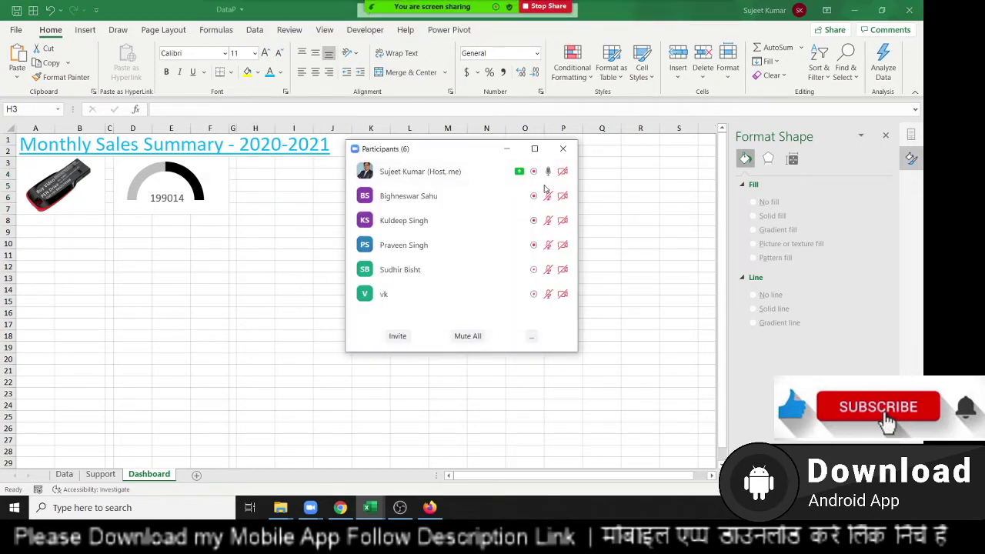
pyautogui.click(570, 149)
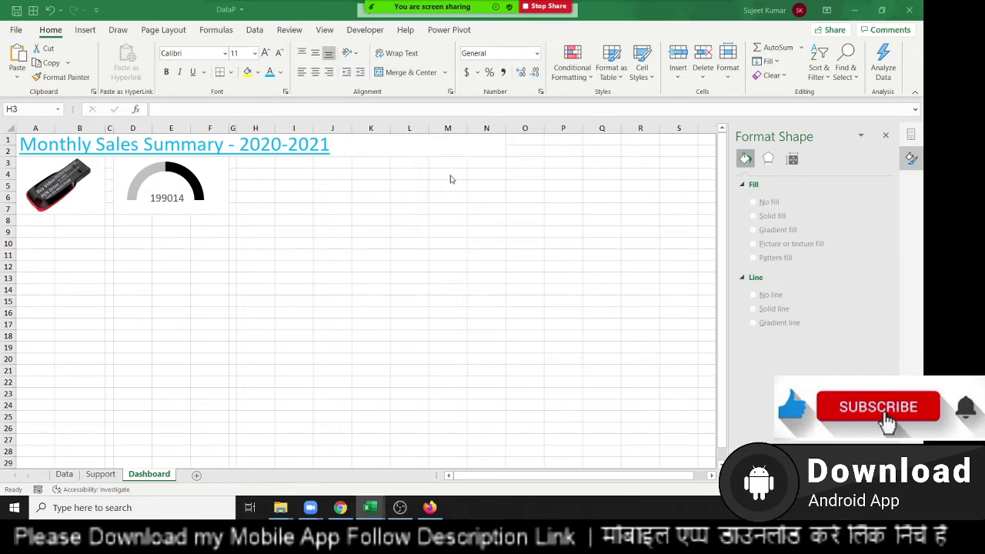
pyautogui.hotkey('shift', 'Right')
pyautogui.hotkey('shift', 'Right')
pyautogui.hotkey('shift', 'Down')
pyautogui.hotkey('shift', 'Down')
pyautogui.hotkey('shift', 'Down')
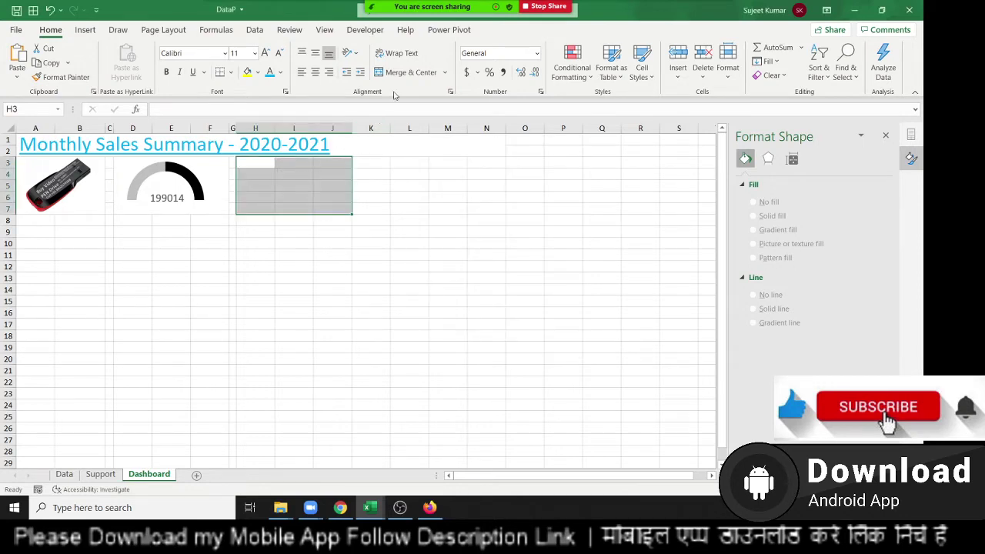
pyautogui.click(400, 72)
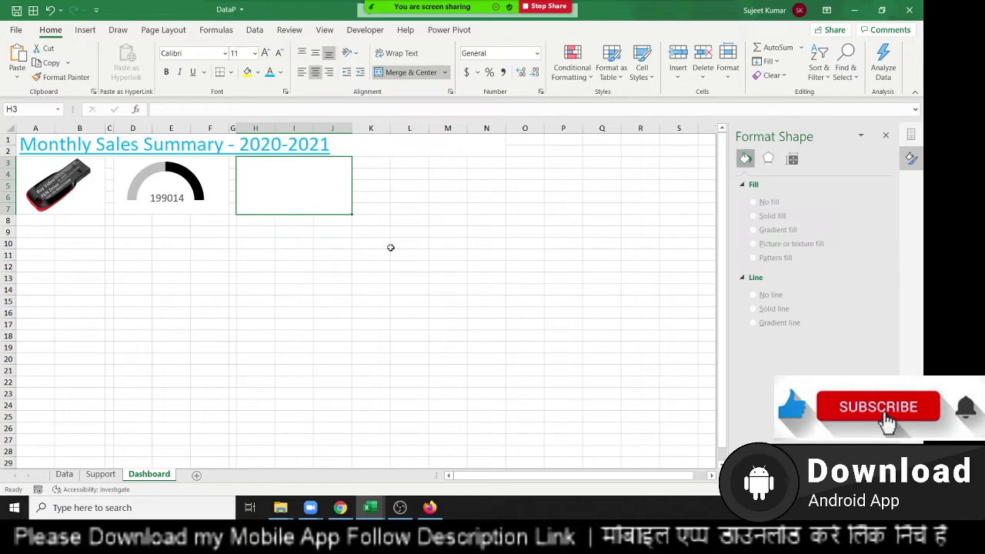
pyautogui.click(394, 219)
# Step: Narrow column K into a thin spacer column
pyautogui.click(386, 185)
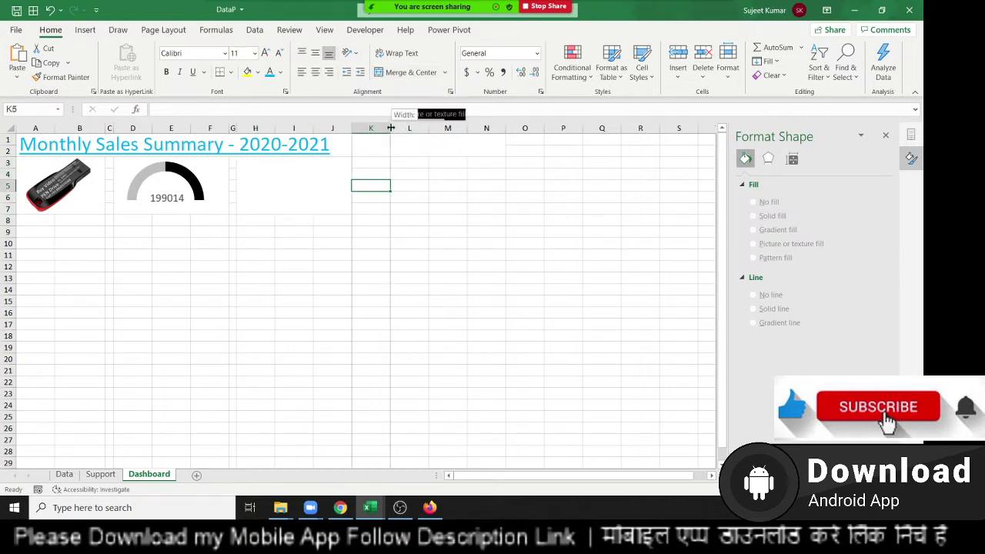
pyautogui.moveTo(391, 128); pyautogui.dragTo(368, 132)
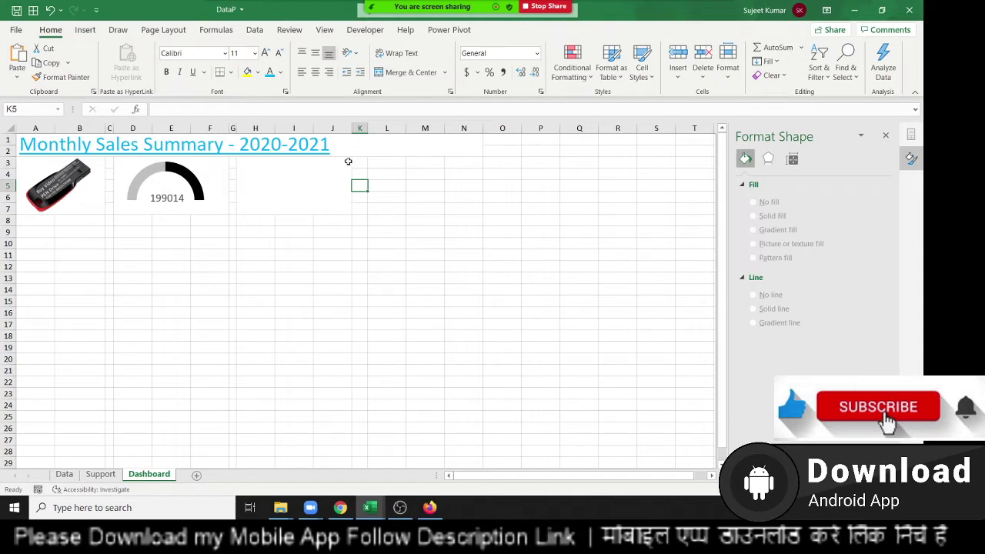
pyautogui.click(306, 179)
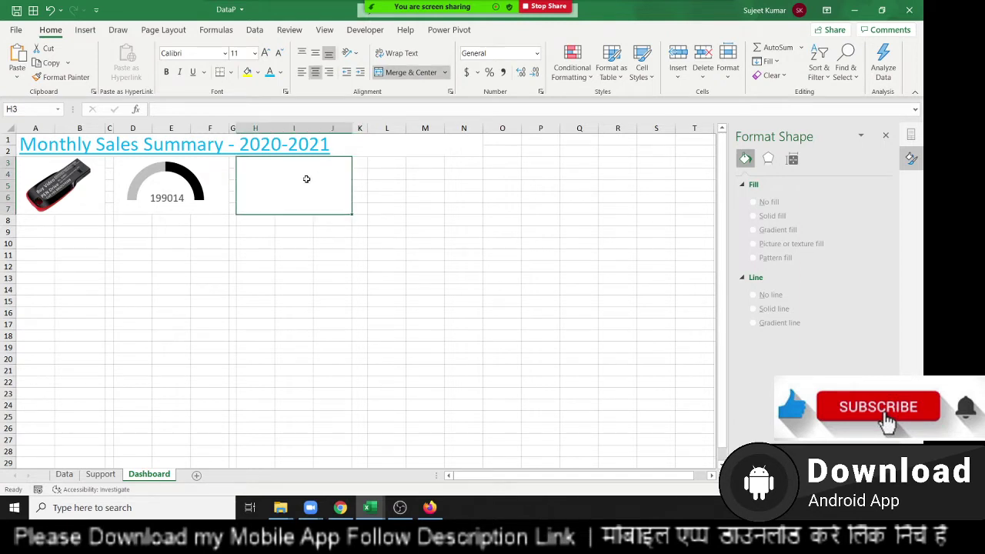
# Step: Copy the Sales Mode column from the Data sheet into column E of the Support sheet
pyautogui.click(73, 475)
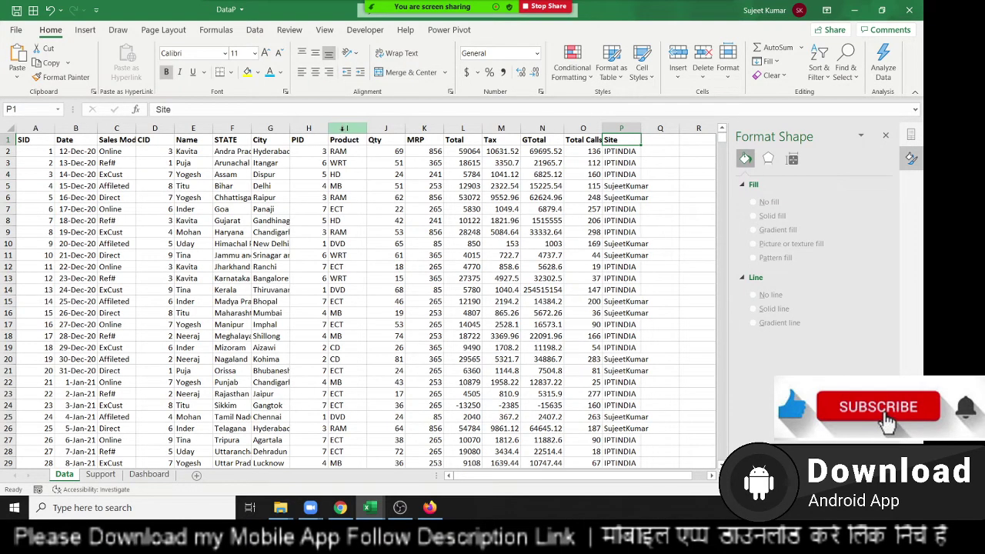
pyautogui.click(116, 129)
pyautogui.hotkey('ctrl', 'c')
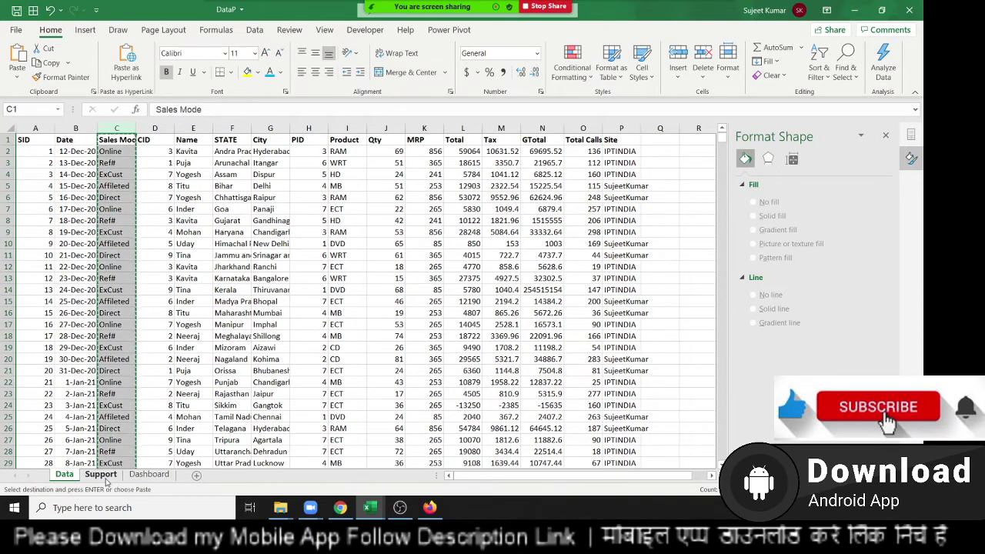
pyautogui.click(101, 474)
pyautogui.click(202, 144)
pyautogui.hotkey('ctrl', 'v')
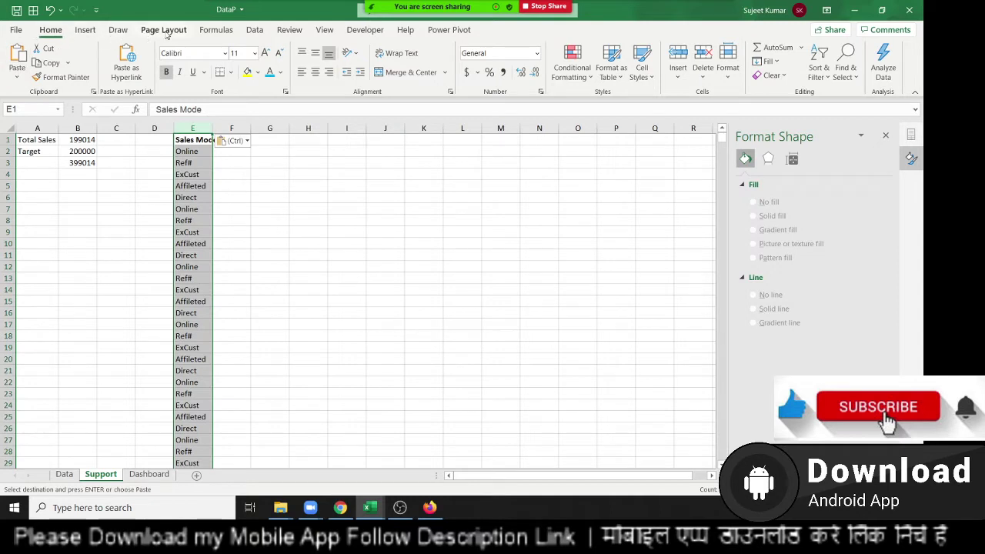
# Step: Remove duplicates from the Sales Mode column, leaving five unique modes
pyautogui.click(256, 31)
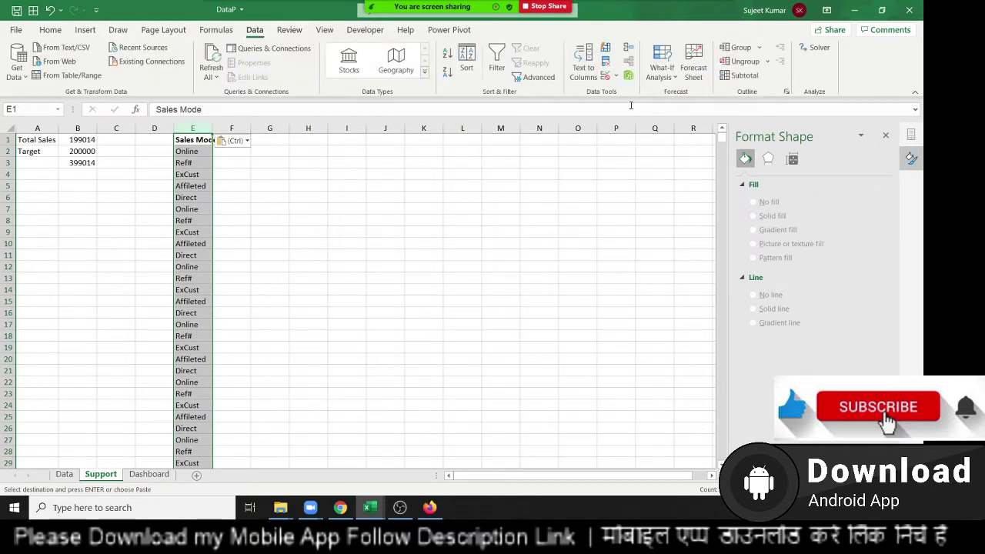
pyautogui.click(606, 62)
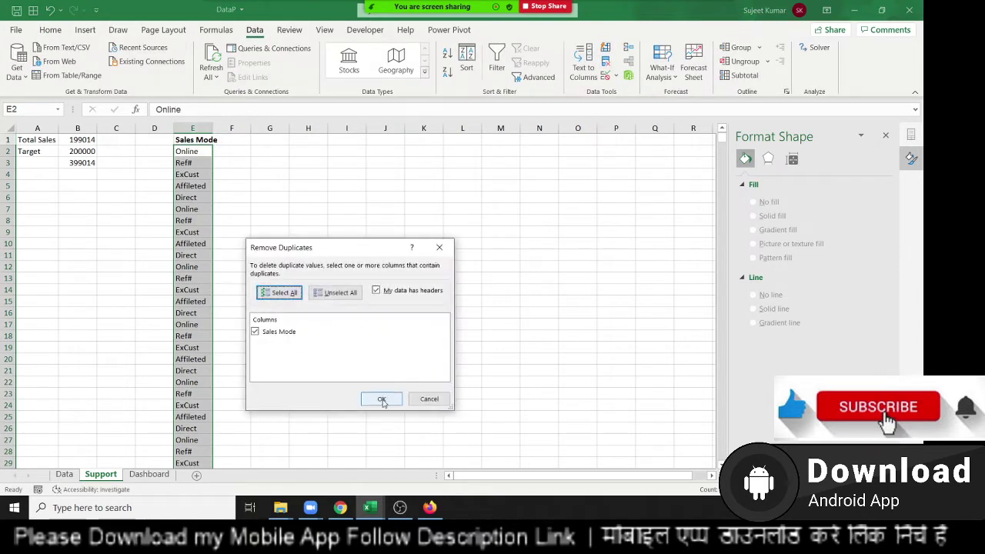
pyautogui.click(381, 399)
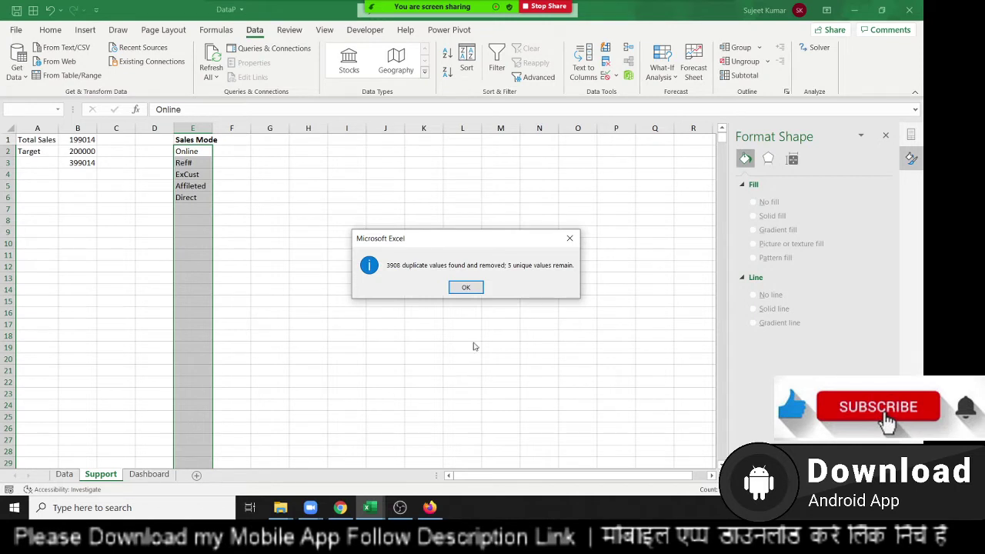
pyautogui.click(465, 287)
# Step: Widen column E and enter the header 'Sales' in F1
pyautogui.click(202, 152)
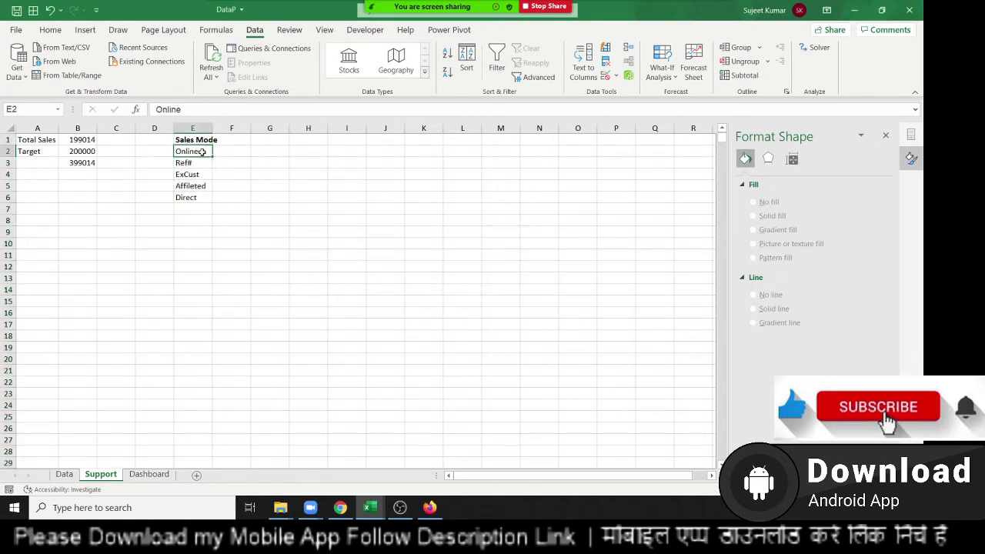
pyautogui.press('Down')
pyautogui.press('Down')
pyautogui.press('Down')
pyautogui.press('Down')
pyautogui.press('Down')
pyautogui.press('Up')
pyautogui.press('Up')
pyautogui.press('Up')
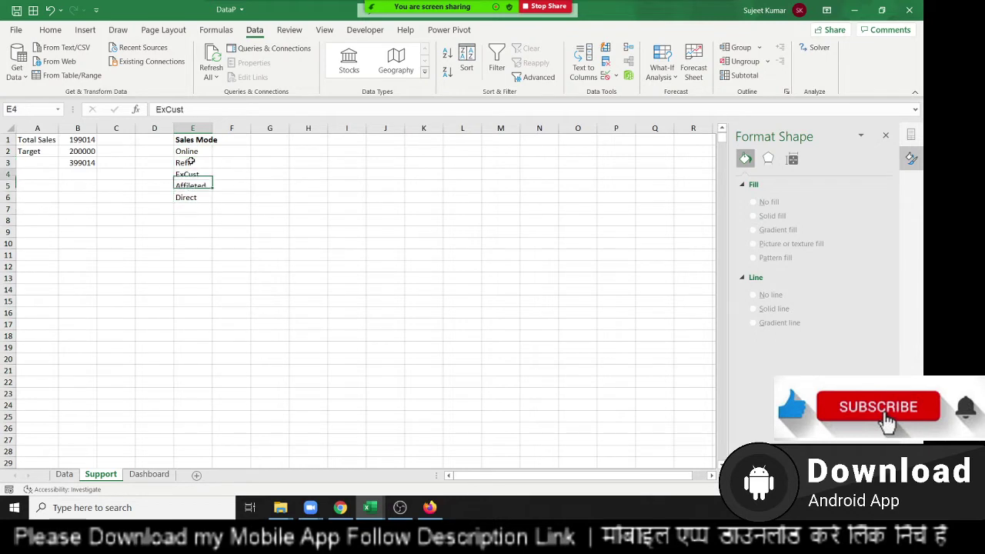
pyautogui.press('Up')
pyautogui.press('Up')
pyautogui.press('Up')
pyautogui.moveTo(213, 128); pyautogui.dragTo(222, 128)
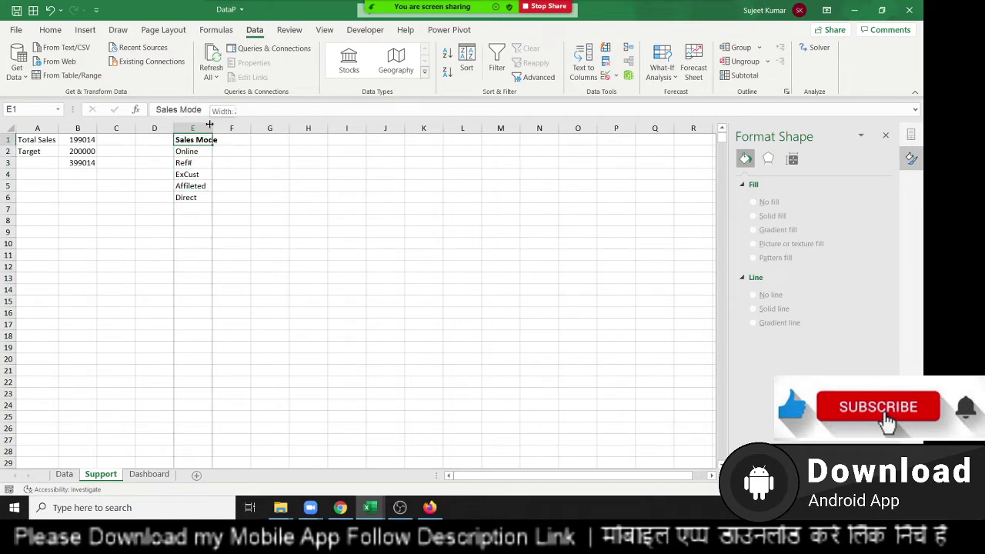
pyautogui.click(206, 198)
pyautogui.press('Up')
pyautogui.press('Up')
pyautogui.press('Up')
pyautogui.press('Right')
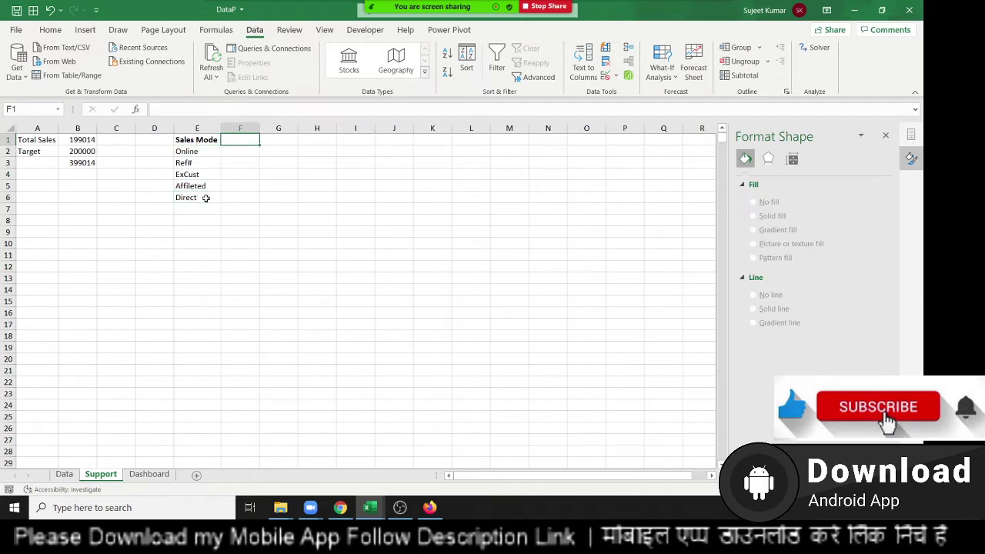
pyautogui.write('Sales')
pyautogui.press('Return')
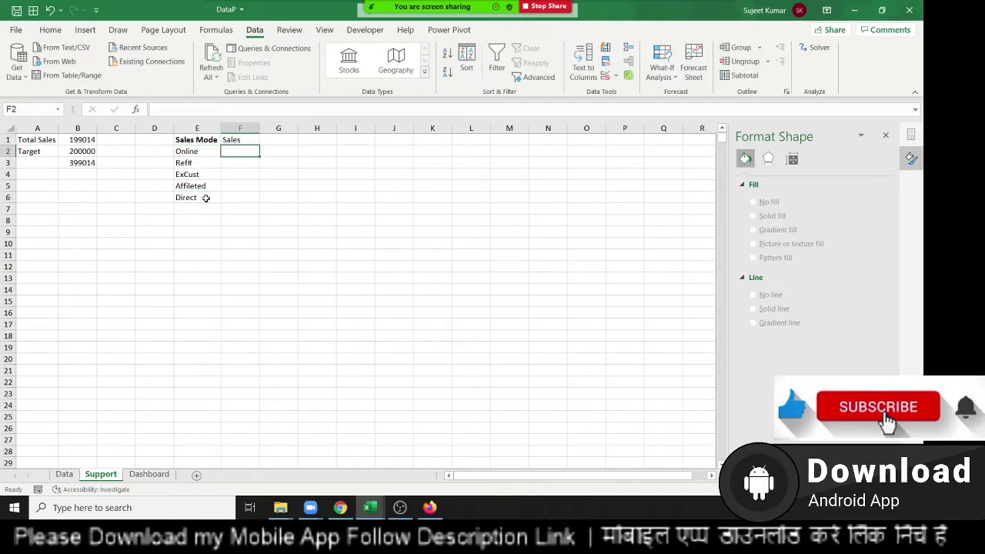
# Step: Enter =SUMIF(Data!C:C,Support!E2,Data!J:J) in F2 and fill it down through F6
pyautogui.write('=su')
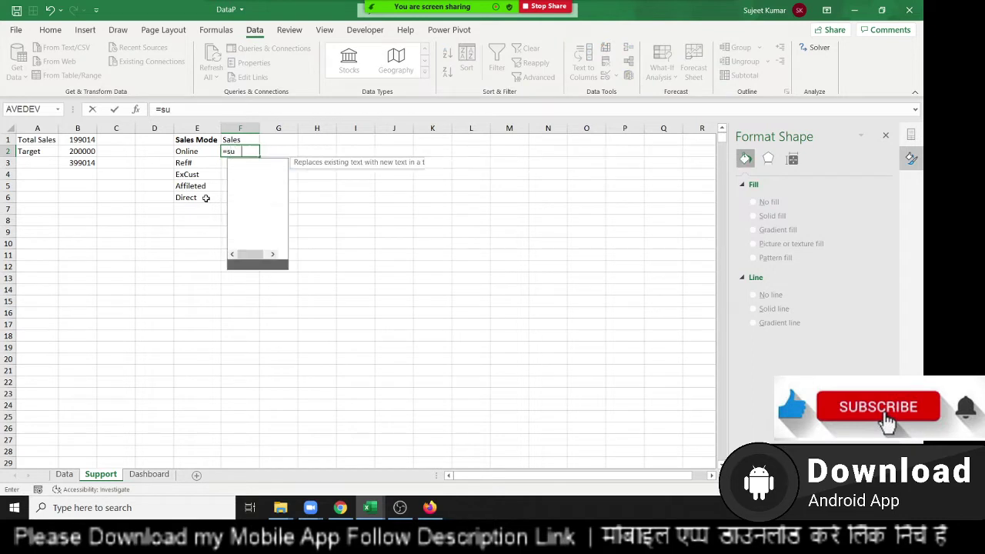
pyautogui.write('m')
pyautogui.press('Tab')
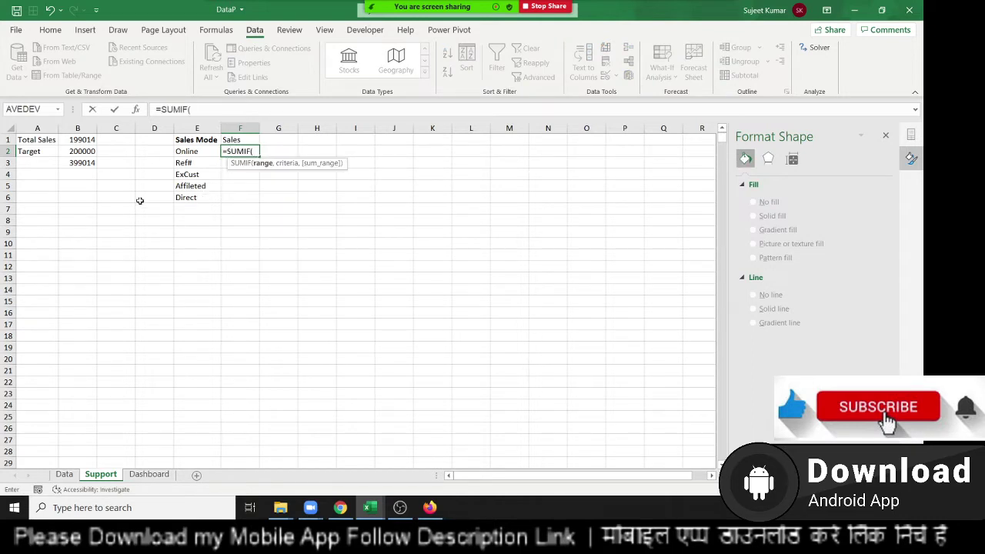
pyautogui.click(64, 474)
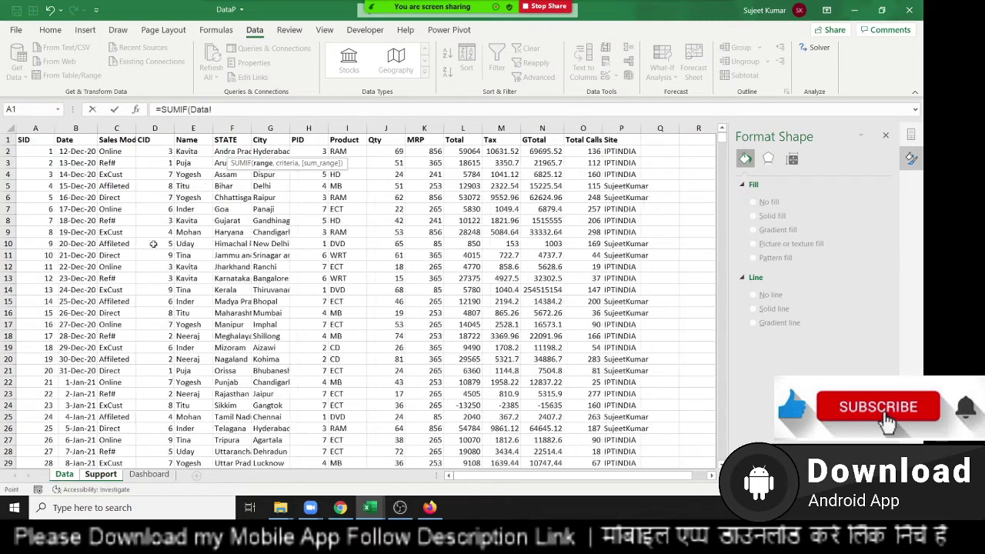
pyautogui.click(117, 128)
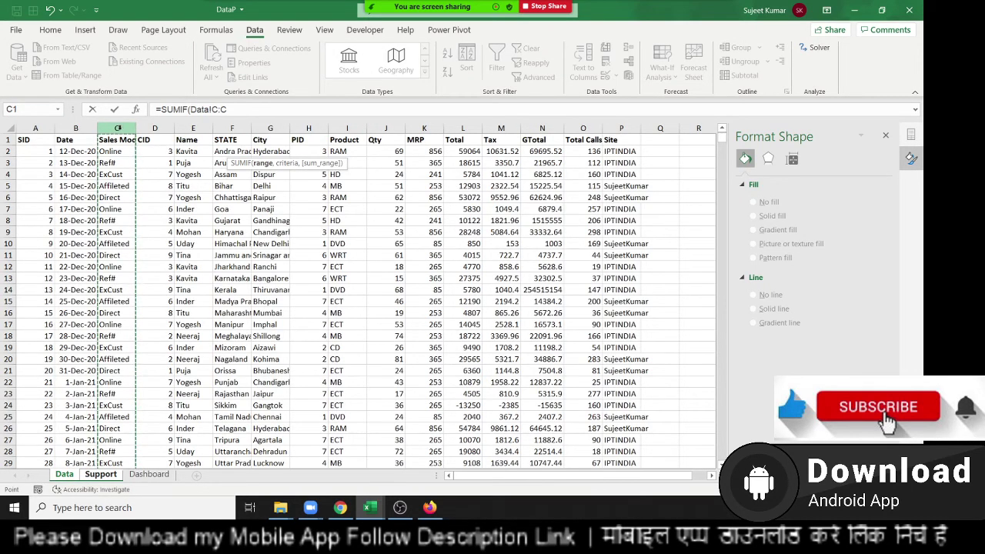
pyautogui.write(',')
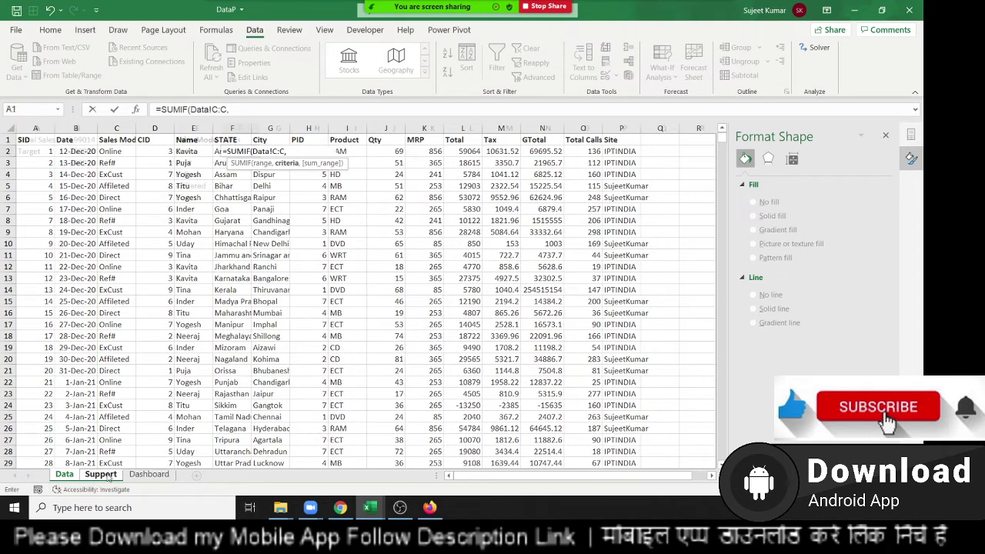
pyautogui.click(101, 474)
pyautogui.click(191, 151)
pyautogui.write(',')
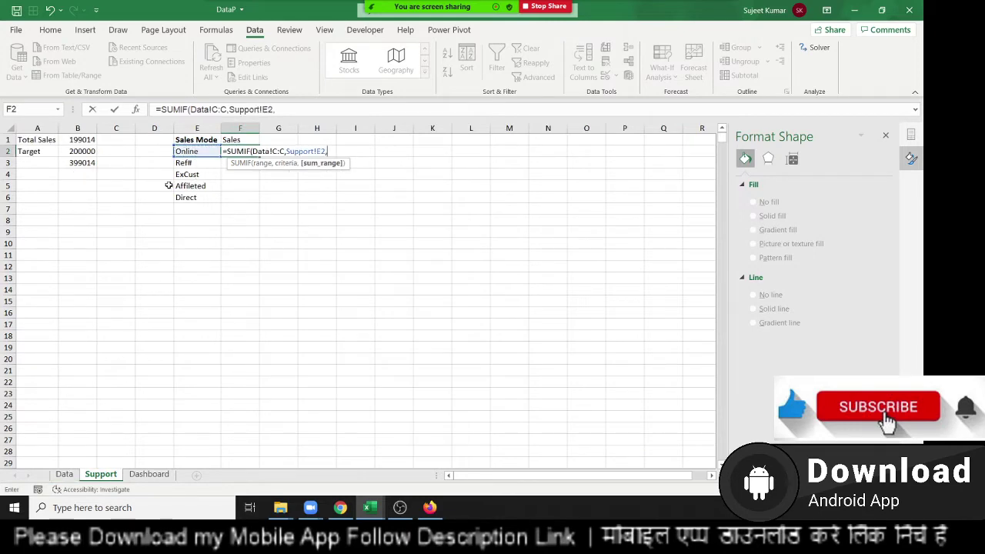
pyautogui.click(64, 474)
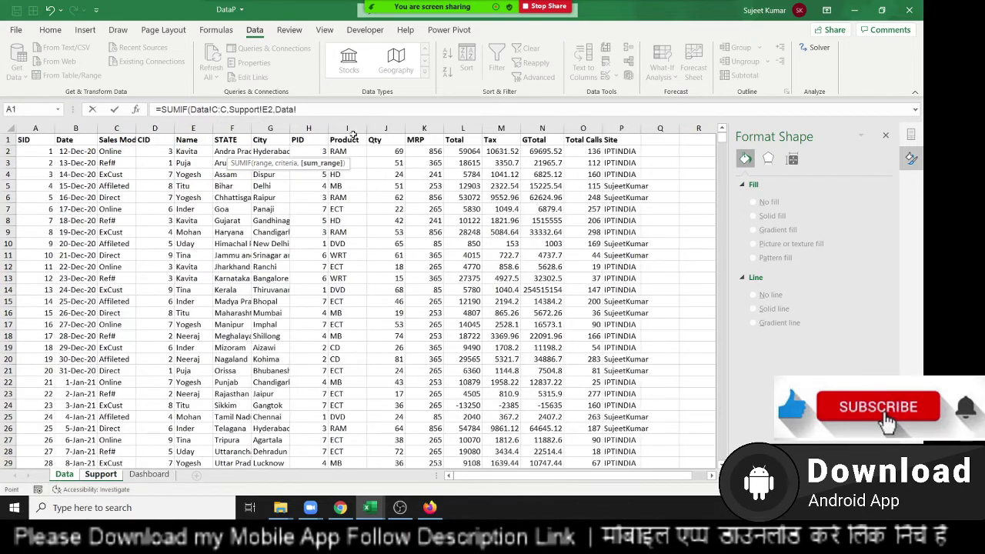
pyautogui.click(378, 127)
pyautogui.press('Return')
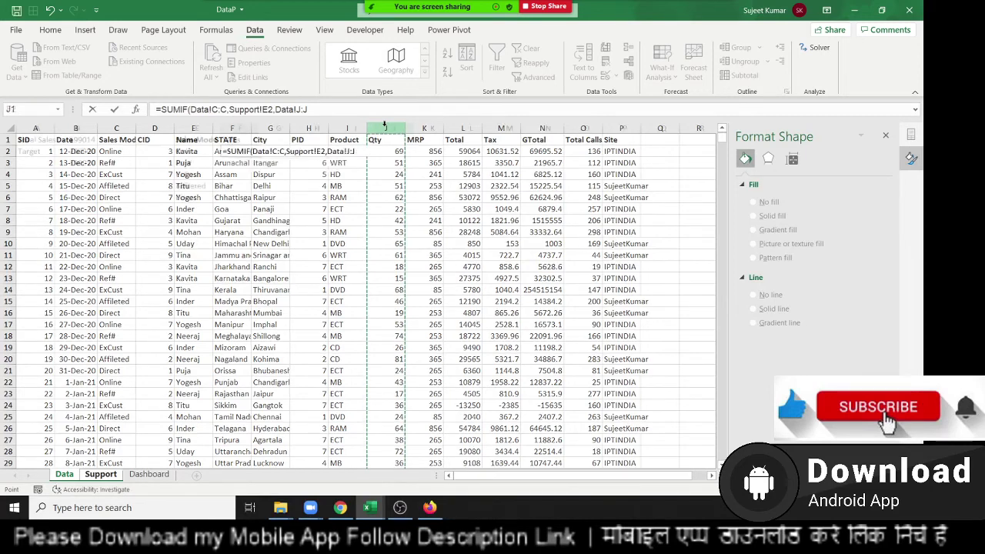
pyautogui.click(247, 152)
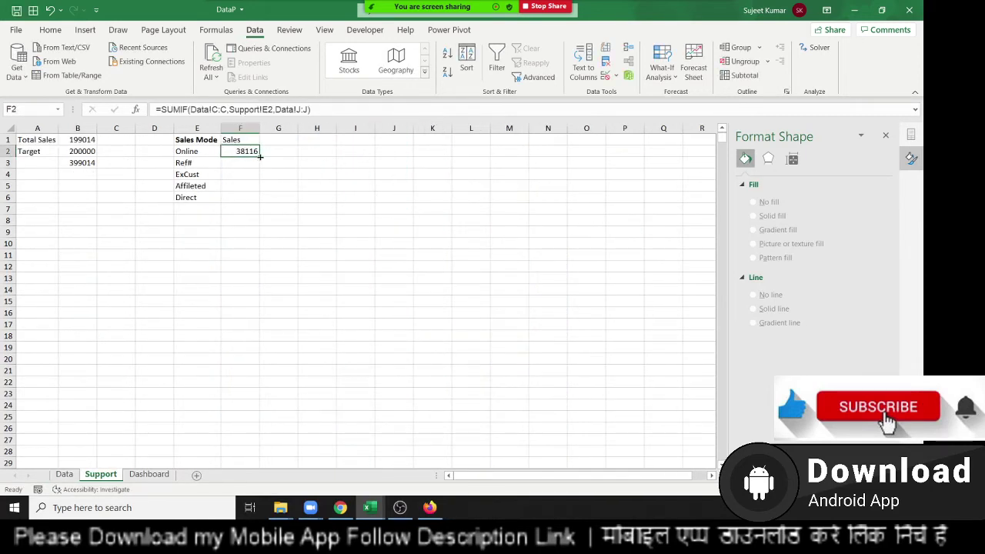
pyautogui.doubleClick(260, 157)
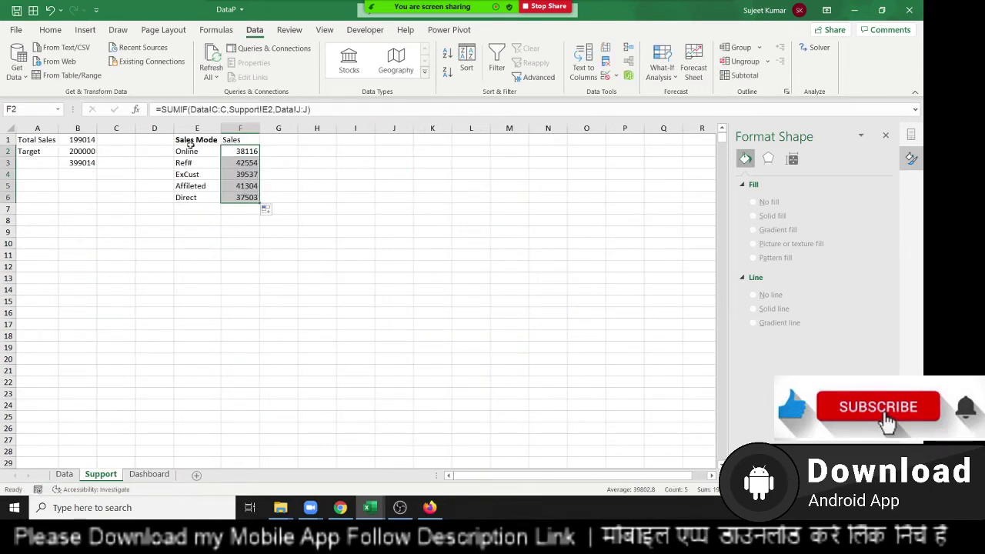
pyautogui.moveTo(190, 144); pyautogui.dragTo(253, 198)
# Step: Insert a 2-D pie chart of the sales mode totals from E1:F6
pyautogui.click(87, 30)
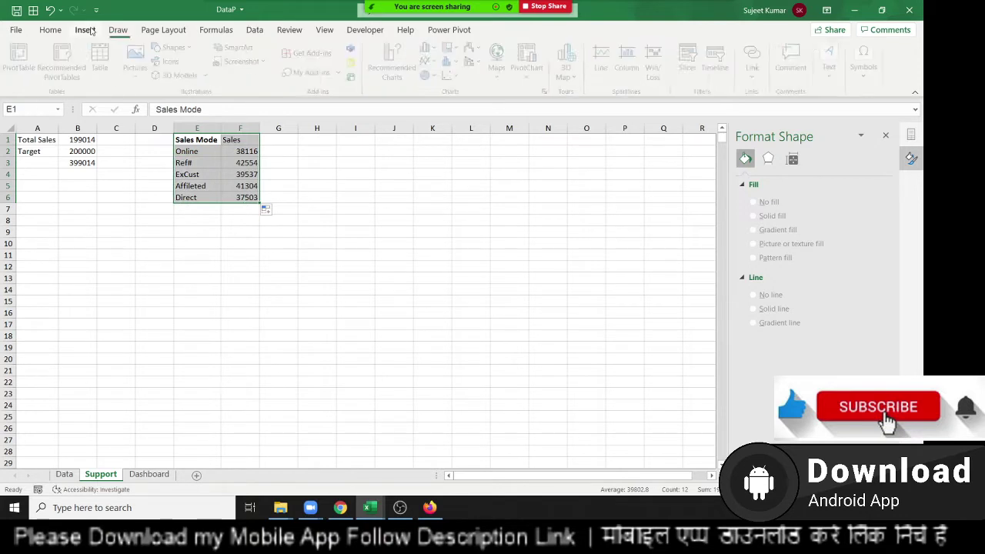
pyautogui.click(431, 76)
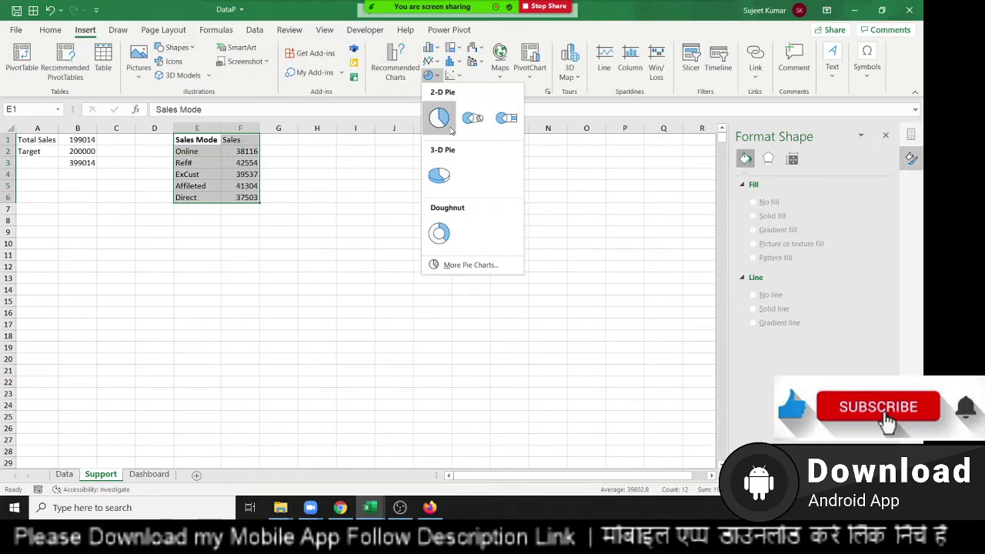
pyautogui.click(442, 117)
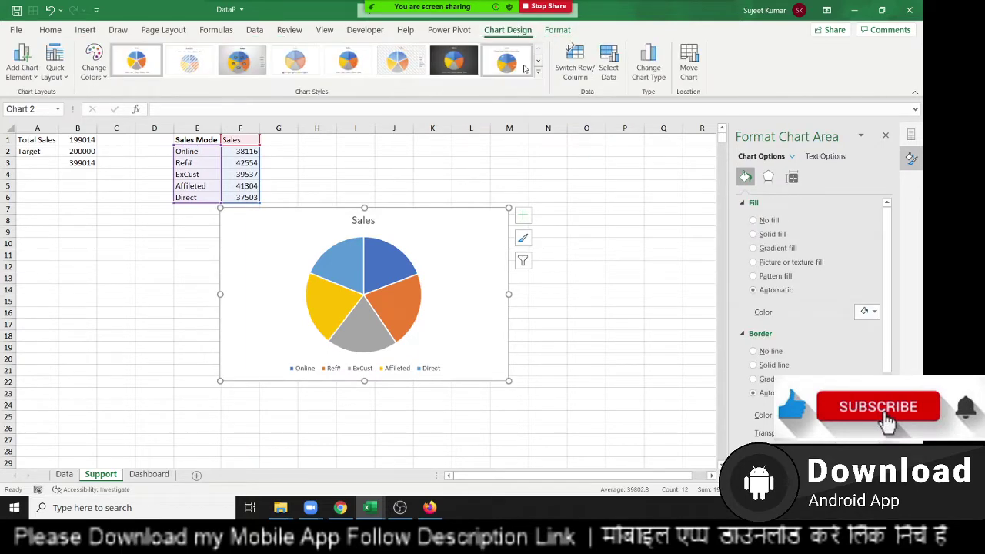
# Step: Give the pie chart the dark chart style and cut it to move it to the Dashboard sheet
pyautogui.click(538, 71)
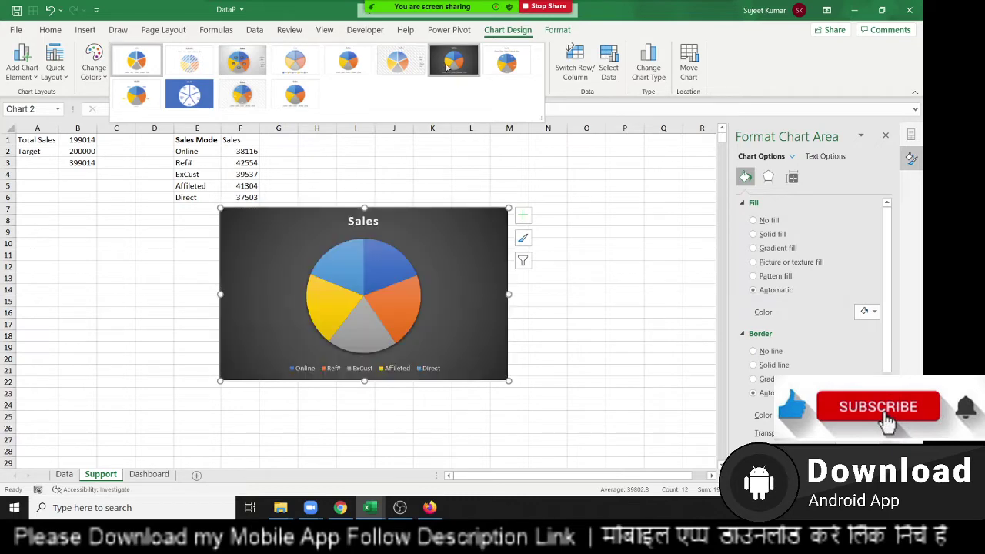
pyautogui.press('Escape')
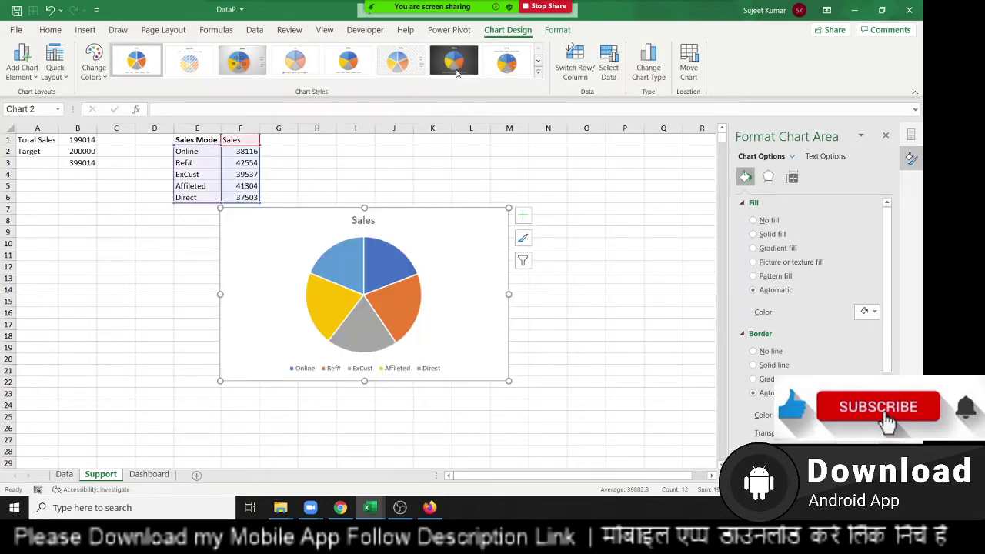
pyautogui.click(456, 67)
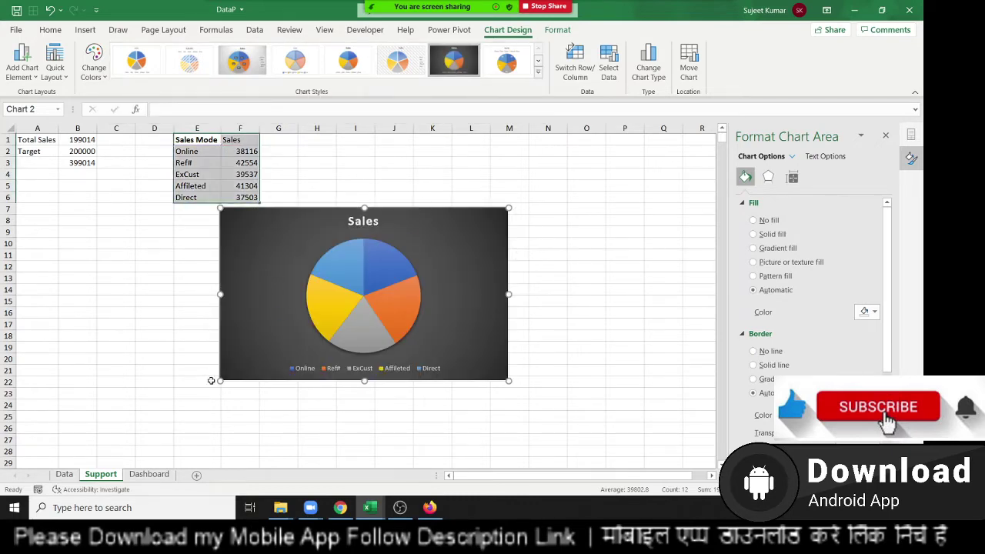
pyautogui.hotkey('ctrl', 'x')
pyautogui.click(150, 474)
# Step: Paste the Sales pie chart on the Dashboard, shrink it and place it beside the gauge
pyautogui.click(313, 268)
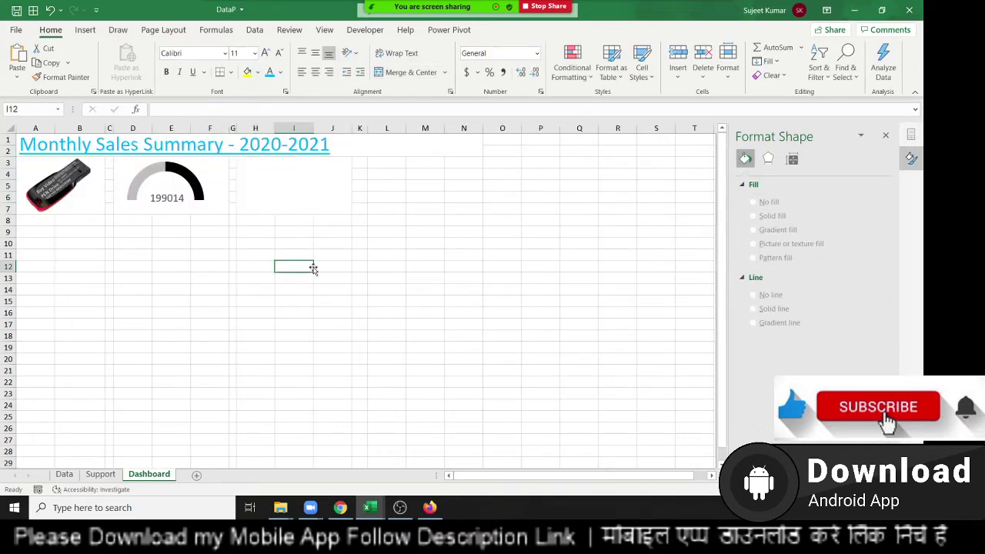
pyautogui.hotkey('ctrl', 'v')
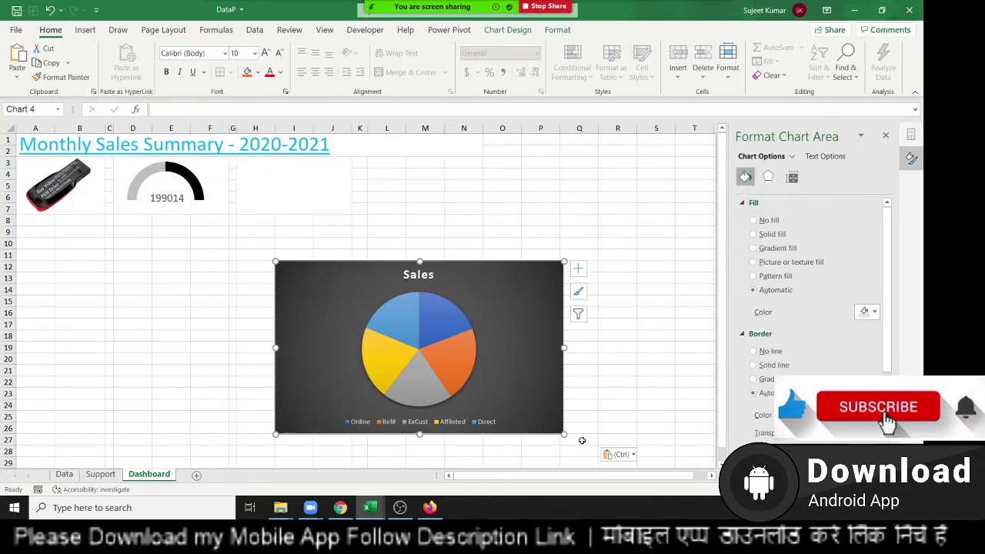
pyautogui.moveTo(564, 436); pyautogui.dragTo(424, 354)
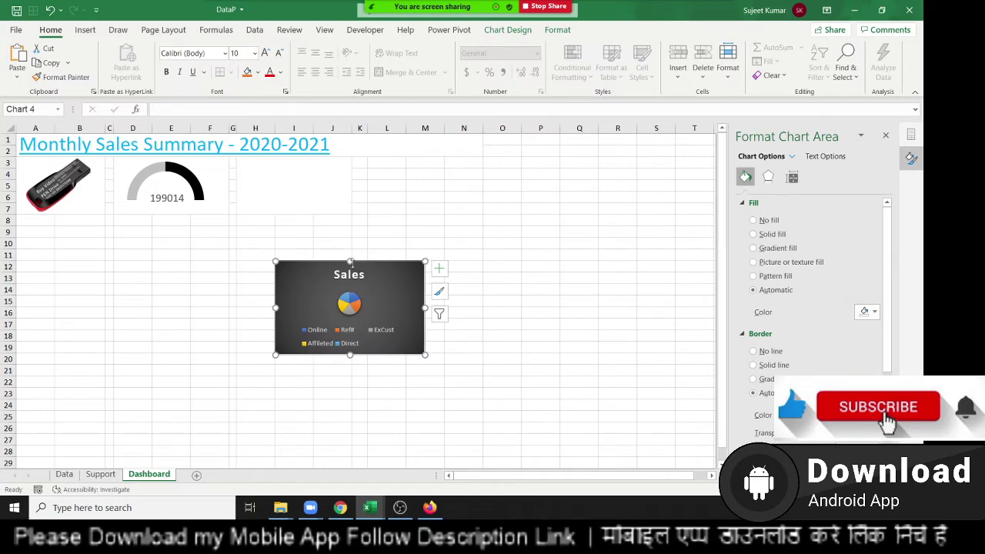
pyautogui.moveTo(310, 273); pyautogui.dragTo(273, 171)
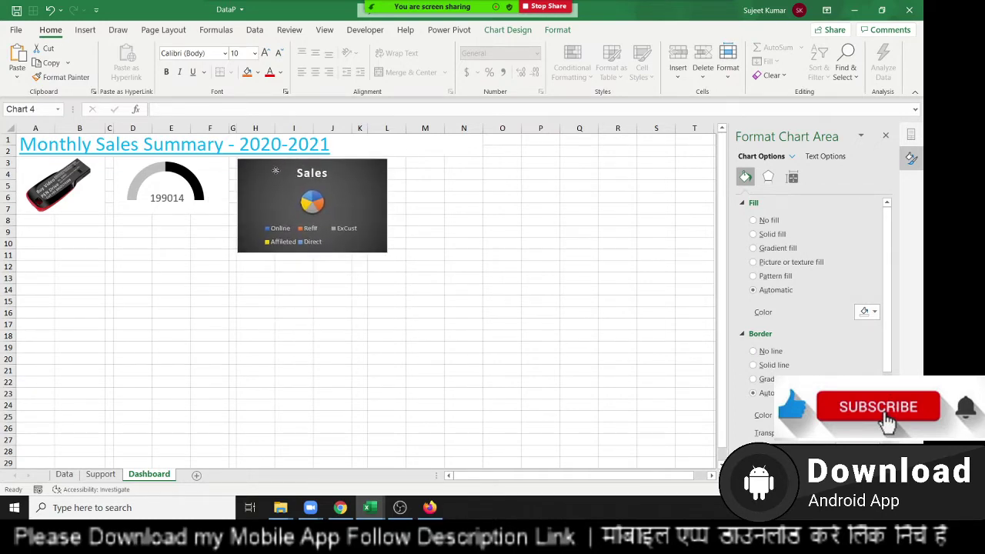
# Step: Delete the Sales chart title and the legend from the pie chart
pyautogui.click(301, 177)
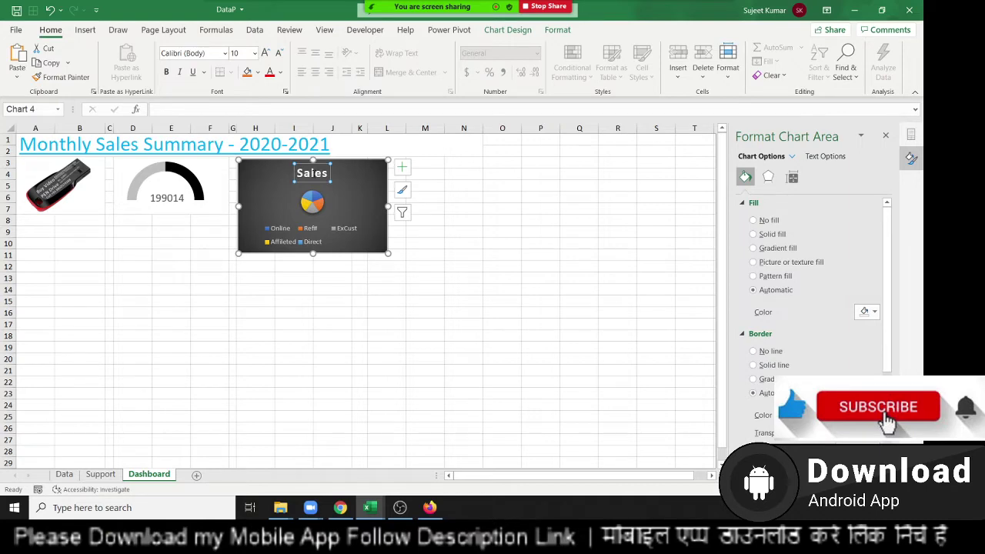
pyautogui.click(319, 193)
pyautogui.click(317, 179)
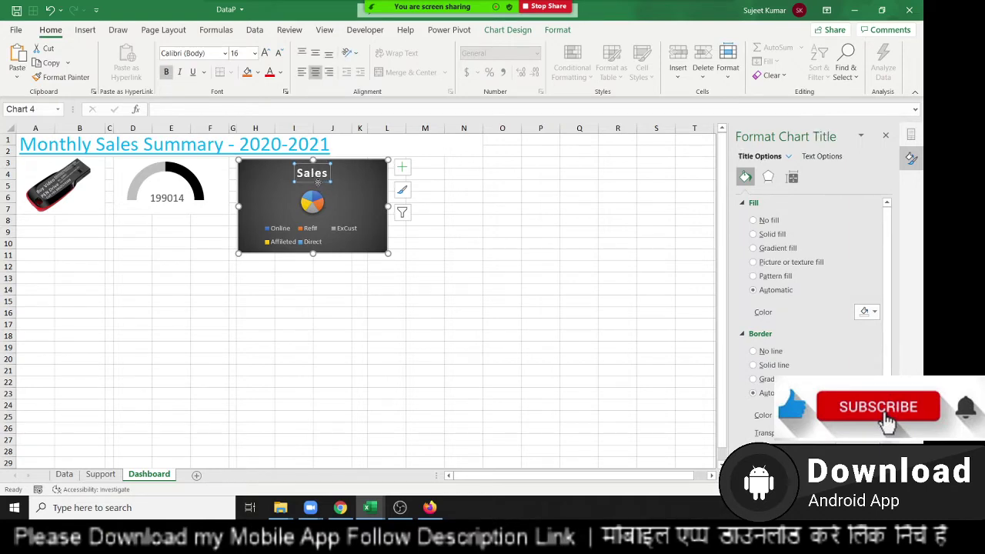
pyautogui.press('Delete')
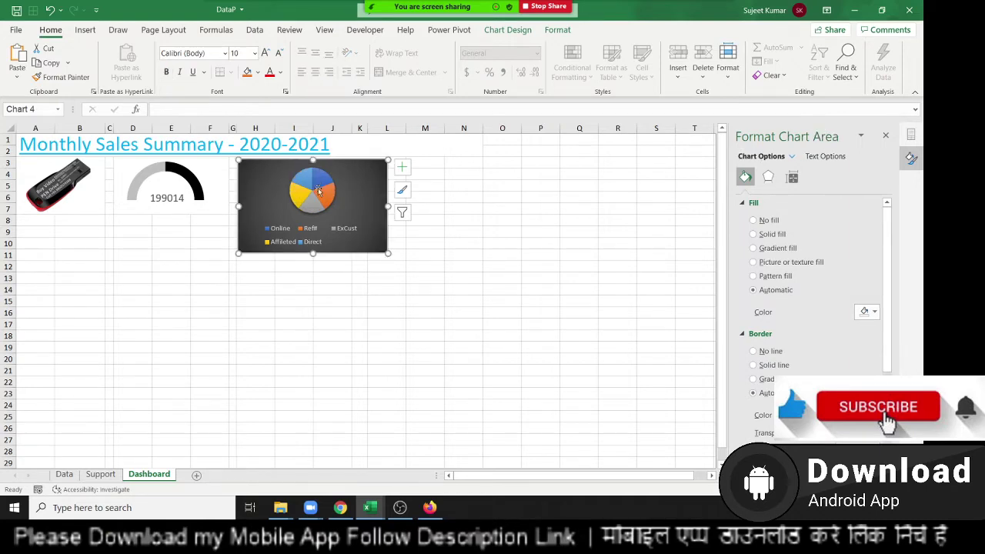
pyautogui.click(337, 229)
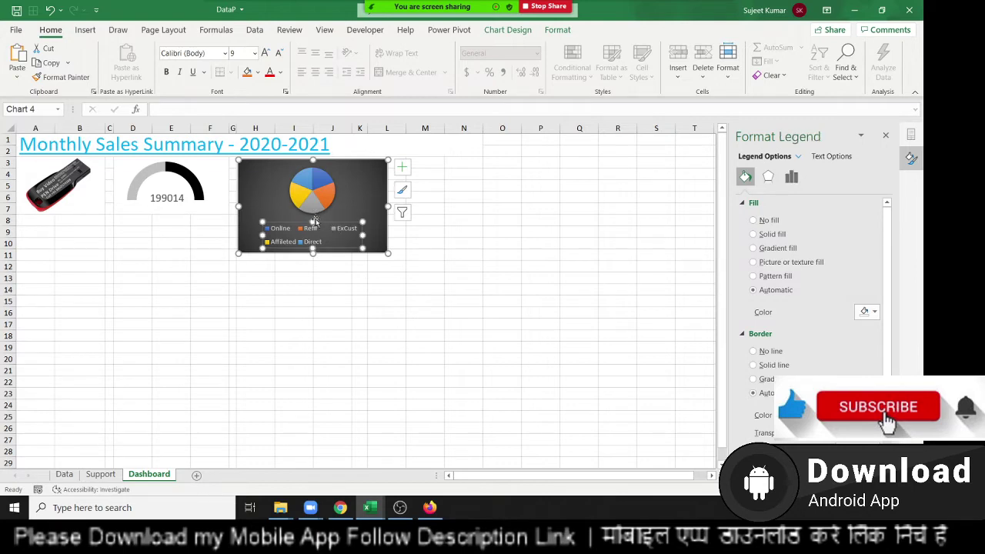
pyautogui.press('Delete')
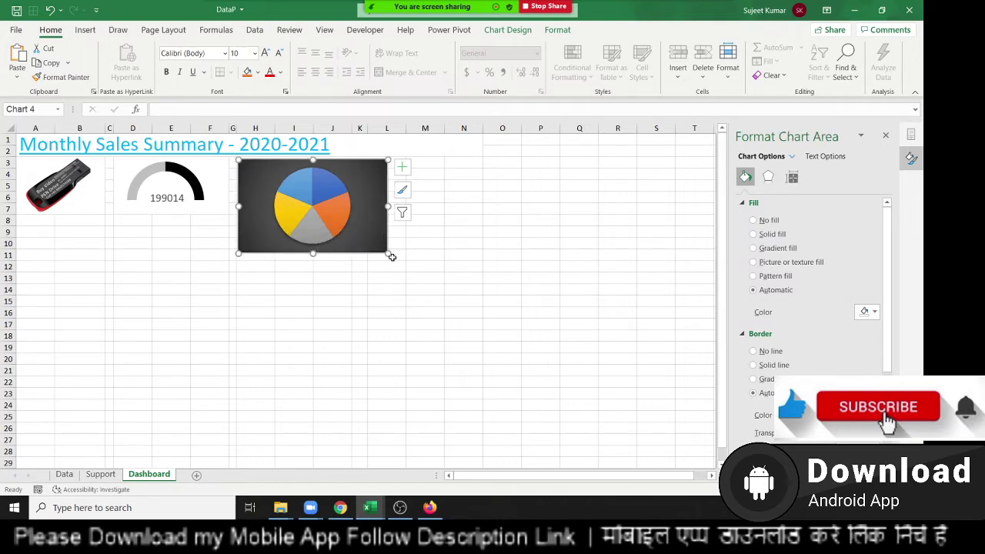
# Step: Shrink the chart, enlarge the pie within its plot area, and make row 7 taller
pyautogui.moveTo(388, 254)
pyautogui.mouseDown()
pyautogui.moveTo(377, 247)
pyautogui.moveTo(416, 248)
pyautogui.mouseUp()
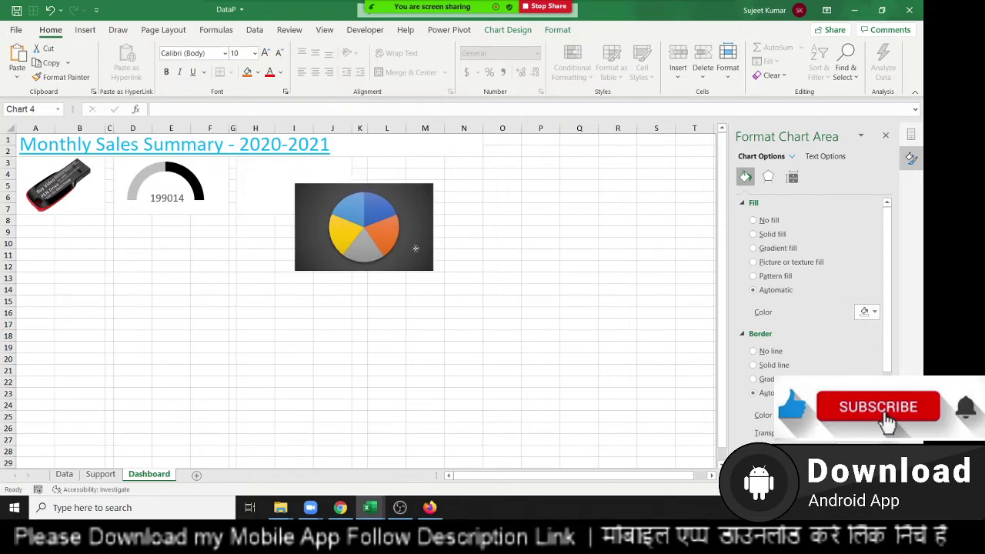
pyautogui.click(391, 200)
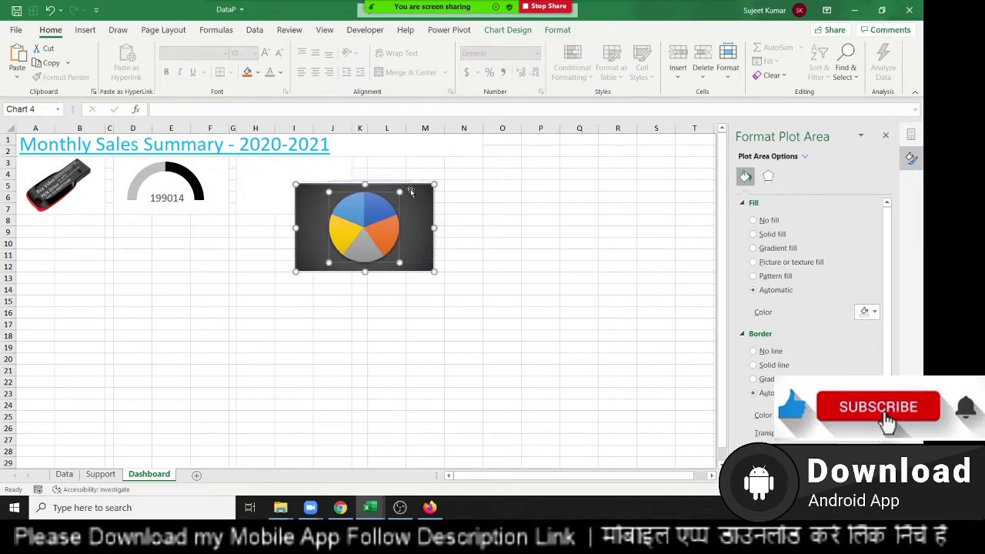
pyautogui.moveTo(410, 191); pyautogui.dragTo(409, 184)
pyautogui.moveTo(328, 262); pyautogui.dragTo(320, 269)
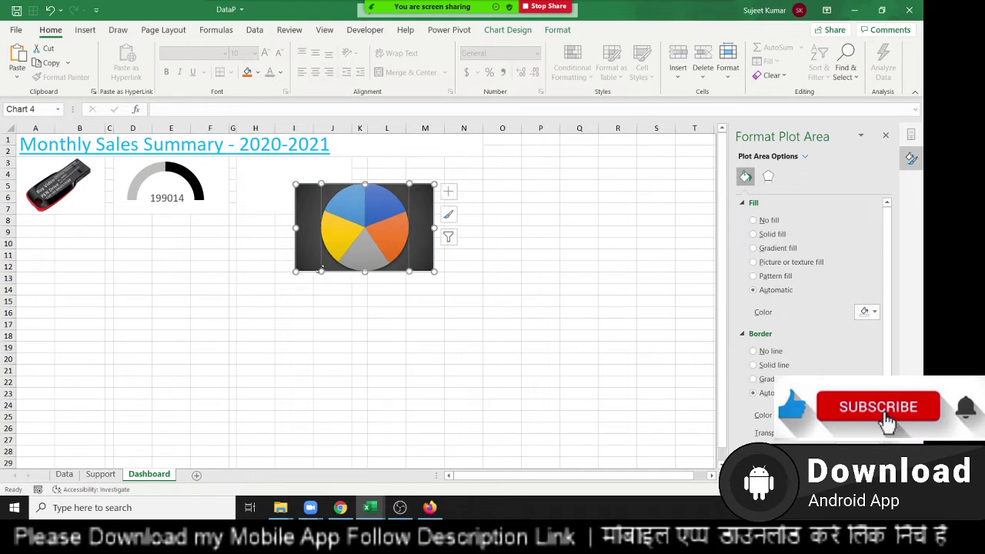
pyautogui.click(464, 287)
pyautogui.click(432, 269)
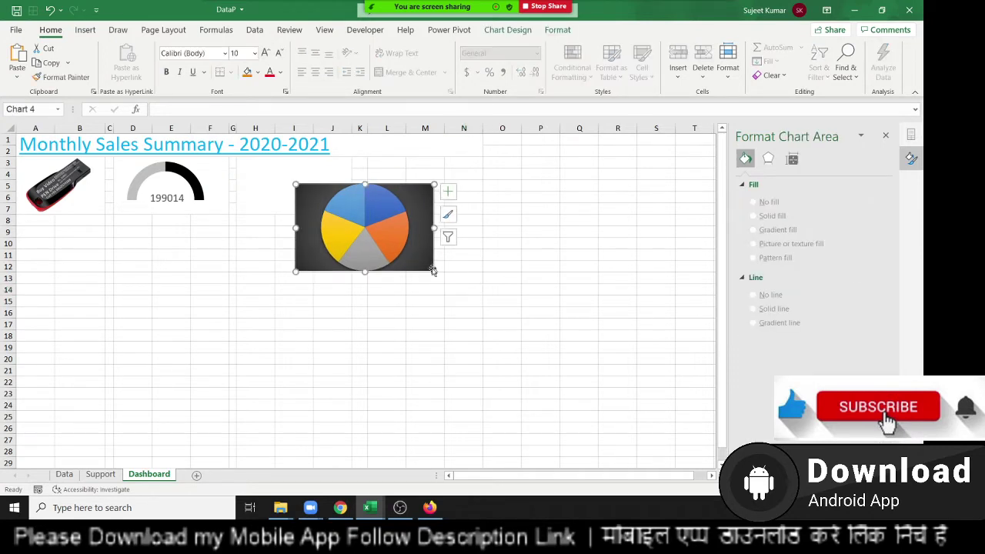
pyautogui.moveTo(434, 273)
pyautogui.mouseDown()
pyautogui.moveTo(343, 223)
pyautogui.moveTo(299, 217)
pyautogui.mouseUp()
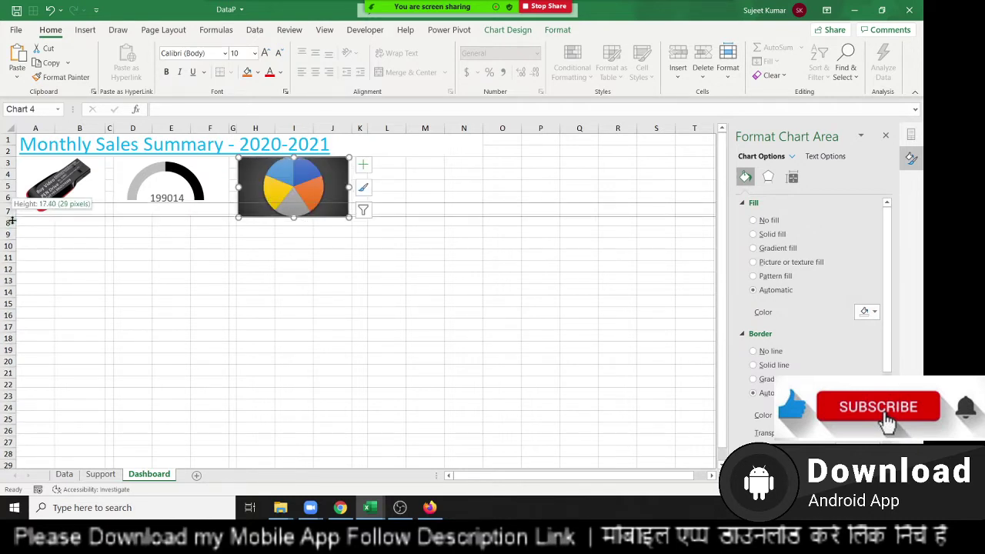
pyautogui.moveTo(12, 218); pyautogui.dragTo(12, 224)
# Step: Add data labels to the pie slices
pyautogui.press('Escape')
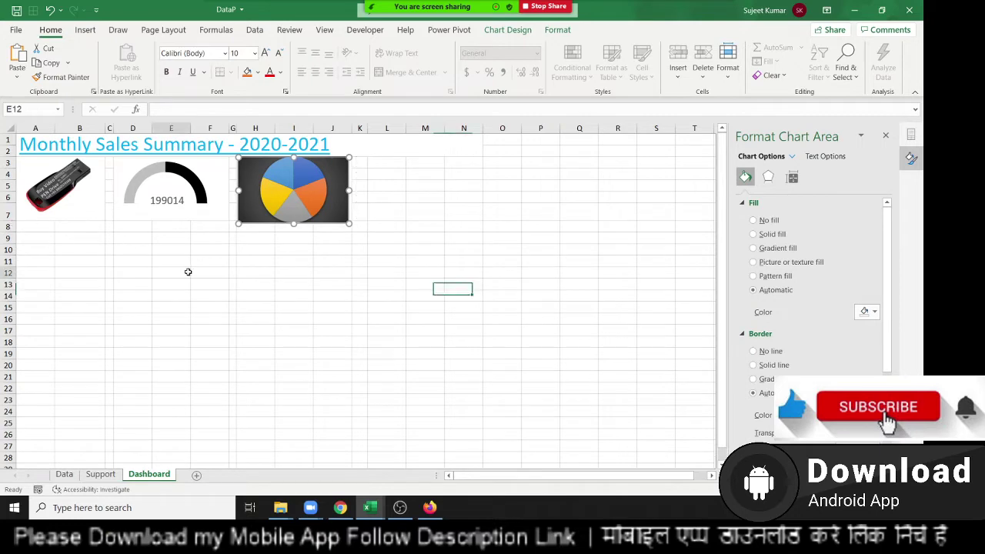
pyautogui.click(184, 271)
pyautogui.click(295, 220)
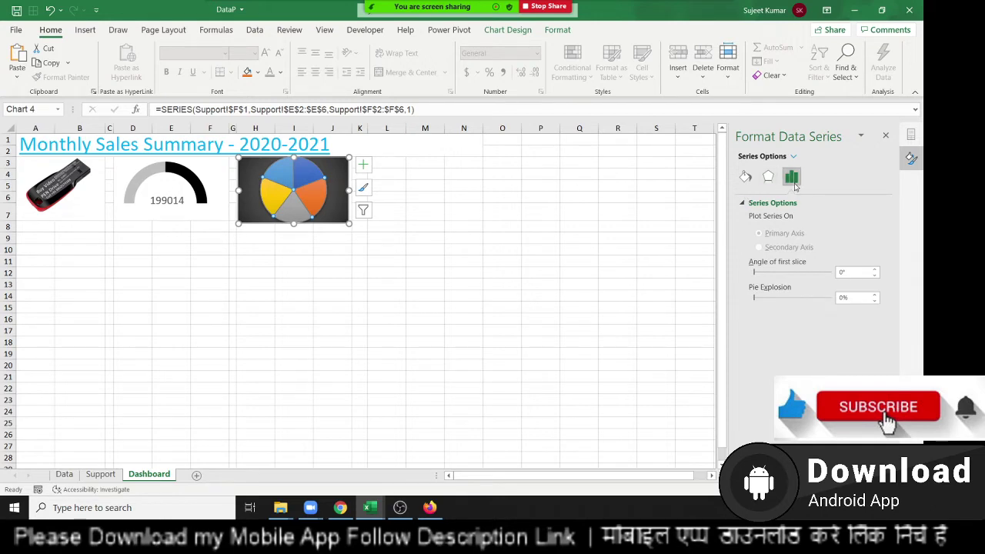
pyautogui.click(744, 183)
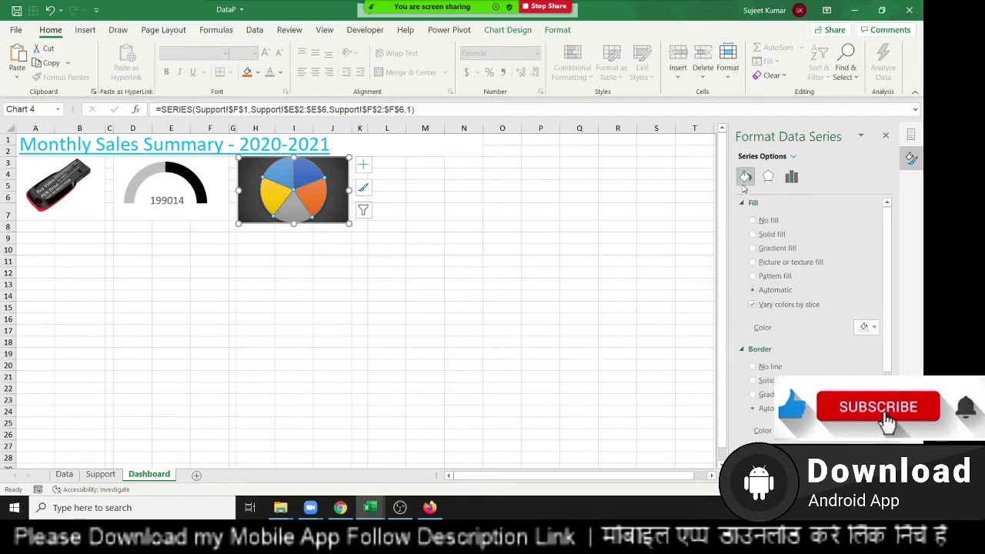
pyautogui.rightClick(293, 202)
pyautogui.click(207, 286)
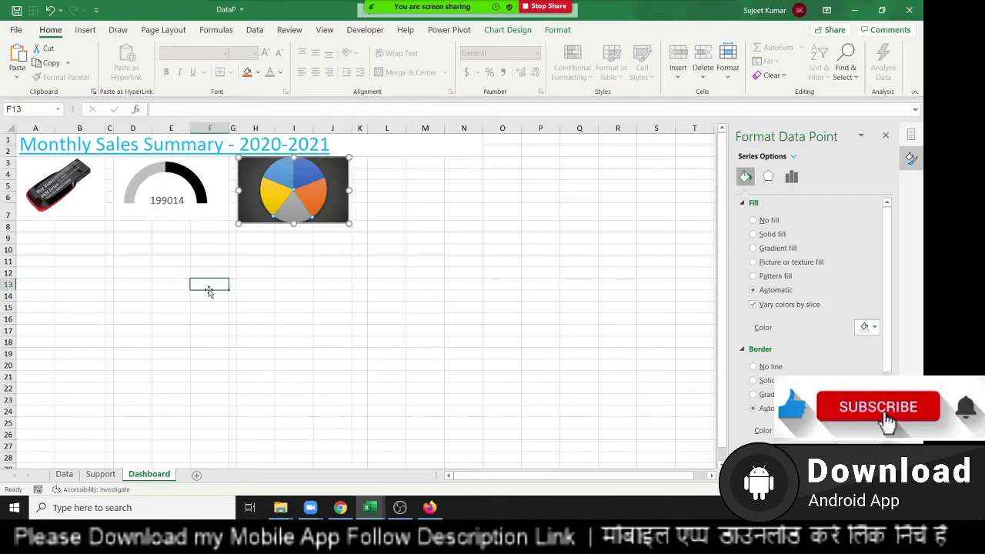
pyautogui.click(273, 212)
pyautogui.rightClick(283, 209)
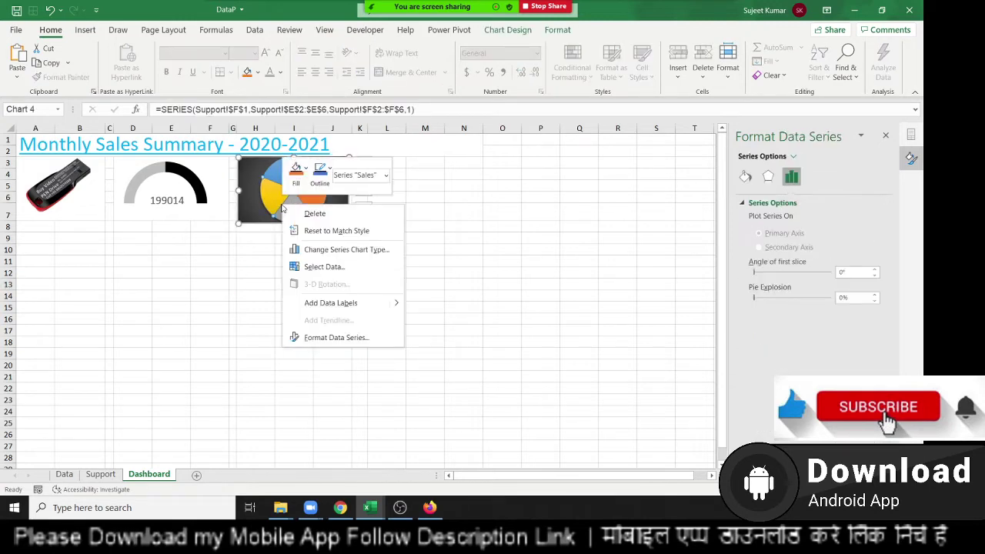
pyautogui.click(411, 298)
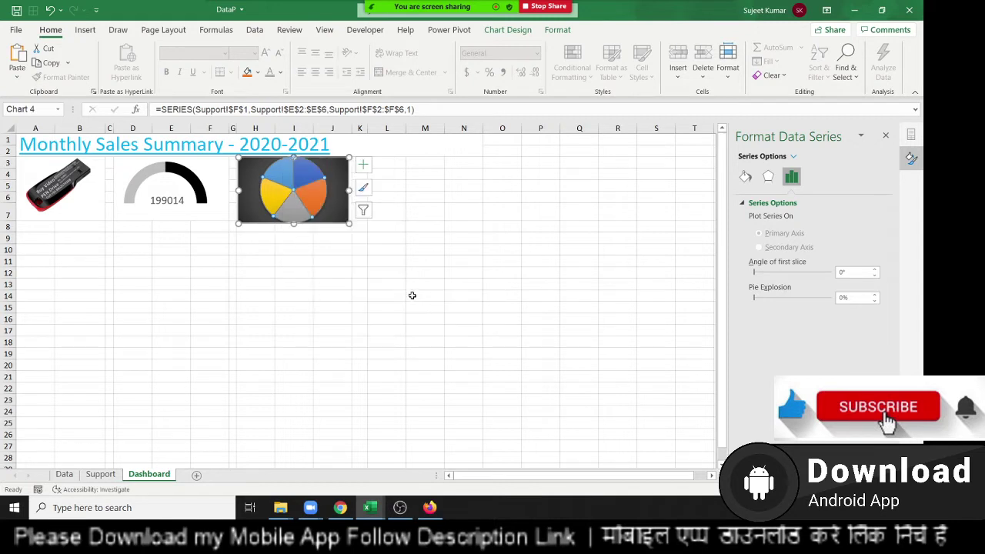
# Step: Make the data labels show category name and percentage instead of values
pyautogui.click(305, 177)
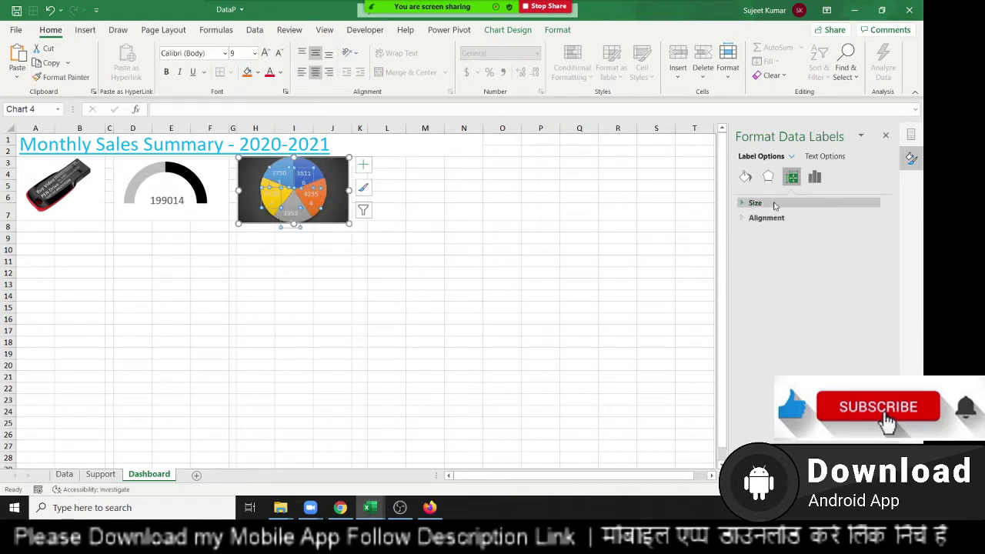
pyautogui.click(773, 203)
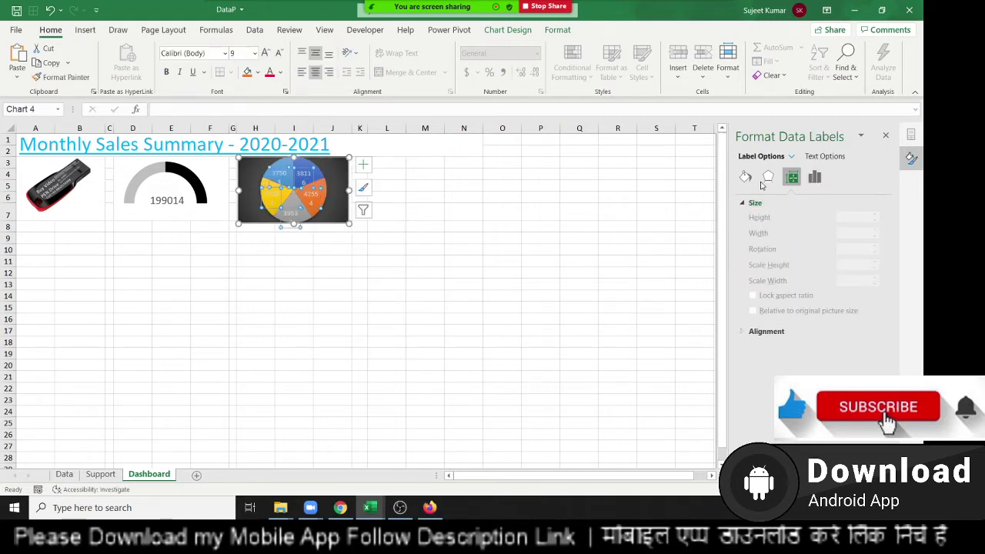
pyautogui.click(814, 177)
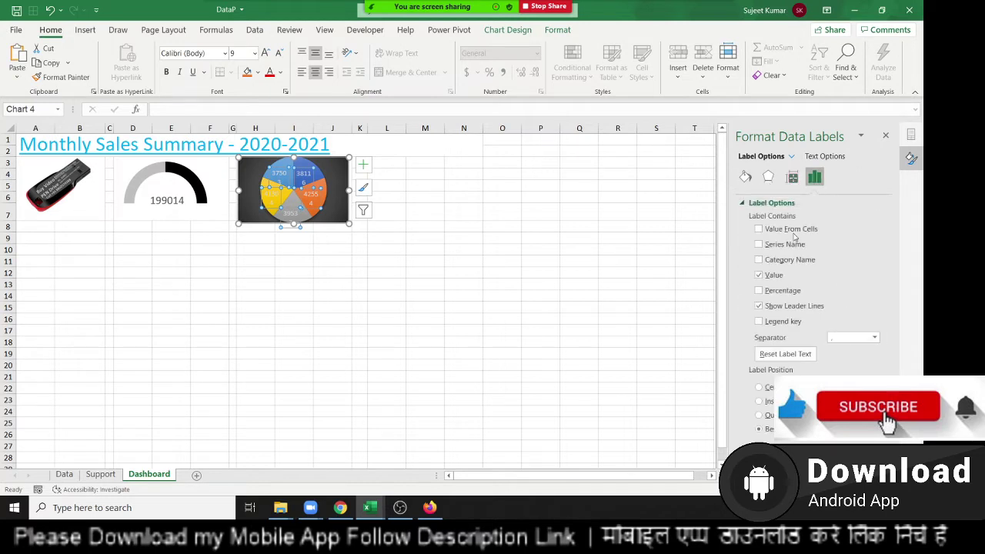
pyautogui.click(771, 276)
pyautogui.click(770, 291)
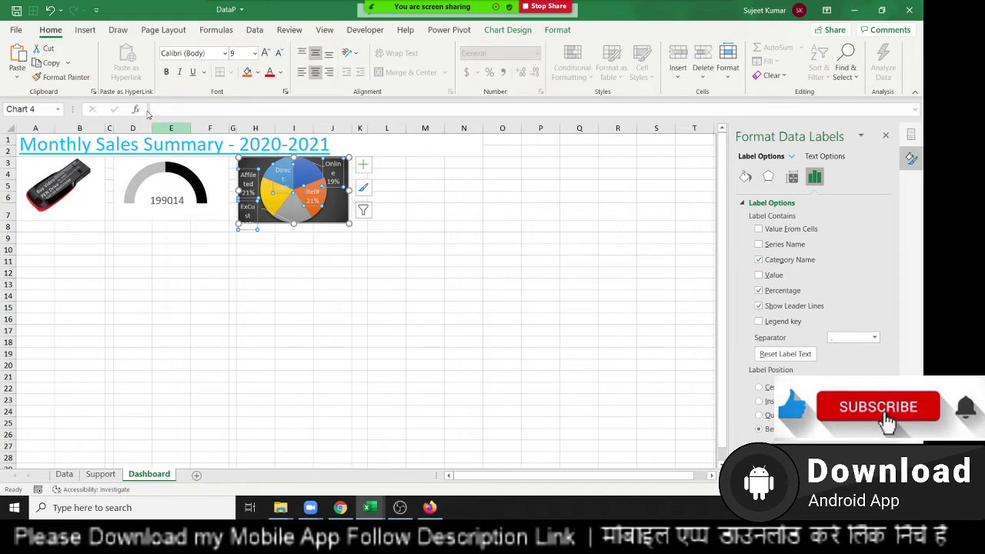
# Step: Colour the data label text light blue
pyautogui.click(271, 74)
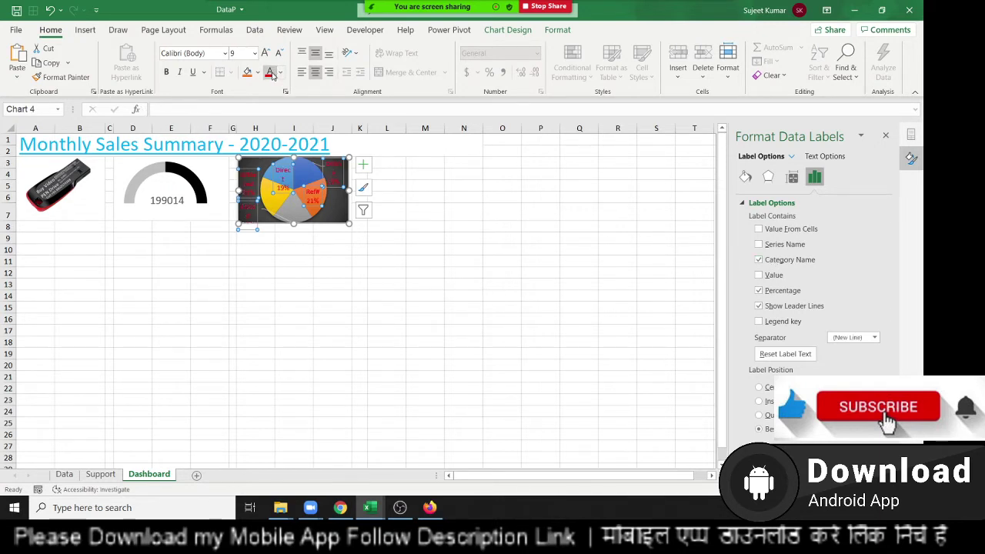
pyautogui.click(281, 72)
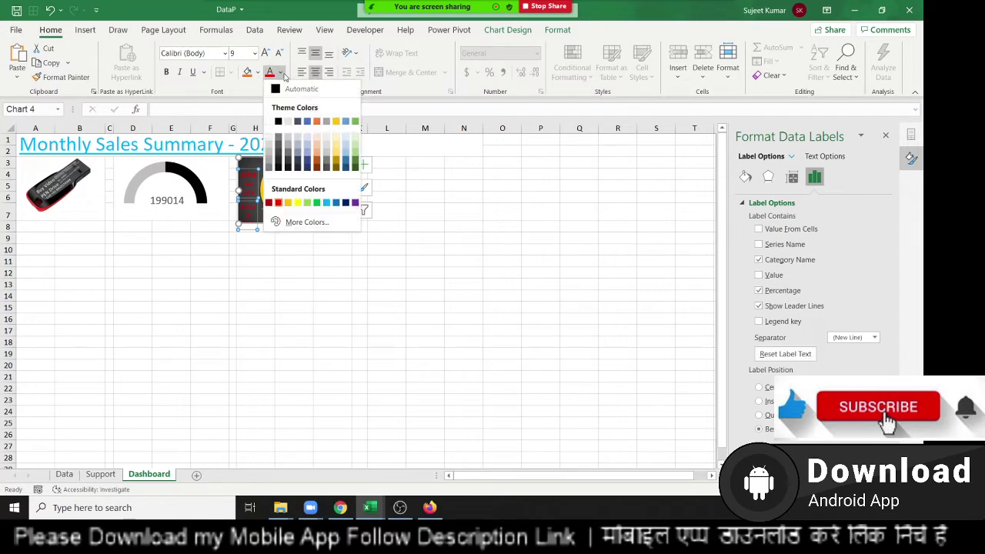
pyautogui.click(328, 203)
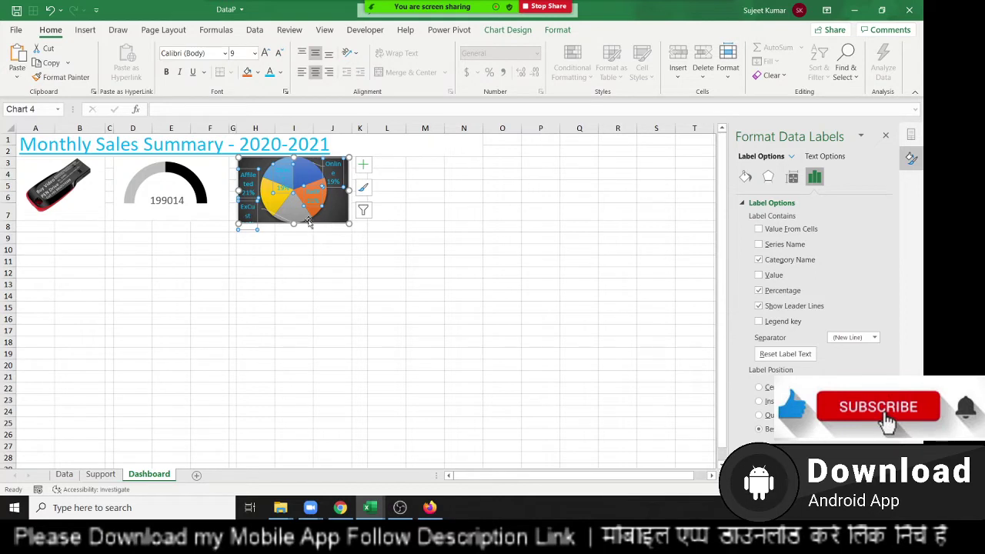
pyautogui.click(308, 249)
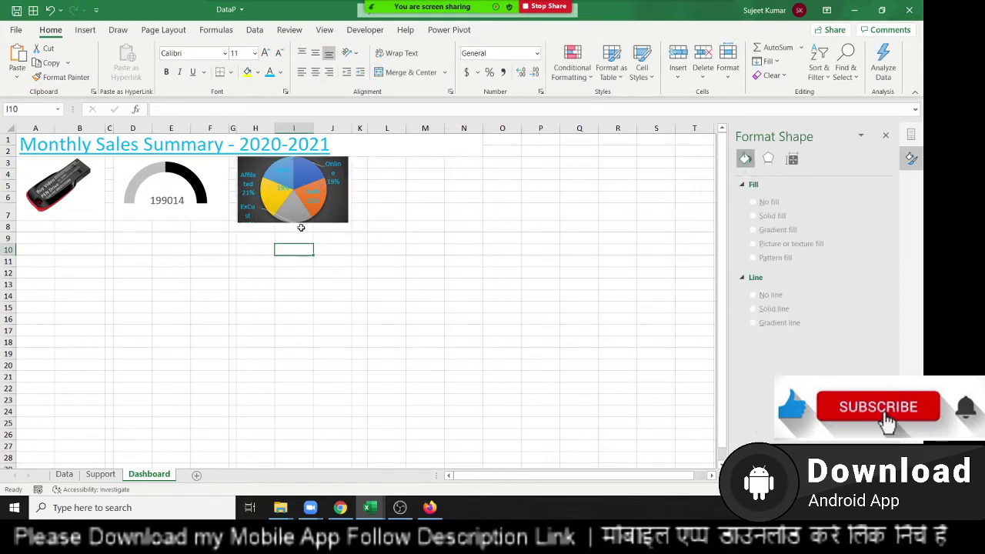
# Step: Narrow column K to width 1.67 beside the pie chart and leave the charts deselected
pyautogui.click(297, 239)
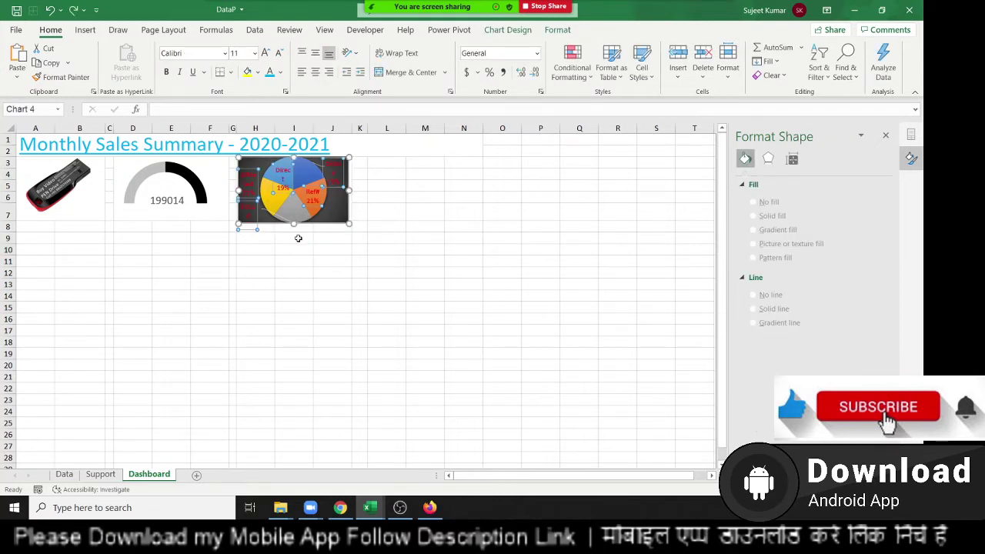
pyautogui.click(301, 251)
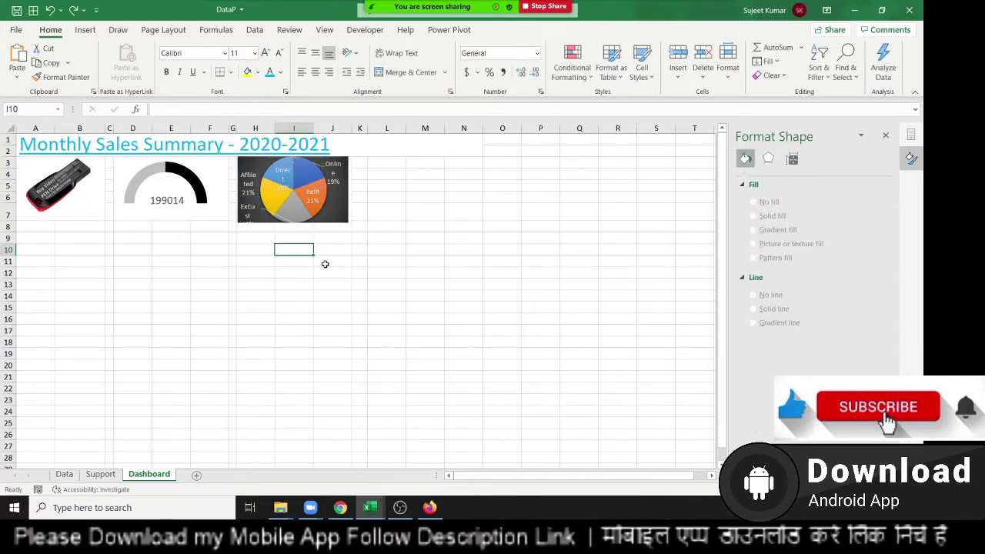
pyautogui.click(307, 221)
pyautogui.click(310, 253)
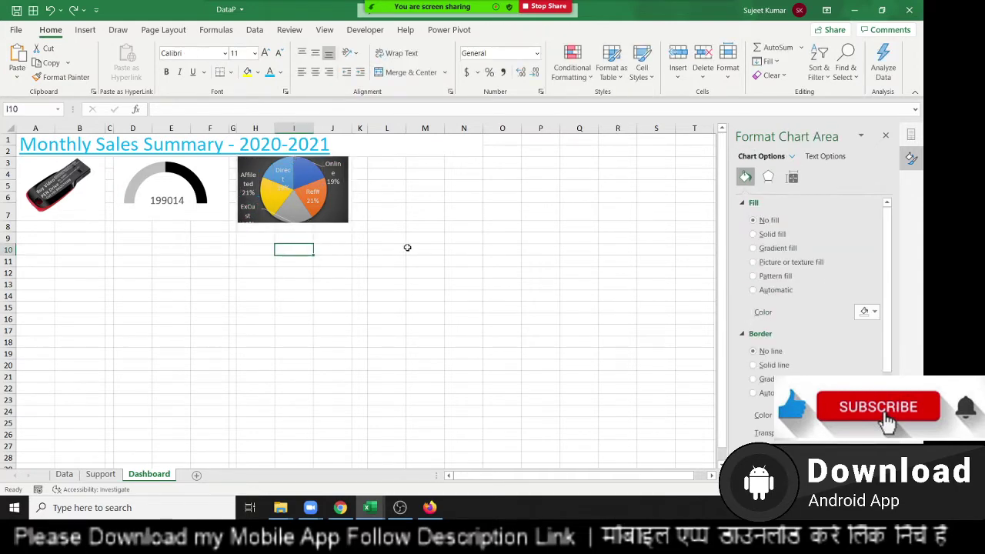
pyautogui.click(412, 249)
pyautogui.moveTo(372, 127); pyautogui.dragTo(361, 128)
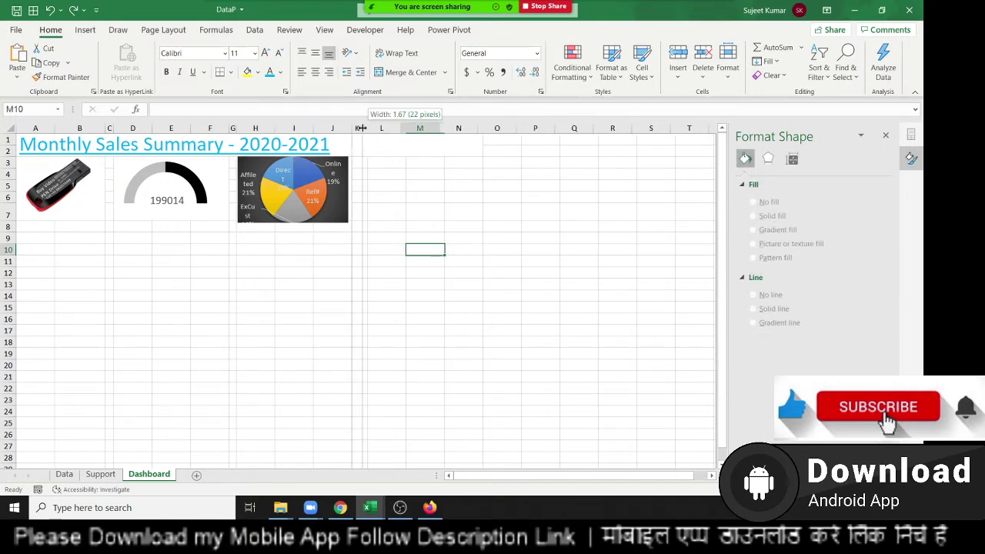
pyautogui.click(396, 215)
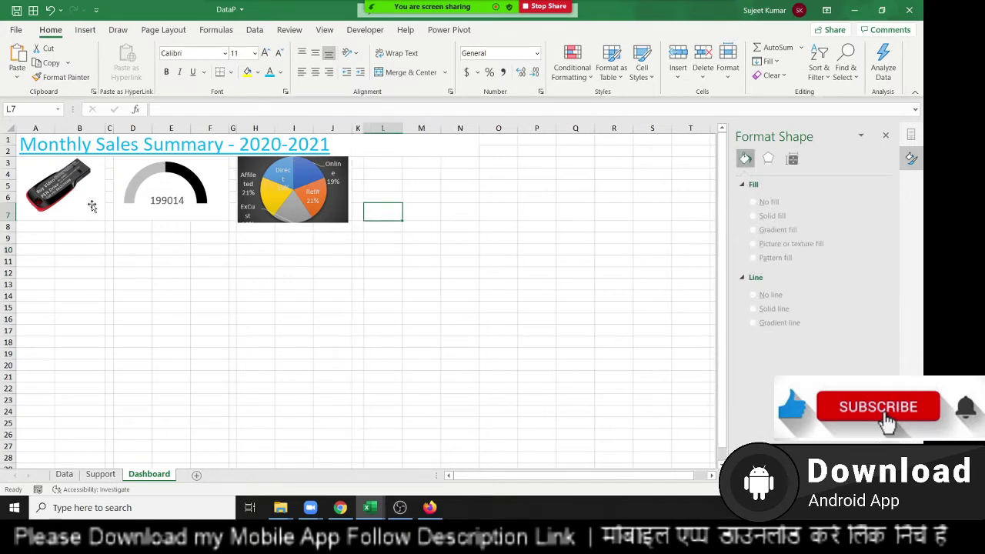
pyautogui.click(158, 206)
pyautogui.click(170, 319)
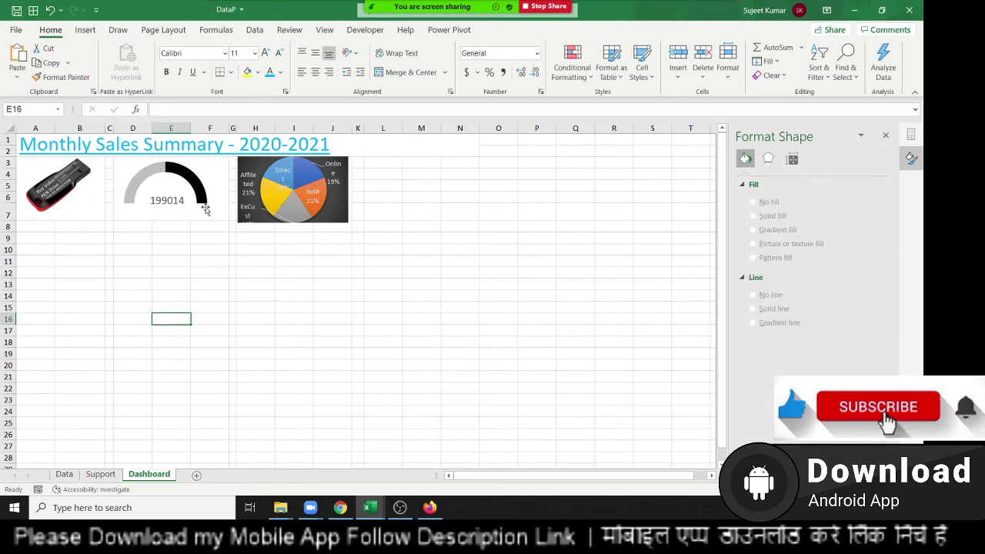
pyautogui.click(264, 221)
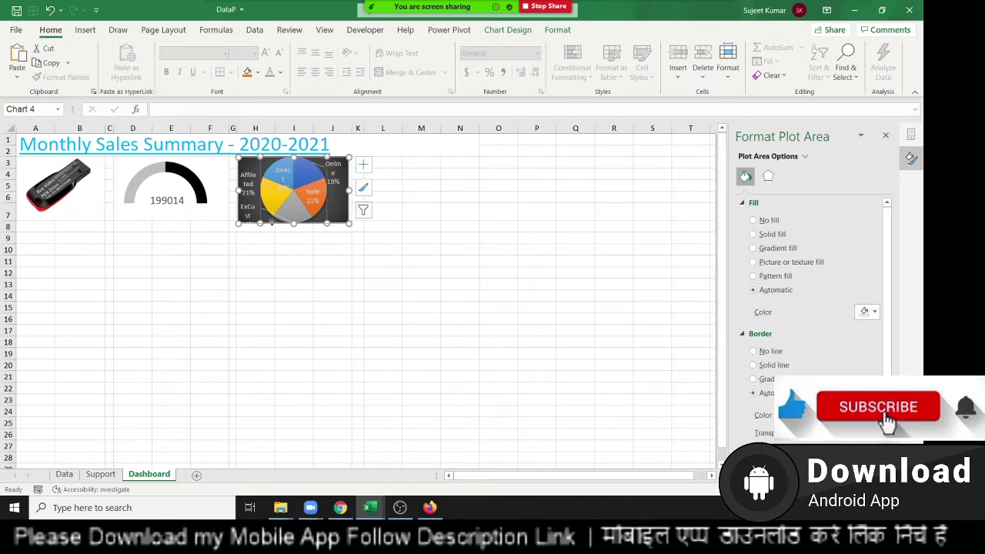
pyautogui.click(419, 234)
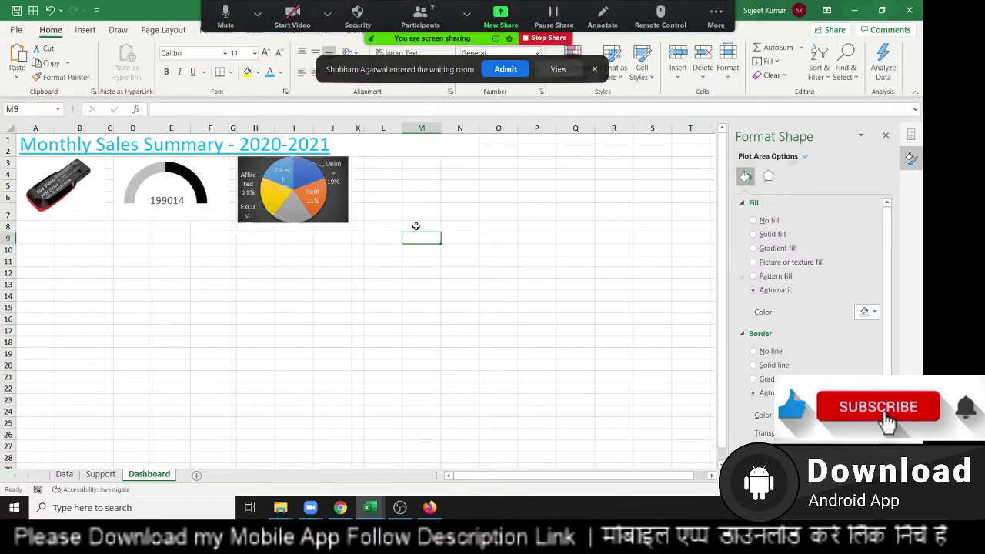
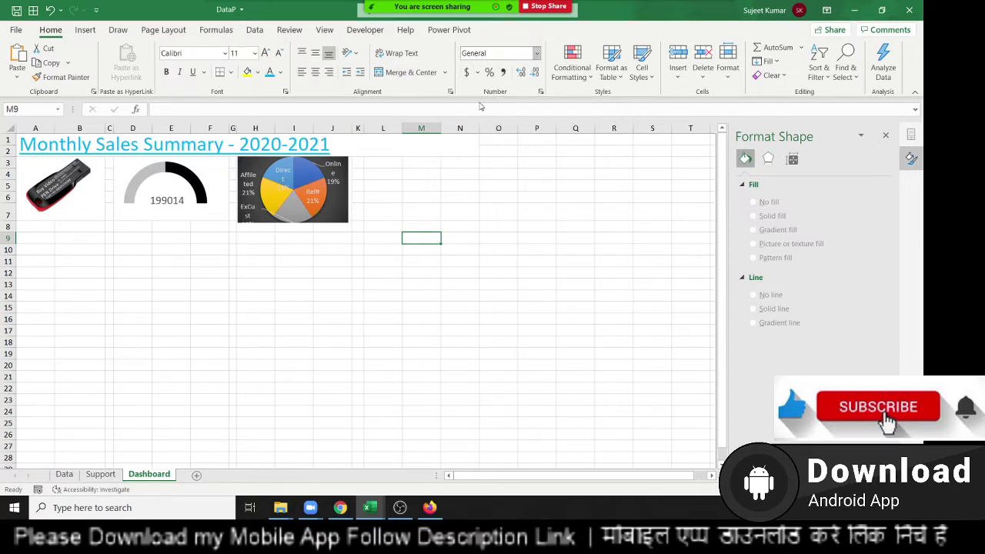
# Step: Merge and centre L3:N3 and enter the header 'Total Rev.'
pyautogui.click(461, 163)
pyautogui.moveTo(391, 167)
pyautogui.mouseDown()
pyautogui.moveTo(505, 215)
pyautogui.moveTo(459, 215)
pyautogui.mouseUp()
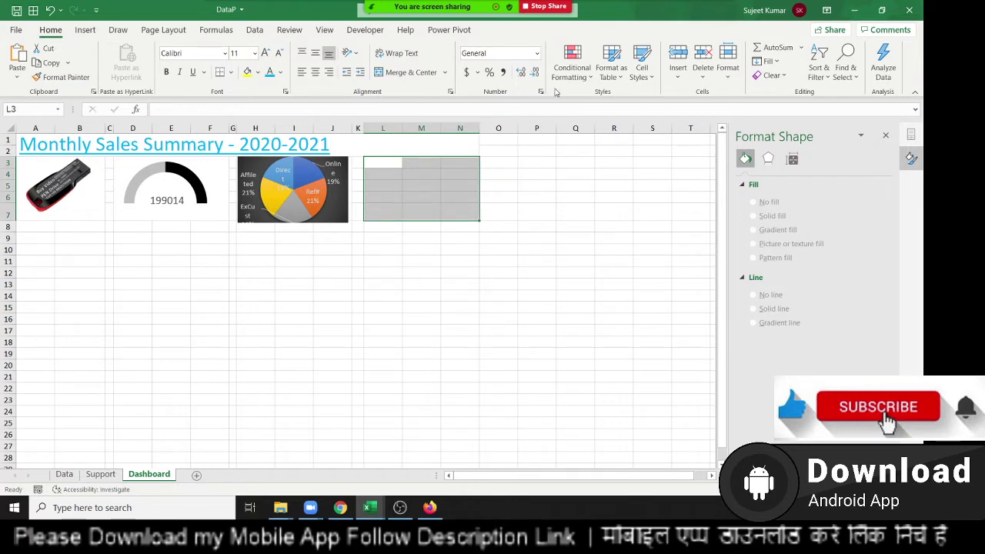
pyautogui.click(406, 72)
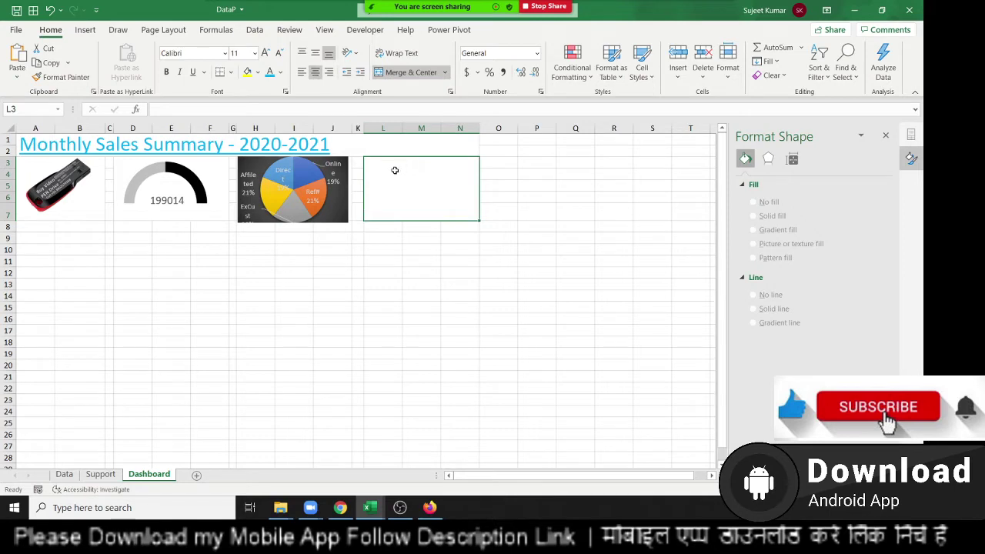
pyautogui.hotkey('ctrl', 'z')
pyautogui.moveTo(387, 163); pyautogui.dragTo(455, 165)
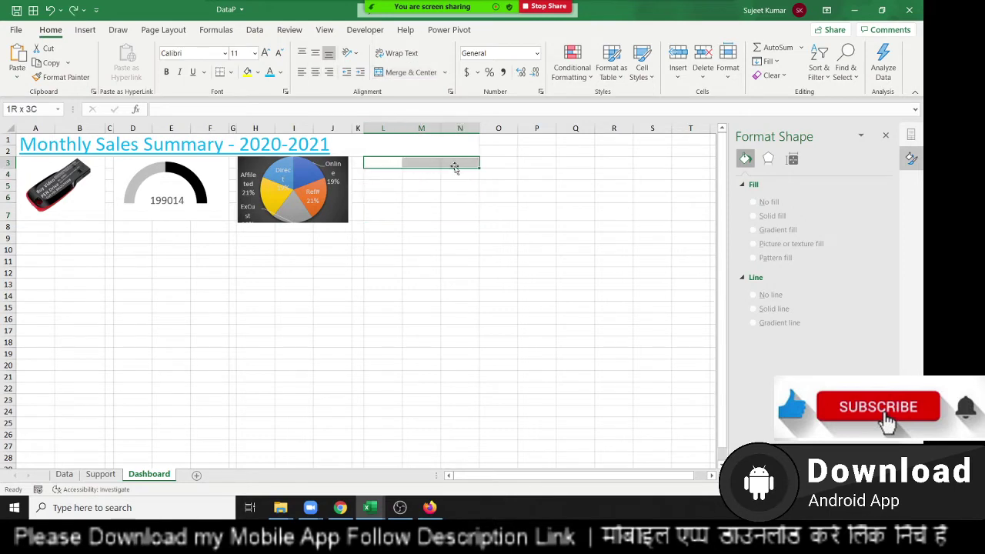
pyautogui.click(407, 72)
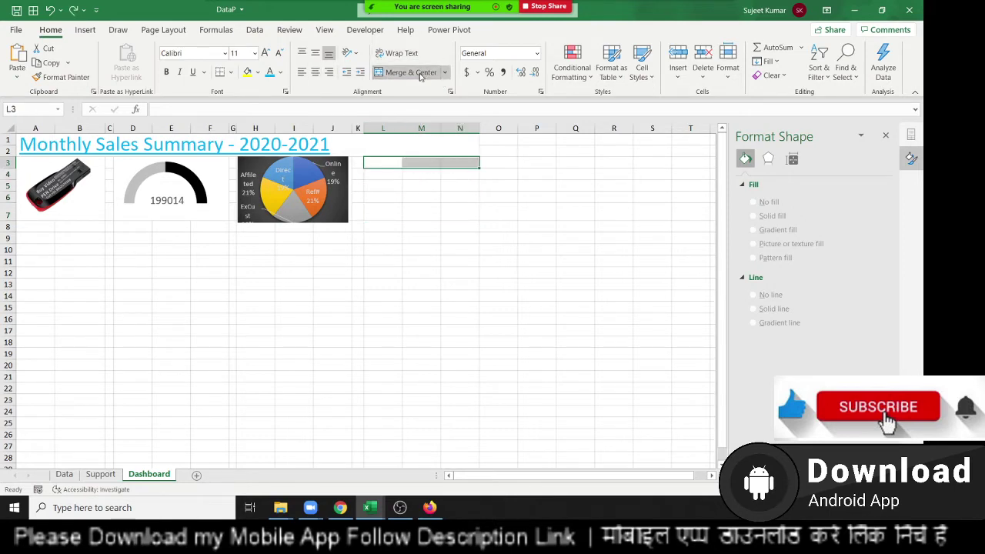
pyautogui.doubleClick(406, 158)
pyautogui.write('Total ')
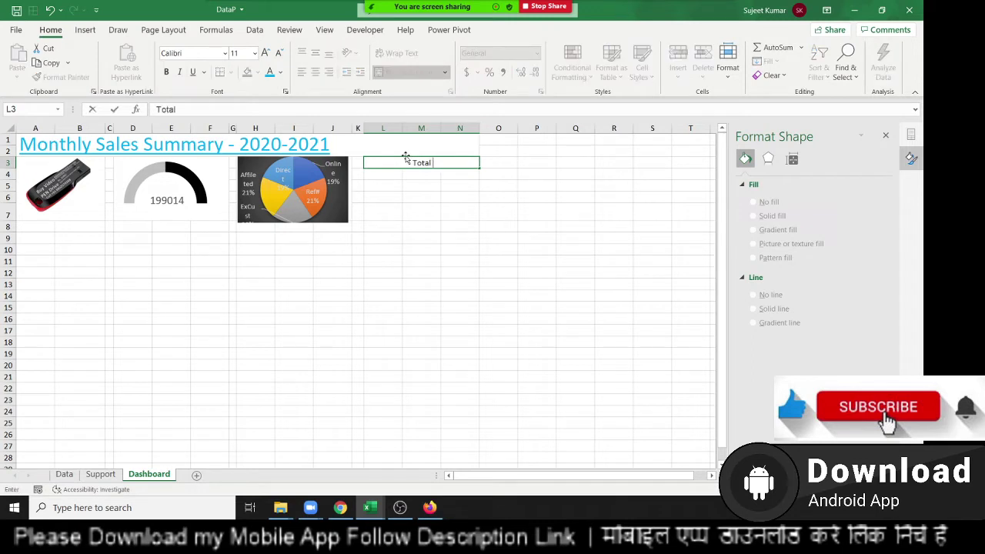
pyautogui.write('Rev.')
pyautogui.press('Return')
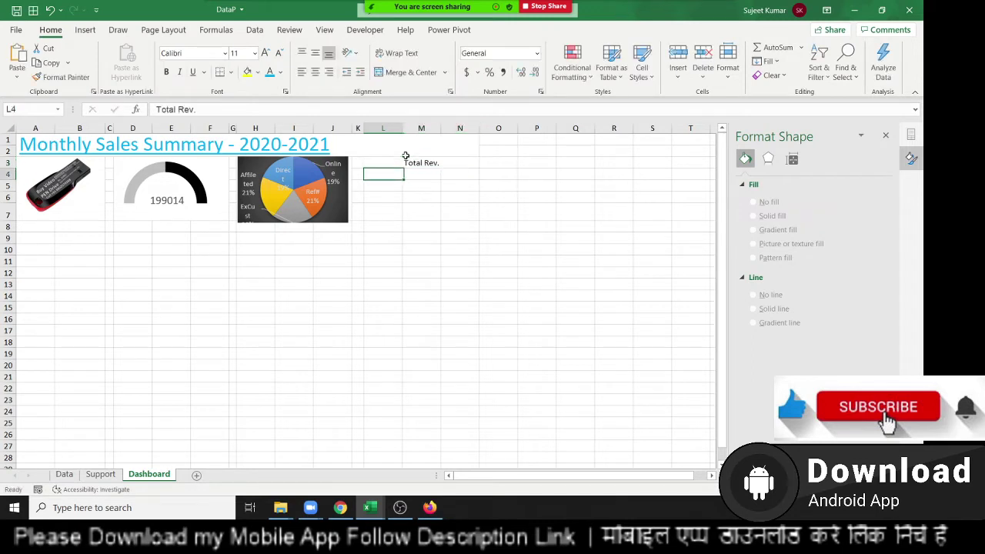
# Step: Merge L4:N7 into one box and add a bottom border under the Total Rev. header
pyautogui.moveTo(390, 176); pyautogui.dragTo(460, 211)
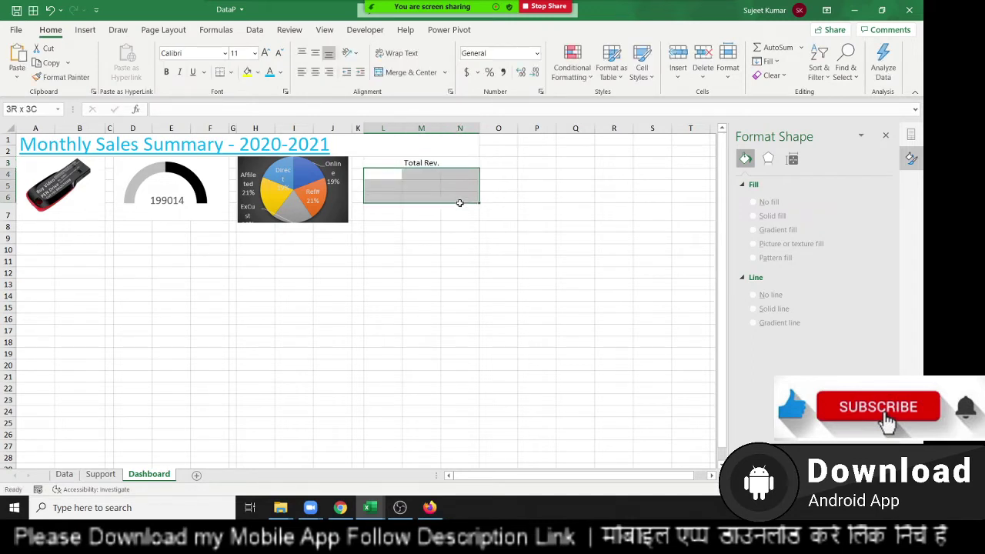
pyautogui.click(410, 72)
pyautogui.click(431, 294)
pyautogui.click(395, 163)
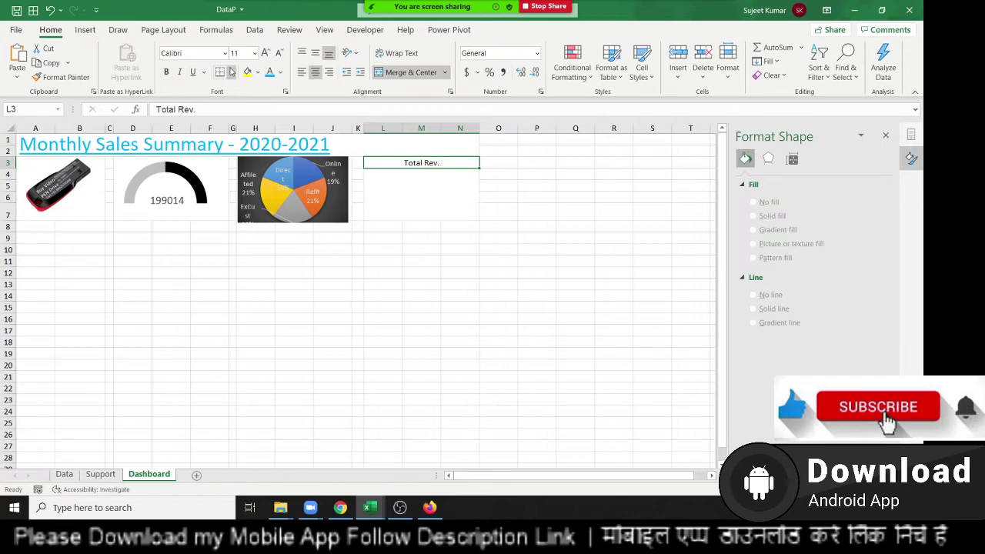
pyautogui.click(220, 72)
pyautogui.click(220, 73)
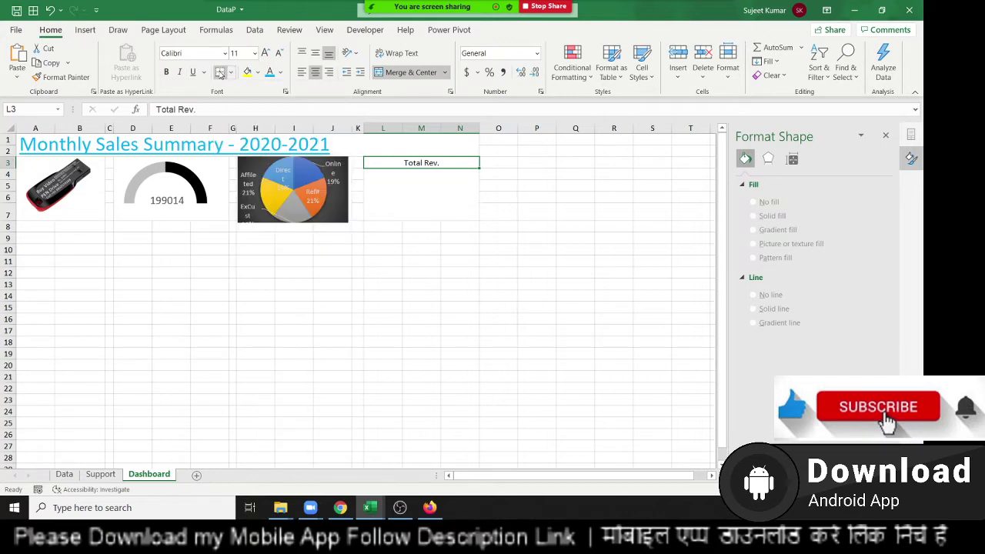
# Step: Enter =SUM(Data!N:N) in the merged box to total the Data sheet's column N
pyautogui.click(397, 199)
pyautogui.write('=su')
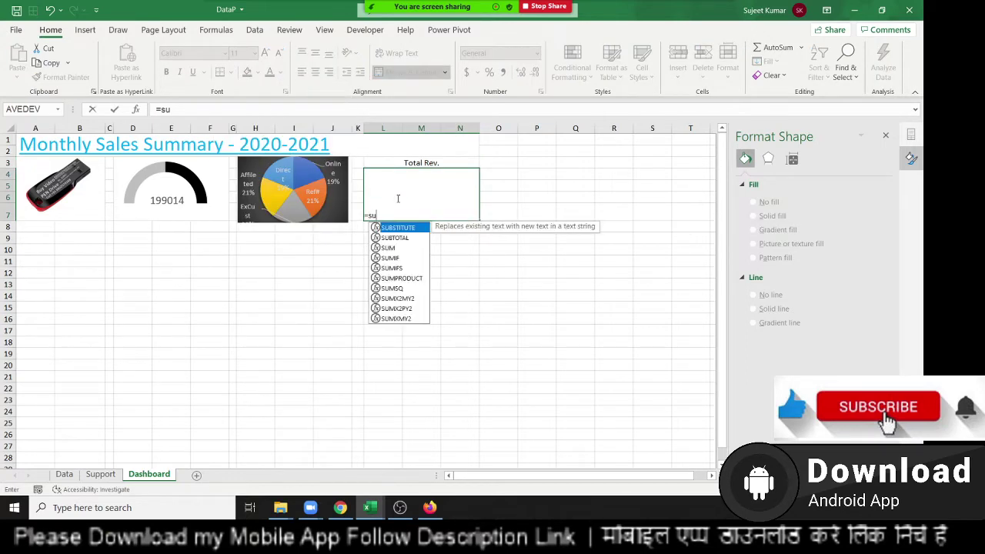
pyautogui.write('m')
pyautogui.press('Down')
pyautogui.press('Down')
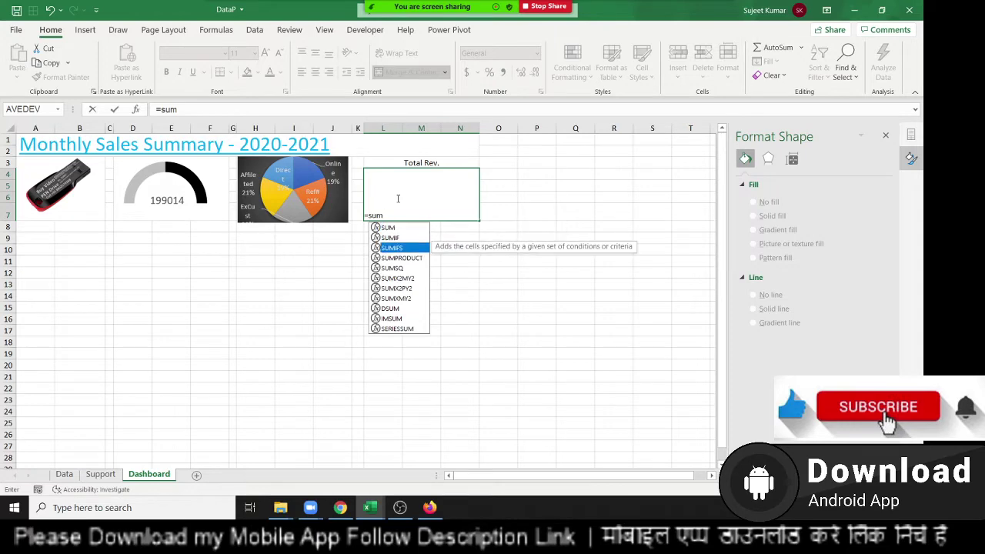
pyautogui.press('Tab')
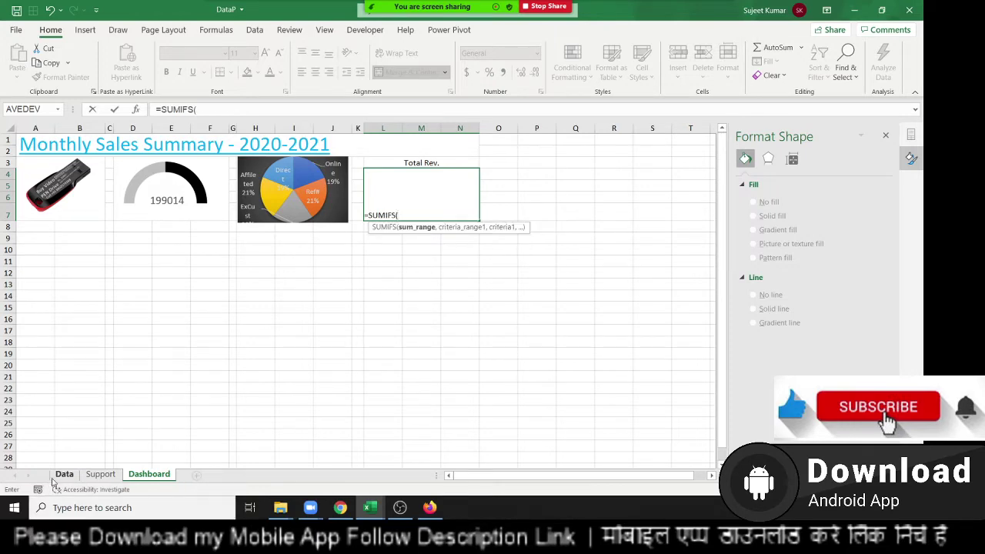
pyautogui.click(63, 475)
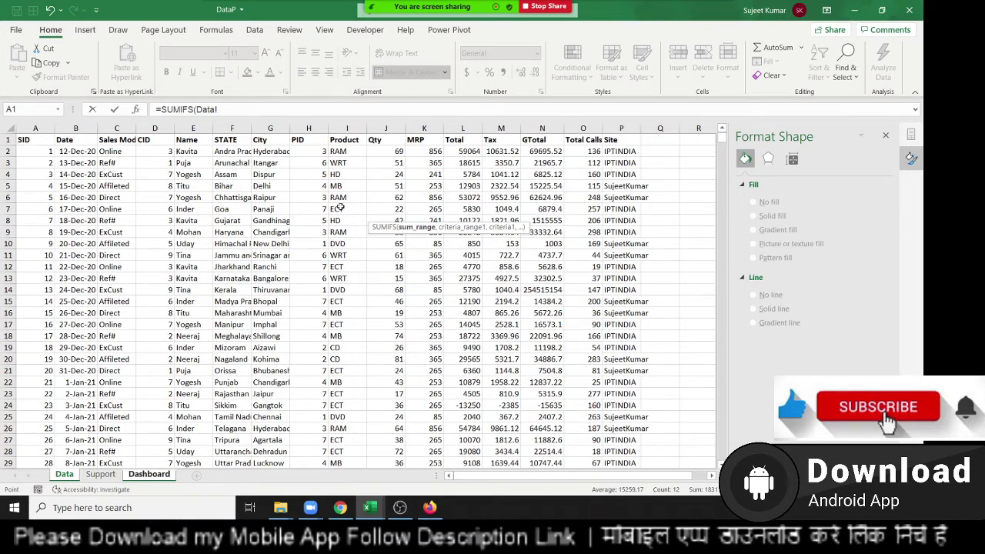
pyautogui.press('Escape')
pyautogui.write('=su')
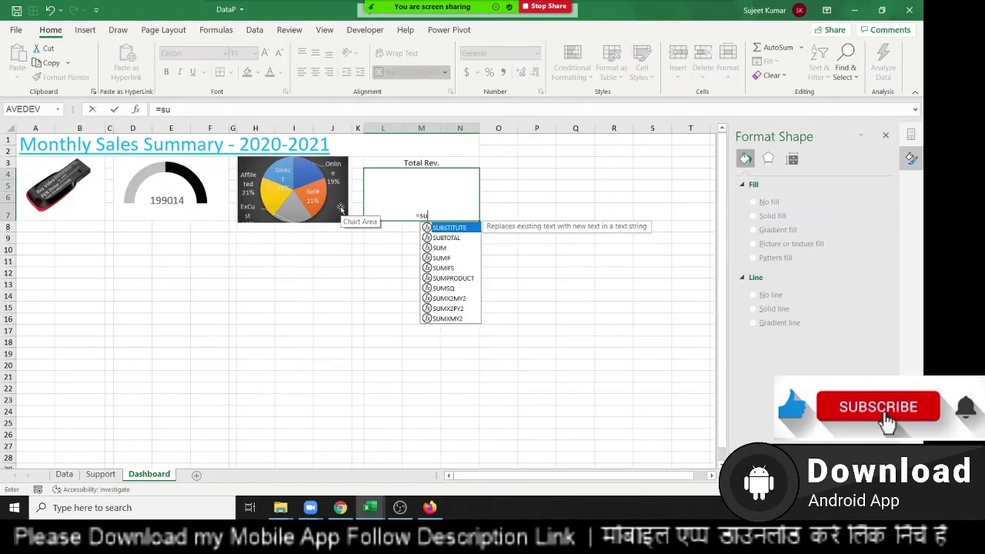
pyautogui.write('m(')
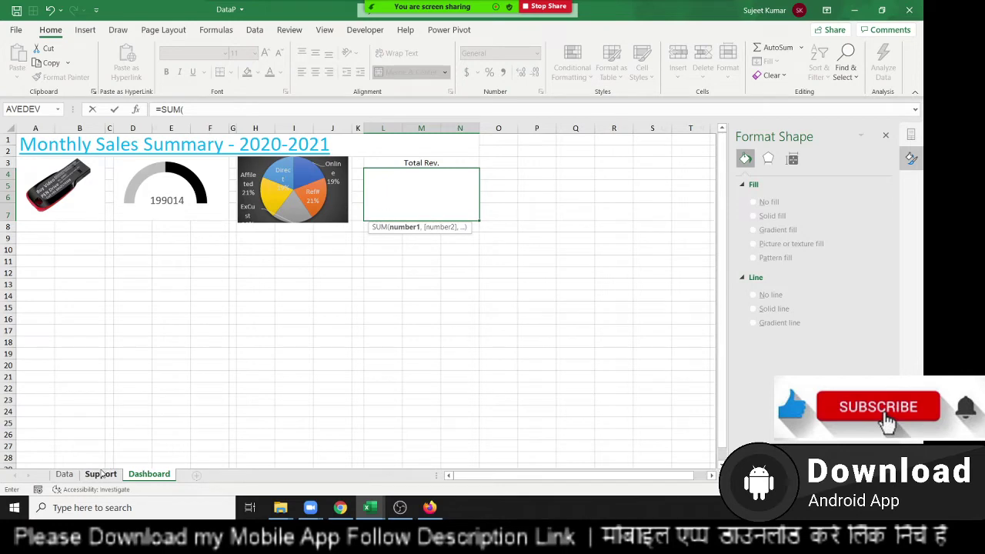
pyautogui.click(101, 474)
pyautogui.click(64, 474)
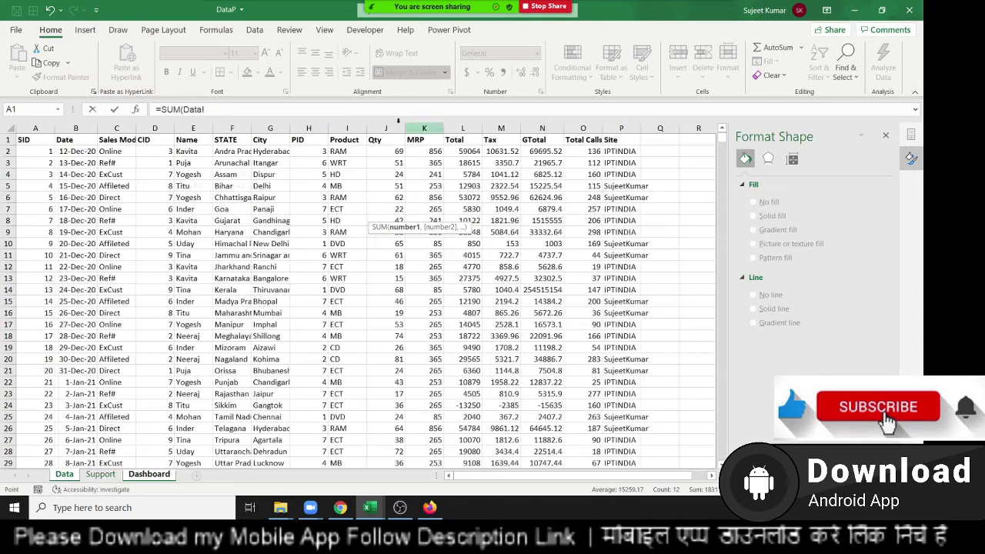
pyautogui.click(347, 128)
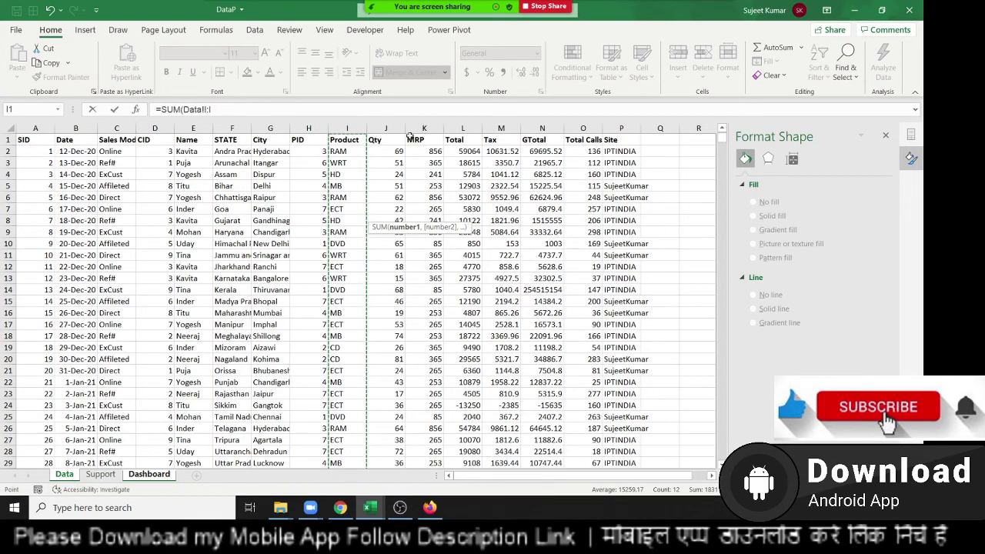
pyautogui.click(540, 128)
pyautogui.press('Return')
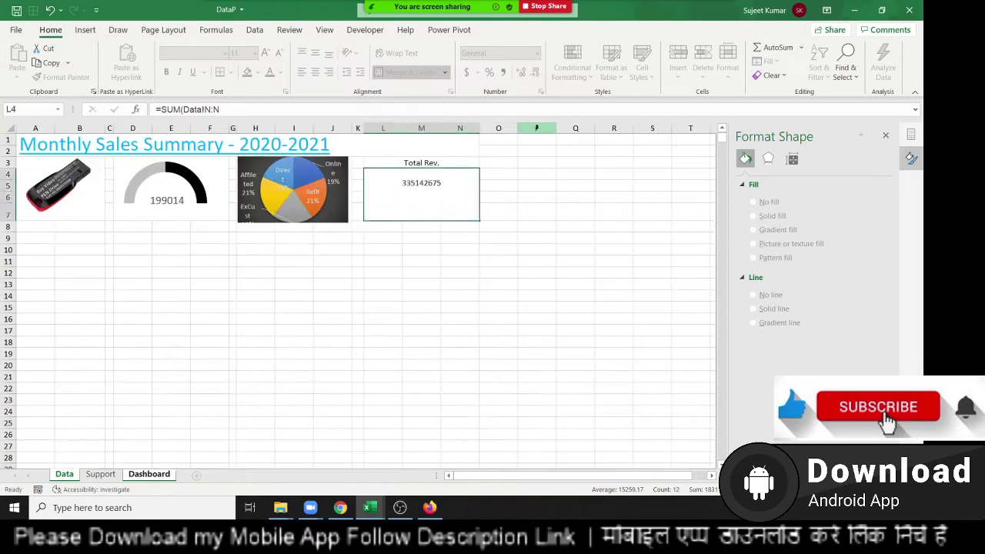
# Step: Middle-align and bold the 335142675 total
pyautogui.click(445, 214)
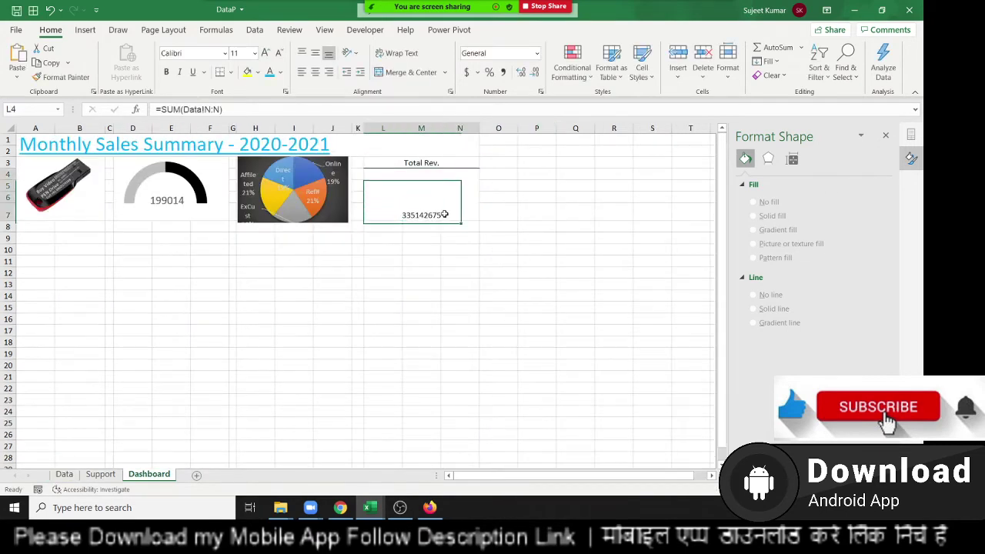
pyautogui.click(315, 53)
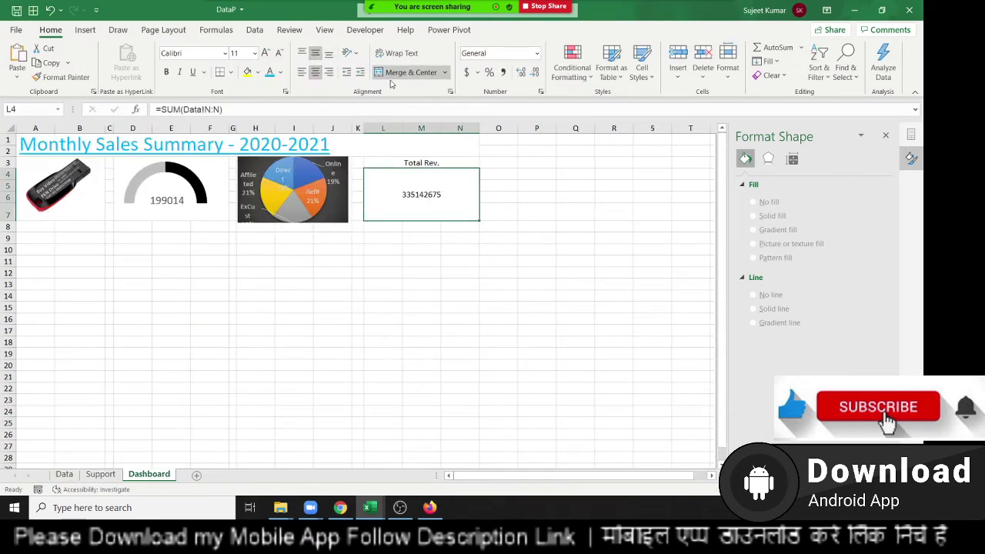
pyautogui.click(166, 71)
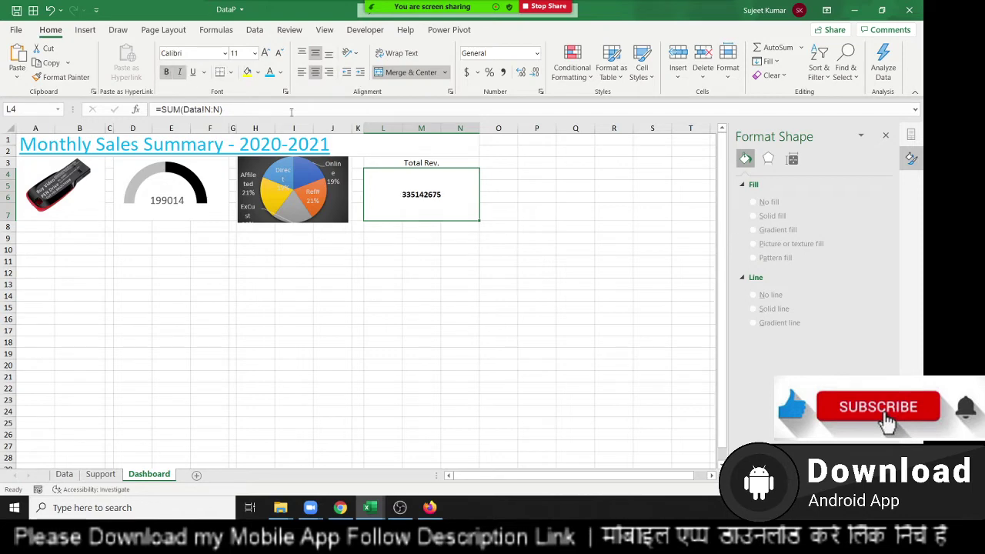
# Step: Give the total a custom #, "K" number format so it reads 335143 K
pyautogui.rightClick(445, 204)
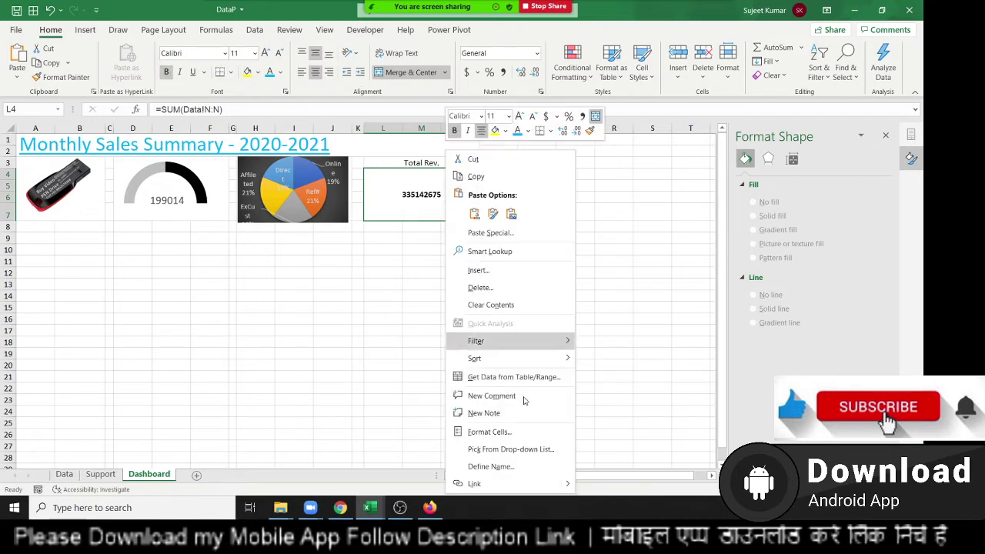
pyautogui.click(502, 433)
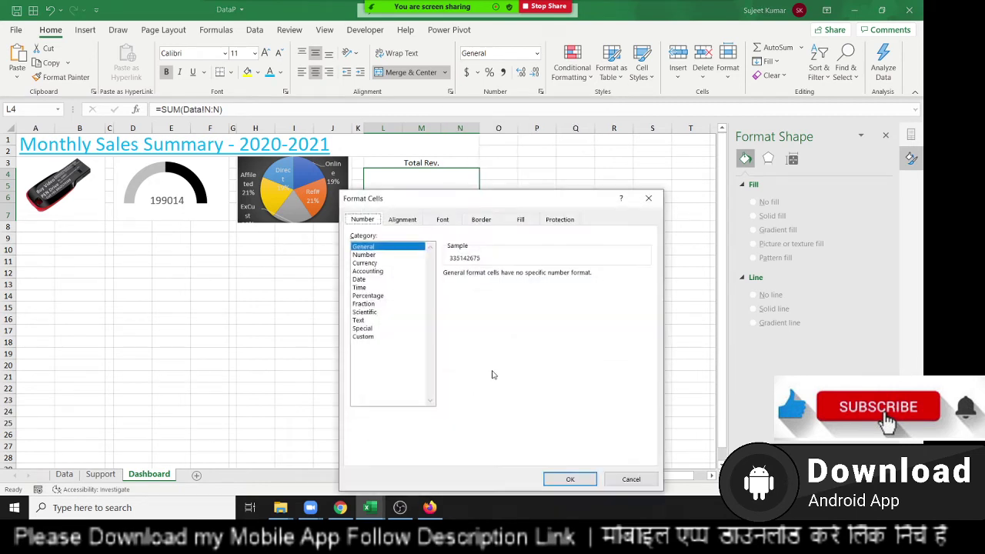
pyautogui.click(363, 336)
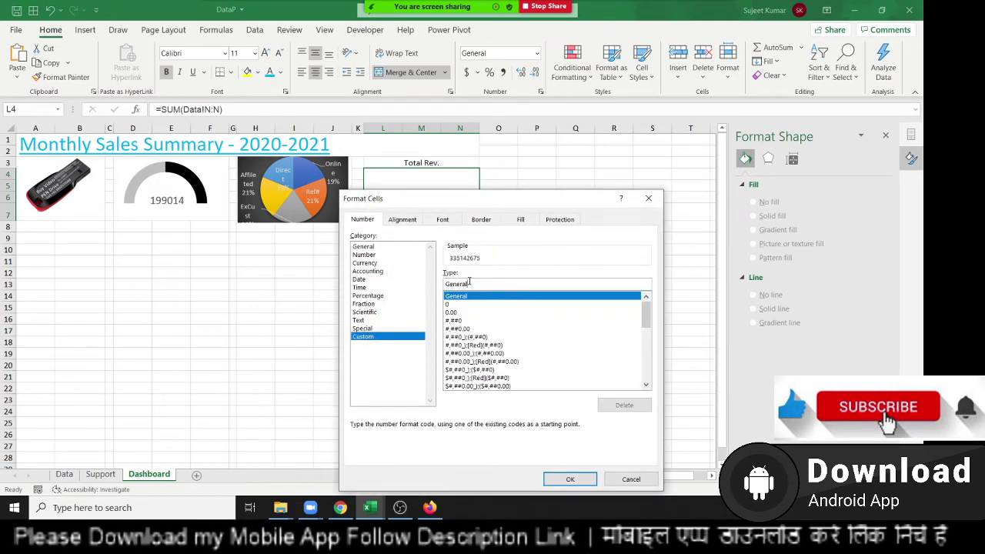
pyautogui.doubleClick(468, 282)
pyautogui.write('"')
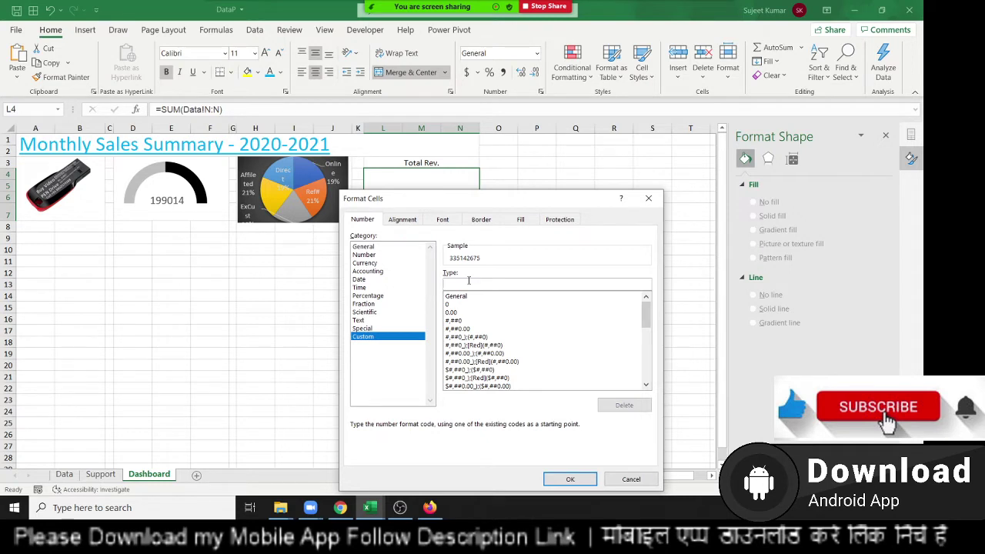
pyautogui.write('#, "K"')
pyautogui.press('Return')
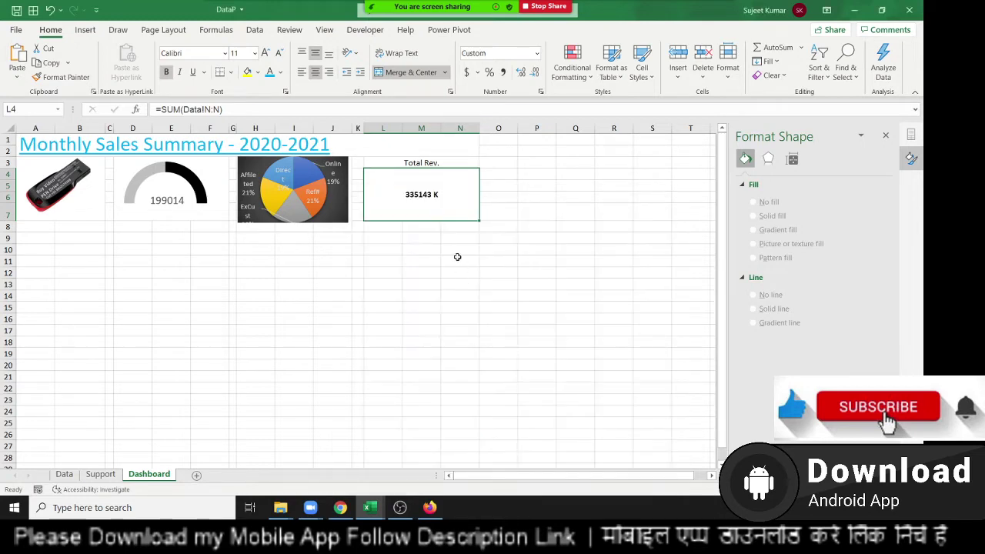
# Step: Enlarge the Total Rev. value's font to 22
pyautogui.click(264, 53)
pyautogui.click(264, 53)
pyautogui.click(264, 53)
pyautogui.click(264, 53)
pyautogui.click(264, 53)
pyautogui.click(264, 53)
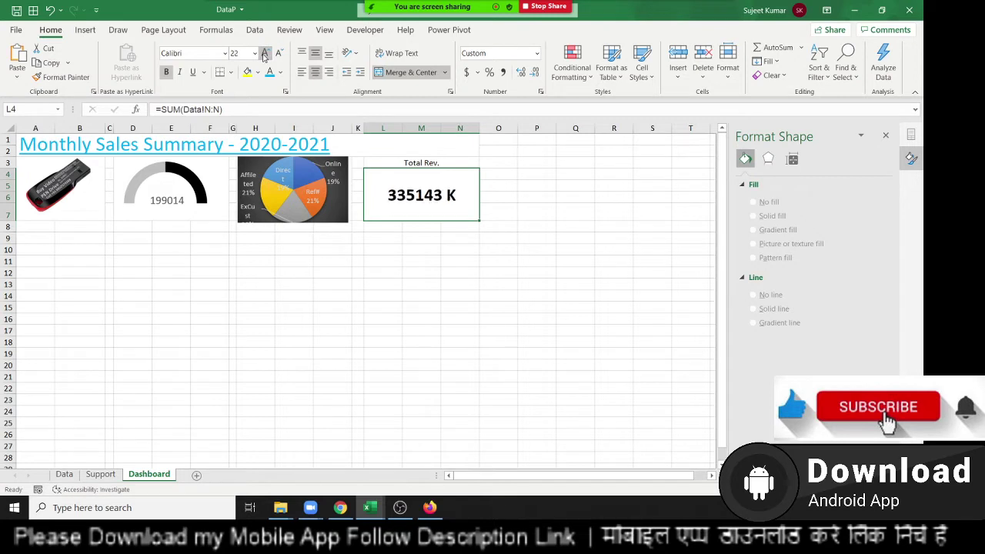
# Step: Close the meeting Participants window
pyautogui.click(420, 9)
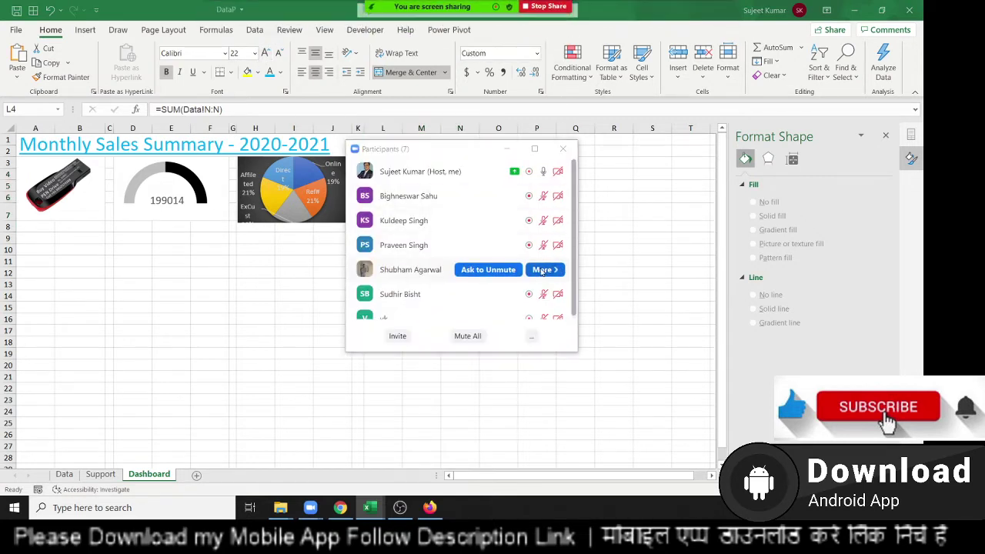
pyautogui.click(542, 269)
pyautogui.click(595, 329)
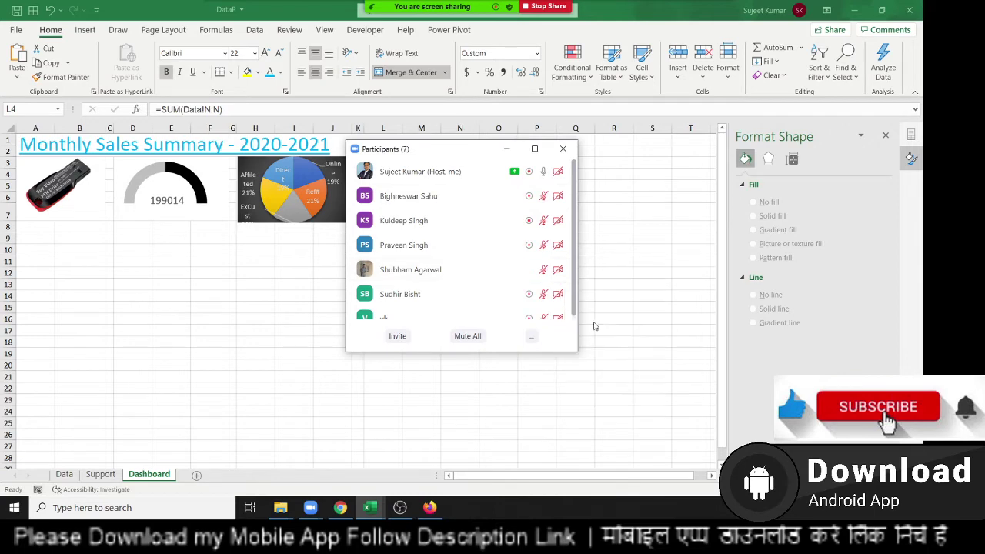
pyautogui.click(562, 148)
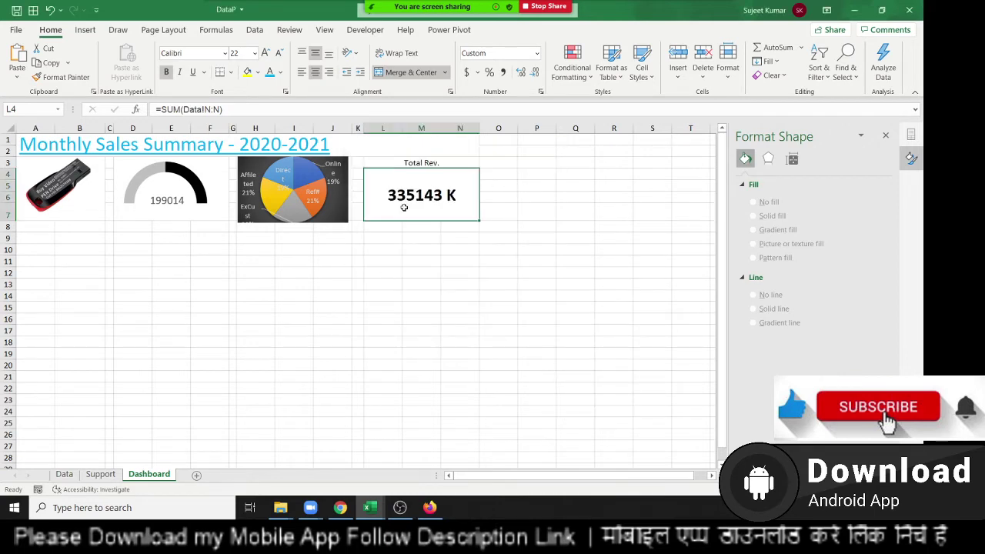
# Step: Narrow column K to width 1.89, moving the Total Rev. box left
pyautogui.click(393, 273)
pyautogui.click(409, 216)
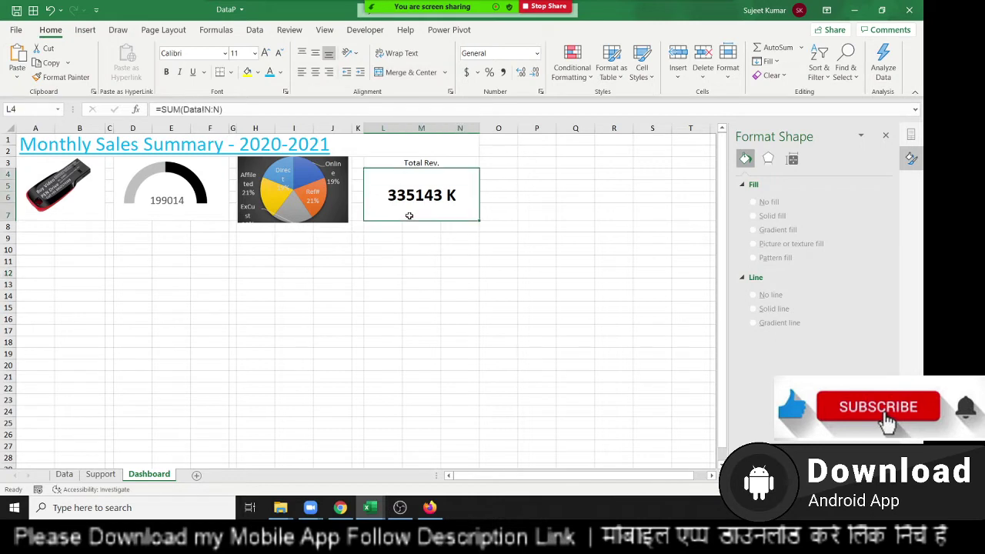
pyautogui.moveTo(363, 130); pyautogui.dragTo(361, 129)
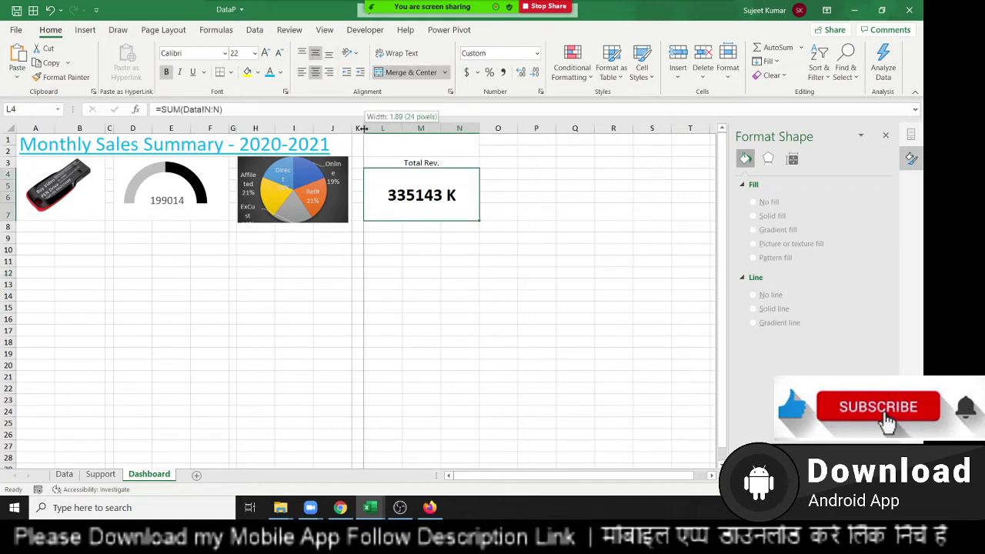
pyautogui.click(530, 203)
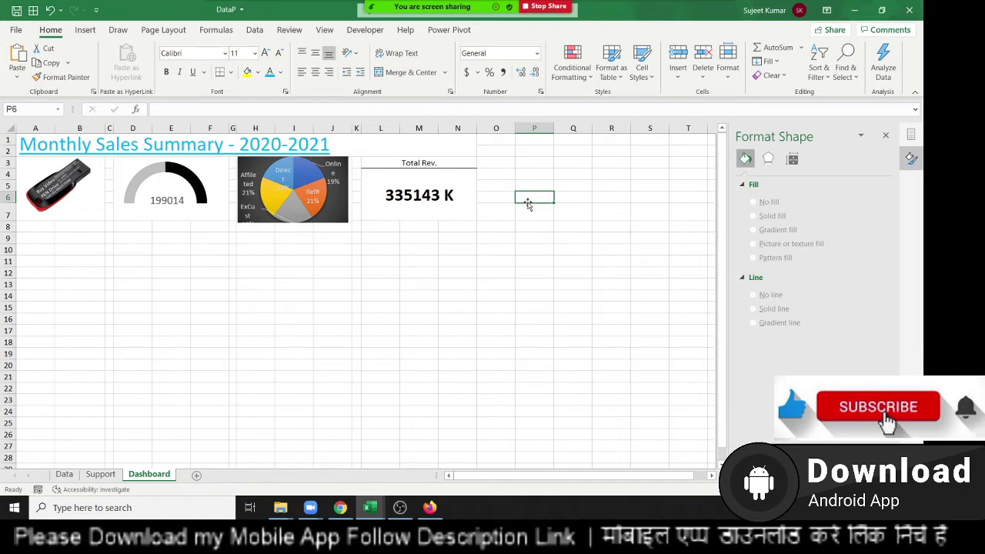
# Step: Close the shape formatting pane and bold the Total Rev. heading
pyautogui.click(886, 136)
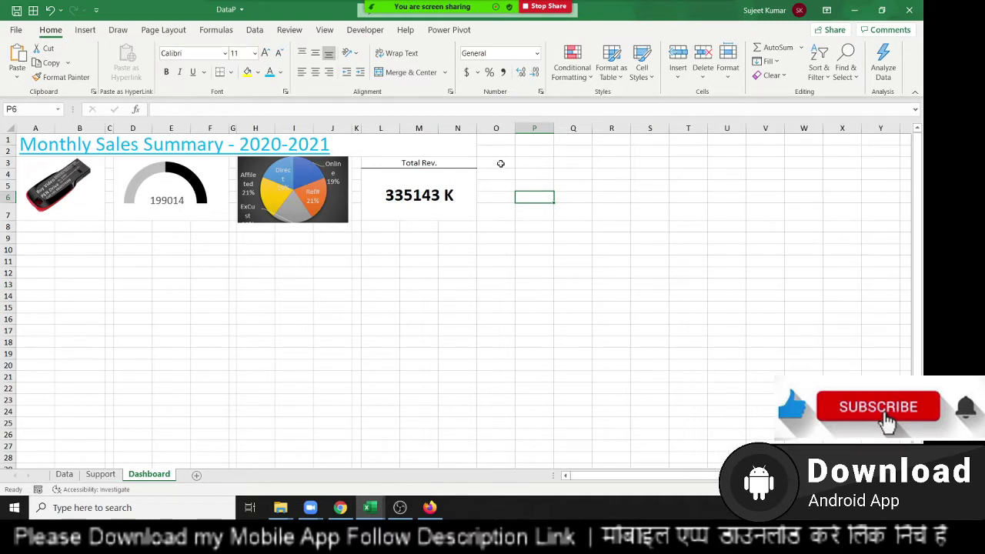
pyautogui.moveTo(500, 163); pyautogui.dragTo(573, 163)
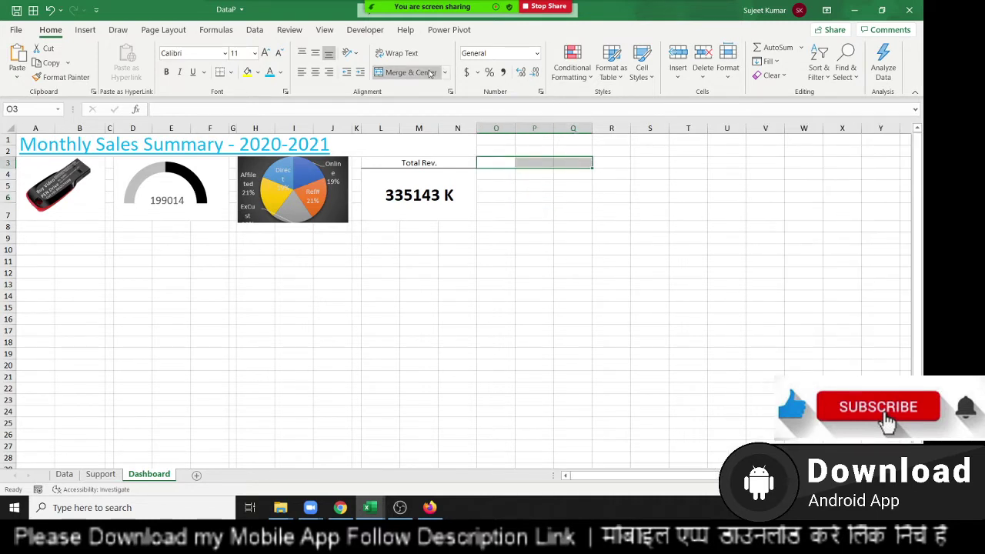
pyautogui.click(403, 164)
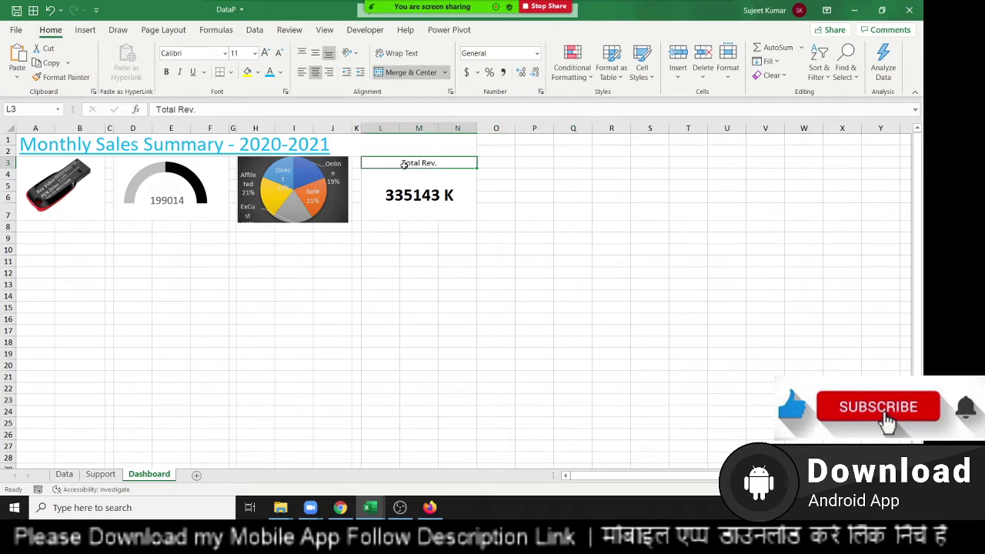
pyautogui.hotkey('ctrl', 'b')
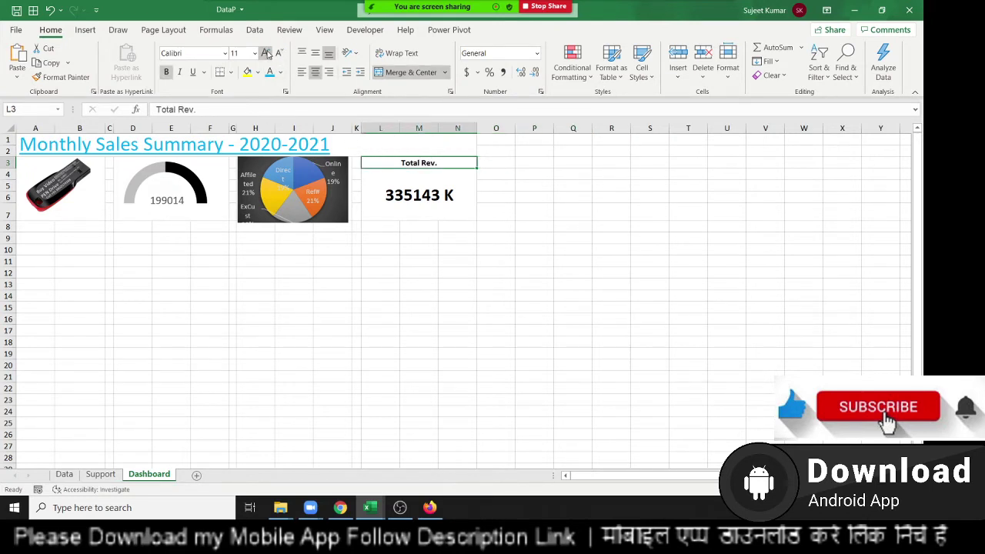
pyautogui.click(265, 53)
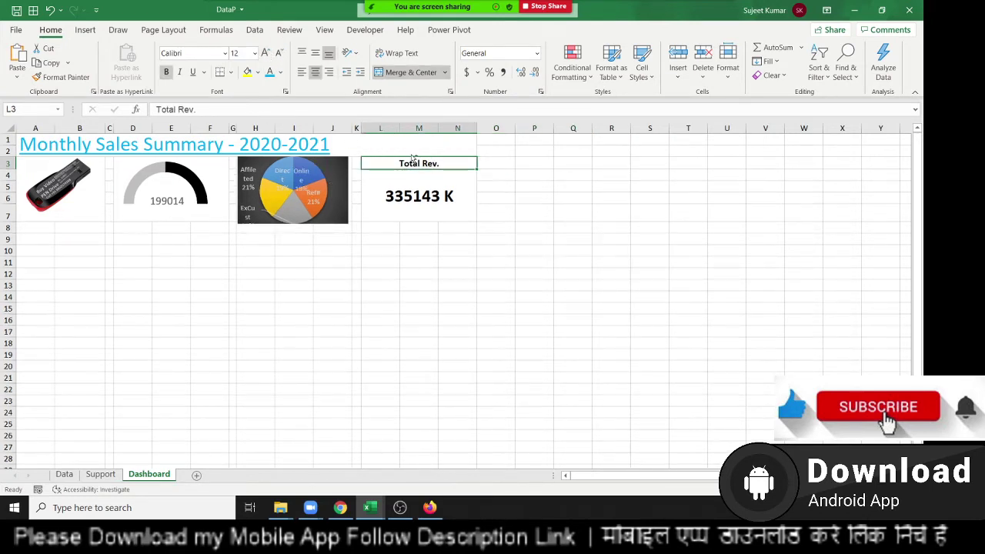
pyautogui.hotkey('ctrl', 'z')
# Step: Narrow column O into a spacer gap beside the Total Rev. box
pyautogui.click(519, 196)
pyautogui.moveTo(508, 162); pyautogui.dragTo(591, 163)
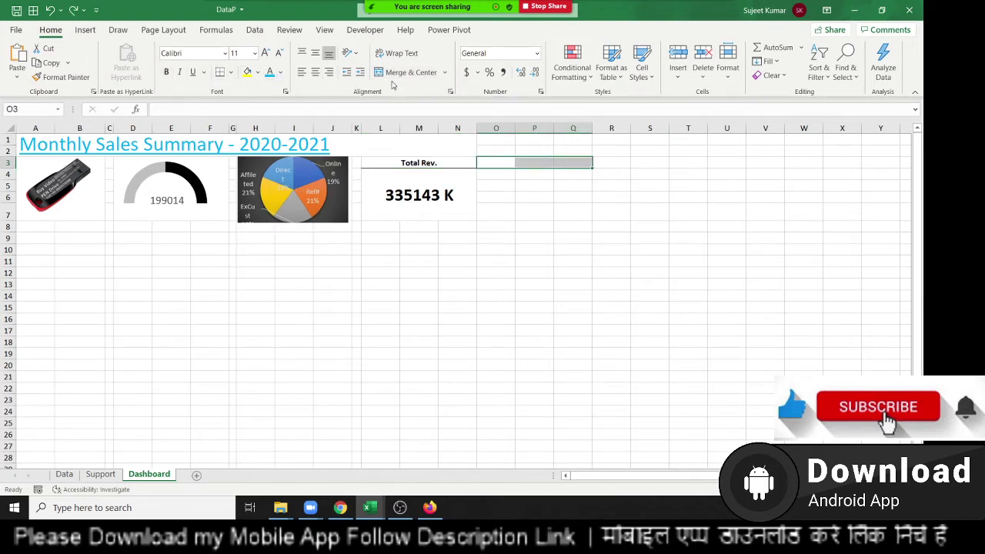
pyautogui.click(396, 73)
pyautogui.click(547, 231)
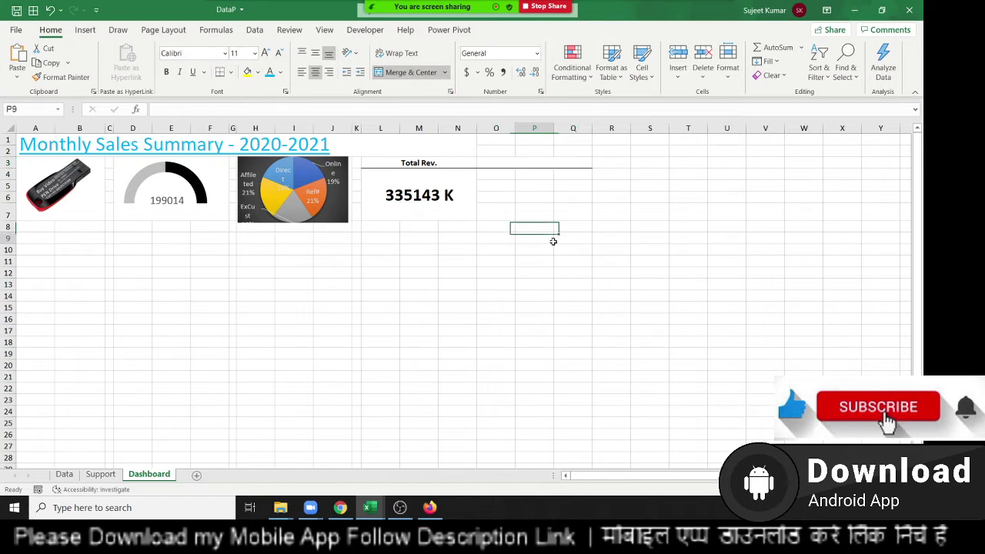
pyautogui.click(504, 163)
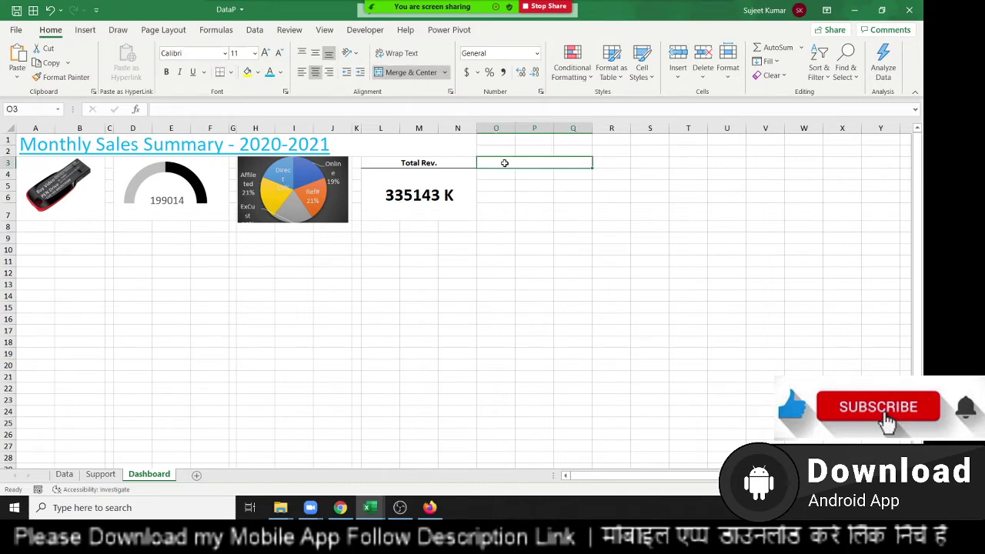
pyautogui.press('Down')
pyautogui.press('Down')
pyautogui.press('Down')
pyautogui.click(502, 163)
pyautogui.click(525, 248)
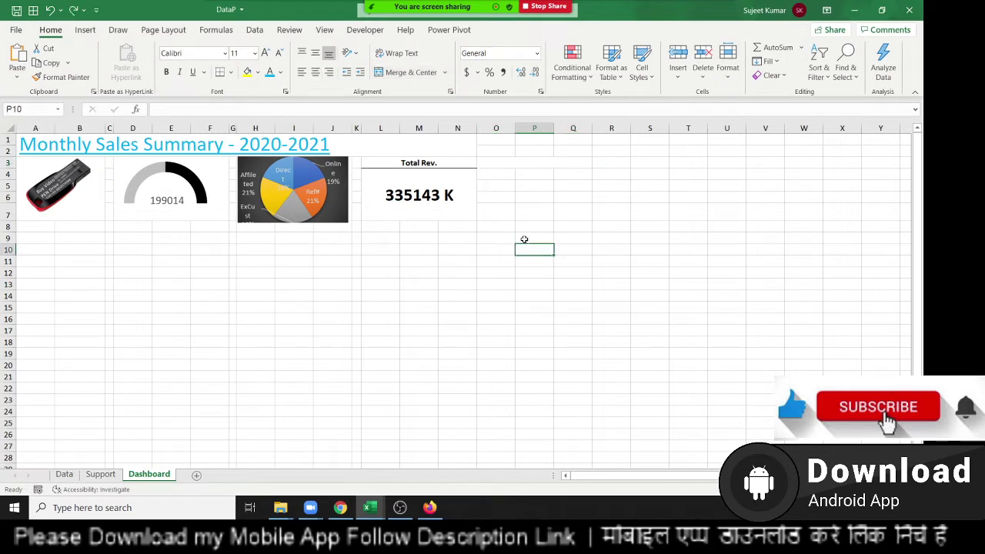
pyautogui.click(516, 163)
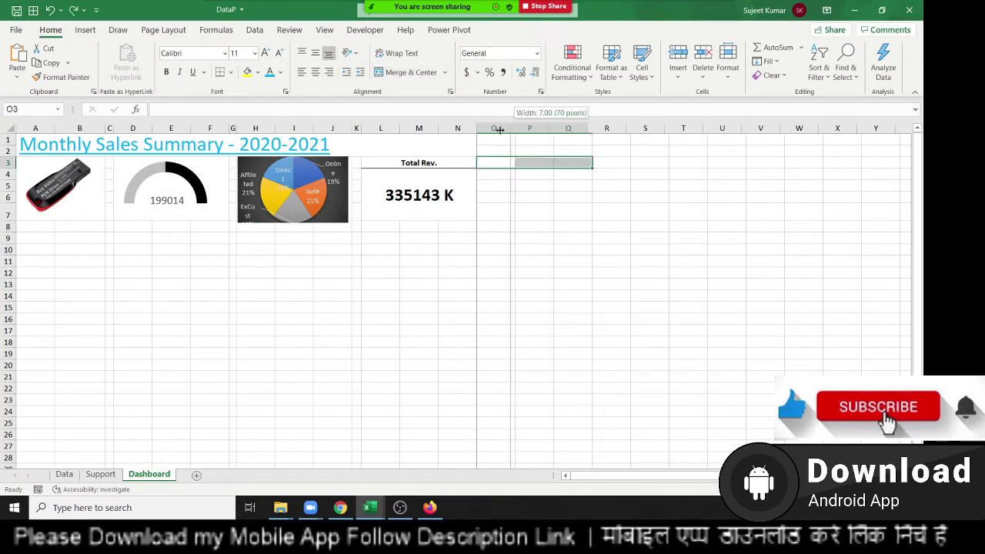
pyautogui.moveTo(514, 126); pyautogui.dragTo(483, 127)
pyautogui.click(525, 208)
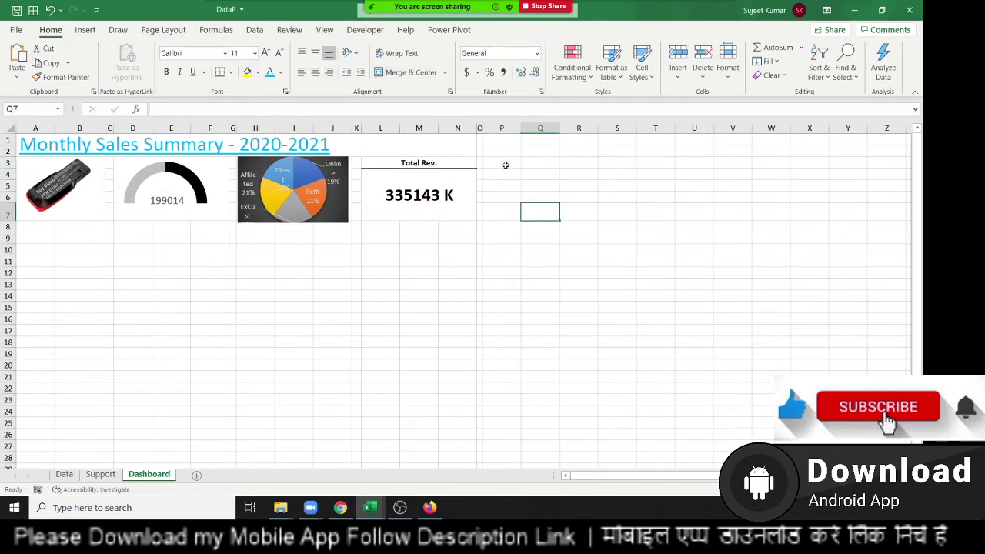
# Step: Merge P3:R3 with a bottom border and enter the heading 'Total Calls'
pyautogui.moveTo(506, 165); pyautogui.dragTo(589, 163)
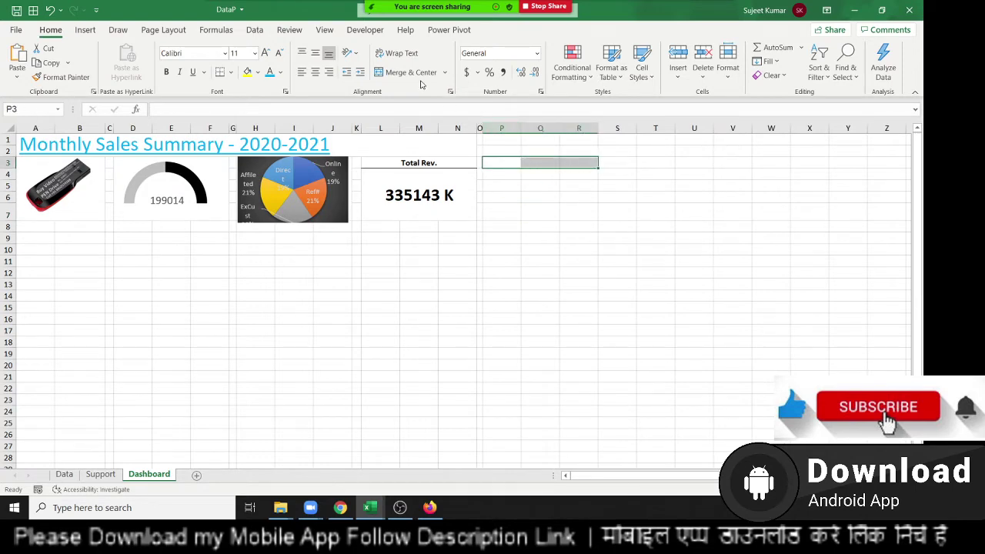
pyautogui.click(419, 74)
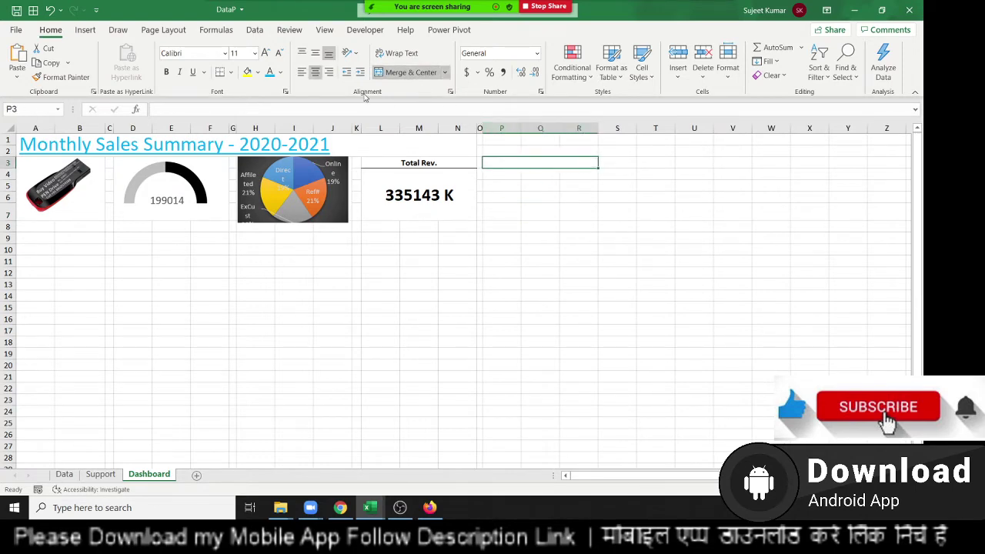
pyautogui.click(221, 73)
pyautogui.click(526, 254)
pyautogui.click(502, 175)
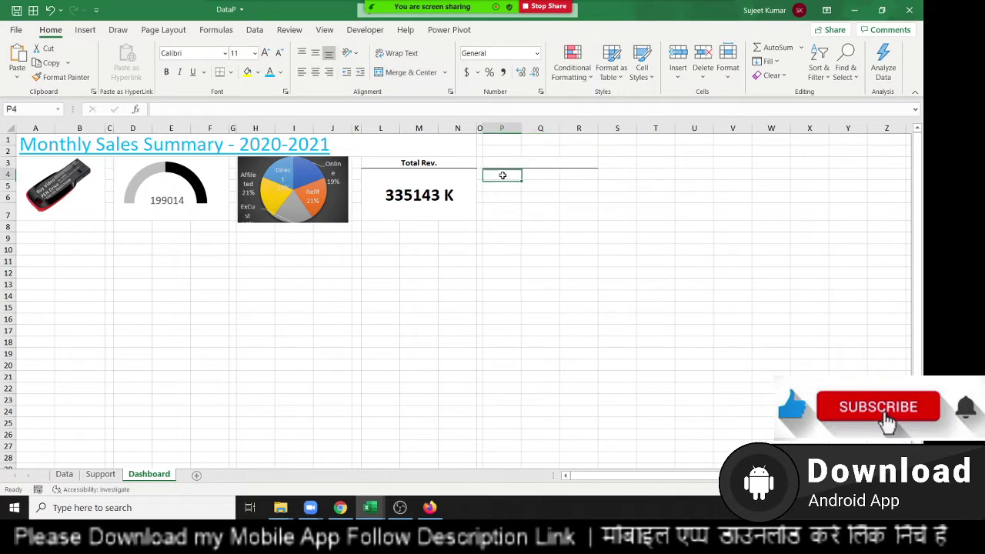
pyautogui.click(503, 162)
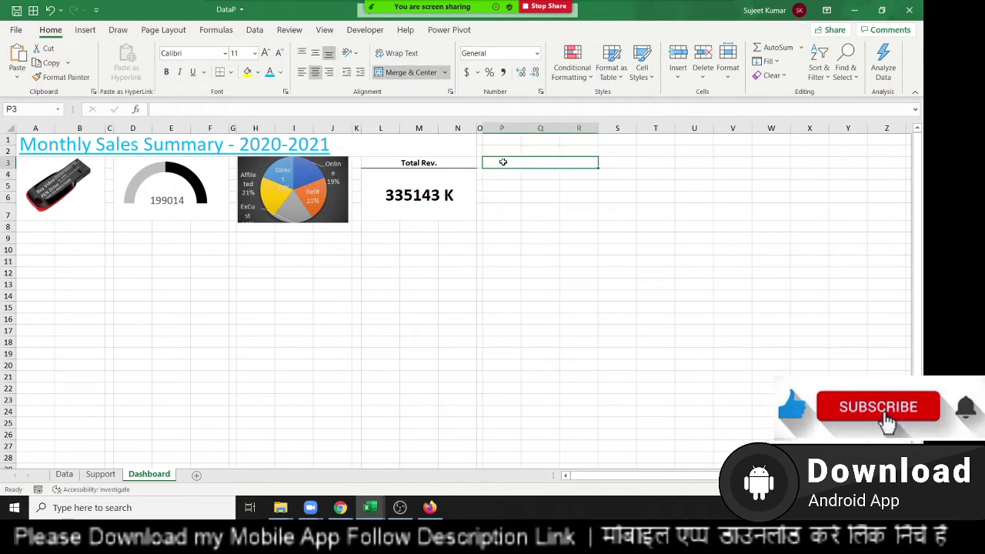
pyautogui.write('Total Call')
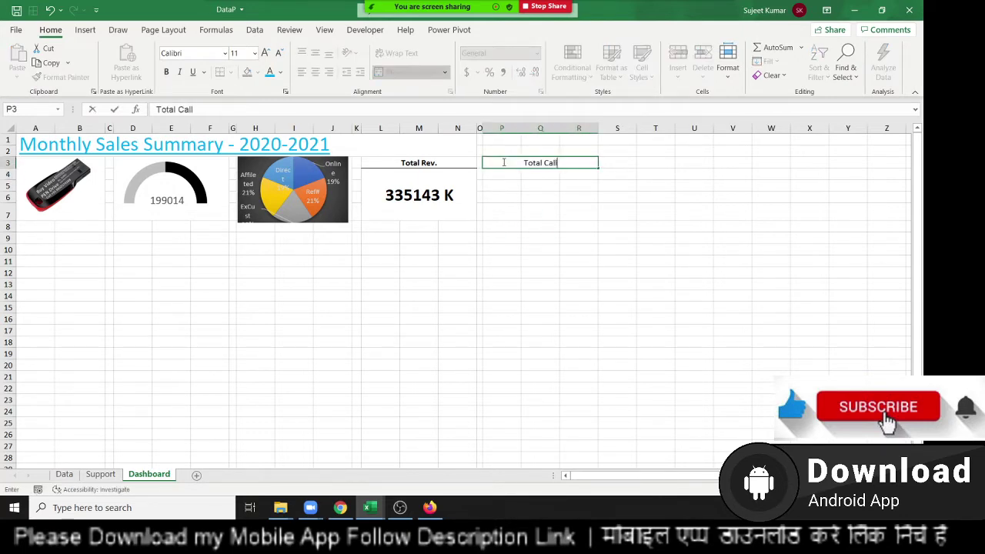
pyautogui.write('s')
pyautogui.press('Return')
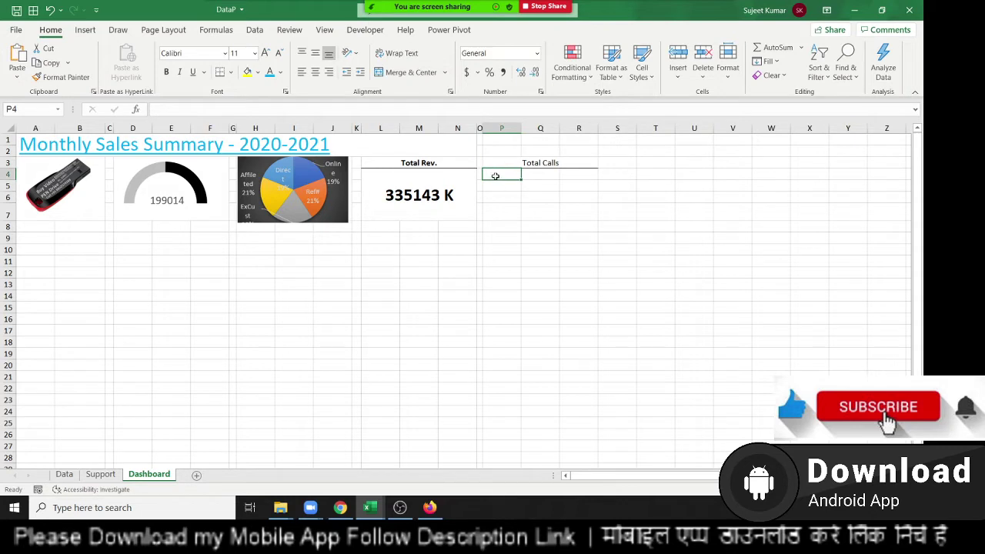
# Step: Merge P4:R7 and enter a SUM of the Data sheet's column O
pyautogui.moveTo(496, 177); pyautogui.dragTo(570, 214)
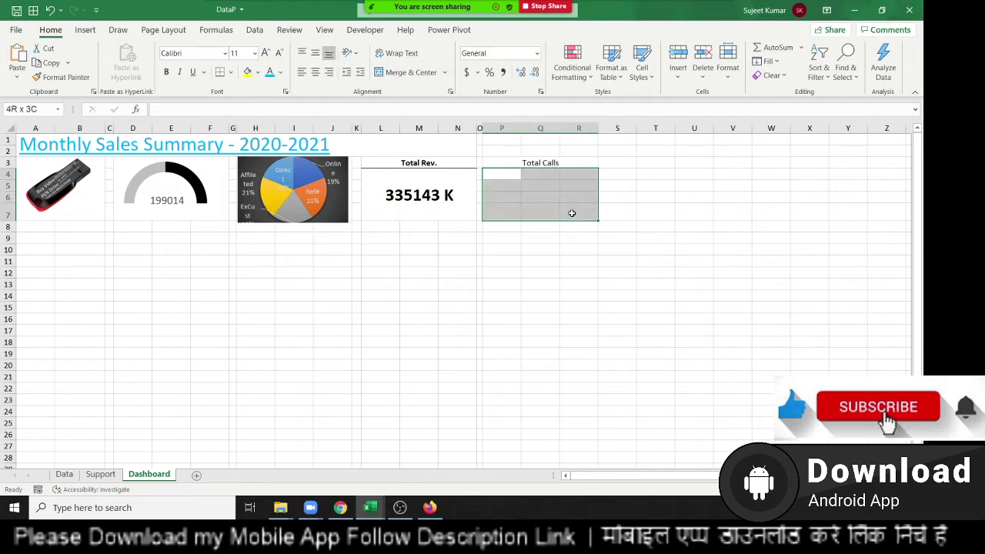
pyautogui.click(419, 74)
pyautogui.write('=sum')
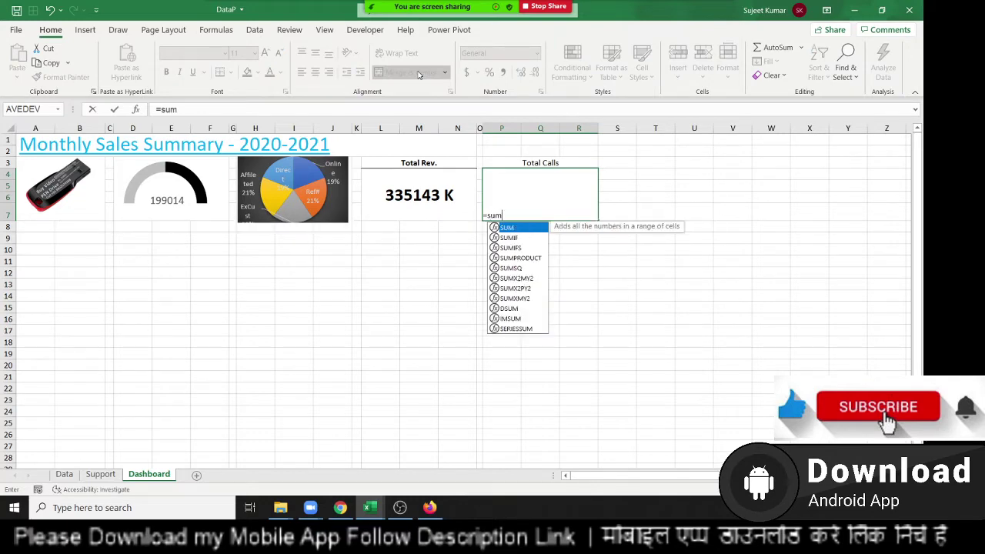
pyautogui.press('Tab')
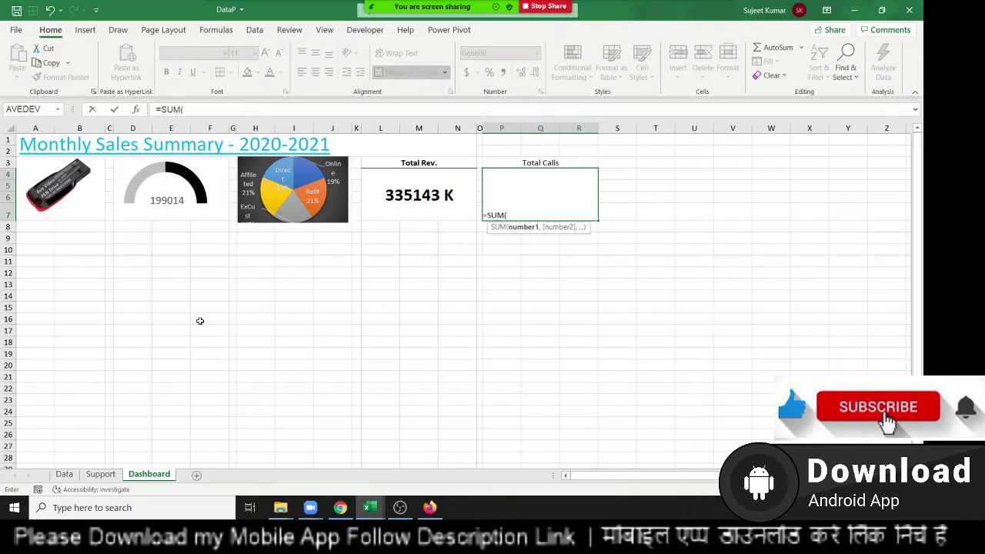
pyautogui.click(65, 474)
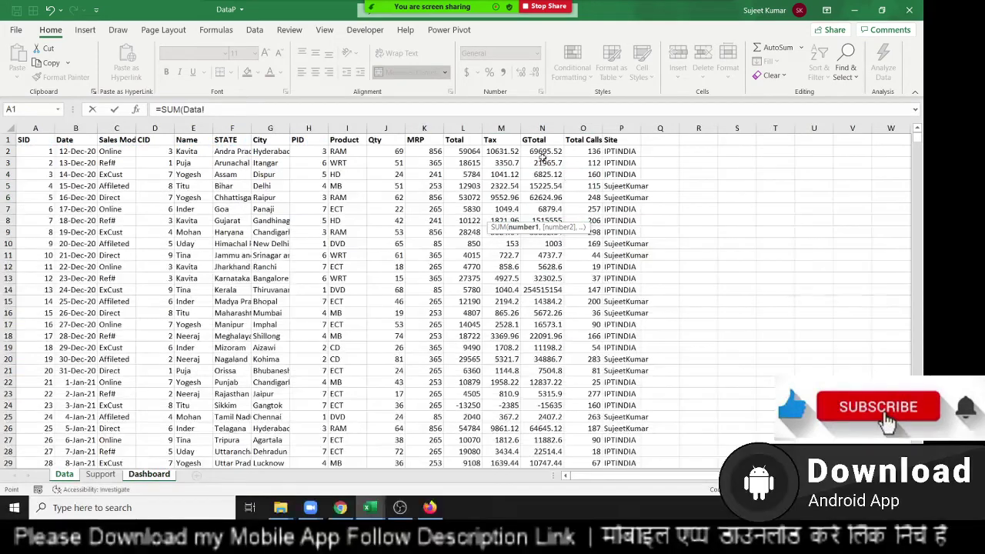
pyautogui.click(588, 131)
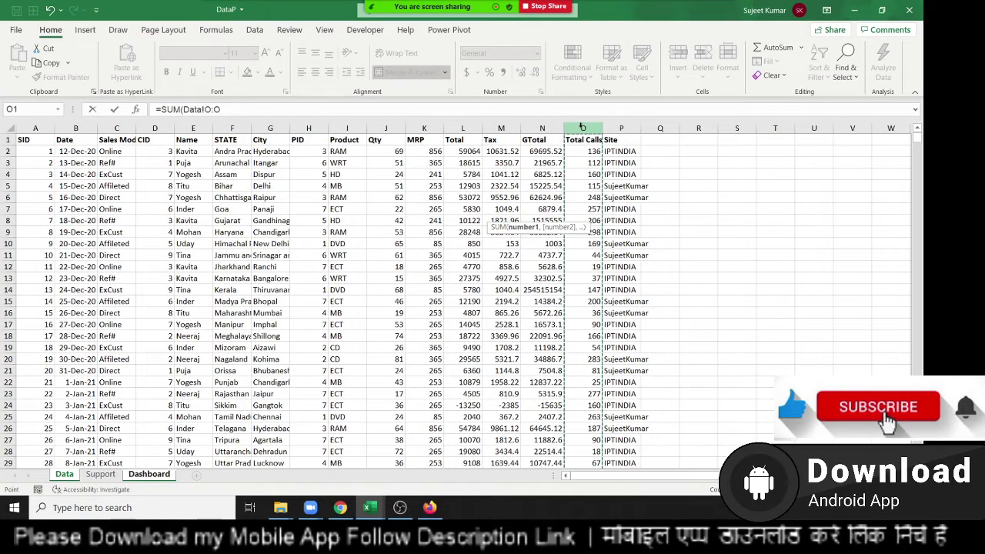
pyautogui.press('Return')
# Step: Copy the Total Rev. box's formatting with Format Painter and bold the Total Calls heading
pyautogui.press('Up')
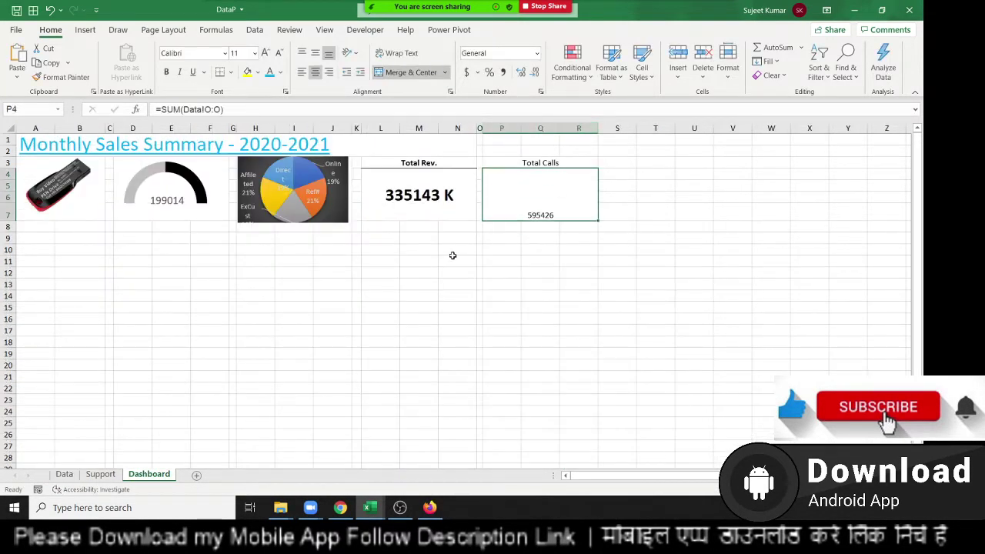
pyautogui.click(434, 204)
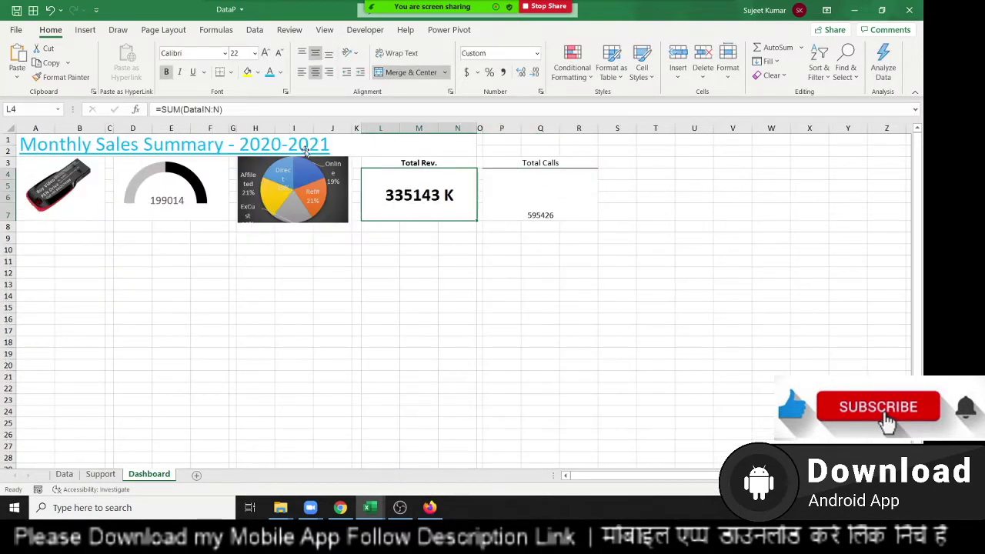
pyautogui.click(60, 77)
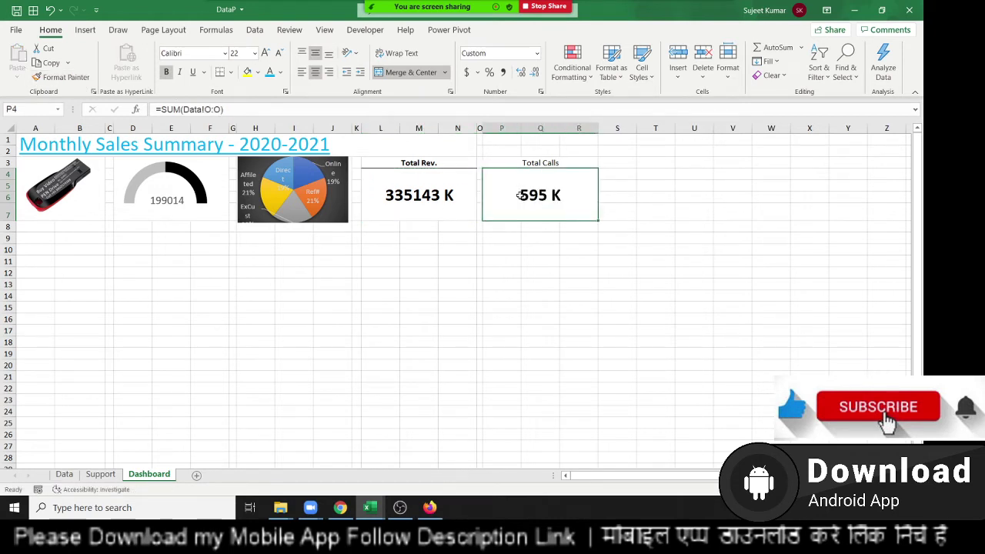
pyautogui.click(568, 260)
pyautogui.click(547, 163)
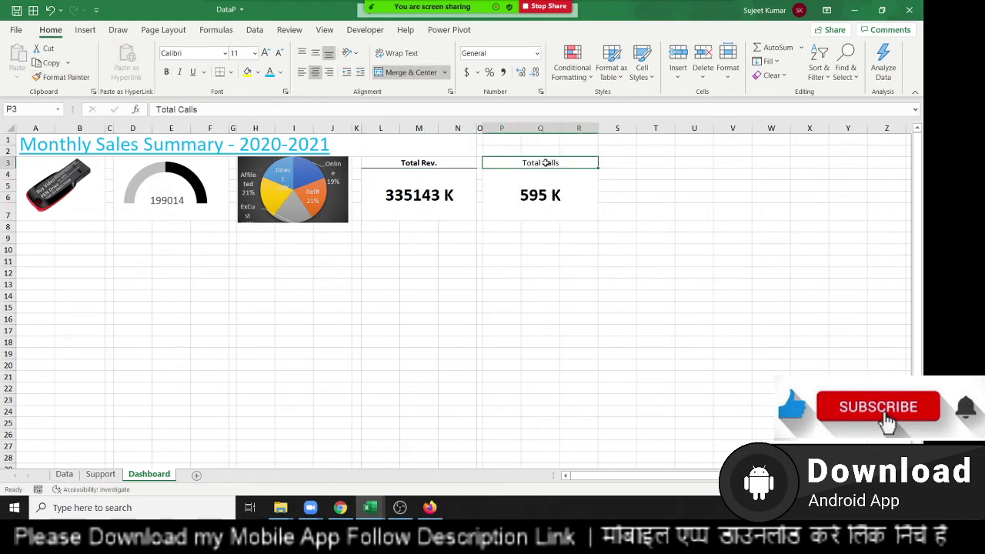
pyautogui.hotkey('ctrl', 'b')
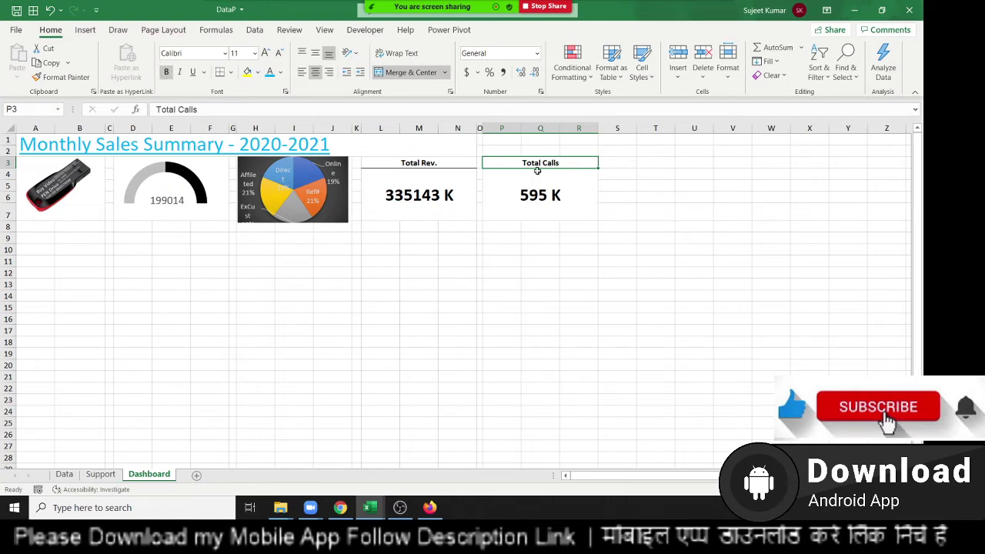
pyautogui.click(632, 163)
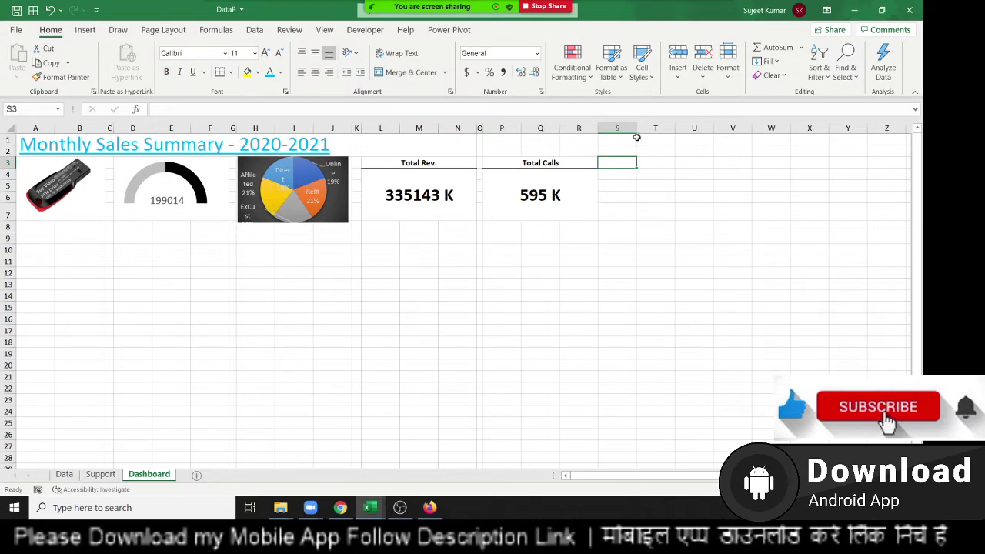
# Step: Narrow column S to a spacer and merge T3:V3 with the heading 'Sales Per Calles'
pyautogui.moveTo(636, 130); pyautogui.dragTo(605, 130)
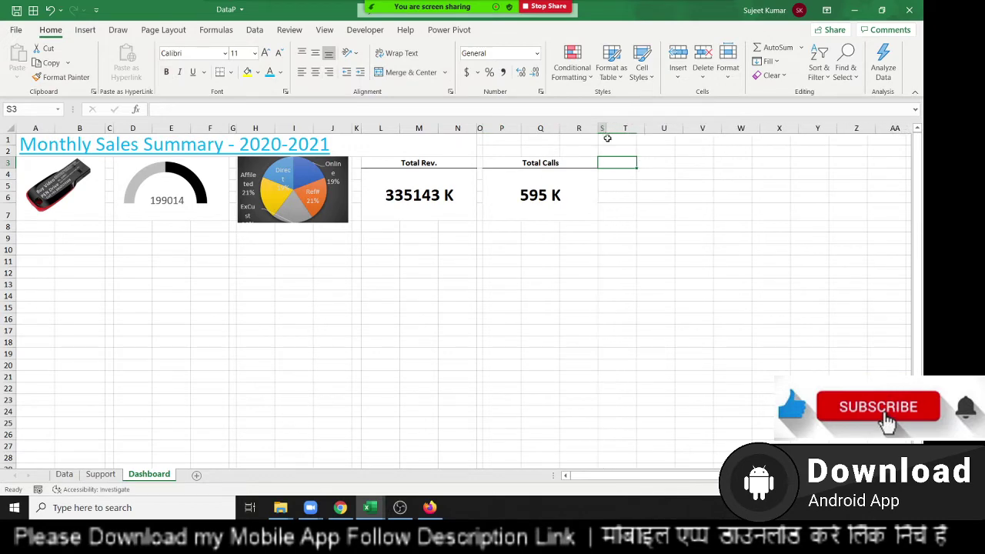
pyautogui.moveTo(638, 164); pyautogui.dragTo(695, 169)
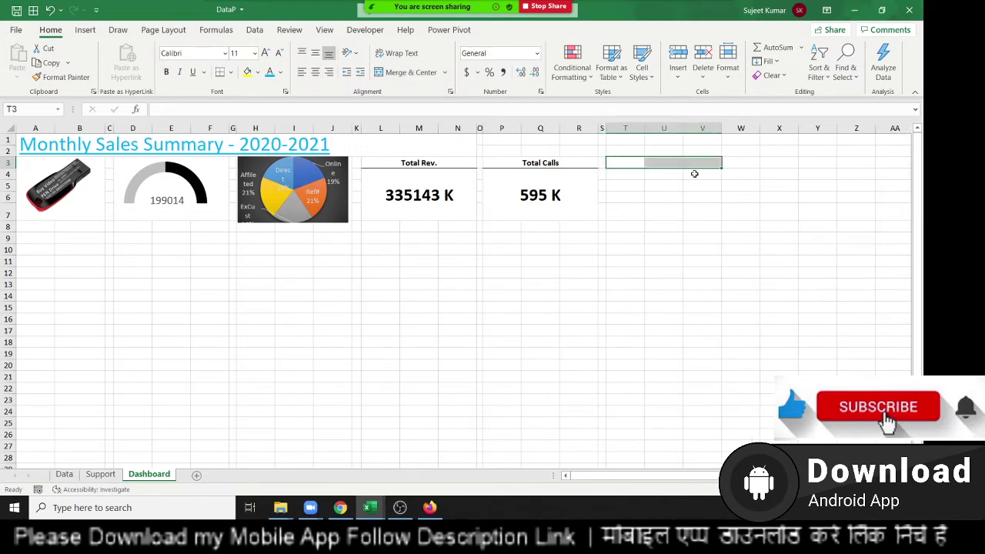
pyautogui.click(407, 72)
pyautogui.click(702, 197)
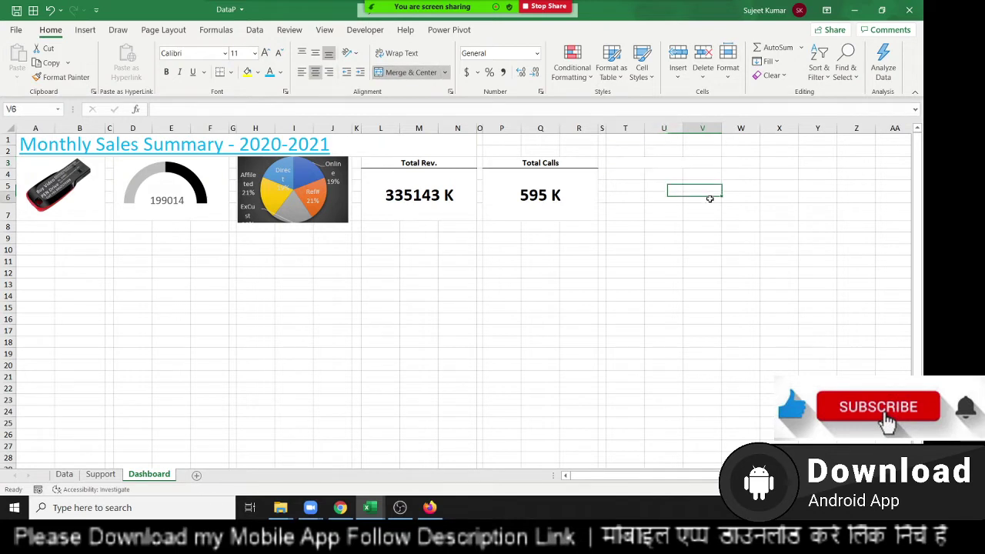
pyautogui.click(660, 169)
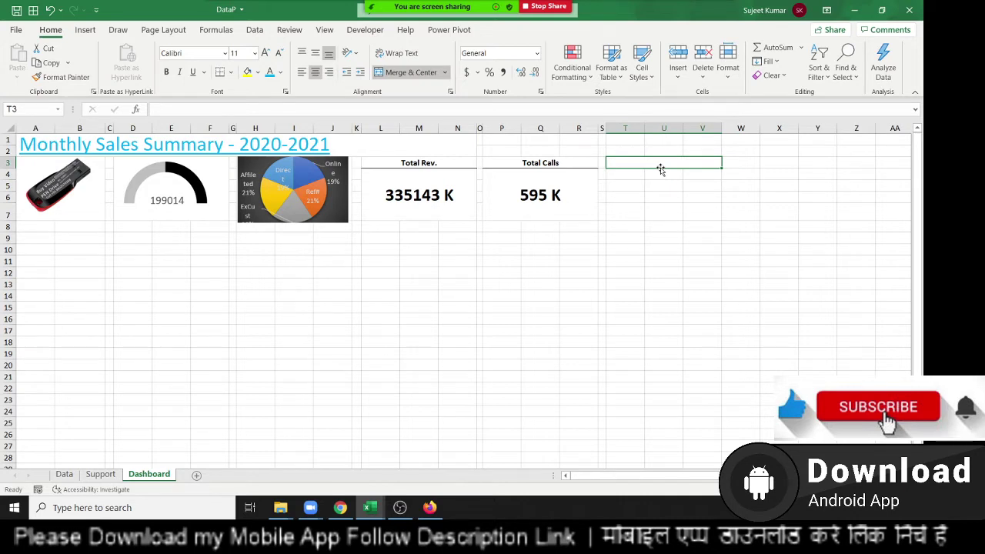
pyautogui.write('Sales ')
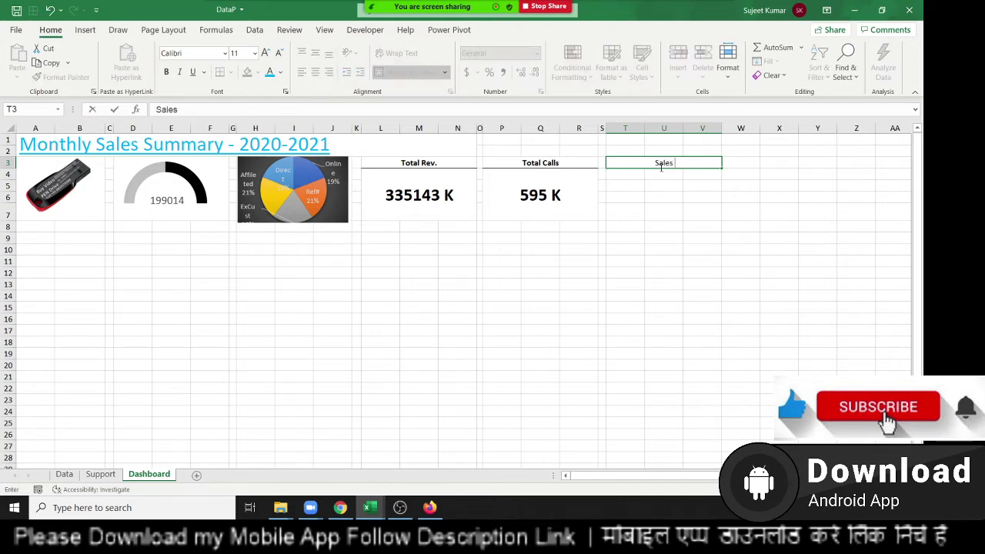
pyautogui.write('Per Call')
pyautogui.write('es')
pyautogui.press('Return')
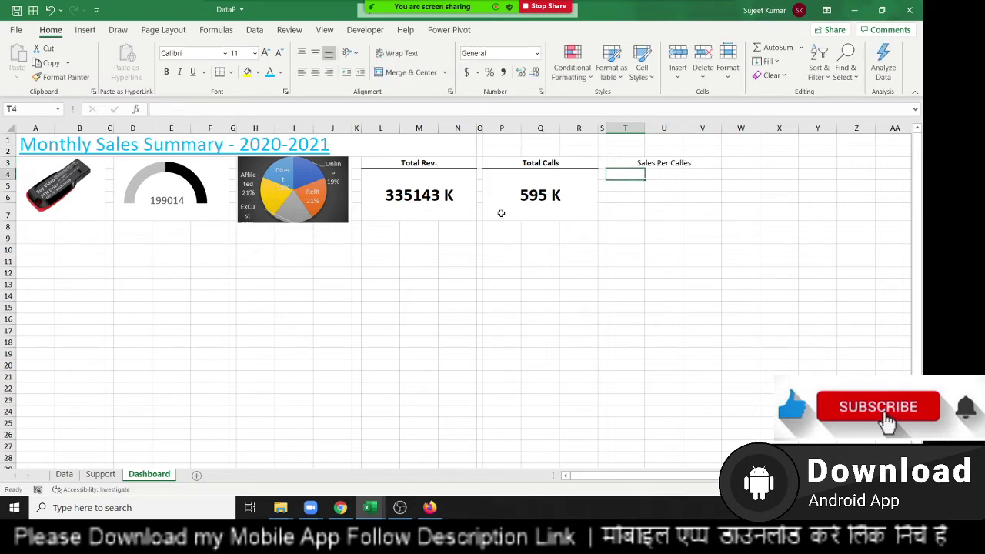
# Step: Merge T4:V7 into one empty value box beneath the heading
pyautogui.click(461, 205)
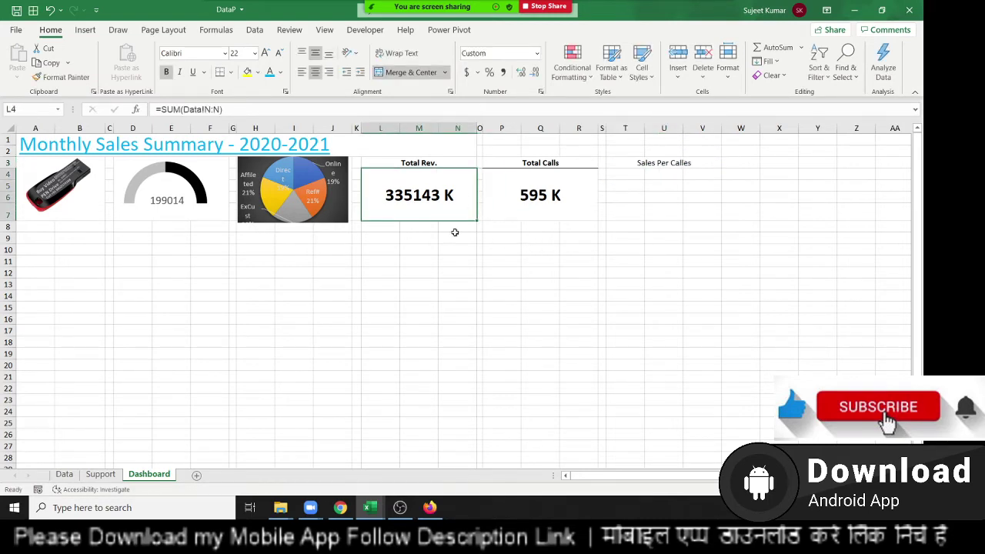
pyautogui.click(519, 207)
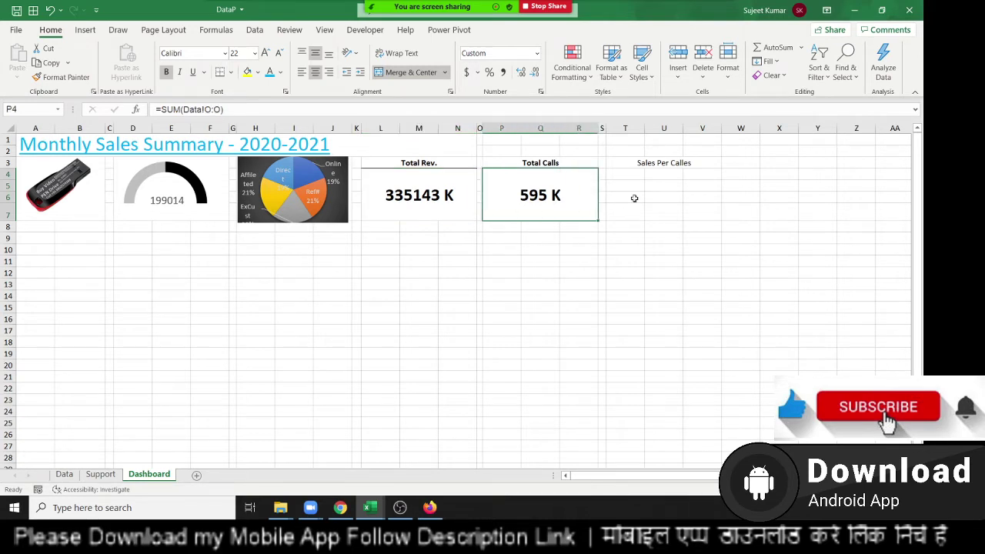
pyautogui.moveTo(636, 176); pyautogui.dragTo(695, 174)
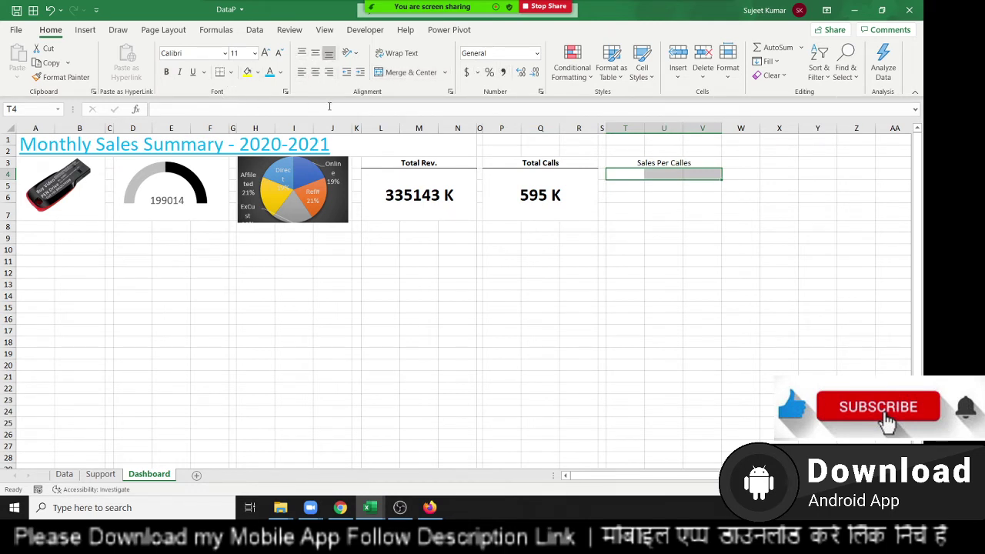
pyautogui.click(390, 74)
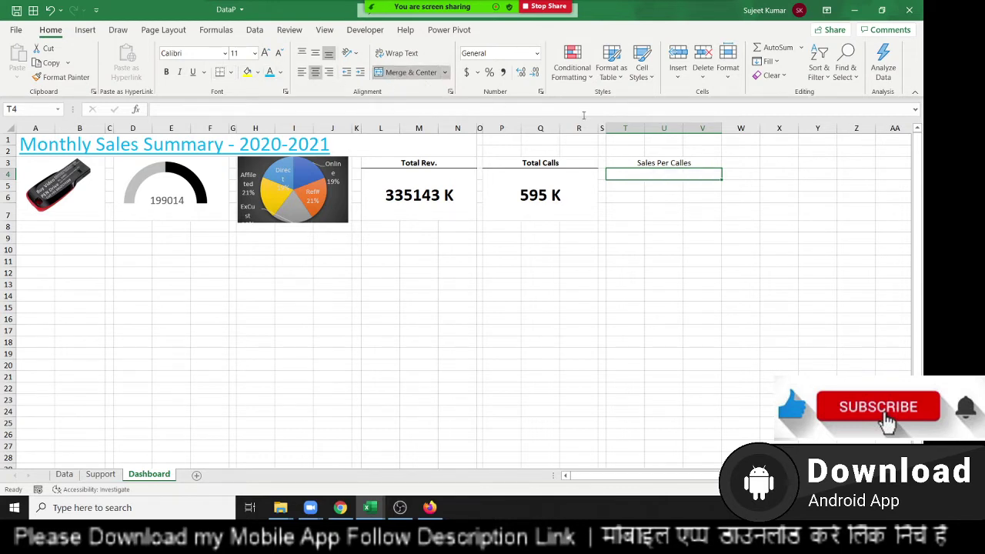
pyautogui.click(668, 165)
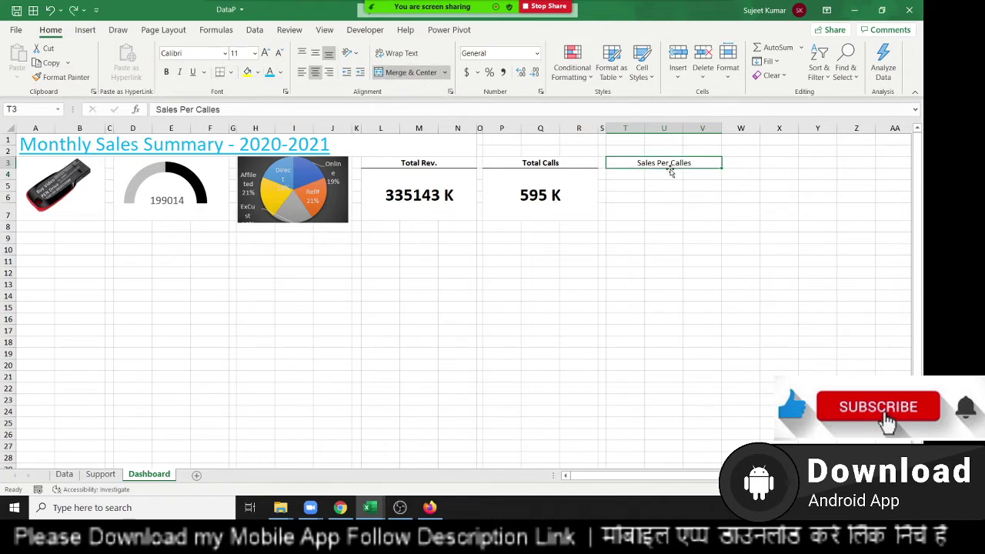
pyautogui.moveTo(637, 173); pyautogui.dragTo(695, 214)
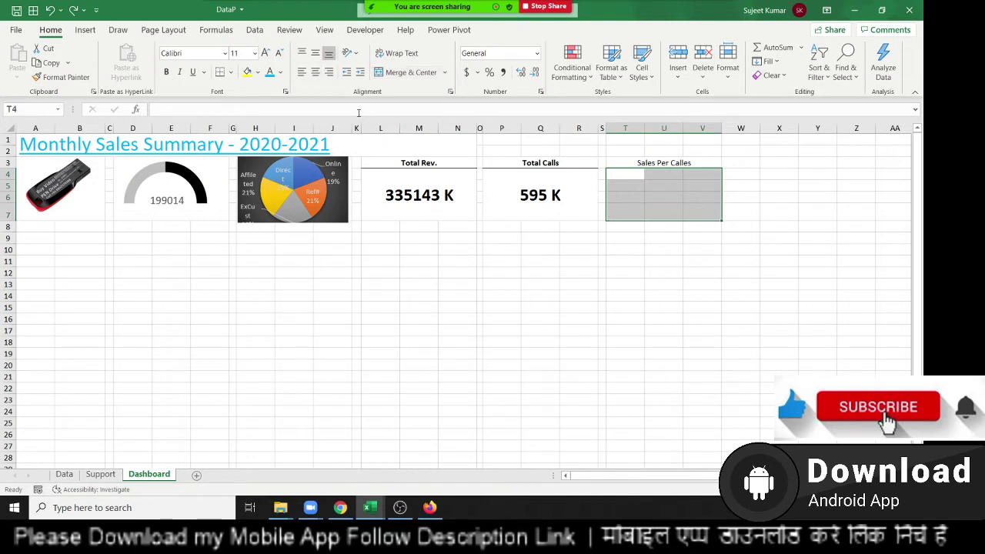
pyautogui.click(405, 72)
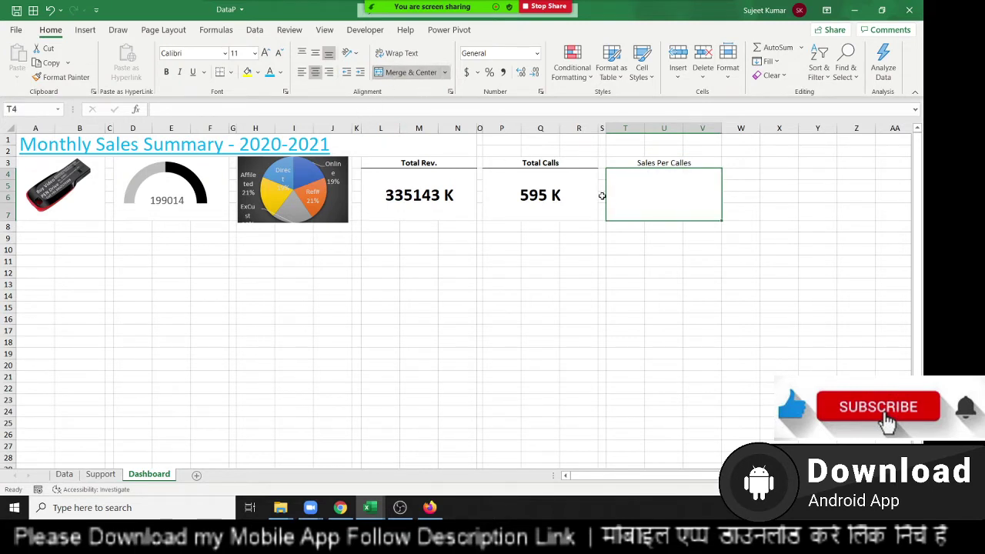
# Step: Enter a formula in T4 dividing Total Rev. (L4) by Total Calls (P4)
pyautogui.write('=')
pyautogui.click(602, 195)
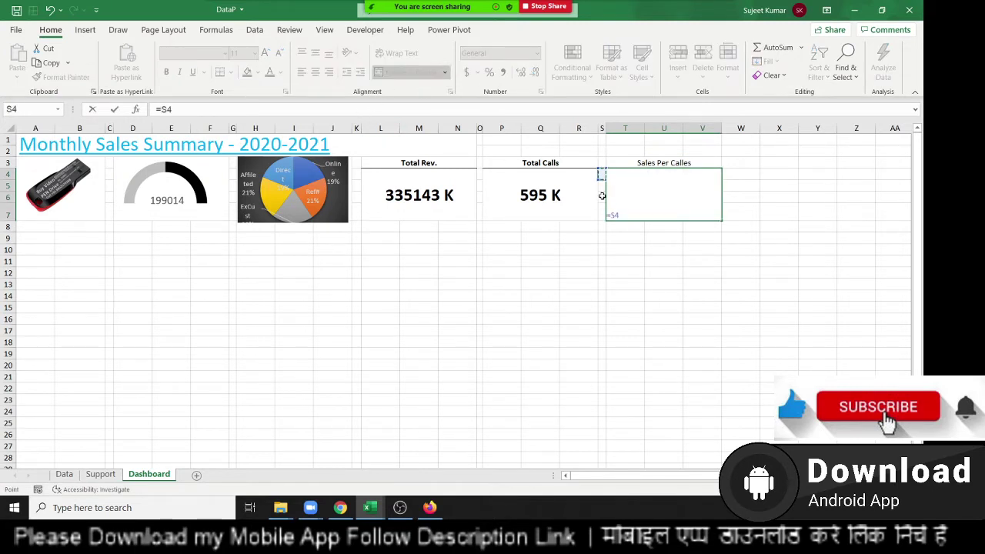
pyautogui.press('Left')
pyautogui.press('Left')
pyautogui.press('Left')
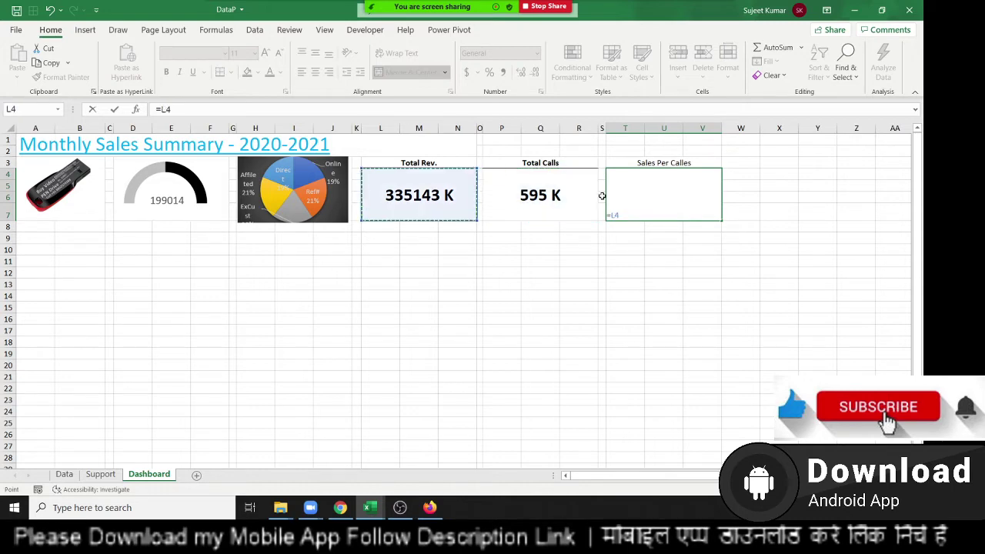
pyautogui.write('/')
pyautogui.click(602, 195)
pyautogui.press('Left')
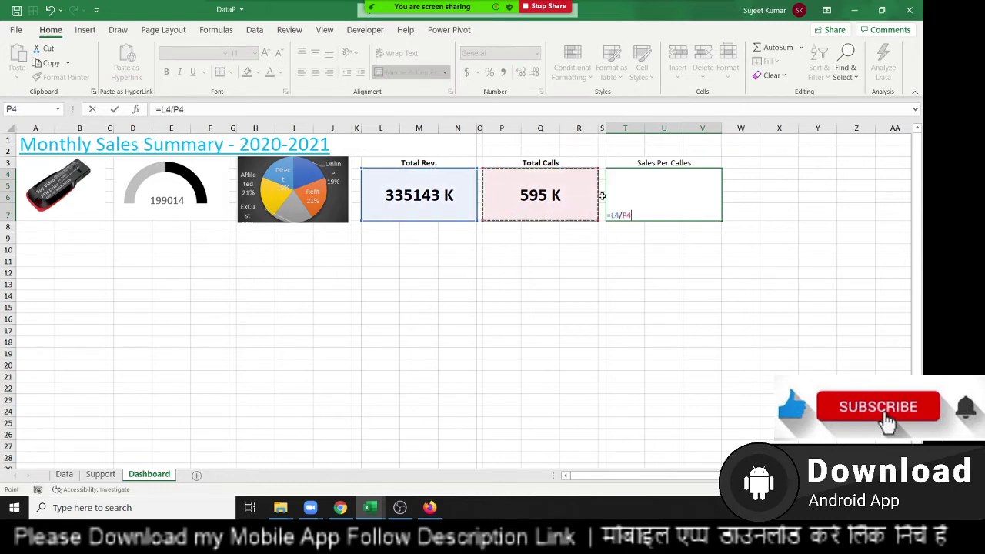
pyautogui.press('Return')
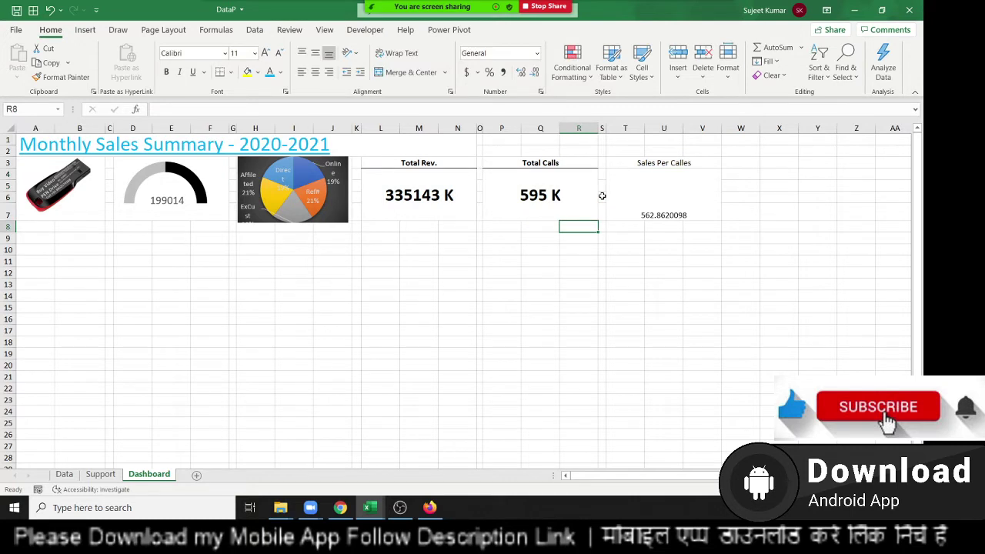
# Step: Wrap the formula as =ROUND(L4/P4,0) so it shows 563
pyautogui.click(638, 198)
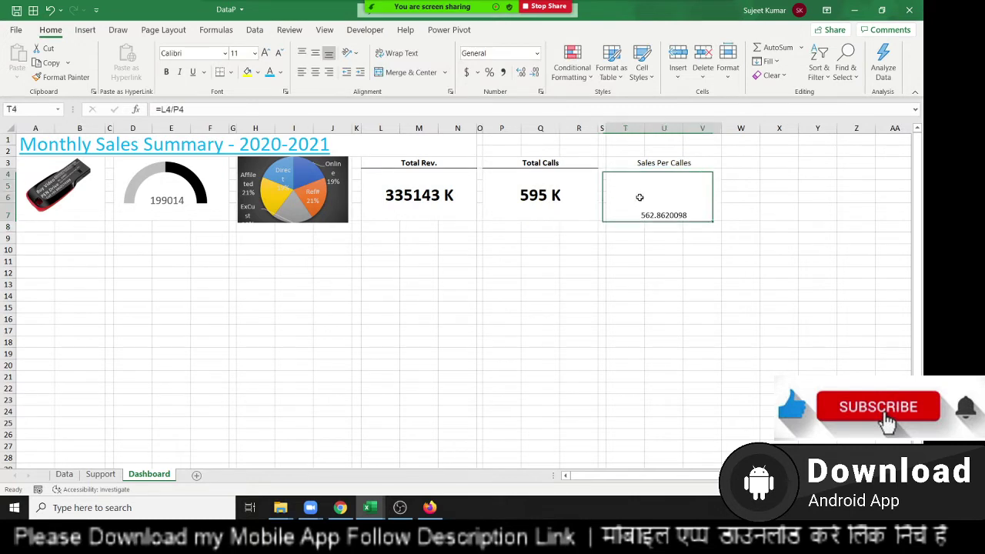
pyautogui.click(578, 197)
pyautogui.click(641, 210)
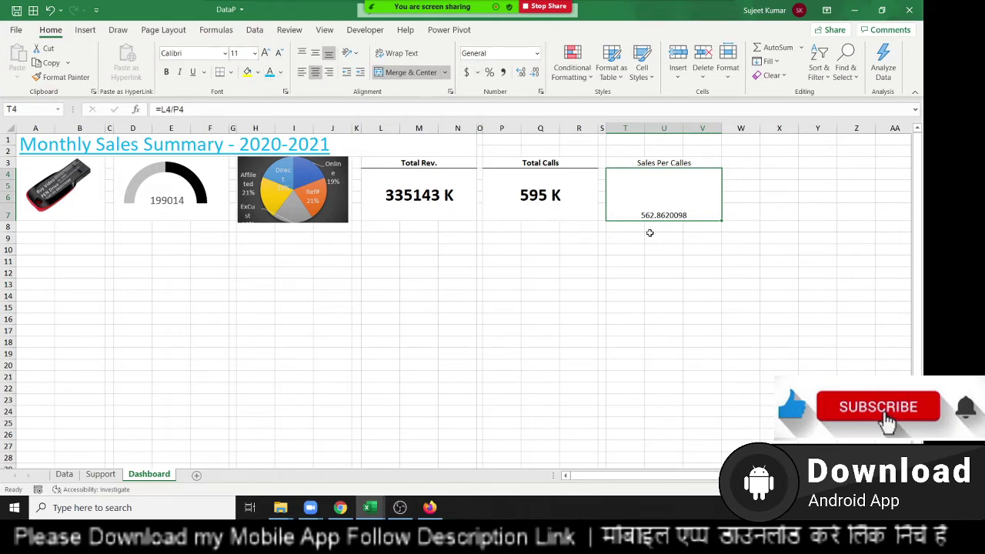
pyautogui.click(171, 110)
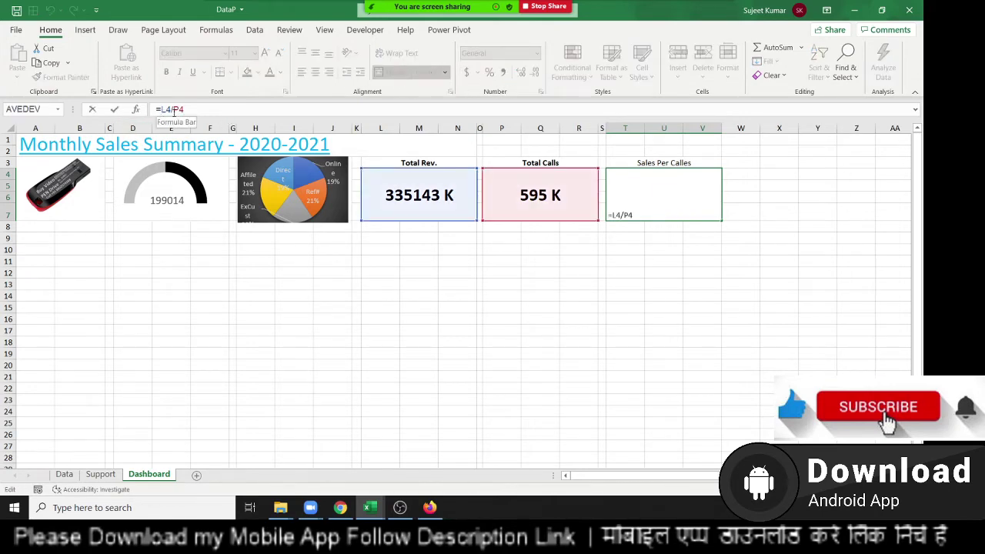
pyautogui.write('roun')
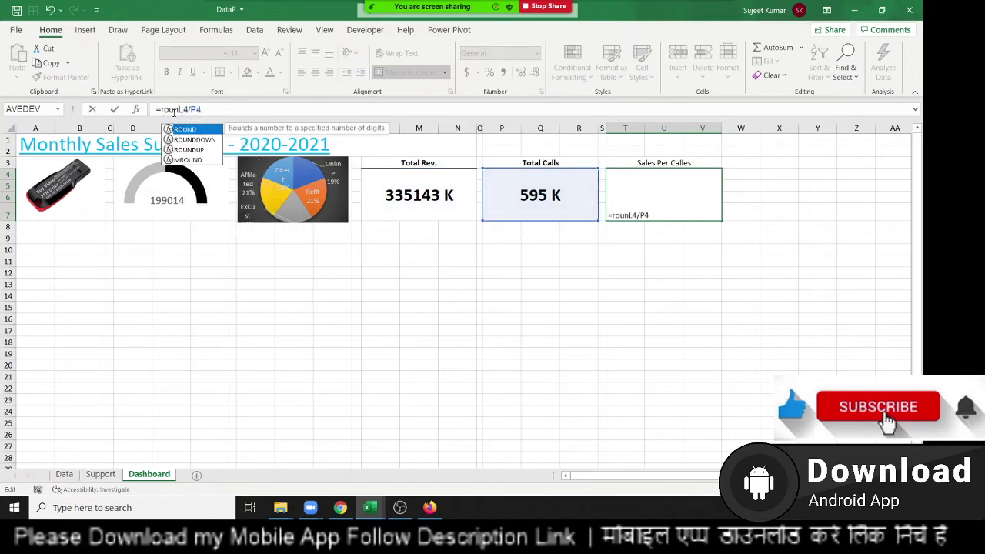
pyautogui.press('Tab')
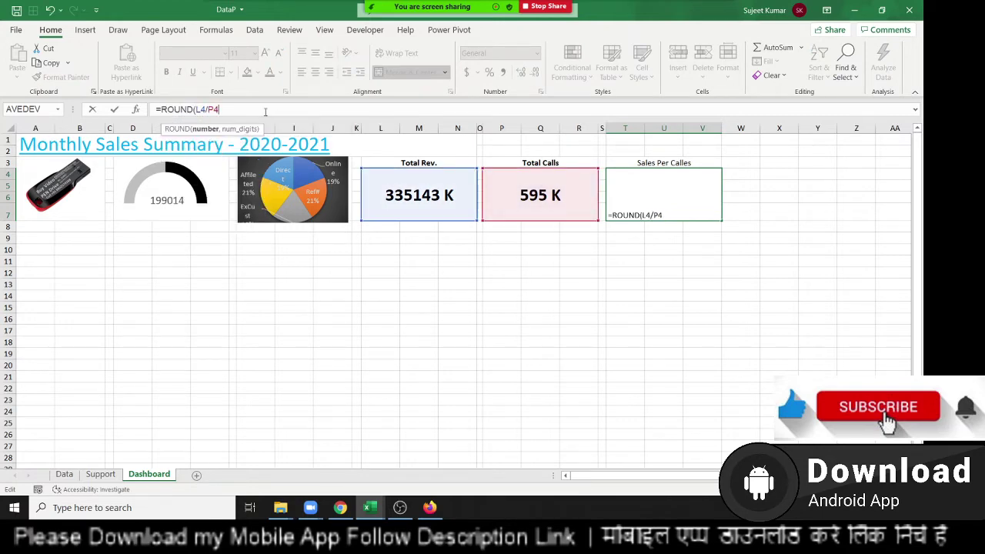
pyautogui.write(',0')
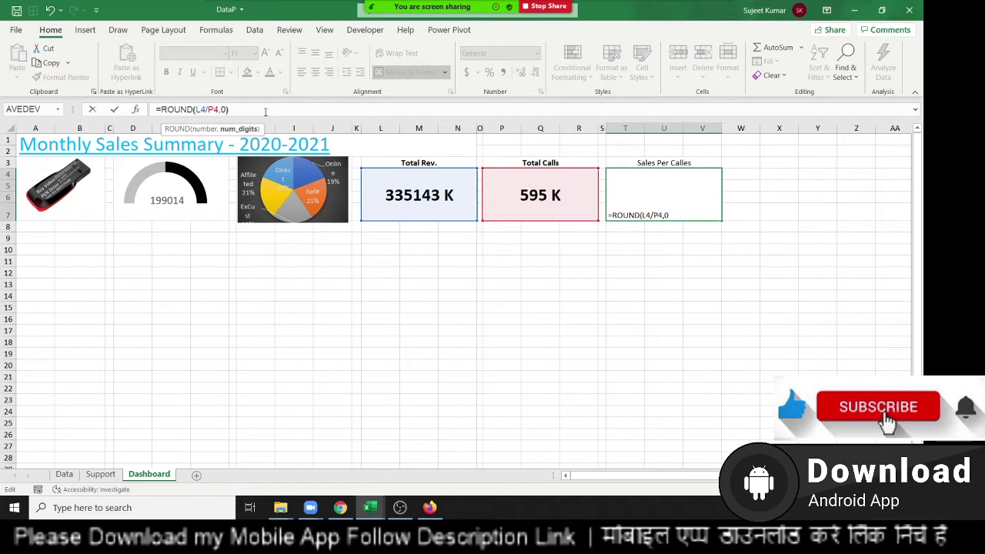
pyautogui.press('Return')
# Step: Make 563 bold, middle-aligned and 26 pt, and bold the Sales Per Calles header
pyautogui.press('Up')
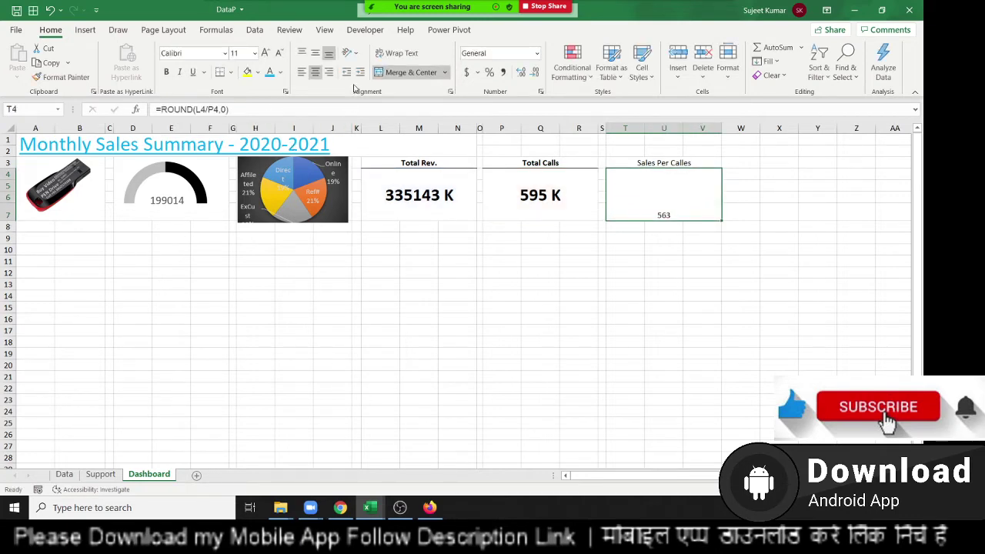
pyautogui.click(315, 53)
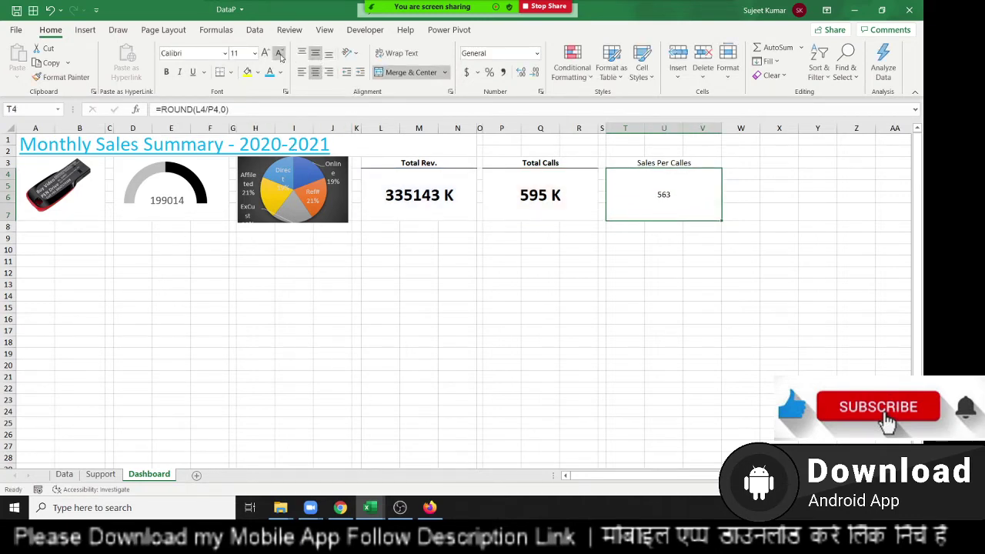
pyautogui.click(166, 71)
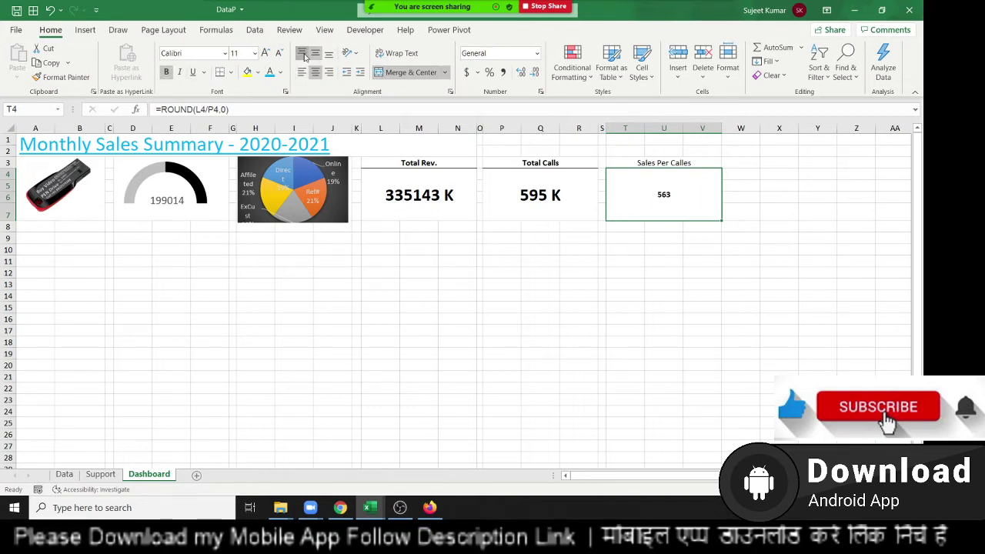
pyautogui.click(302, 53)
pyautogui.click(316, 53)
pyautogui.click(265, 53)
pyautogui.click(265, 53)
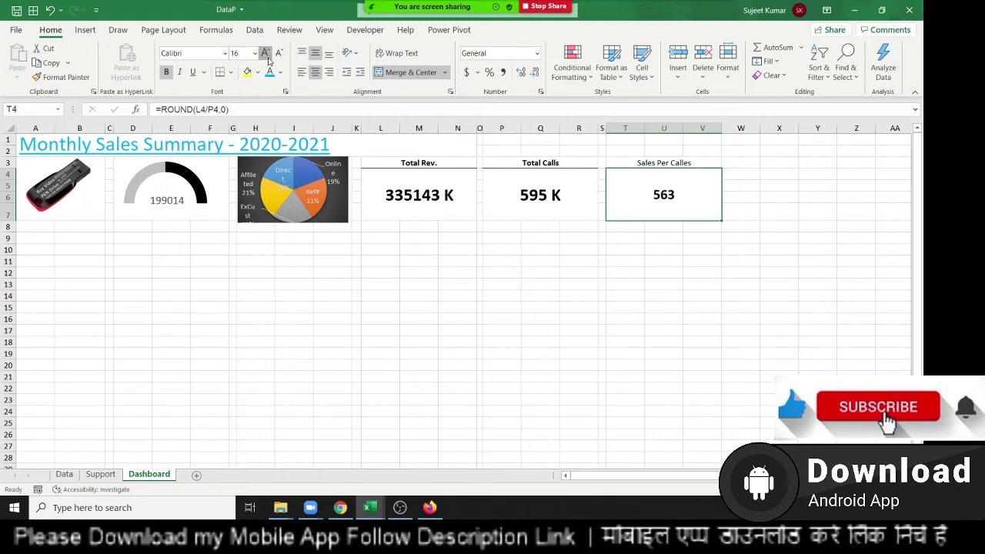
pyautogui.click(265, 53)
pyautogui.click(265, 53)
pyautogui.click(651, 157)
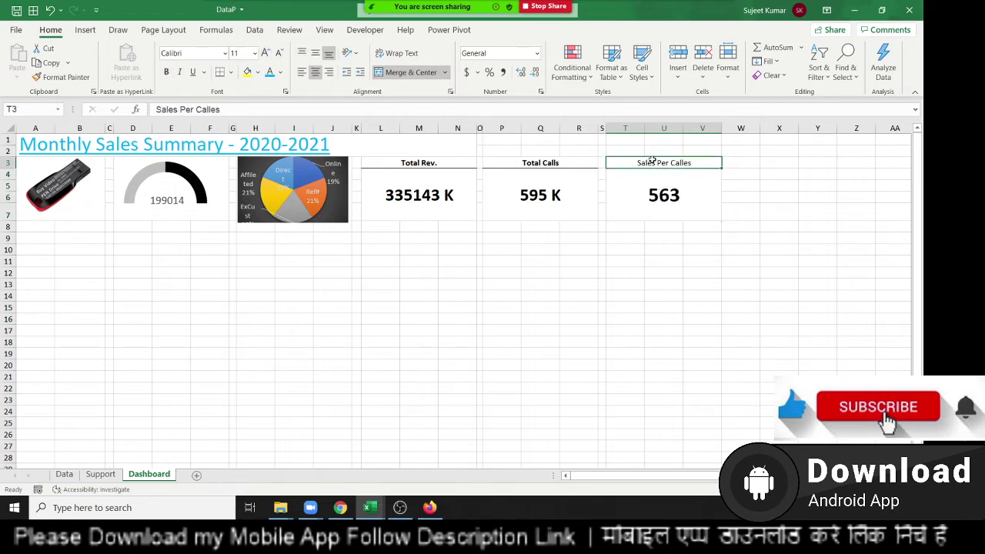
pyautogui.hotkey('ctrl', 'b')
# Step: Underline the Sales Per Calles header
pyautogui.click(591, 260)
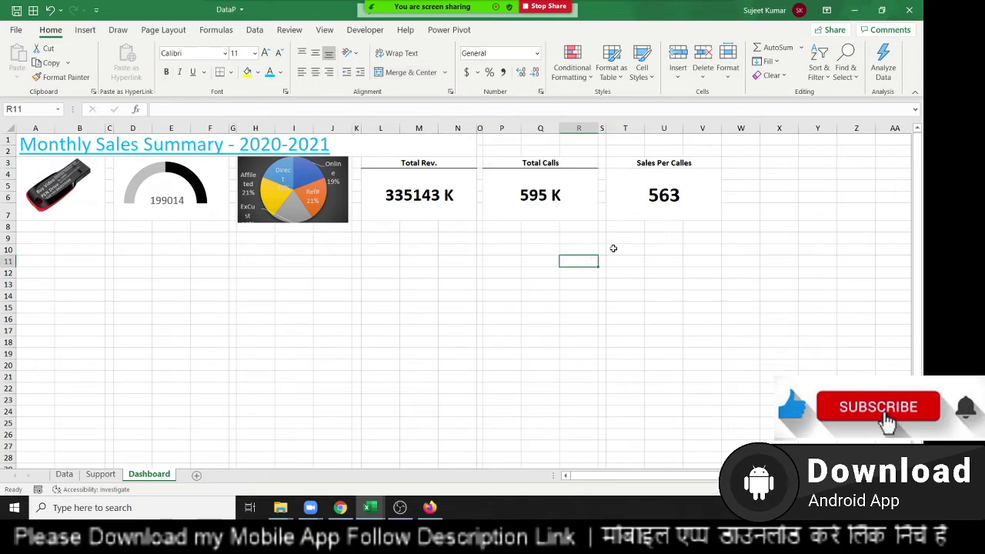
pyautogui.click(645, 164)
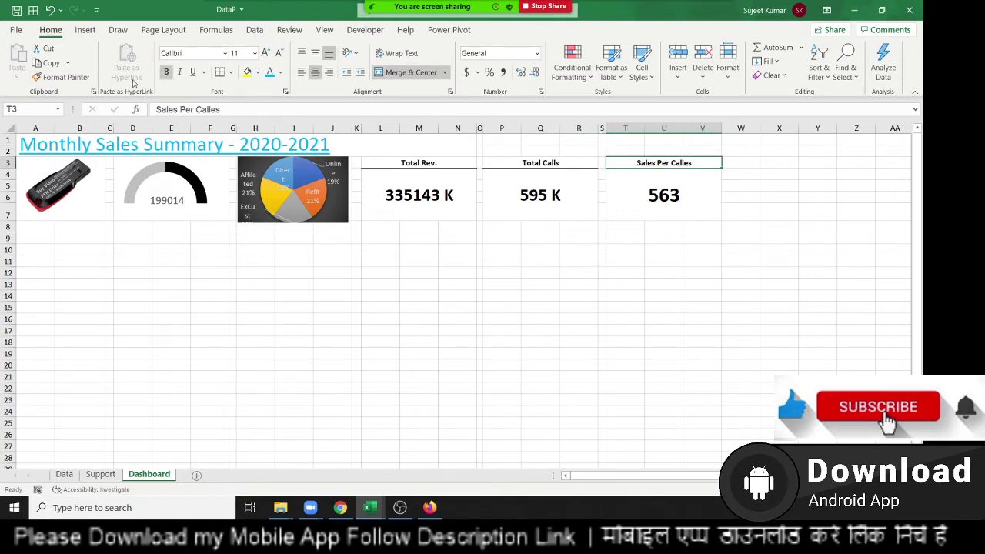
pyautogui.click(194, 73)
pyautogui.click(551, 308)
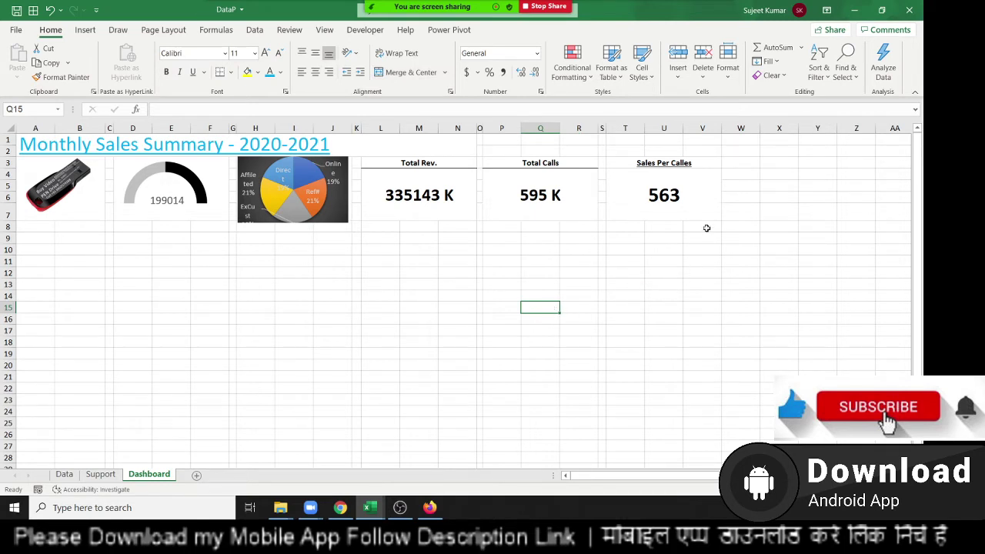
# Step: Replace General with a custom # "Rev" format so T4 shows 563 Rev
pyautogui.click(679, 210)
pyautogui.rightClick(691, 206)
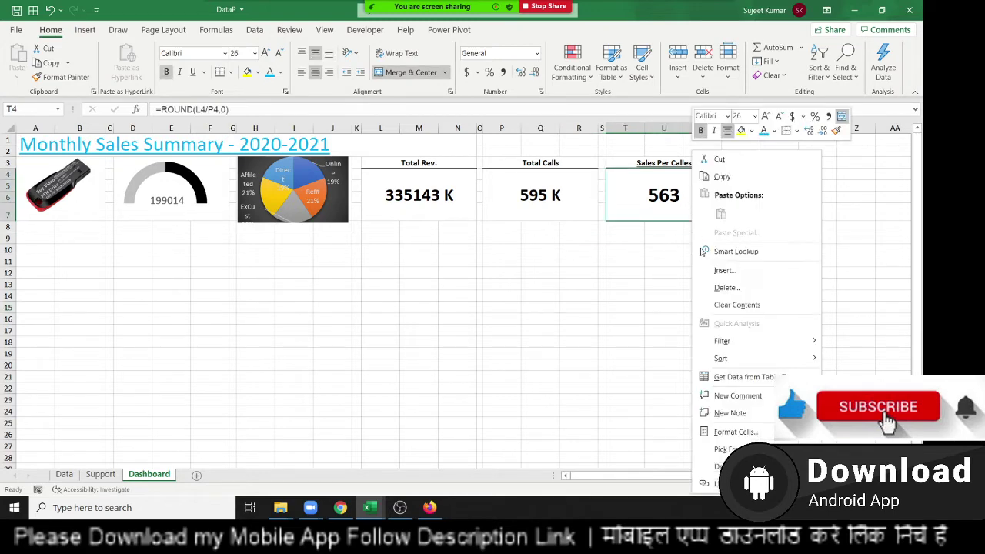
pyautogui.click(752, 432)
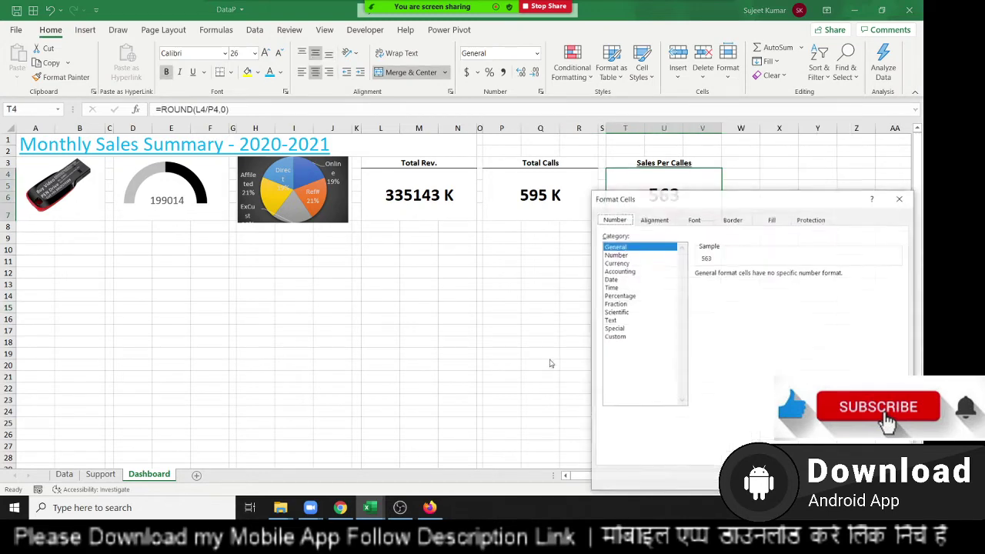
pyautogui.click(615, 336)
pyautogui.doubleClick(726, 284)
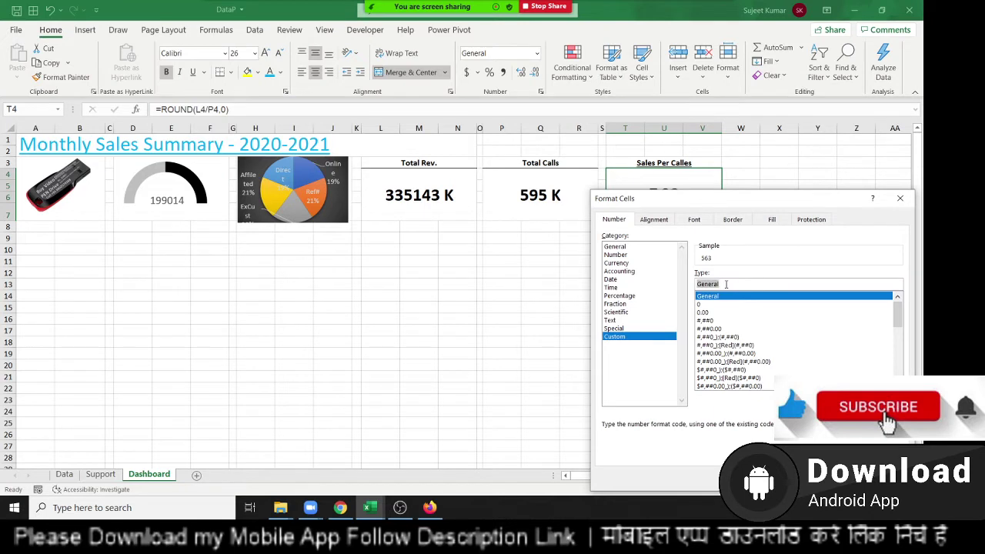
pyautogui.write('# "Rev')
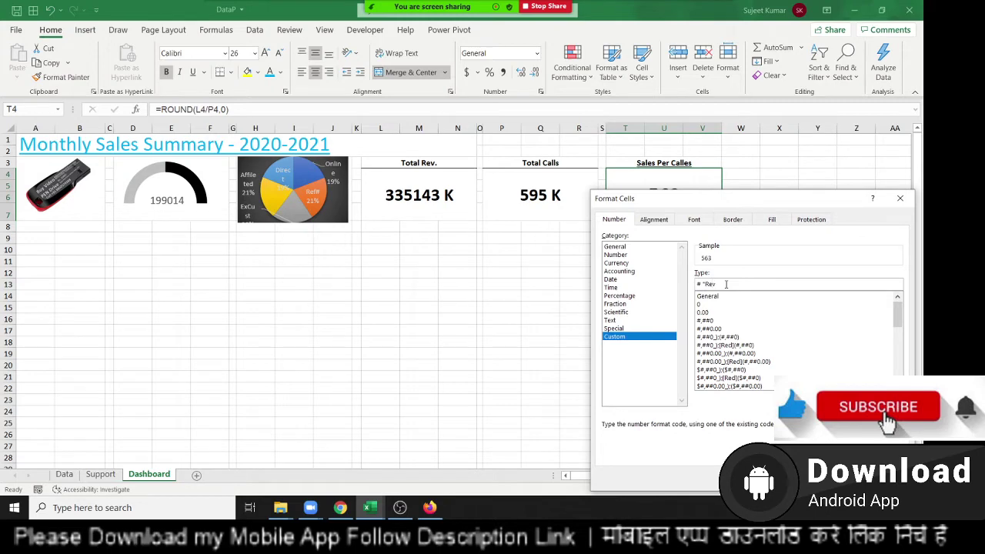
pyautogui.press('Return')
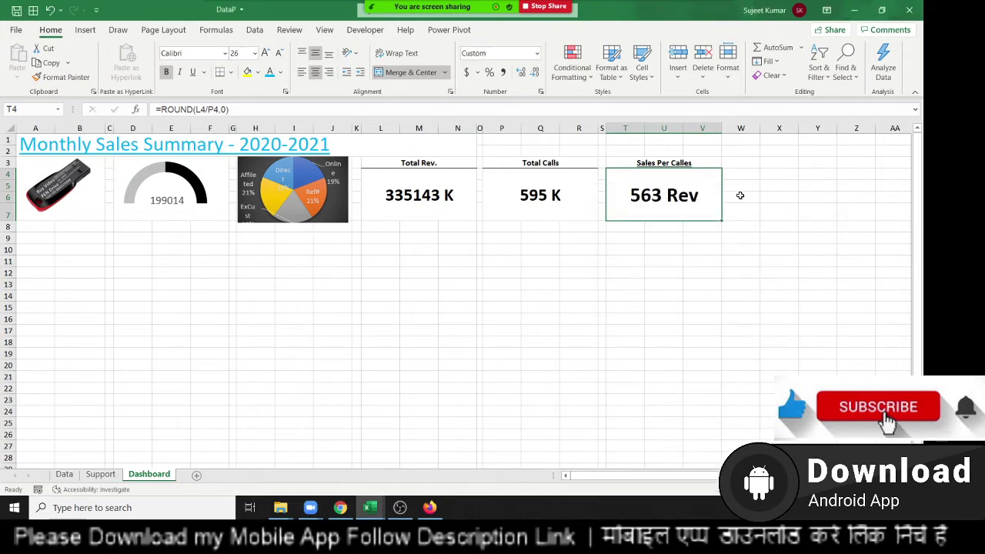
# Step: Merge W3:Y3 and copy the 'Sales Per Calles' header from T3 into it
pyautogui.moveTo(756, 166); pyautogui.dragTo(805, 167)
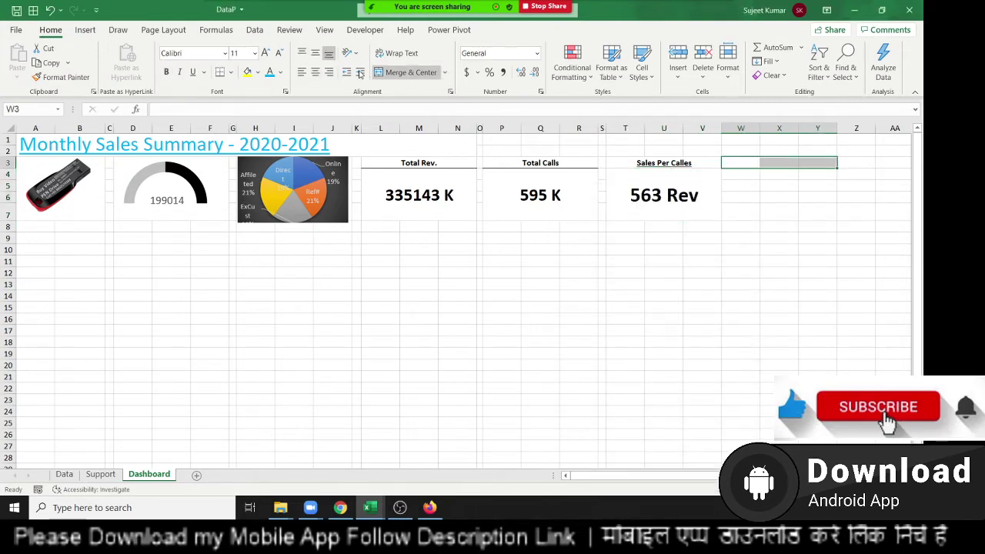
pyautogui.click(411, 71)
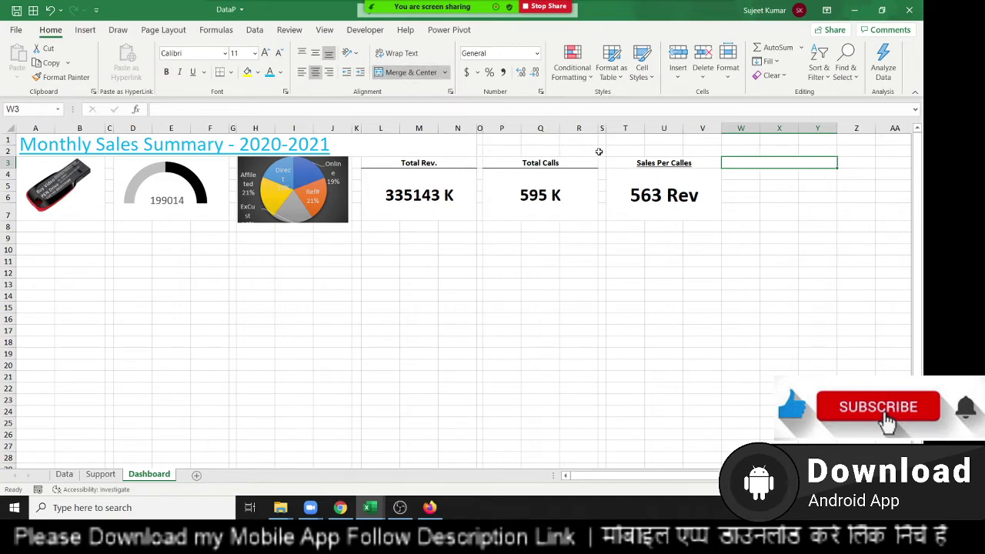
pyautogui.write('Sales')
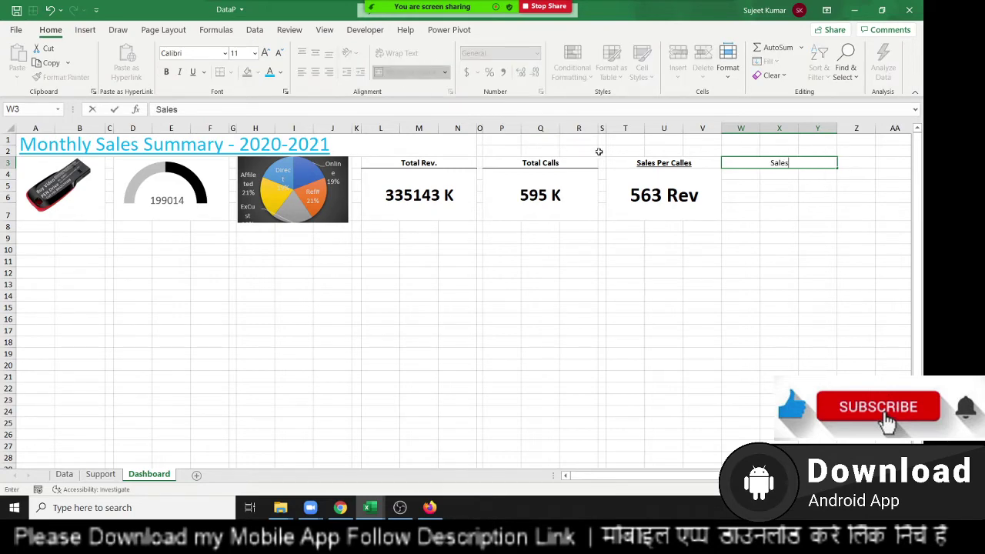
pyautogui.press('BackSpace')
pyautogui.press('BackSpace')
pyautogui.press('BackSpace')
pyautogui.press('BackSpace')
pyautogui.press('BackSpace')
pyautogui.write('Q')
pyautogui.write('ty Sa')
pyautogui.press('BackSpace')
pyautogui.press('BackSpace')
pyautogui.press('BackSpace')
pyautogui.press('BackSpace')
pyautogui.press('BackSpace')
pyautogui.press('BackSpace')
pyautogui.press('Escape')
pyautogui.click(682, 161)
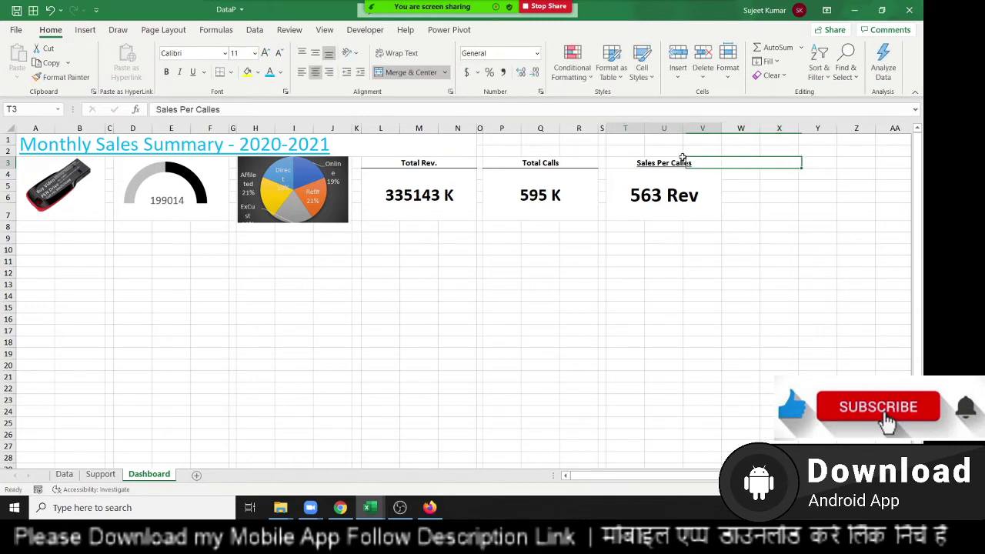
pyautogui.moveTo(723, 165); pyautogui.dragTo(837, 166)
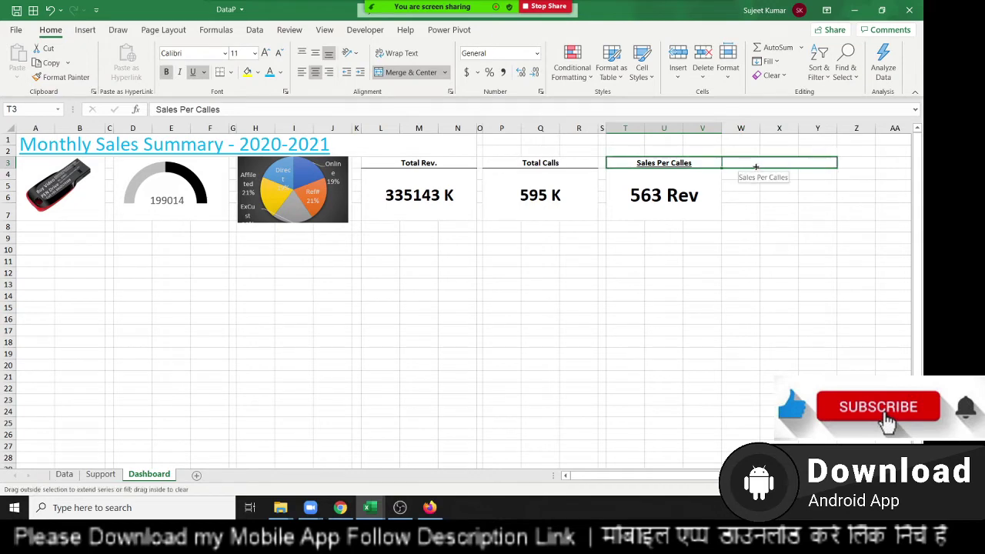
# Step: Merge W4:Y7 into one cell and begin a =SUM( formula there
pyautogui.click(699, 196)
pyautogui.moveTo(741, 176); pyautogui.dragTo(817, 207)
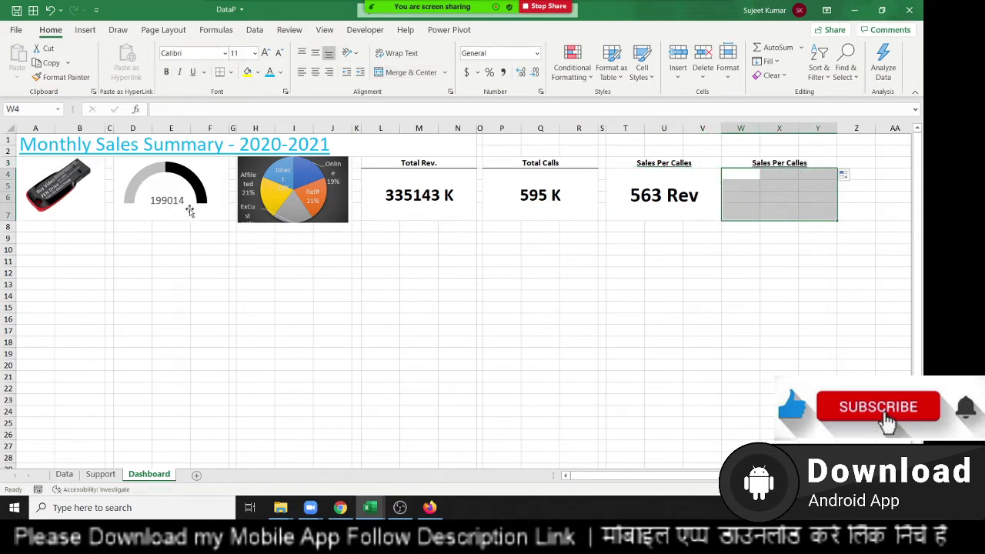
pyautogui.click(409, 71)
pyautogui.write('=SUM(')
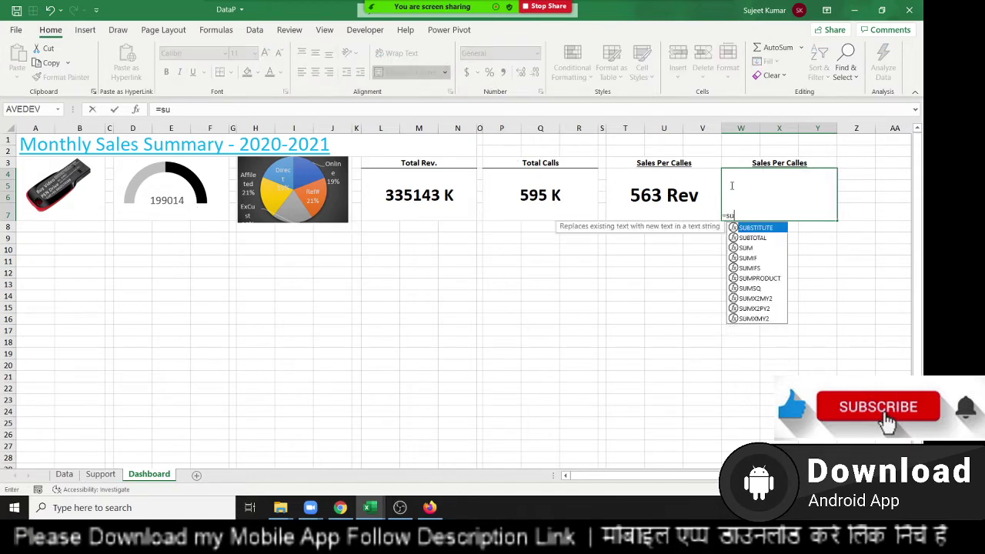
# Step: Complete W4's formula as =SUM(Data!J:J)/P4
pyautogui.click(65, 474)
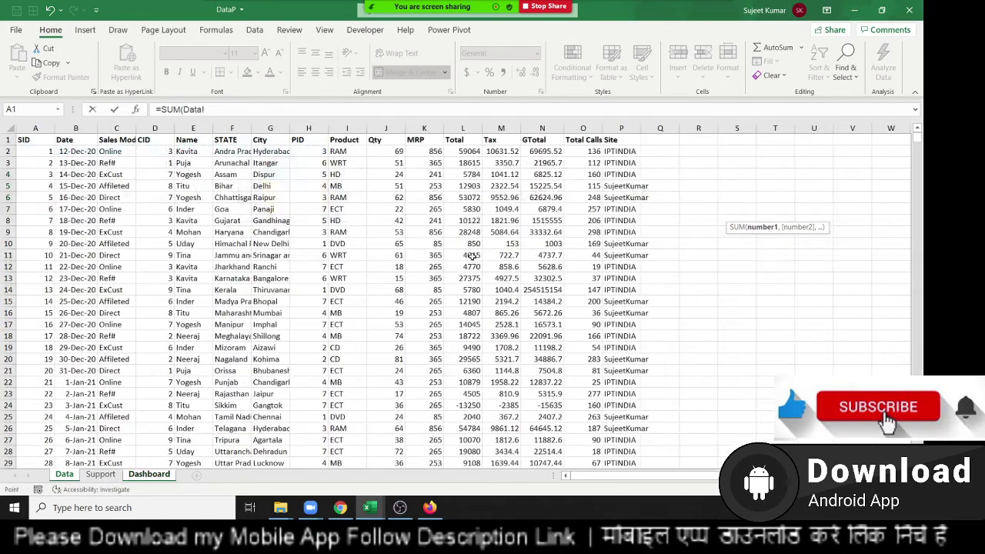
pyautogui.click(386, 127)
pyautogui.press('Return')
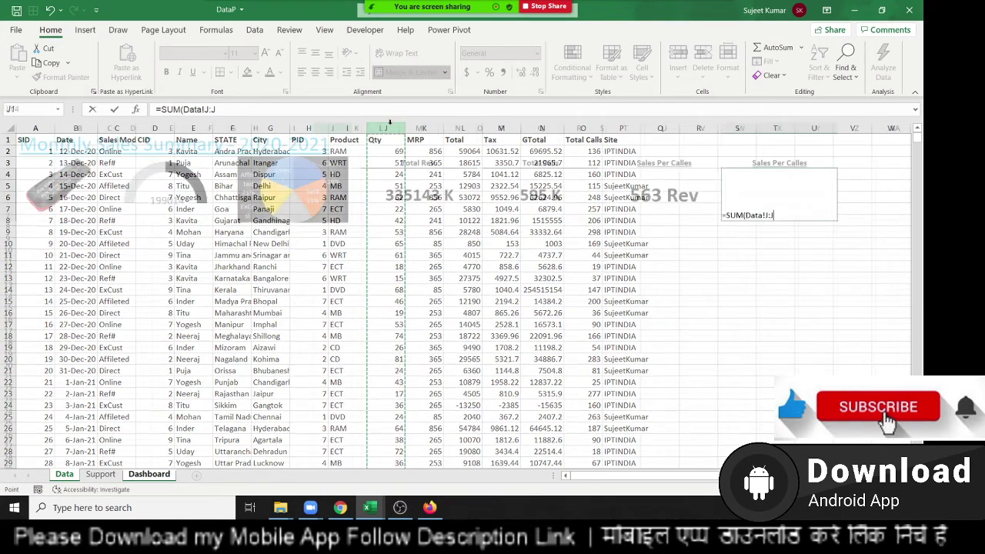
pyautogui.press('F2')
pyautogui.write('/')
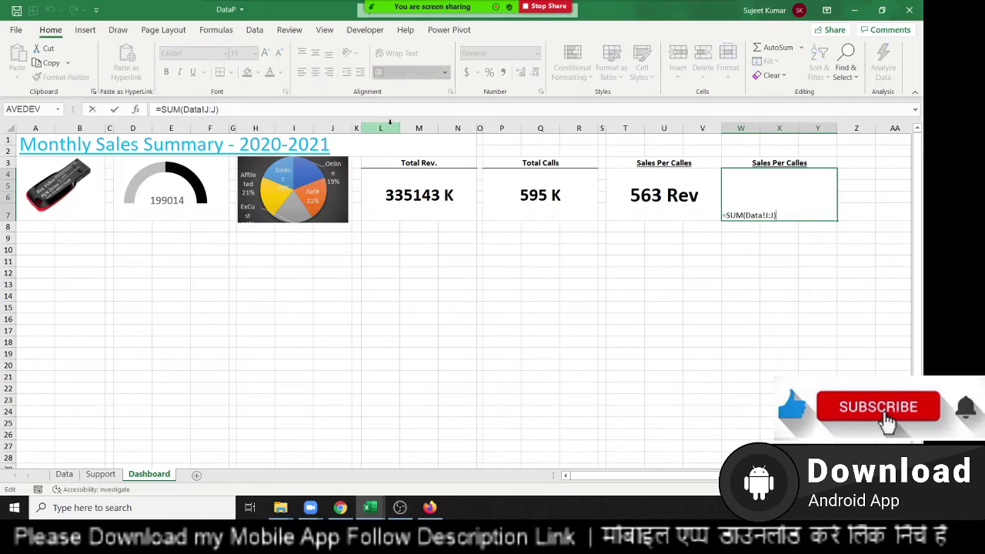
pyautogui.click(538, 201)
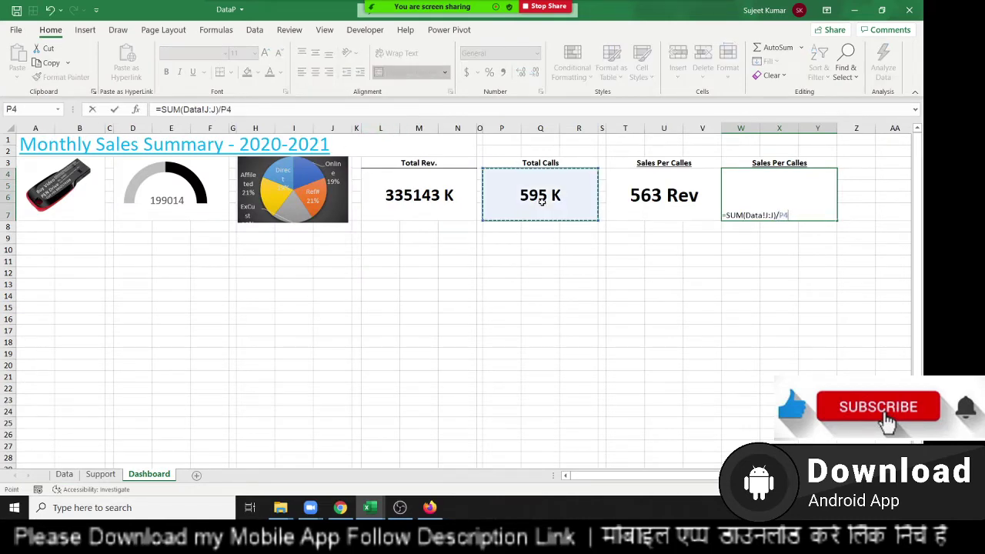
pyautogui.press('Return')
pyautogui.press('Up')
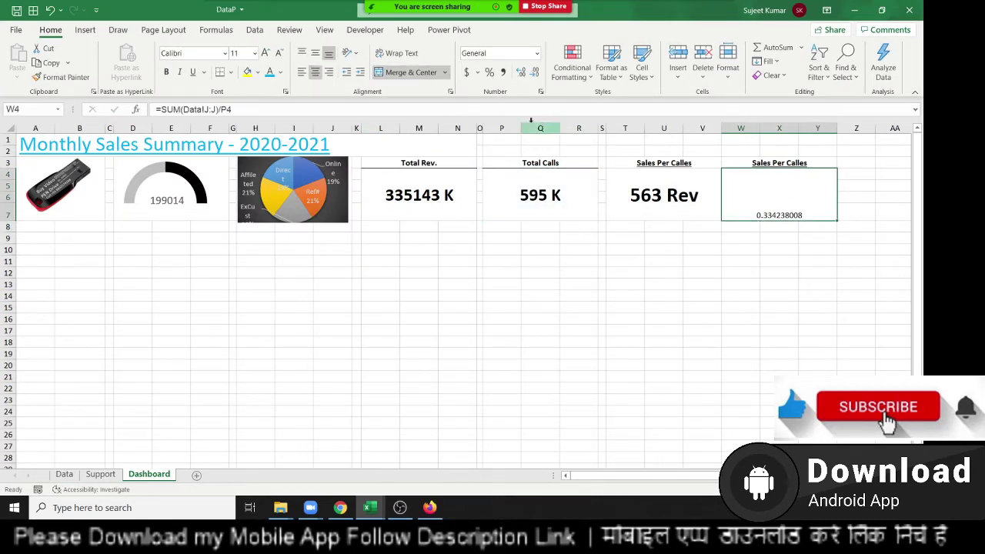
# Step: Format W4 as Number with two decimals (0.33), vertically centred, bold, 18 pt
pyautogui.click(535, 75)
pyautogui.click(537, 75)
pyautogui.click(536, 75)
pyautogui.click(536, 74)
pyautogui.click(536, 74)
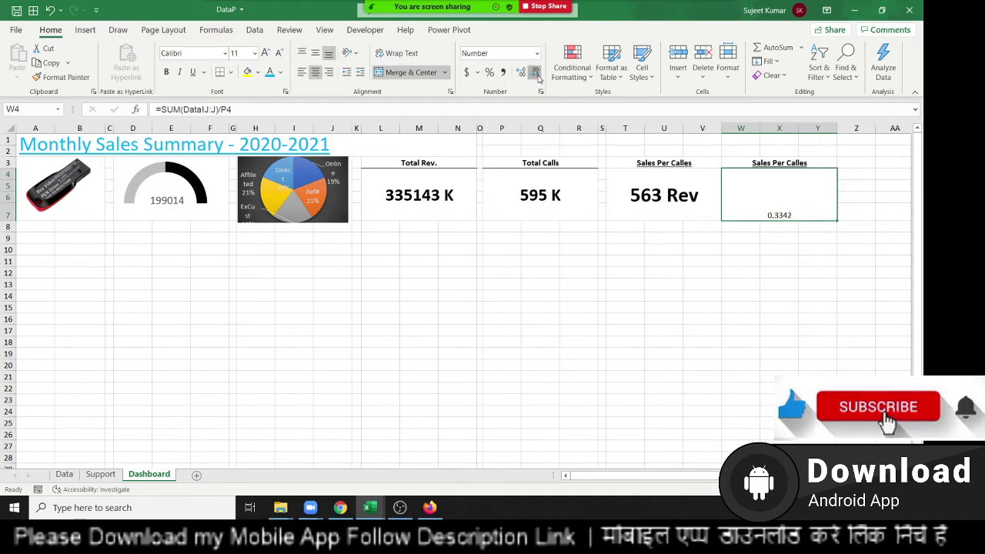
pyautogui.click(537, 75)
pyautogui.click(536, 75)
pyautogui.click(315, 54)
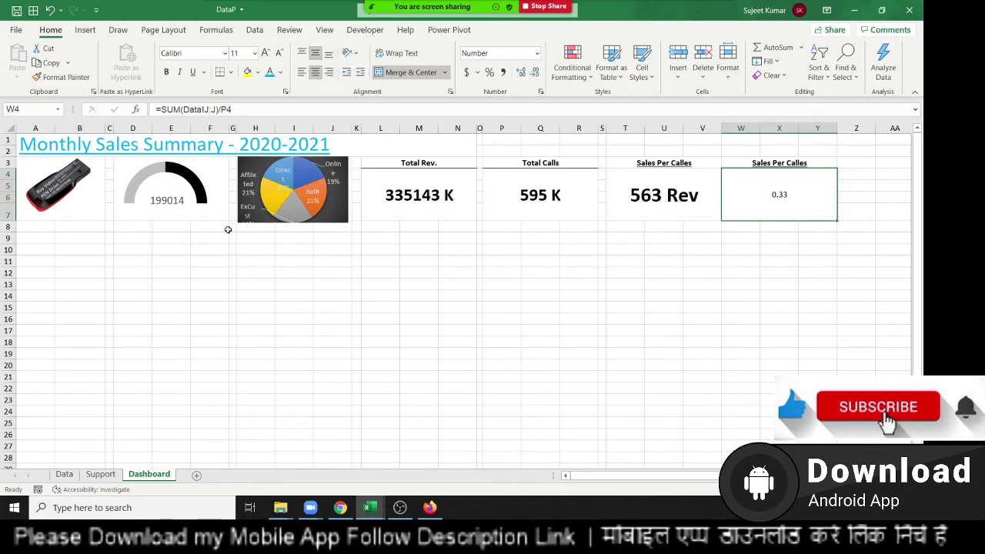
pyautogui.click(166, 73)
pyautogui.click(266, 53)
pyautogui.click(265, 53)
pyautogui.click(266, 53)
pyautogui.click(265, 53)
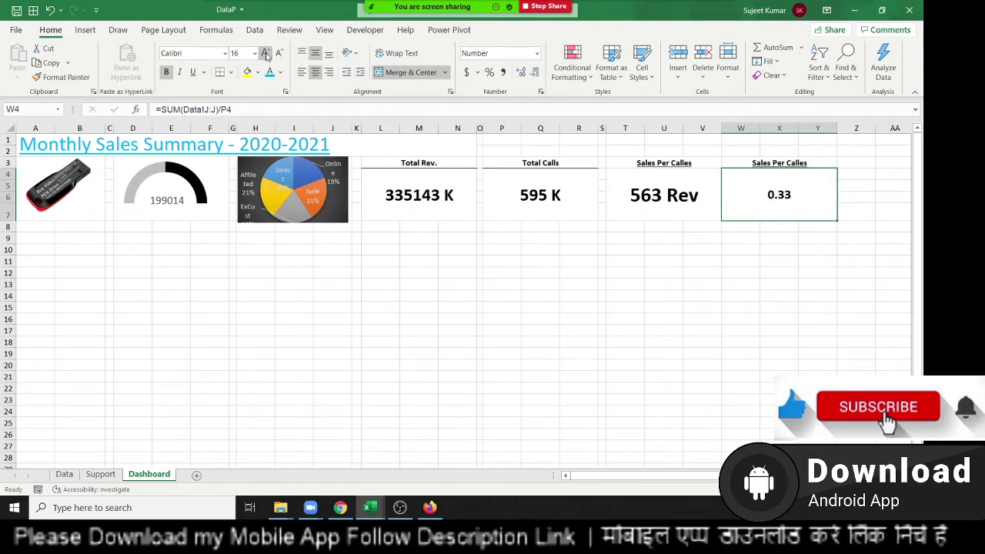
pyautogui.rightClick(741, 192)
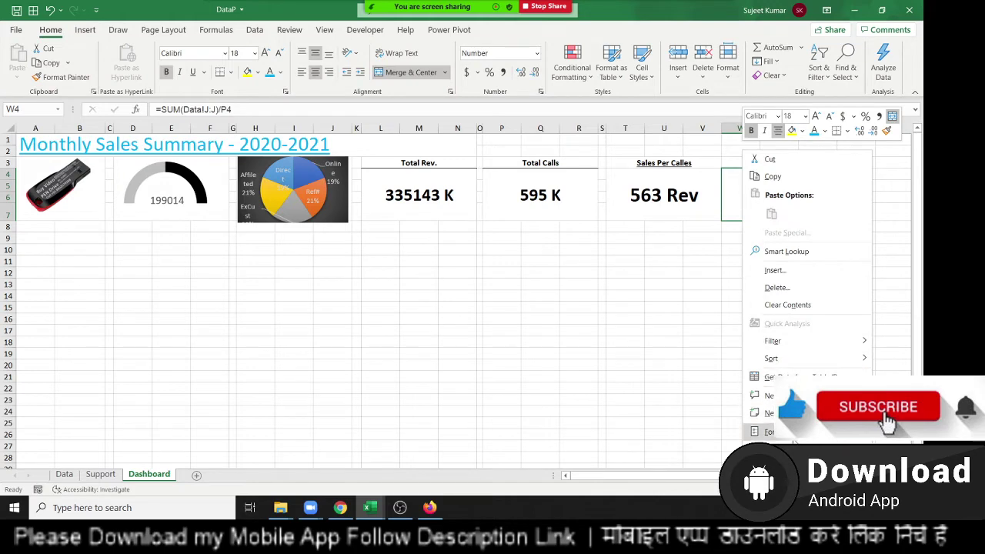
pyautogui.click(745, 414)
pyautogui.click(624, 337)
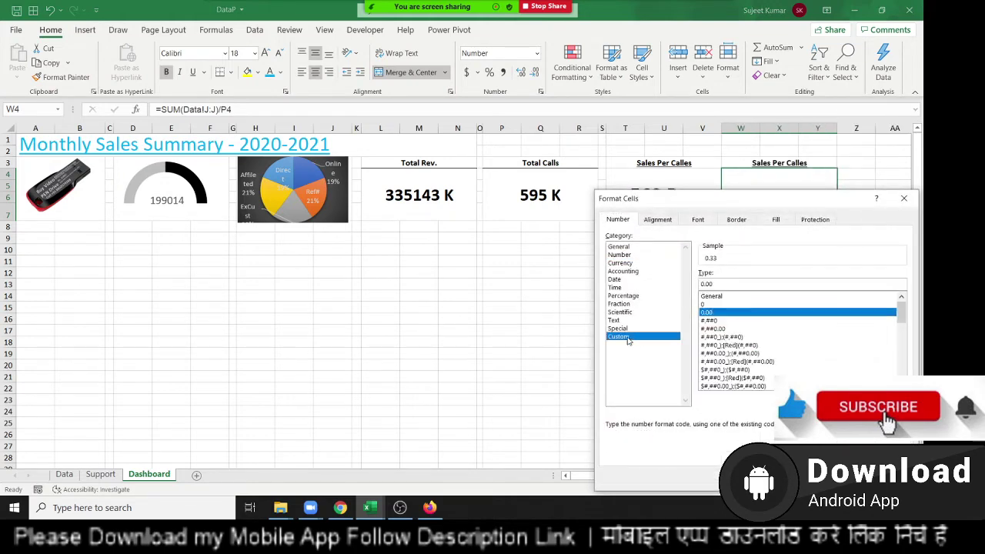
pyautogui.moveTo(715, 283); pyautogui.dragTo(701, 284)
pyautogui.press('End')
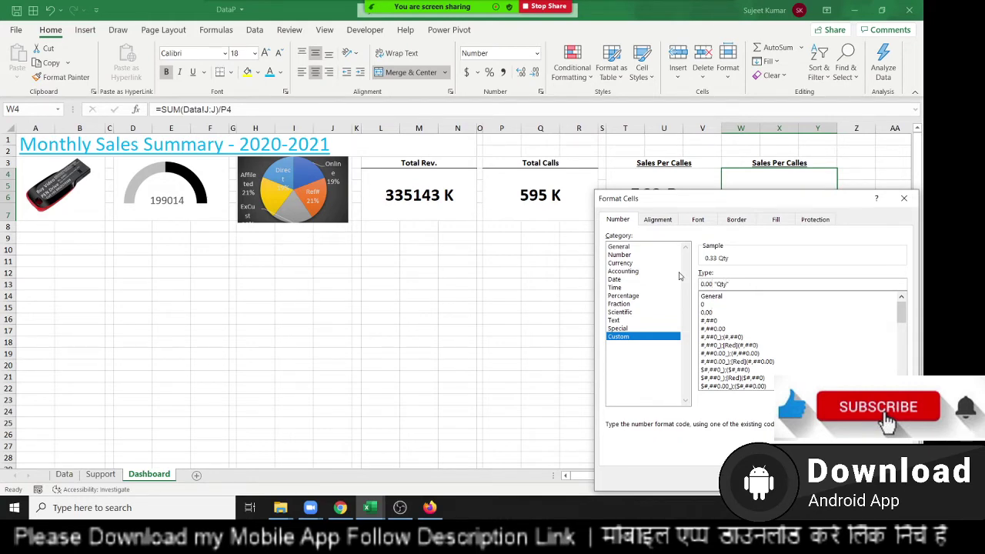
pyautogui.press('Return')
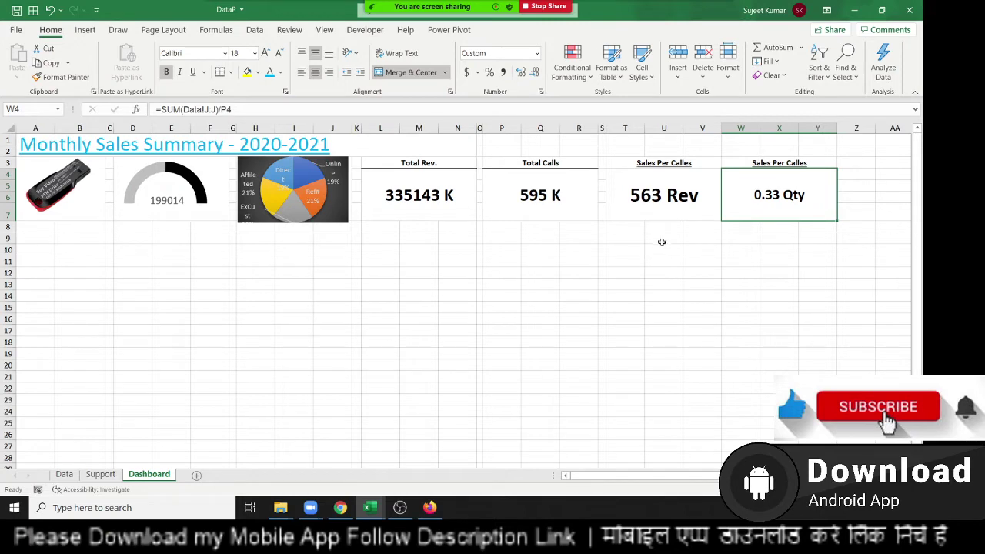
pyautogui.click(665, 218)
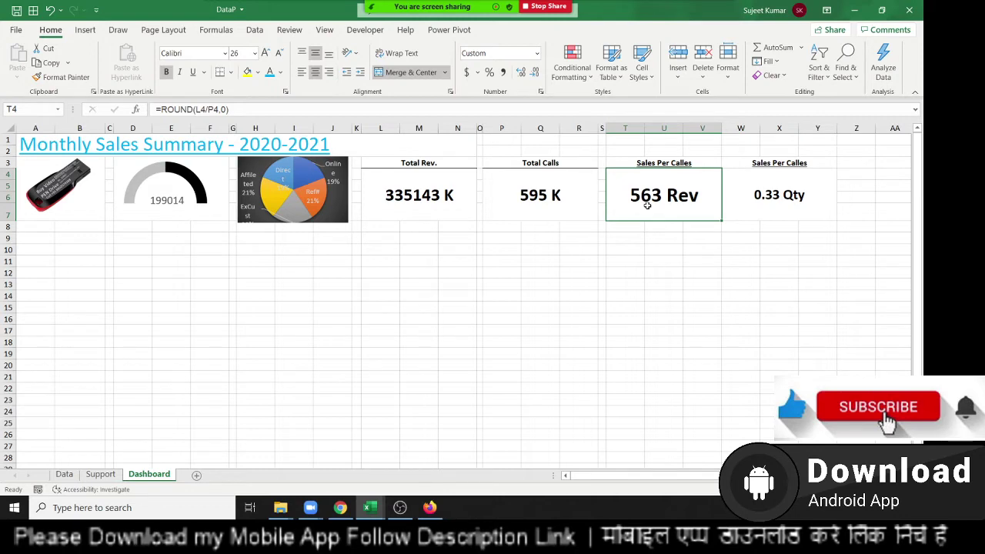
pyautogui.click(750, 212)
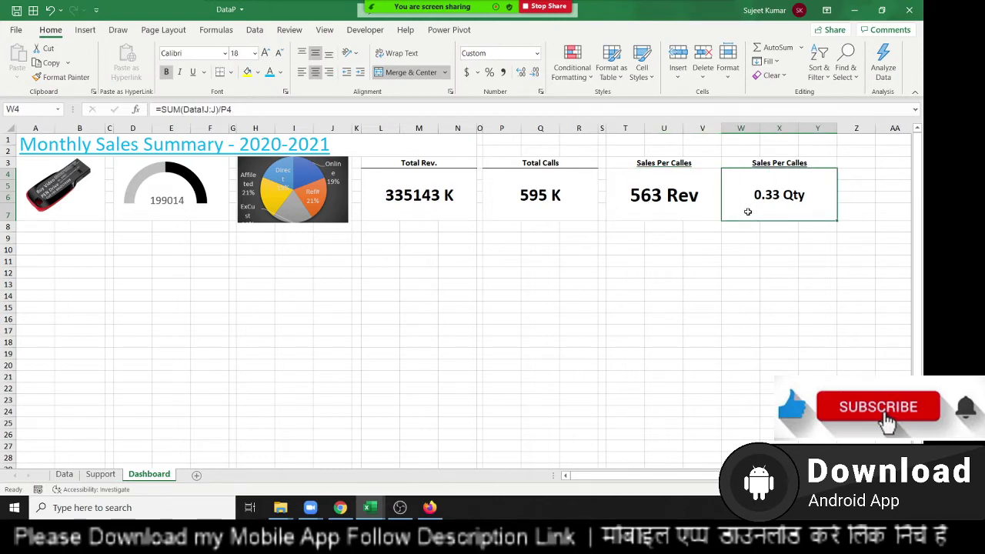
# Step: Insert a blank column before the Qty card, then undo the insertion
pyautogui.click(739, 248)
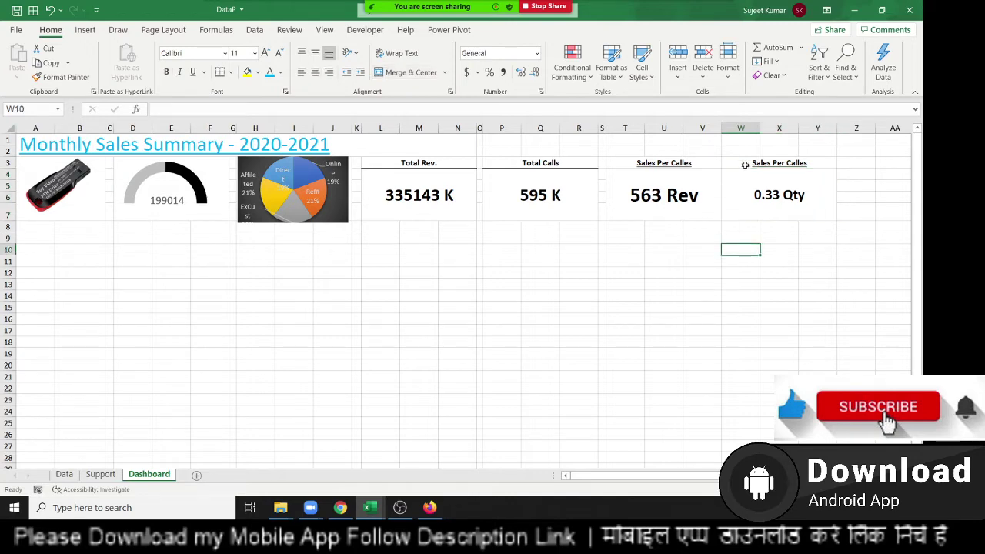
pyautogui.click(738, 129)
pyautogui.hotkey('ctrl', 'shift', '+')
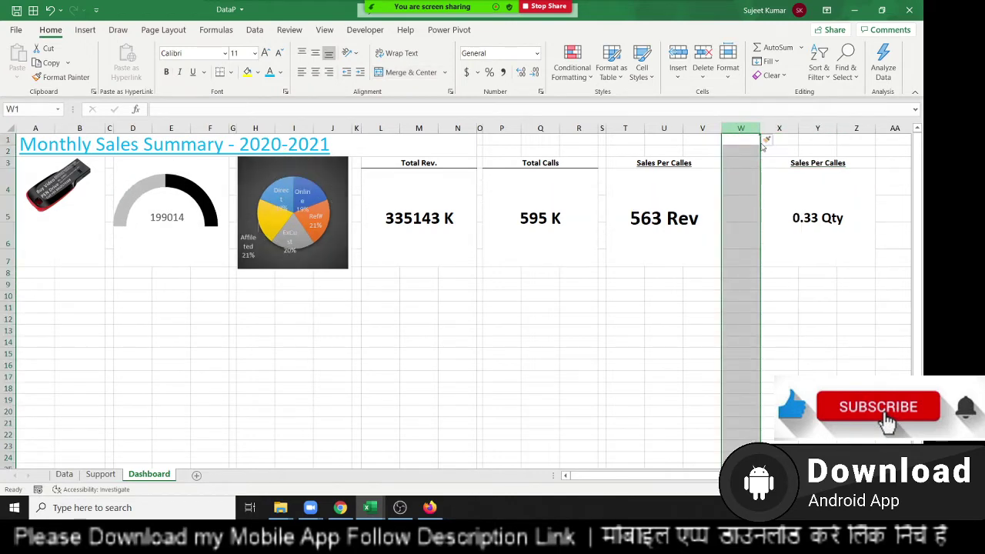
pyautogui.click(748, 281)
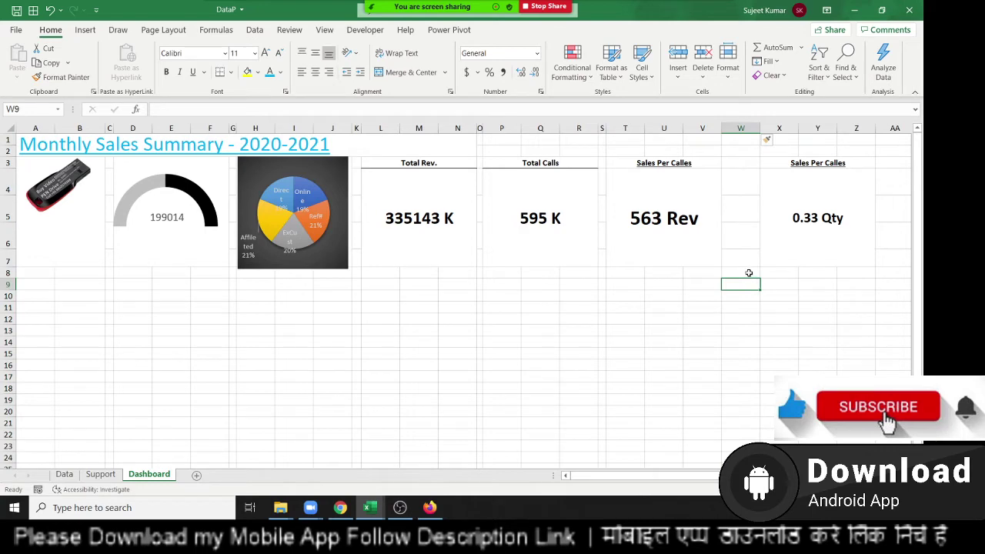
pyautogui.hotkey('ctrl', 'z')
pyautogui.hotkey('ctrl', 'z')
pyautogui.hotkey('ctrl', 'z')
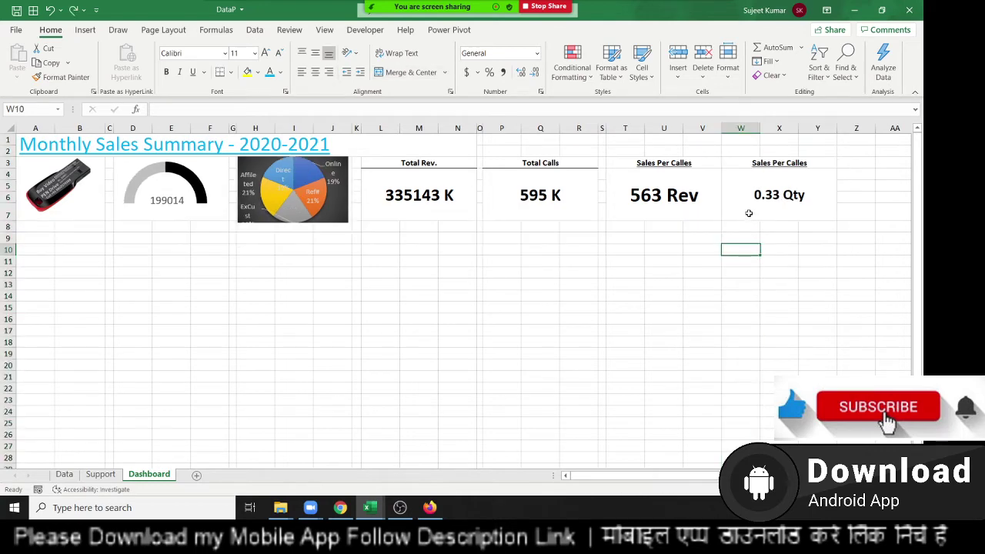
pyautogui.hotkey('ctrl', 'z')
# Step: Move the Qty card block from W3:Y7 to X3:Z7 beside the 563 Rev card
pyautogui.moveTo(745, 163); pyautogui.dragTo(750, 196)
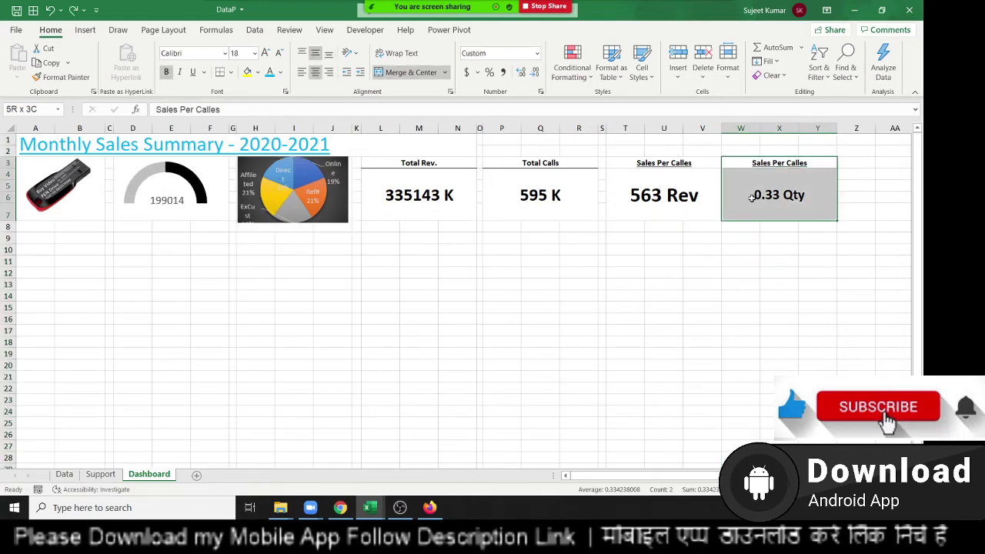
pyautogui.click(696, 163)
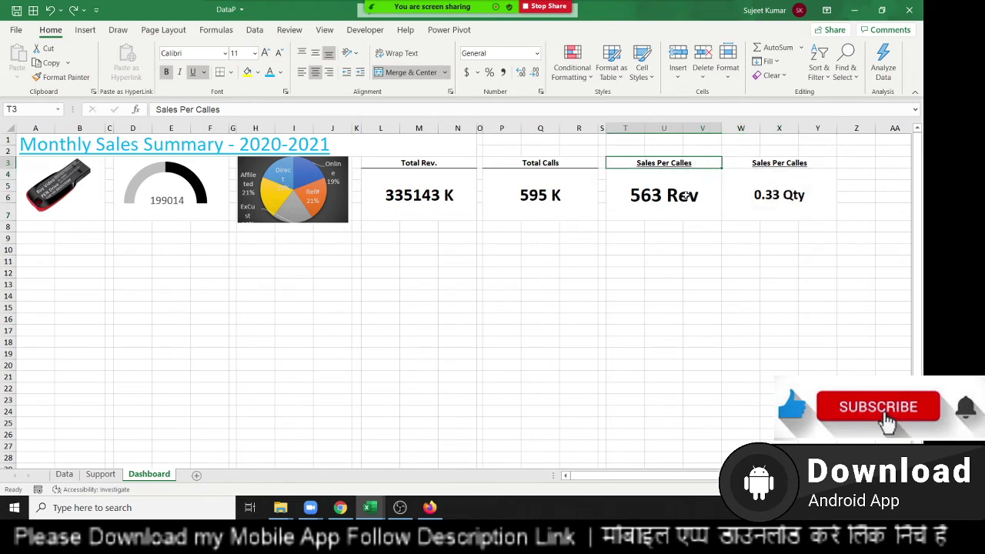
pyautogui.moveTo(742, 163)
pyautogui.mouseDown()
pyautogui.moveTo(751, 189)
pyautogui.moveTo(773, 162)
pyautogui.mouseUp()
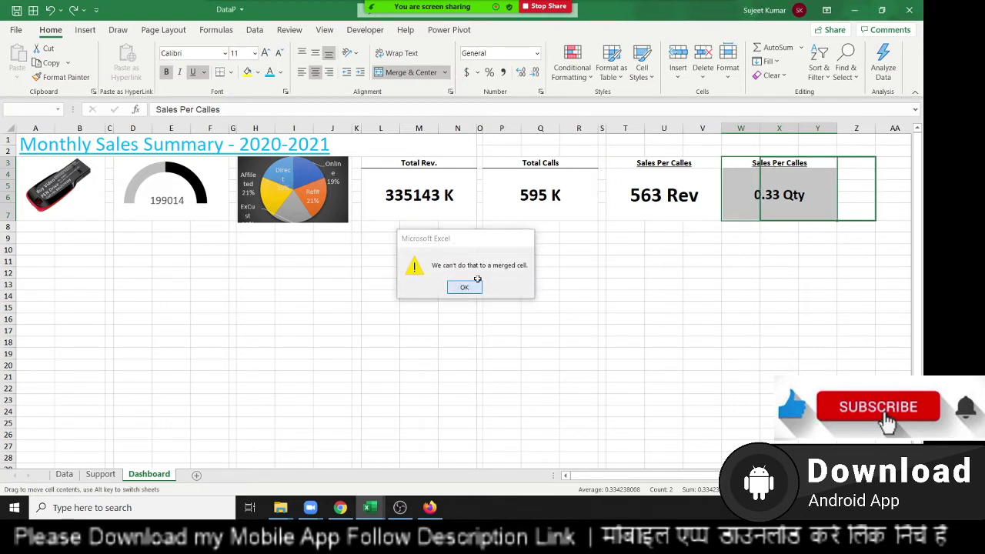
pyautogui.click(464, 287)
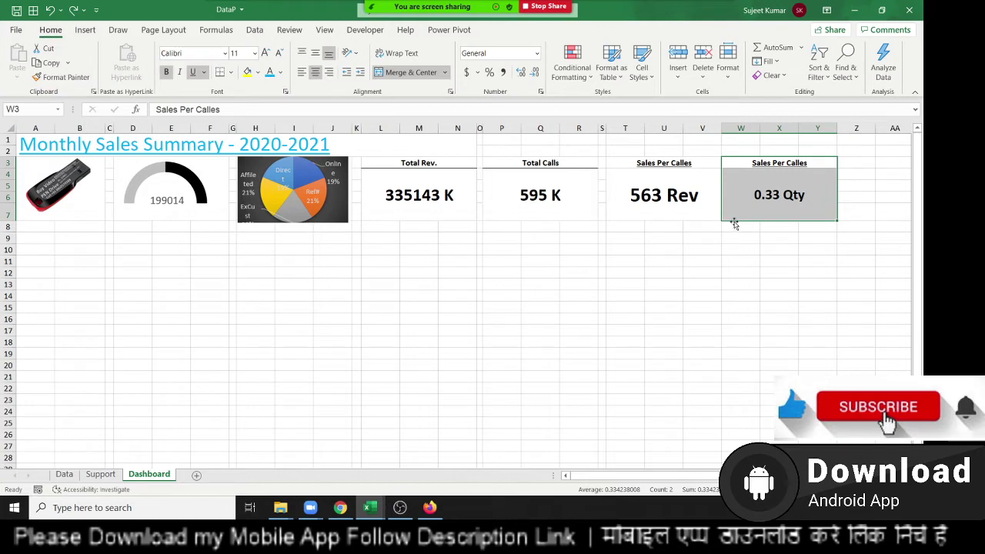
pyautogui.moveTo(735, 223); pyautogui.dragTo(736, 248)
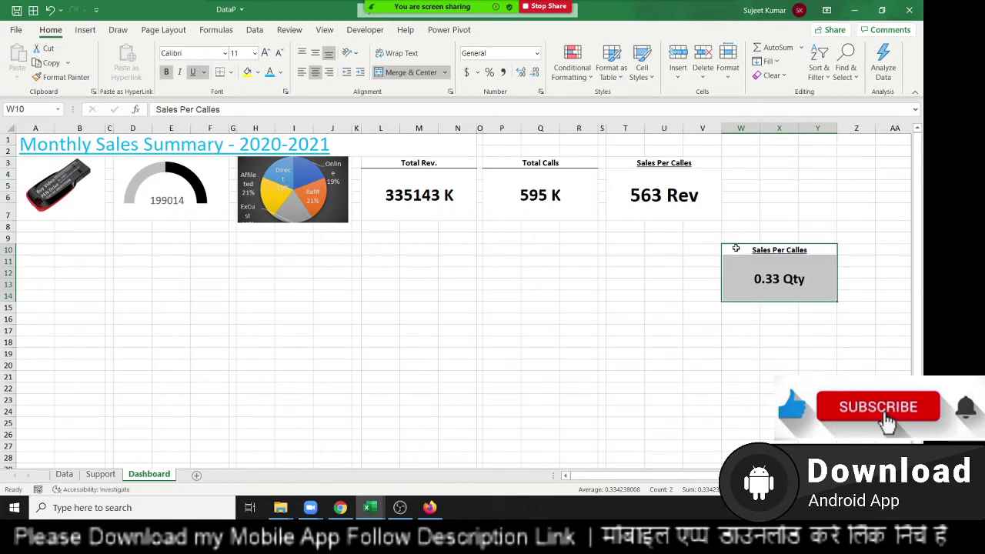
pyautogui.moveTo(737, 243); pyautogui.dragTo(788, 167)
pyautogui.click(732, 308)
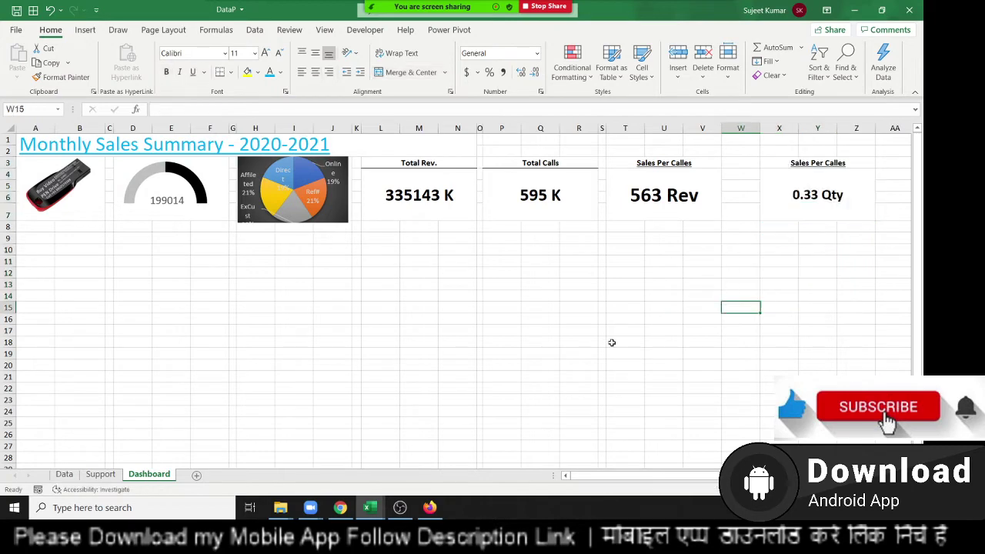
# Step: Narrow column W to a thin 1.89-width spacer
pyautogui.moveTo(763, 129); pyautogui.dragTo(735, 130)
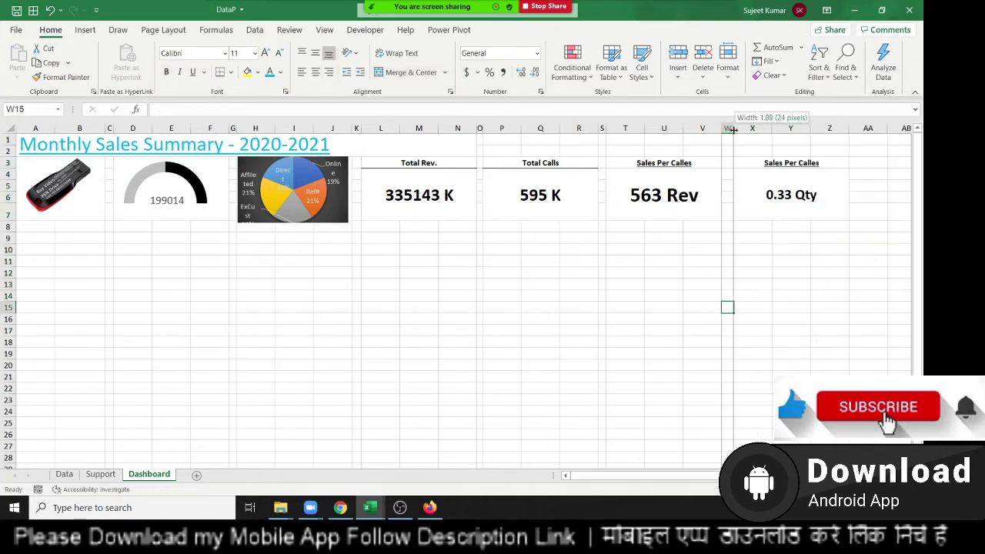
pyautogui.moveTo(734, 129); pyautogui.dragTo(730, 129)
pyautogui.click(274, 295)
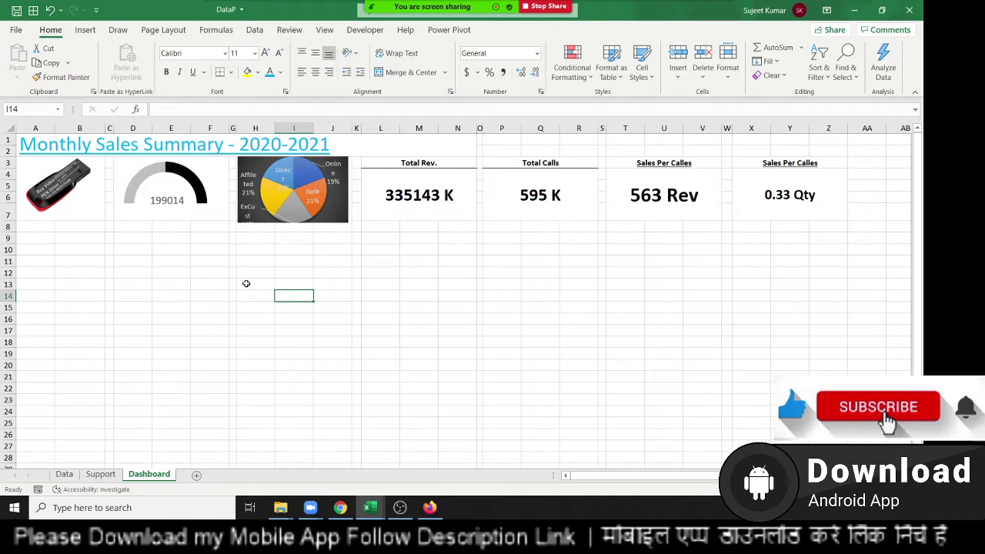
# Step: Select the empty area A9:D14 below the dashboard graphics
pyautogui.click(83, 234)
pyautogui.click(66, 285)
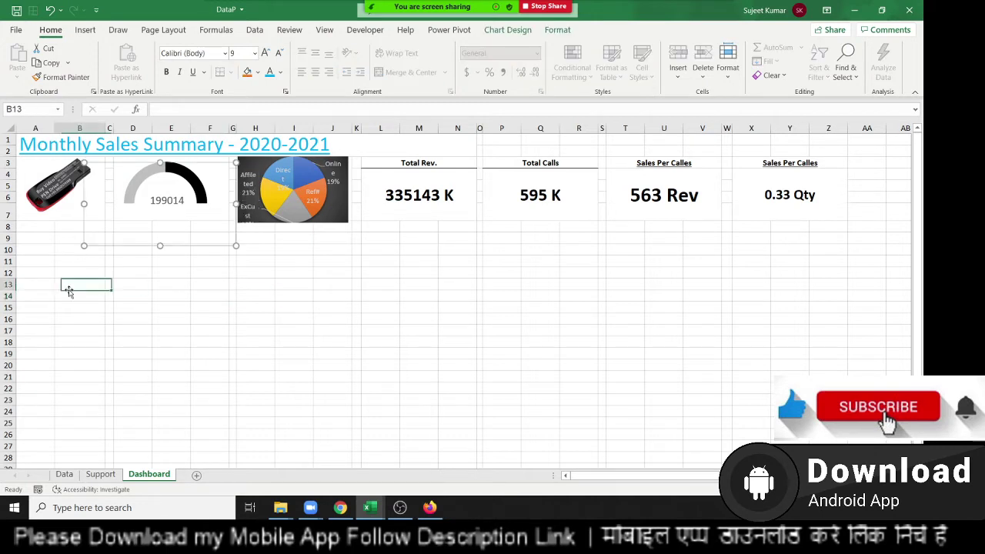
pyautogui.click(40, 232)
pyautogui.moveTo(39, 232); pyautogui.dragTo(151, 300)
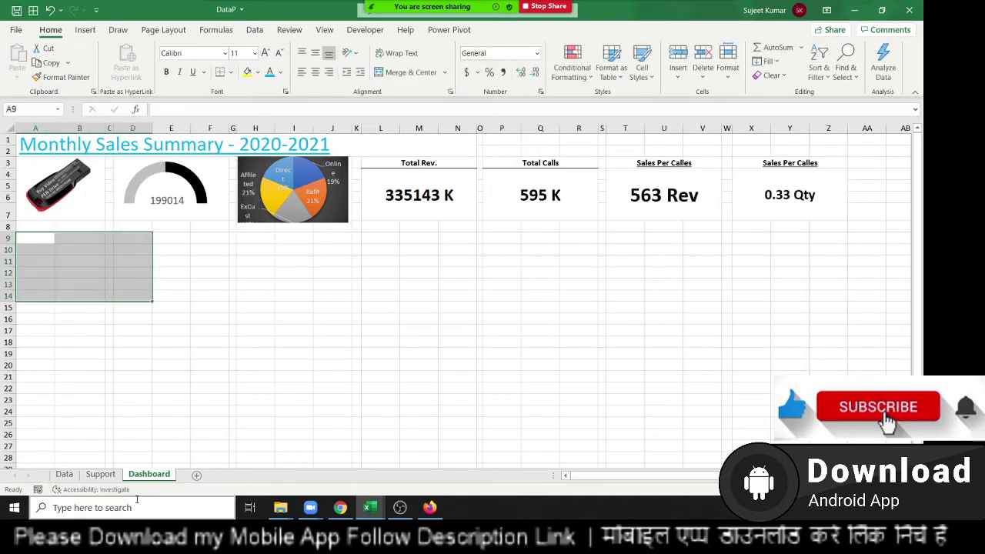
# Step: On the Data sheet, browse the Date column through the Dec-20 and Jan-21 dates
pyautogui.click(65, 474)
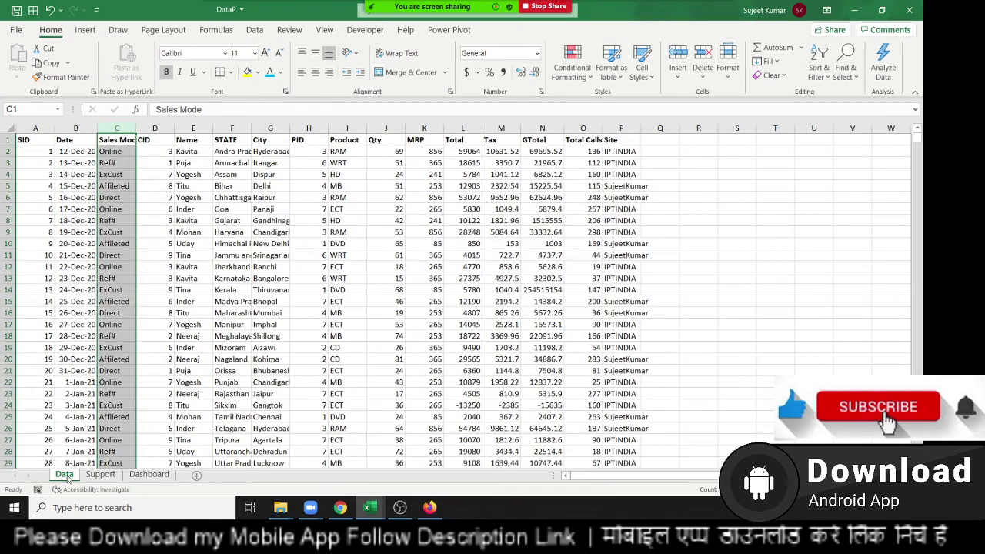
pyautogui.click(84, 290)
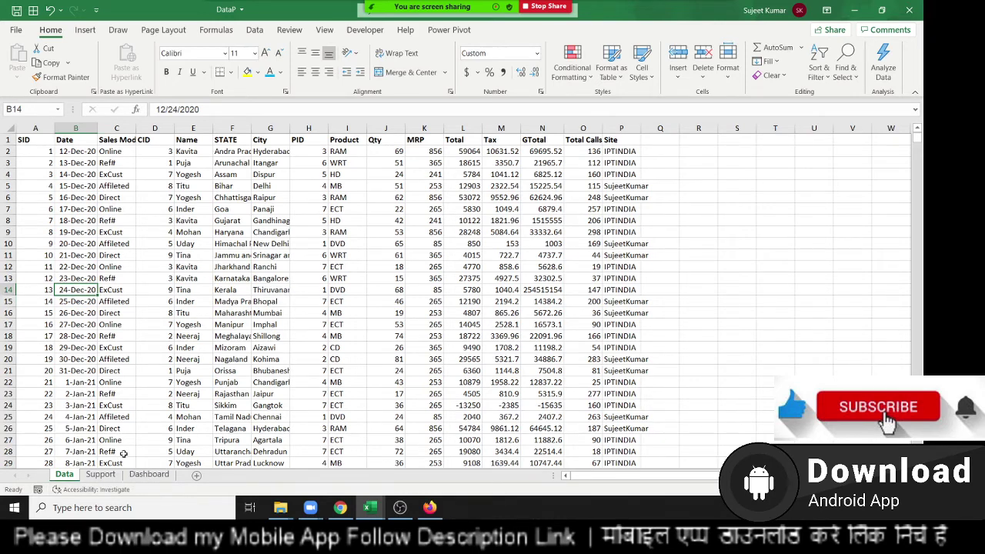
pyautogui.hotkey('ctrl', 'Down')
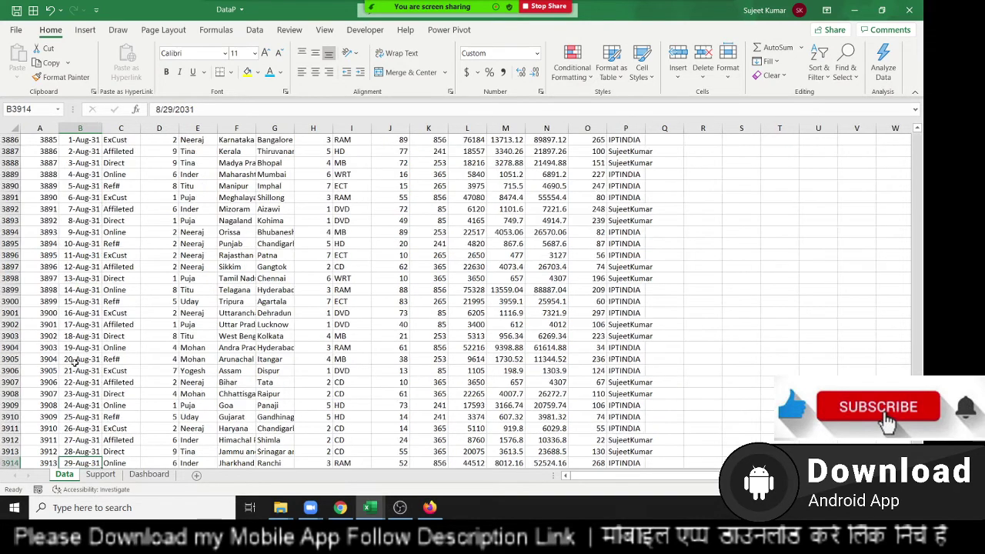
pyautogui.hotkey('ctrl', 'Up')
pyautogui.press('Down')
pyautogui.press('Down')
pyautogui.press('Down')
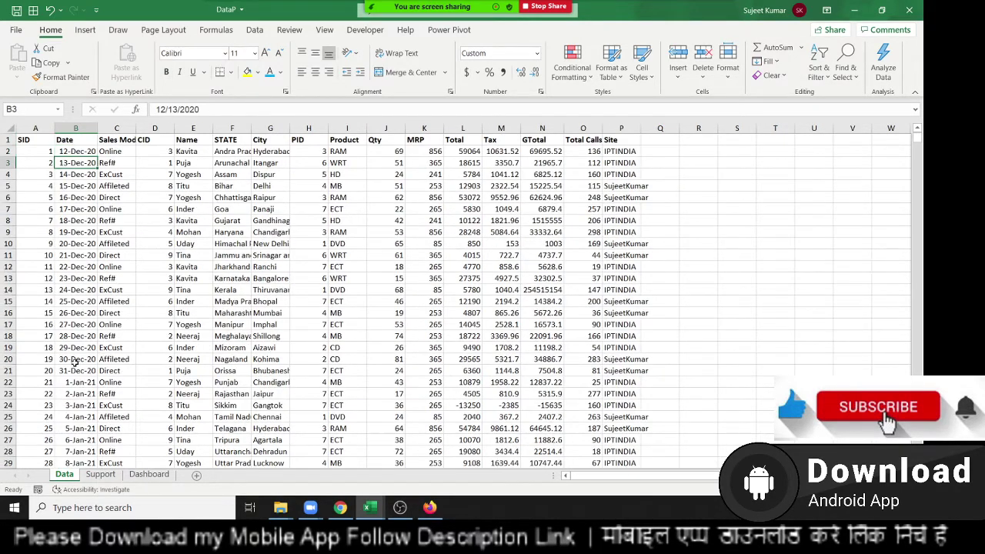
pyautogui.press('Down')
pyautogui.press('Down')
pyautogui.press('Down')
pyautogui.press('Down')
pyautogui.press('Down')
pyautogui.press('Down')
pyautogui.press('Down')
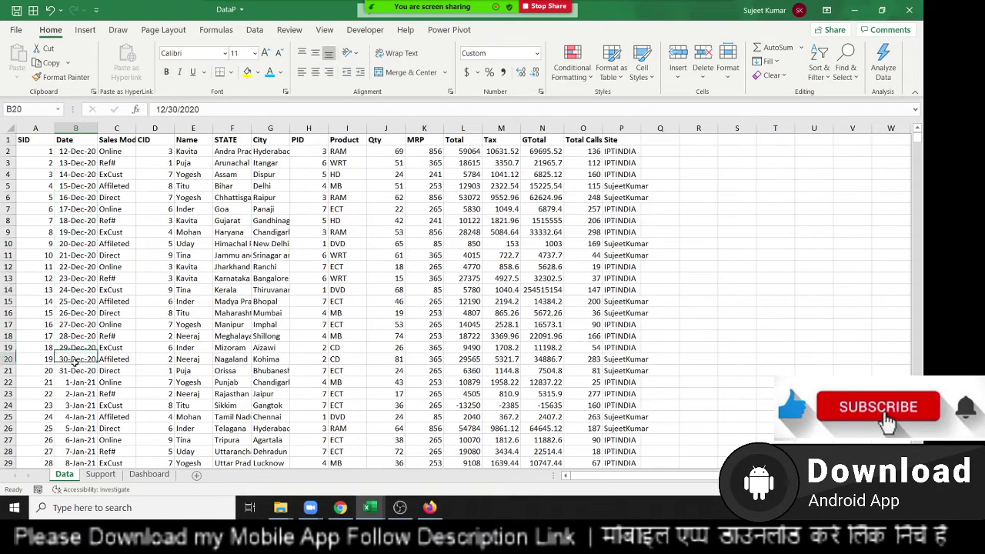
pyautogui.press('Down')
pyautogui.press('Down')
pyautogui.press('Down')
pyautogui.press('Up')
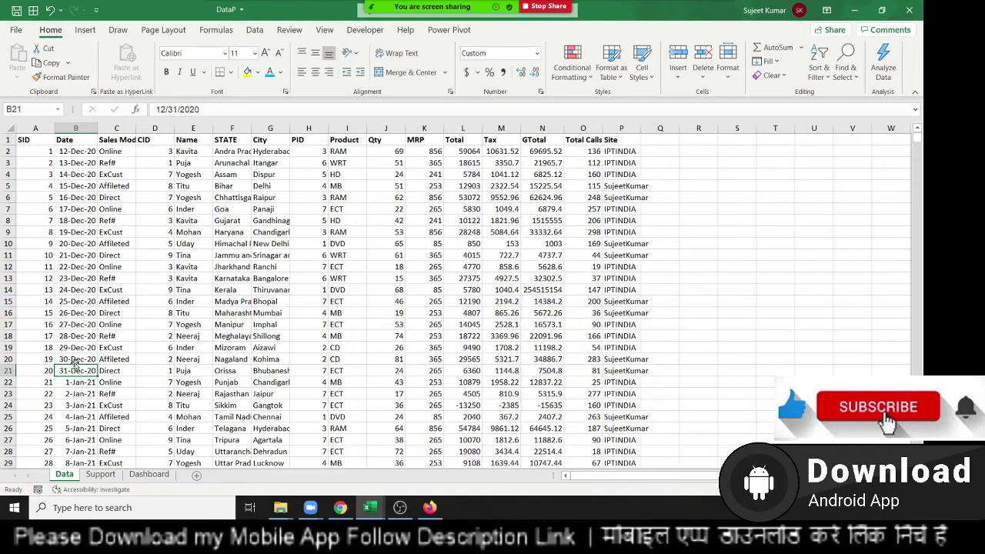
pyautogui.press('Down')
pyautogui.press('Up')
pyautogui.press('Up')
pyautogui.press('Down')
pyautogui.press('Down')
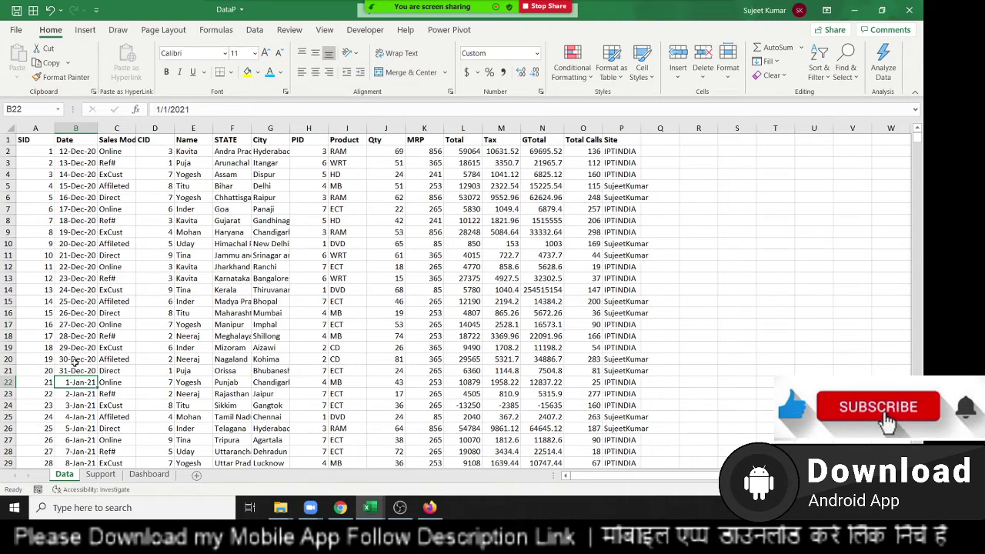
pyautogui.press('Down')
pyautogui.press('Down')
pyautogui.press('Down')
pyautogui.press('Up')
pyautogui.press('Up')
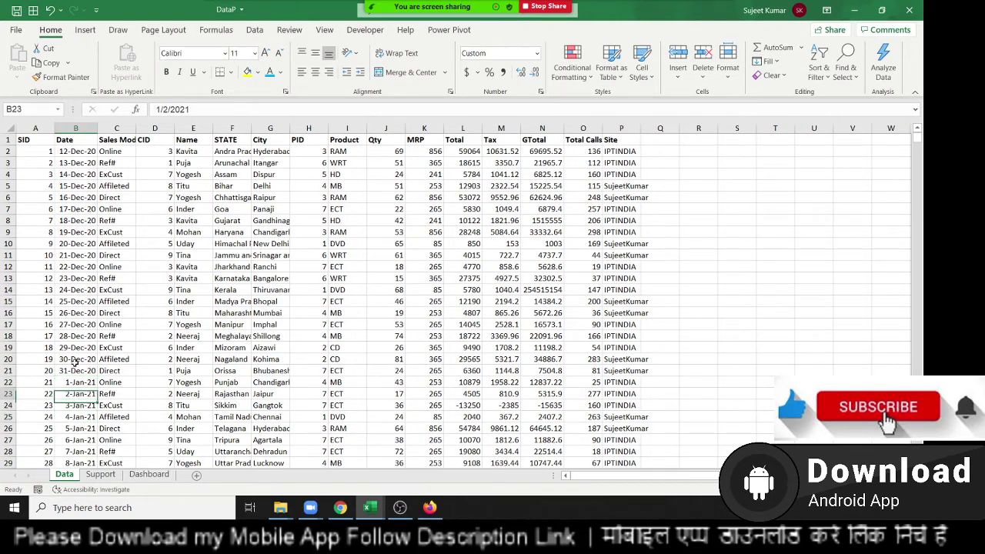
pyautogui.press('Up')
pyautogui.press('Up')
pyautogui.hotkey('ctrl', 'Up')
pyautogui.press('Down')
# Step: Fill B2:B21 down with 12-Dec-20, then undo back to the daily series ending 31-Dec-20
pyautogui.hotkey('shift', 'Down')
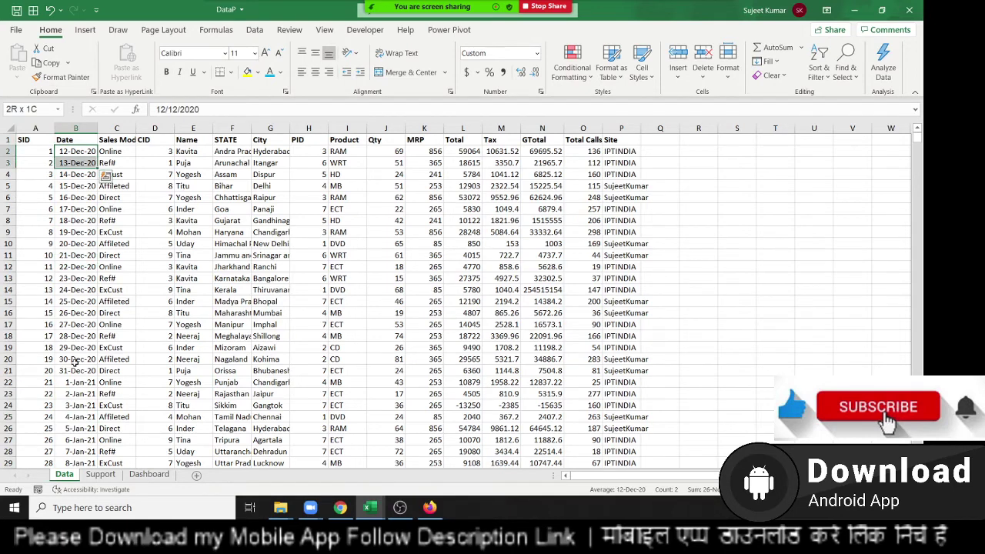
pyautogui.hotkey('shift', 'Down')
pyautogui.hotkey('shift', 'Down')
pyautogui.hotkey('shift', 'Down')
pyautogui.hotkey('shift', 'Down')
pyautogui.hotkey('shift', 'Down')
pyautogui.hotkey('shift', 'Down')
pyautogui.hotkey('shift', 'Down')
pyautogui.hotkey('shift', 'Down')
pyautogui.hotkey('shift', 'Down')
pyautogui.hotkey('shift', 'Up')
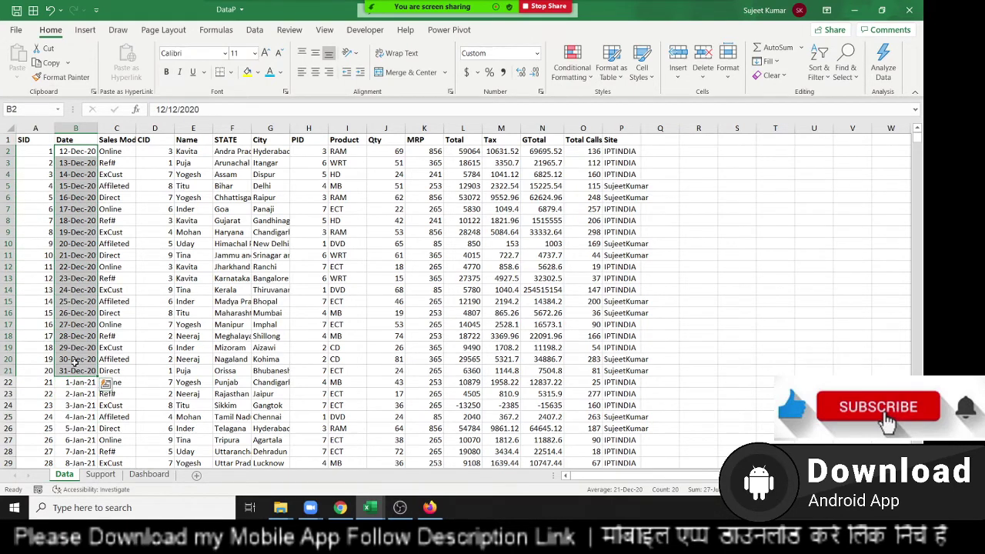
pyautogui.hotkey('ctrl', 'd')
pyautogui.press('Up')
pyautogui.press('Down')
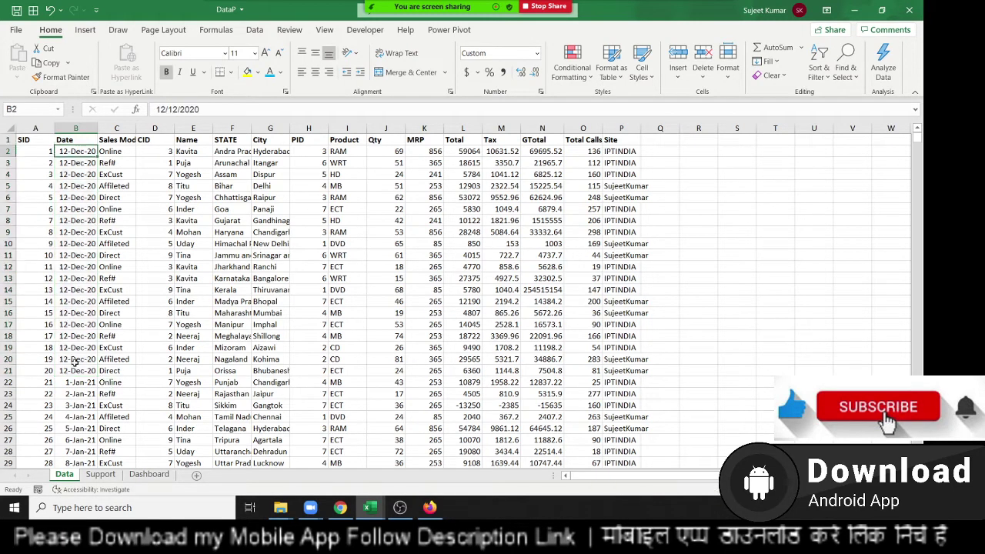
pyautogui.press('Down')
pyautogui.press('Down')
pyautogui.press('Down')
pyautogui.press('Down')
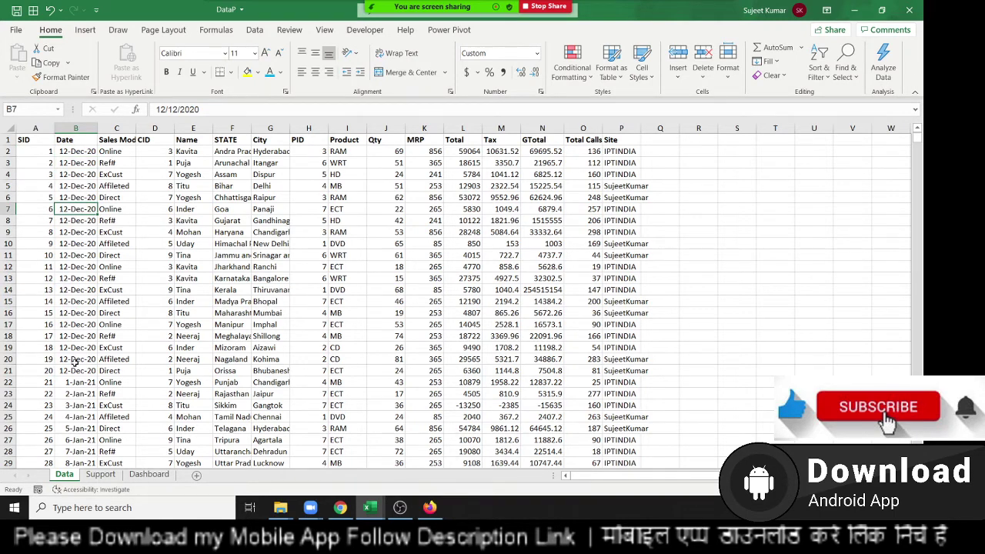
pyautogui.press('Up')
pyautogui.press('Up')
pyautogui.press('Up')
pyautogui.press('Up')
pyautogui.press('Up')
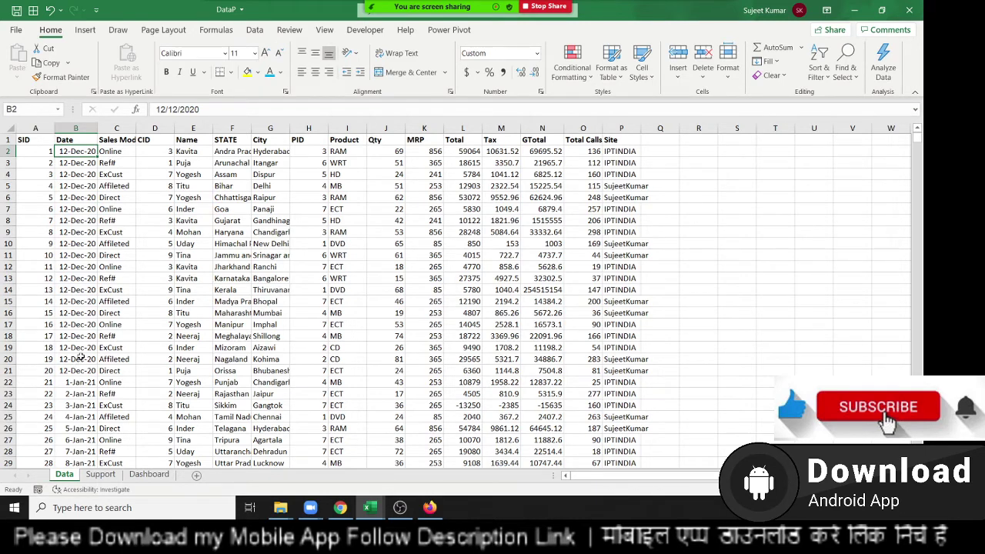
pyautogui.hotkey('ctrl', 'z')
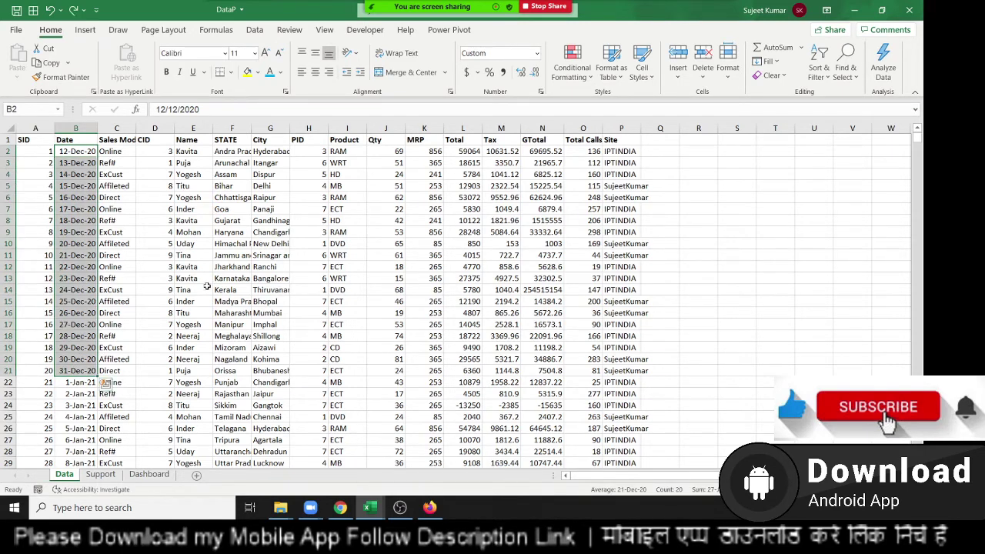
pyautogui.hotkey('ctrl', 'z')
pyautogui.click(28, 139)
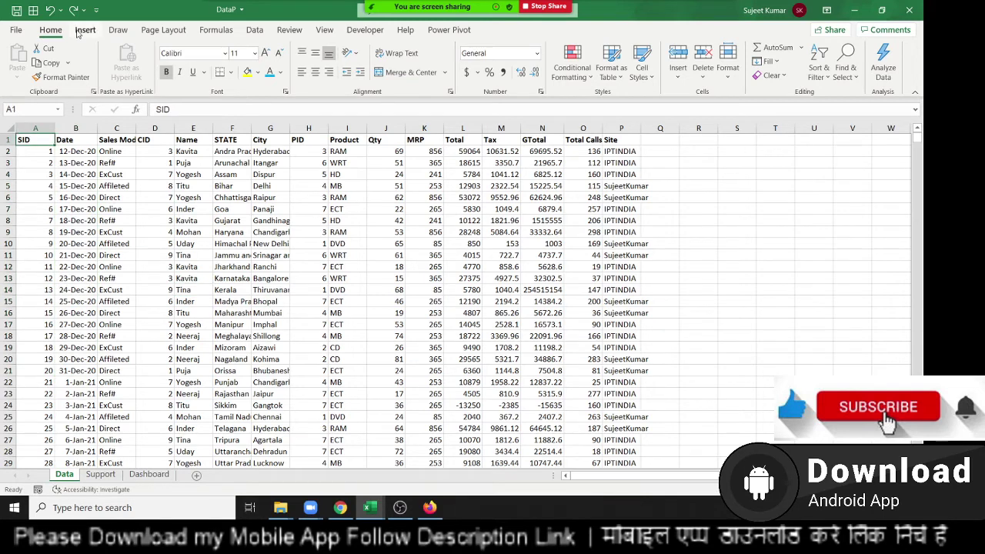
# Step: Insert a PivotTable at Support!K1 with Date as its row labels
pyautogui.click(85, 29)
pyautogui.click(19, 65)
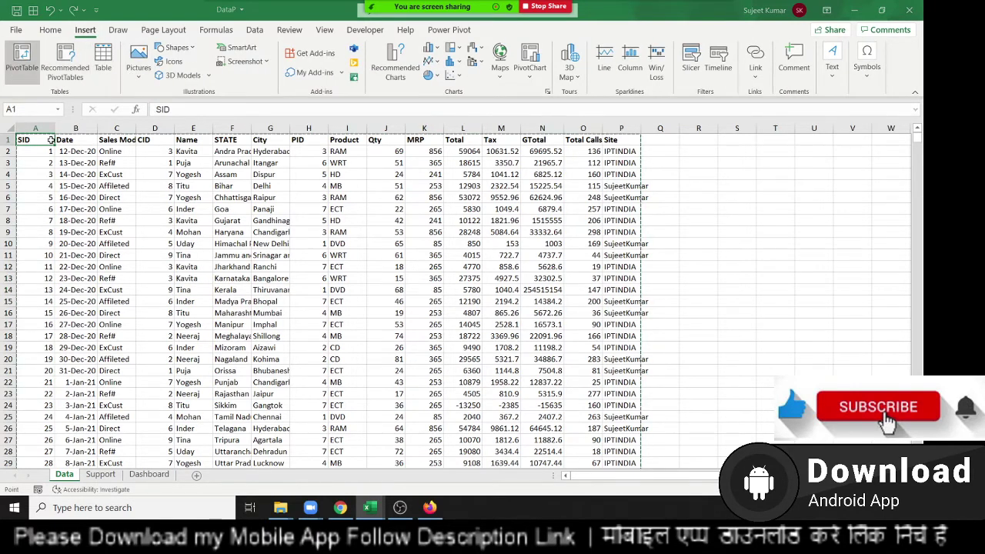
pyautogui.click(248, 355)
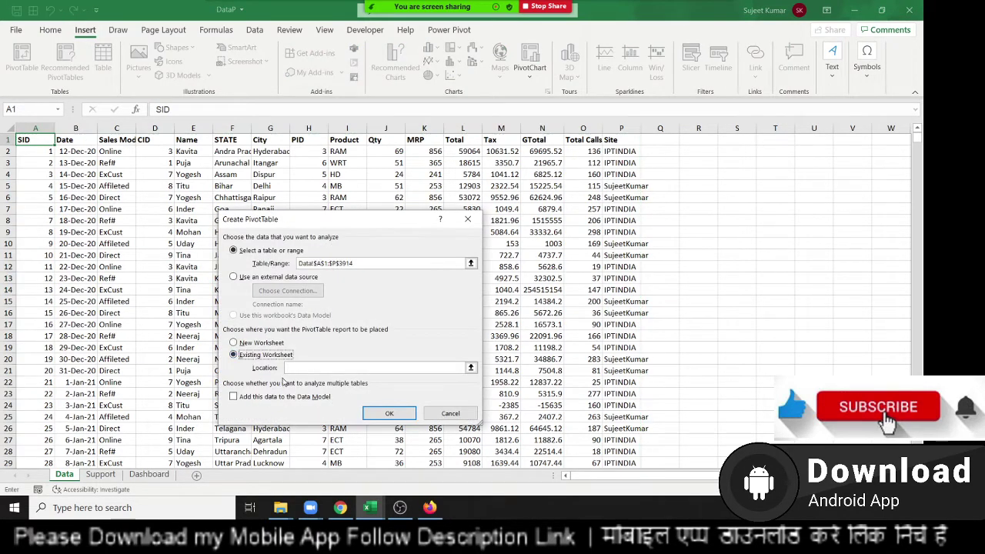
pyautogui.click(100, 474)
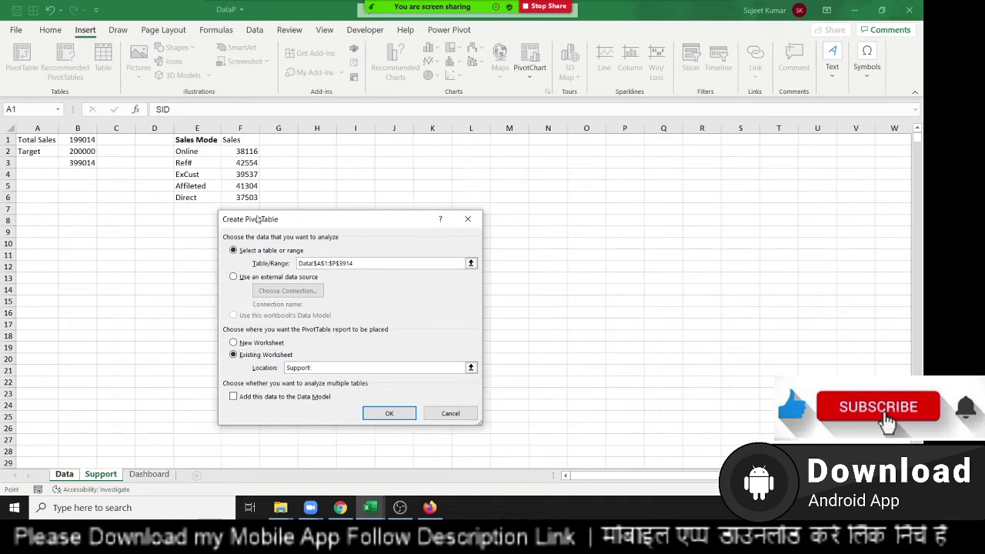
pyautogui.click(432, 140)
pyautogui.click(390, 413)
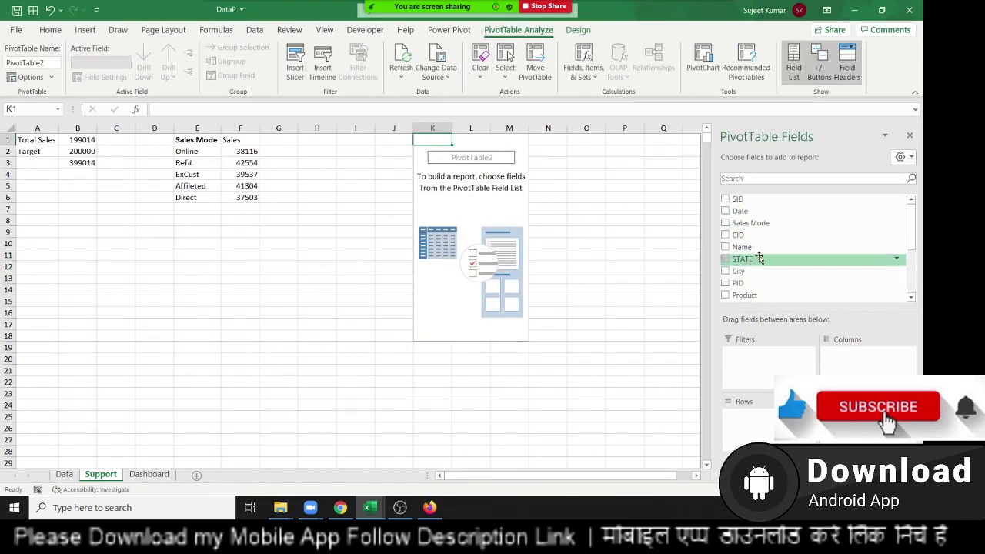
pyautogui.moveTo(740, 211); pyautogui.dragTo(767, 431)
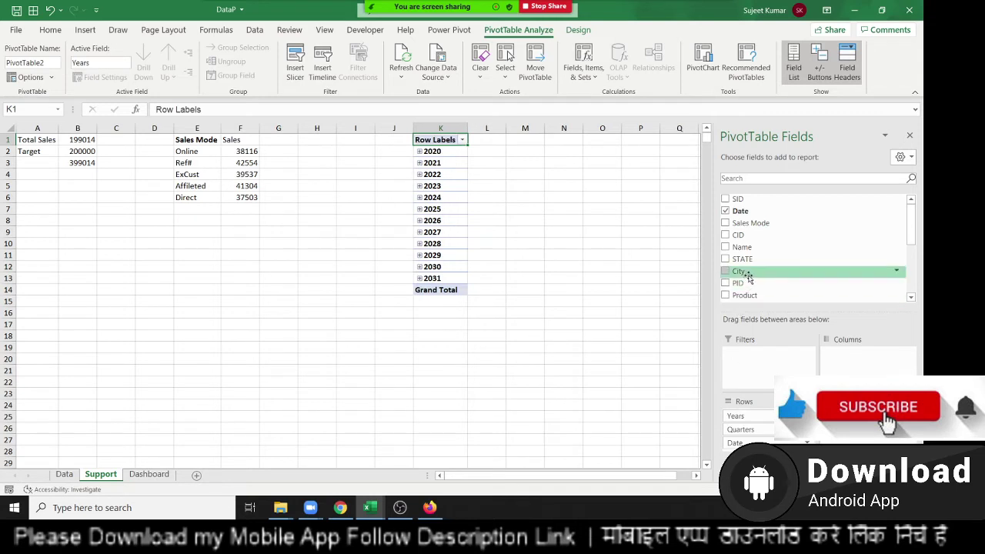
pyautogui.scroll(-1, 748, 277)
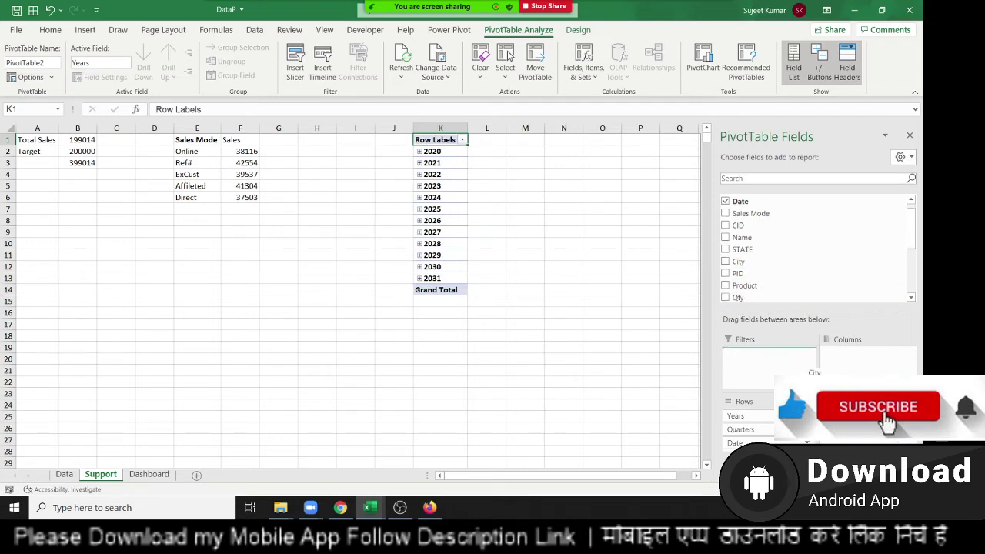
pyautogui.scroll(-1, 770, 254)
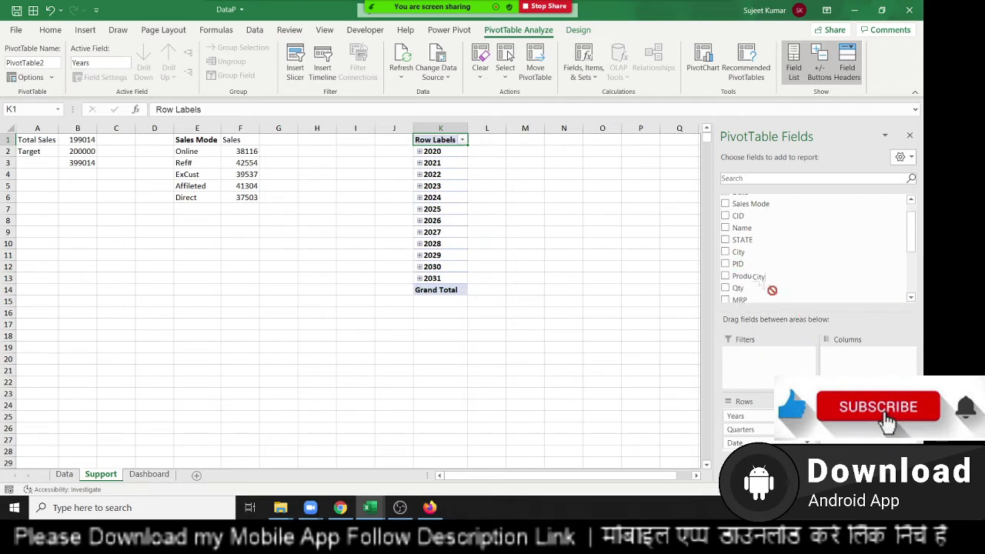
pyautogui.click(910, 136)
# Step: Delete column K to remove the trial pivot table
pyautogui.click(446, 128)
pyautogui.rightClick(446, 128)
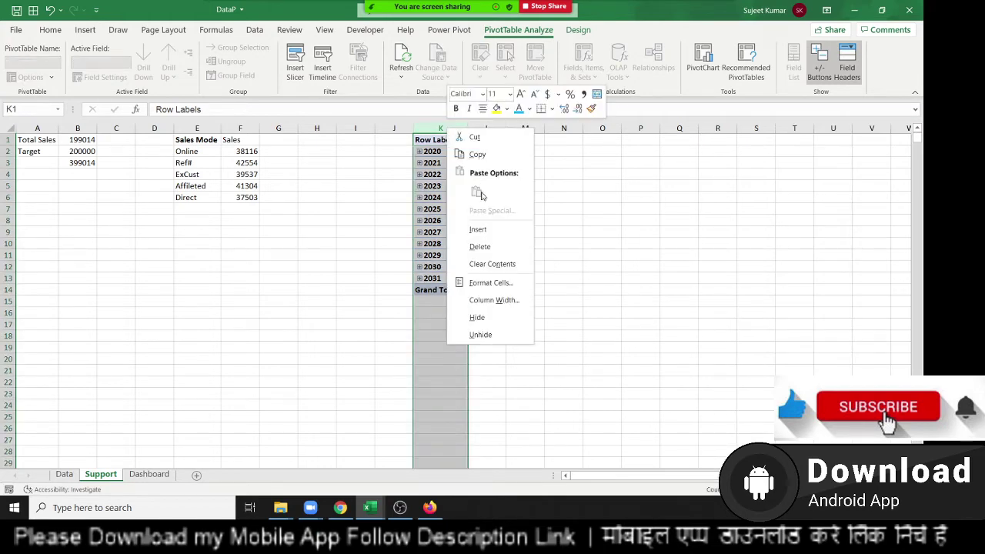
pyautogui.click(478, 250)
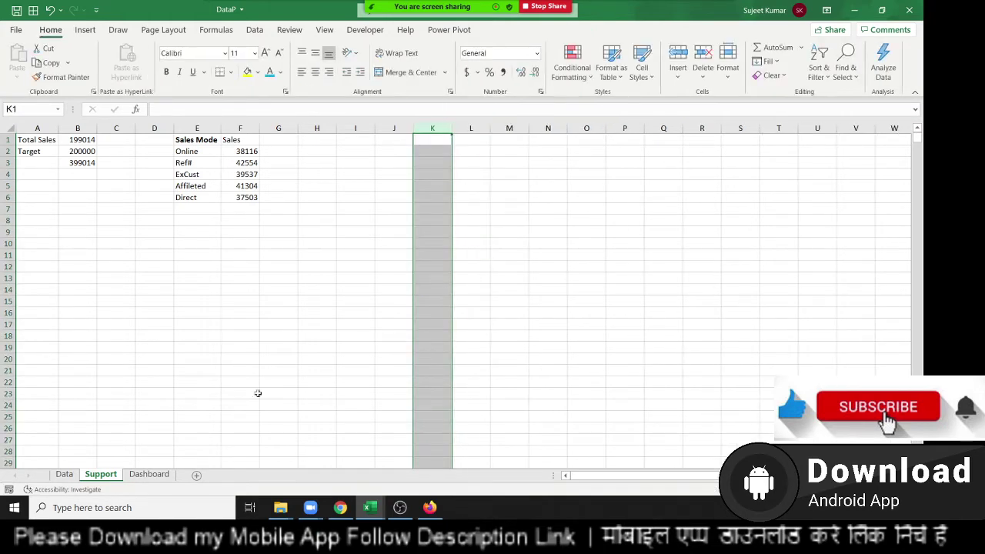
# Step: On the Data sheet, enter 1-Jan-20 in B2 and fill it down to B21
pyautogui.click(64, 474)
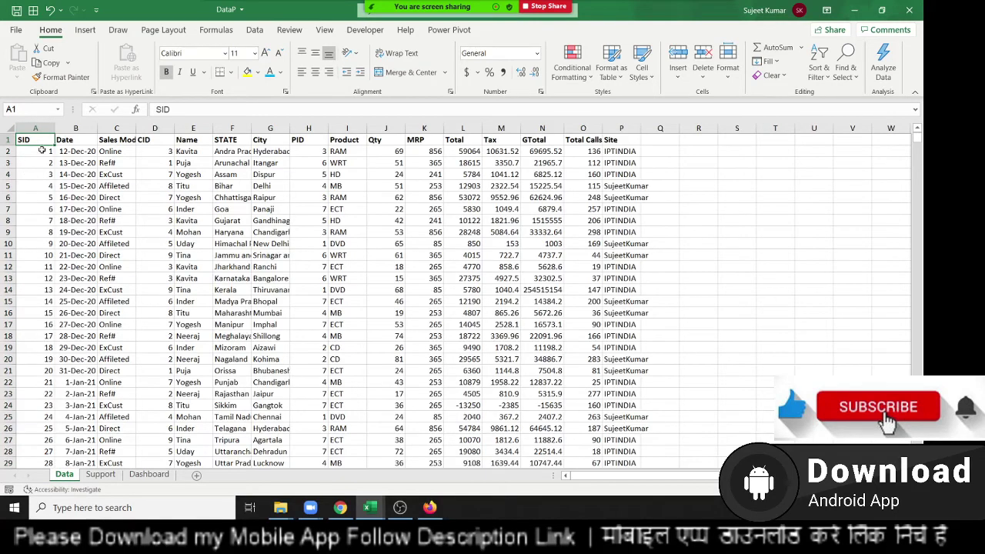
pyautogui.click(68, 152)
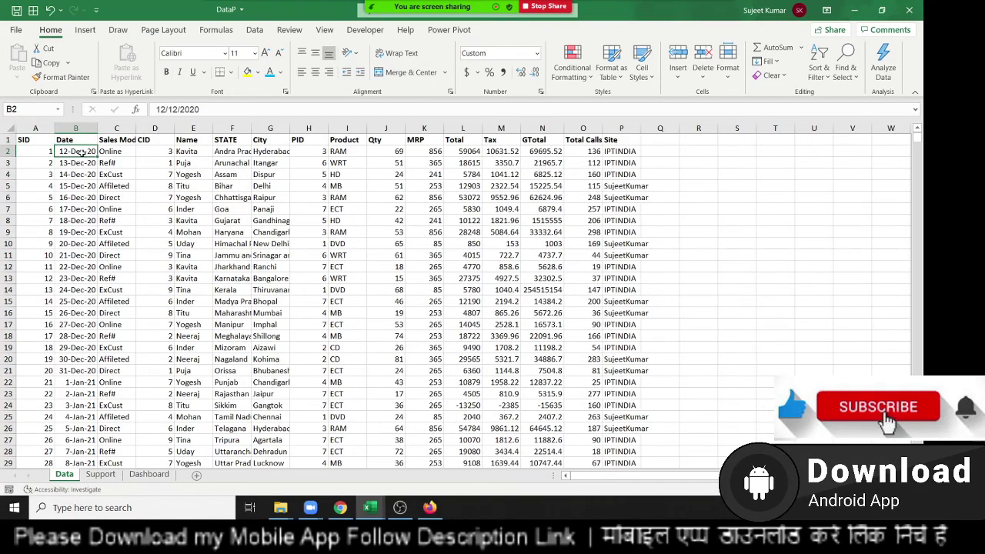
pyautogui.moveTo(81, 152); pyautogui.dragTo(86, 370)
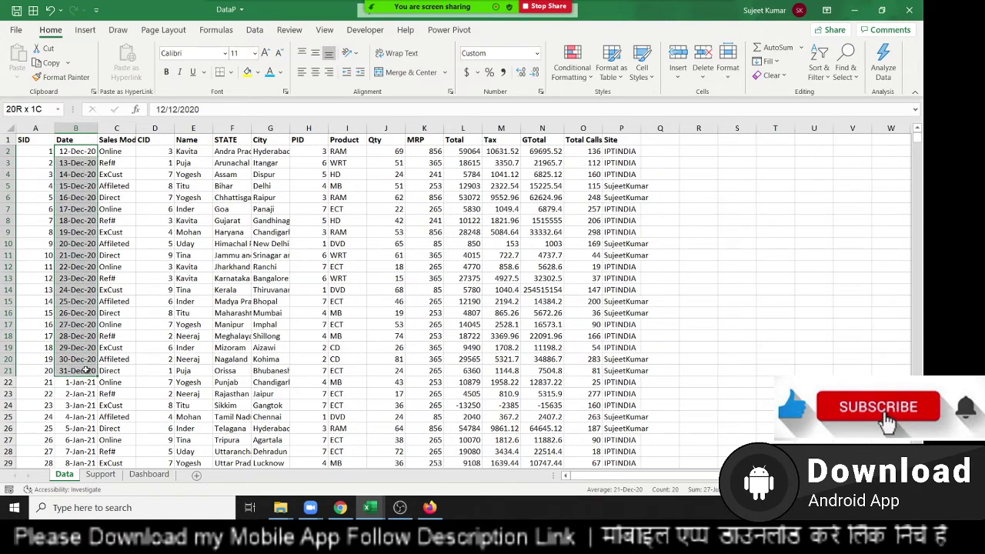
pyautogui.click(68, 154)
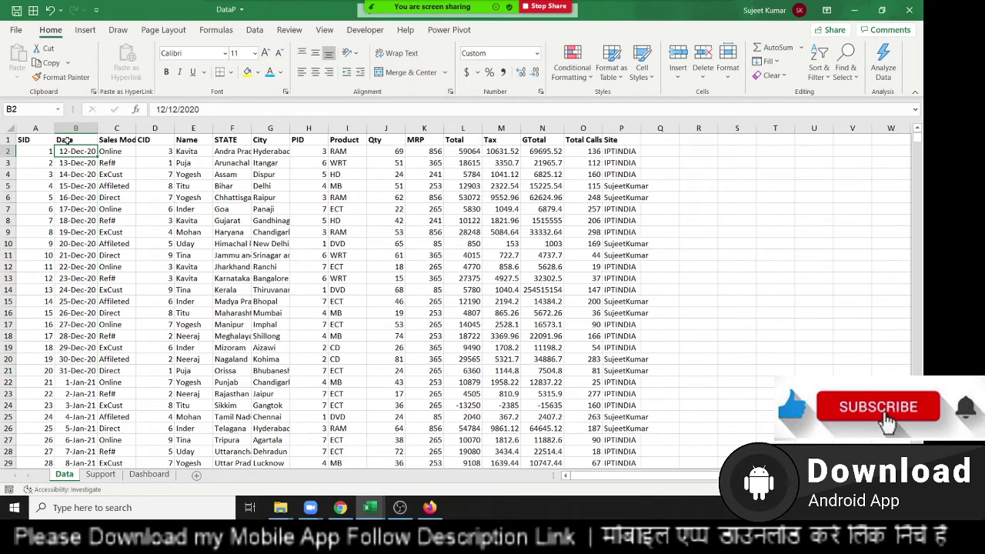
pyautogui.write('1/1/')
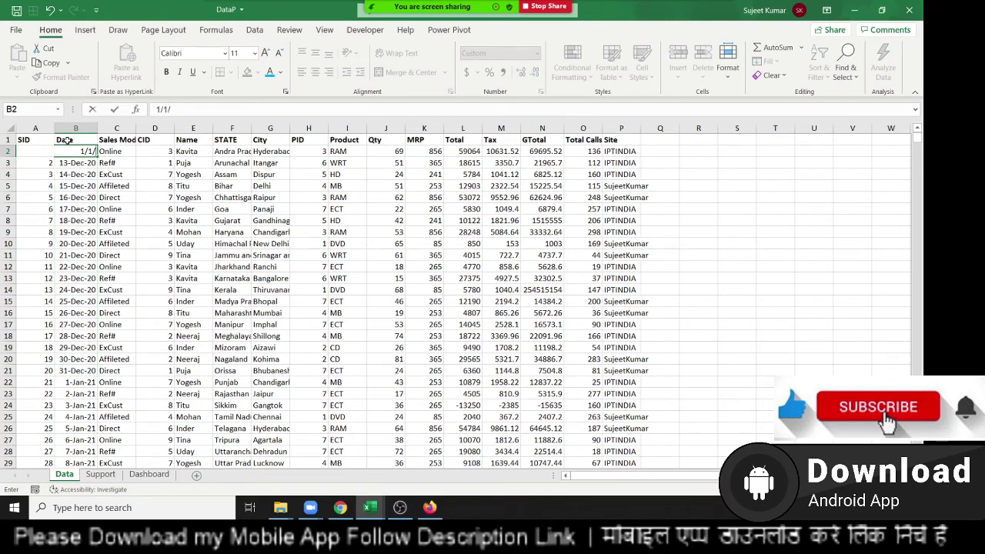
pyautogui.write('20')
pyautogui.press('Return')
pyautogui.press('Up')
pyautogui.hotkey('shift', 'Down')
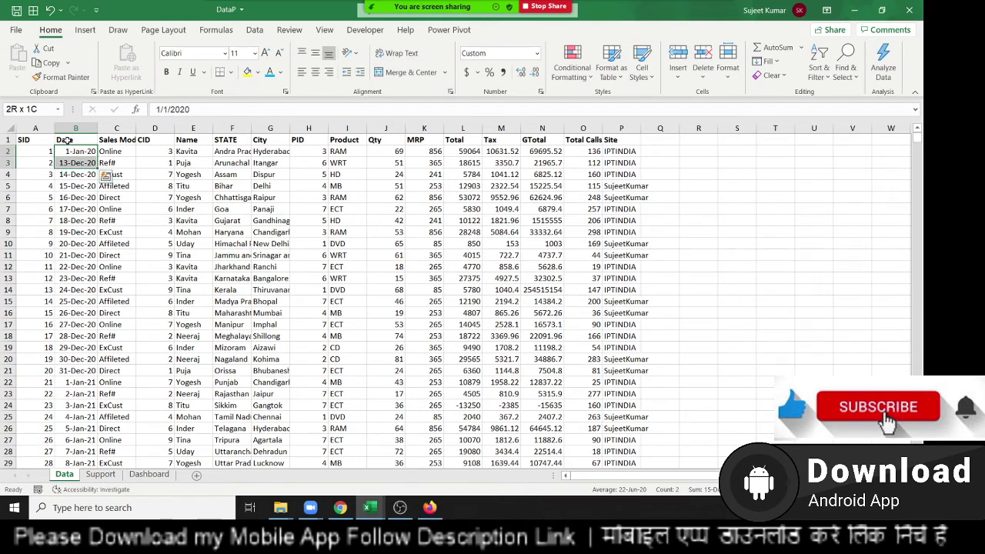
pyautogui.hotkey('shift', 'Down')
pyautogui.hotkey('shift', 'Down')
pyautogui.hotkey('shift', 'Down')
pyautogui.hotkey('shift', 'Down')
pyautogui.hotkey('shift', 'Down')
pyautogui.hotkey('shift', 'Down')
pyautogui.hotkey('shift', 'Up')
pyautogui.hotkey('ctrl', 'd')
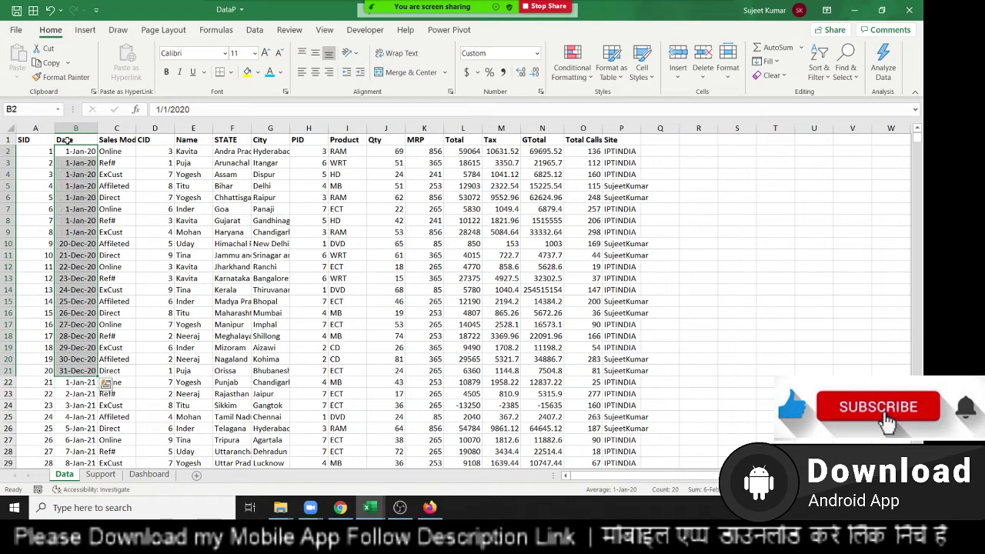
# Step: Put the formula =B2+1 in B22 and fill it down the column
pyautogui.click(64, 382)
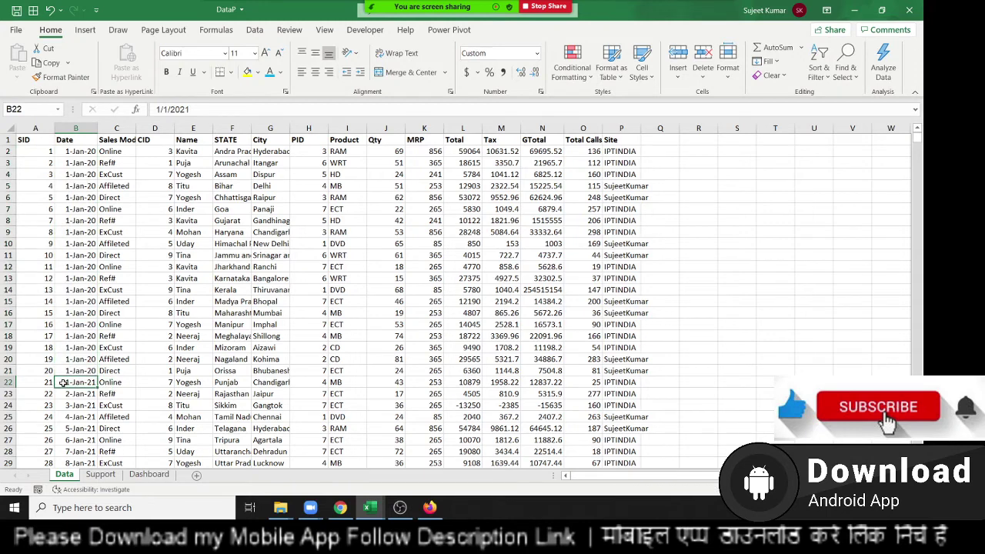
pyautogui.press('BackSpace')
pyautogui.write('=')
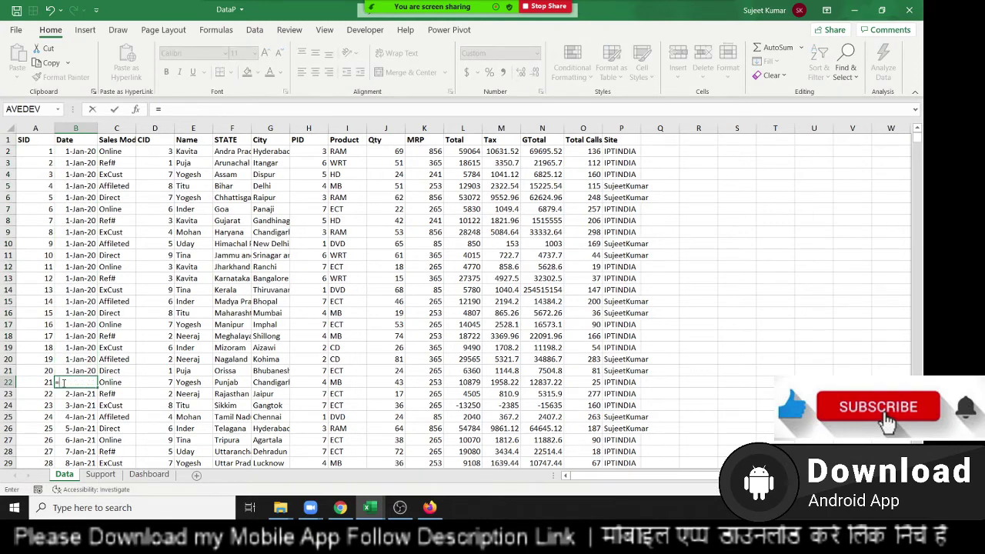
pyautogui.press('Up')
pyautogui.press('Up')
pyautogui.press('Up')
pyautogui.press('Up')
pyautogui.press('Up')
pyautogui.press('Up')
pyautogui.press('Up')
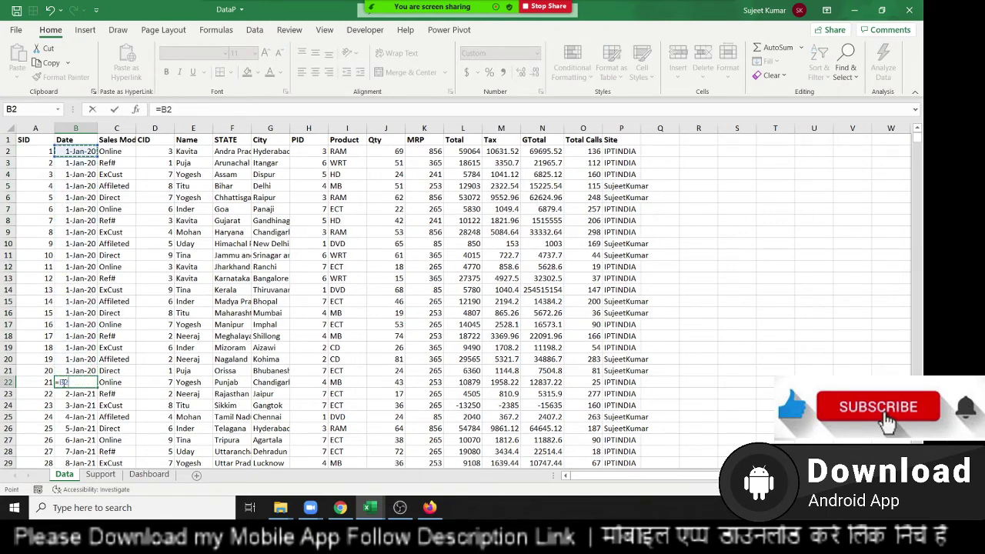
pyautogui.hotkey('ctrl', 'Return')
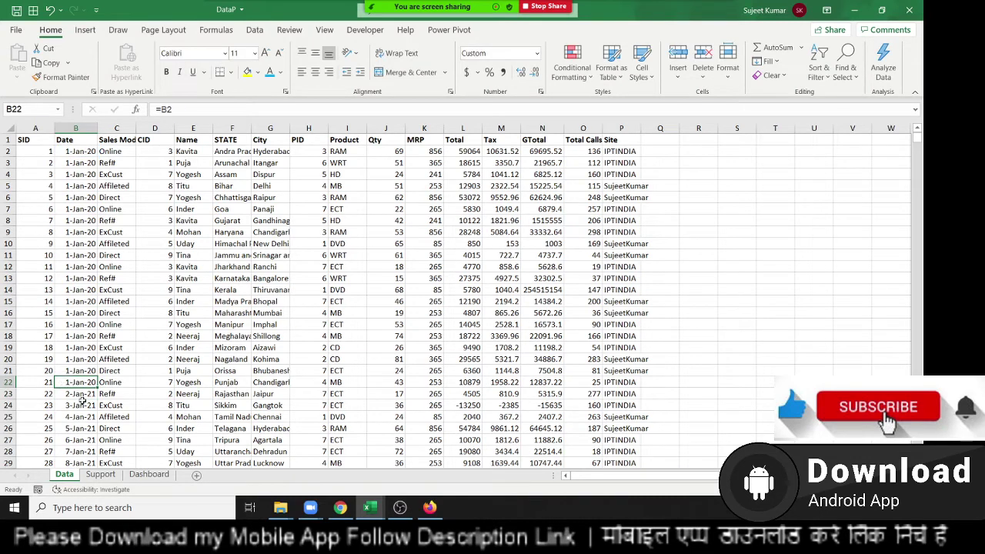
pyautogui.click(206, 109)
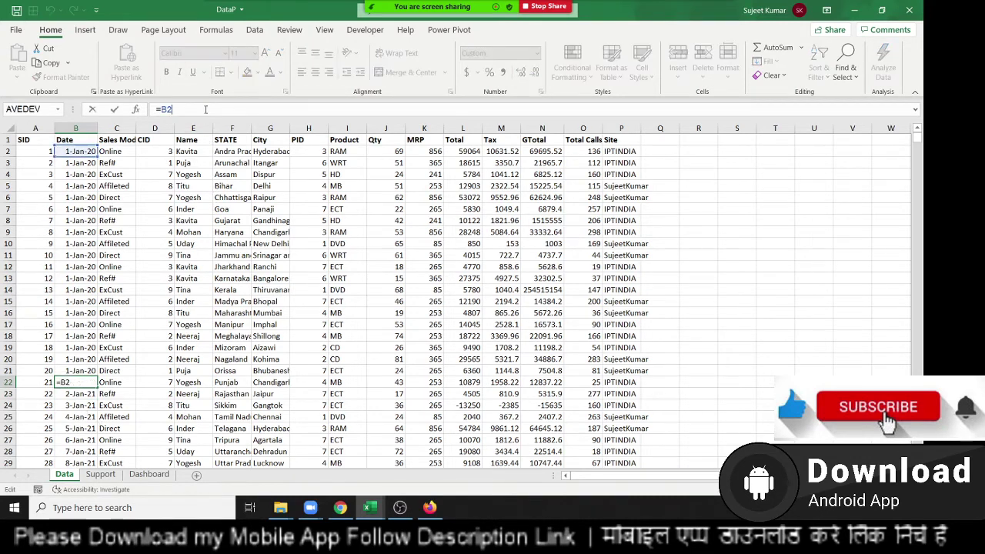
pyautogui.write('+1')
pyautogui.hotkey('ctrl', 'Return')
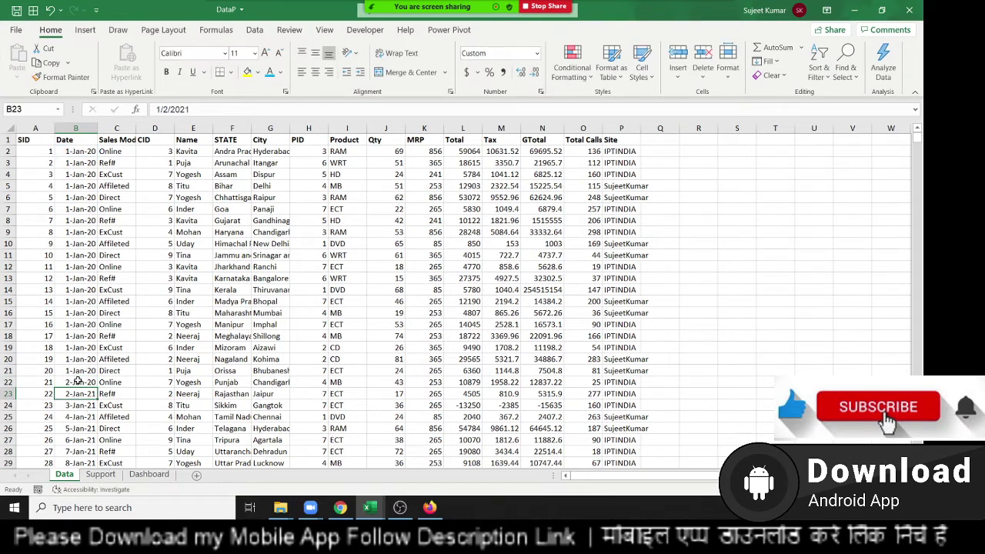
pyautogui.doubleClick(98, 388)
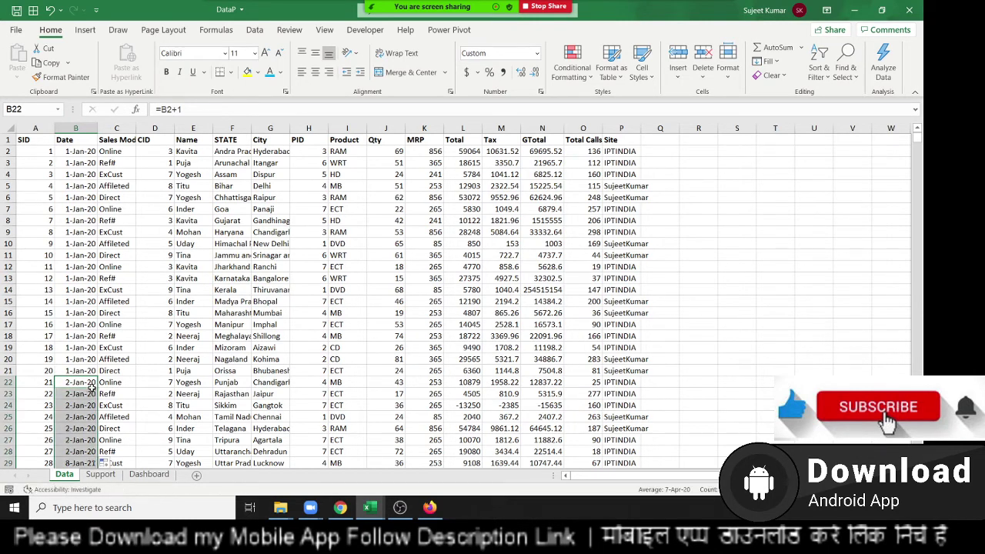
# Step: Enter a next-day +1 formula in B10 and fill it down the column
pyautogui.click(79, 393)
pyautogui.hotkey('ctrl', 'Down')
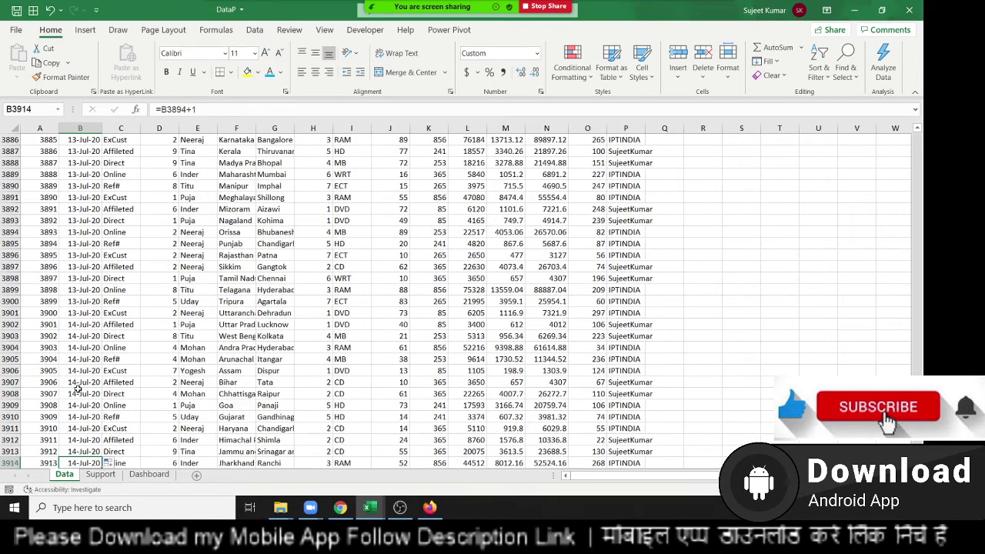
pyautogui.hotkey('ctrl', 'Up')
pyautogui.press('Down')
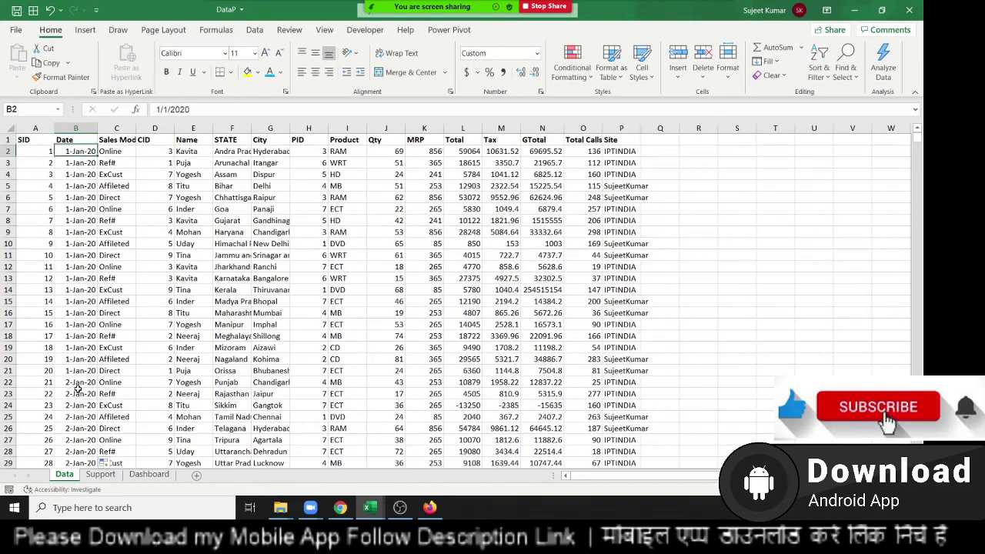
pyautogui.press('Down')
pyautogui.press('Down')
pyautogui.press('Down')
pyautogui.press('Down')
pyautogui.press('Down')
pyautogui.press('Up')
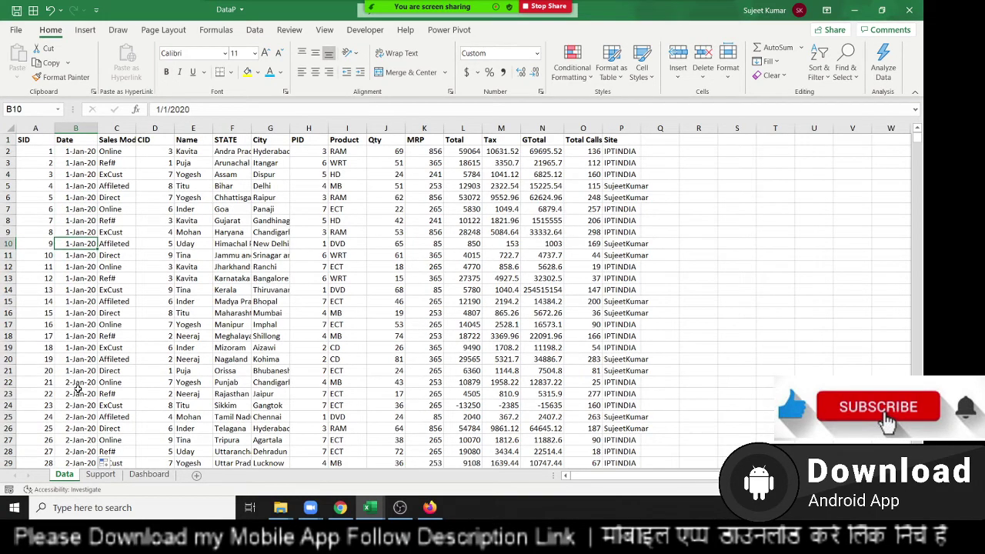
pyautogui.write('=')
pyautogui.press('Up')
pyautogui.press('Up')
pyautogui.press('Up')
pyautogui.press('Up')
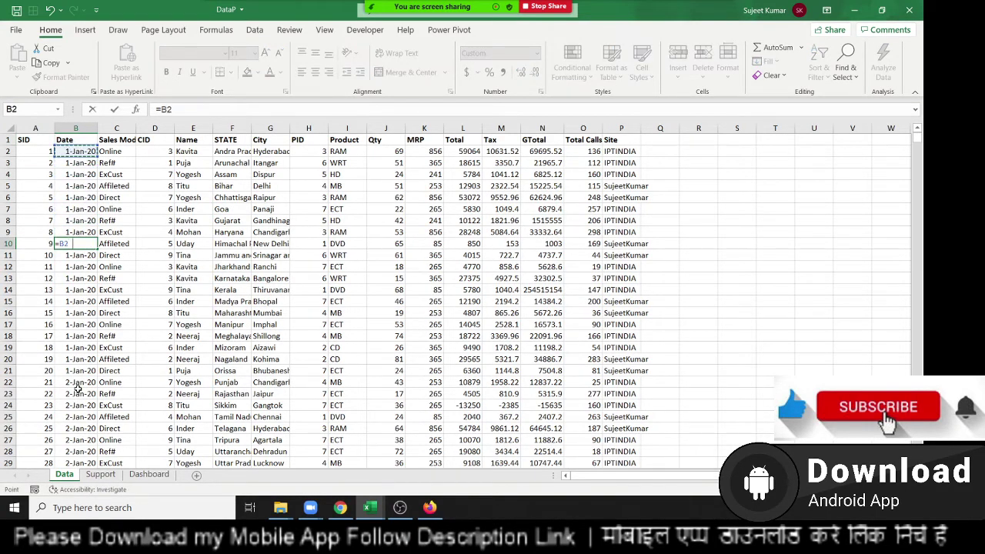
pyautogui.write('+1')
pyautogui.hotkey('ctrl', 'Return')
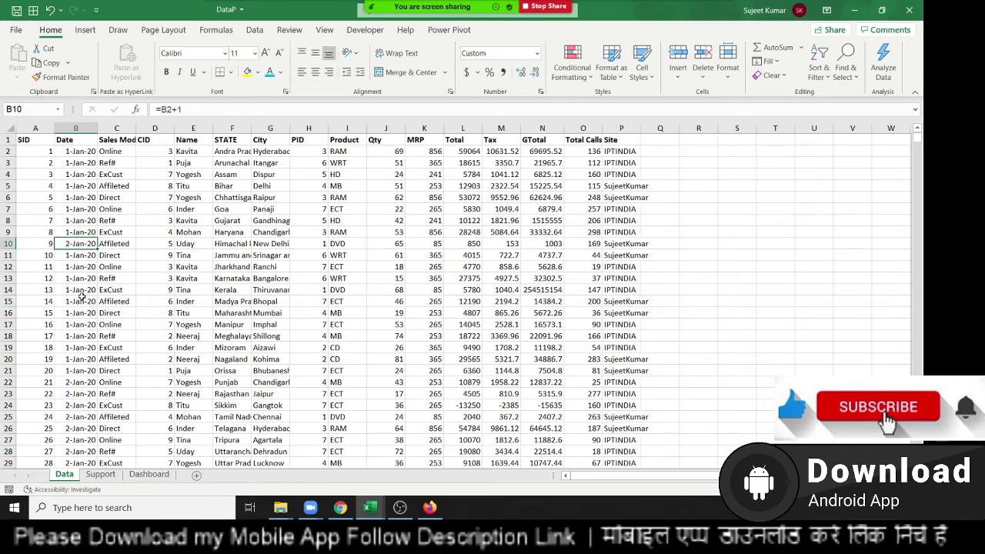
pyautogui.doubleClick(96, 250)
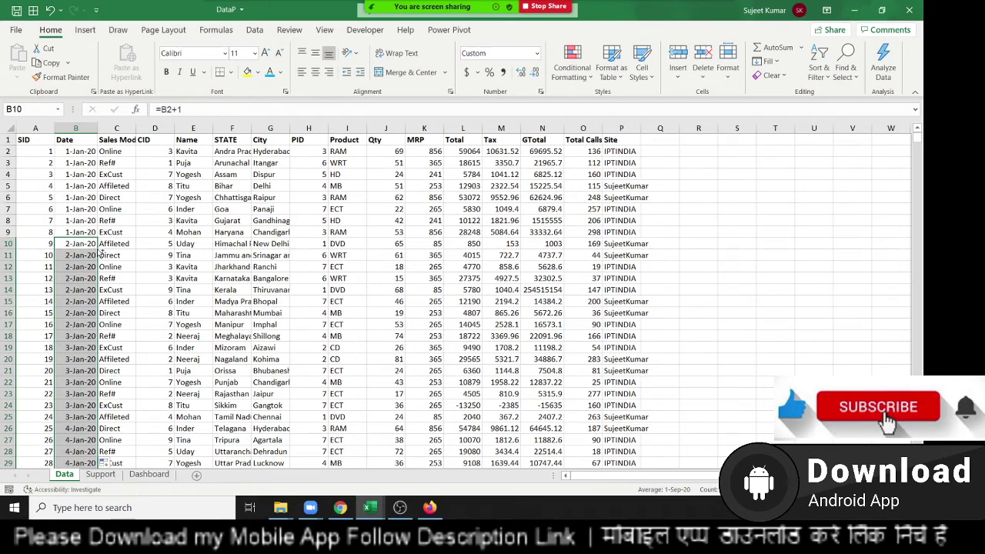
# Step: Enter =B2+1 in B13 and fill it down to the last row
pyautogui.hotkey('ctrl', 'Down')
pyautogui.press('Down')
pyautogui.press('Up')
pyautogui.press('Up')
pyautogui.press('Up')
pyautogui.press('Up')
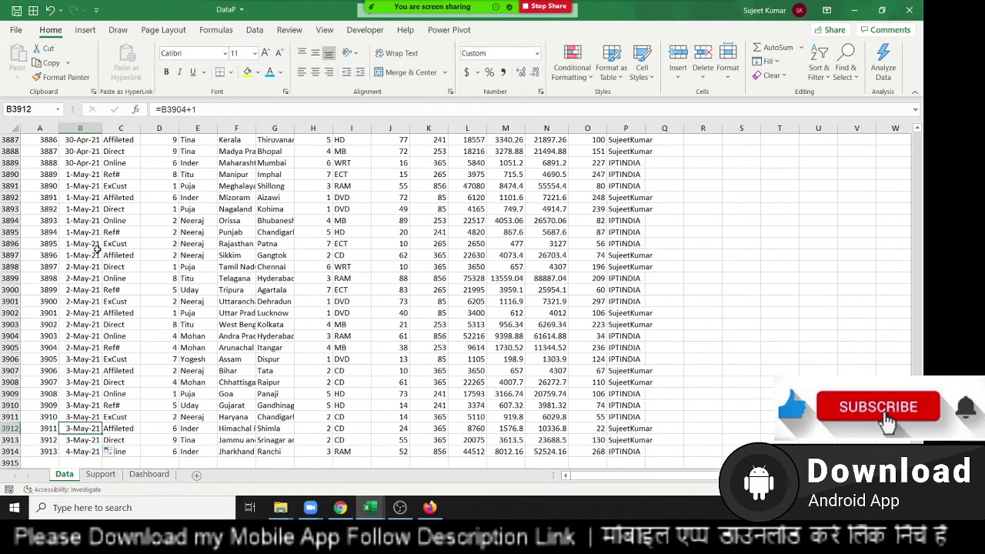
pyautogui.press('Up')
pyautogui.press('Up')
pyautogui.press('Up')
pyautogui.hotkey('ctrl', 'Up')
pyautogui.press('Down')
pyautogui.press('Down')
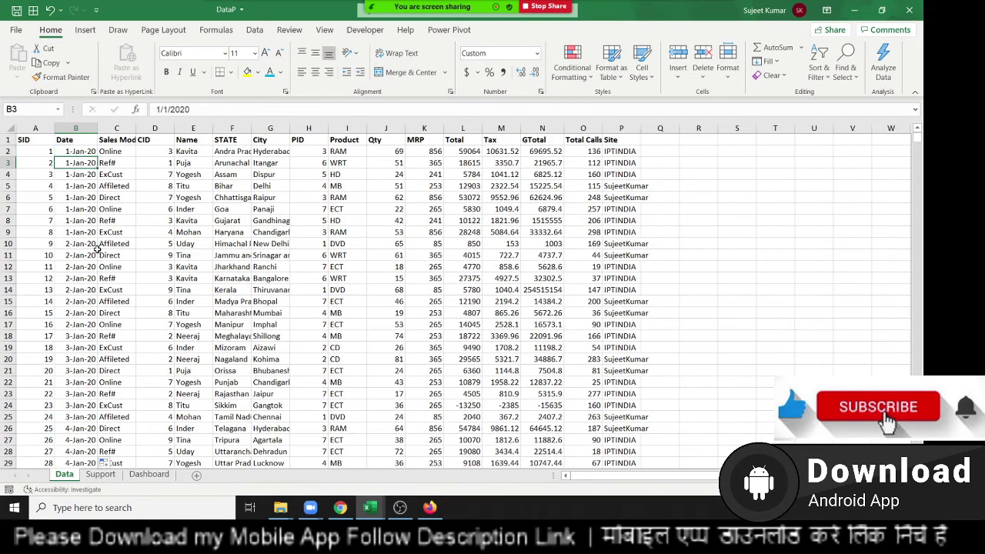
pyautogui.press('Down')
pyautogui.press('Down')
pyautogui.press('Down')
pyautogui.press('Down')
pyautogui.press('Down')
pyautogui.press('Down')
pyautogui.press('Down')
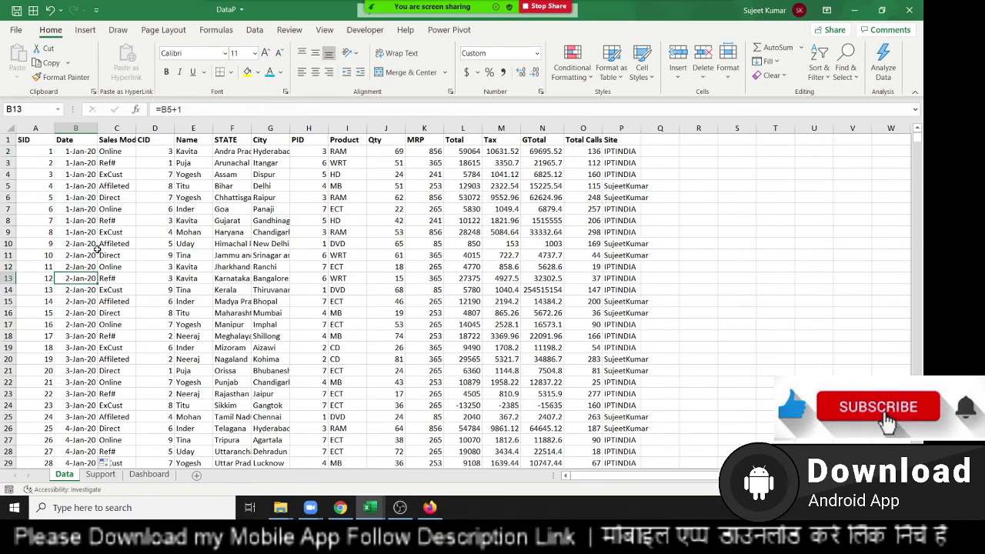
pyautogui.write('=')
pyautogui.press('Up')
pyautogui.press('Up')
pyautogui.press('Up')
pyautogui.press('Up')
pyautogui.press('Up')
pyautogui.press('Up')
pyautogui.press('Up')
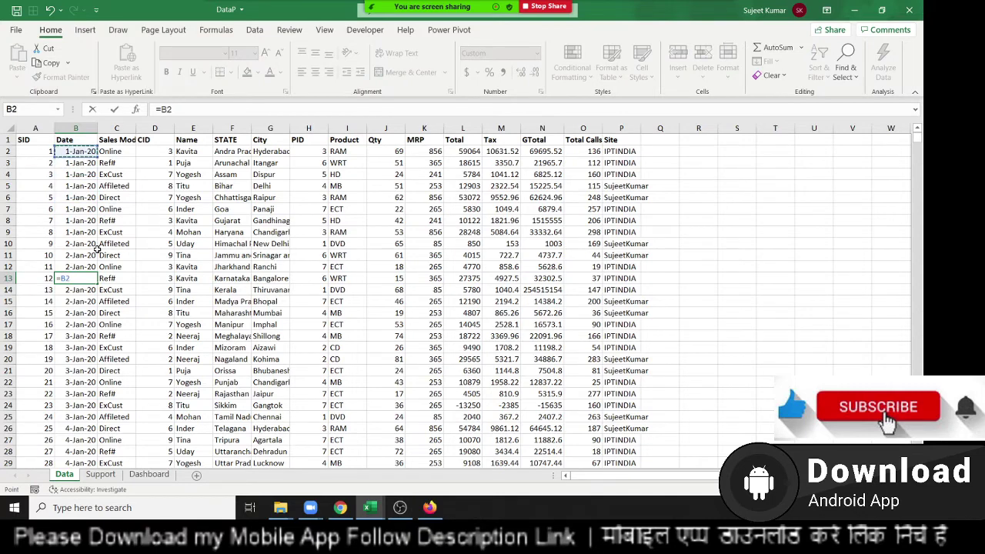
pyautogui.write('+1')
pyautogui.hotkey('ctrl', 'Return')
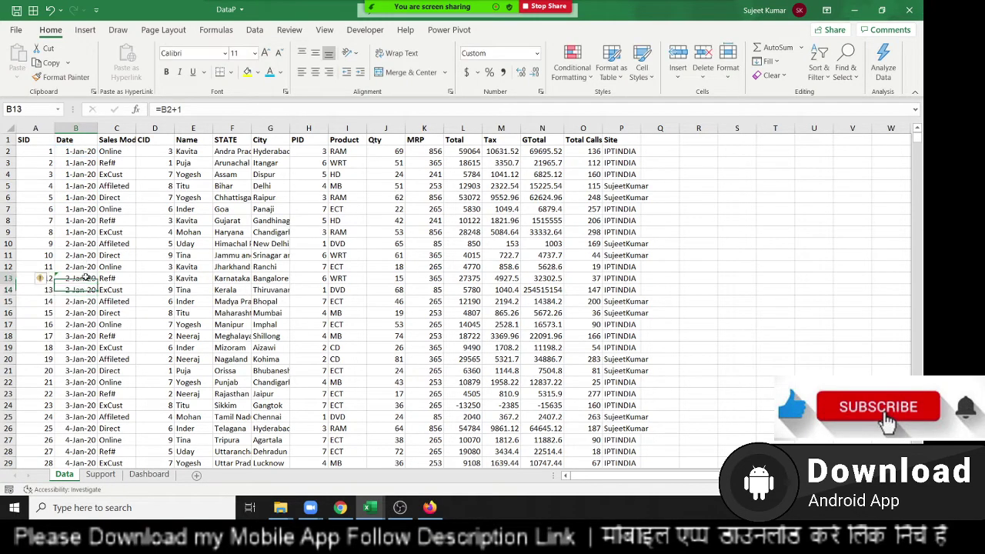
pyautogui.doubleClick(96, 285)
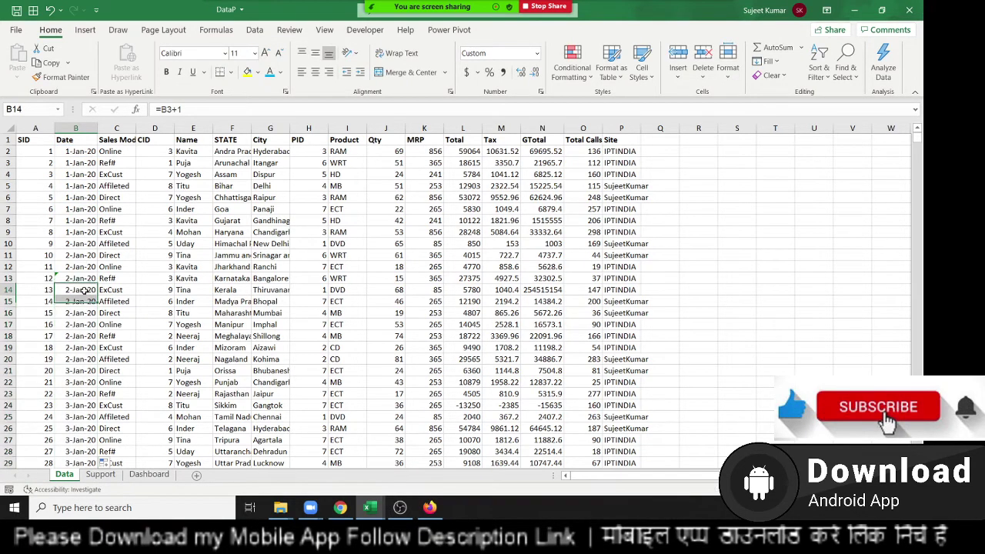
# Step: Check the final date reaches 21-Dec-20, then return to the Support sheet
pyautogui.click(85, 290)
pyautogui.hotkey('ctrl', 'Down')
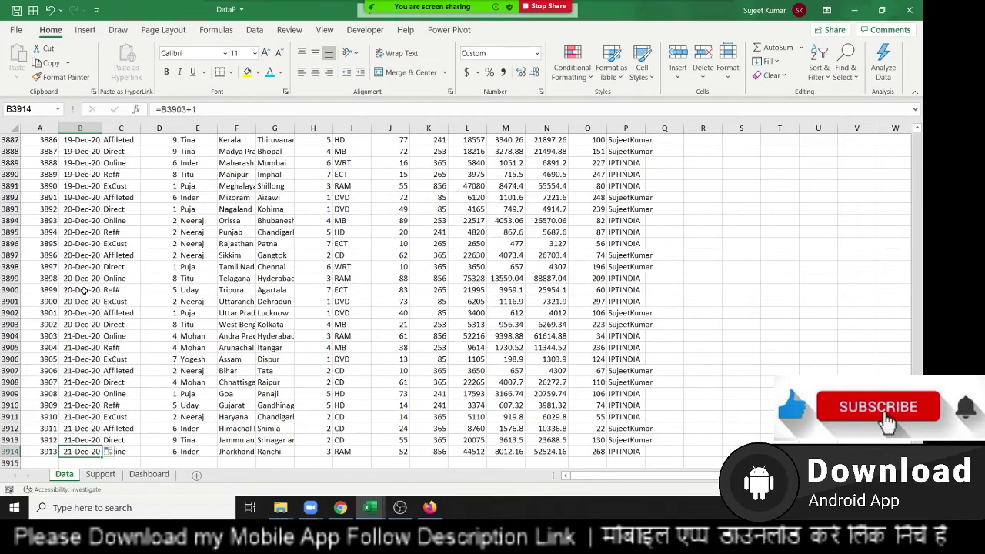
pyautogui.hotkey('ctrl', 'Up')
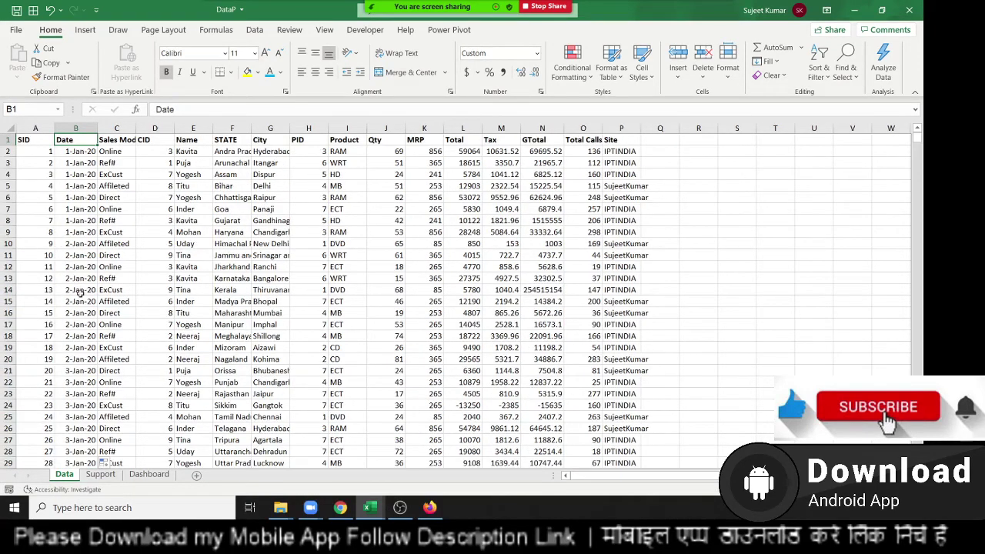
pyautogui.click(100, 474)
# Step: Enter JAN in K2 and fill the month series down to DEC in K13, then begin a formula in L2
pyautogui.click(422, 154)
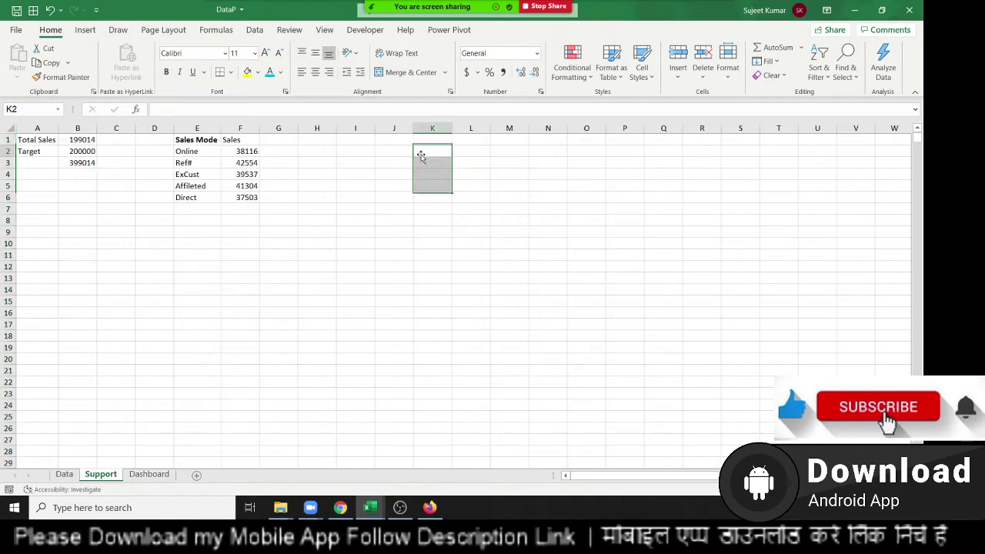
pyautogui.write('JAN')
pyautogui.press('Return')
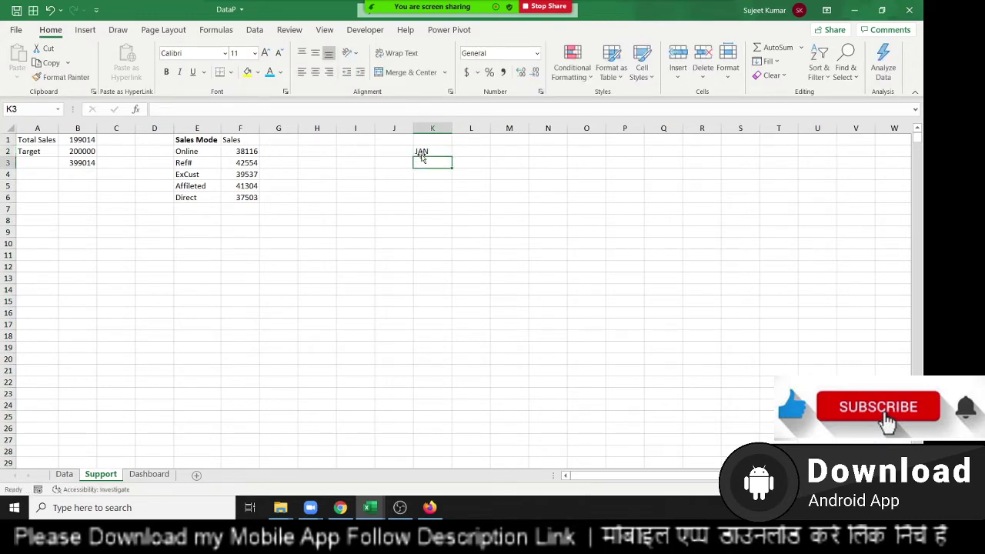
pyautogui.click(424, 151)
pyautogui.moveTo(452, 156)
pyautogui.mouseDown()
pyautogui.moveTo(459, 318)
pyautogui.moveTo(454, 286)
pyautogui.mouseUp()
pyautogui.click(481, 156)
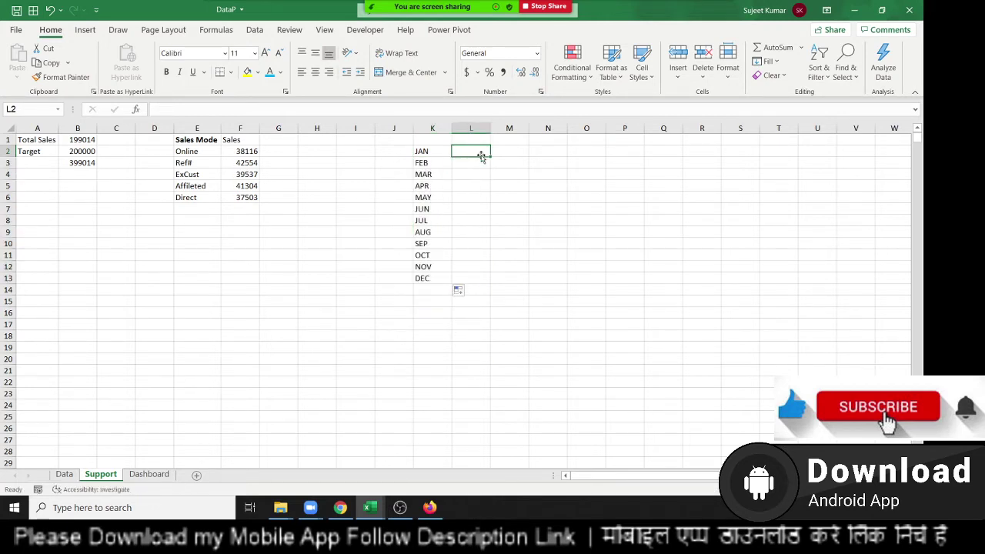
pyautogui.write('=')
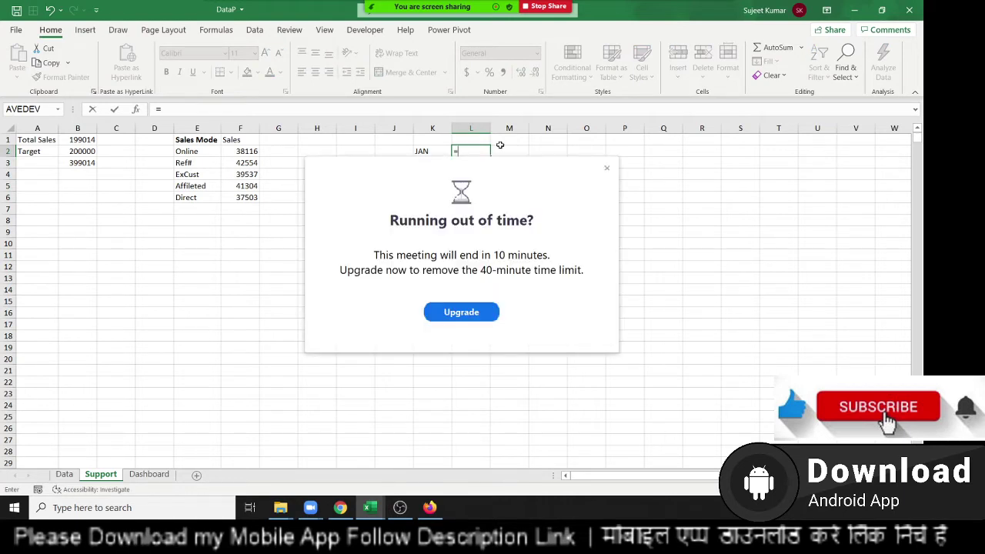
pyautogui.click(607, 169)
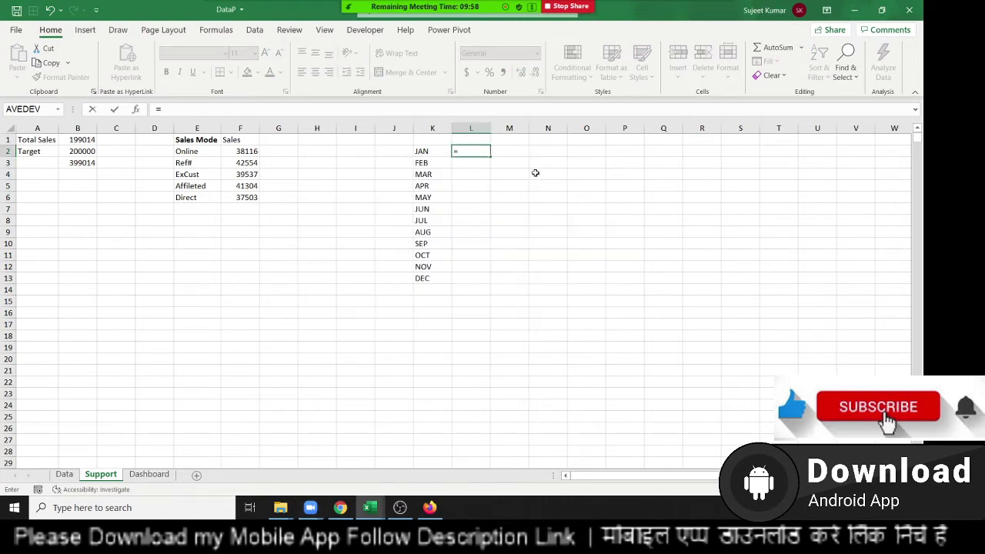
pyautogui.write('sum')
pyautogui.press('Down')
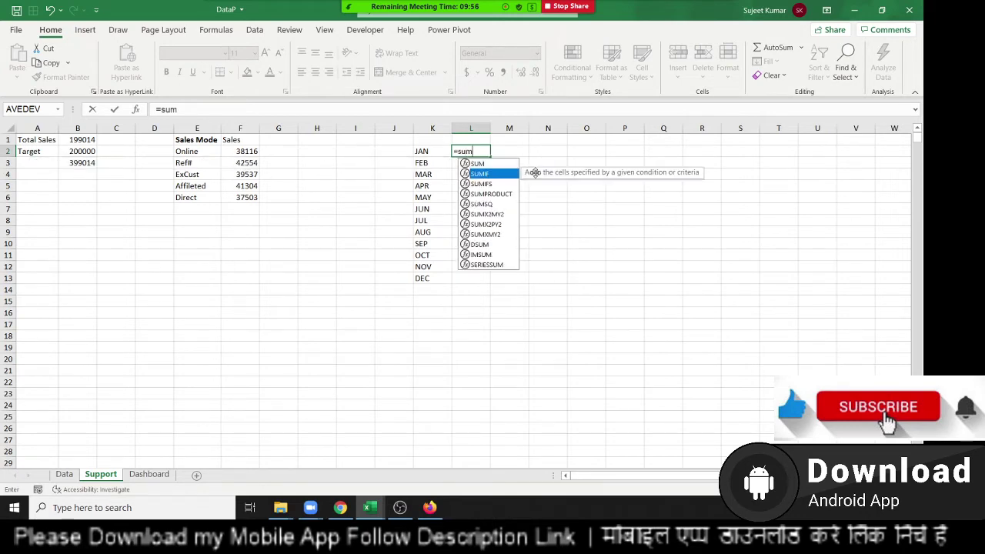
pyautogui.press('Tab')
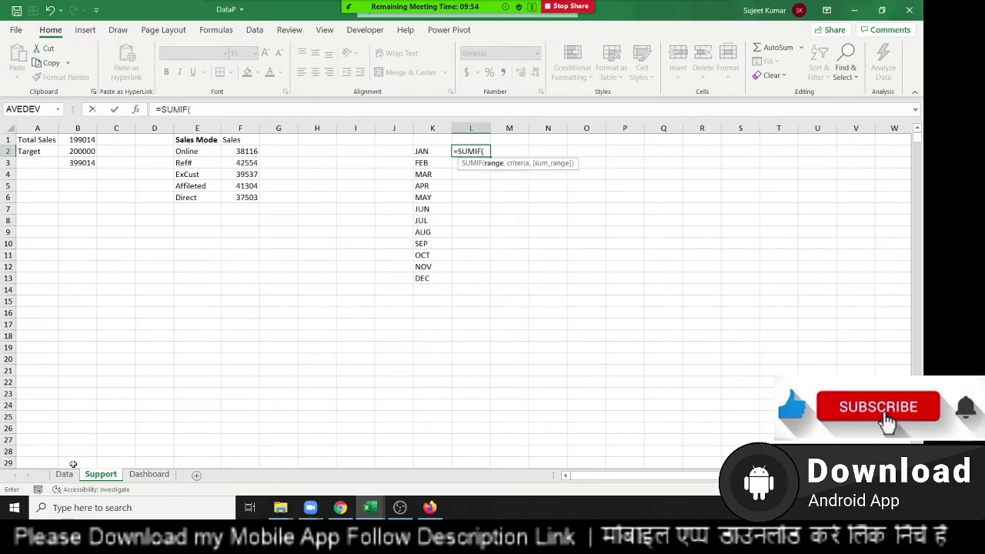
pyautogui.click(65, 474)
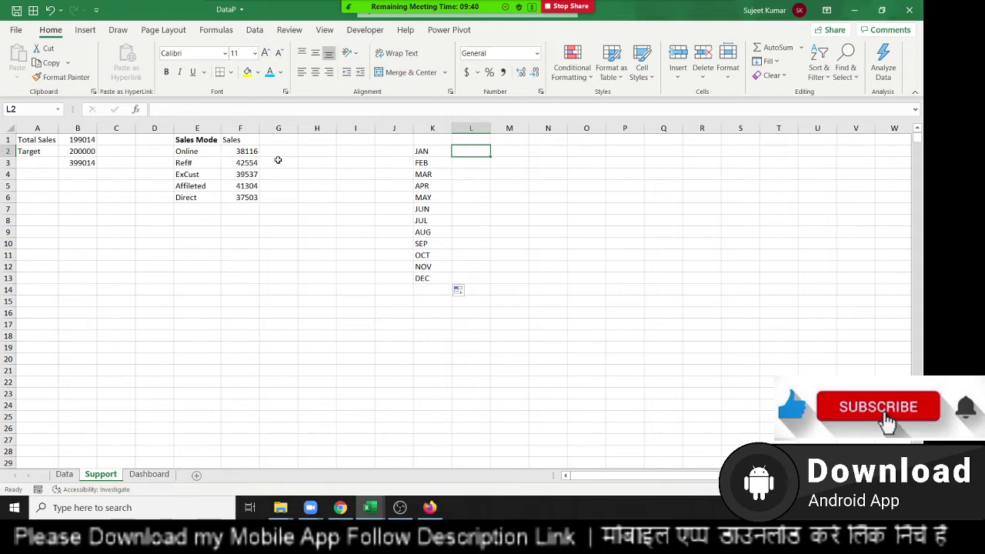
# Step: Add a Month heading in cell Q1 of the Data sheet
pyautogui.click(64, 474)
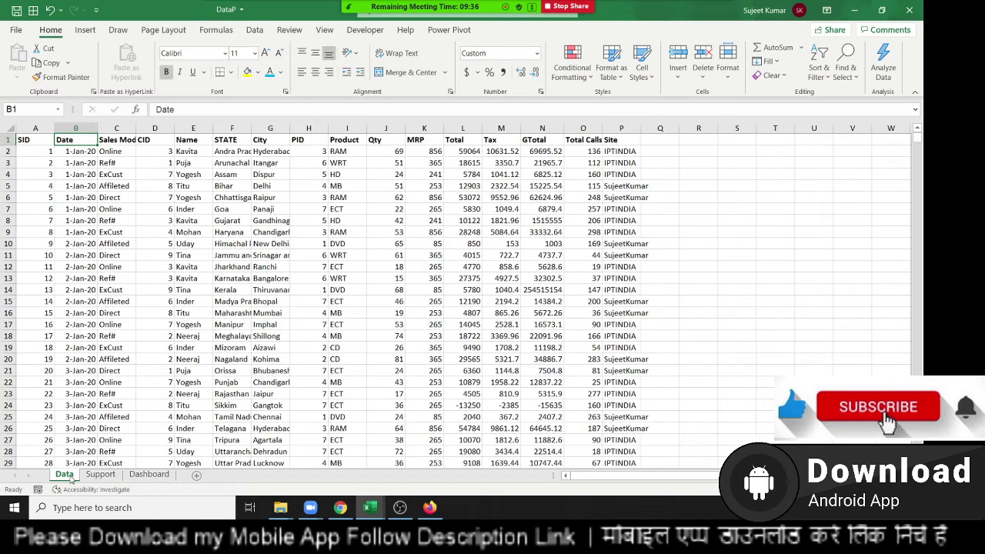
pyautogui.click(662, 140)
pyautogui.write('Mon')
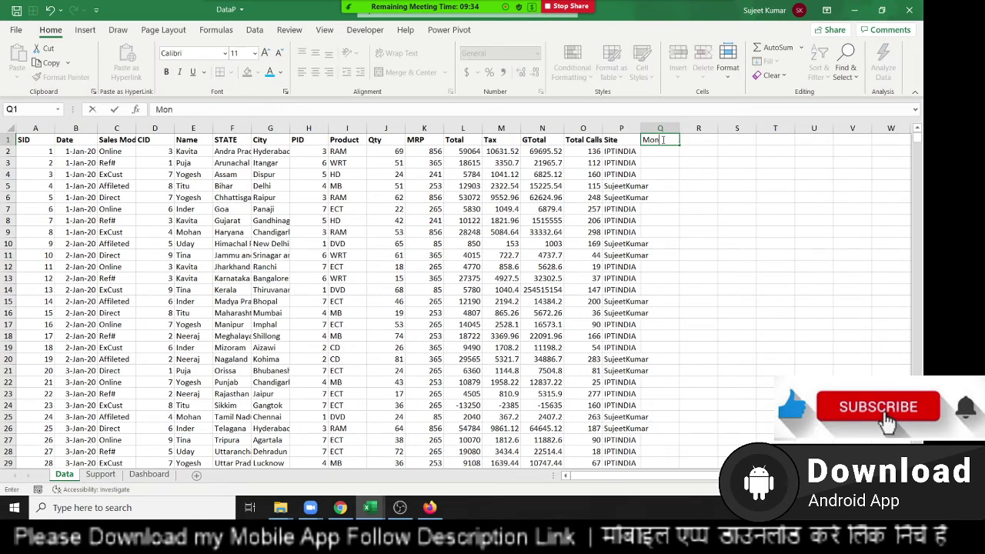
pyautogui.write('th')
pyautogui.press('Return')
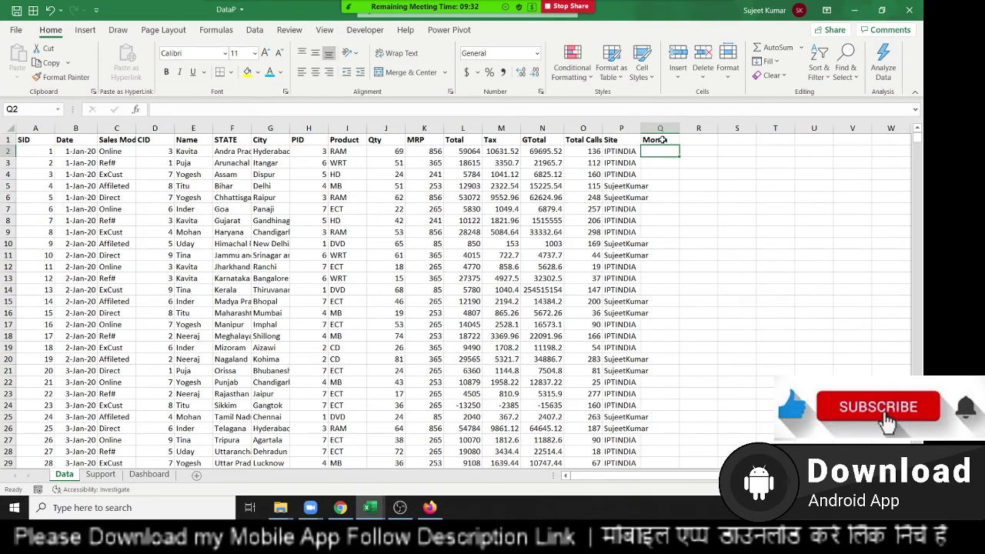
# Step: Fill column Q with =TEXT(B2,"MMM") month names and return to the Support sheet
pyautogui.write('=te')
pyautogui.press('Tab')
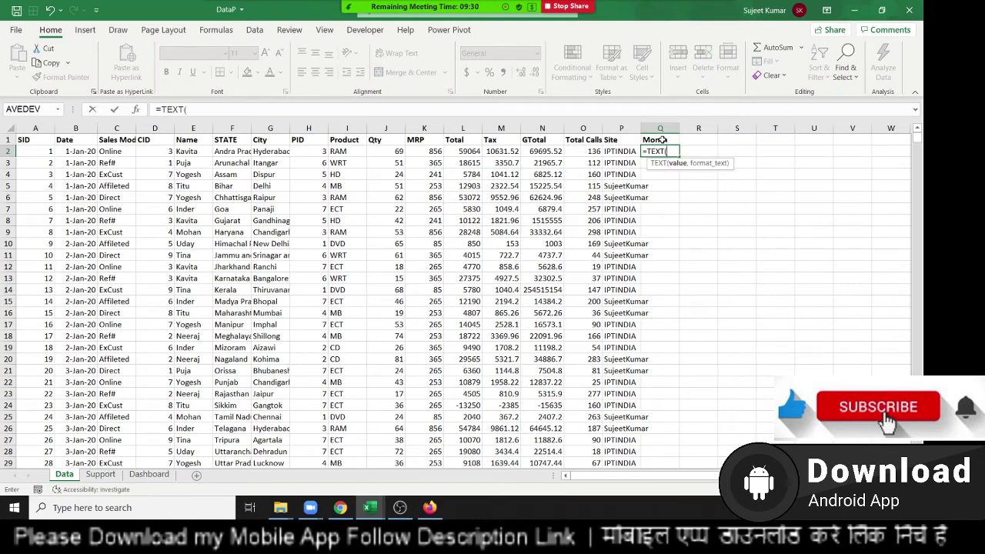
pyautogui.press('Left')
pyautogui.press('Left')
pyautogui.press('Left')
pyautogui.press('Left')
pyautogui.press('Left')
pyautogui.press('Left')
pyautogui.press('Left')
pyautogui.press('Right')
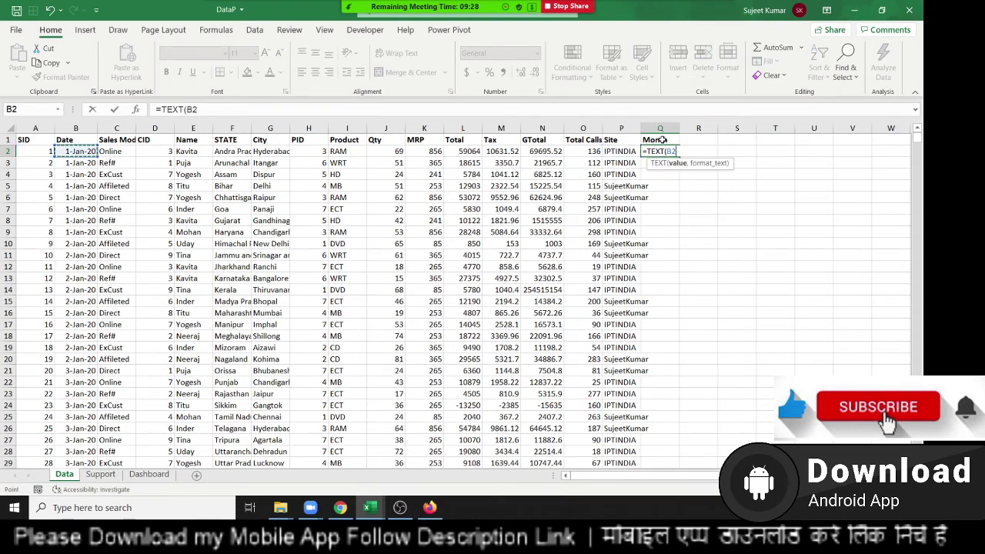
pyautogui.write(',"<<<')
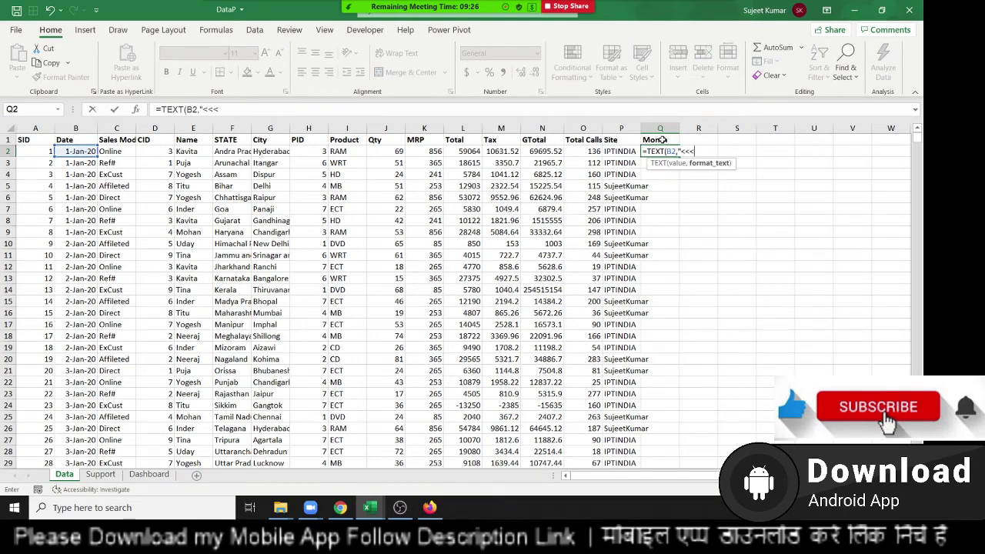
pyautogui.press('BackSpace')
pyautogui.press('BackSpace')
pyautogui.write('MM')
pyautogui.write('")')
pyautogui.hotkey('ctrl', 'Return')
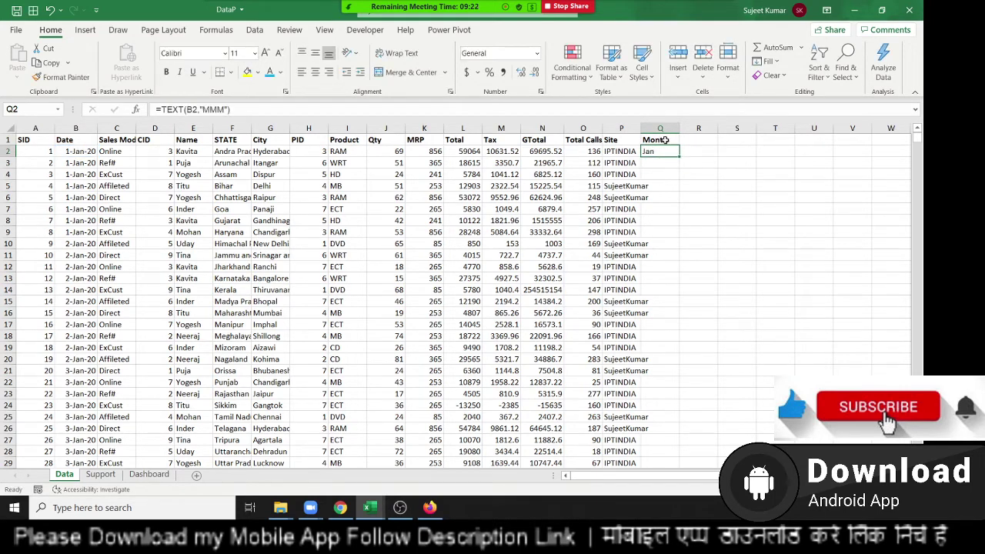
pyautogui.doubleClick(674, 157)
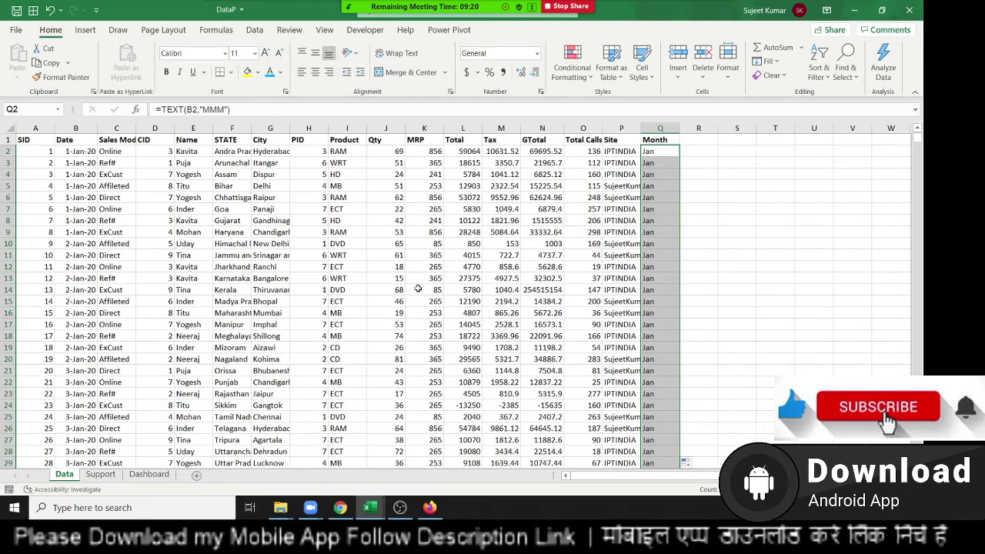
pyautogui.click(100, 474)
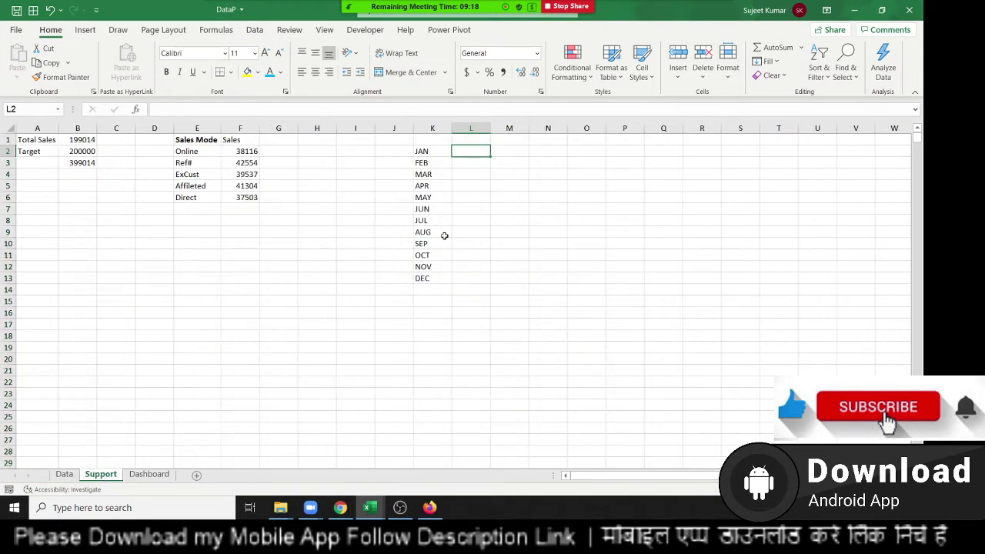
# Step: Enter =SUMIF(Data!Q:Q,Support!K2,Data!J:J) in L2 to total January's Qty
pyautogui.write('=sum')
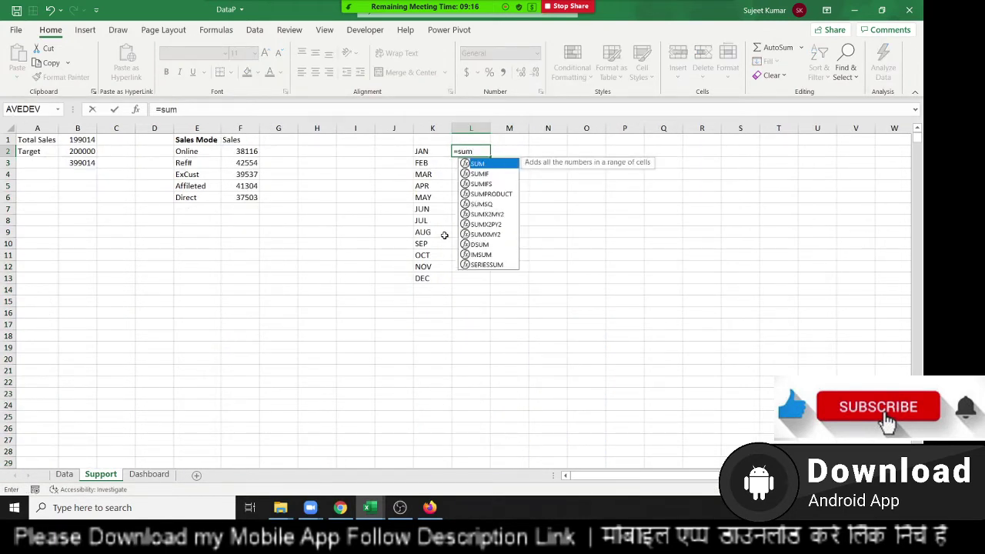
pyautogui.press('Down')
pyautogui.press('Tab')
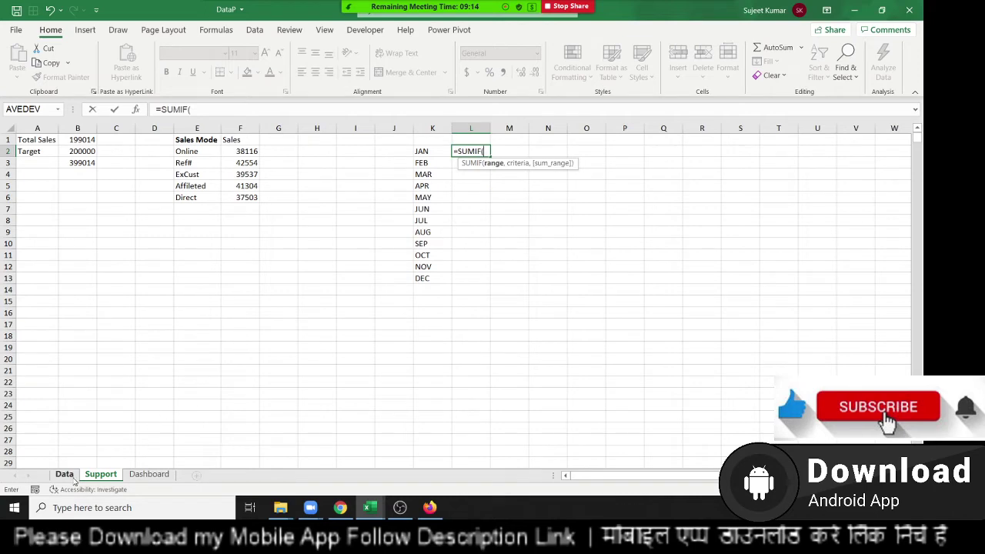
pyautogui.click(64, 475)
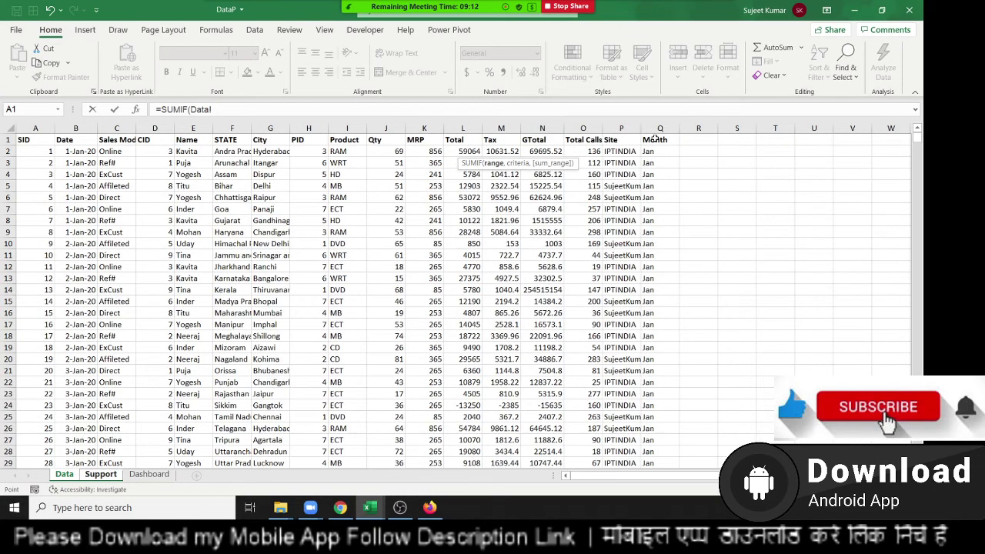
pyautogui.click(659, 128)
pyautogui.write(',')
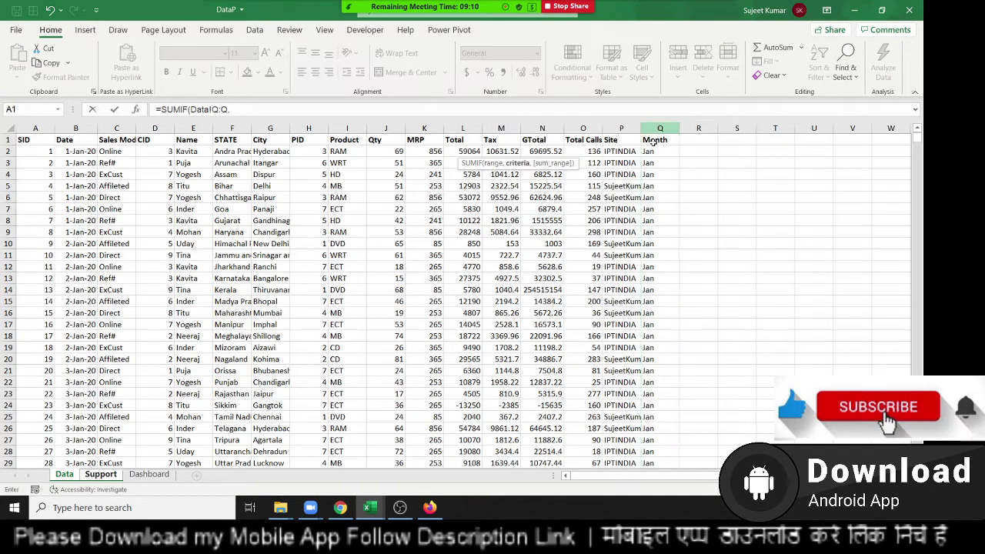
pyautogui.click(108, 474)
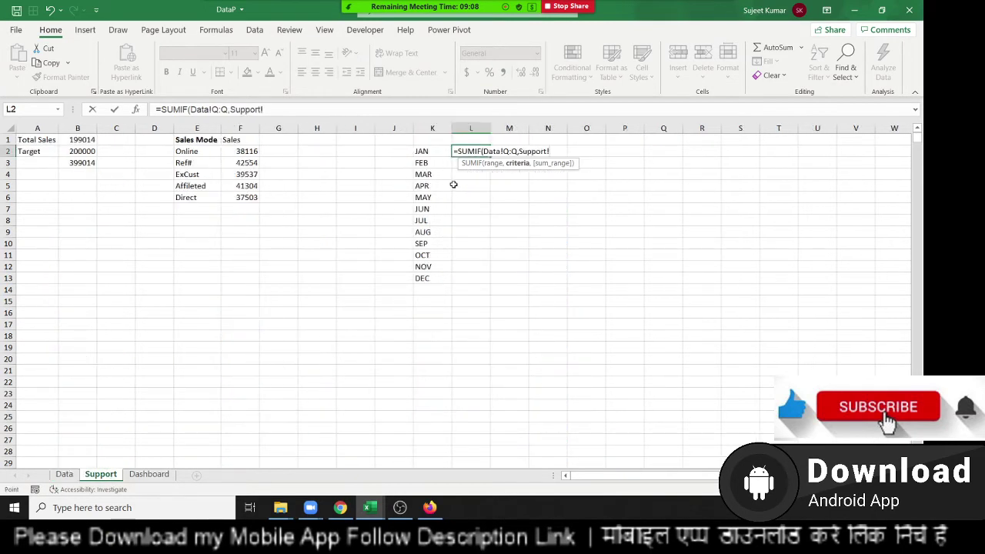
pyautogui.click(437, 153)
pyautogui.write(',')
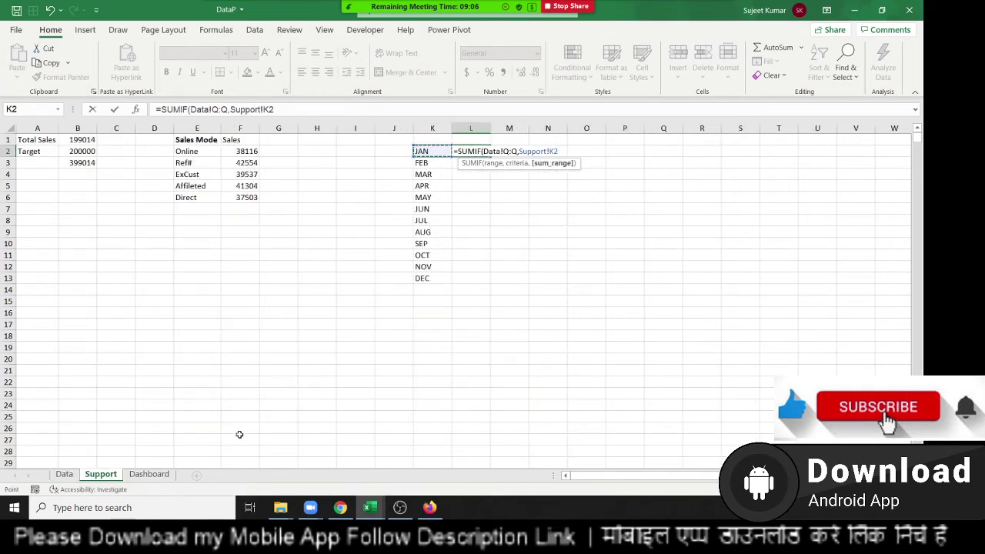
pyautogui.click(65, 474)
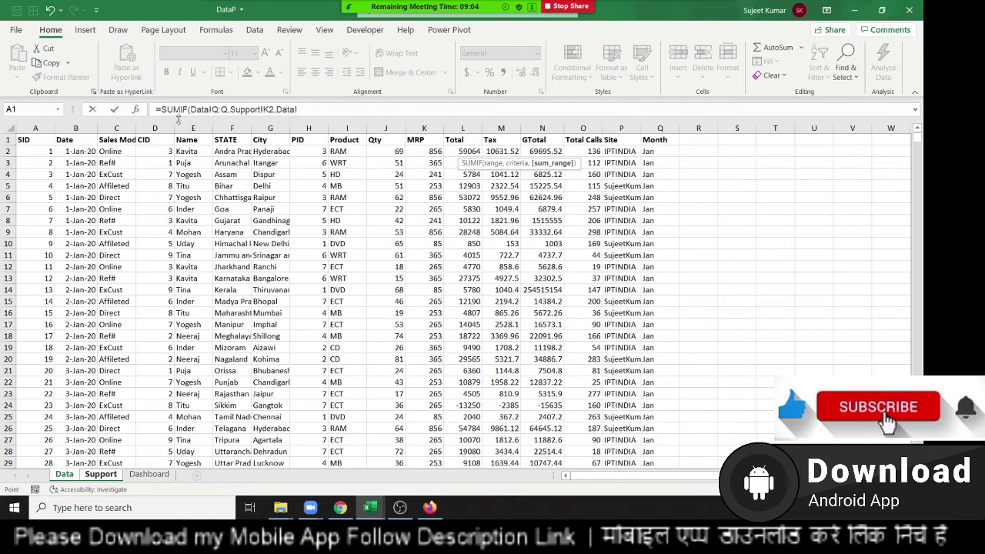
pyautogui.click(387, 129)
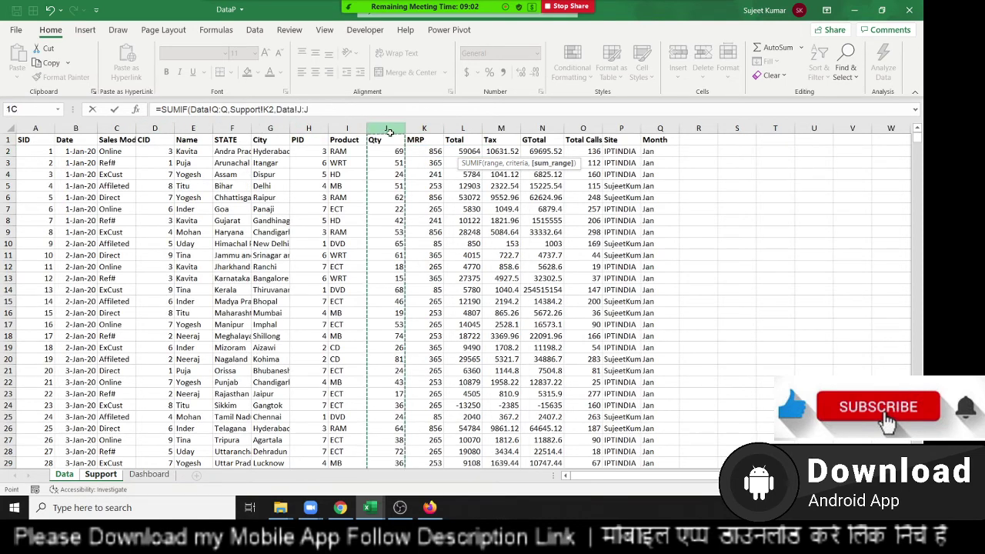
pyautogui.press('Return')
# Step: Fill the SUMIF down to L13 and select the months with their totals, K2:L13
pyautogui.click(478, 152)
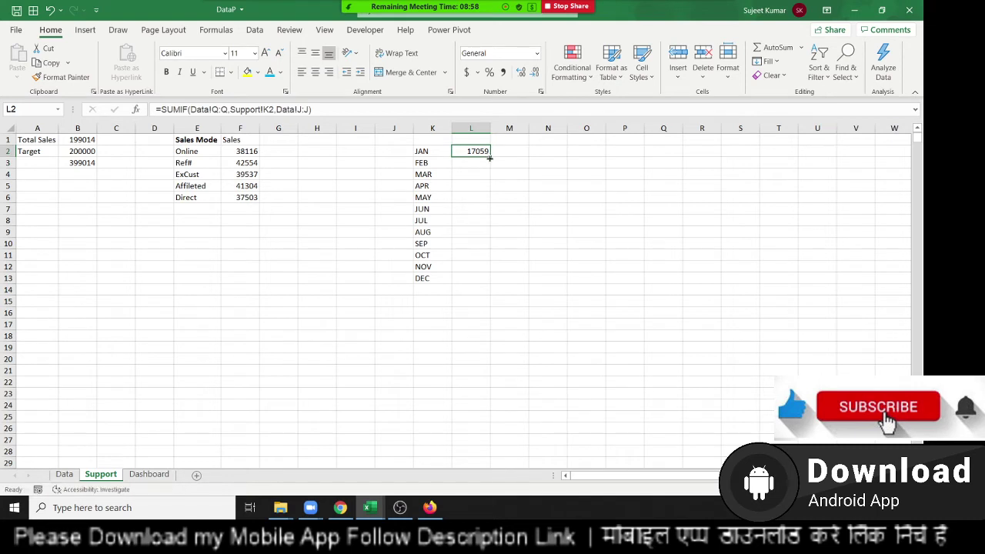
pyautogui.doubleClick(489, 156)
pyautogui.moveTo(421, 152); pyautogui.dragTo(477, 281)
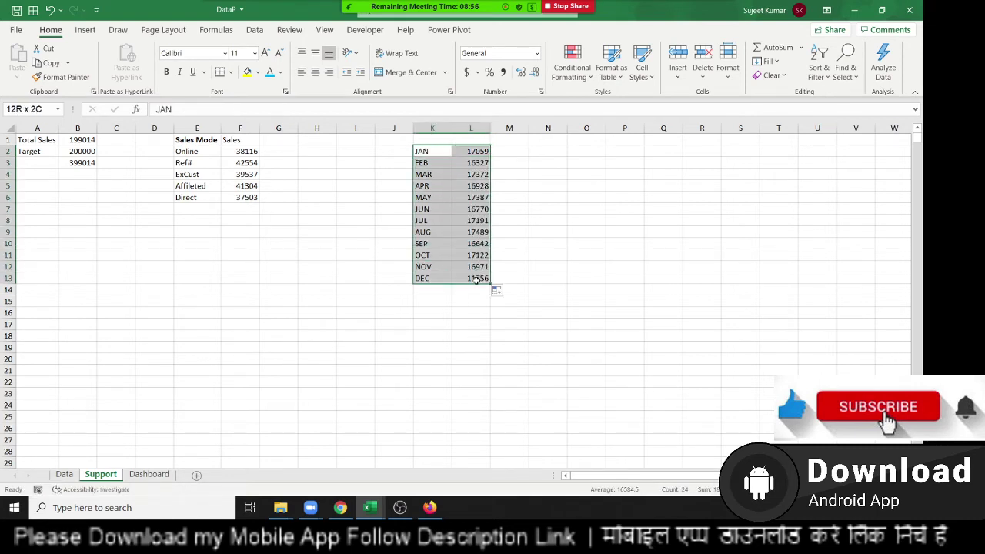
# Step: Insert a 2-D area chart of the monthly Qty totals
pyautogui.click(84, 29)
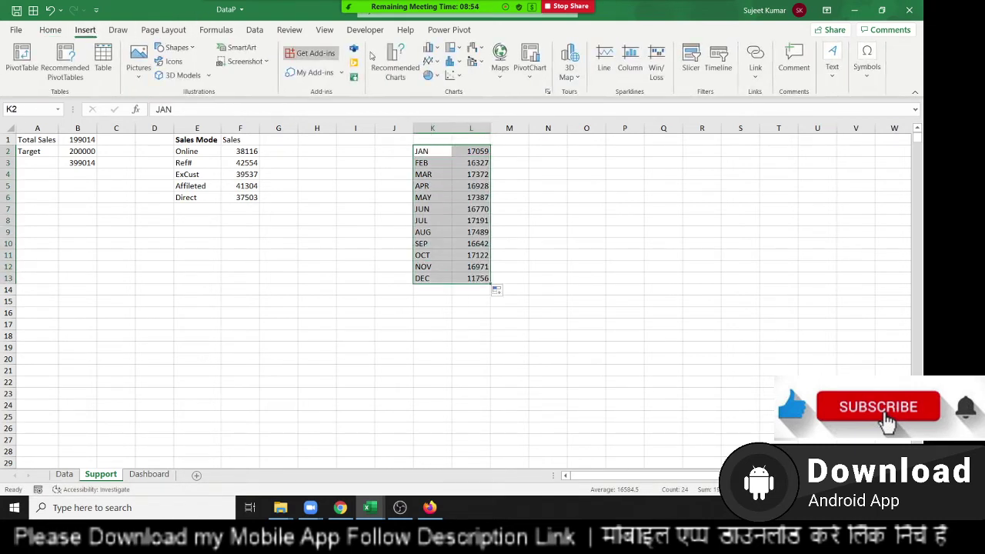
pyautogui.click(432, 61)
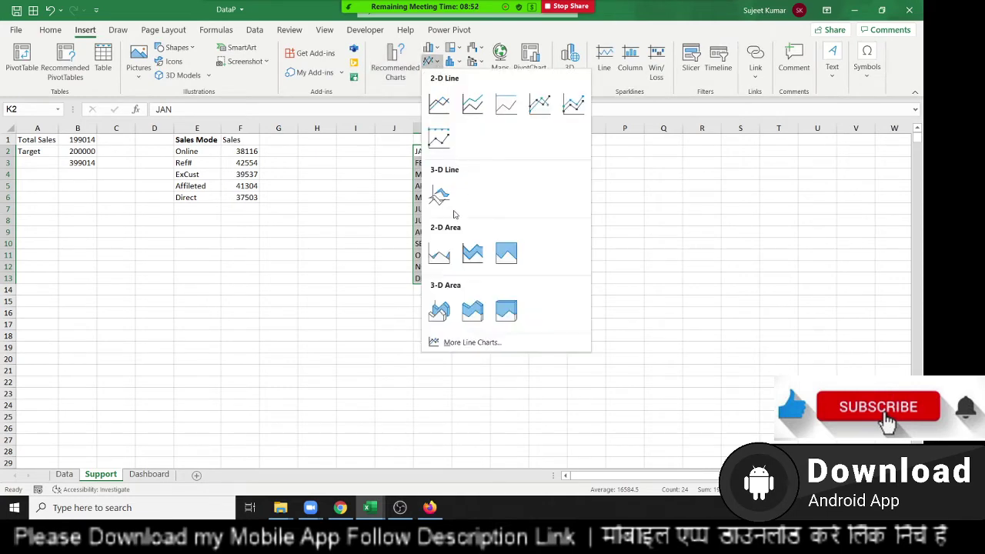
pyautogui.click(449, 254)
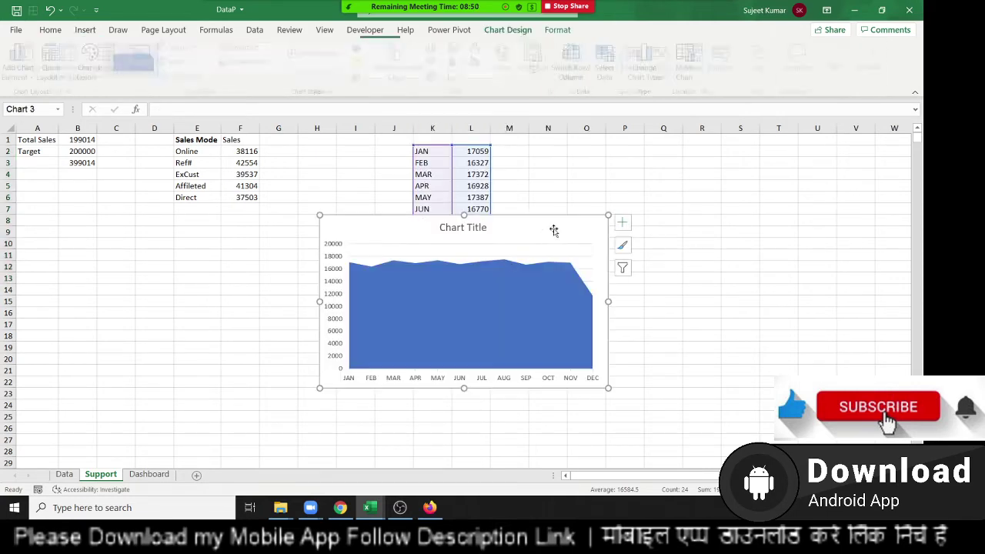
# Step: Move the chart to cell A9 on the Dashboard sheet and bring up its chart styles
pyautogui.hotkey('ctrl', 'x')
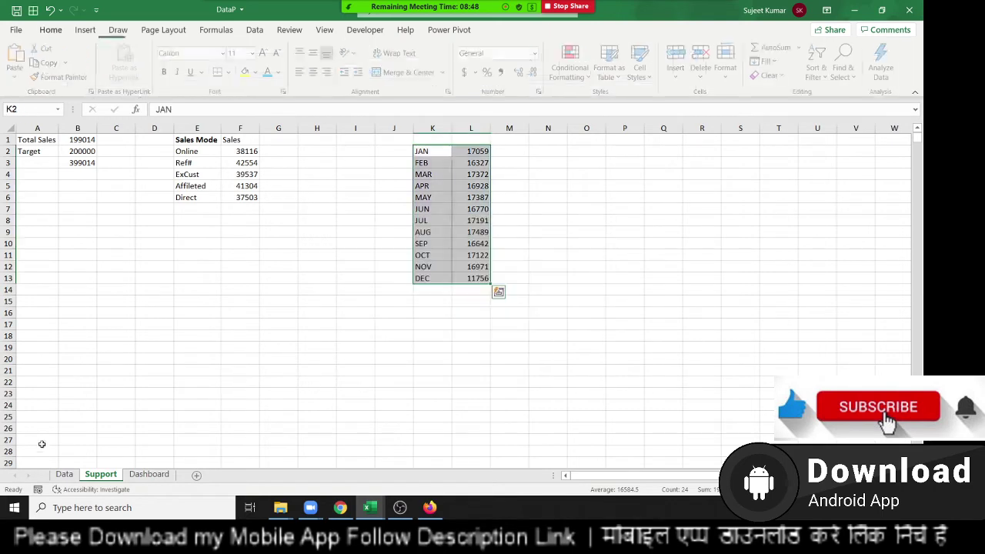
pyautogui.click(149, 474)
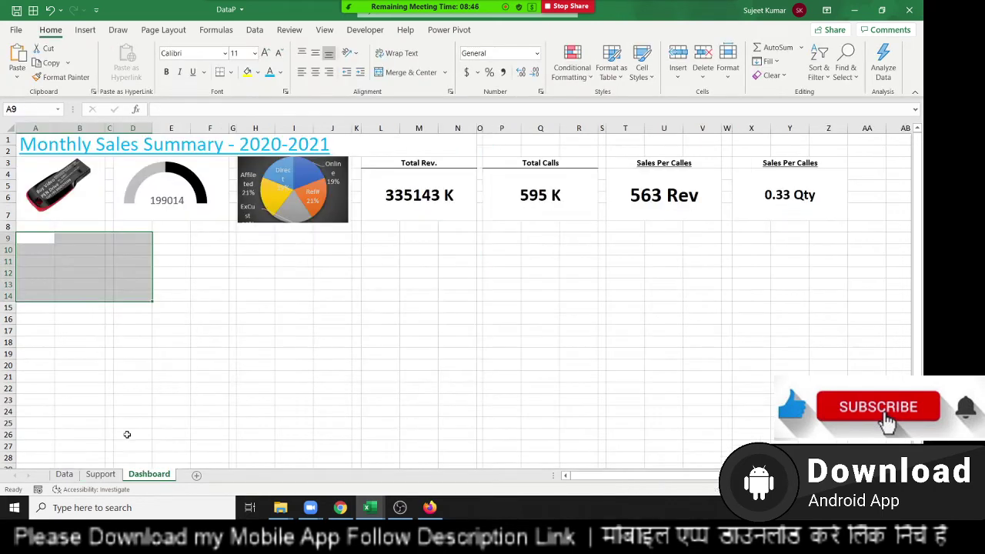
pyautogui.click(36, 241)
pyautogui.hotkey('ctrl', 'v')
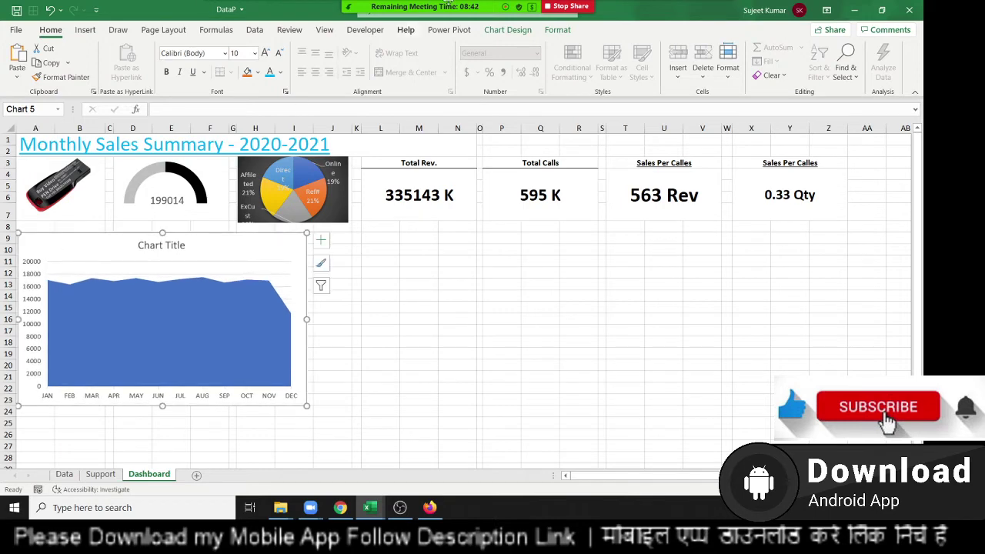
pyautogui.moveTo(378, 32)
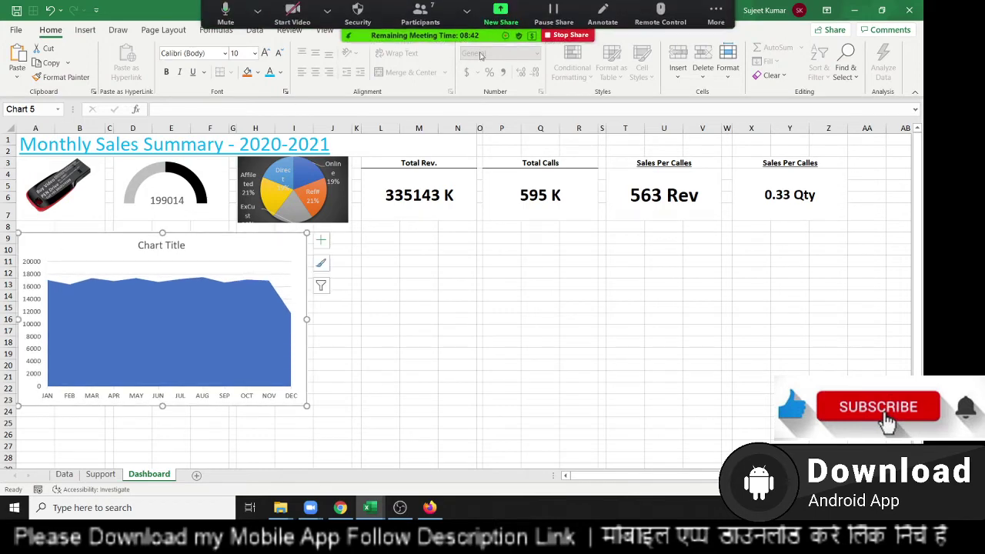
pyautogui.click(556, 291)
pyautogui.click(262, 247)
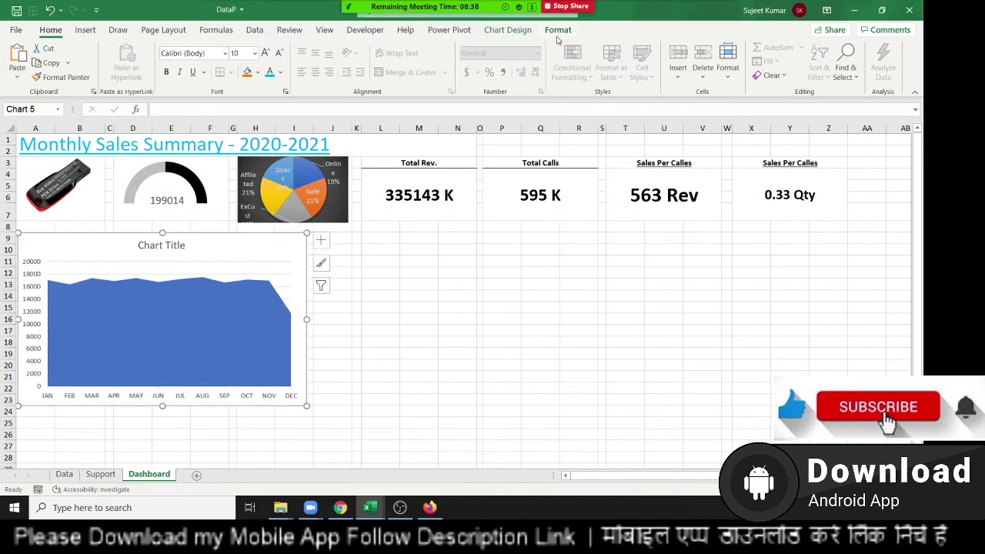
pyautogui.click(558, 30)
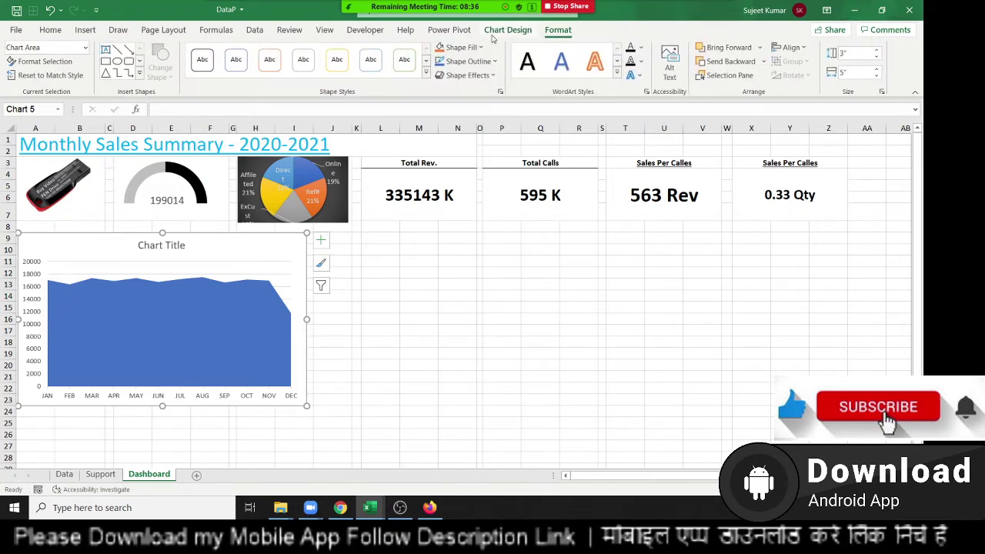
pyautogui.click(498, 31)
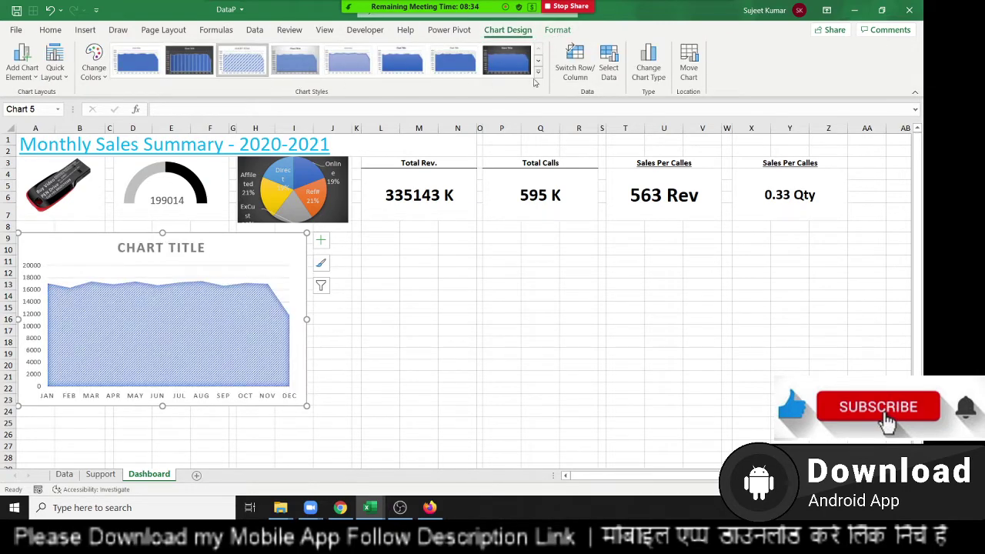
# Step: Replace the placeholder chart title with 'Monthly Sales in Qty'
pyautogui.click(457, 259)
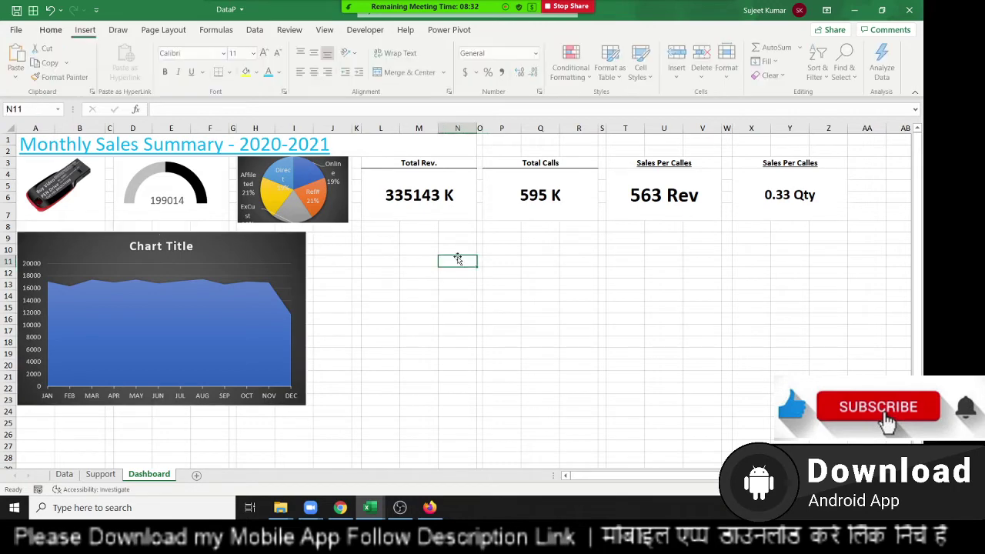
pyautogui.click(160, 246)
pyautogui.doubleClick(160, 247)
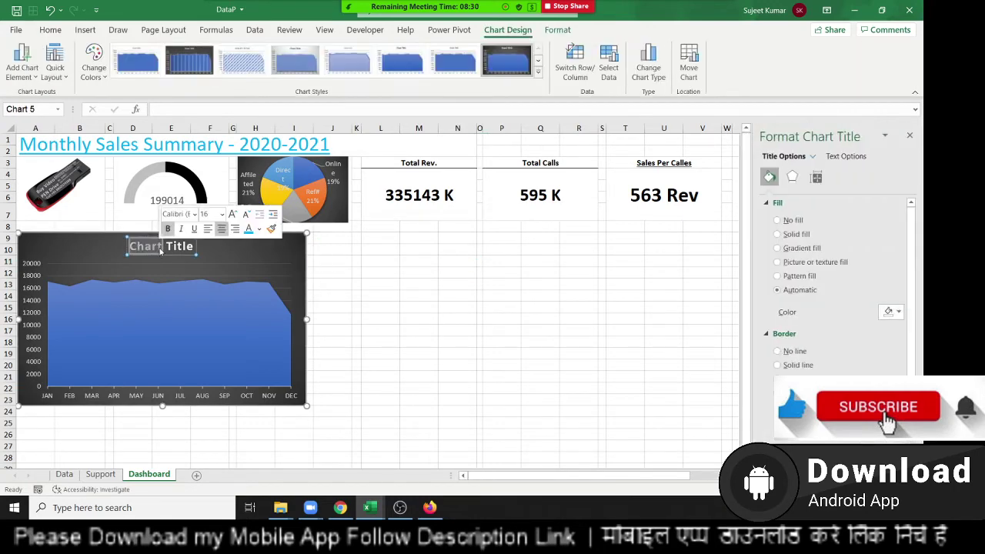
pyautogui.press('Delete')
pyautogui.press('Delete')
pyautogui.press('Delete')
pyautogui.press('Delete')
pyautogui.press('Delete')
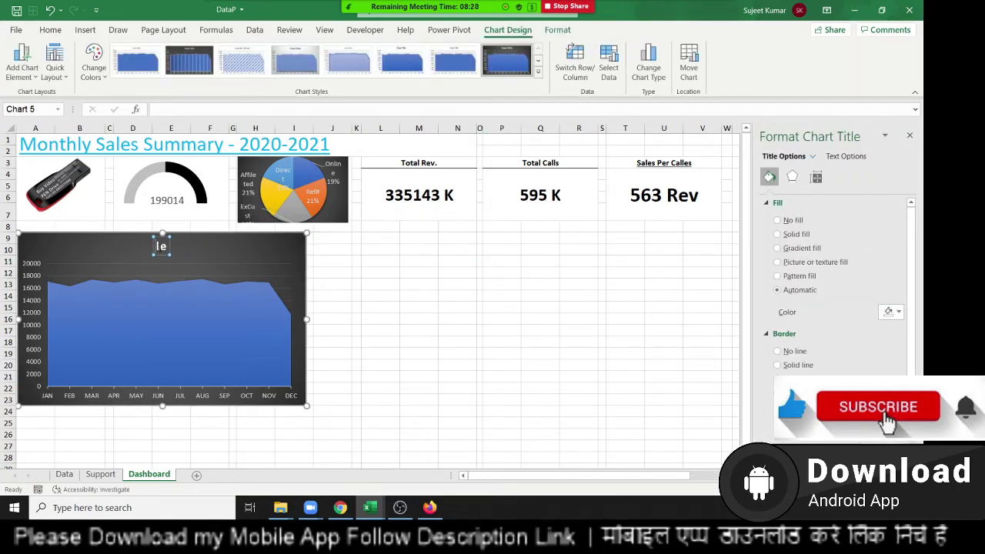
pyautogui.press('Delete')
pyautogui.press('Delete')
pyautogui.write('Mon')
pyautogui.write('thly')
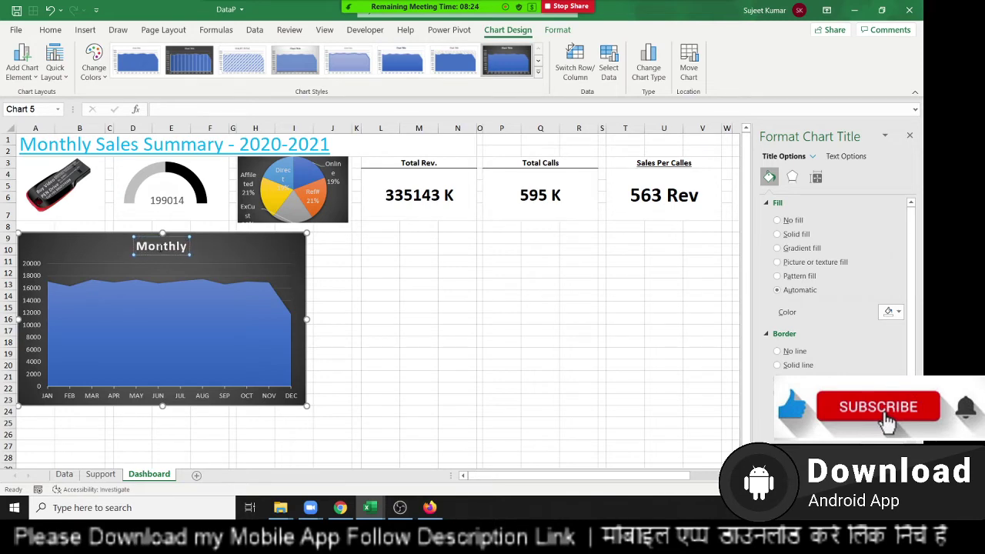
pyautogui.write(' Qty S')
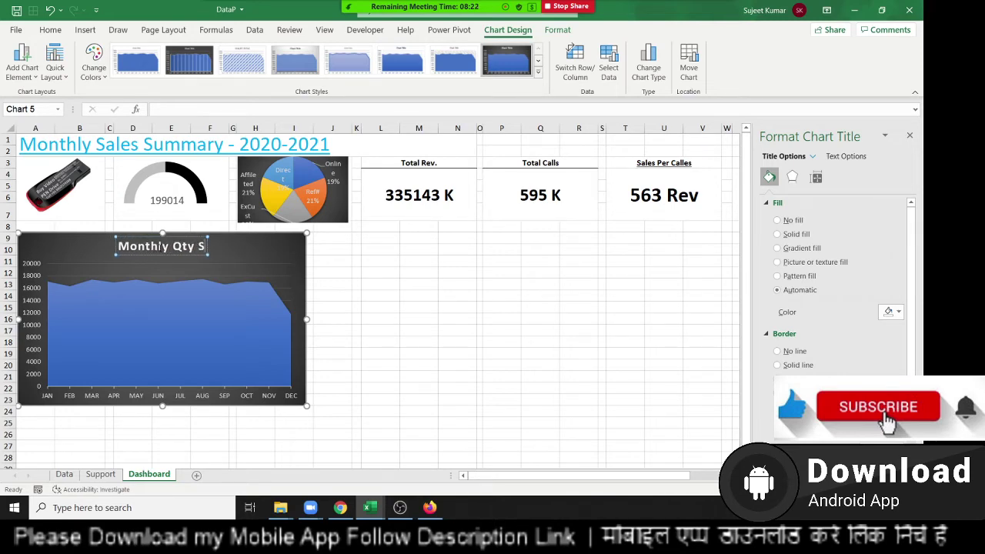
pyautogui.write('a')
pyautogui.press('BackSpace')
pyautogui.press('BackSpace')
pyautogui.press('BackSpace')
pyautogui.press('BackSpace')
pyautogui.press('BackSpace')
pyautogui.press('BackSpace')
pyautogui.press('BackSpace')
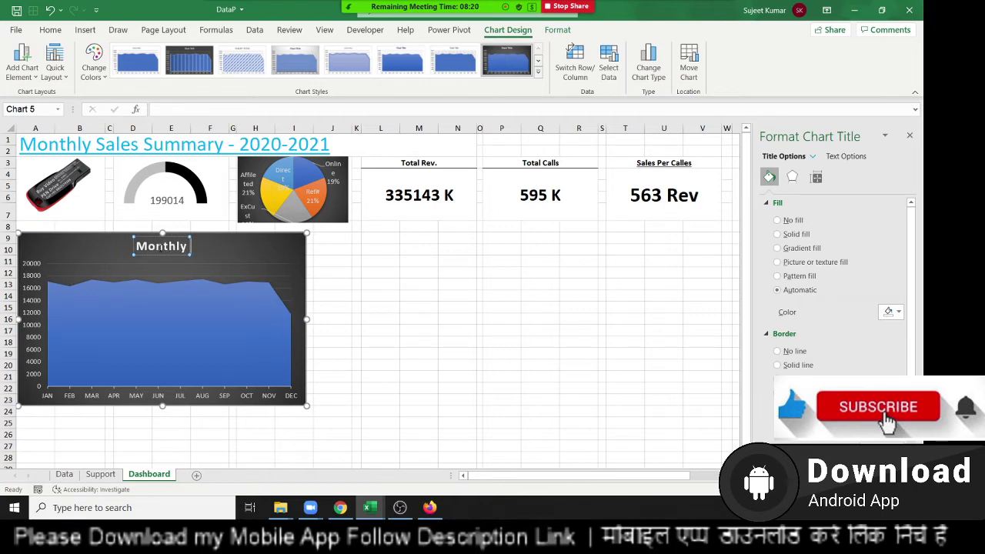
pyautogui.write('Sales in')
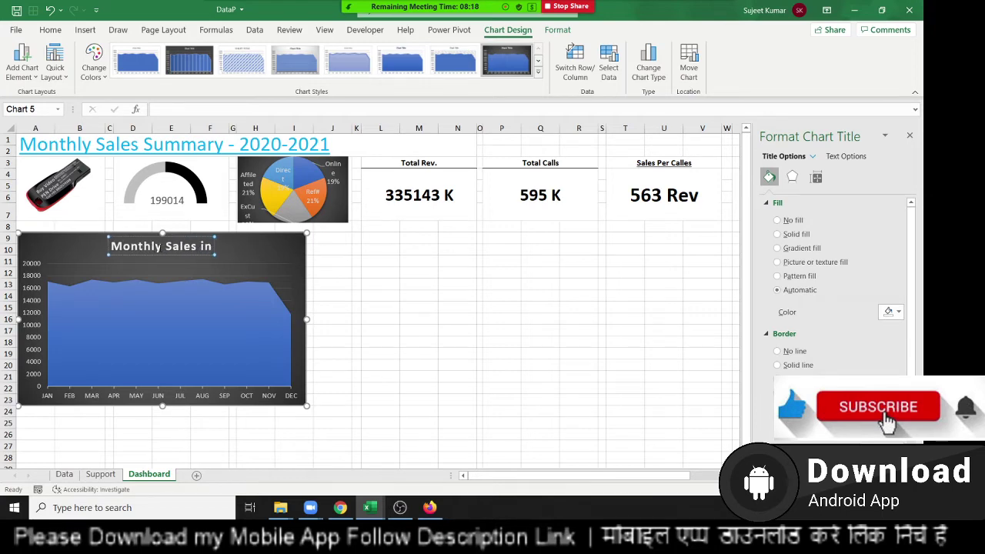
pyautogui.write(' Qty')
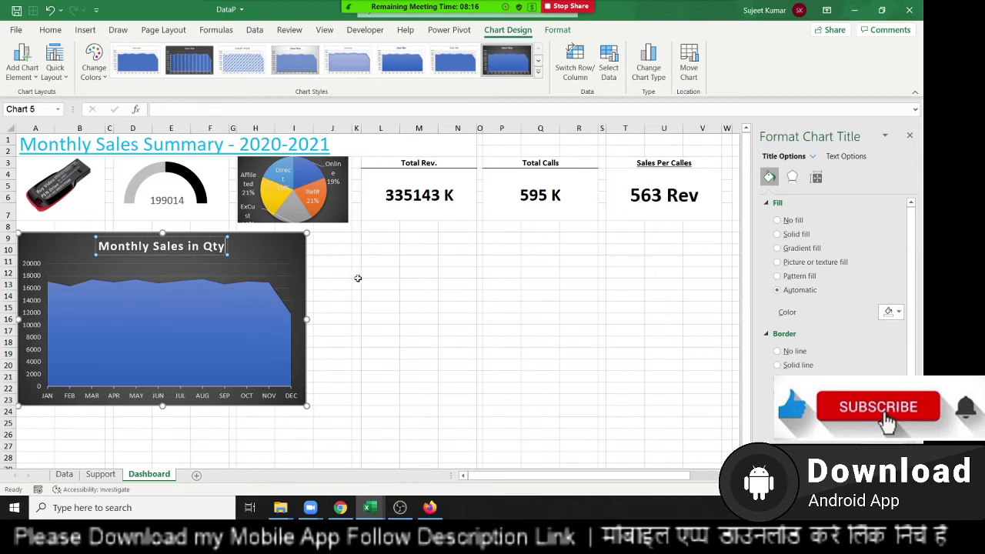
pyautogui.click(363, 275)
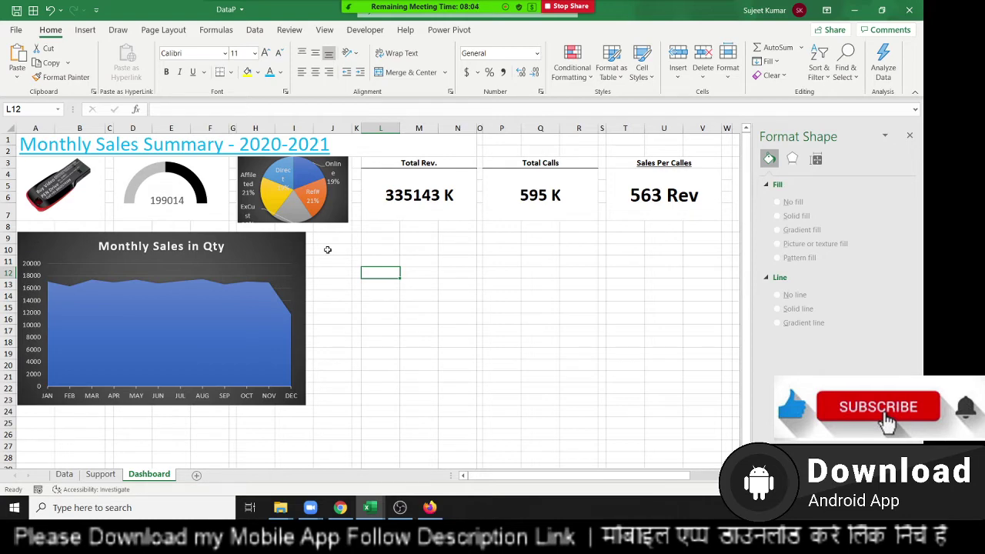
# Step: Widen the dark Monthly Sales in Qty area chart so its right edge reaches column J
pyautogui.click(382, 237)
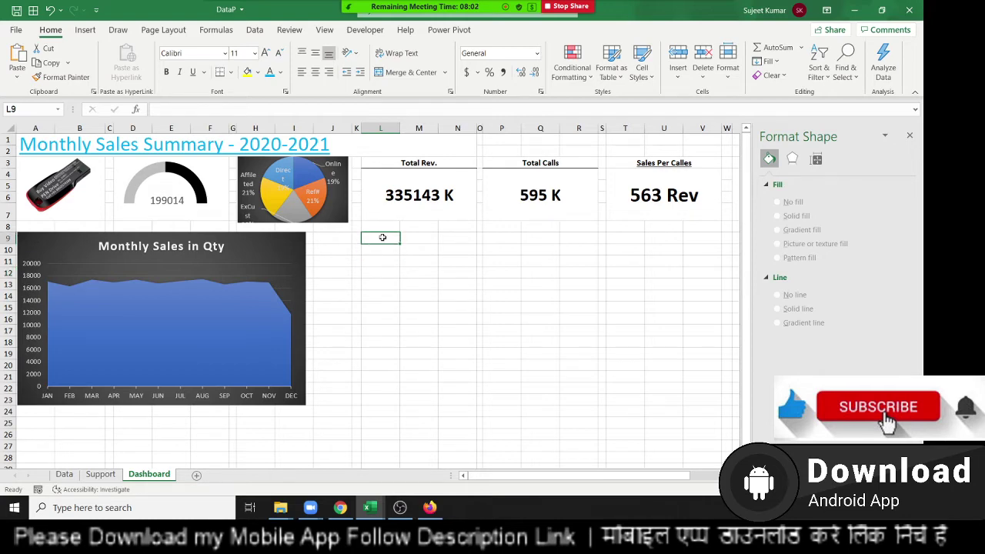
pyautogui.click(304, 245)
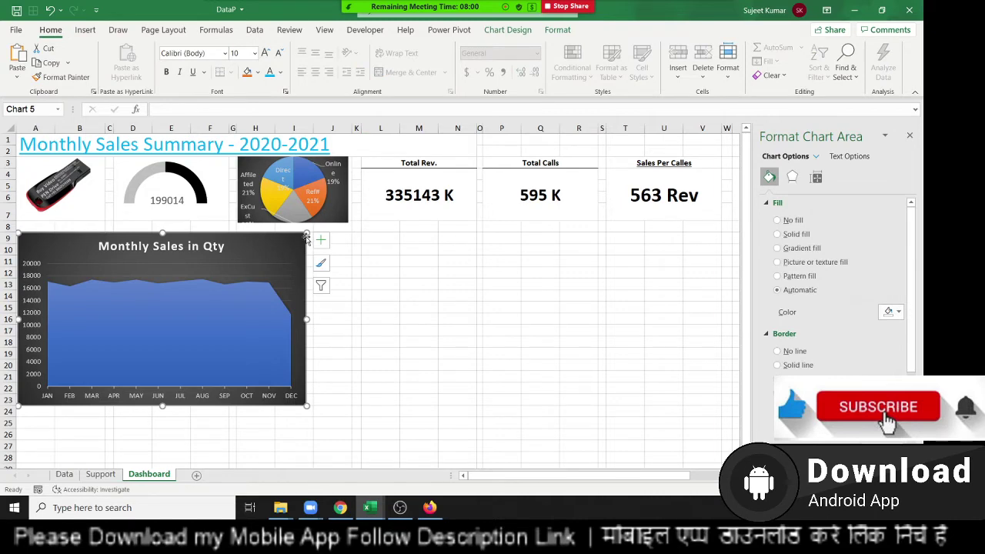
pyautogui.moveTo(306, 233); pyautogui.dragTo(348, 231)
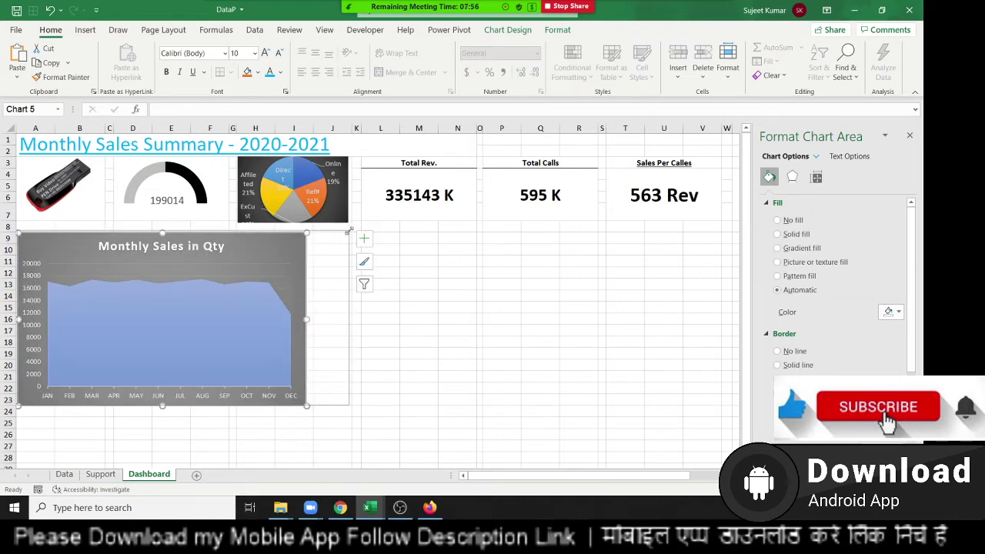
pyautogui.press('Escape')
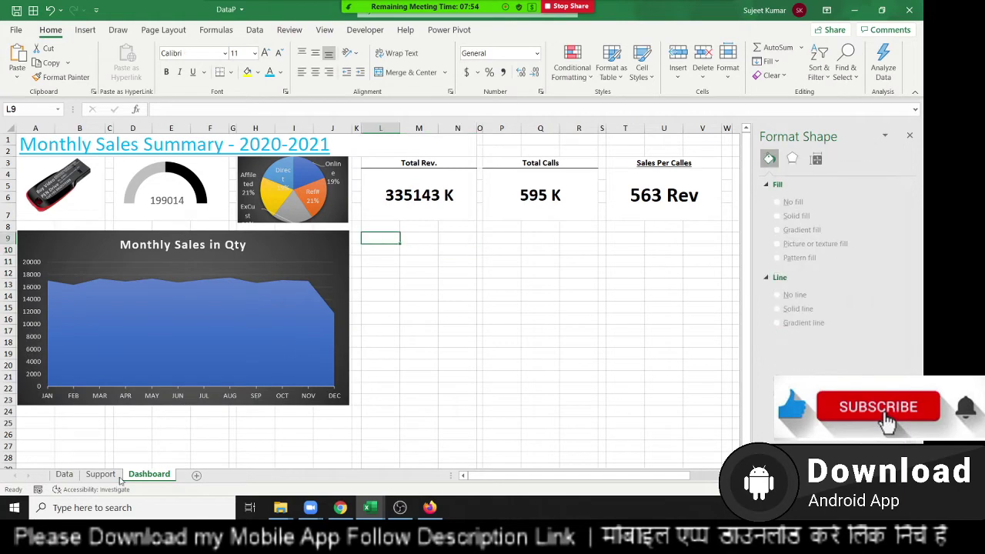
# Step: Show the Support sheet with the Format Shape pane closed and review the sales mode entries
pyautogui.click(106, 476)
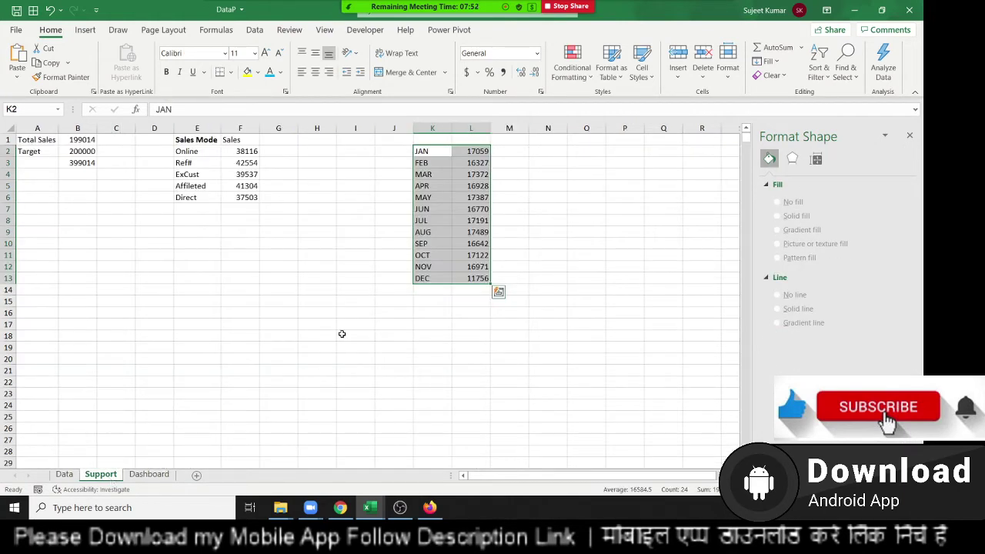
pyautogui.click(355, 301)
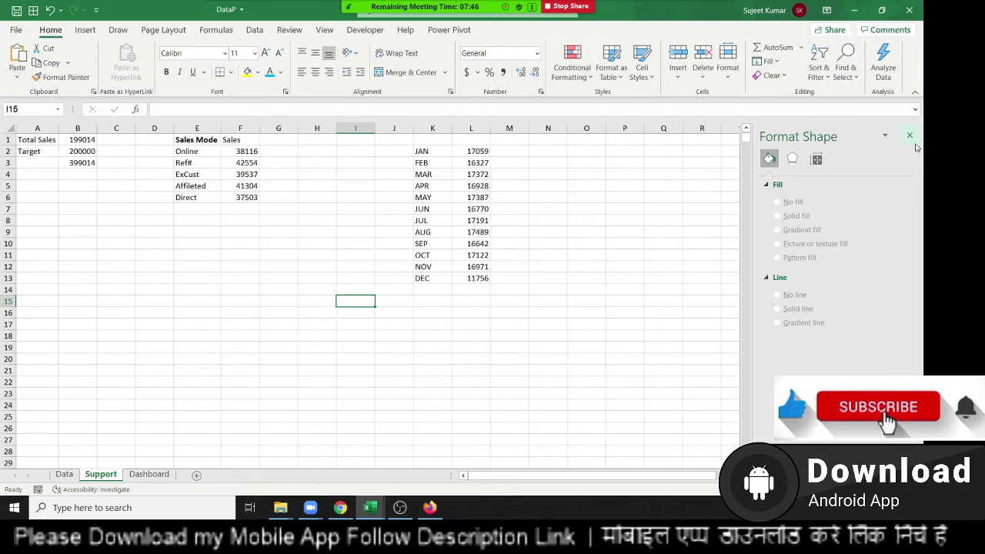
pyautogui.click(908, 140)
pyautogui.click(215, 258)
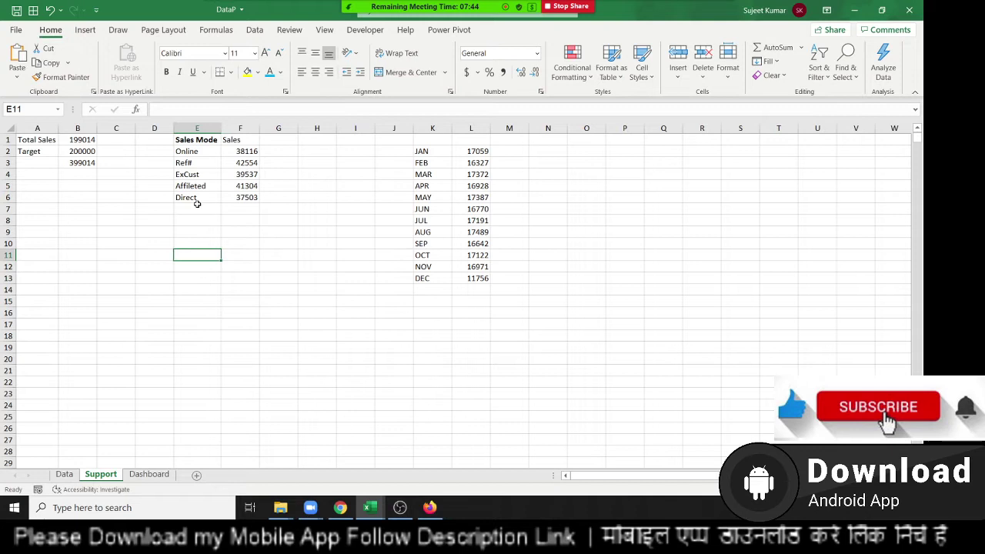
pyautogui.click(194, 153)
pyautogui.click(191, 187)
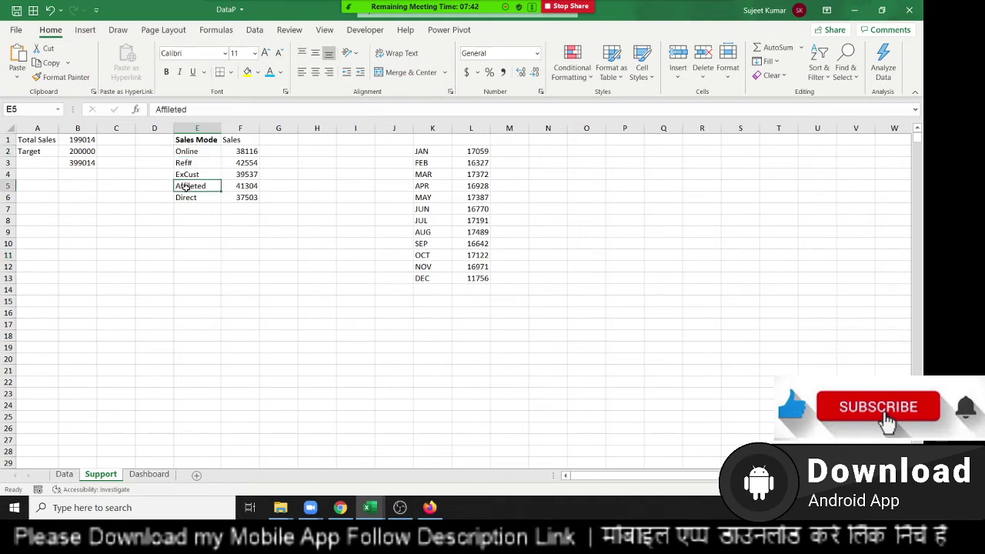
pyautogui.press('Down')
# Step: Check the sales mode total and JAN quantity formulas, then copy the JAN–DEC labels in K2:K13
pyautogui.moveTo(198, 153); pyautogui.dragTo(194, 196)
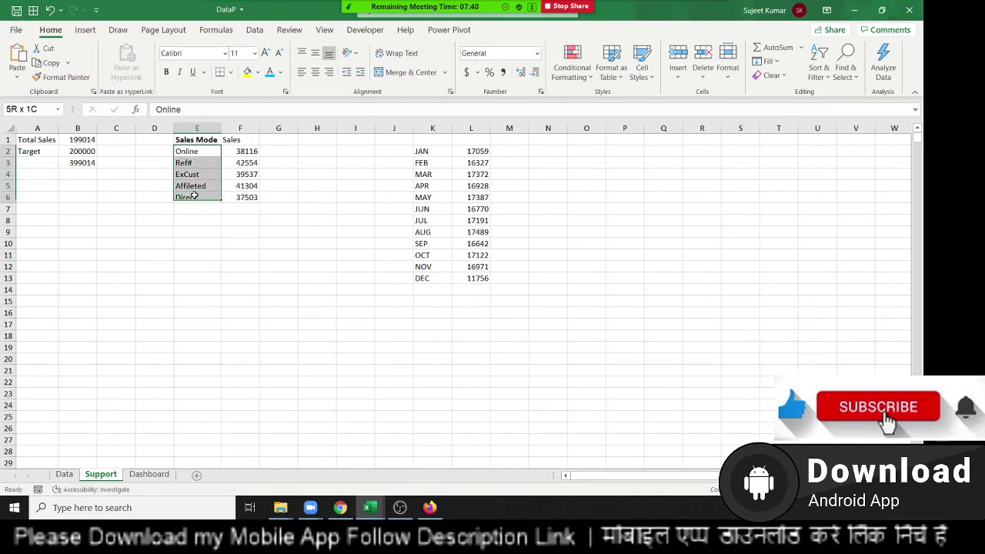
pyautogui.press('Right')
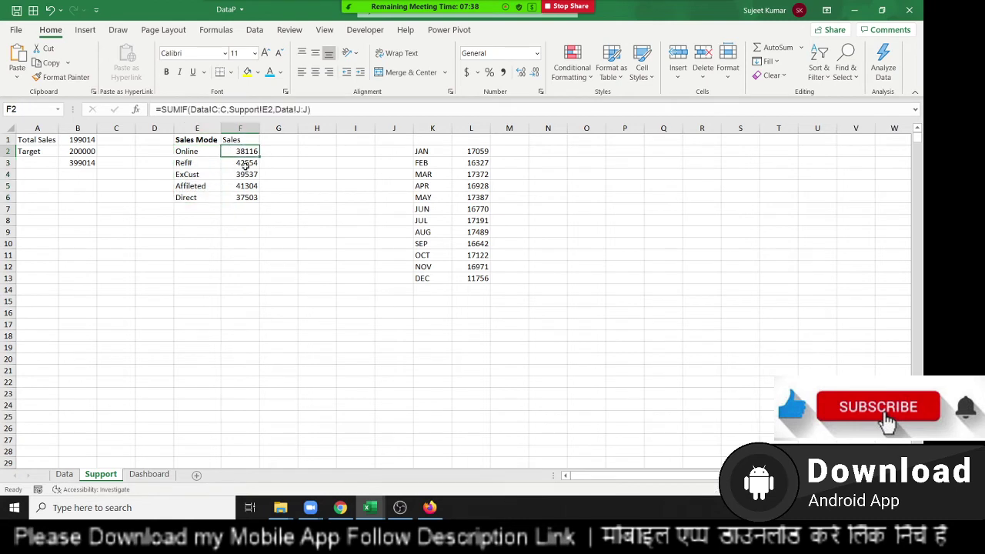
pyautogui.click(242, 187)
pyautogui.click(243, 198)
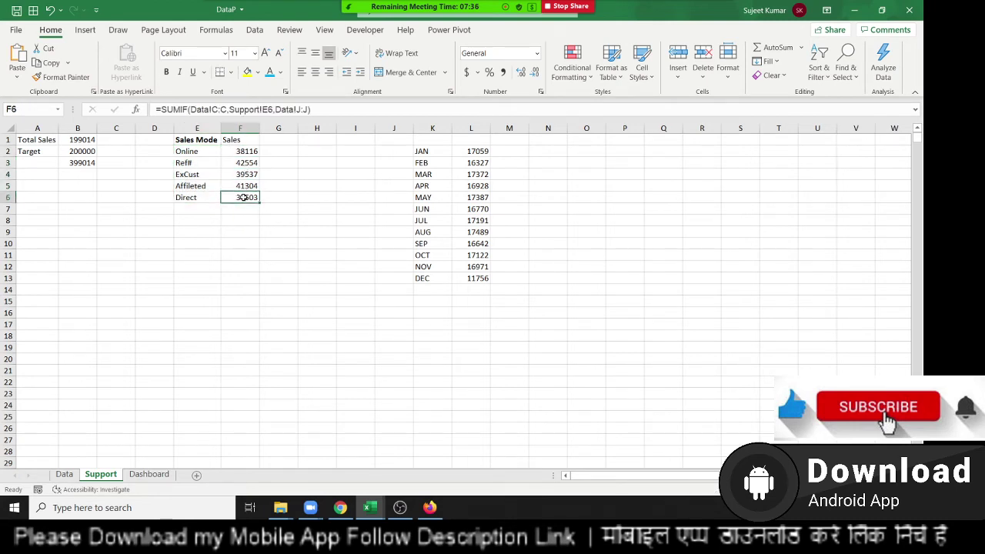
pyautogui.click(486, 151)
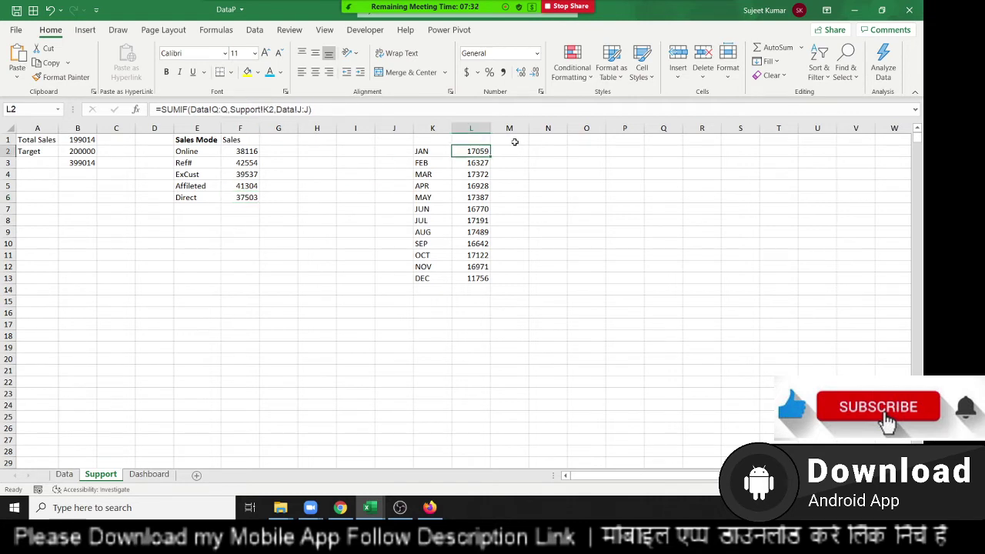
pyautogui.moveTo(432, 152); pyautogui.dragTo(432, 280)
pyautogui.hotkey('ctrl', 'c')
# Step: Paste the JAN–DEC month labels into O2:O13 on the Support sheet
pyautogui.click(577, 151)
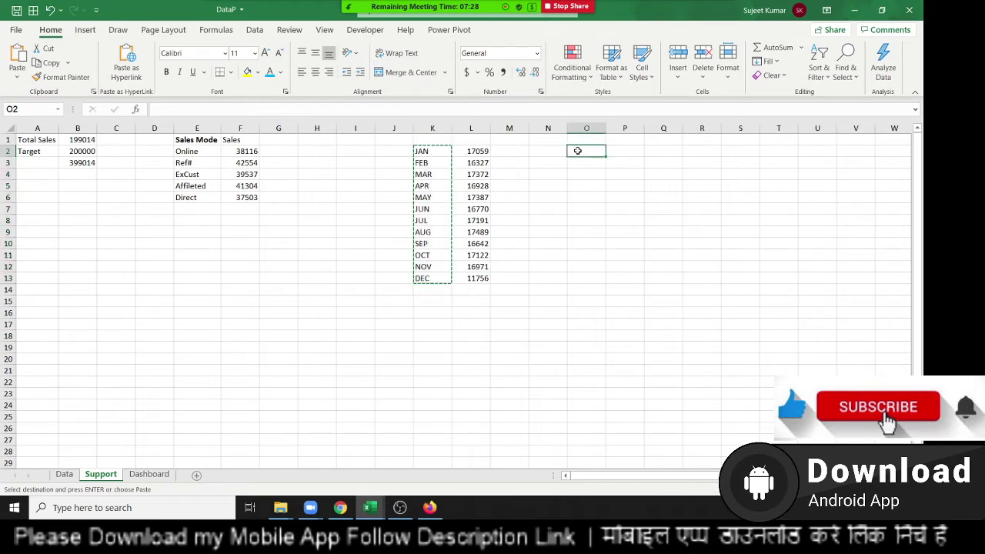
pyautogui.hotkey('ctrl', 'v')
pyautogui.press('Escape')
# Step: Copy the two site names from Data P4:P5 and paste them transposed into Support P1:Q1
pyautogui.click(618, 142)
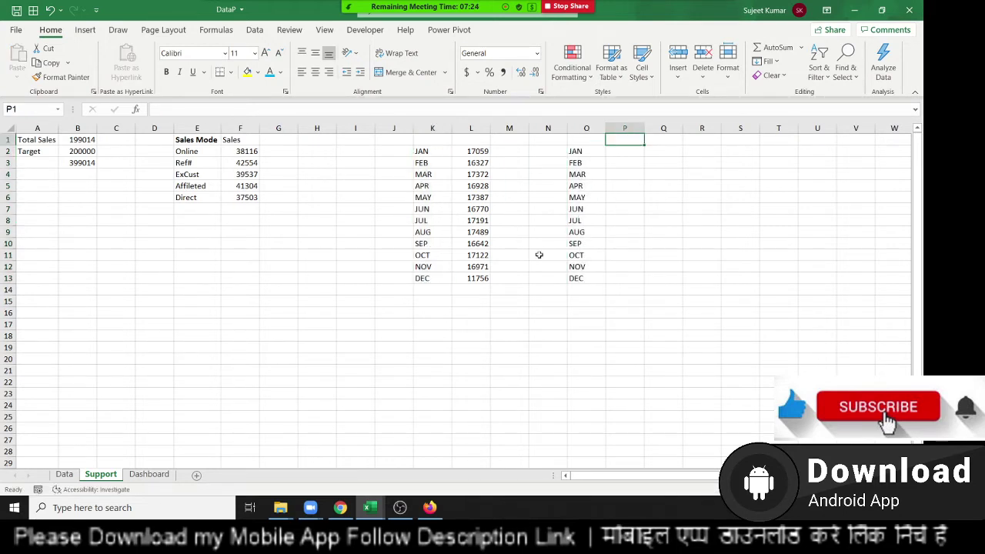
pyautogui.click(64, 474)
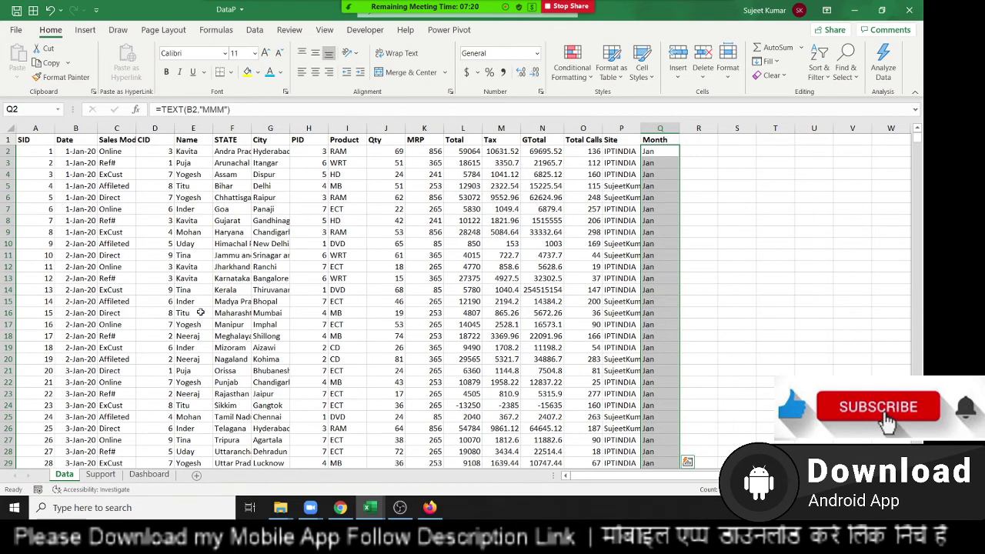
pyautogui.click(613, 154)
pyautogui.click(608, 175)
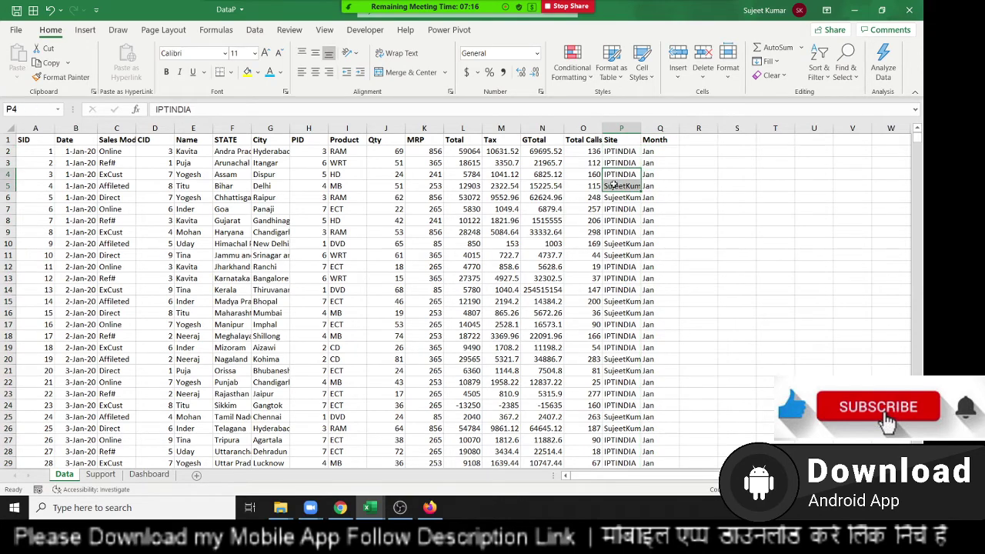
pyautogui.hotkey('ctrl', 'c')
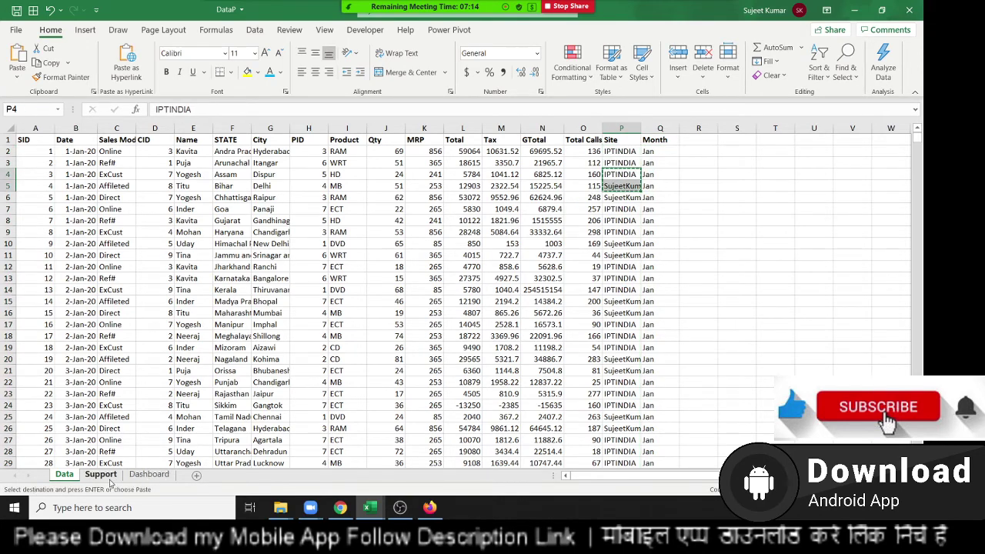
pyautogui.click(109, 477)
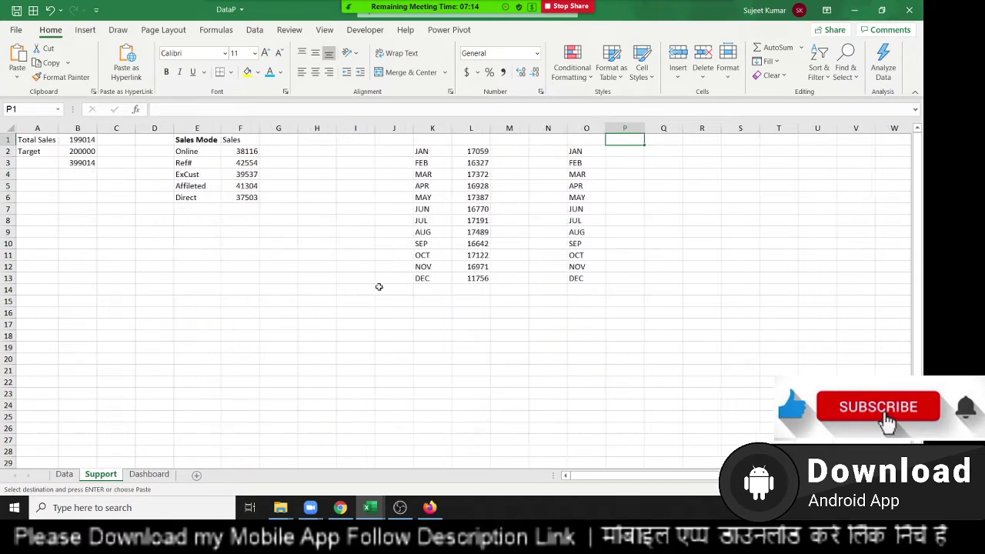
pyautogui.rightClick(613, 141)
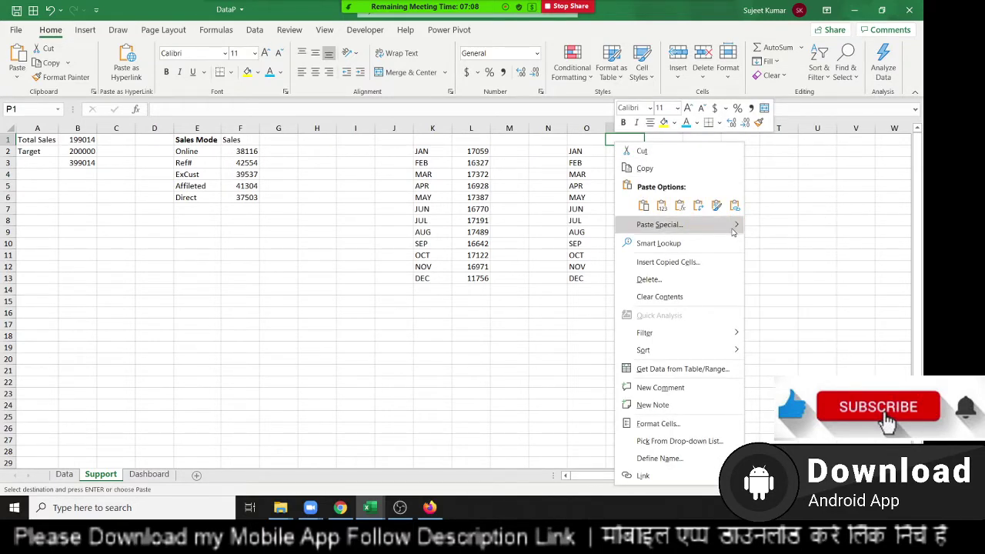
pyautogui.moveTo(733, 231)
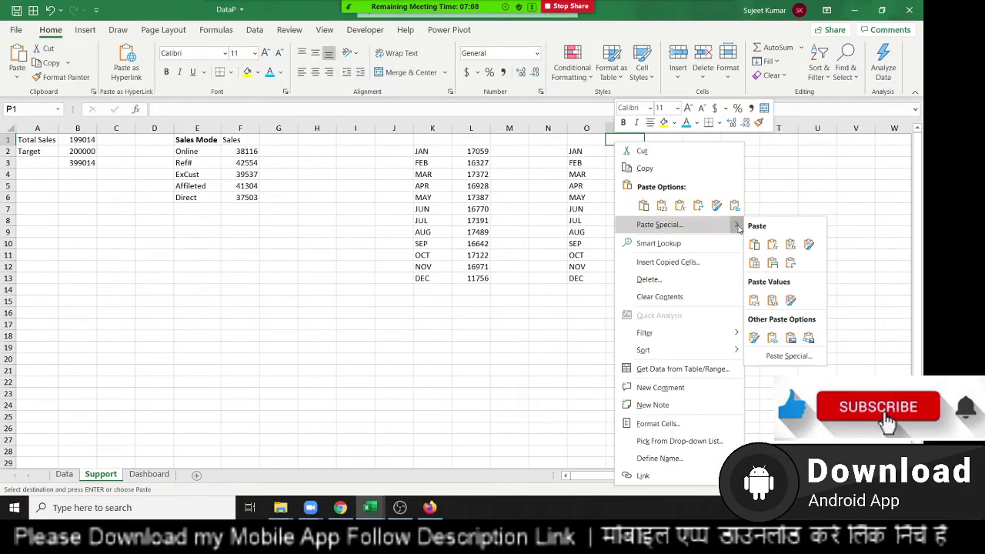
pyautogui.click(790, 262)
pyautogui.click(662, 219)
# Step: Start a SUMIFS in P2 with Data column J as sum range and column Q as month range
pyautogui.click(623, 153)
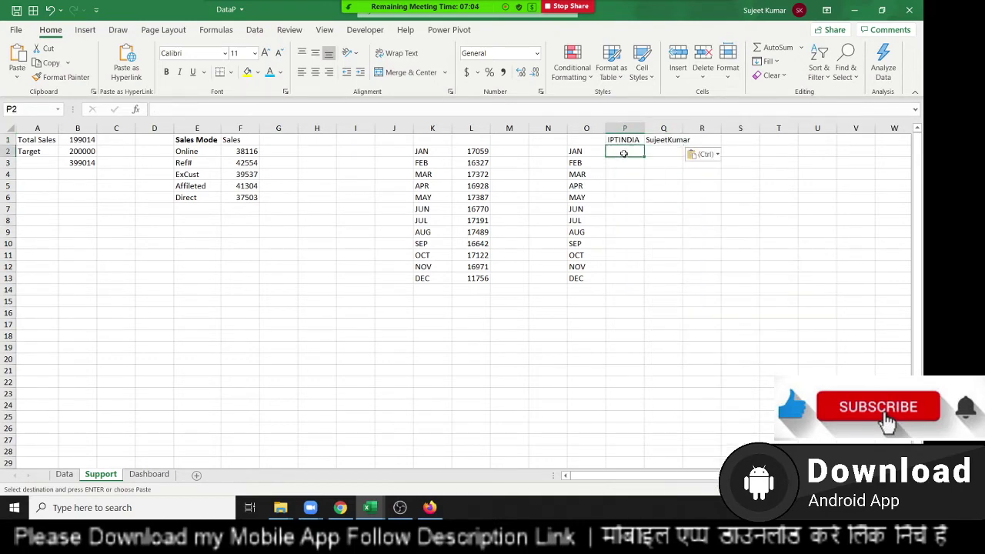
pyautogui.write('=sum')
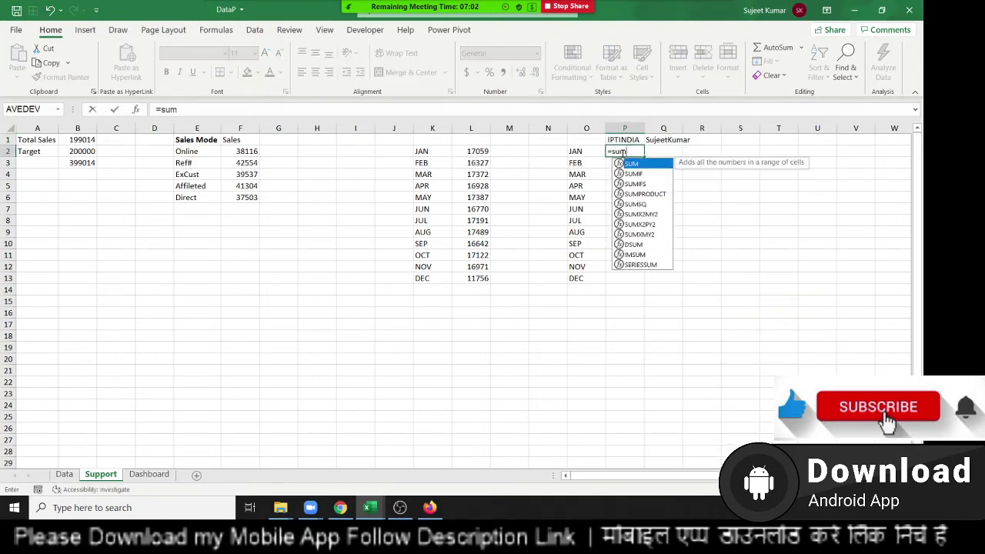
pyautogui.press('Down')
pyautogui.press('Down')
pyautogui.press('Tab')
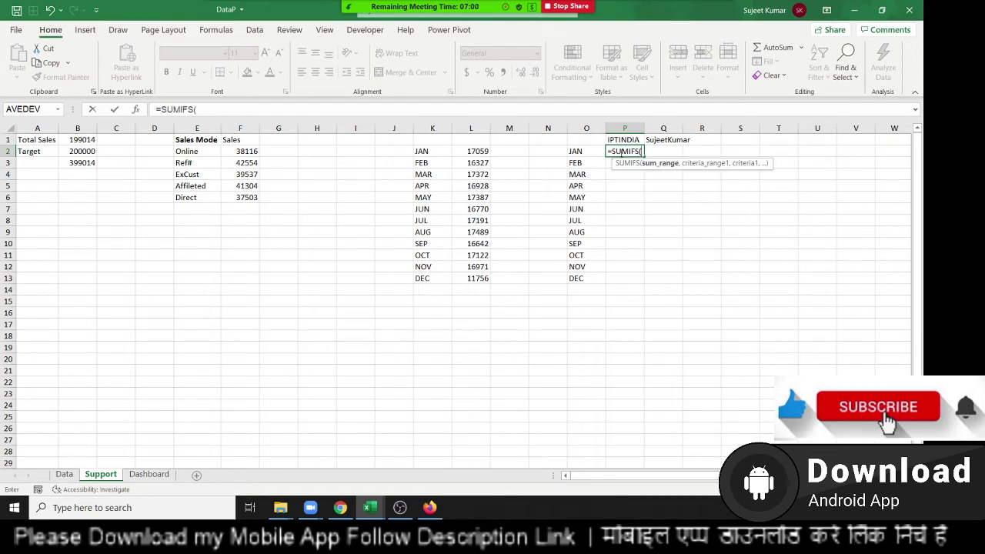
pyautogui.click(64, 474)
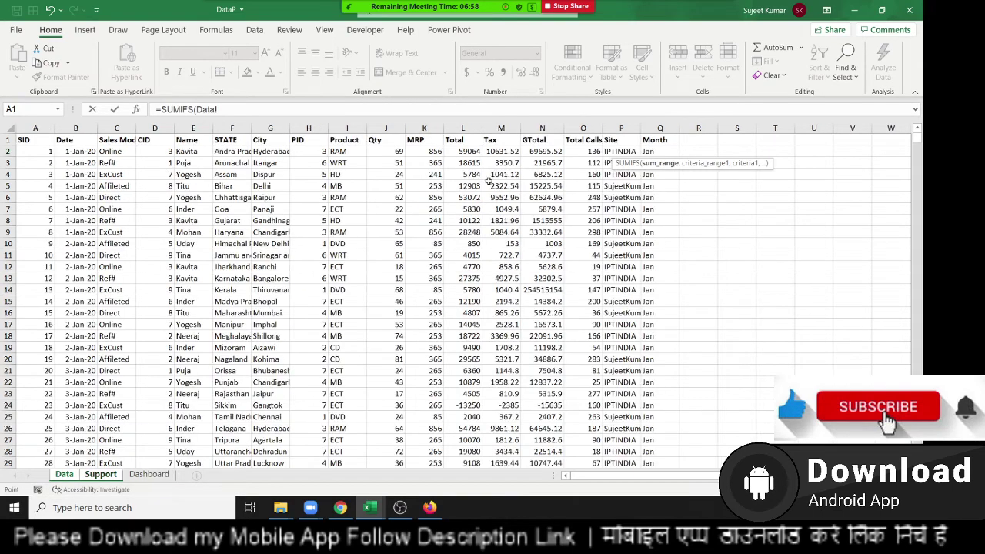
pyautogui.click(388, 127)
pyautogui.write(',')
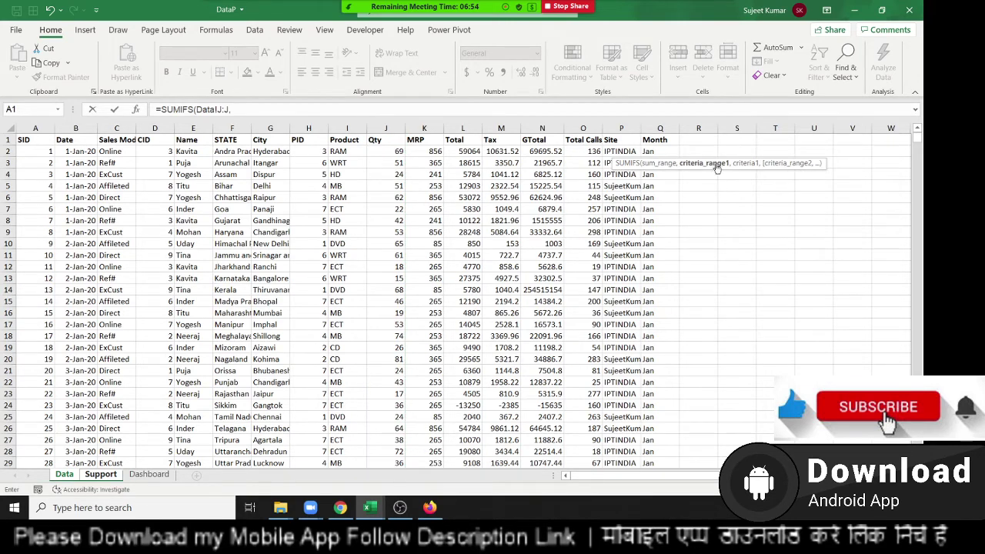
pyautogui.click(659, 128)
pyautogui.write(',')
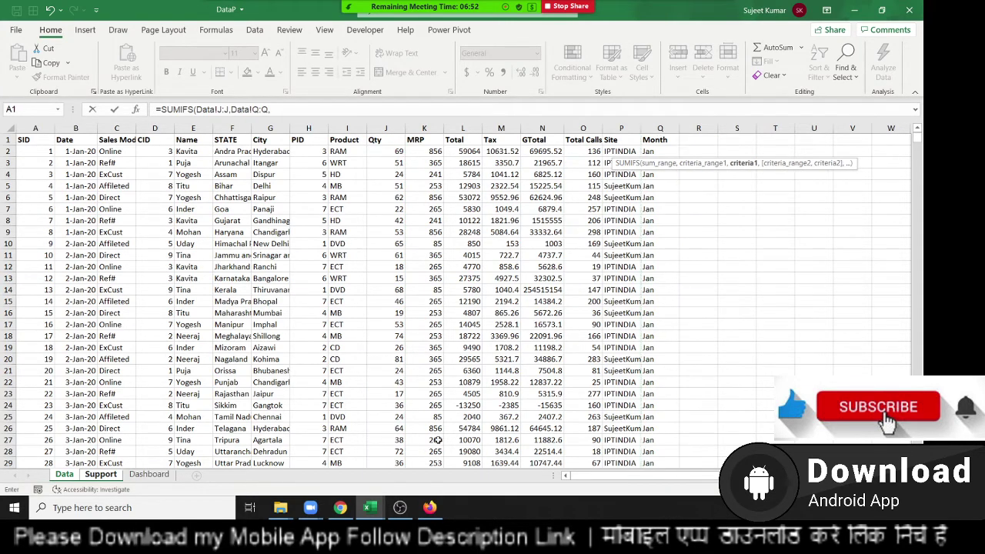
# Step: Complete the SUMIFS with criterion O2, site range Data!P:P and site criterion P1
pyautogui.click(148, 474)
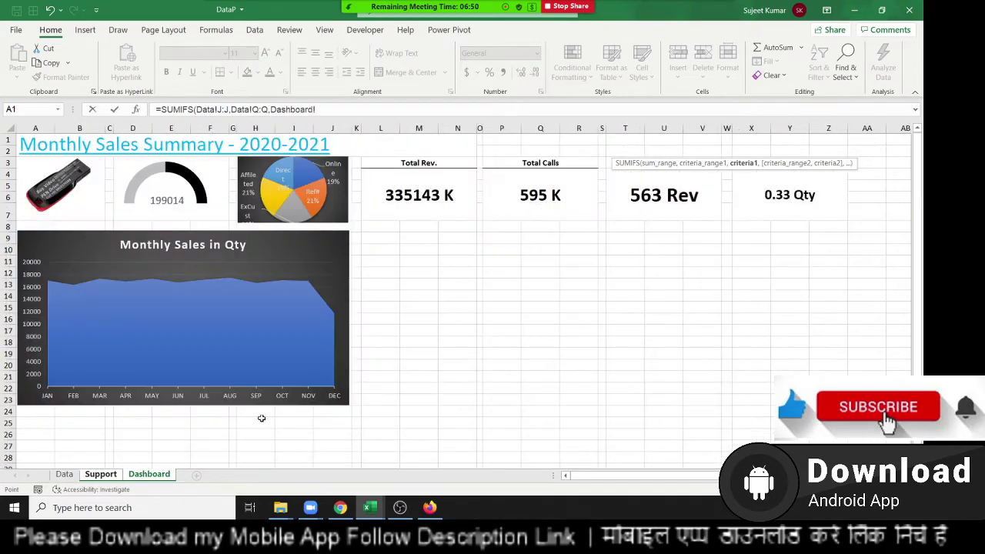
pyautogui.click(101, 474)
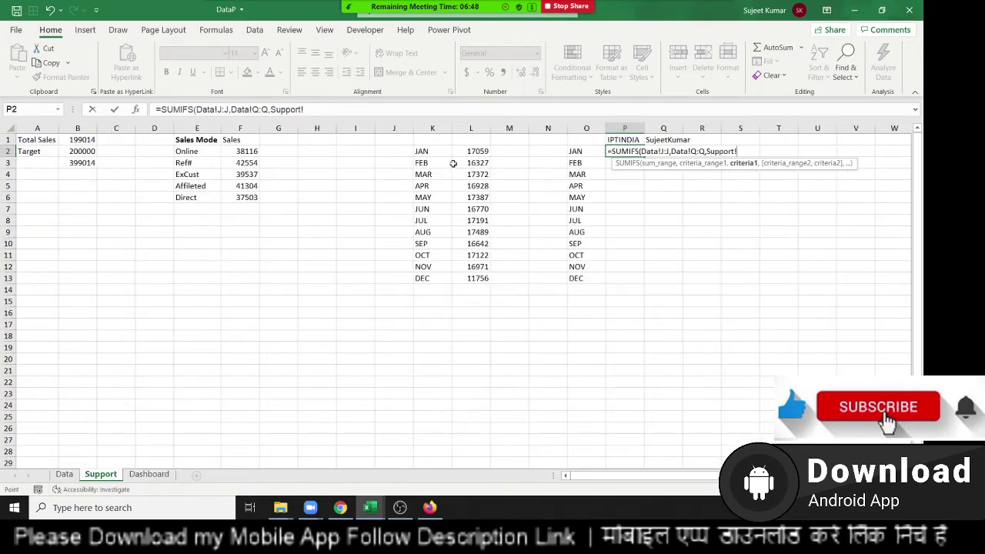
pyautogui.click(583, 154)
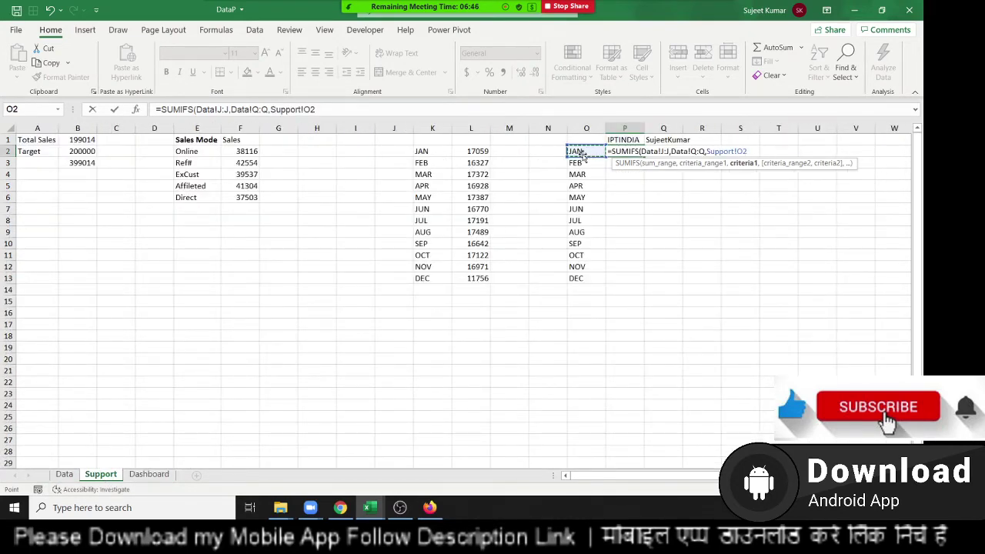
pyautogui.write(',')
pyautogui.click(65, 474)
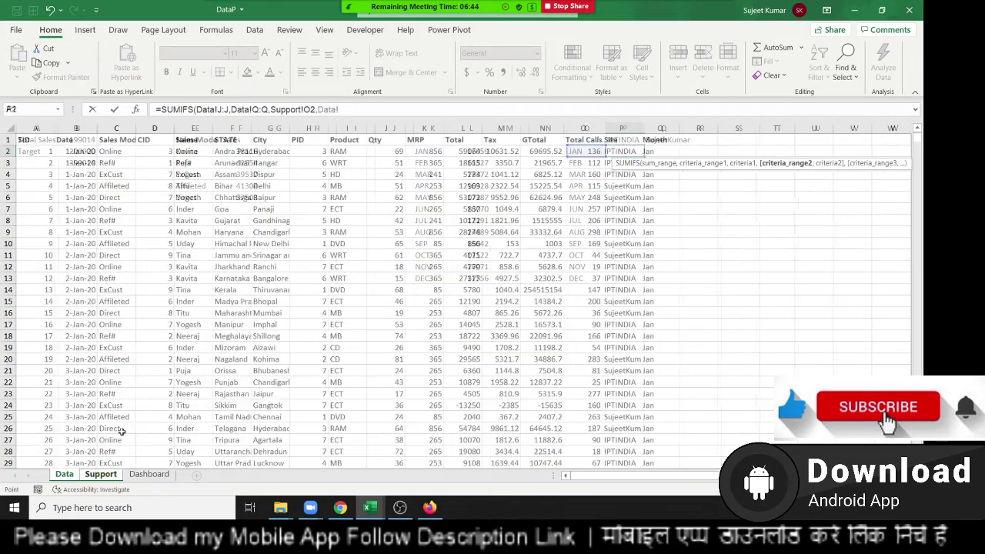
pyautogui.click(621, 128)
pyautogui.write(',')
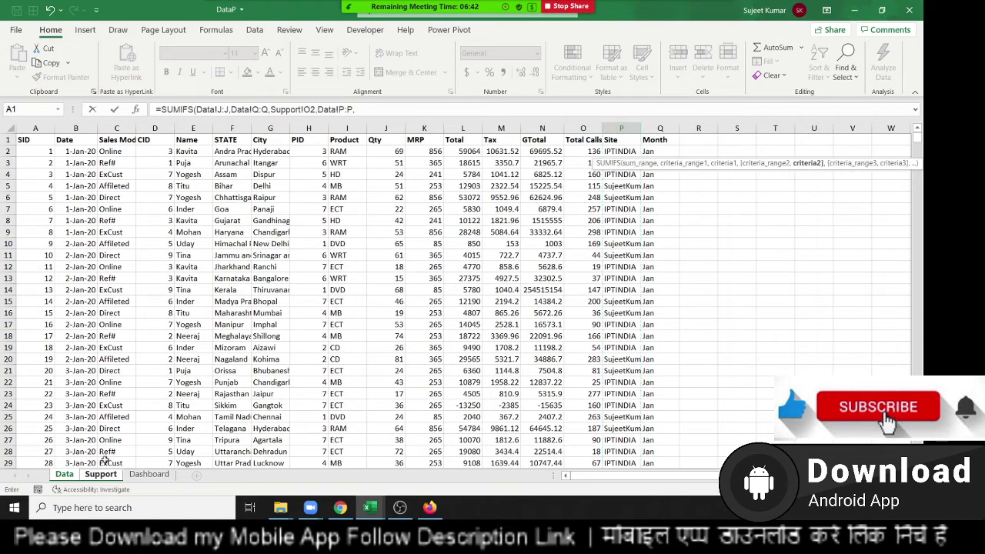
pyautogui.click(109, 475)
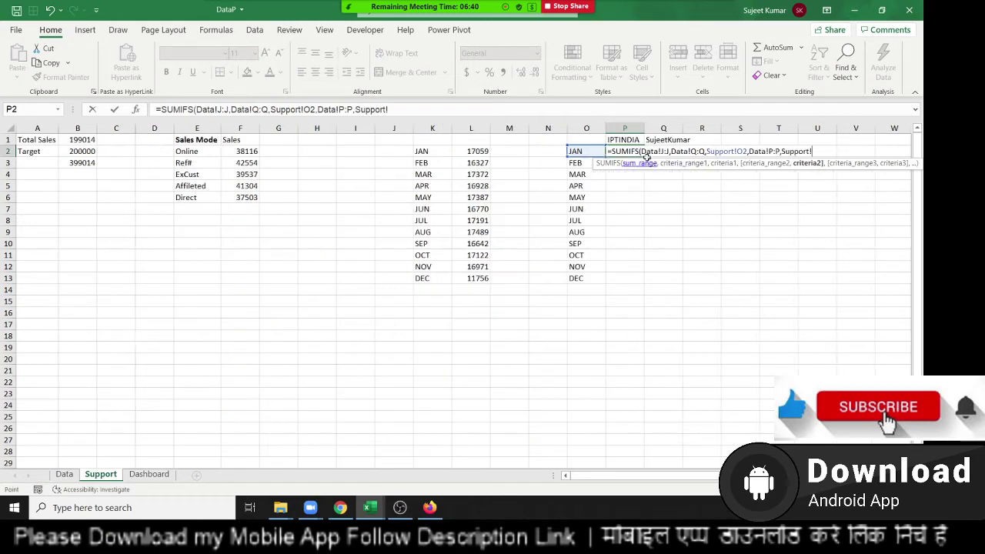
pyautogui.click(625, 140)
pyautogui.press('Return')
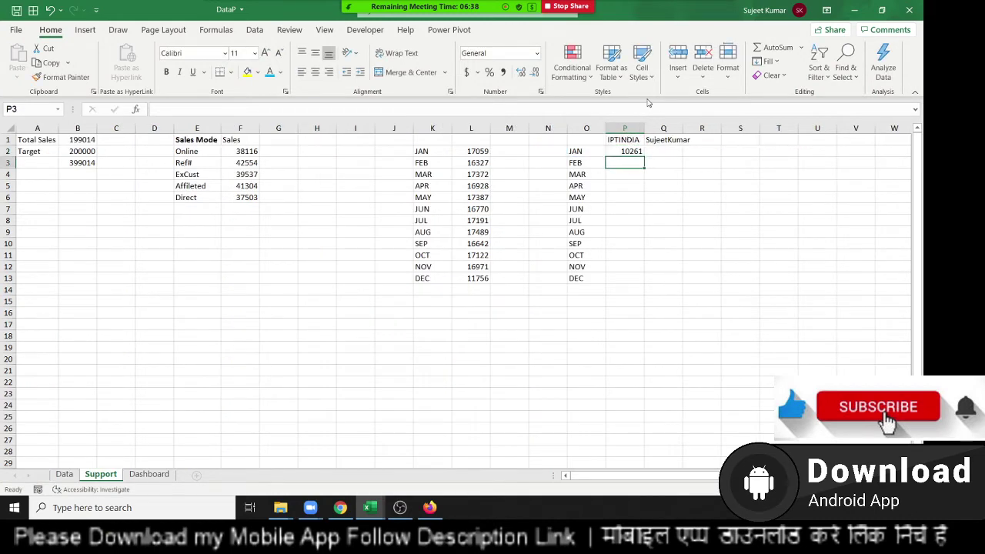
# Step: Anchor P2's formula: absolute Data ranges, column-locked $O2 and row-locked P$1
pyautogui.click(625, 152)
pyautogui.doubleClick(632, 151)
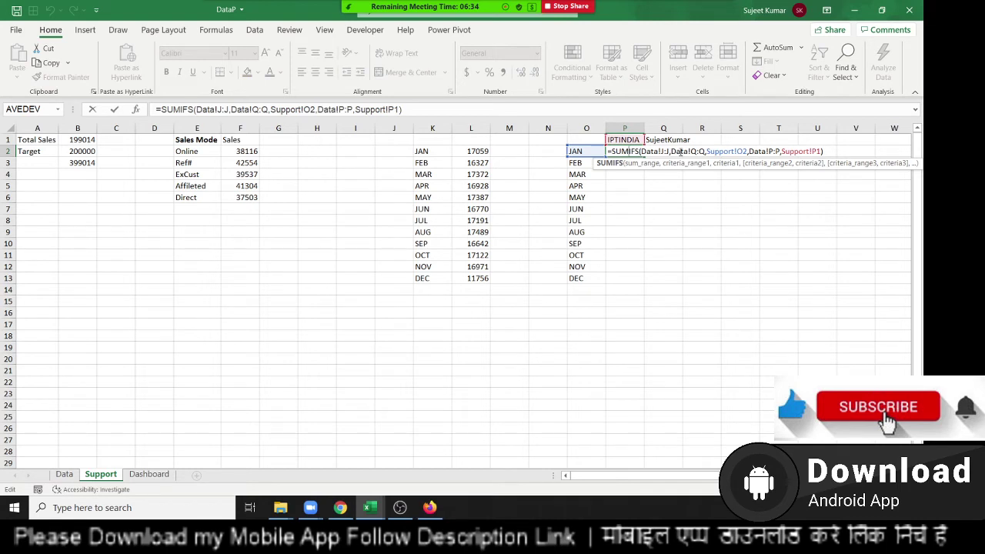
pyautogui.click(663, 152)
pyautogui.press('F4')
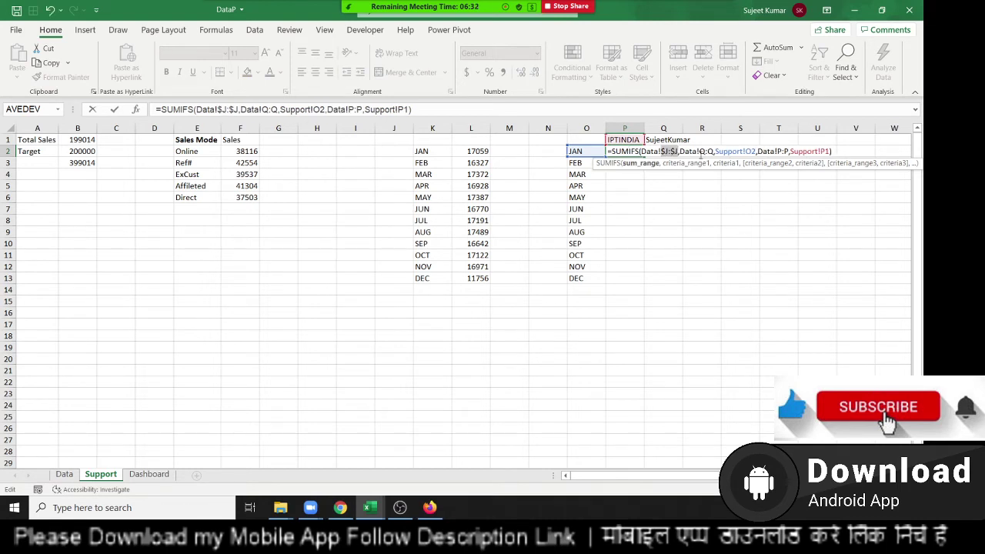
pyautogui.click(708, 151)
pyautogui.press('F4')
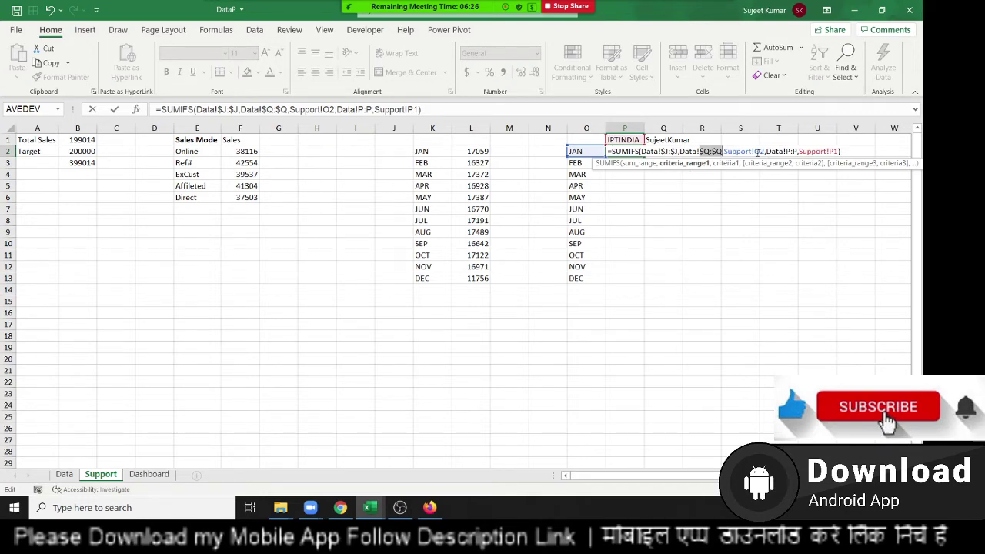
pyautogui.click(757, 151)
pyautogui.write('$')
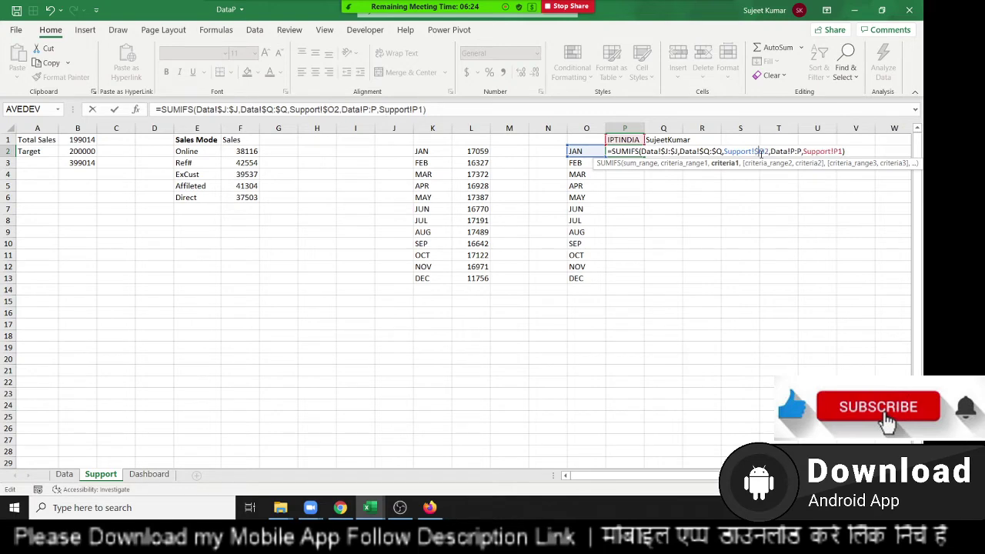
pyautogui.click(797, 151)
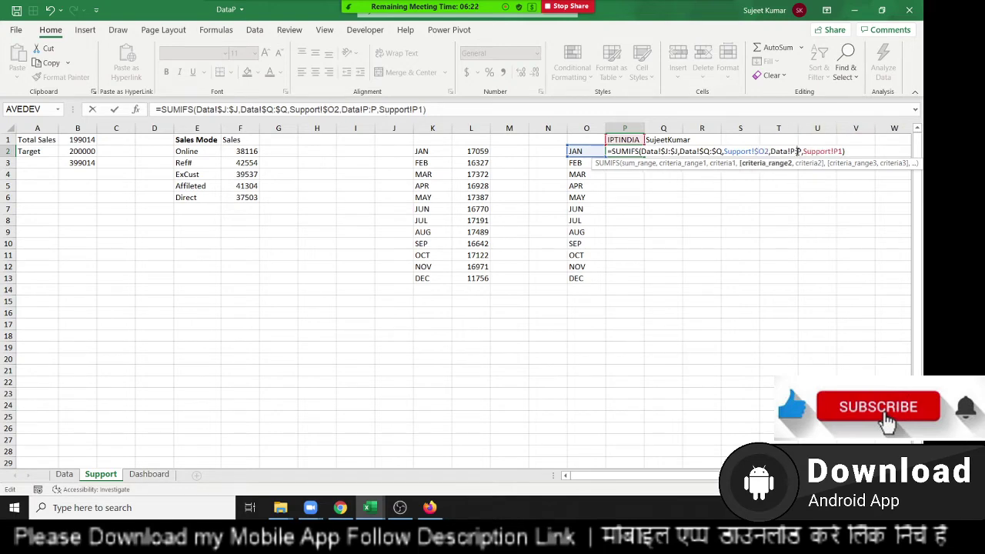
pyautogui.press('F4')
pyautogui.click(850, 152)
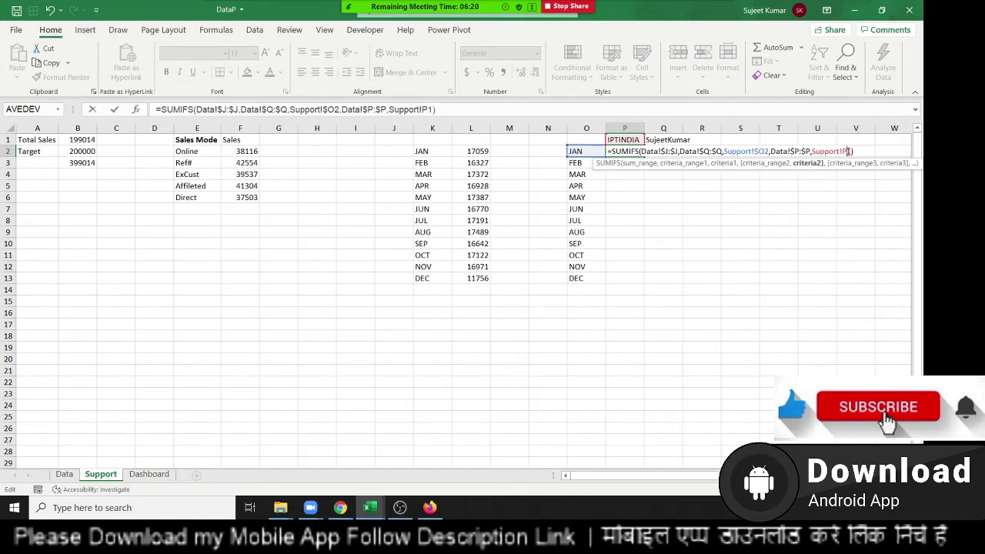
pyautogui.press('F4')
pyautogui.press('F4')
pyautogui.press('Return')
pyautogui.press('Up')
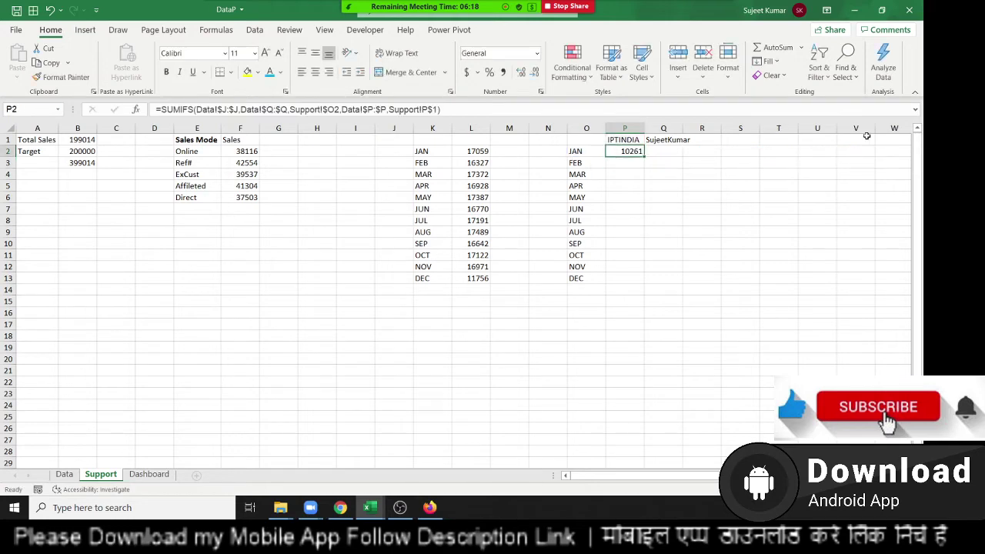
# Step: Fill P2's SUMIFS through P2:Q13, label O1 'Month', and select the O1:Q13 table
pyautogui.moveTo(641, 157)
pyautogui.mouseDown()
pyautogui.moveTo(684, 154)
pyautogui.moveTo(664, 284)
pyautogui.mouseUp()
pyautogui.click(583, 243)
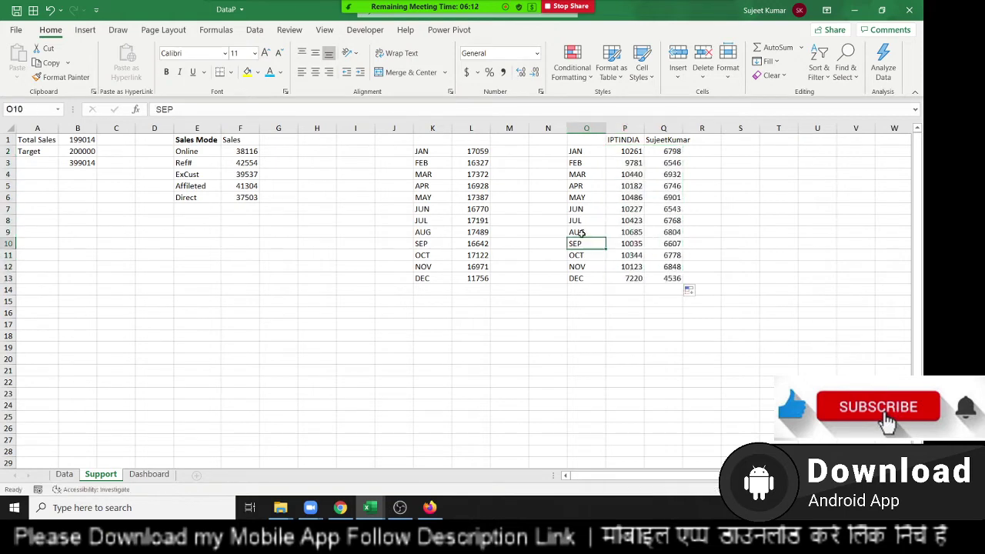
pyautogui.click(590, 142)
pyautogui.write('Motnh')
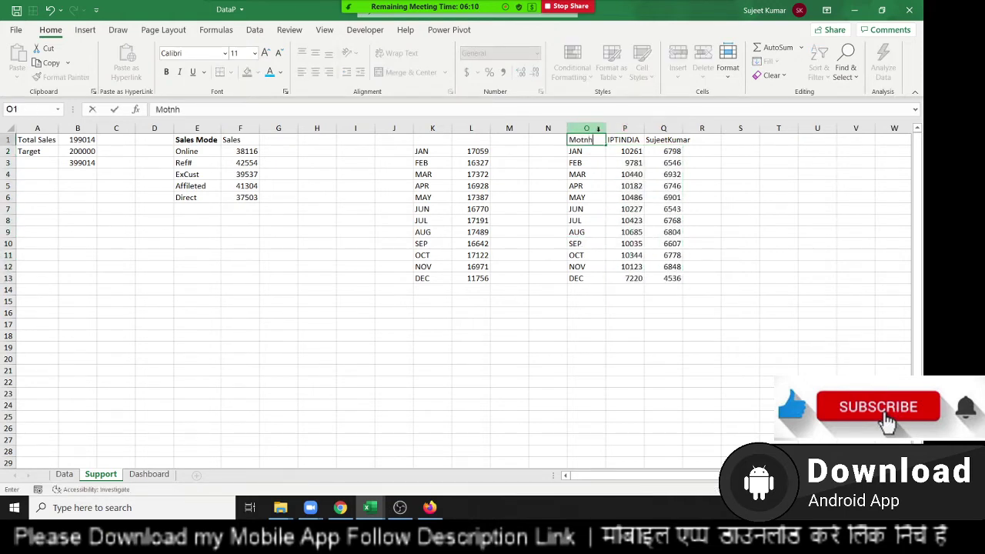
pyautogui.press('Return')
pyautogui.click(586, 139)
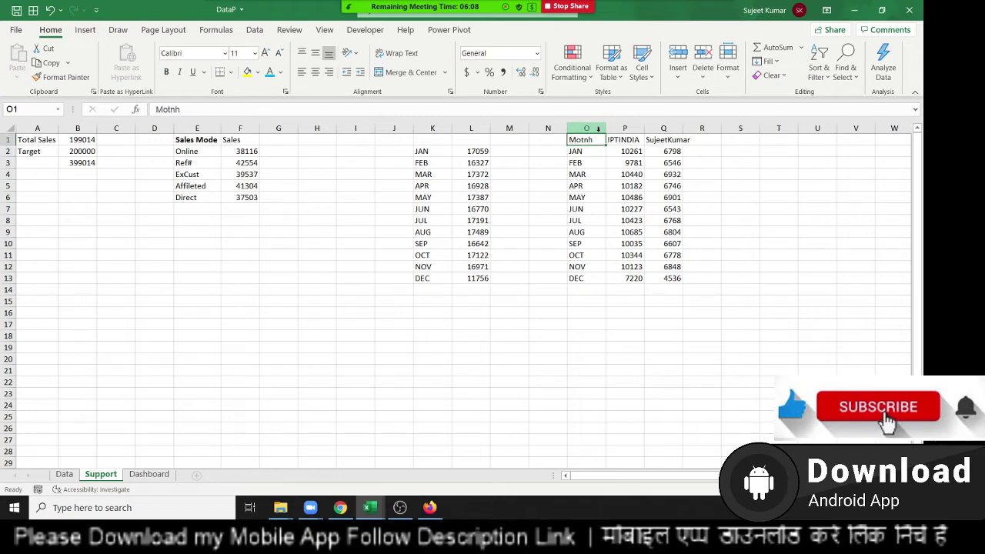
pyautogui.write('M')
pyautogui.click(597, 140)
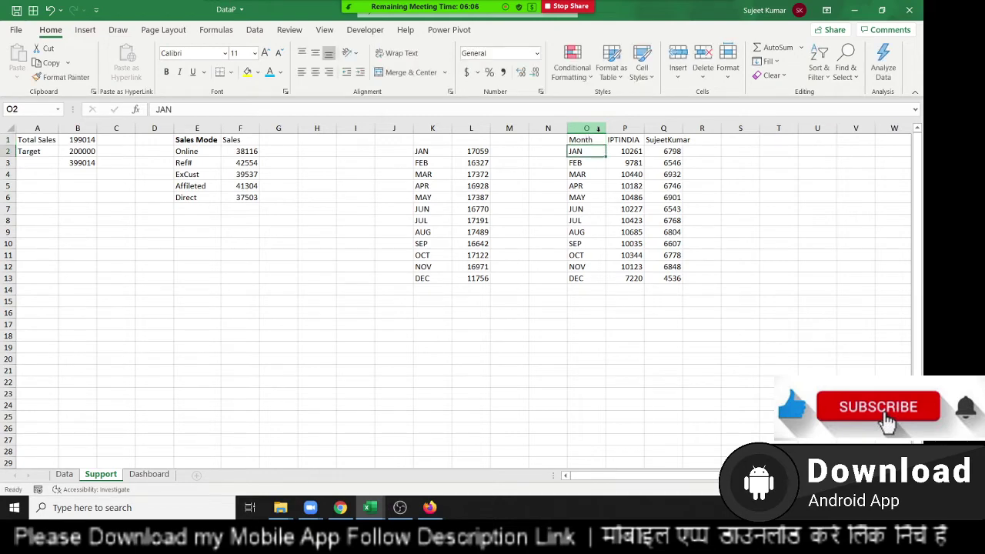
pyautogui.moveTo(596, 140)
pyautogui.mouseDown()
pyautogui.moveTo(649, 241)
pyautogui.moveTo(649, 280)
pyautogui.mouseUp()
pyautogui.click(85, 29)
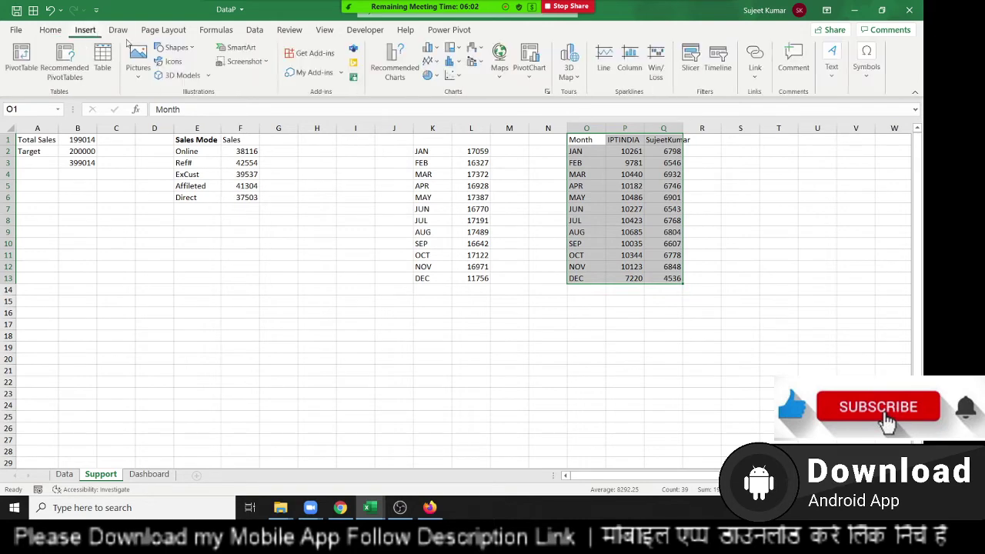
# Step: Insert a clustered column chart of the O1:Q13 monthly site totals and cut it from Support
pyautogui.click(437, 49)
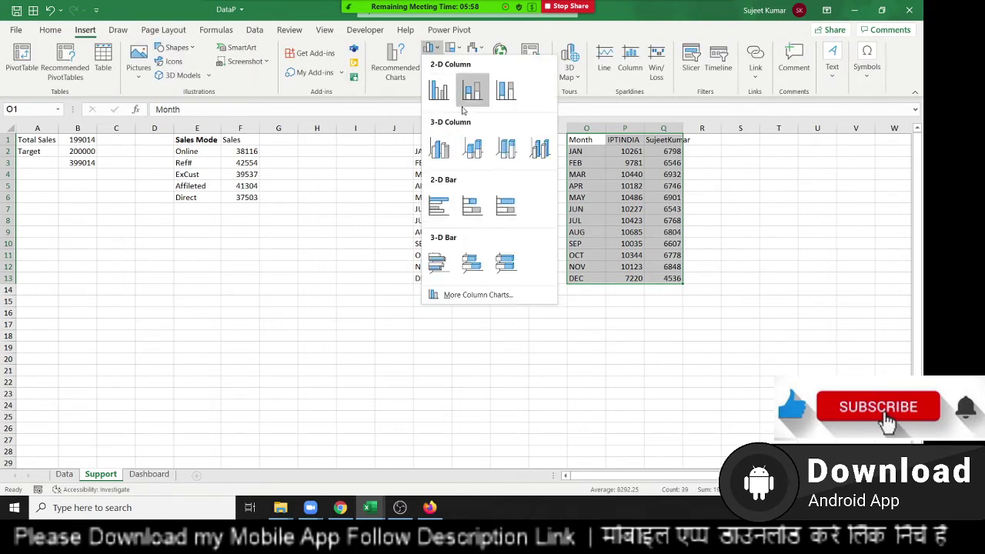
pyautogui.click(439, 92)
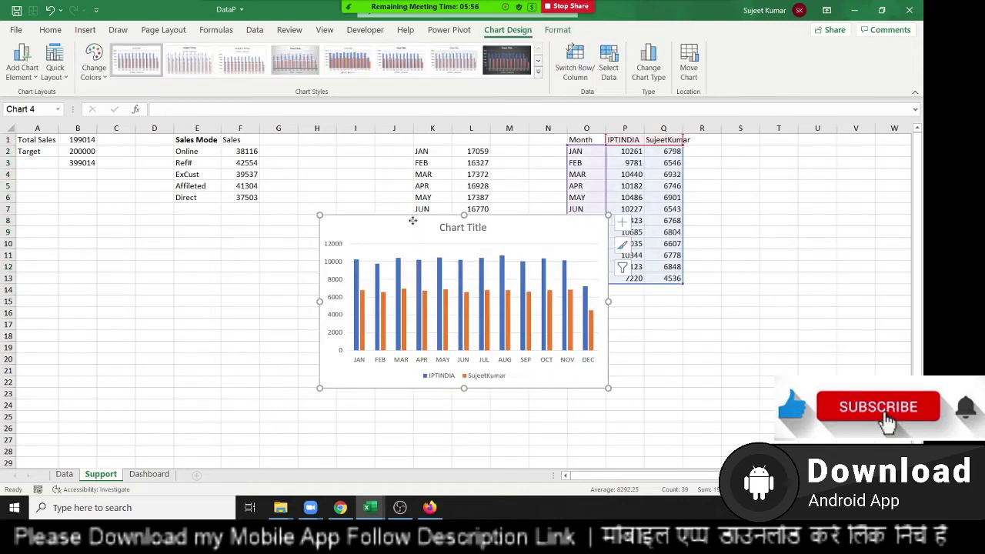
pyautogui.moveTo(413, 222); pyautogui.dragTo(347, 210)
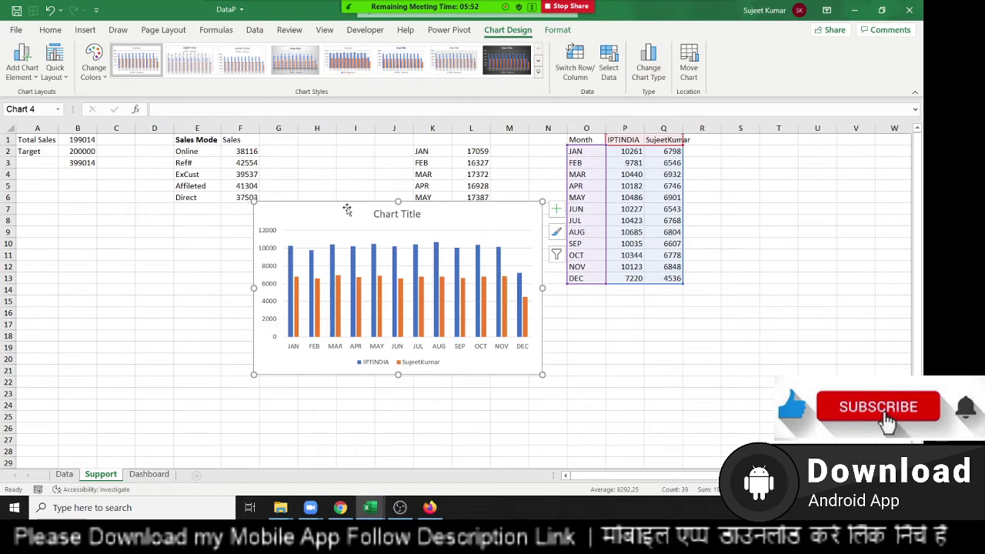
pyautogui.press('Delete')
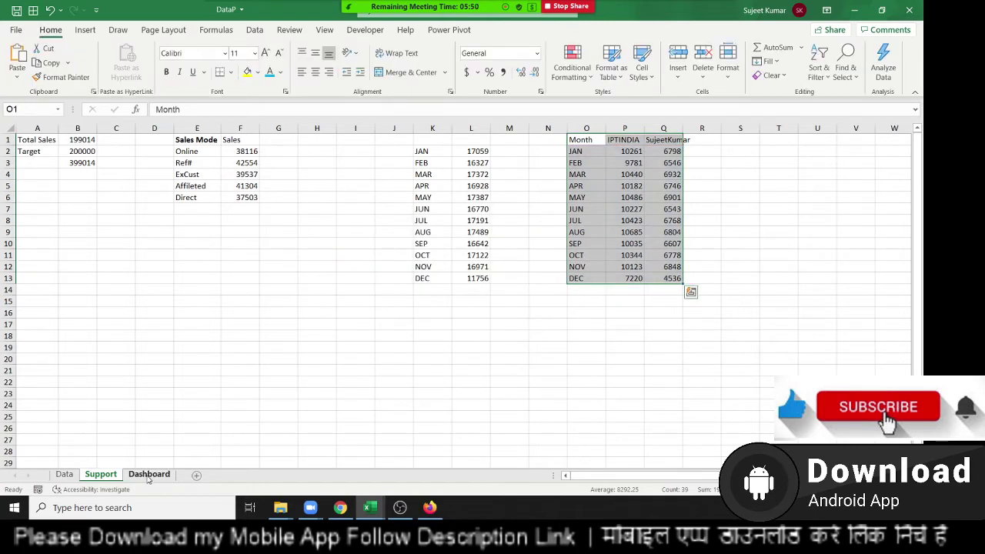
# Step: Paste the chart onto the Dashboard below the Total Rev. card and widen it rightward
pyautogui.click(148, 474)
pyautogui.hotkey('ctrl', 'v')
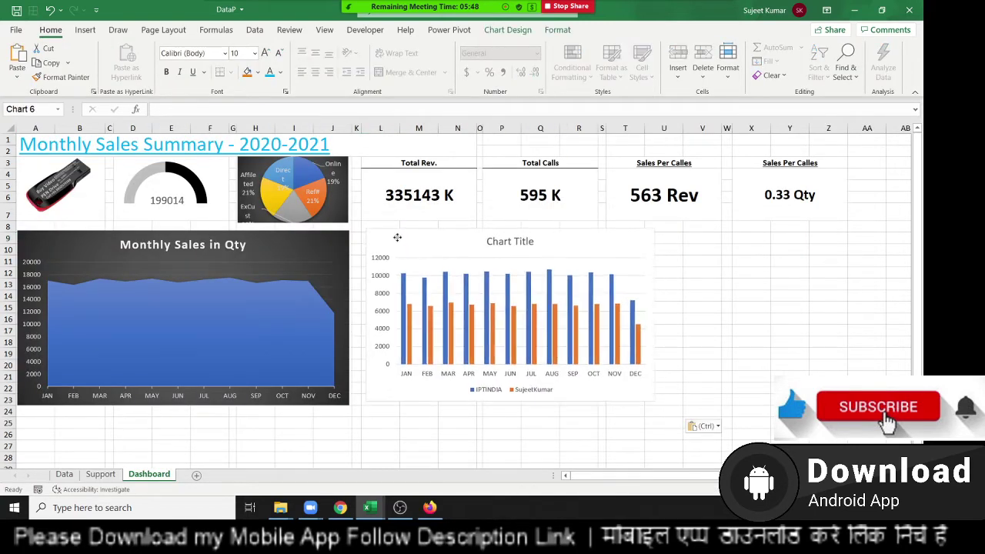
pyautogui.moveTo(395, 234); pyautogui.dragTo(394, 241)
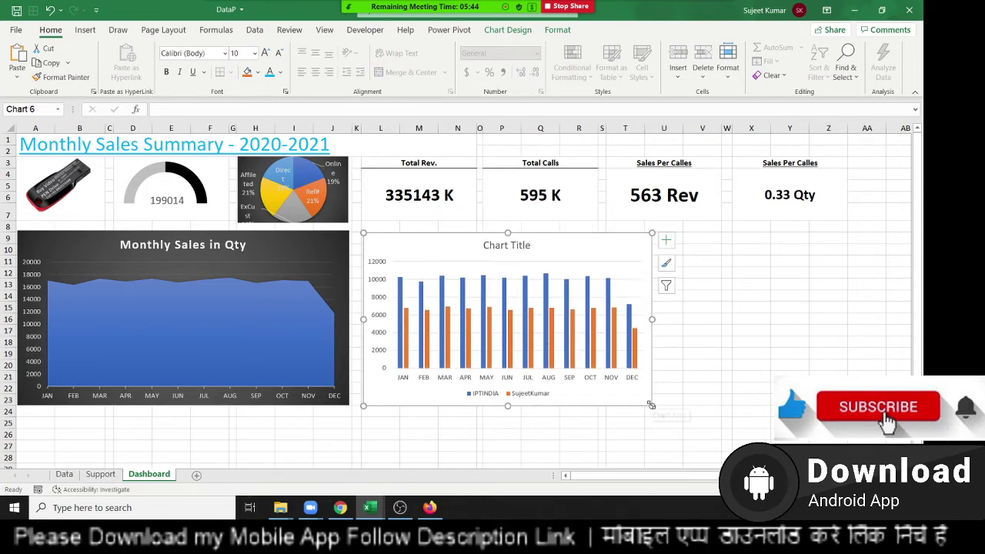
pyautogui.moveTo(651, 405); pyautogui.dragTo(847, 420)
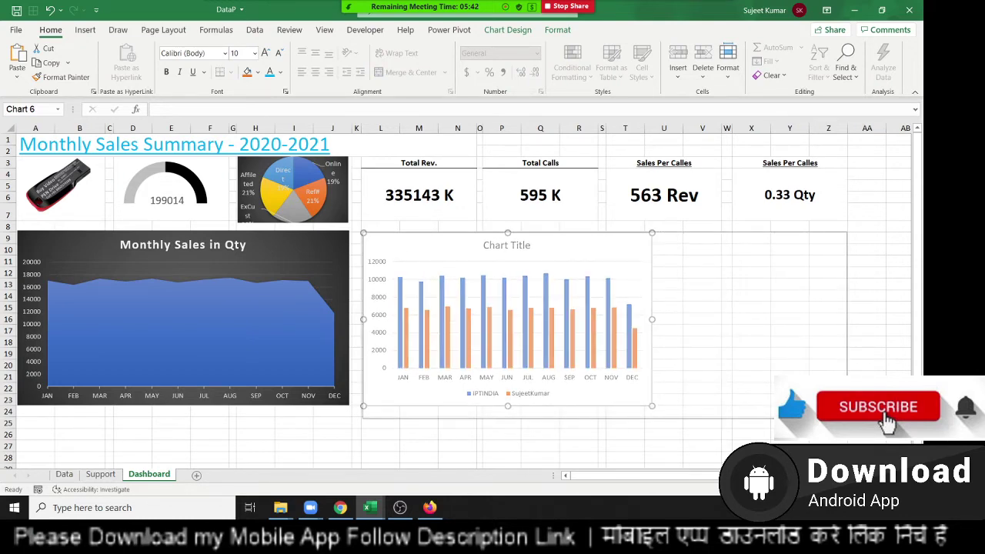
pyautogui.click(602, 446)
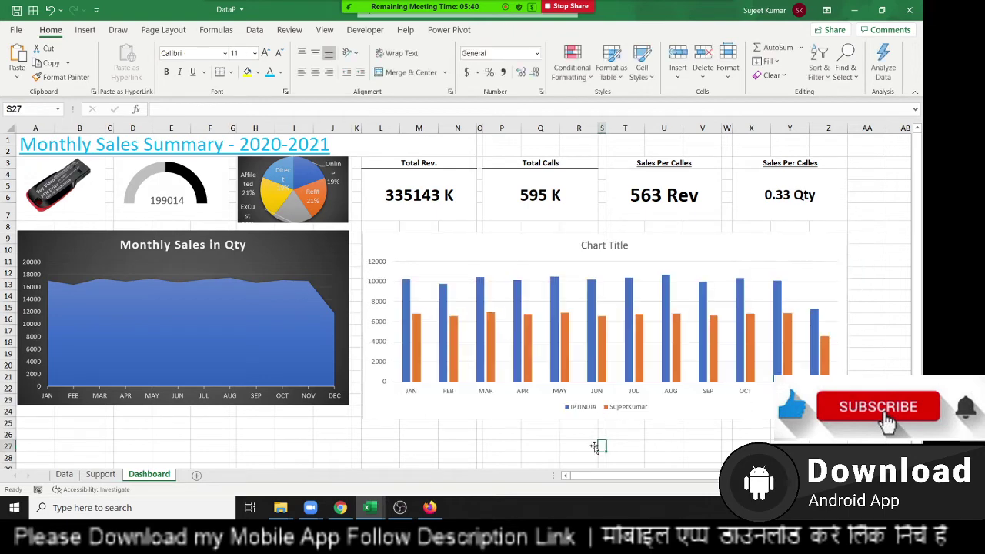
pyautogui.click(530, 242)
pyautogui.click(522, 29)
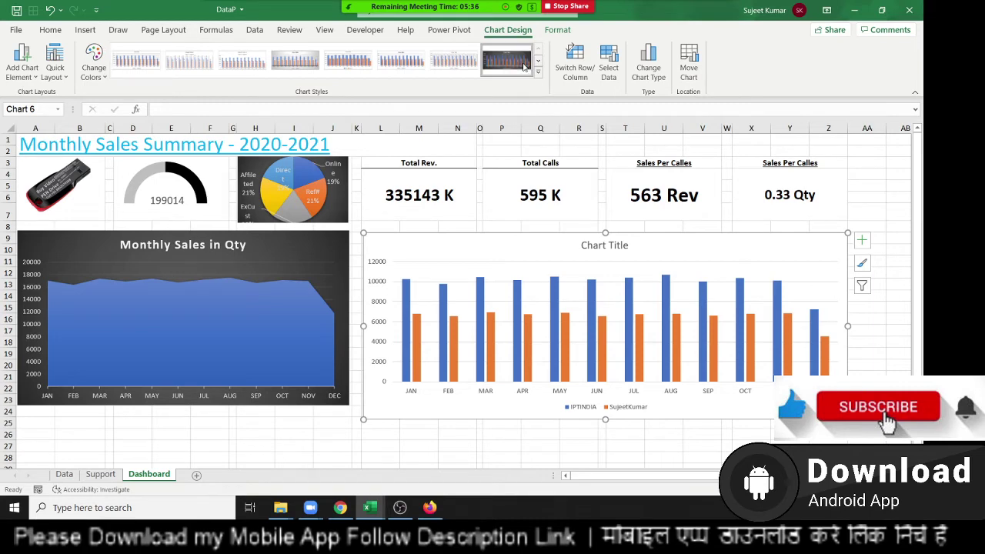
# Step: Apply a dark chart style and retitle the chart as the other site vs IPTINDIA
pyautogui.click(523, 67)
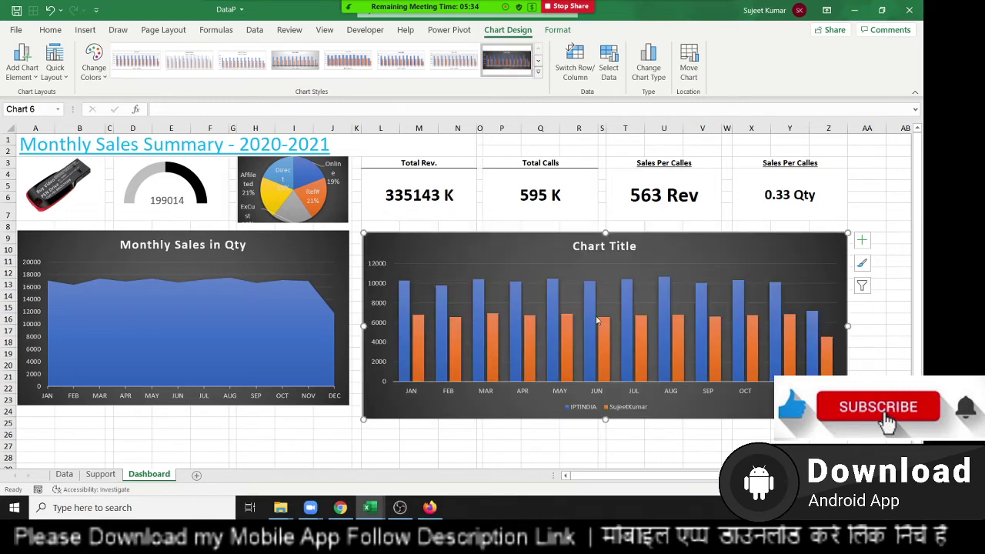
pyautogui.doubleClick(593, 254)
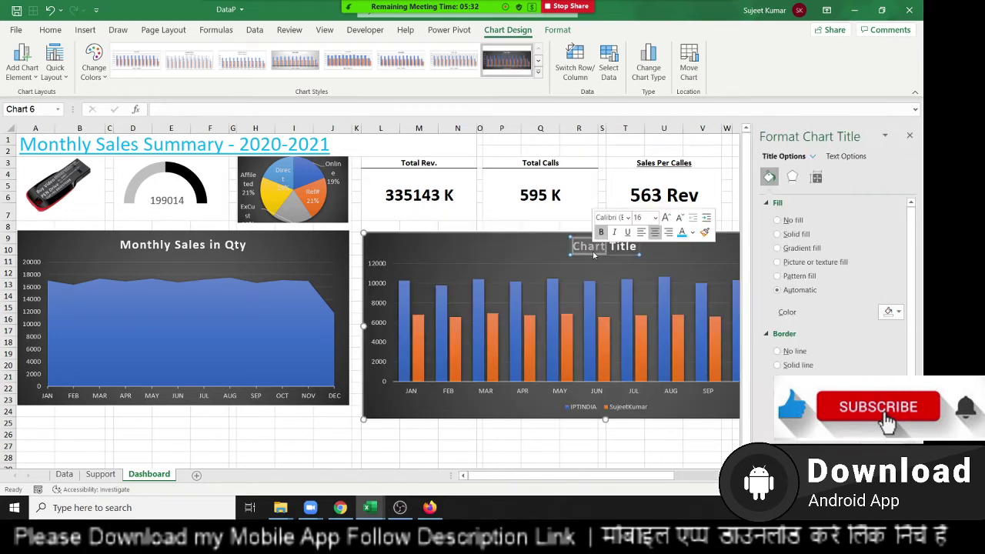
pyautogui.press('Delete')
pyautogui.press('Delete')
pyautogui.press('Delete')
pyautogui.press('Delete')
pyautogui.press('Delete')
pyautogui.press('Delete')
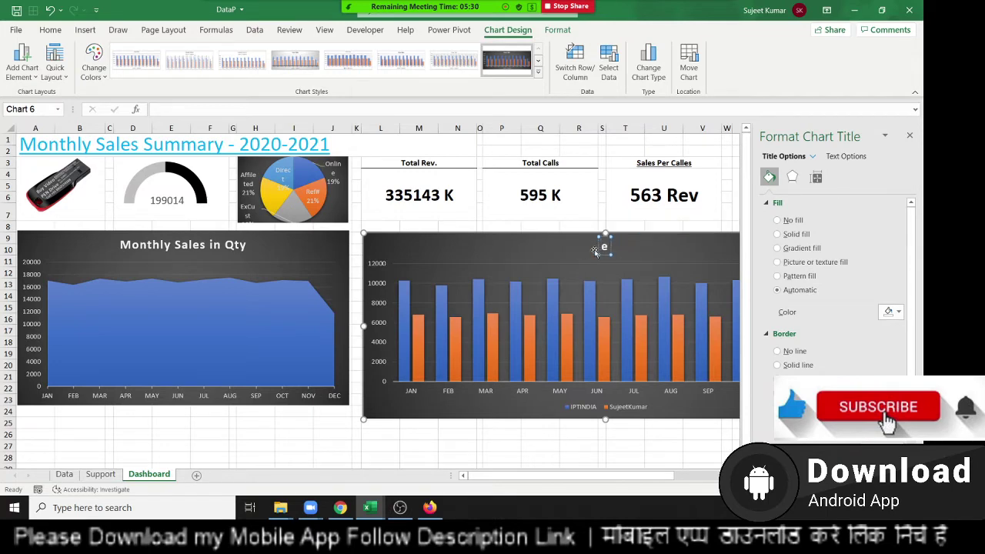
pyautogui.write('S')
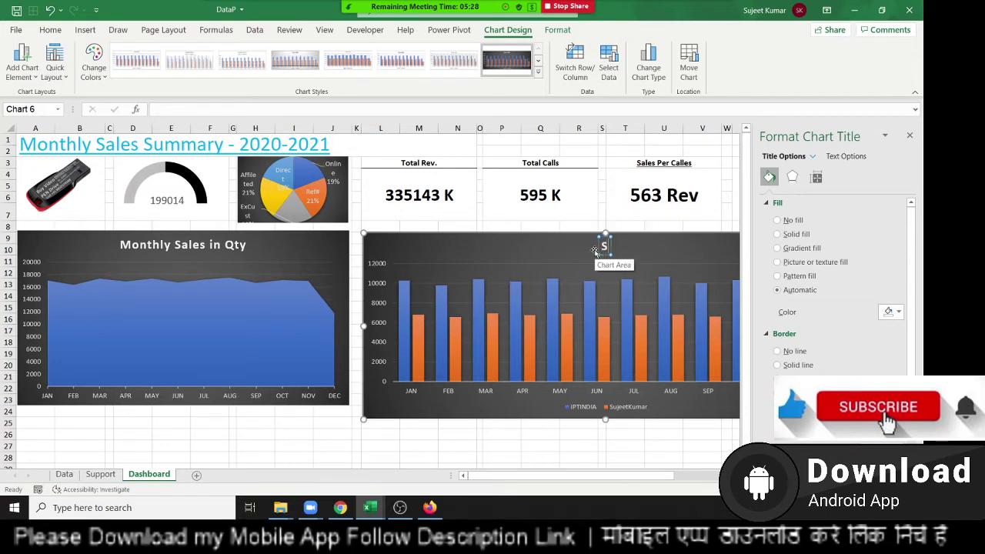
pyautogui.write('ujeet')
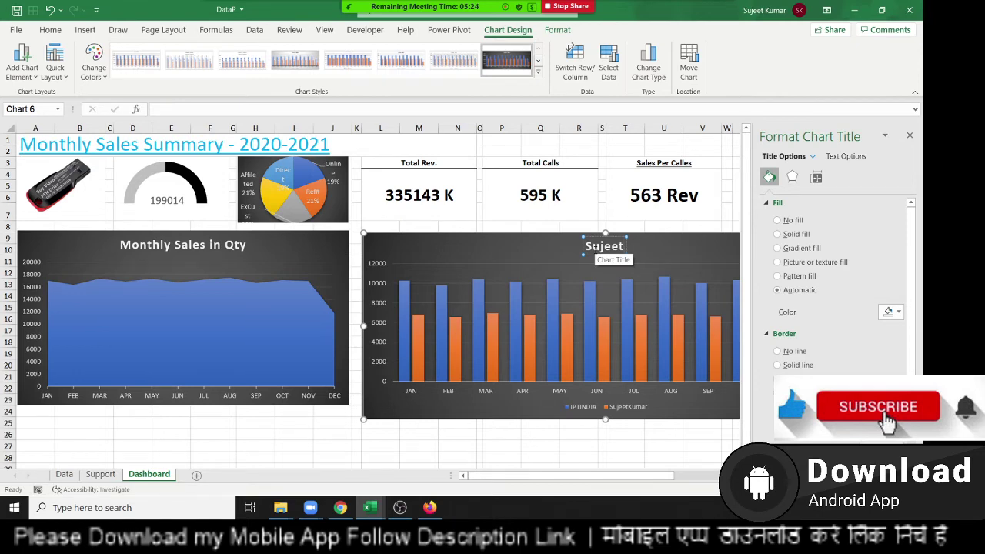
pyautogui.write(' vb')
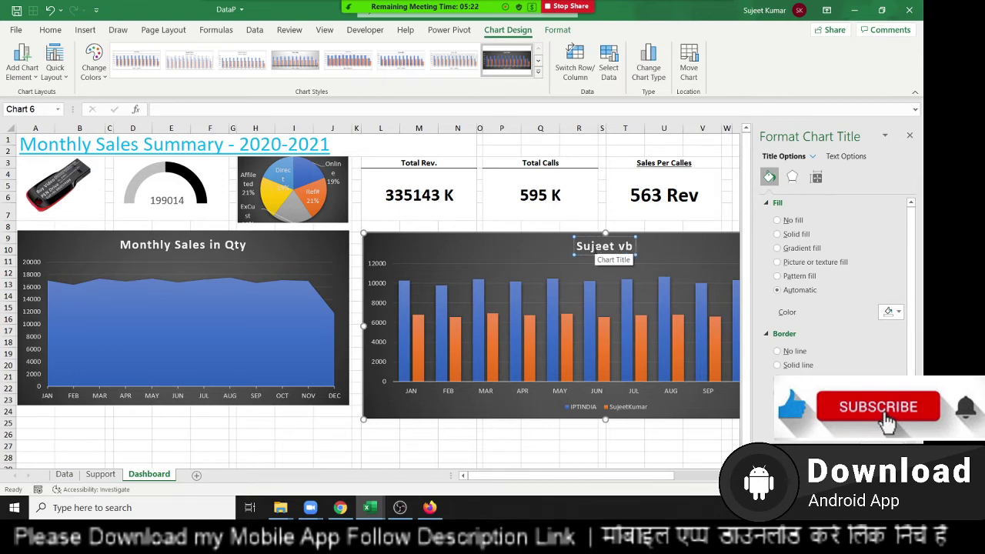
pyautogui.press('BackSpace')
pyautogui.write('s')
pyautogui.write(' IPTIND')
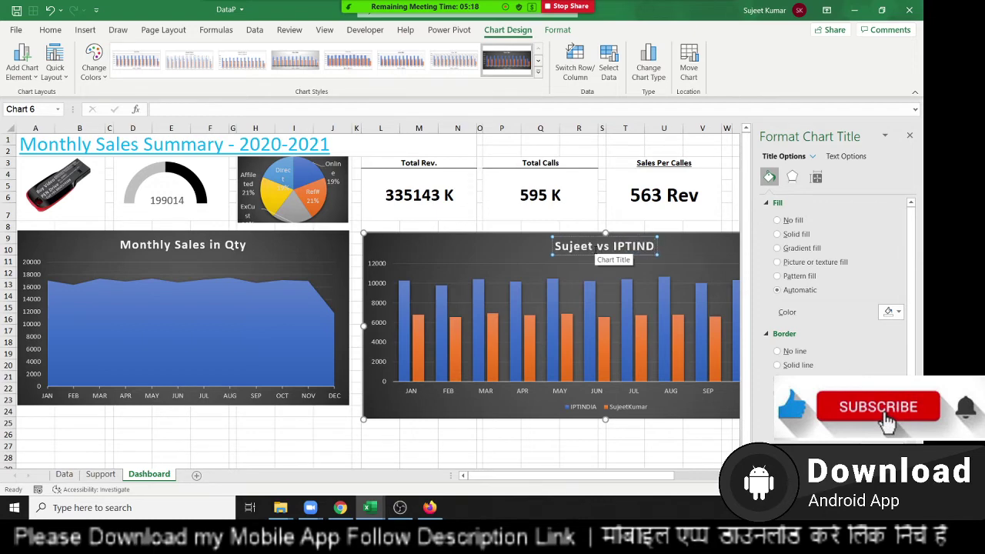
pyautogui.write('IA')
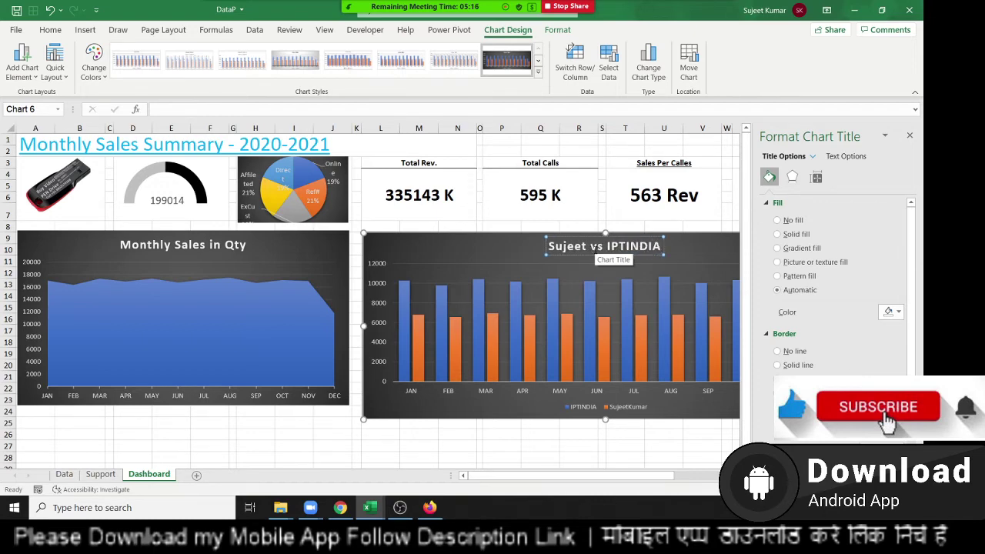
pyautogui.click(518, 448)
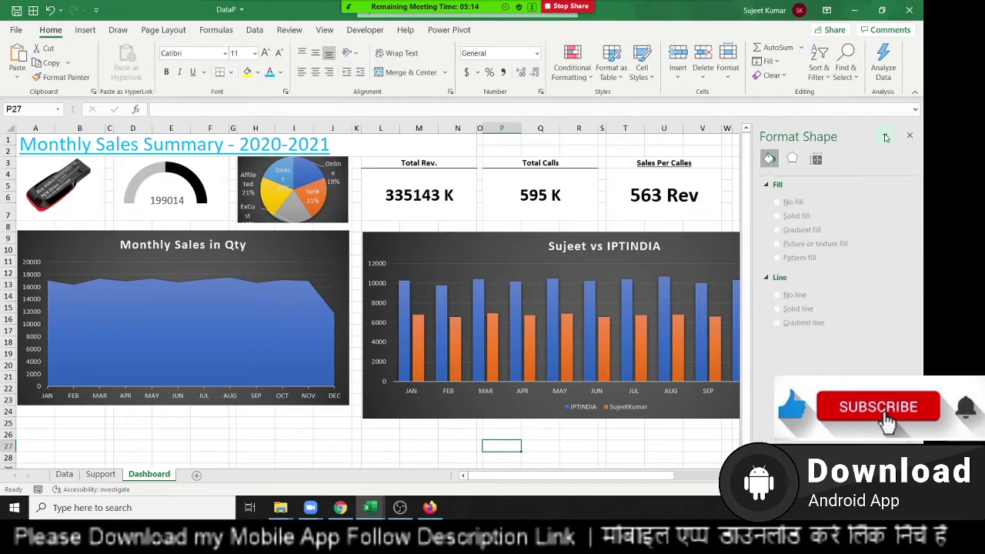
# Step: Add a 2-period moving average trendline to the IPTINDIA column series
pyautogui.click(909, 135)
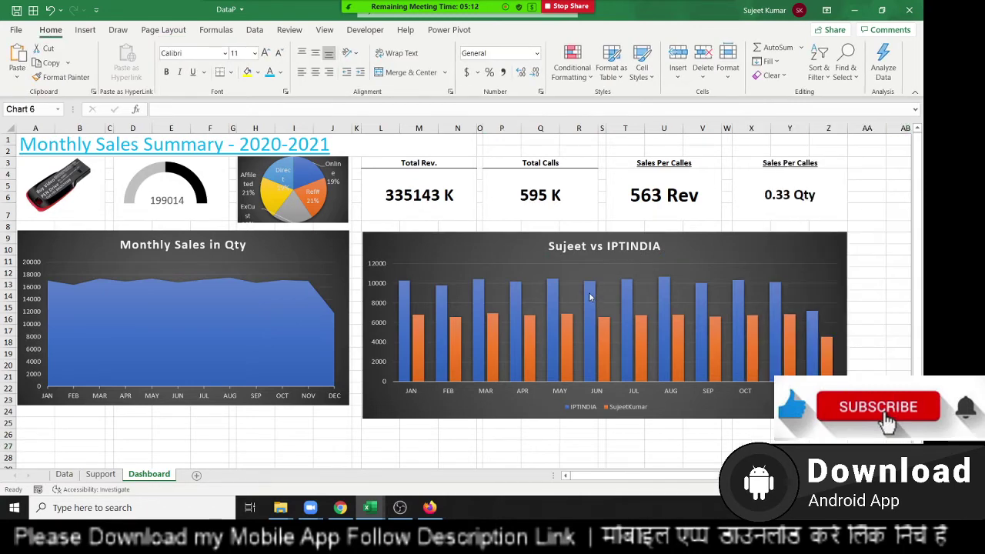
pyautogui.click(591, 297)
pyautogui.rightClick(590, 294)
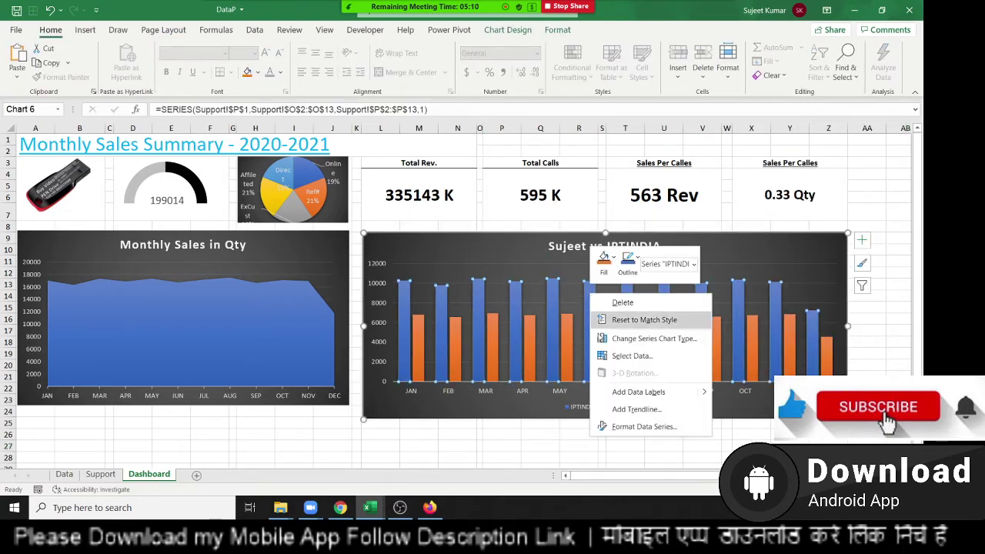
pyautogui.click(633, 409)
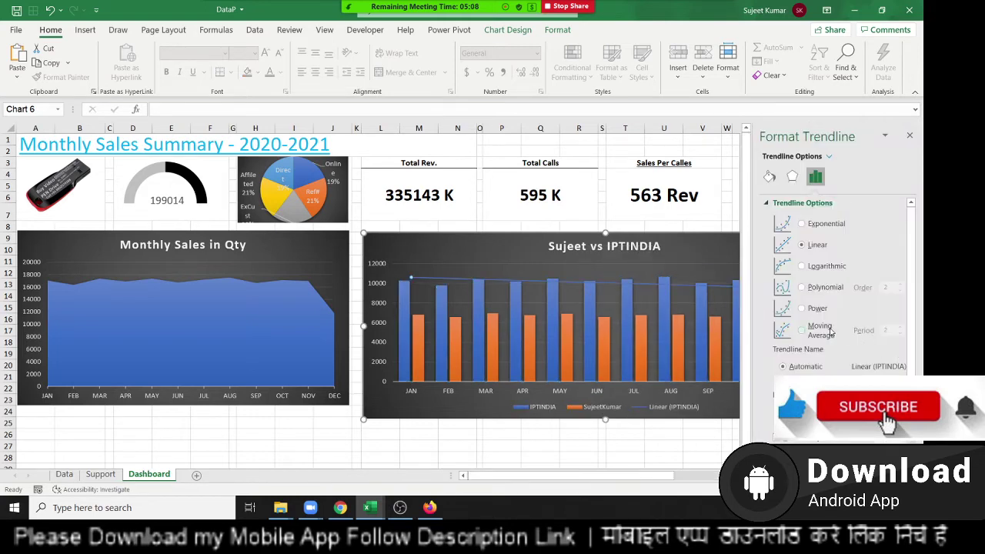
pyautogui.click(830, 331)
pyautogui.click(613, 450)
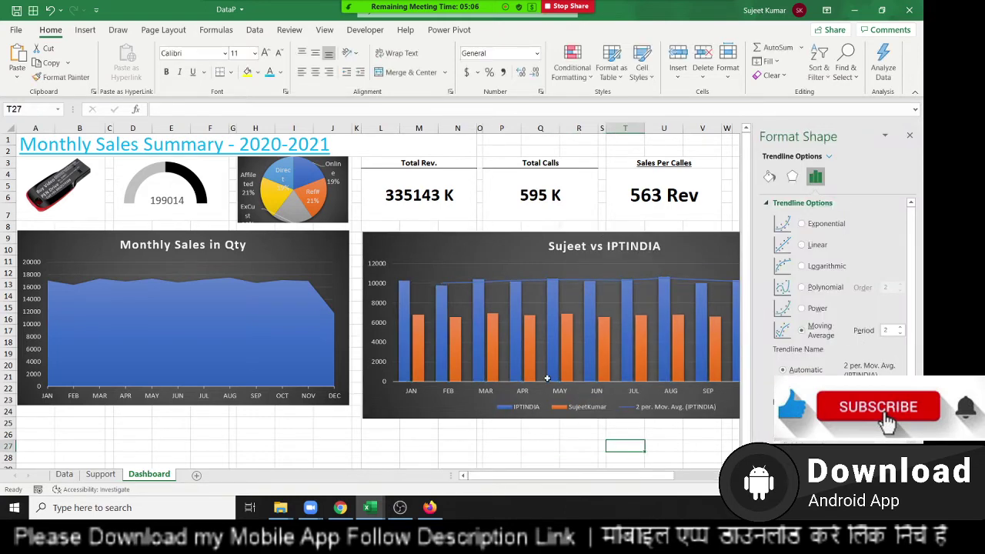
# Step: Add a 2-period moving average trendline to the other site's orange series and close the pane
pyautogui.click(457, 329)
pyautogui.rightClick(457, 329)
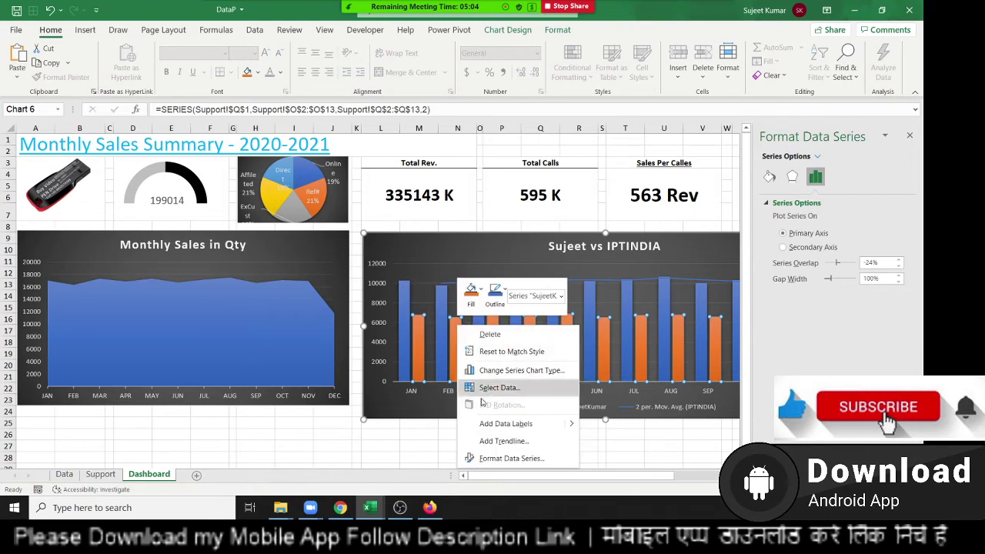
pyautogui.click(493, 441)
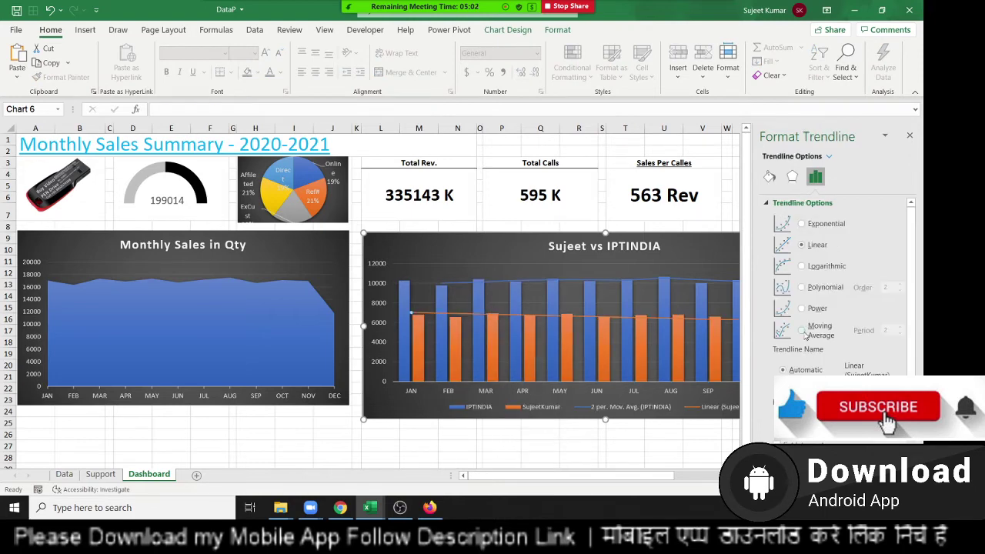
pyautogui.click(803, 330)
pyautogui.click(622, 436)
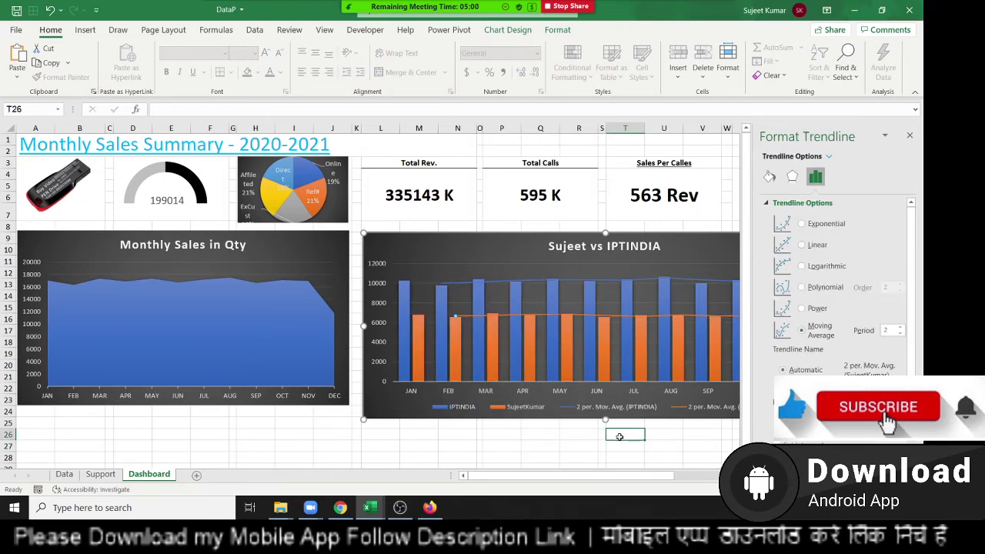
pyautogui.click(531, 434)
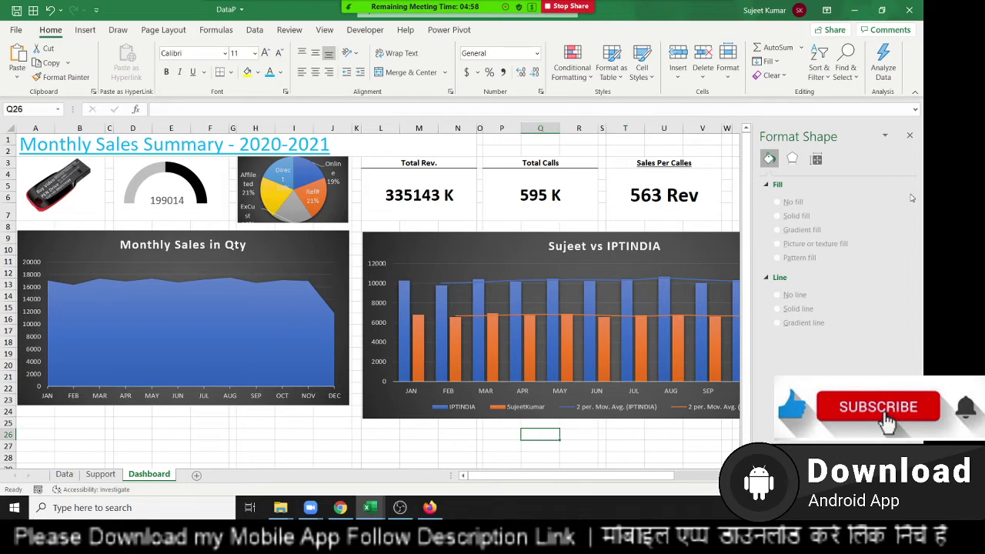
pyautogui.click(909, 137)
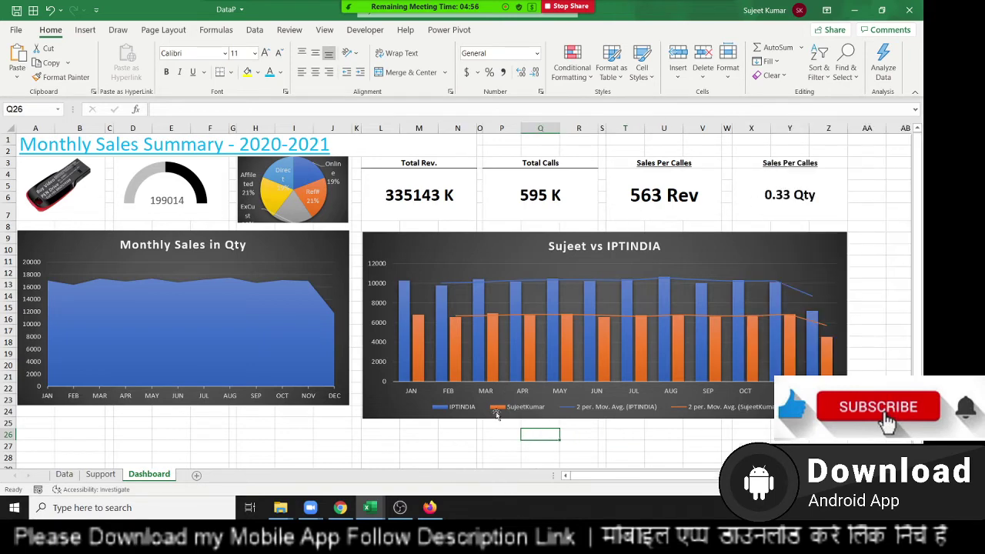
pyautogui.click(327, 400)
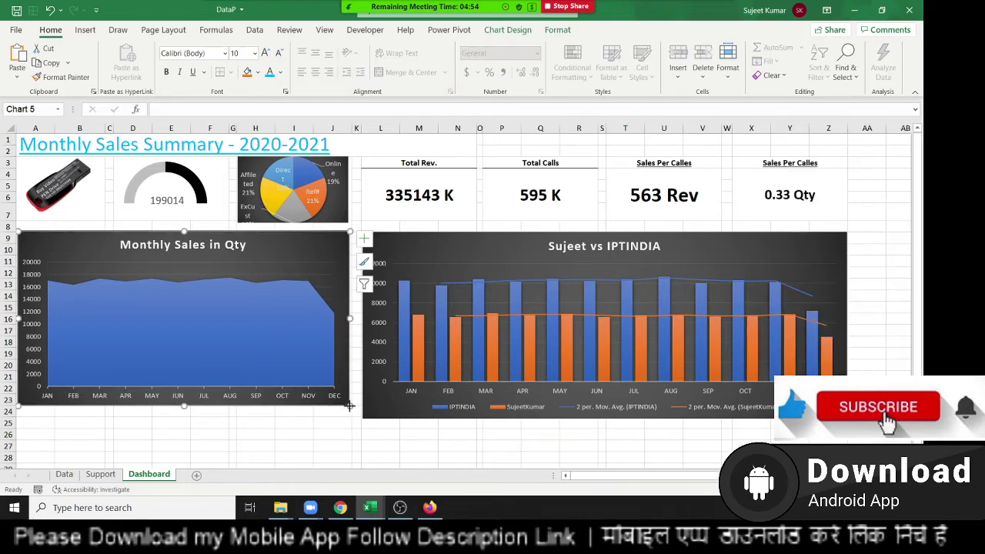
# Step: Stretch the Monthly Sales in Qty chart down to row 24 and nudge the comparison chart right
pyautogui.moveTo(349, 406); pyautogui.dragTo(351, 415)
pyautogui.click(373, 445)
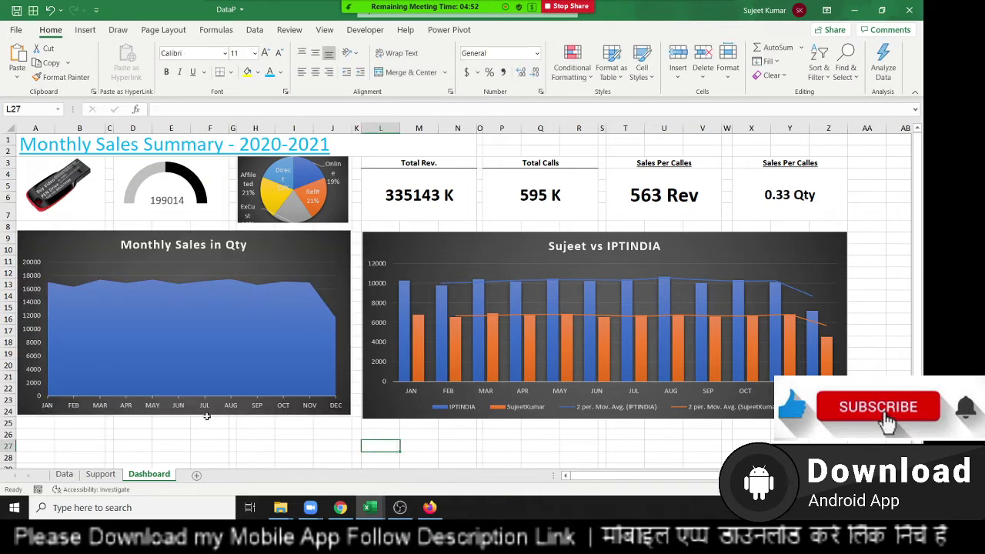
pyautogui.click(360, 419)
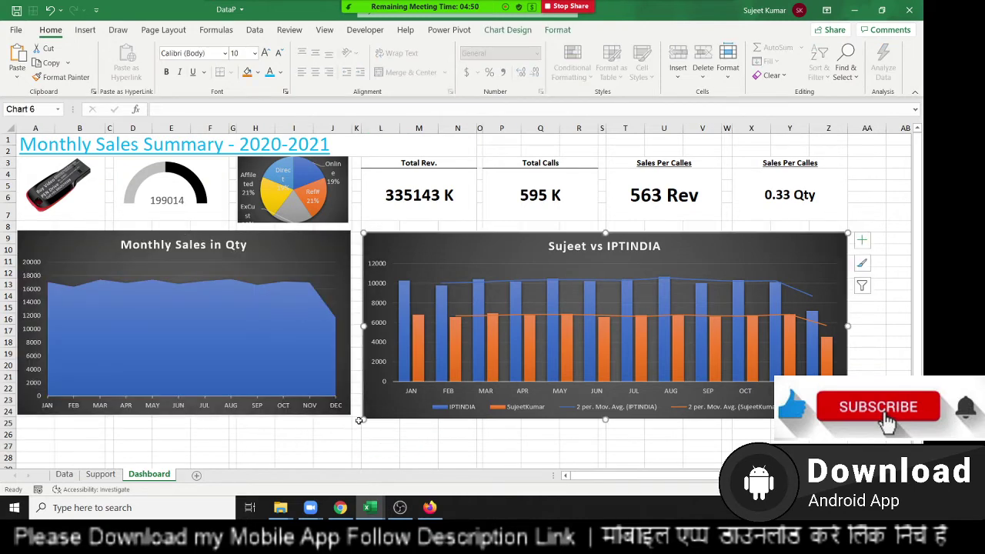
pyautogui.moveTo(364, 420); pyautogui.dragTo(368, 419)
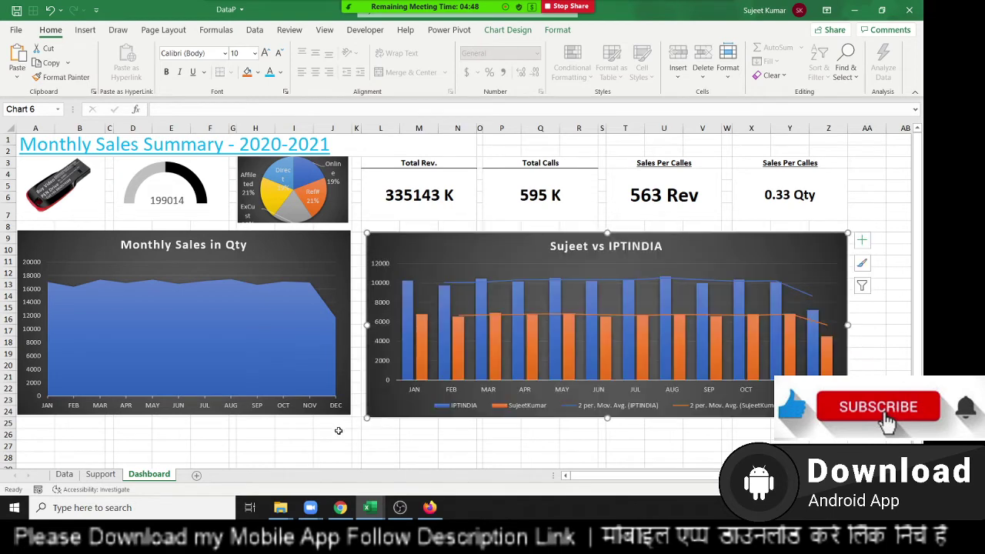
pyautogui.click(333, 435)
# Step: Review the Support and Data sheets, selecting the top of the Data sheet's Site column
pyautogui.click(22, 434)
pyautogui.scroll(-2, 42, 434)
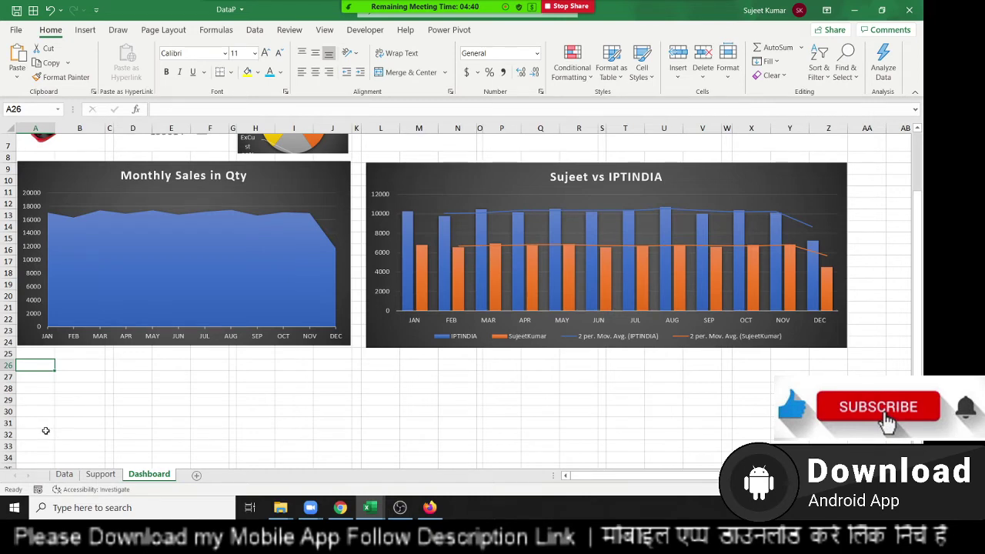
pyautogui.click(102, 477)
pyautogui.click(65, 475)
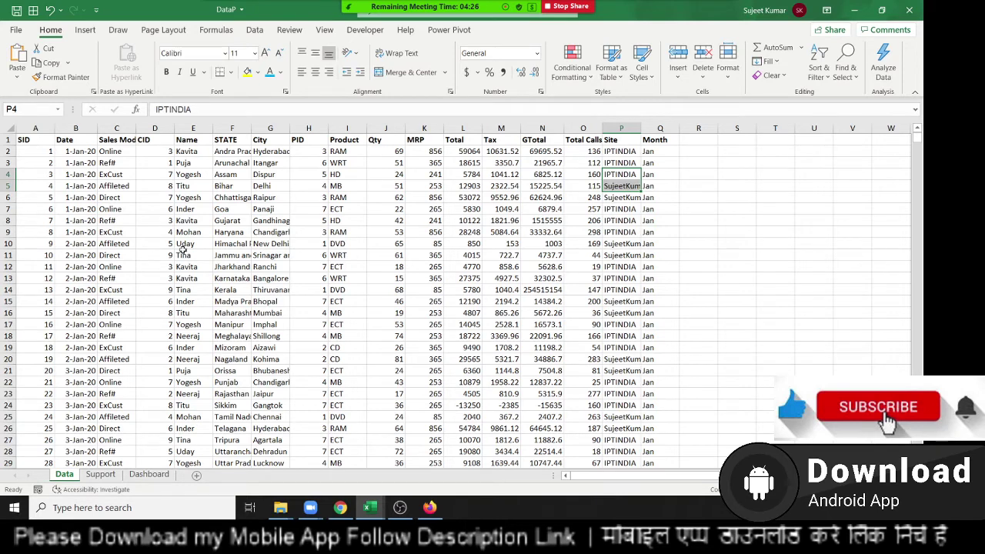
pyautogui.moveTo(628, 142)
pyautogui.mouseDown()
pyautogui.moveTo(623, 174)
pyautogui.moveTo(658, 186)
pyautogui.mouseUp()
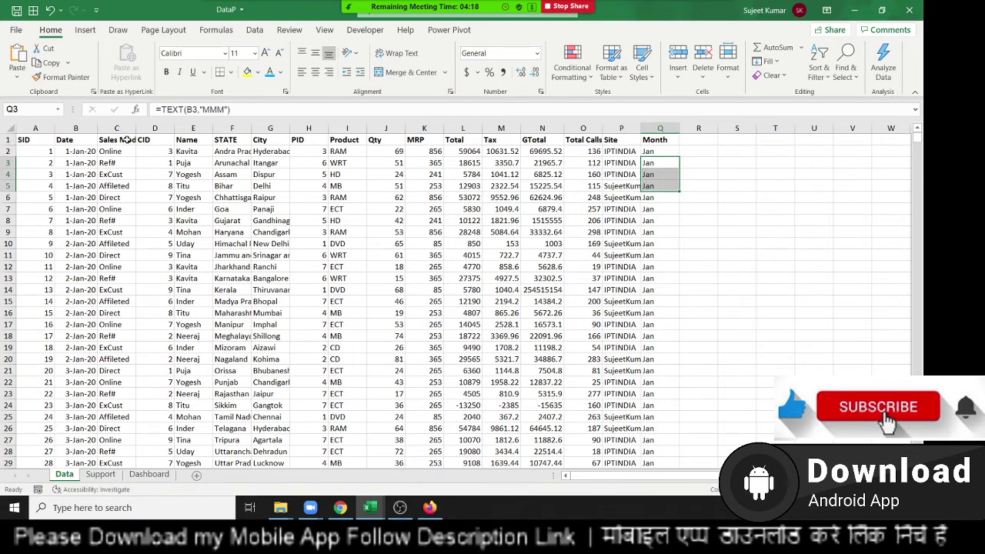
# Step: Copy the Sales Mode list to Support B17 and the two site headers P1:Q1 to C17
pyautogui.click(106, 475)
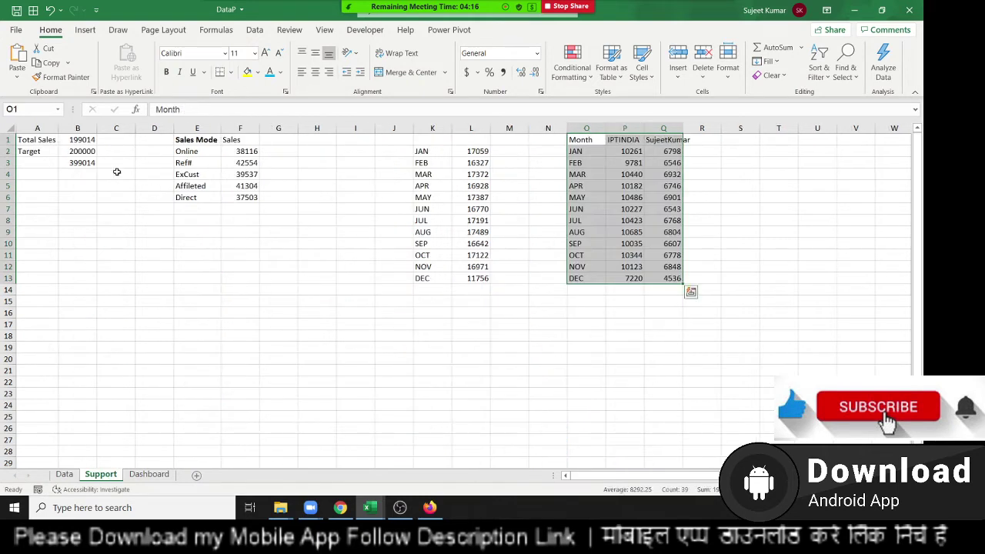
pyautogui.moveTo(199, 143); pyautogui.dragTo(200, 201)
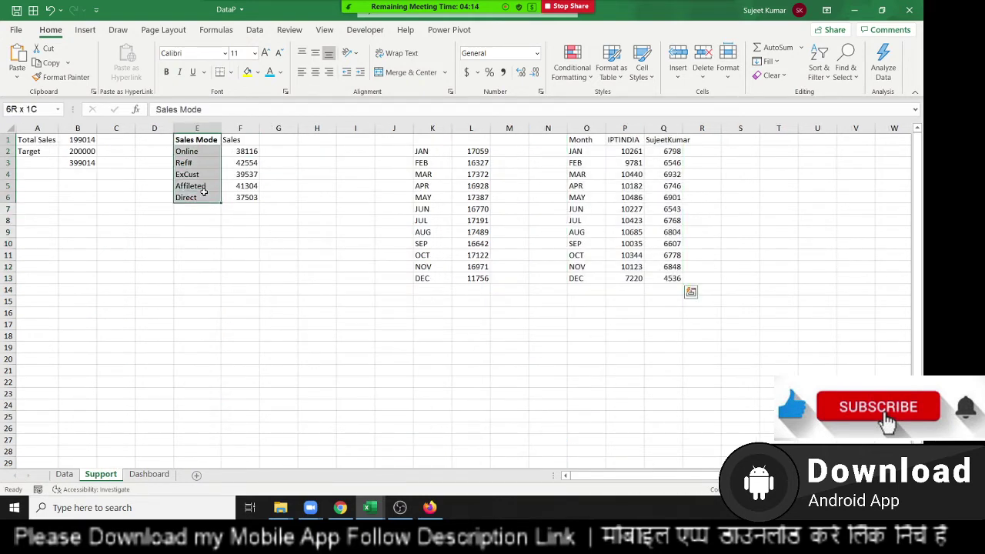
pyautogui.hotkey('ctrl', 'c')
pyautogui.click(91, 323)
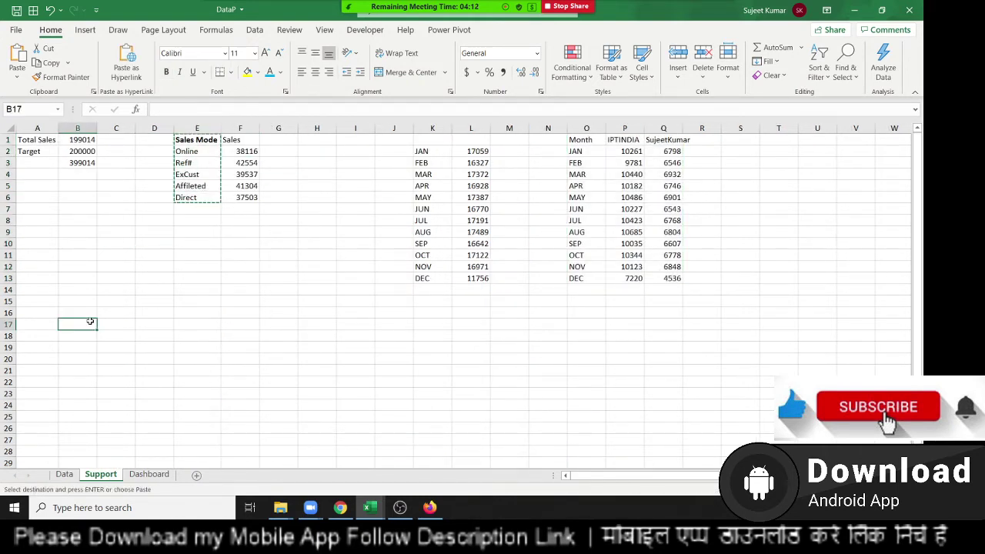
pyautogui.hotkey('ctrl', 'v')
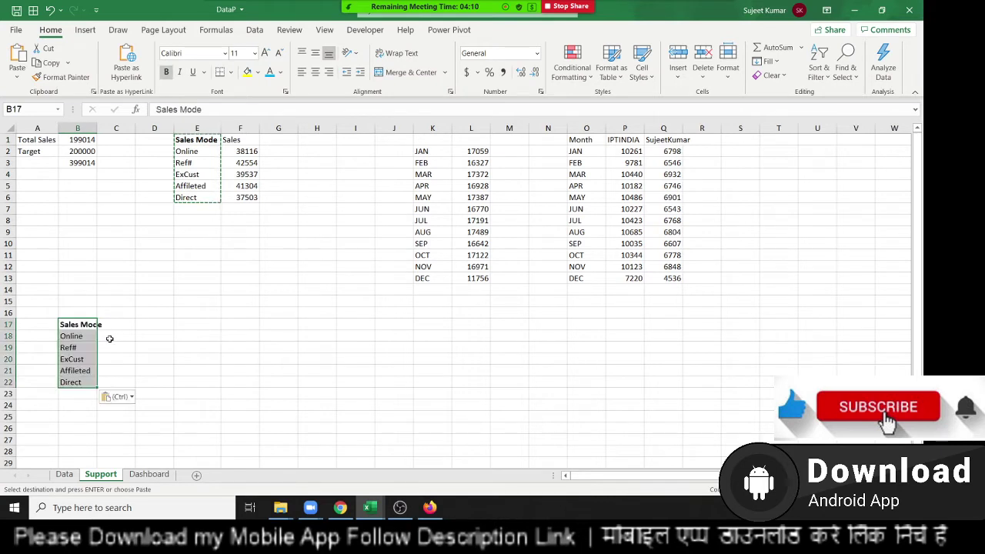
pyautogui.moveTo(120, 359); pyautogui.dragTo(138, 336)
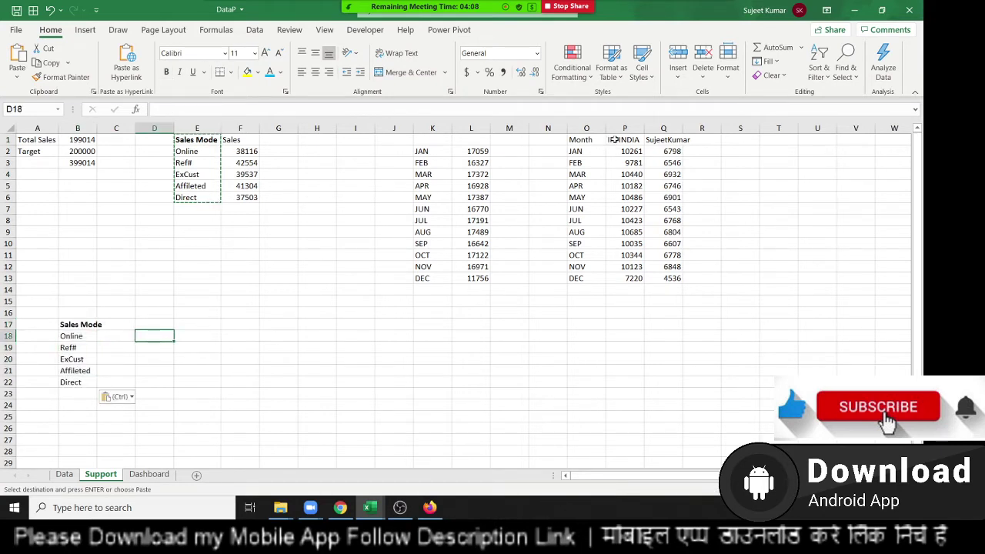
pyautogui.moveTo(615, 140); pyautogui.dragTo(695, 144)
pyautogui.moveTo(623, 140); pyautogui.dragTo(688, 145)
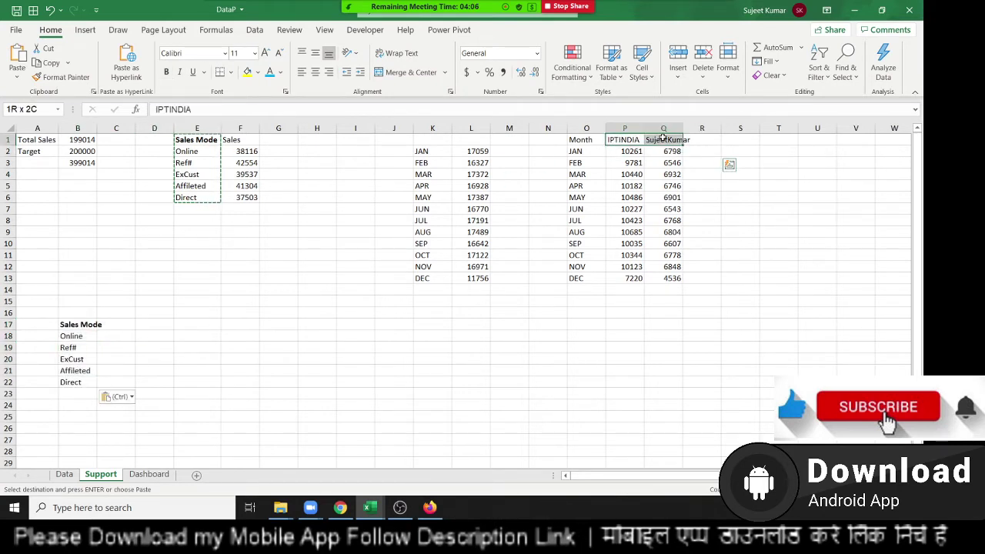
pyautogui.hotkey('ctrl', 'c')
pyautogui.click(123, 324)
pyautogui.press('Return')
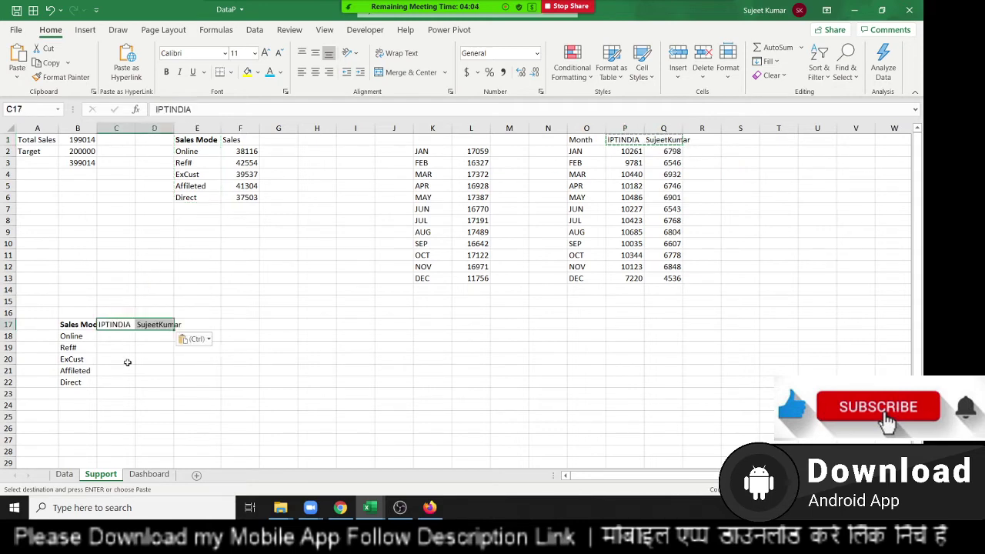
# Step: Paste P2's SUMIFS into C18, pointing its criteria at B18 (Online) and header C17
pyautogui.click(120, 342)
pyautogui.doubleClick(636, 151)
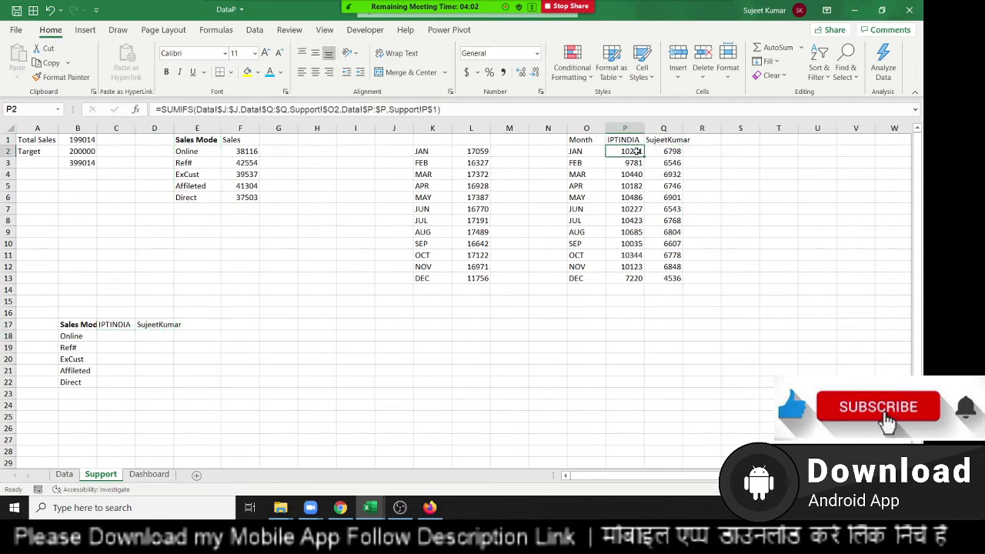
pyautogui.press('Escape')
pyautogui.hotkey('ctrl', 'c')
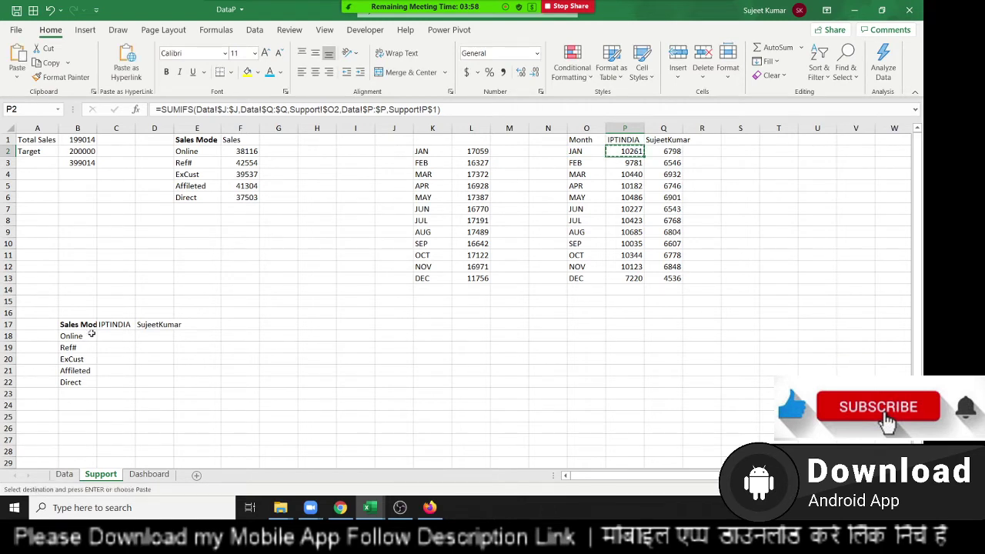
pyautogui.click(120, 337)
pyautogui.hotkey('ctrl', 'v')
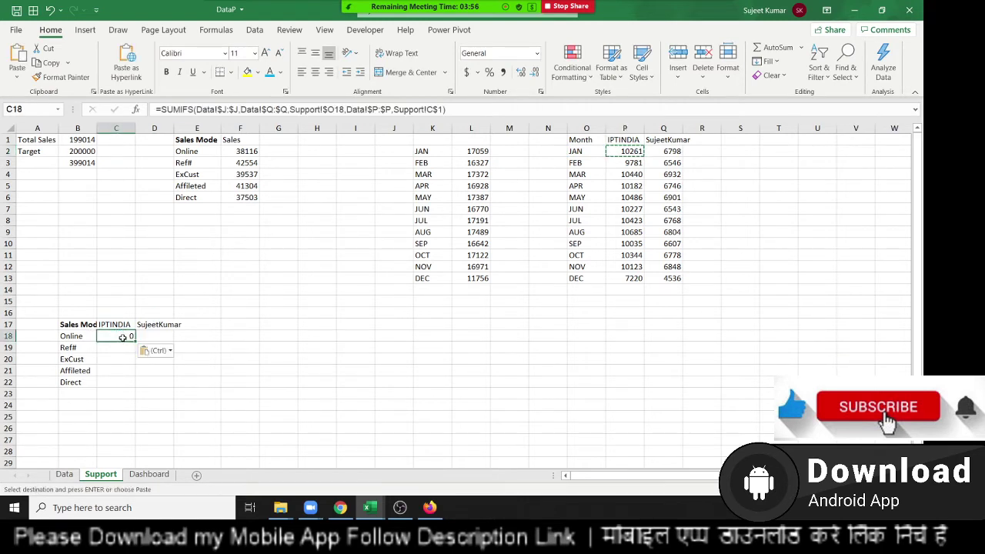
pyautogui.doubleClick(123, 337)
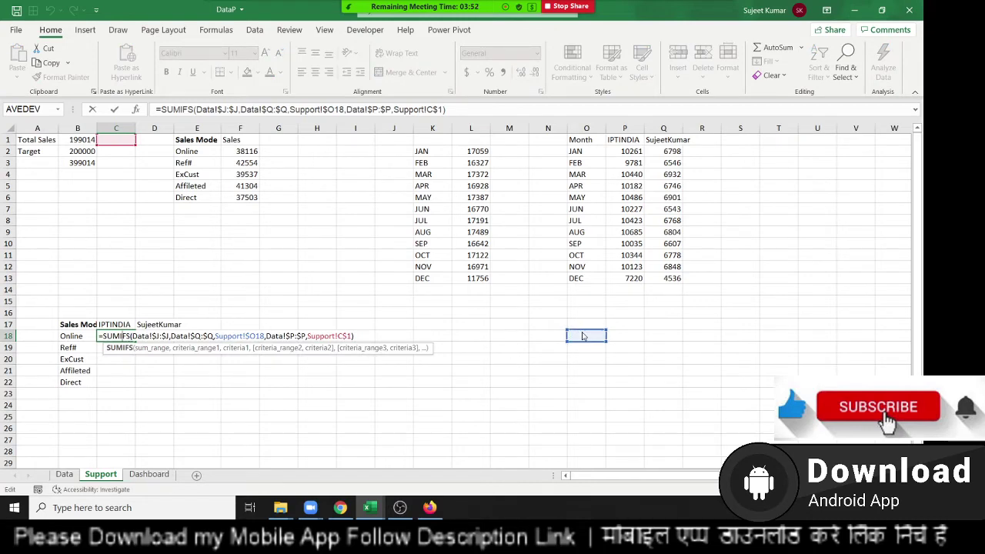
pyautogui.click(81, 347)
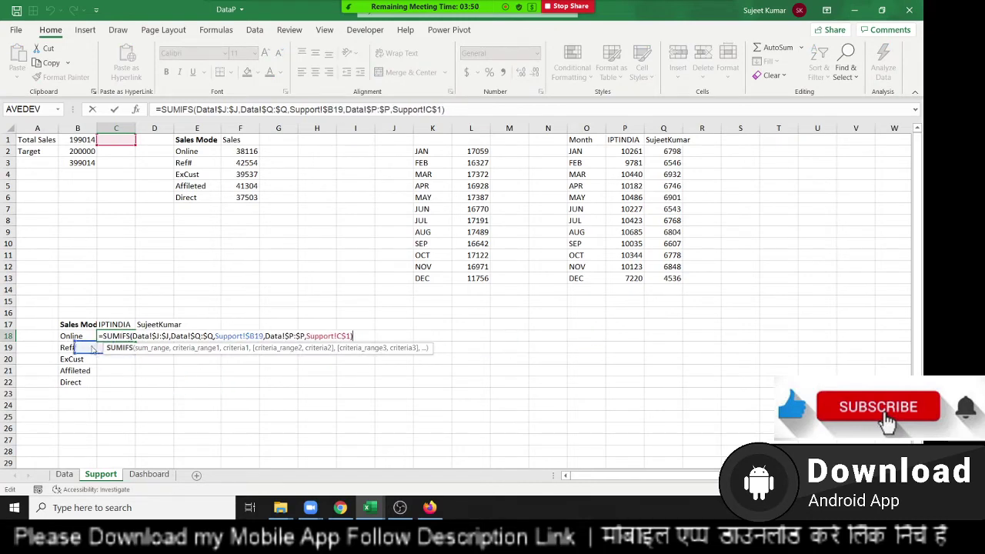
pyautogui.click(82, 337)
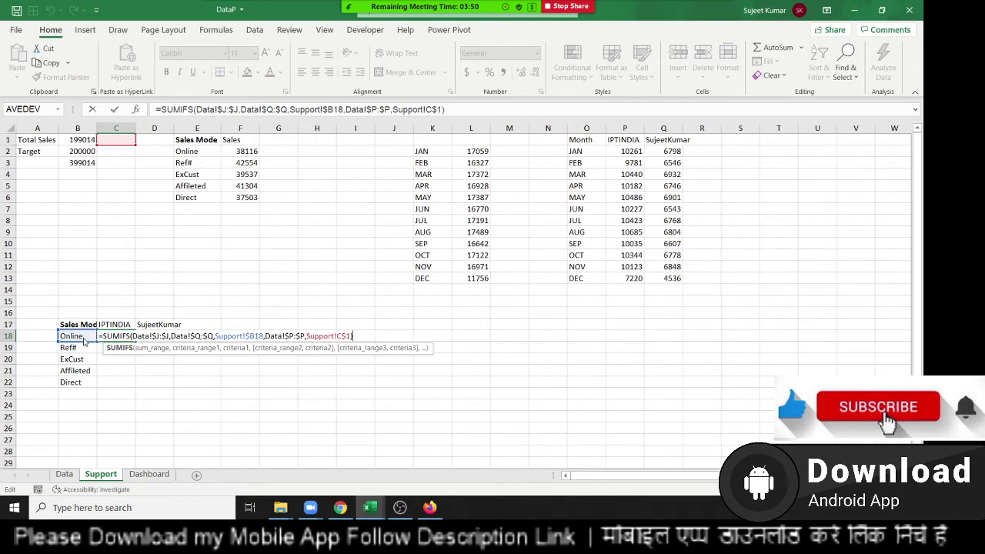
pyautogui.click(159, 336)
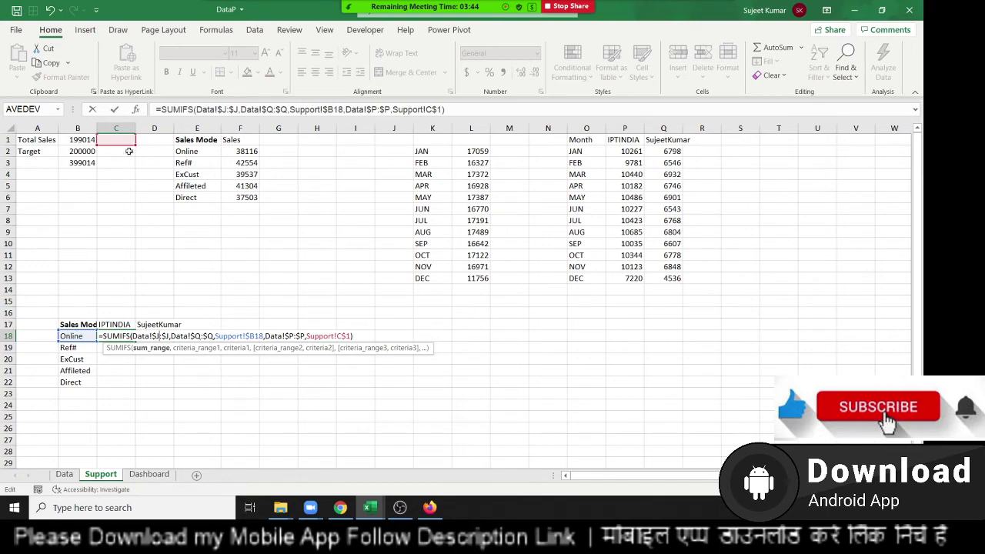
pyautogui.moveTo(123, 146); pyautogui.dragTo(119, 328)
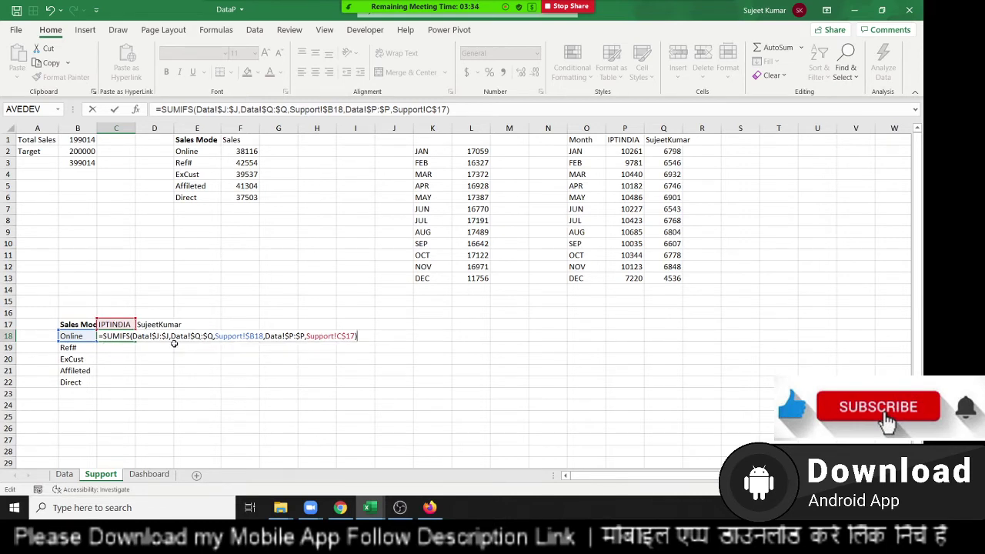
pyautogui.hotkey('ctrl', 'Return')
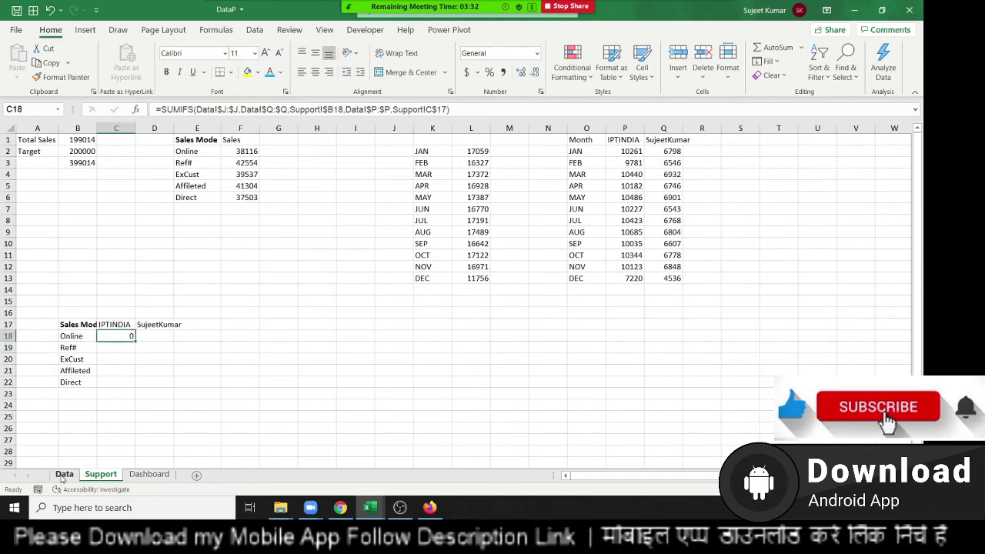
# Step: Change the C18 criteria range from Data!$Q:$Q to Data!$C:$C, giving 38116
pyautogui.click(63, 475)
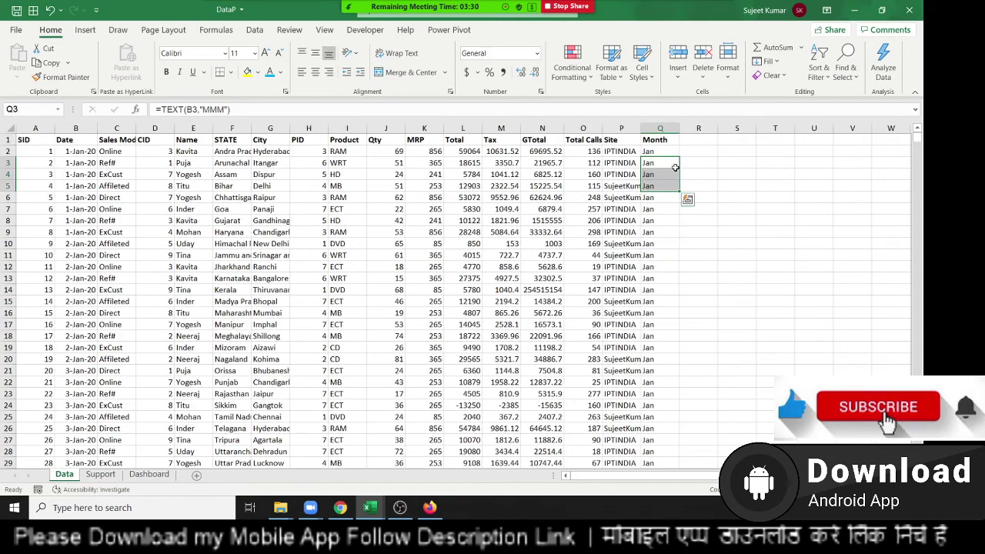
pyautogui.click(658, 143)
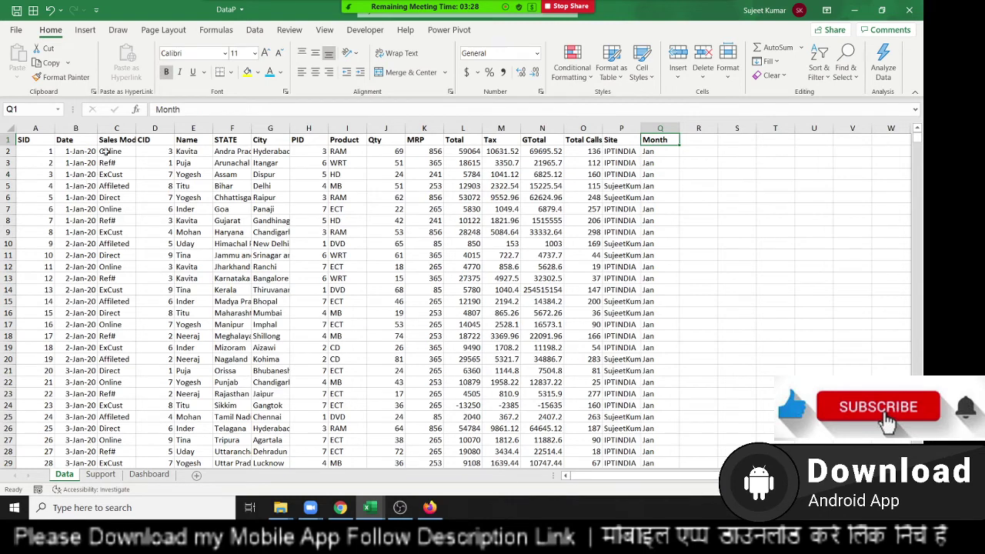
pyautogui.click(109, 477)
pyautogui.doubleClick(122, 337)
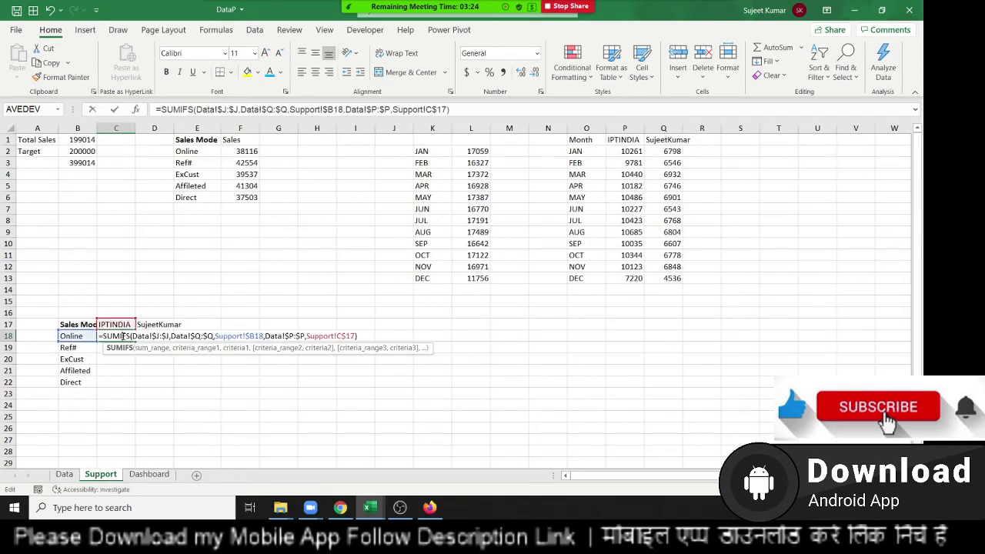
pyautogui.click(194, 336)
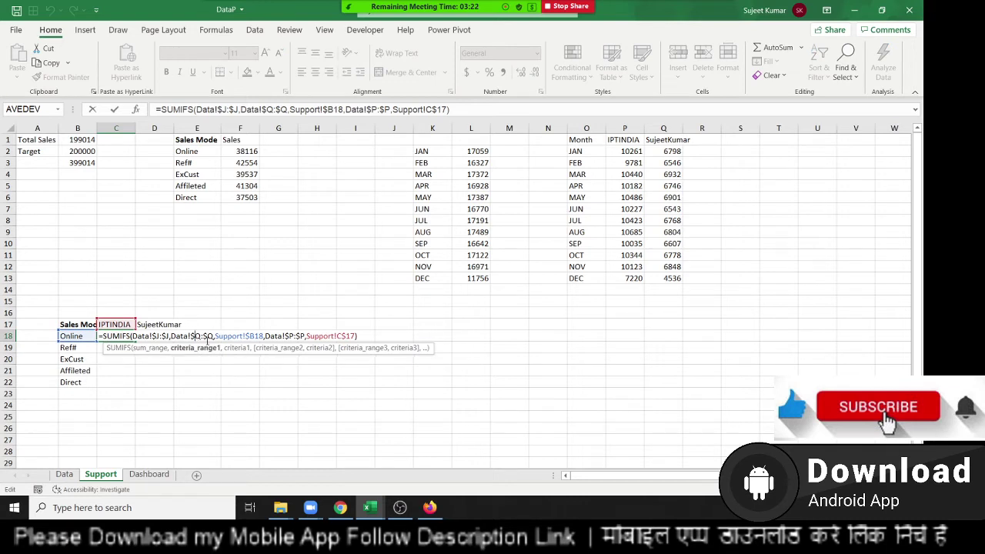
pyautogui.press('Delete')
pyautogui.write('C')
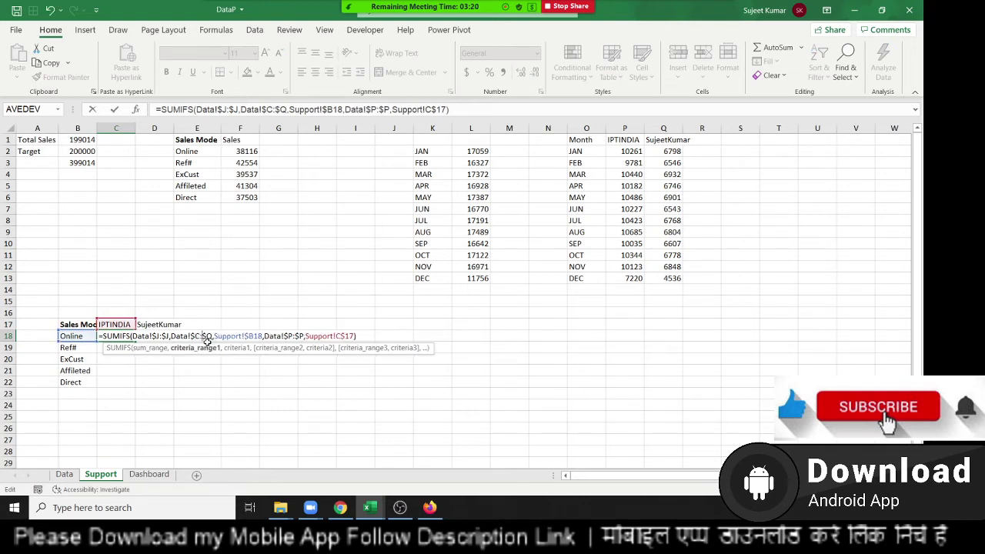
pyautogui.press('Delete')
pyautogui.write('C')
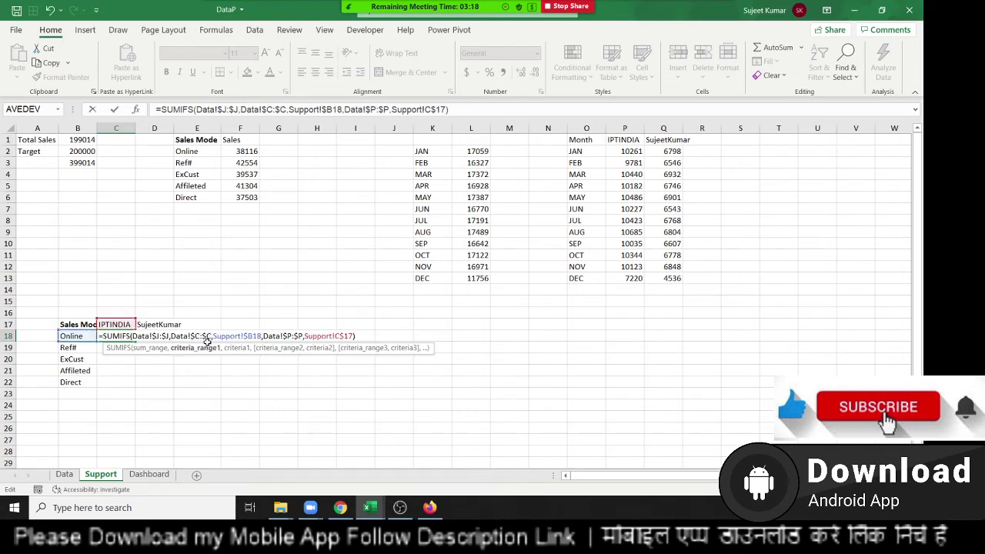
pyautogui.press('Return')
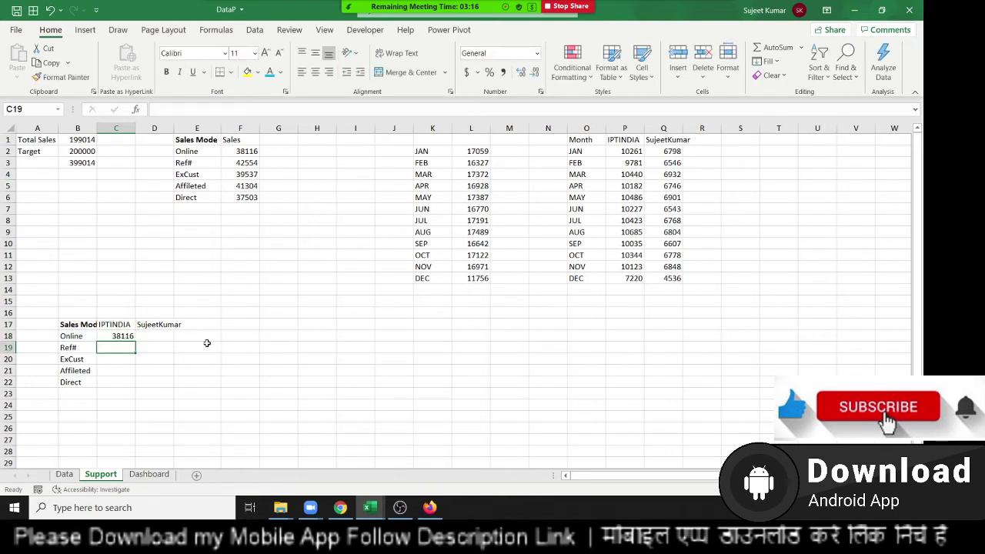
# Step: Fill the C18 formula across to D18 and down to row 22, then select B17:D22
pyautogui.click(115, 338)
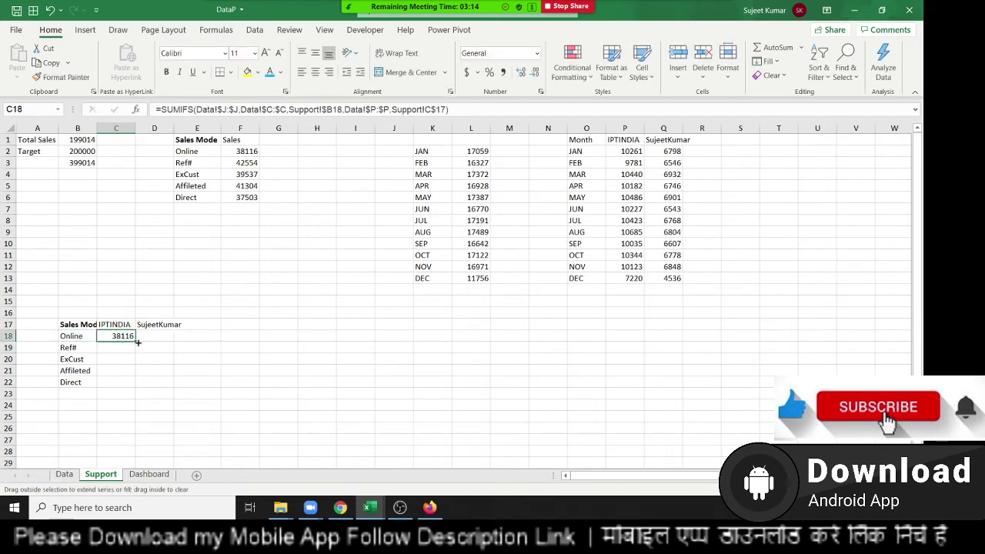
pyautogui.moveTo(137, 344)
pyautogui.mouseDown()
pyautogui.moveTo(174, 344)
pyautogui.moveTo(168, 402)
pyautogui.moveTo(167, 386)
pyautogui.mouseUp()
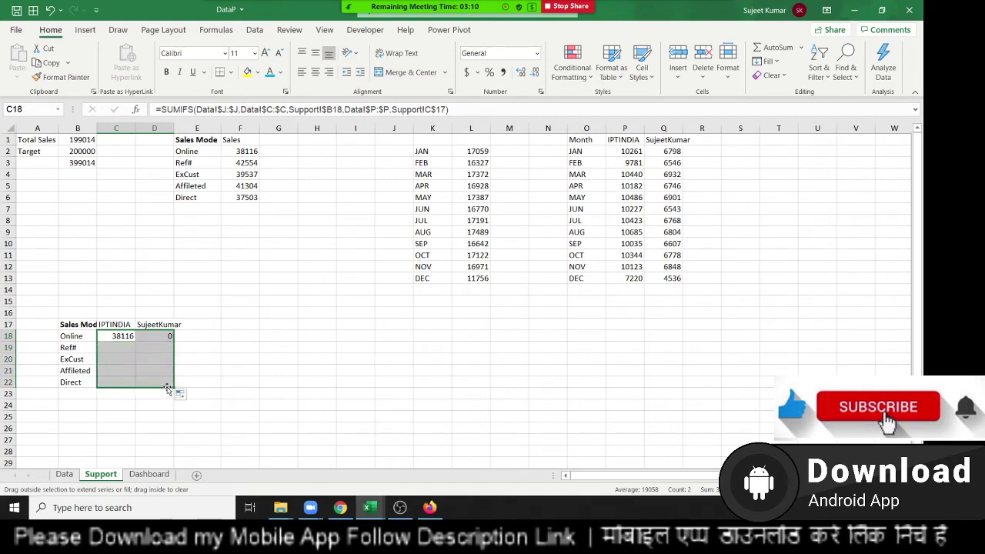
pyautogui.moveTo(60, 324); pyautogui.dragTo(169, 382)
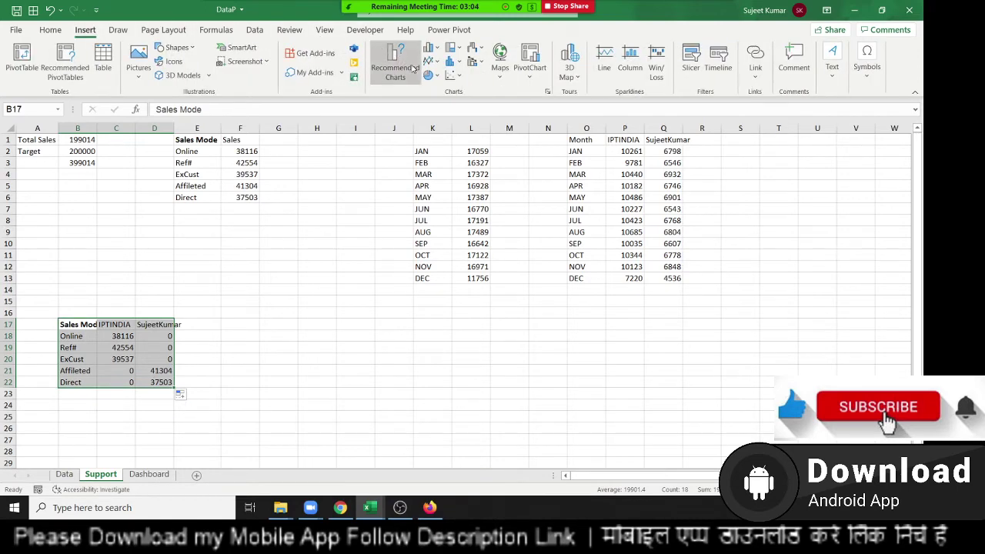
# Step: Insert a clustered bar chart of the Sales Mode table with the dark chart style
pyautogui.click(432, 48)
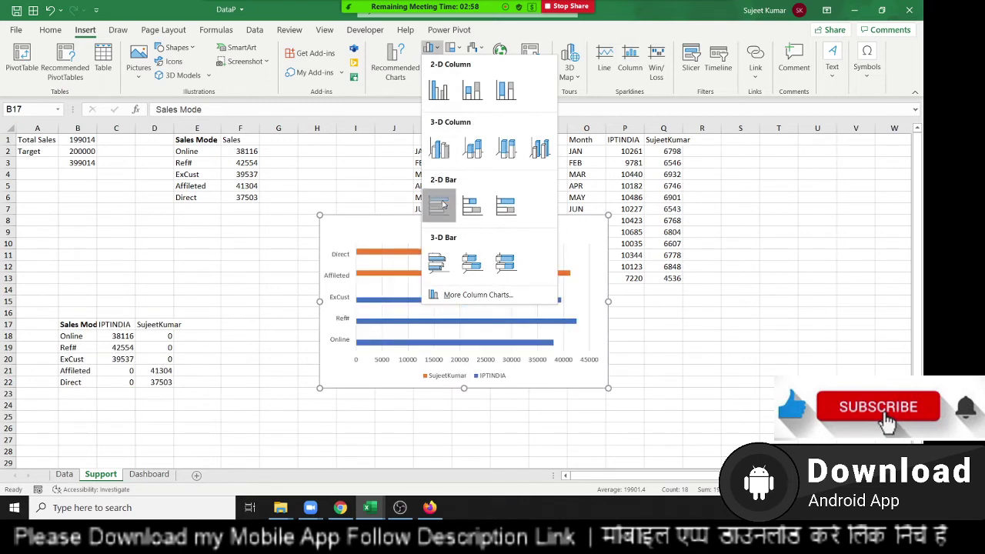
pyautogui.click(442, 204)
pyautogui.moveTo(389, 224); pyautogui.dragTo(369, 219)
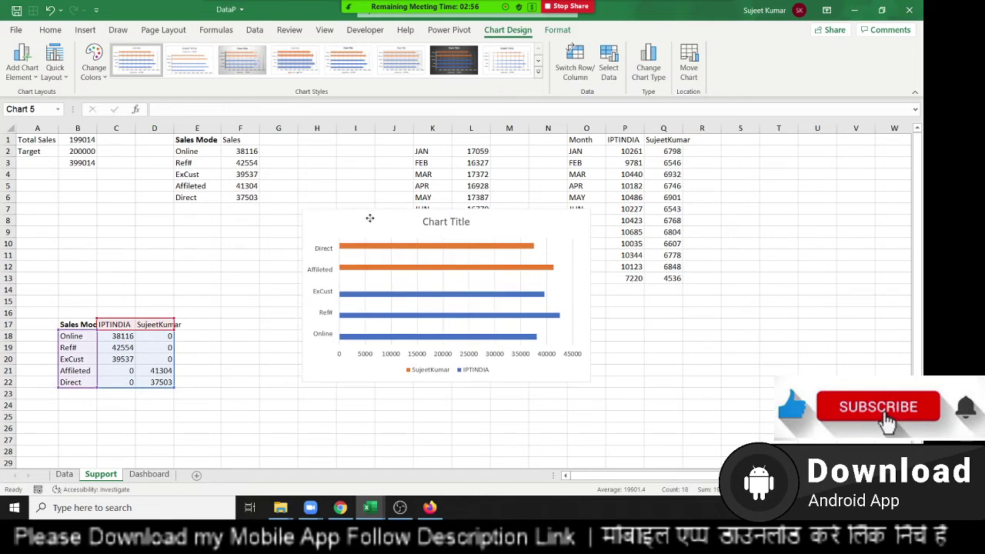
pyautogui.click(454, 59)
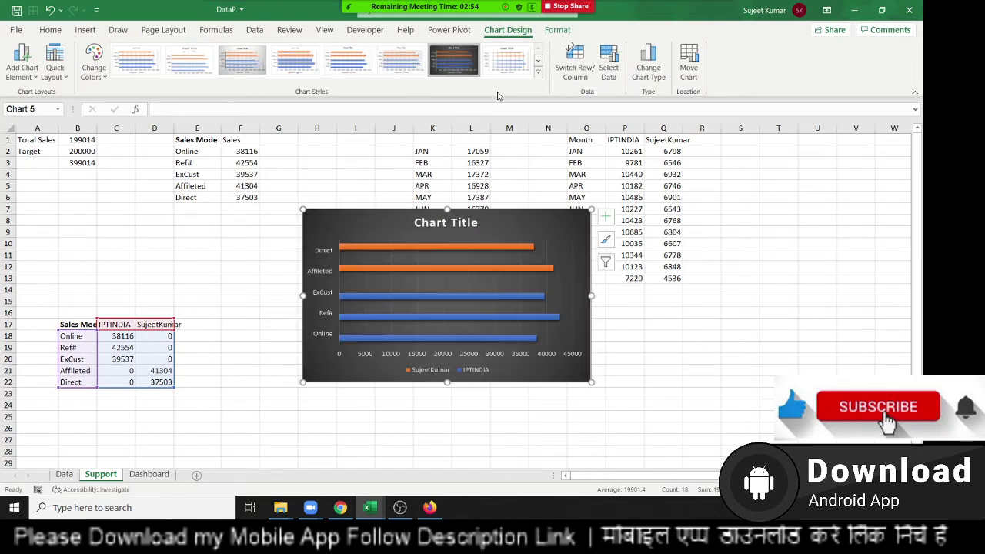
# Step: Move the bar chart to the Dashboard at A26 and widen it to column J
pyautogui.press('Delete')
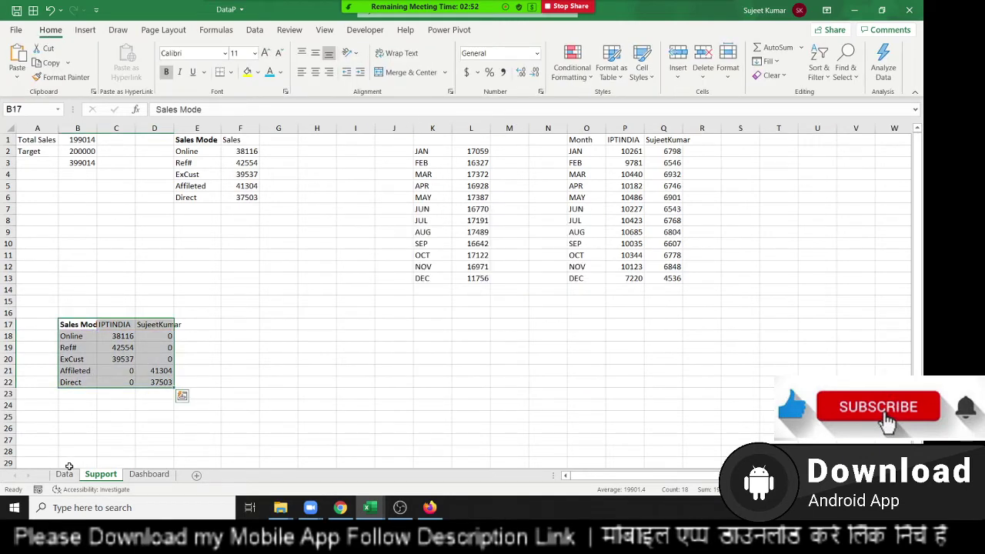
pyautogui.click(65, 474)
pyautogui.click(145, 474)
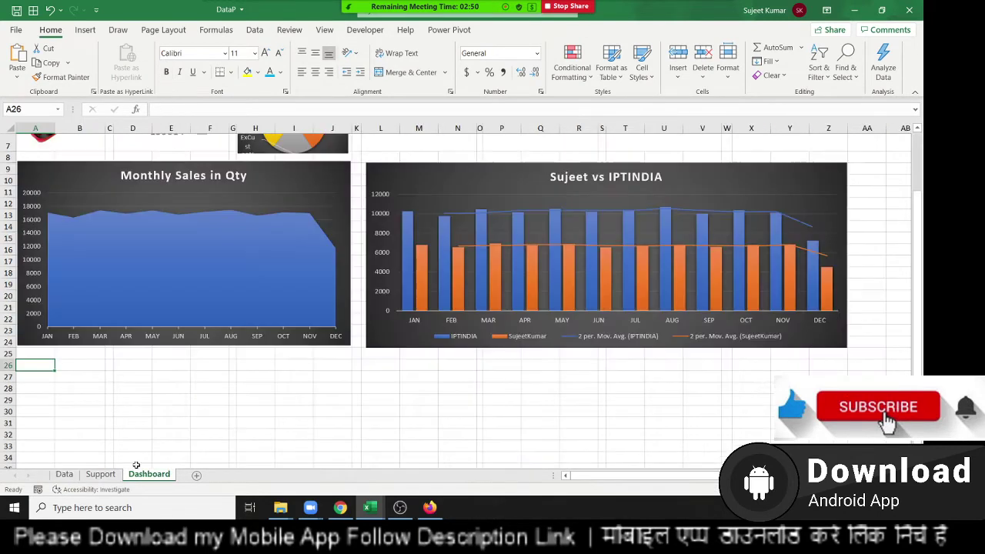
pyautogui.hotkey('ctrl', 'v')
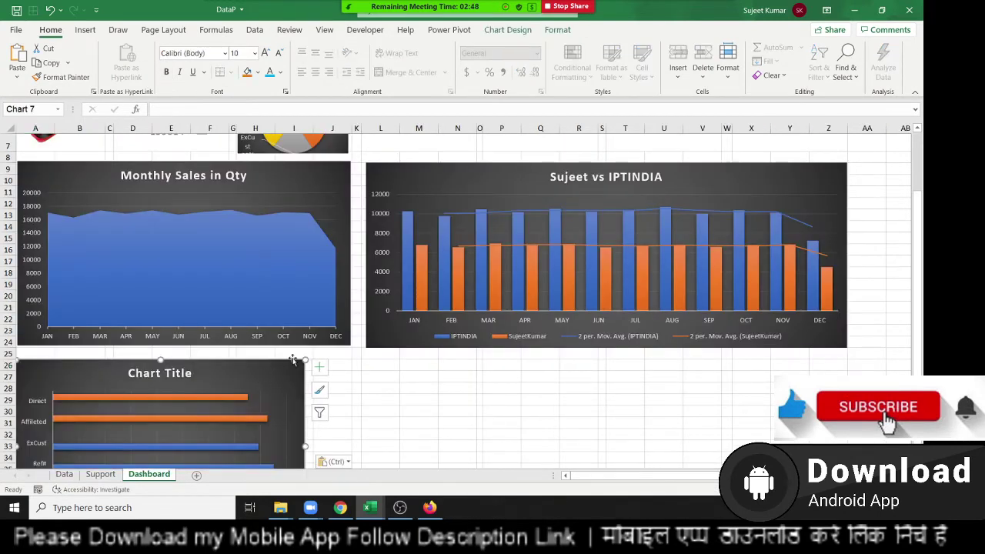
pyautogui.moveTo(308, 360); pyautogui.dragTo(351, 359)
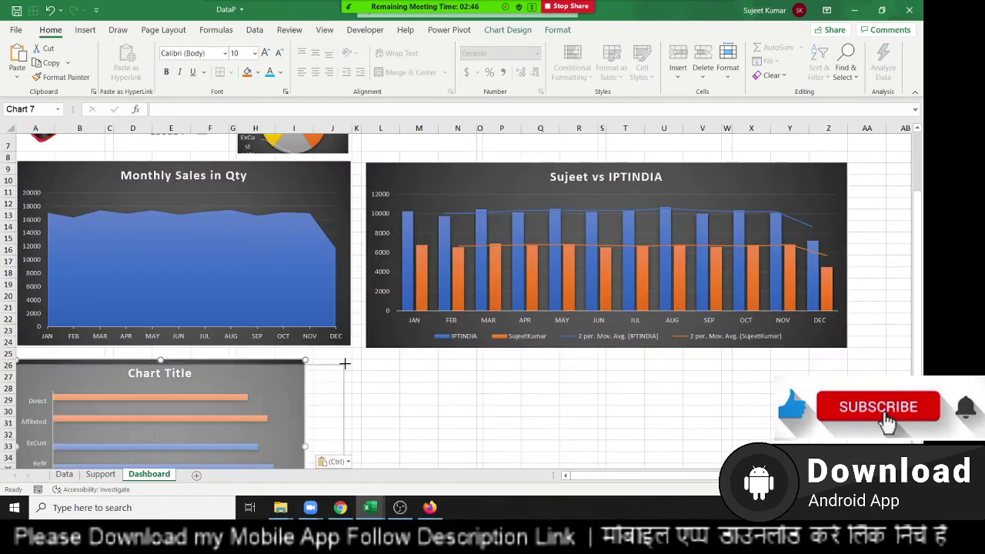
pyautogui.scroll(-4, 348, 362)
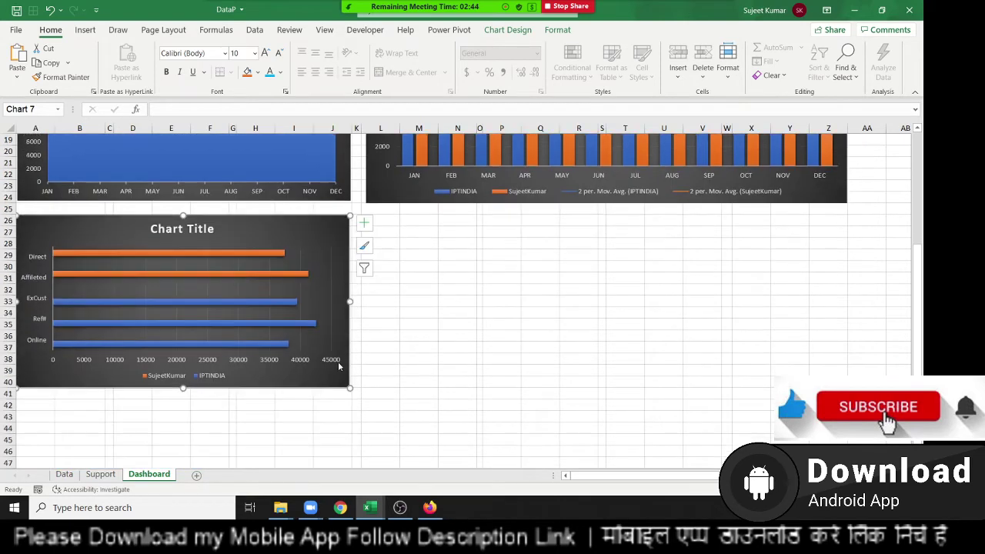
pyautogui.moveTo(350, 388); pyautogui.dragTo(345, 397)
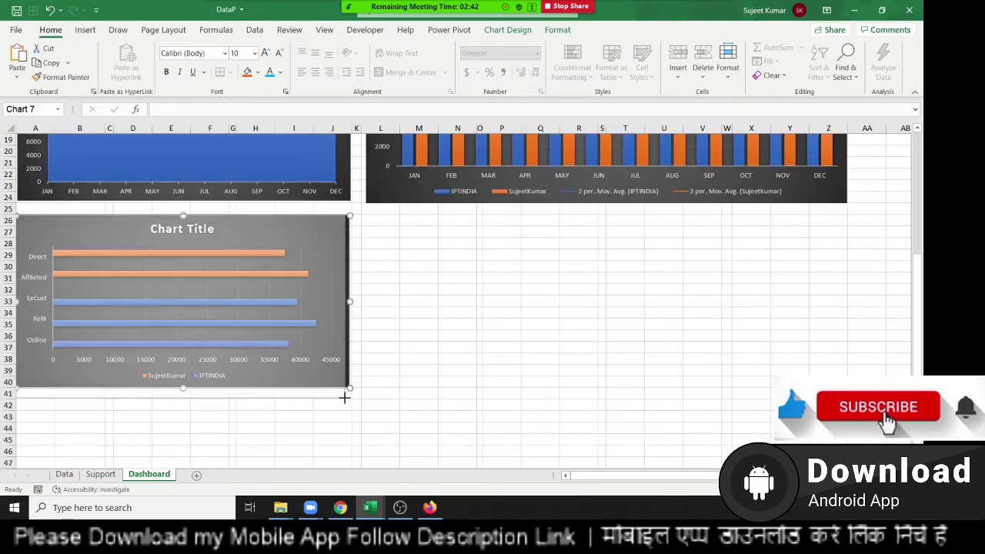
pyautogui.scroll(2, 370, 364)
pyautogui.scroll(1, 369, 364)
# Step: Replace 'Chart Title' with a 'Sales Mode' title naming both compared sites
pyautogui.click(403, 366)
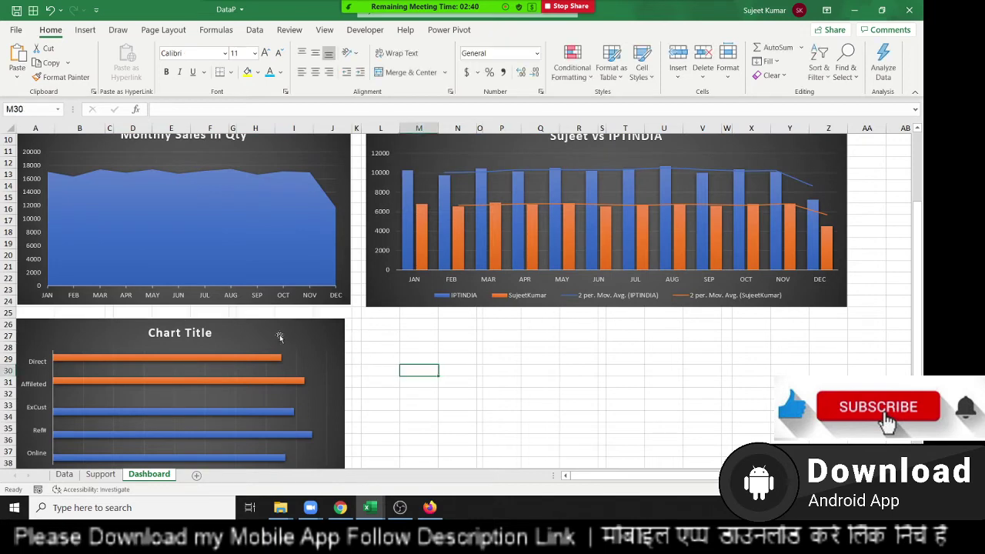
pyautogui.click(193, 332)
pyautogui.doubleClick(193, 333)
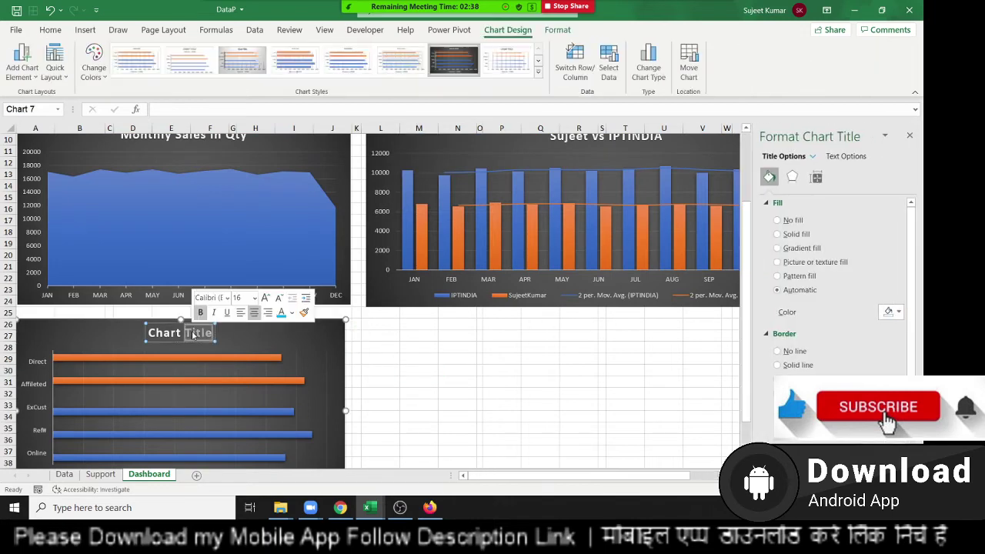
pyautogui.press('BackSpace')
pyautogui.press('BackSpace')
pyautogui.press('BackSpace')
pyautogui.press('BackSpace')
pyautogui.press('BackSpace')
pyautogui.press('BackSpace')
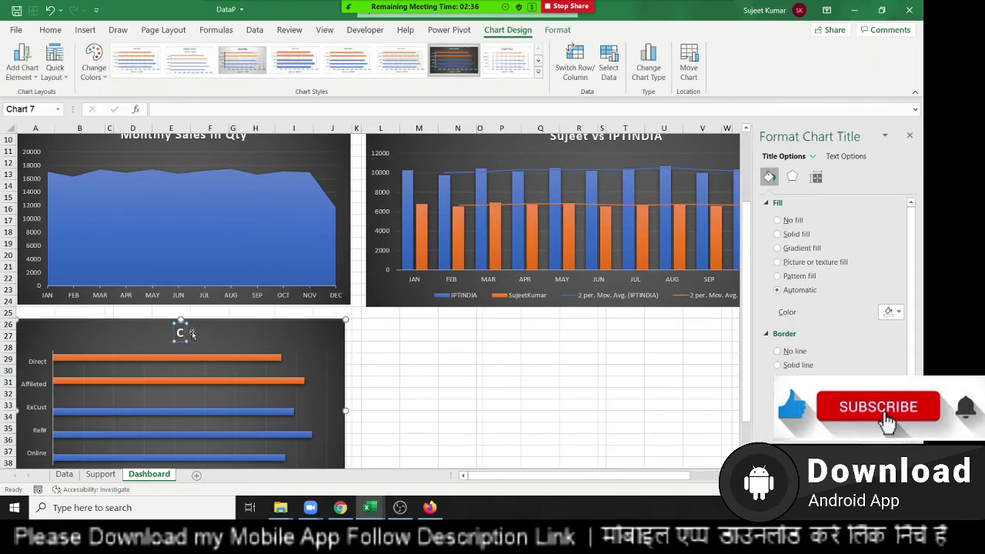
pyautogui.write('Sales')
pyautogui.write(' Mode -')
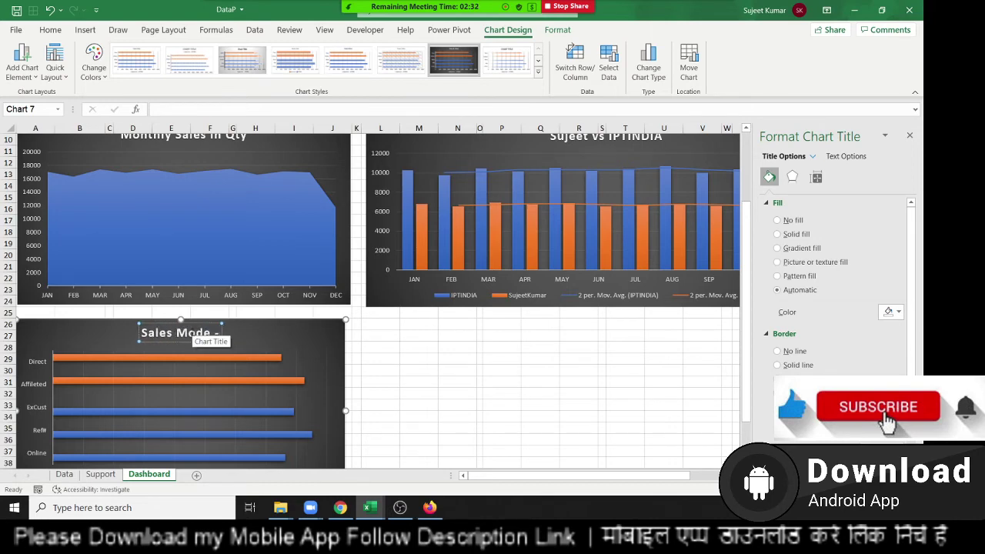
pyautogui.write(' Sujeet')
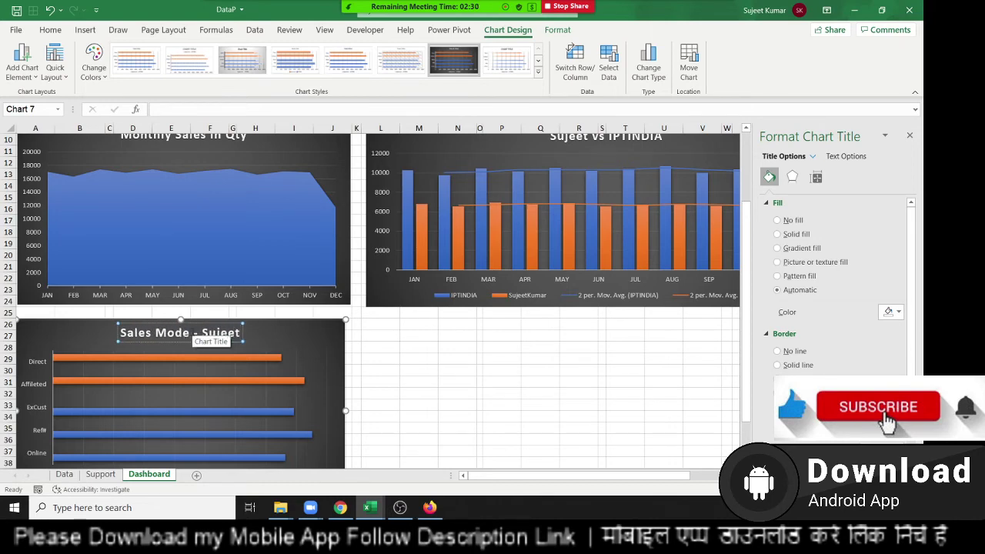
pyautogui.write(' vb')
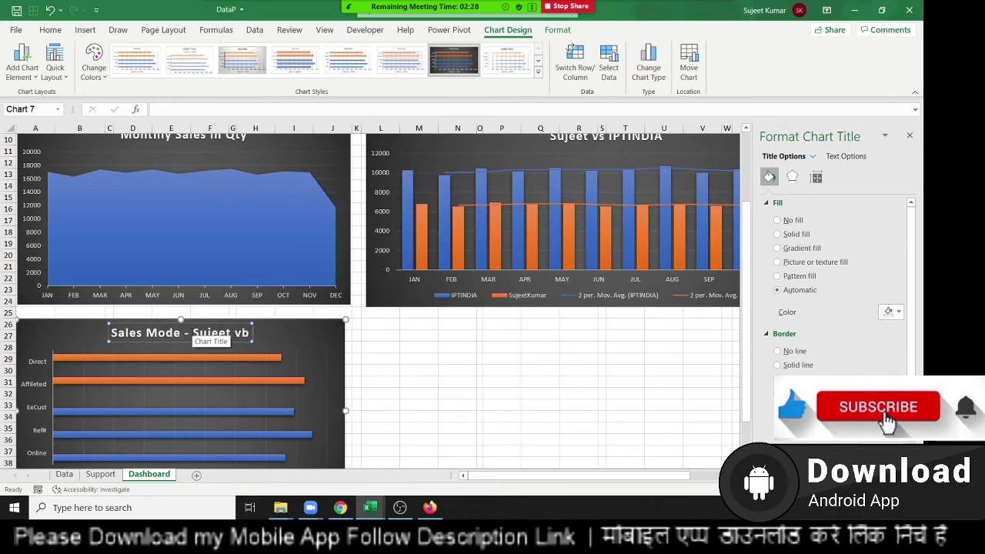
pyautogui.write(' IPT')
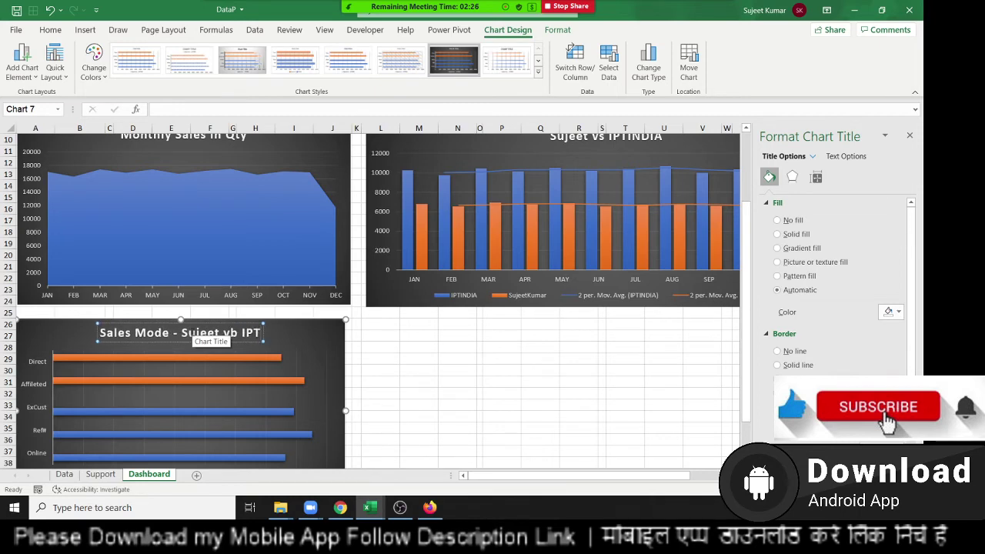
pyautogui.write('INDIA')
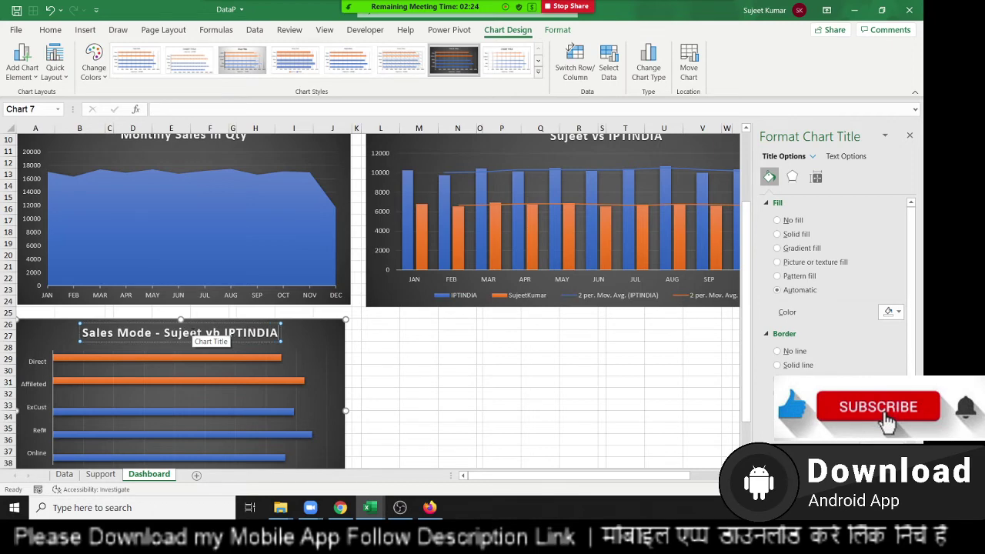
pyautogui.click(409, 349)
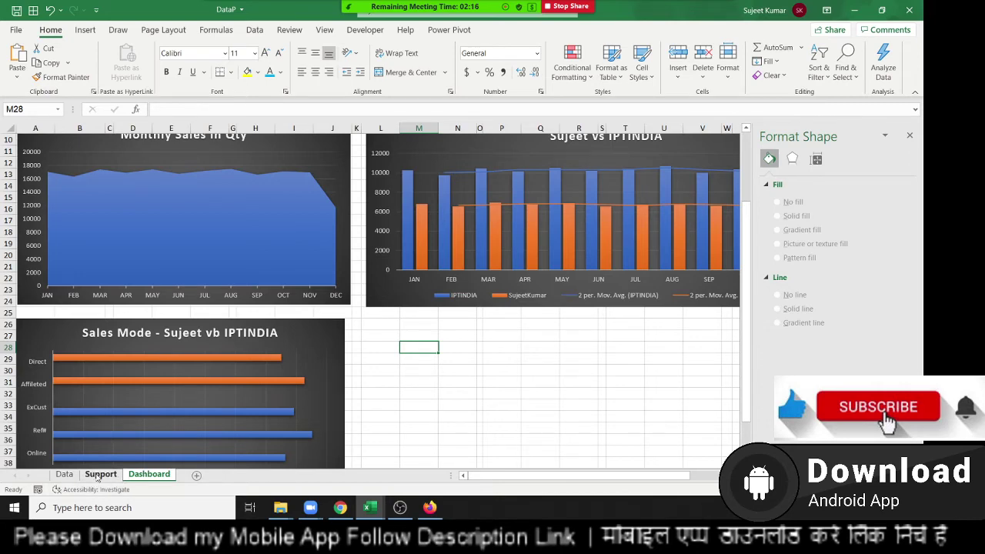
# Step: Copy L2's SUMIF formula on the Support sheet into M2
pyautogui.scroll(1, 407, 431)
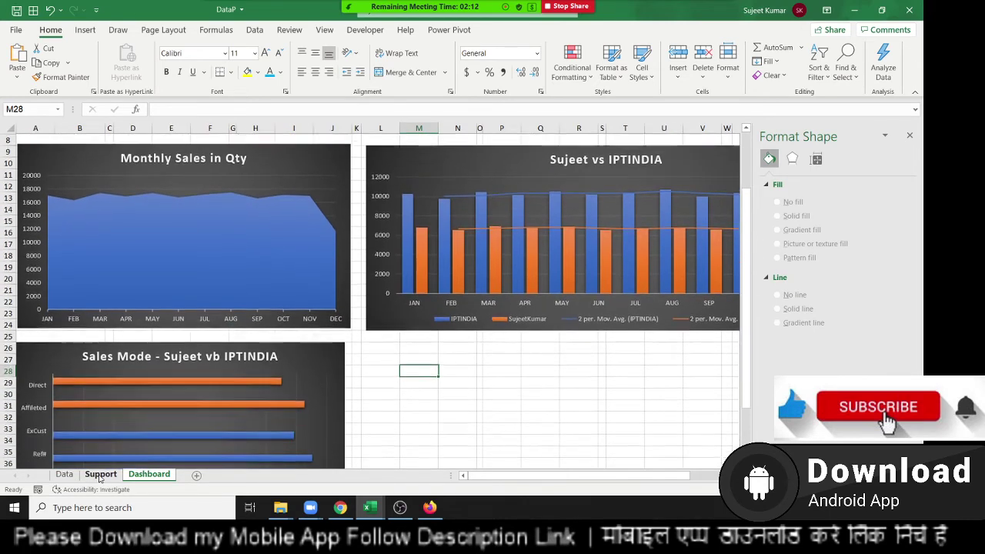
pyautogui.click(92, 478)
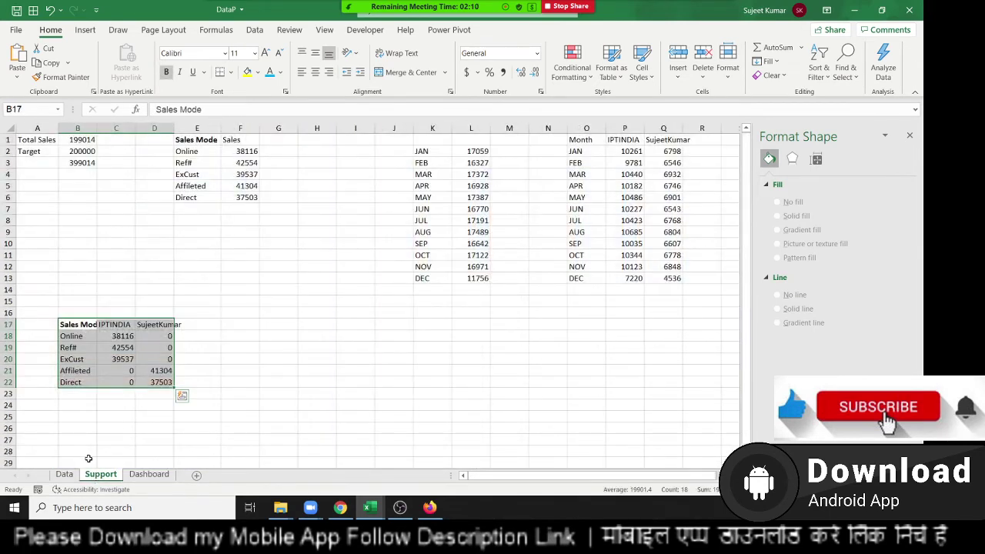
pyautogui.click(523, 344)
pyautogui.click(475, 152)
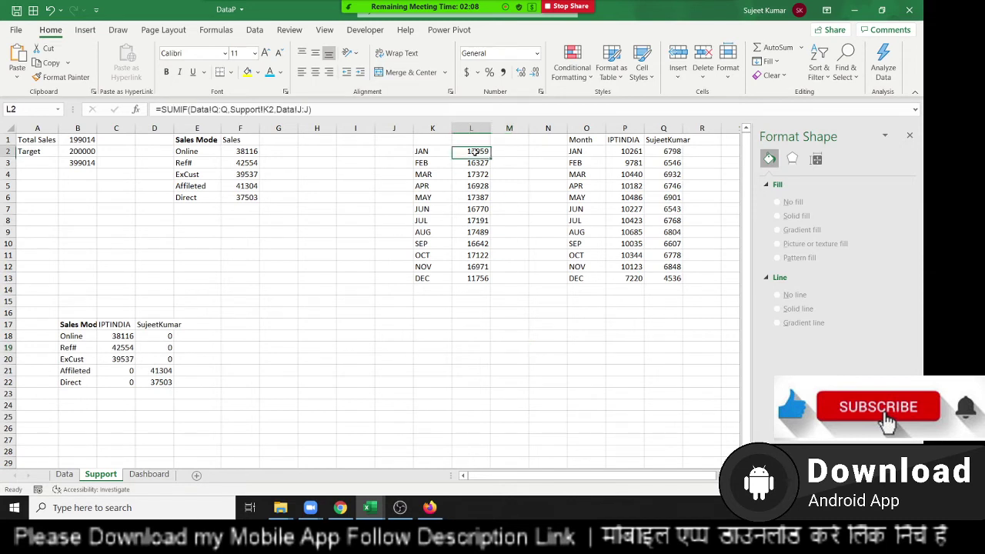
pyautogui.doubleClick(475, 151)
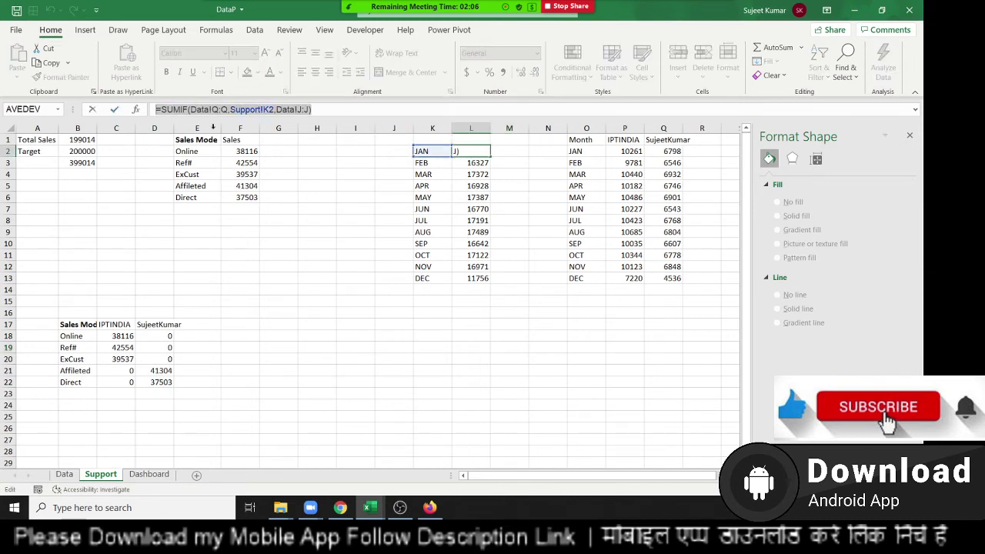
pyautogui.press('Escape')
pyautogui.click(514, 155)
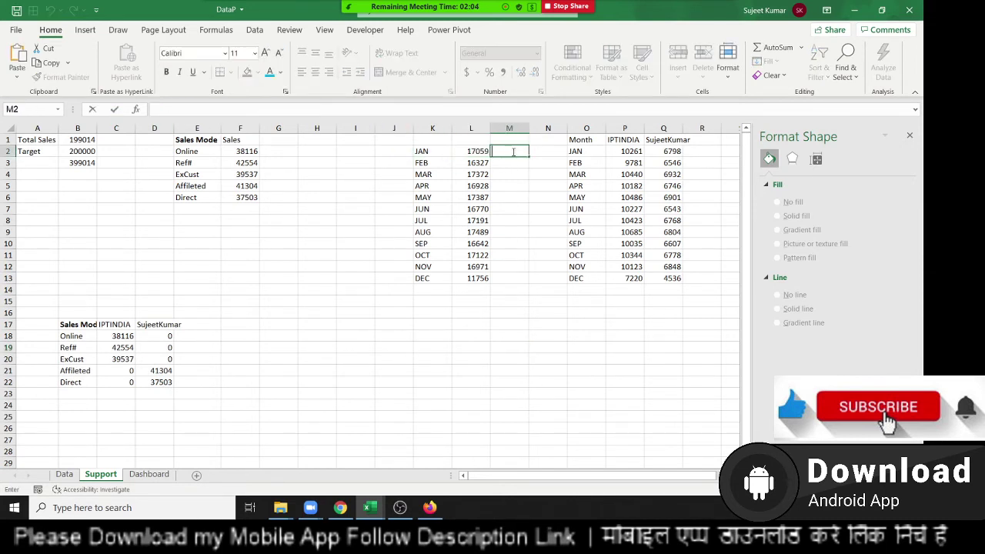
pyautogui.write('=SUMIF(Data!Q:Q,Support!K2,Data!J:J)')
pyautogui.press('Return')
pyautogui.press('Up')
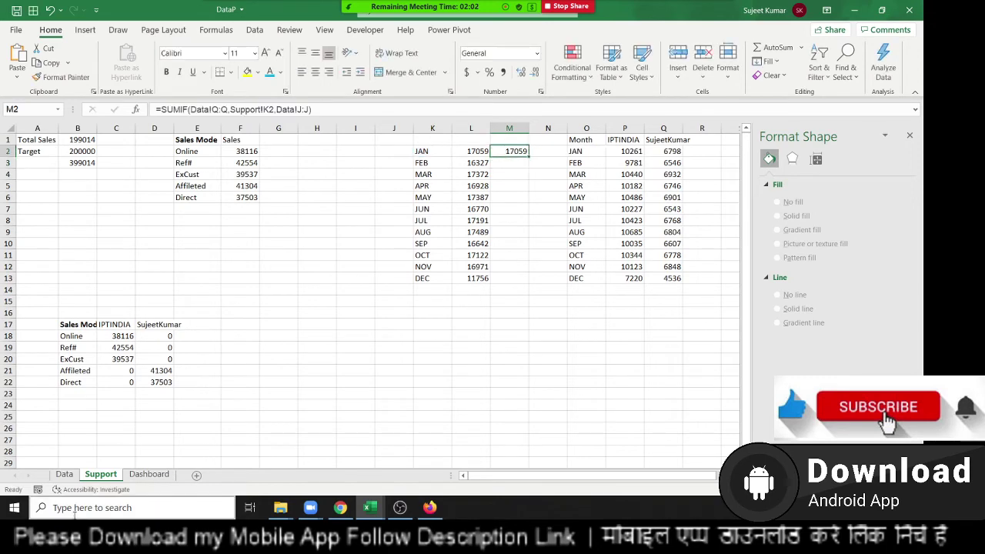
# Step: Change M2's sum range from Data!J:J to the Total column Data!L:L
pyautogui.click(65, 475)
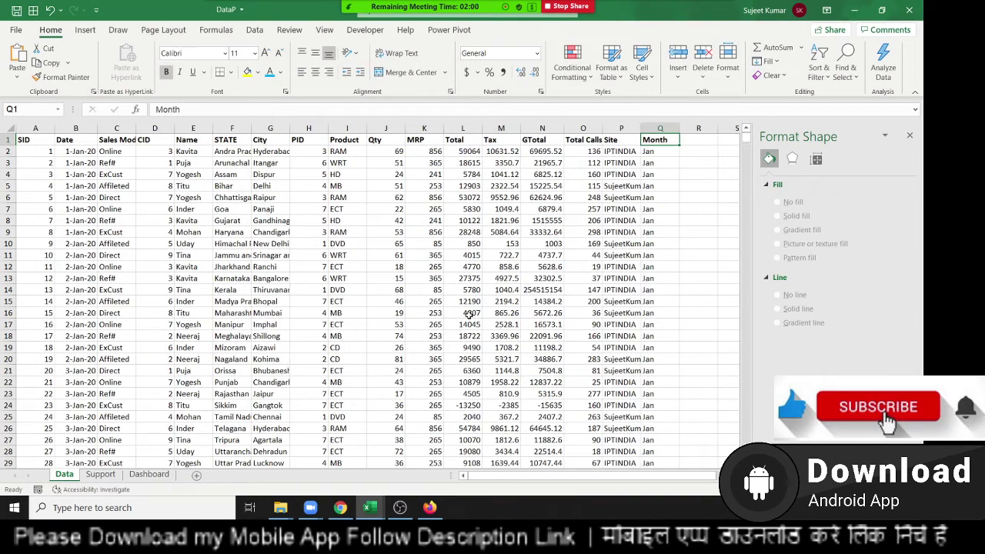
pyautogui.click(533, 141)
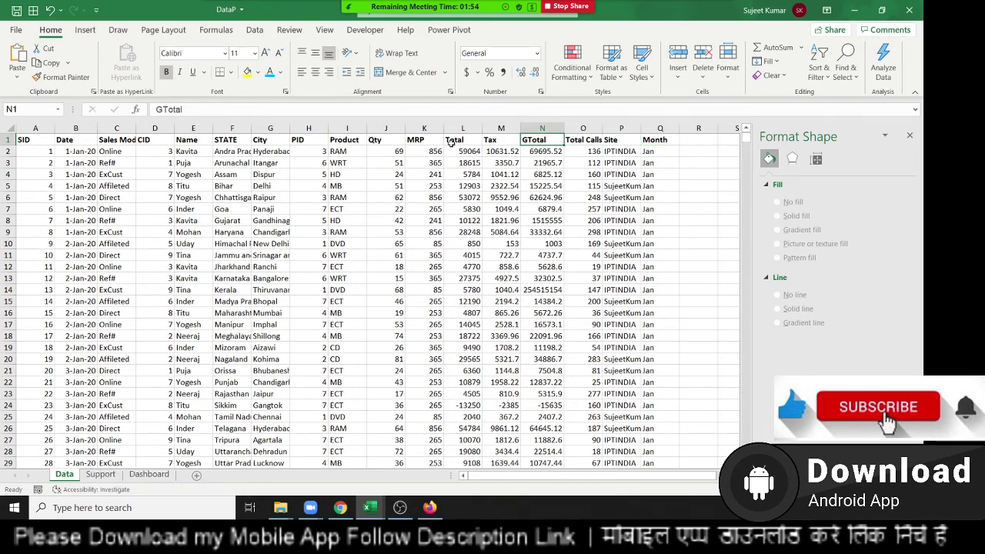
pyautogui.click(452, 143)
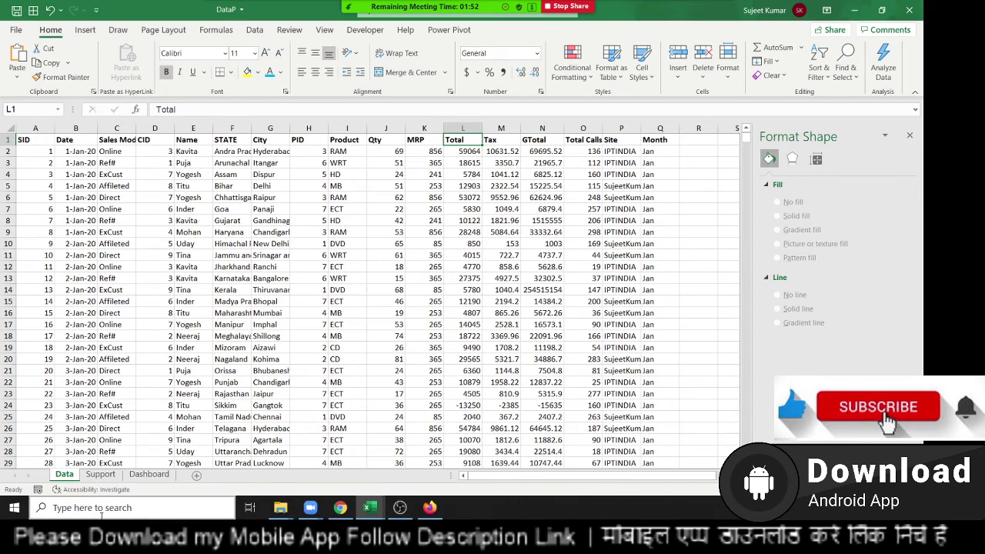
pyautogui.click(141, 475)
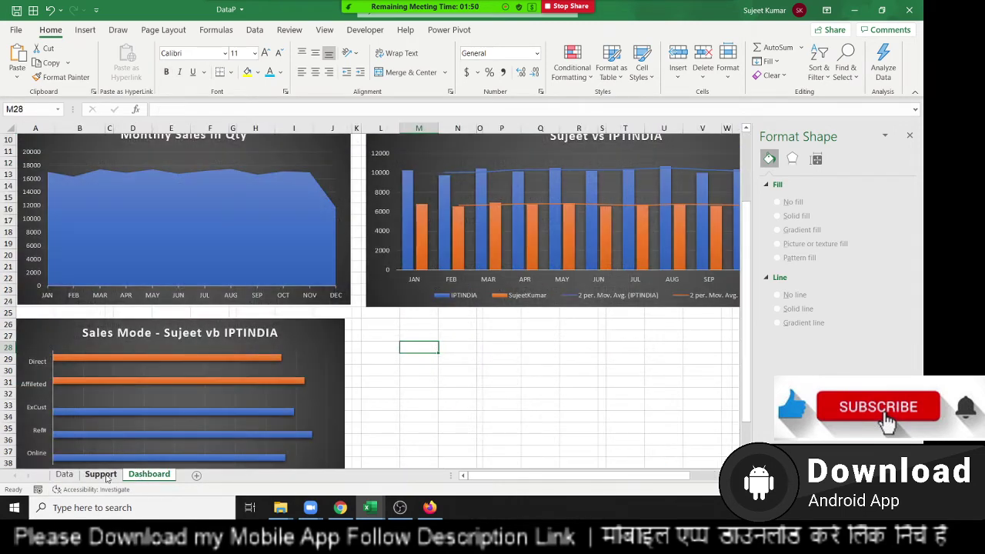
pyautogui.click(104, 476)
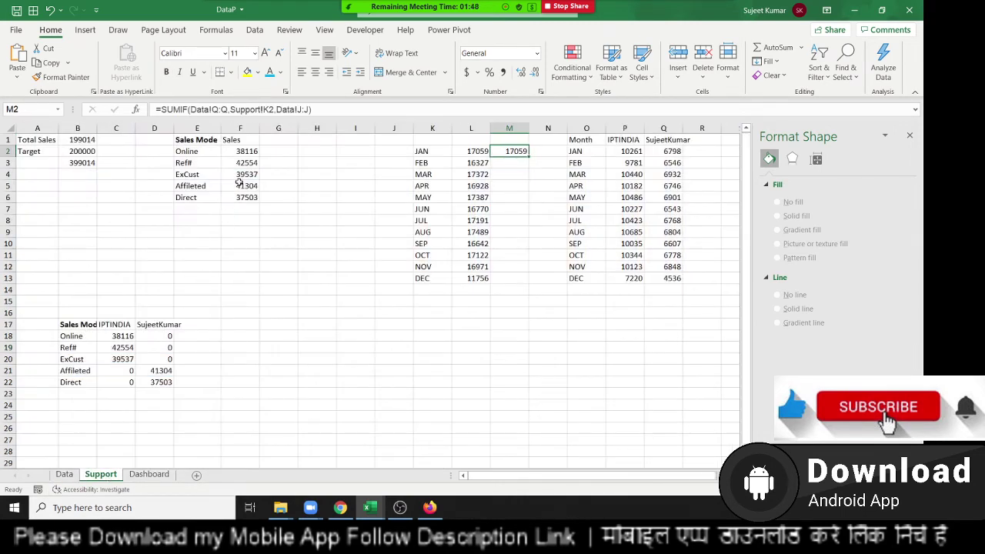
pyautogui.click(297, 110)
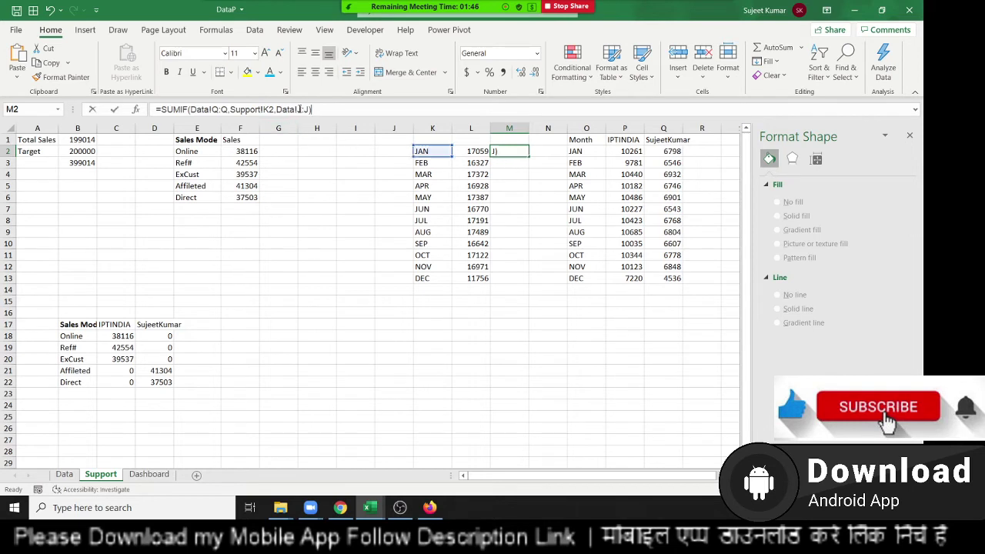
pyautogui.press('Delete')
pyautogui.press('Delete')
pyautogui.write('L')
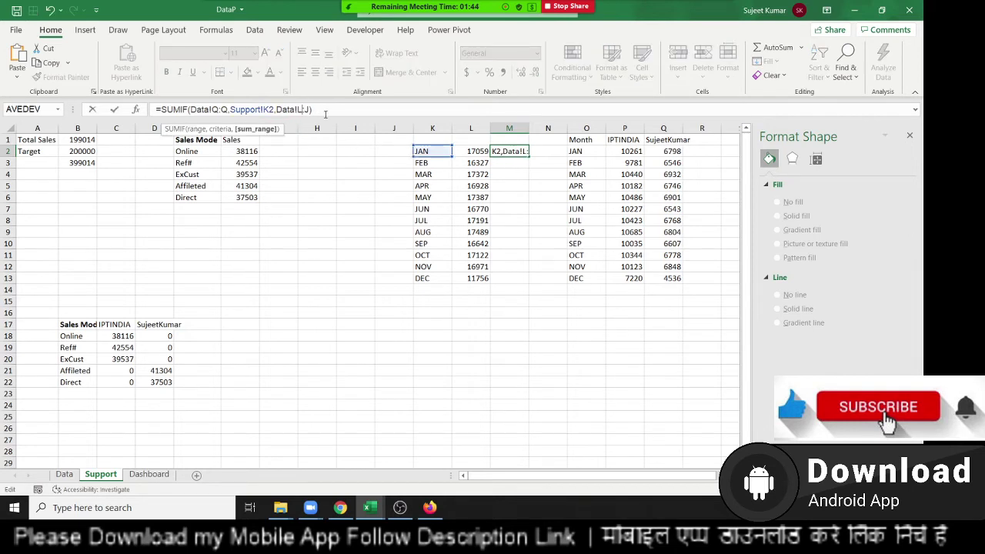
pyautogui.press('End')
pyautogui.write('L')
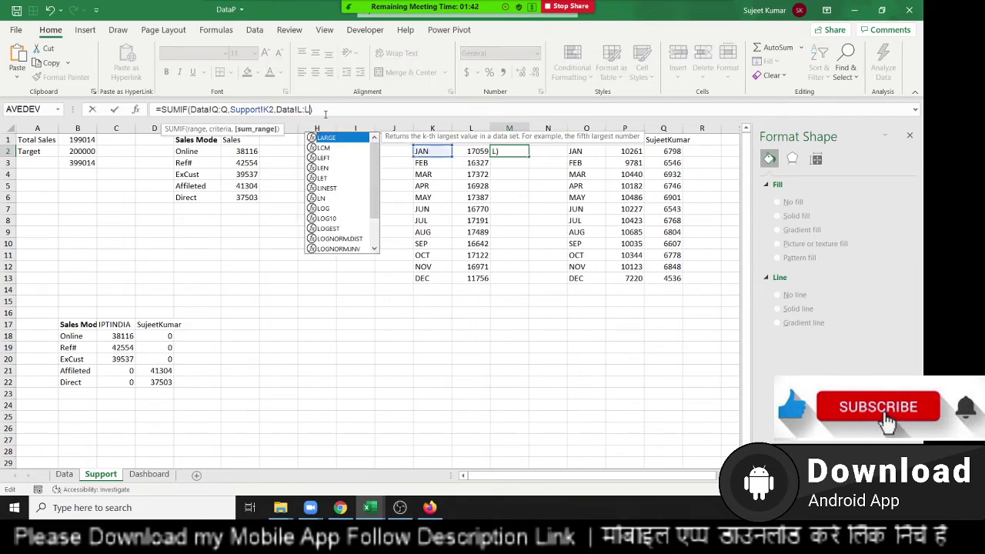
pyautogui.press('Return')
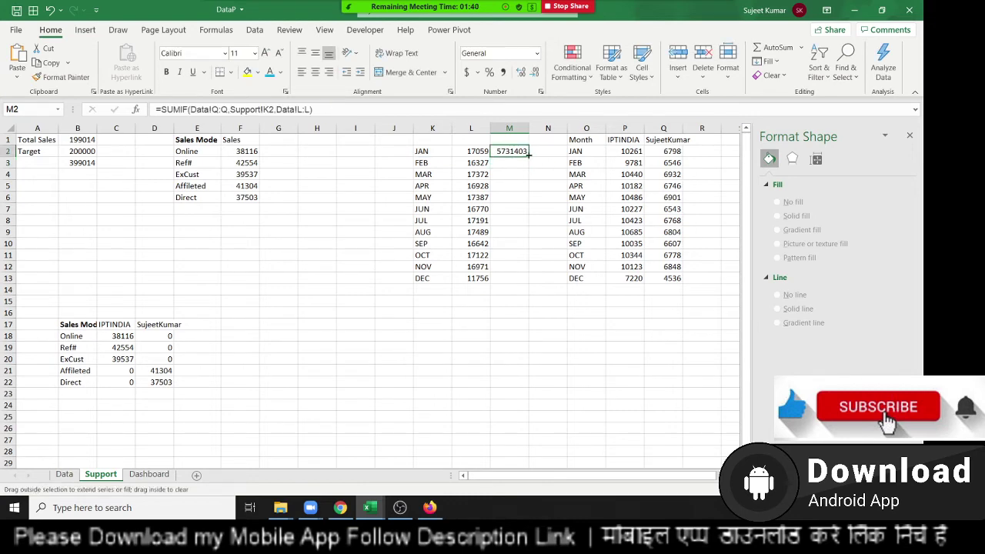
# Step: Fill M2 down to M13 and select months K2:K13 with totals M2:M13
pyautogui.doubleClick(530, 157)
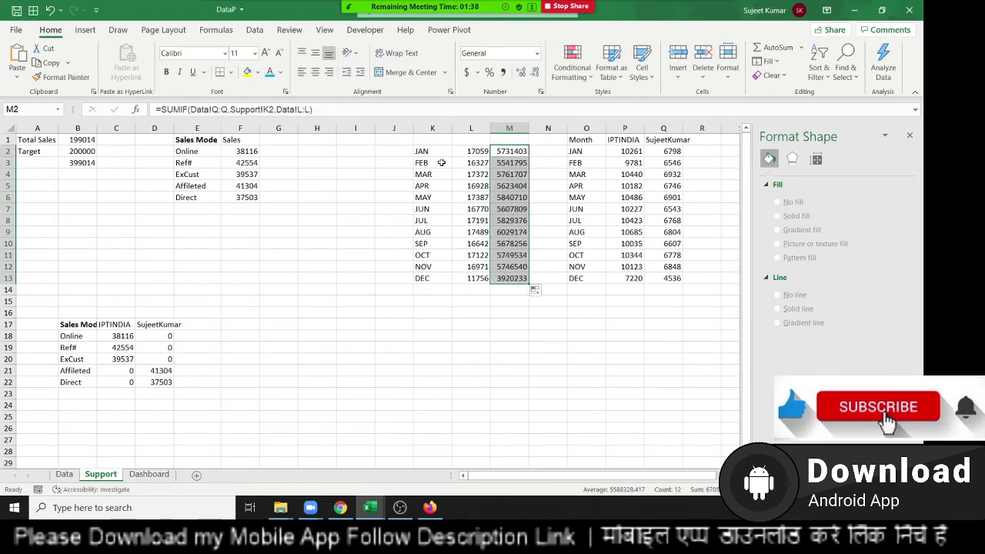
pyautogui.moveTo(431, 151); pyautogui.dragTo(431, 278)
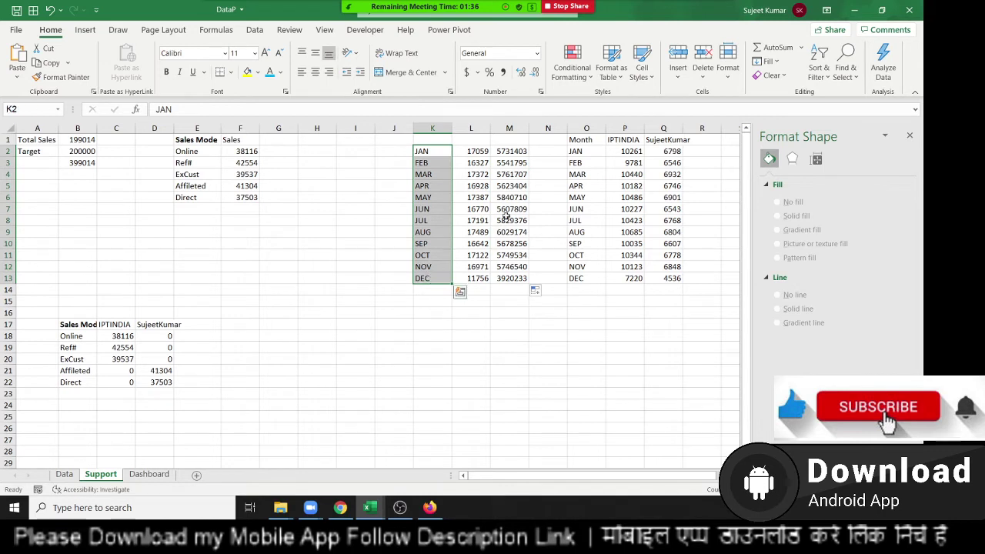
pyautogui.keyDown('ctrl'); pyautogui.moveTo(524, 151); pyautogui.dragTo(517, 277); pyautogui.keyUp('ctrl')
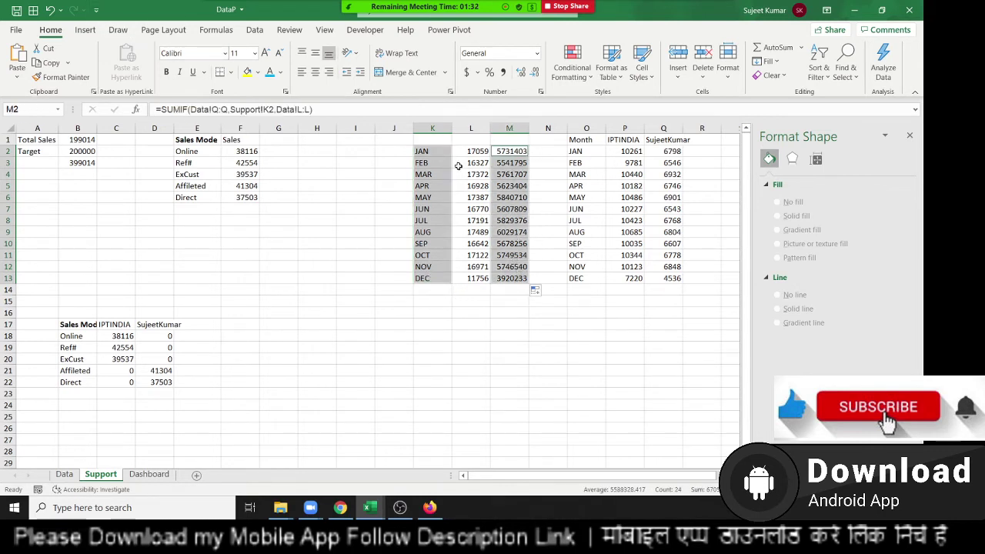
pyautogui.click(85, 29)
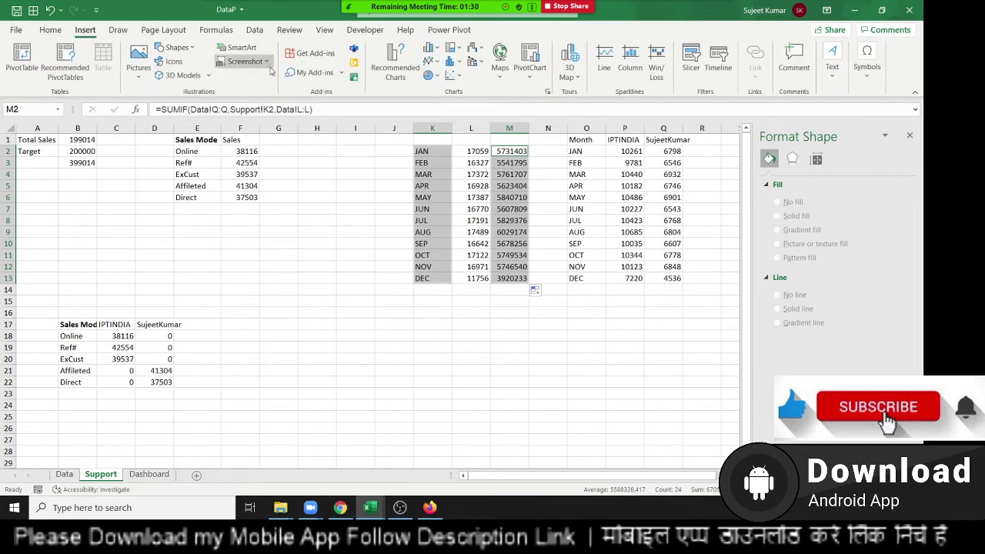
# Step: Insert a Pareto chart of the monthly totals, then move and enlarge it
pyautogui.click(436, 51)
pyautogui.click(435, 50)
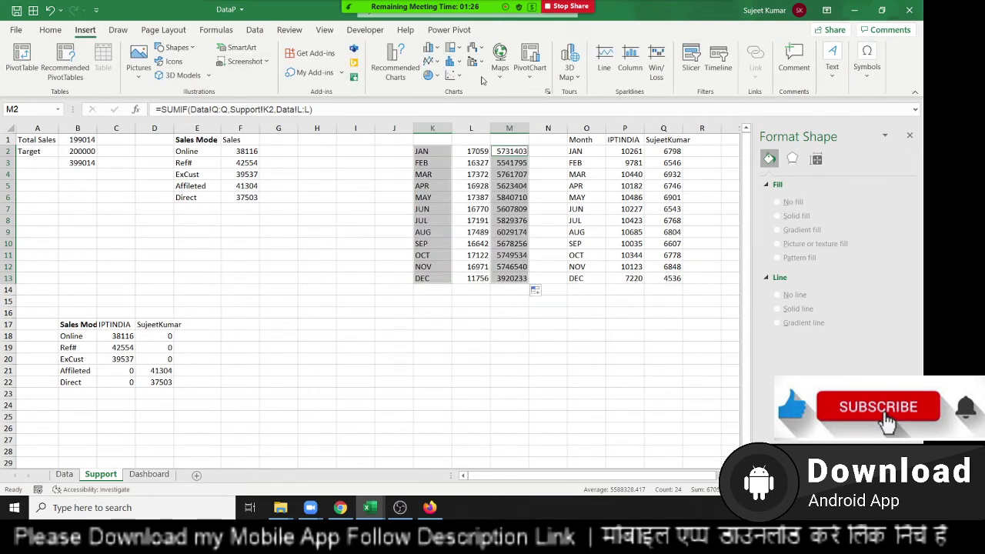
pyautogui.click(460, 67)
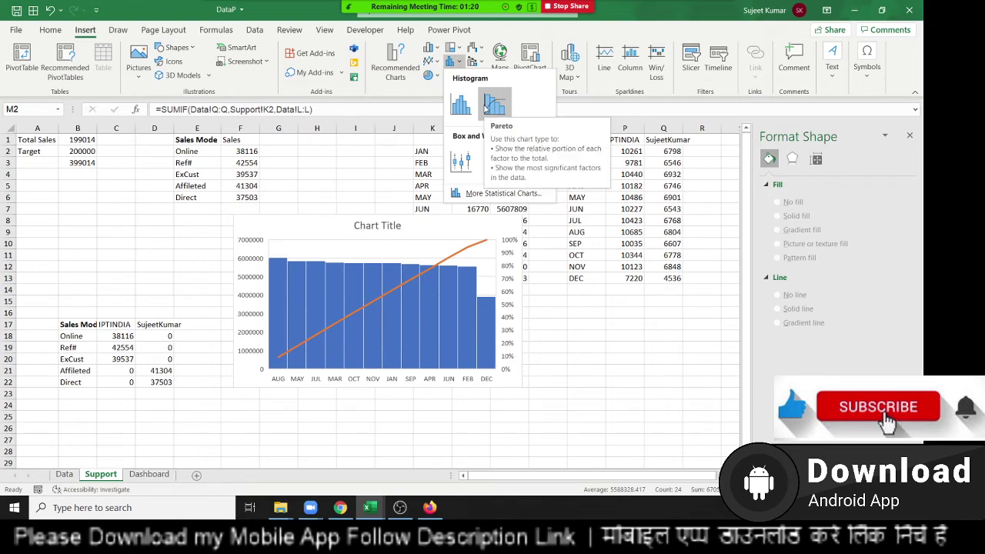
pyautogui.click(484, 108)
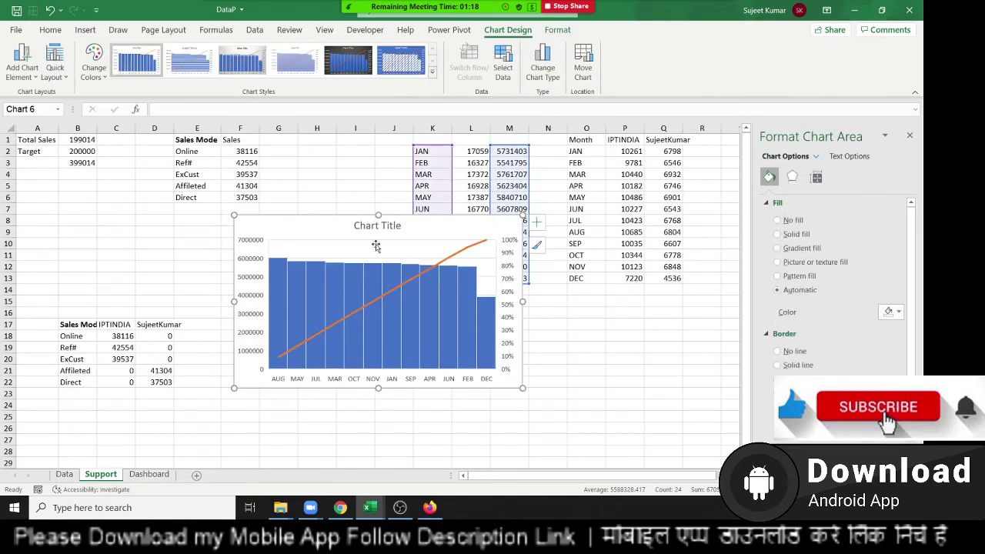
pyautogui.moveTo(314, 227); pyautogui.dragTo(227, 204)
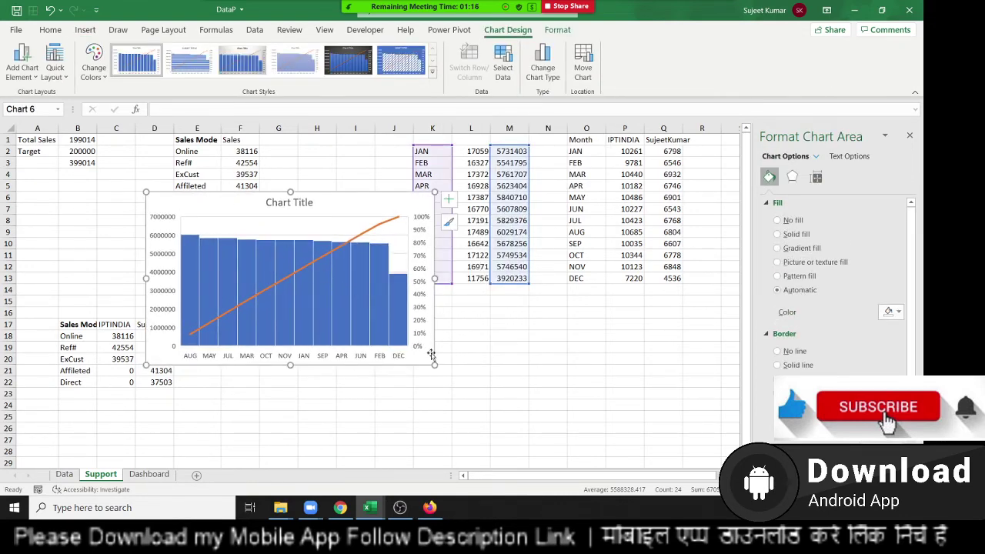
pyautogui.moveTo(435, 365); pyautogui.dragTo(502, 407)
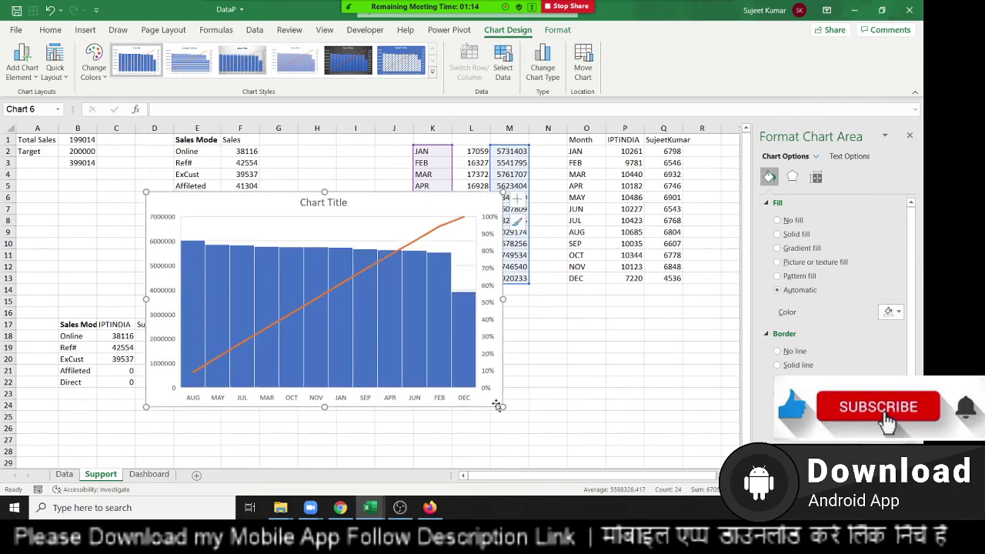
# Step: Apply chart Style 3 with value labels to the Pareto chart, then show the Dashboard
pyautogui.click(390, 64)
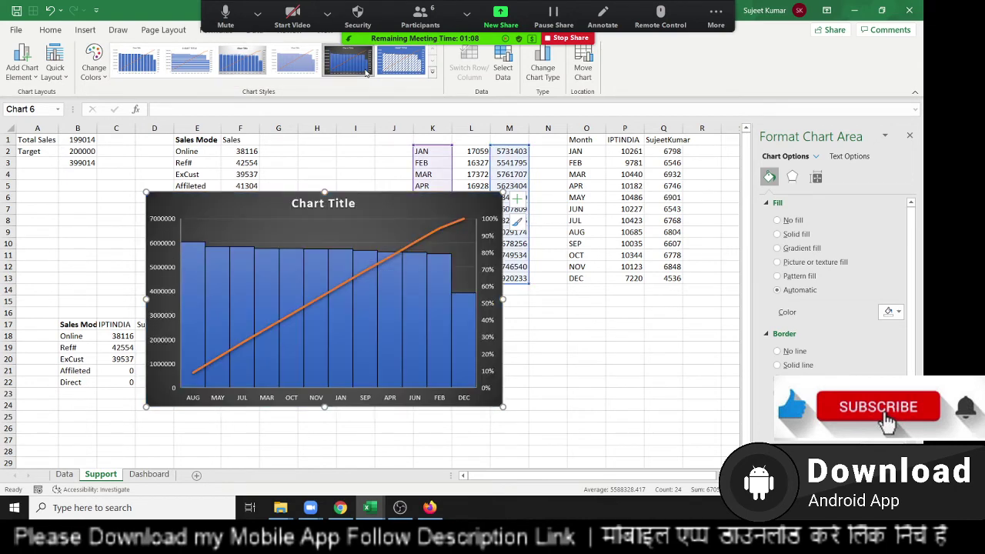
pyautogui.click(434, 73)
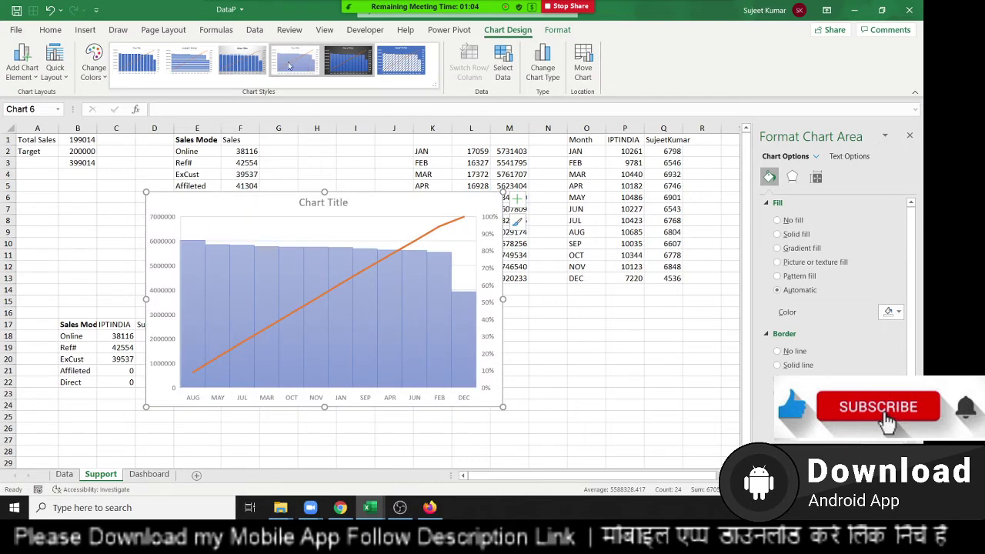
pyautogui.click(224, 64)
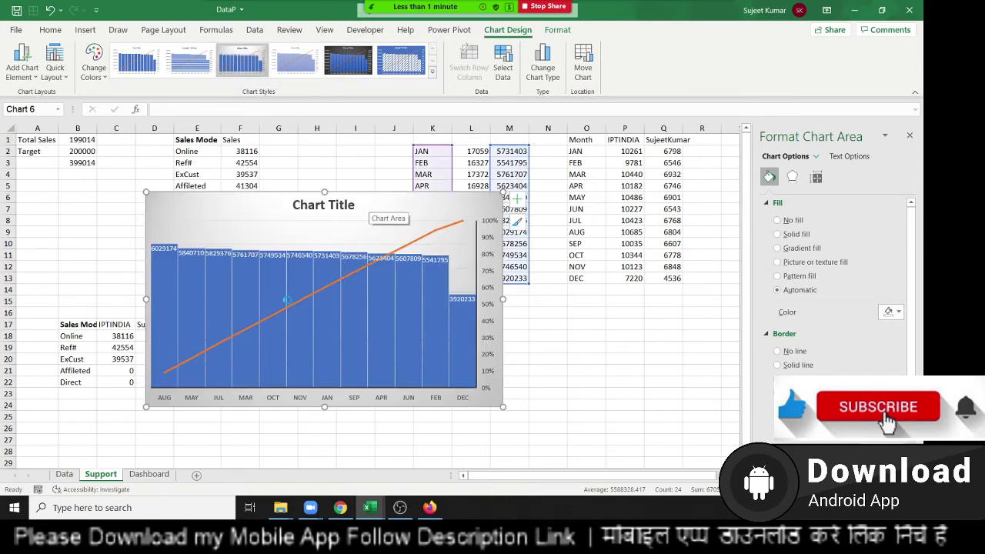
pyautogui.click(150, 474)
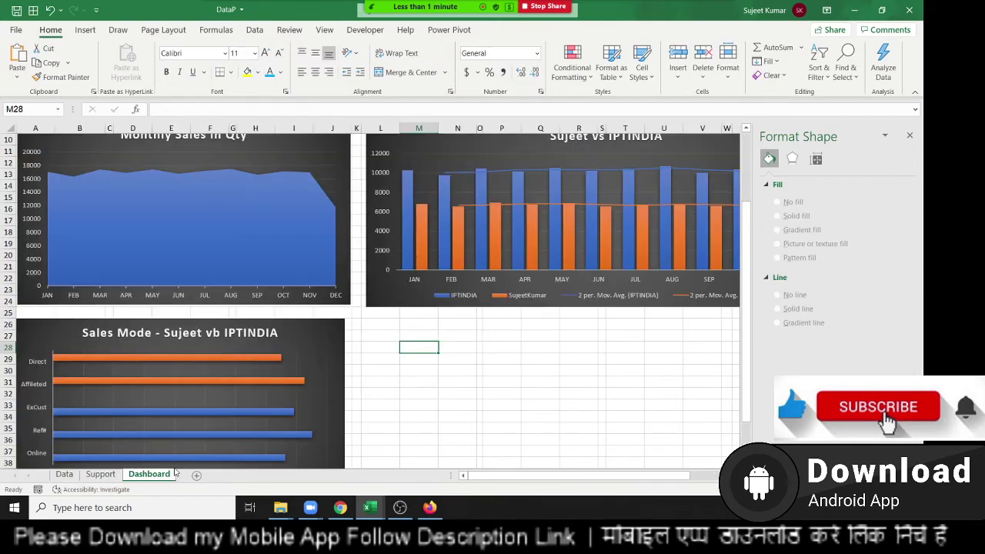
# Step: Paste the Pareto chart on the Dashboard and widen it to align with the chart above
pyautogui.click(399, 325)
pyautogui.hotkey('ctrl', 'v')
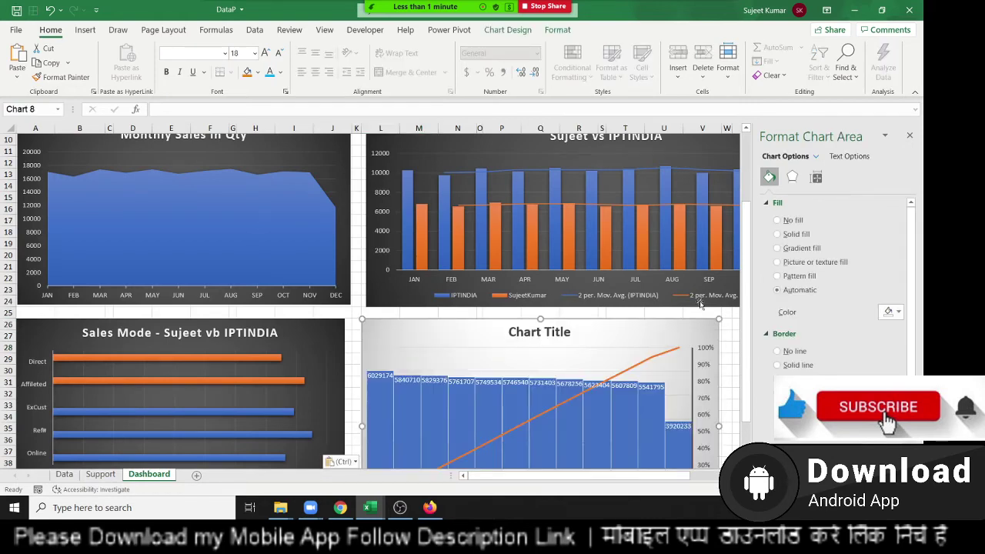
pyautogui.click(910, 137)
pyautogui.scroll(-3, 861, 296)
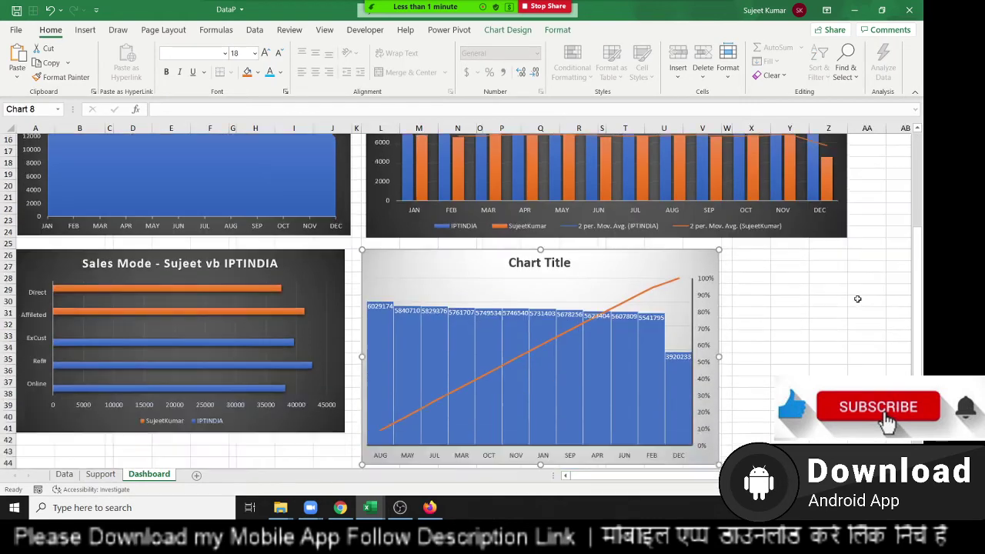
pyautogui.moveTo(719, 217); pyautogui.dragTo(843, 215)
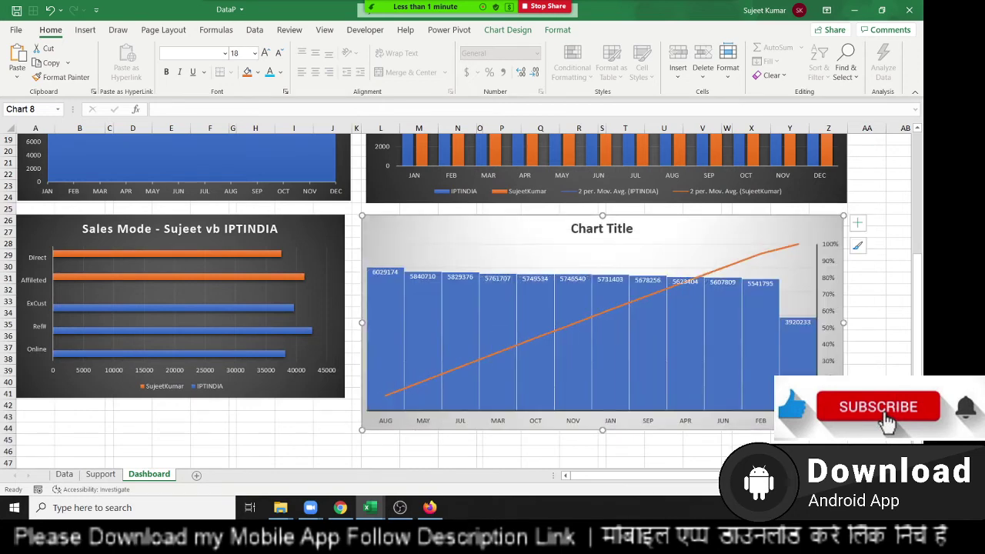
pyautogui.moveTo(843, 430); pyautogui.dragTo(823, 400)
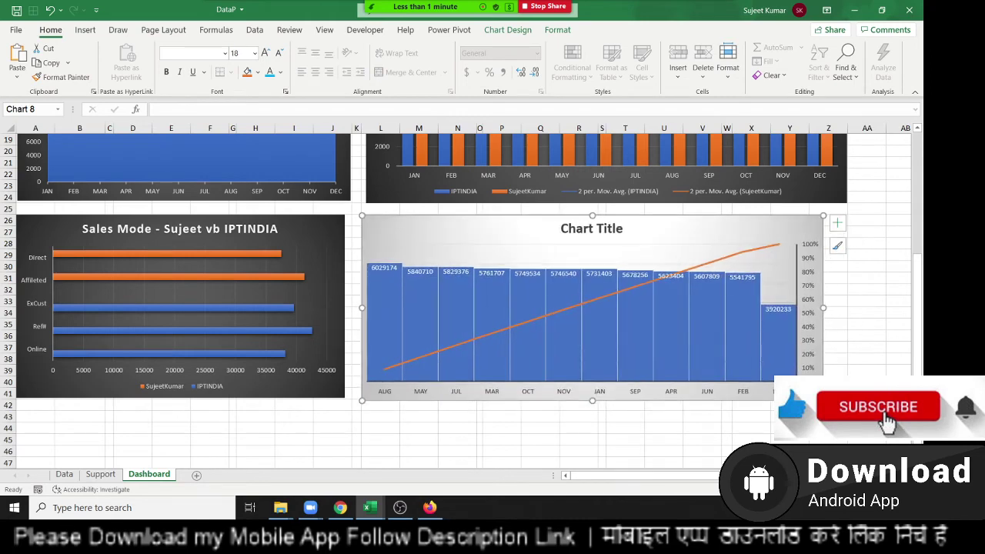
pyautogui.moveTo(825, 306); pyautogui.dragTo(846, 306)
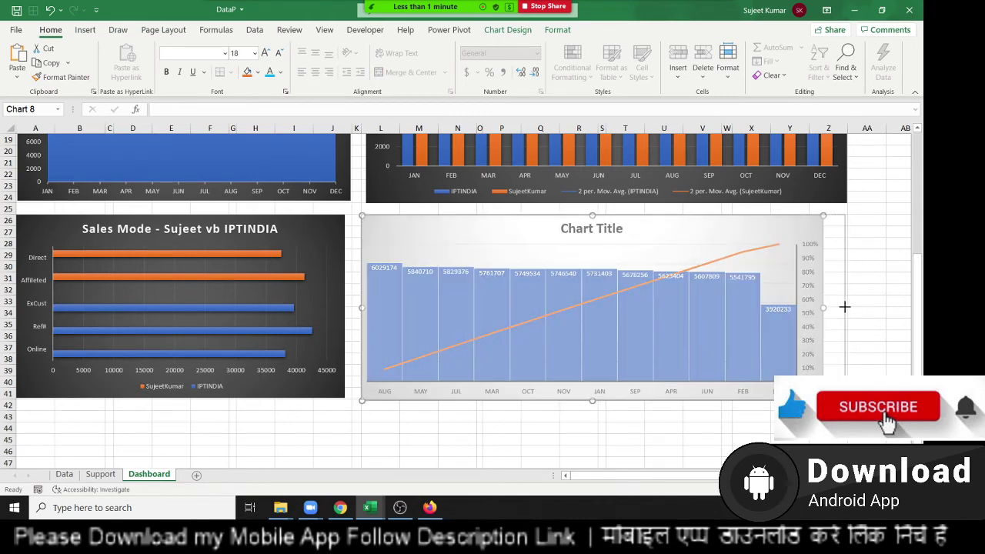
pyautogui.click(420, 426)
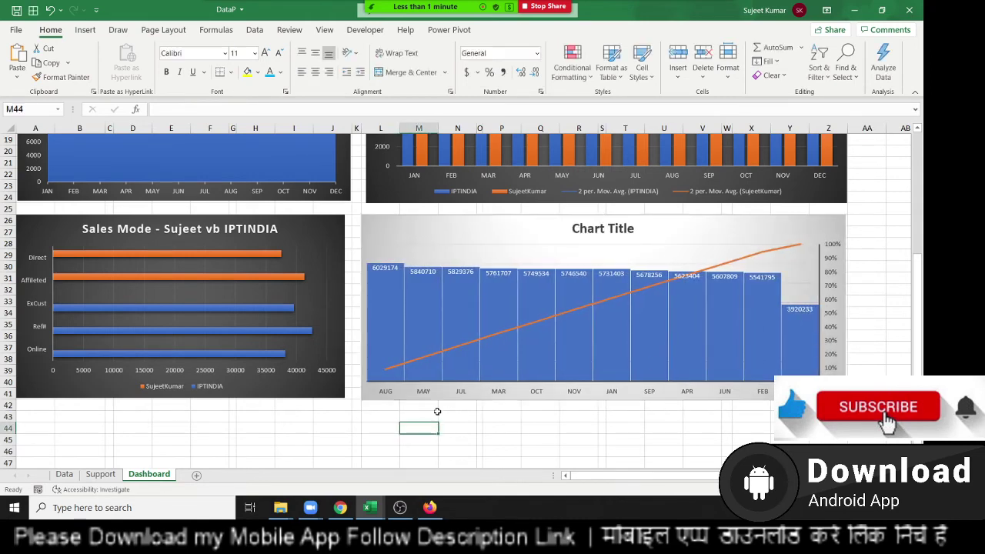
pyautogui.scroll(3, 421, 416)
# Step: Format the Pareto data labels as thousands with a K suffix, e.g. 6029 K
pyautogui.click(385, 373)
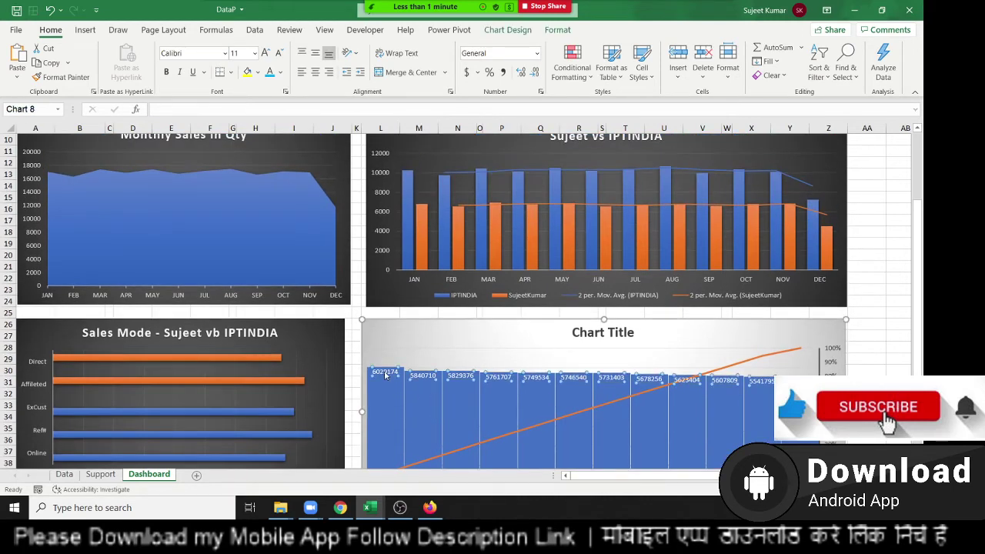
pyautogui.rightClick(385, 374)
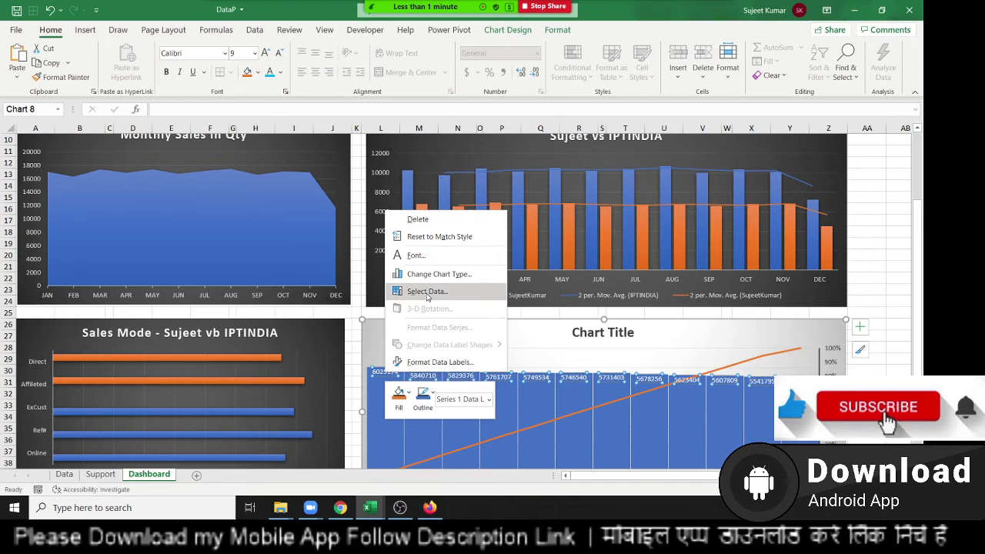
pyautogui.click(419, 361)
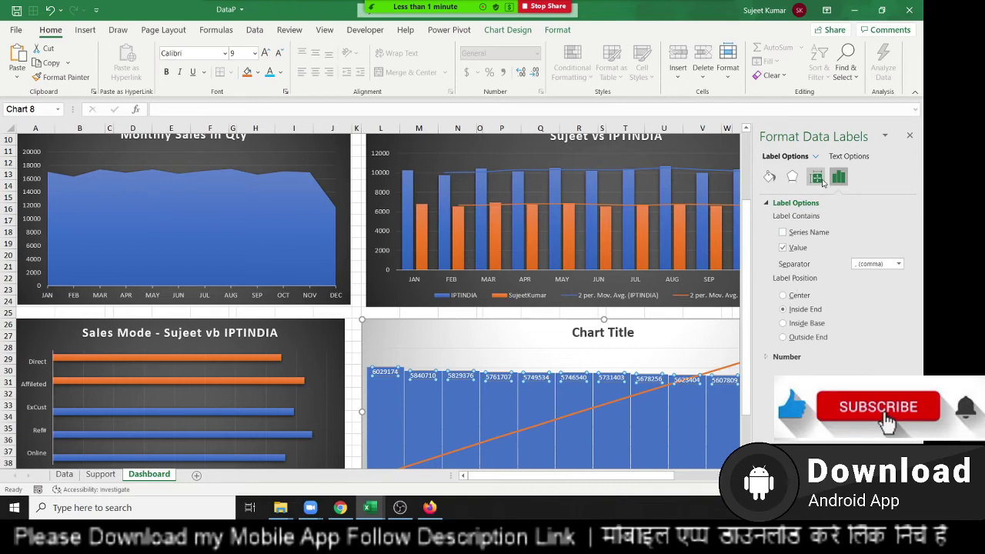
pyautogui.click(816, 177)
pyautogui.click(839, 179)
pyautogui.click(787, 358)
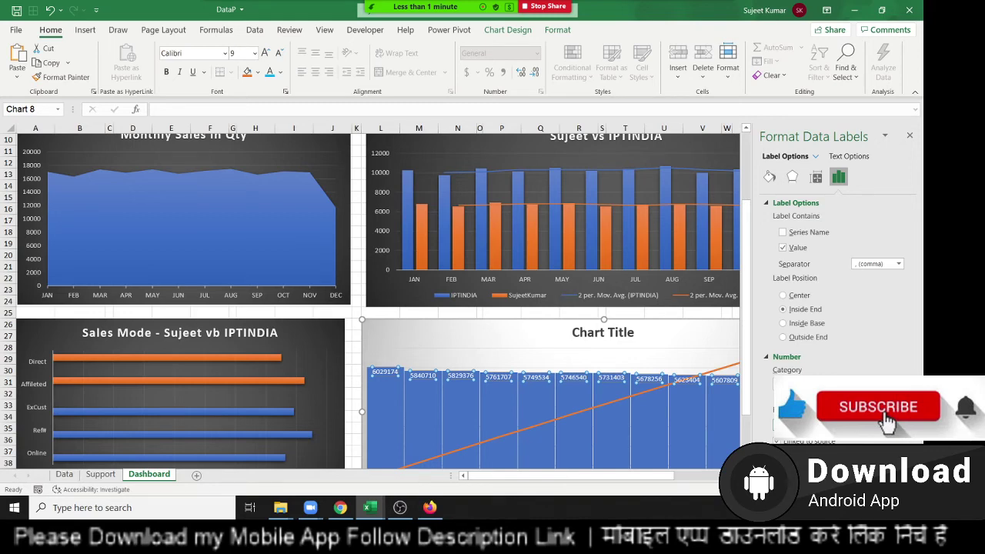
pyautogui.click(891, 442)
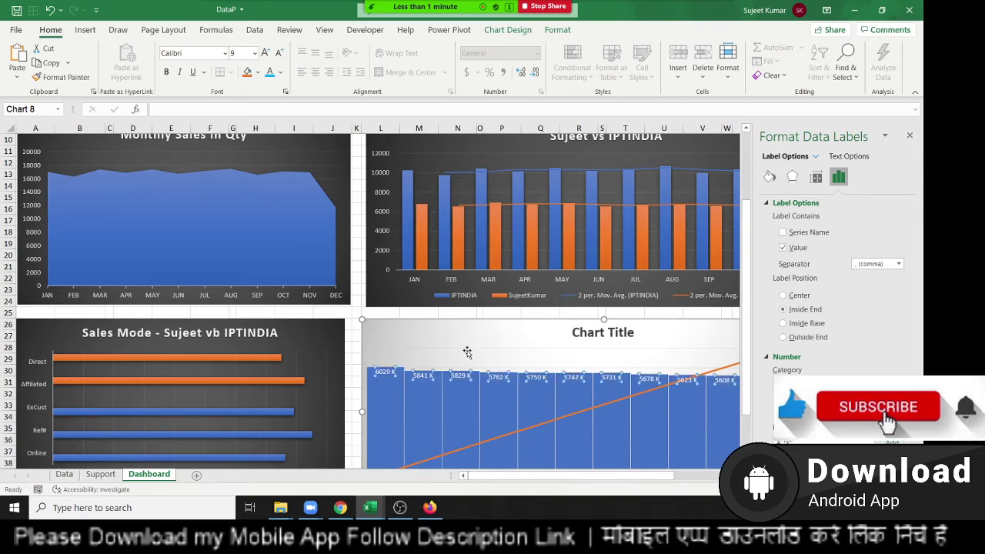
pyautogui.click(349, 336)
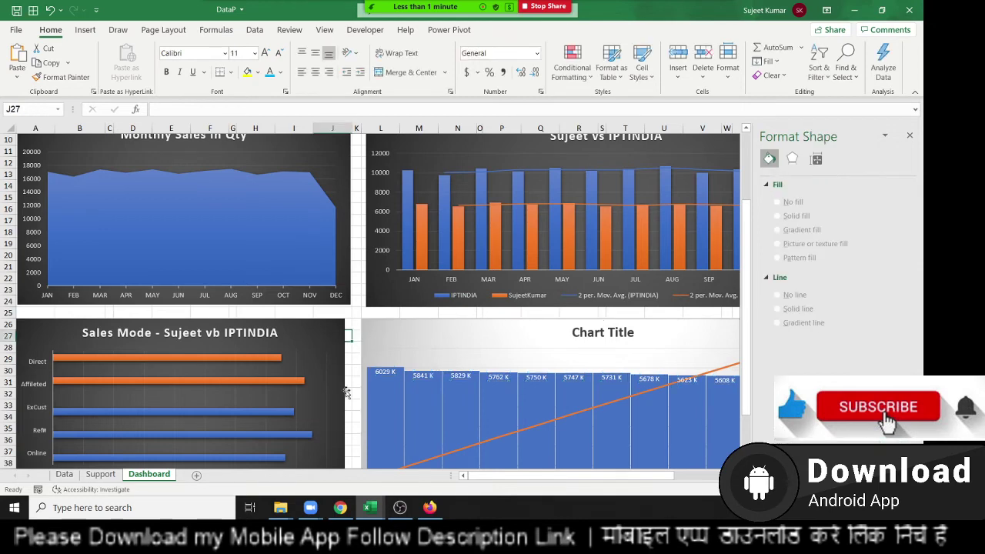
pyautogui.click(909, 136)
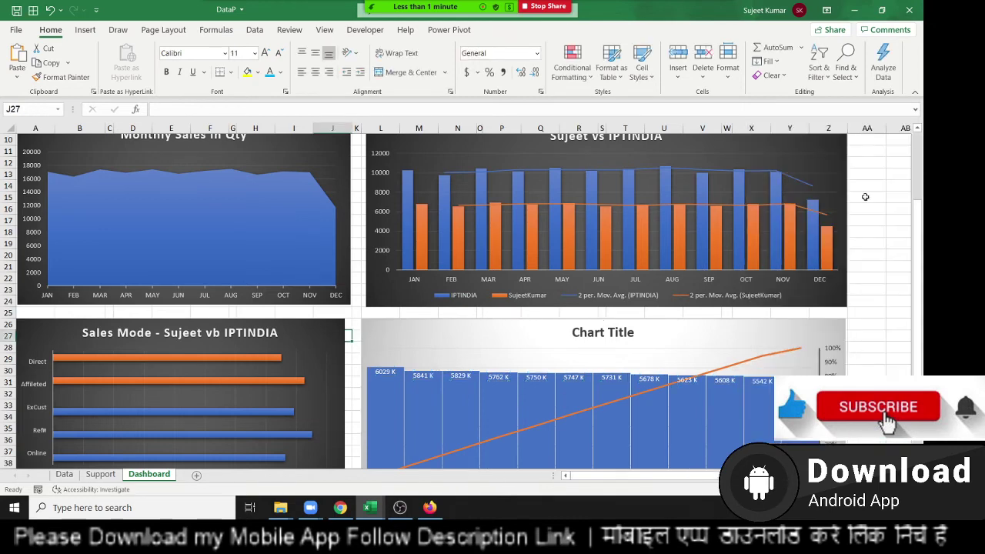
# Step: Adjust the Sales Mode chart's placement on the Dashboard
pyautogui.click(341, 325)
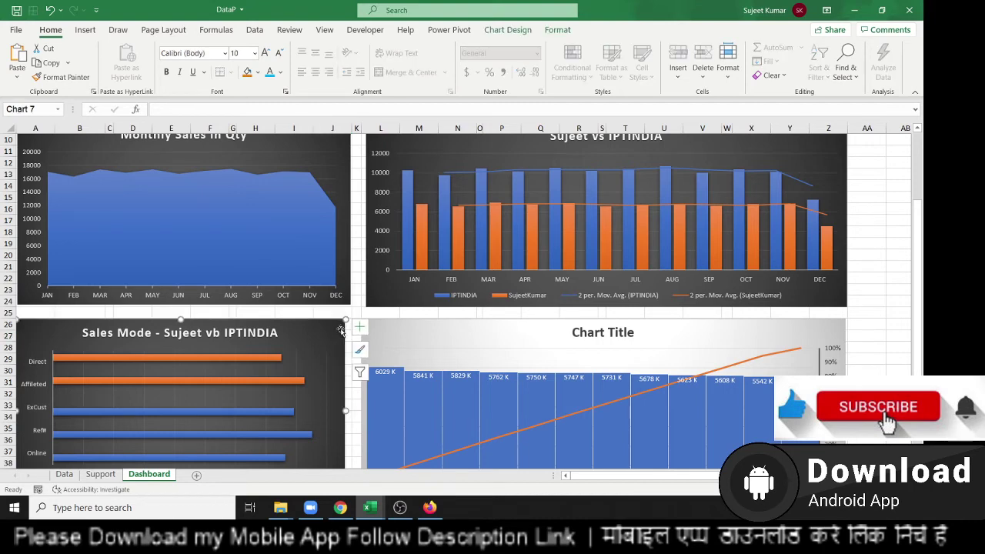
pyautogui.moveTo(356, 312); pyautogui.dragTo(348, 387)
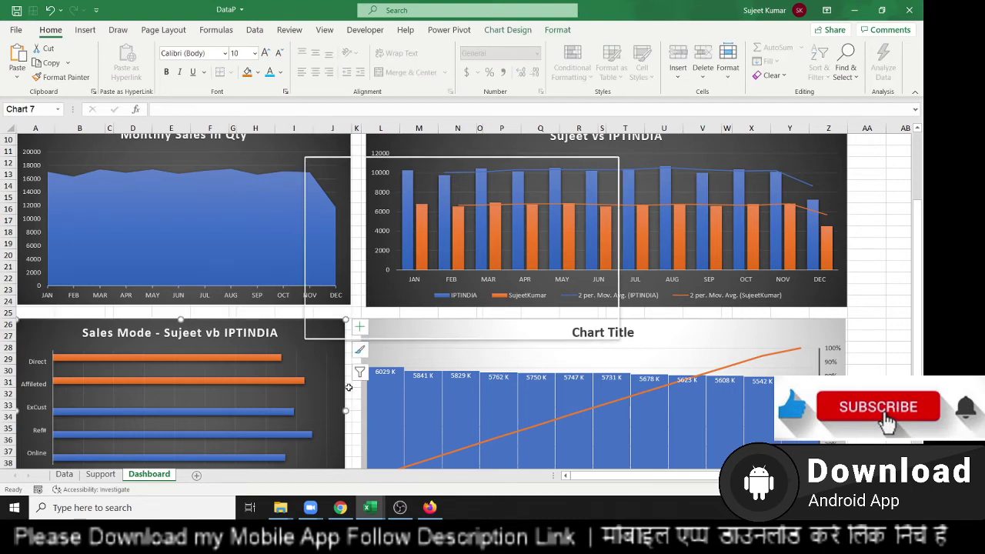
pyautogui.click(904, 282)
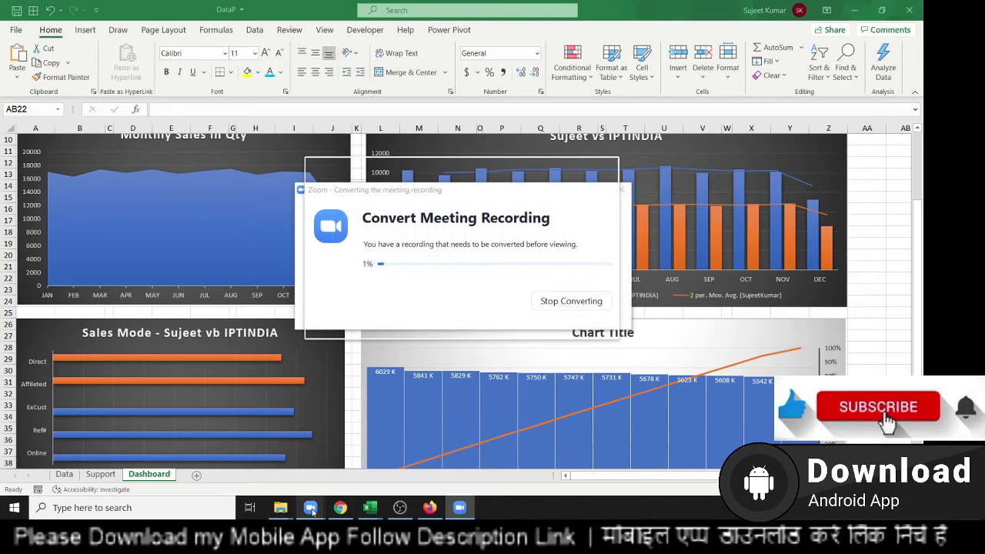
# Step: Bring the Zoom window to the front from the taskbar
pyautogui.moveTo(311, 511)
pyautogui.click(272, 476)
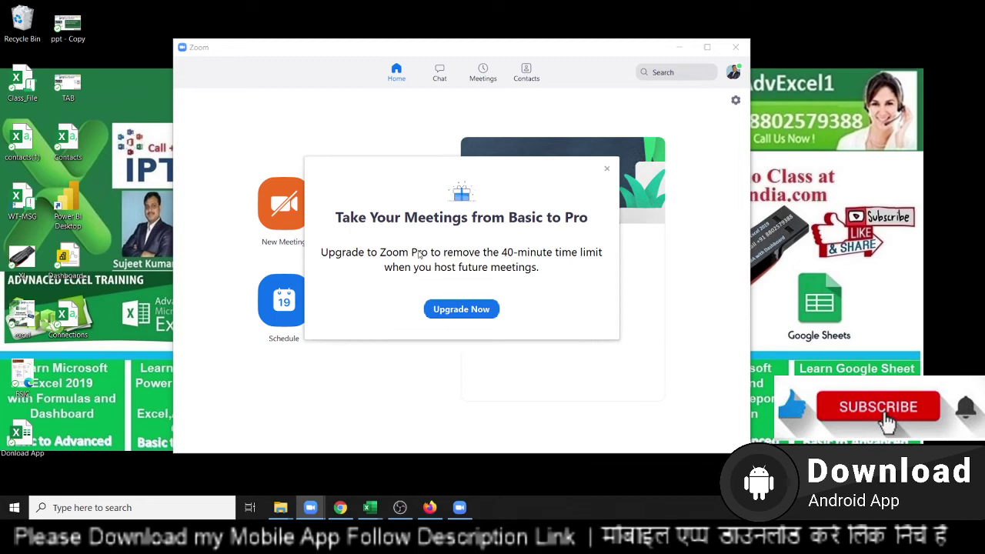
# Step: Dismiss the upgrade offer, start a new meeting and admit the waiting attendee
pyautogui.click(607, 168)
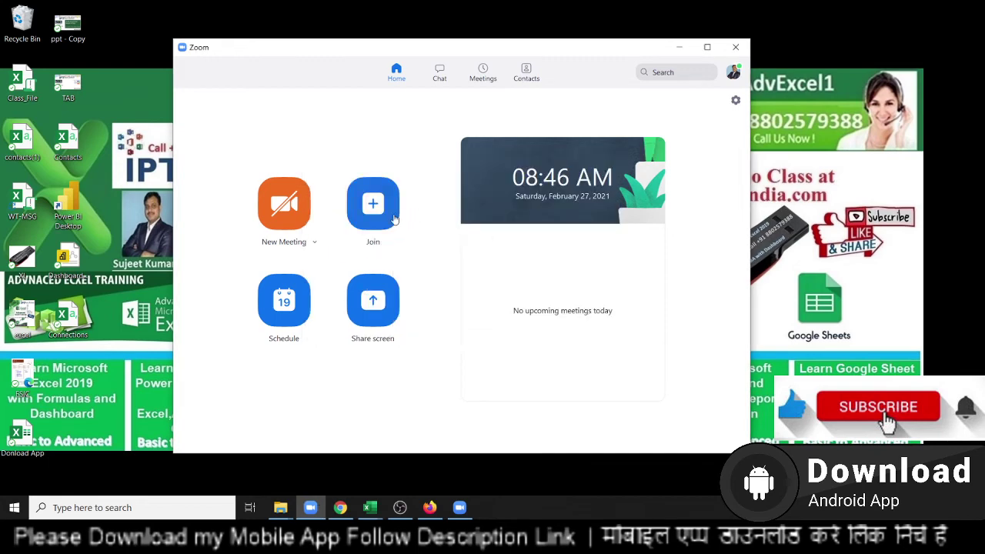
pyautogui.click(295, 210)
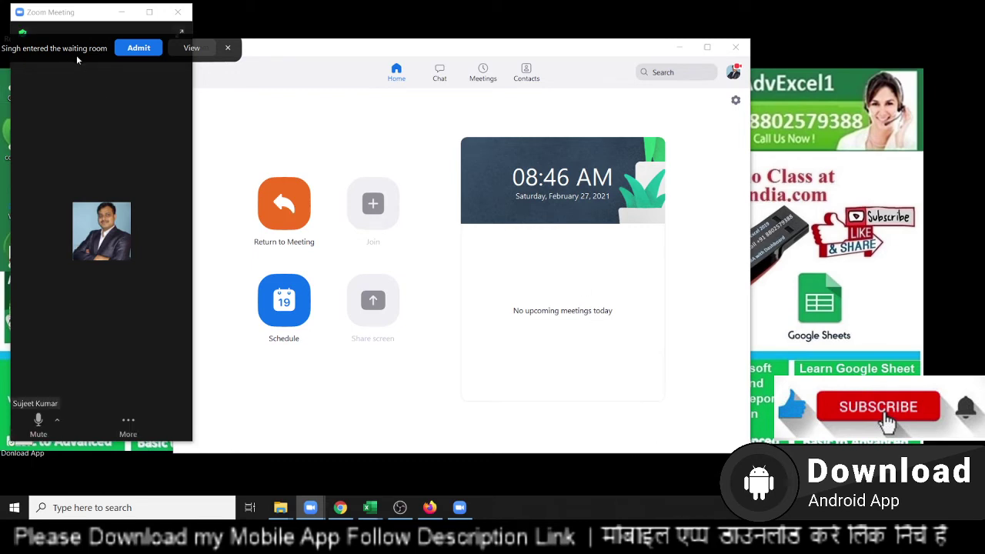
pyautogui.click(142, 50)
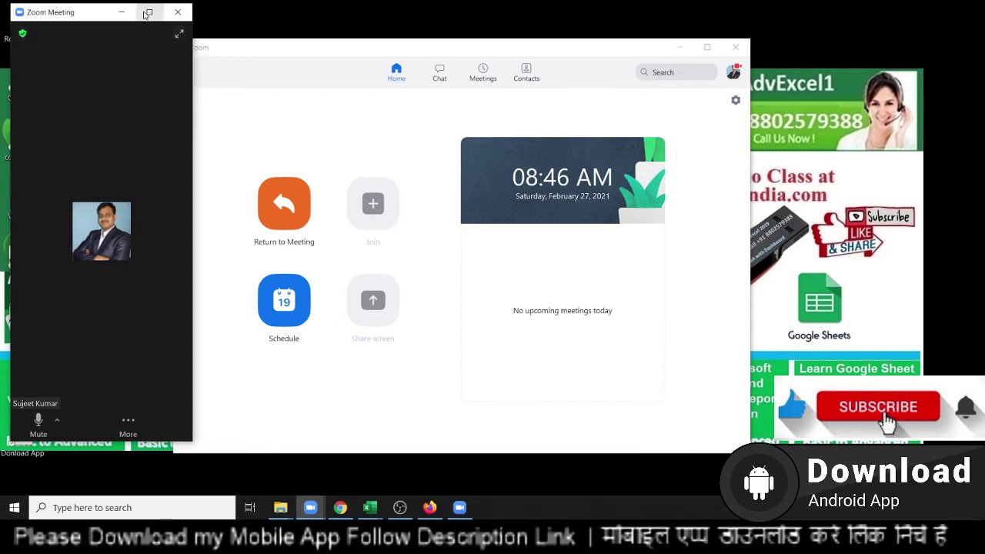
pyautogui.doubleClick(144, 14)
# Step: Share the entire screen with the meeting
pyautogui.click(408, 475)
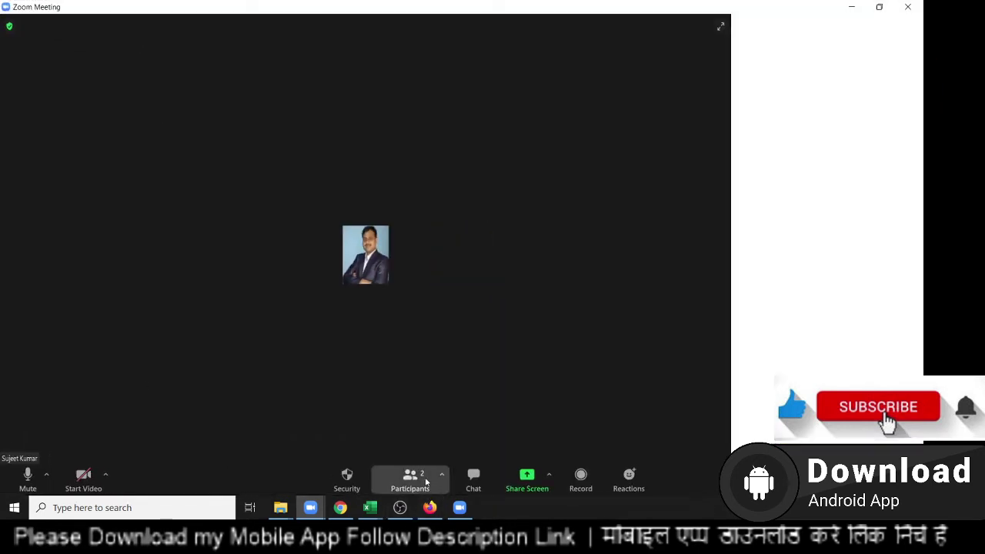
pyautogui.click(431, 476)
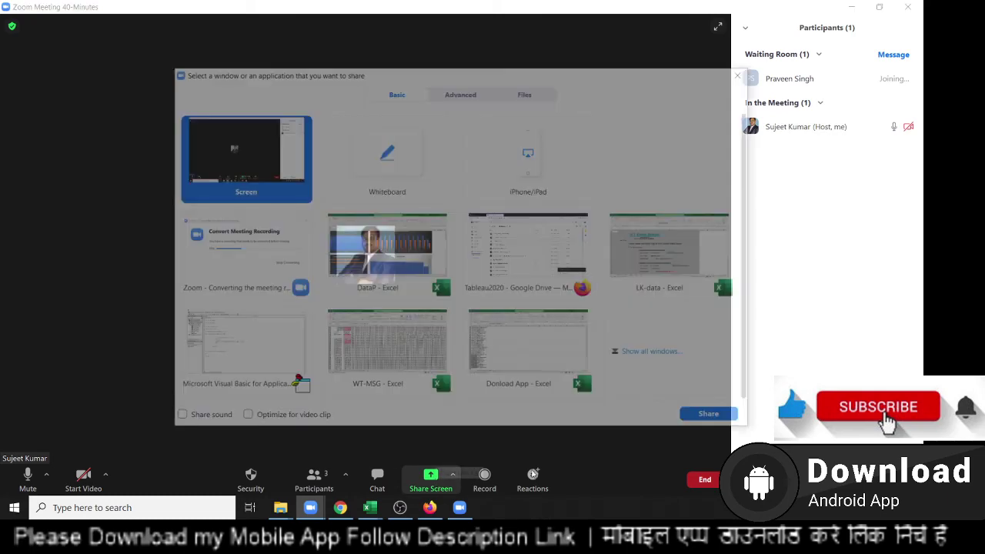
pyautogui.click(705, 418)
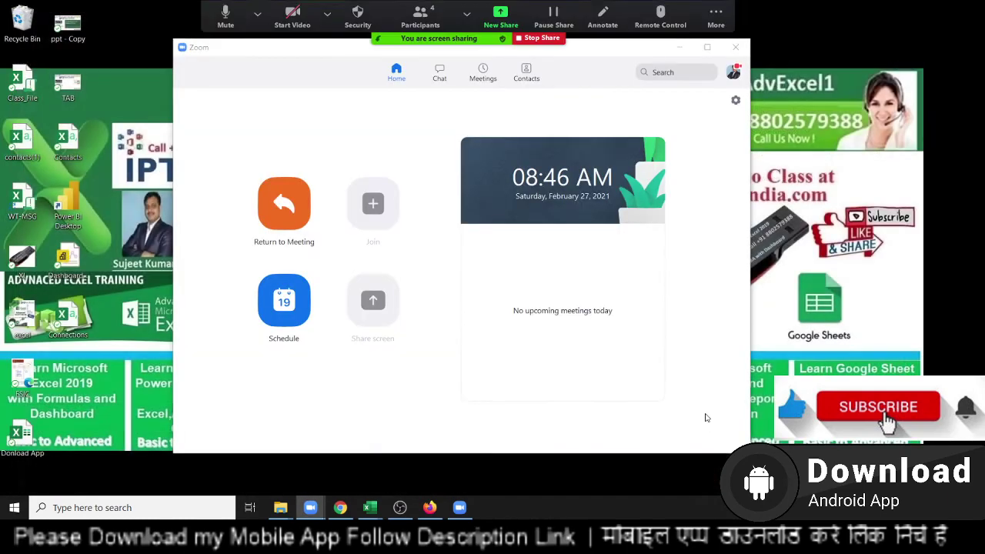
# Step: Admit both waiting attendees from the Participants list
pyautogui.click(680, 48)
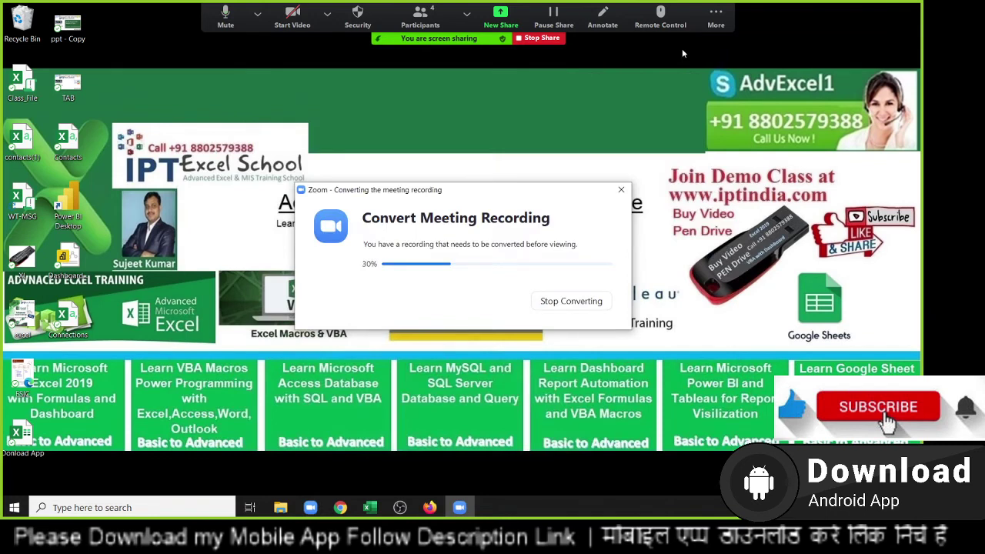
pyautogui.click(420, 15)
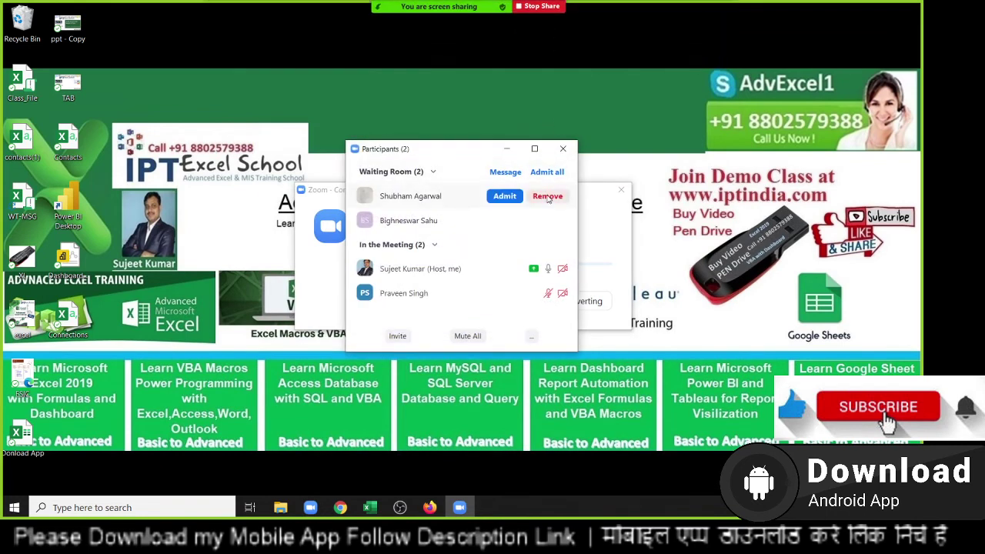
pyautogui.click(511, 196)
pyautogui.click(512, 220)
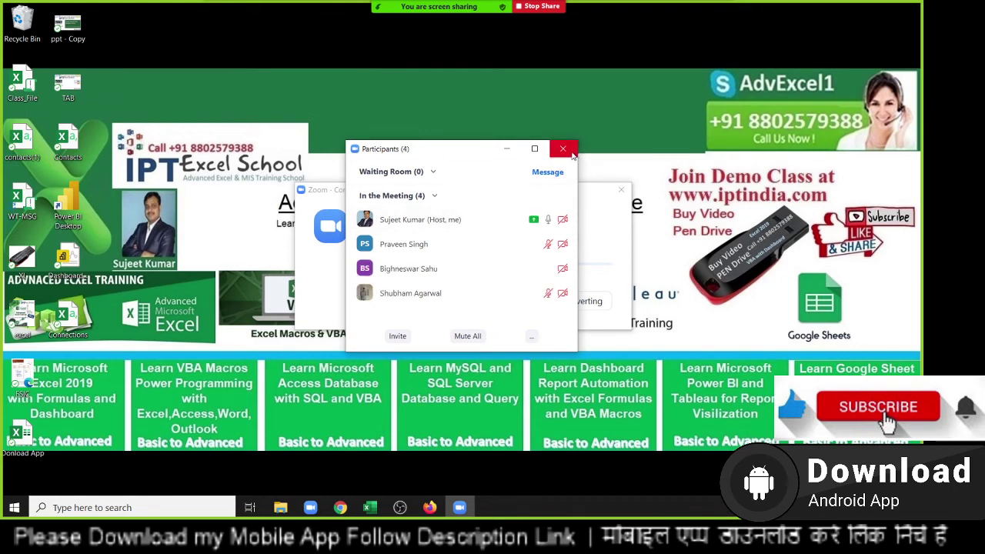
# Step: Allow two participants to record the meeting, then close the Participants list
pyautogui.click(559, 243)
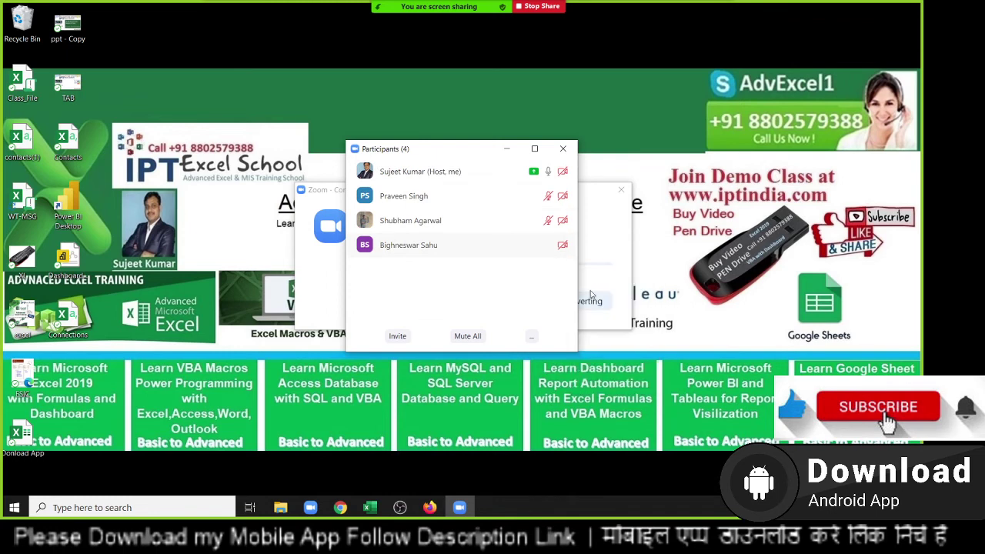
pyautogui.click(550, 245)
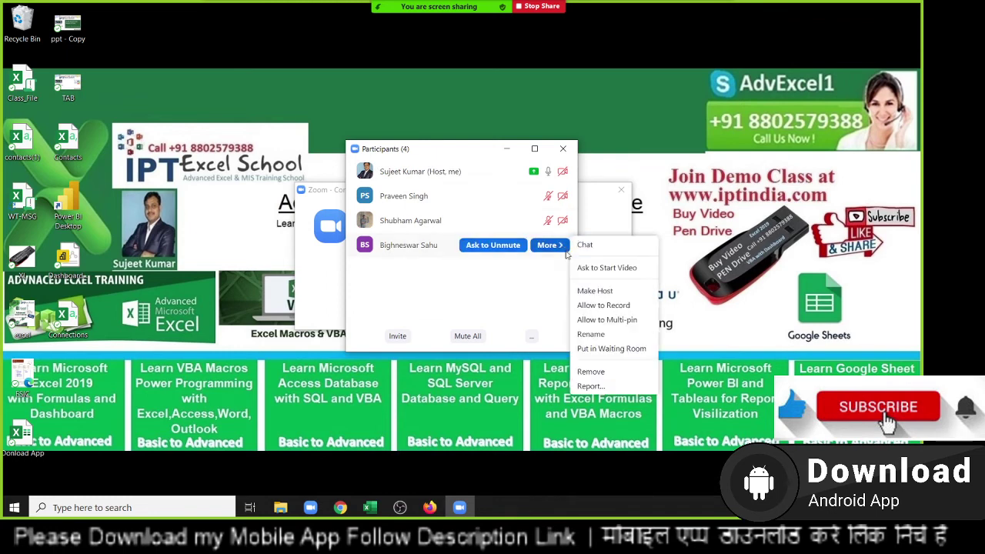
pyautogui.click(598, 306)
pyautogui.click(550, 220)
pyautogui.click(591, 280)
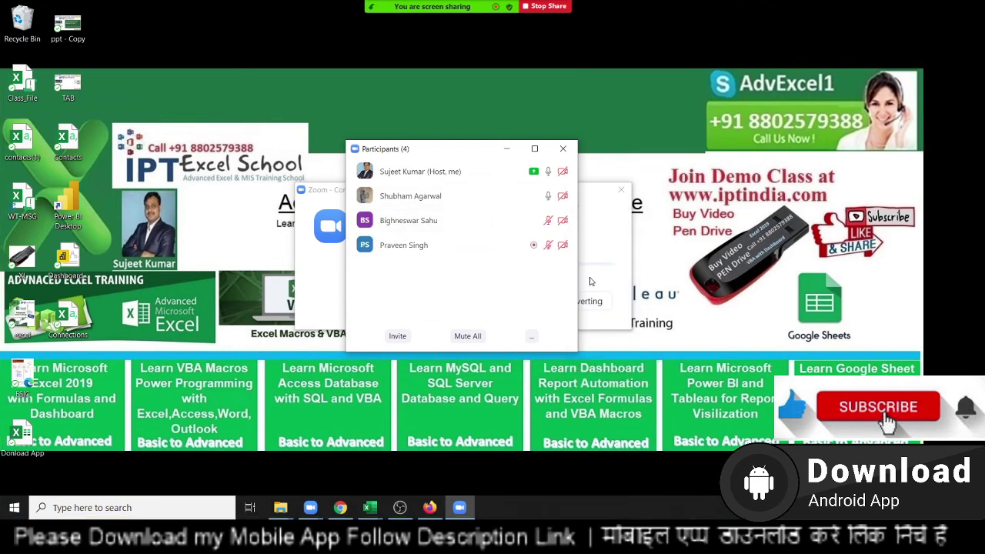
pyautogui.click(549, 196)
pyautogui.click(551, 225)
pyautogui.click(550, 221)
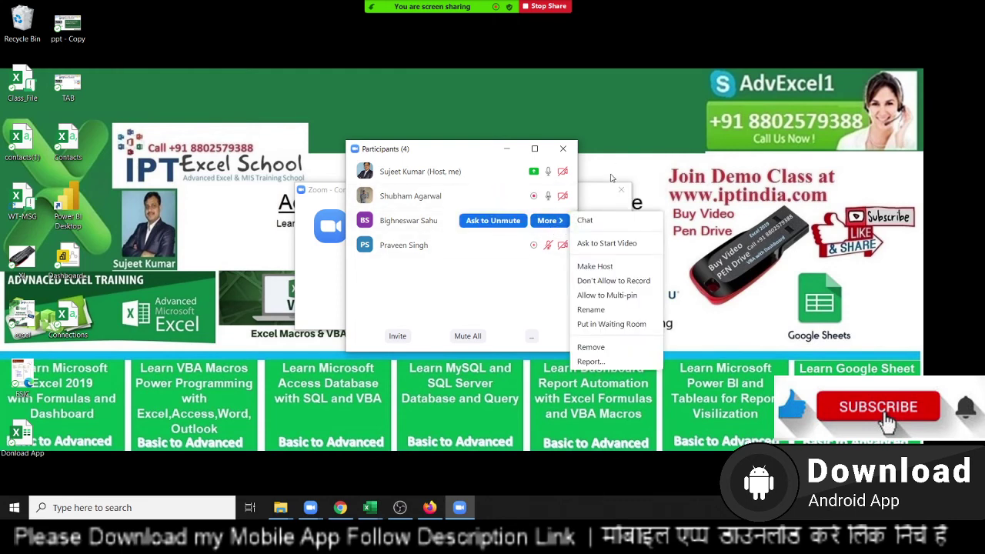
pyautogui.click(618, 162)
pyautogui.click(562, 149)
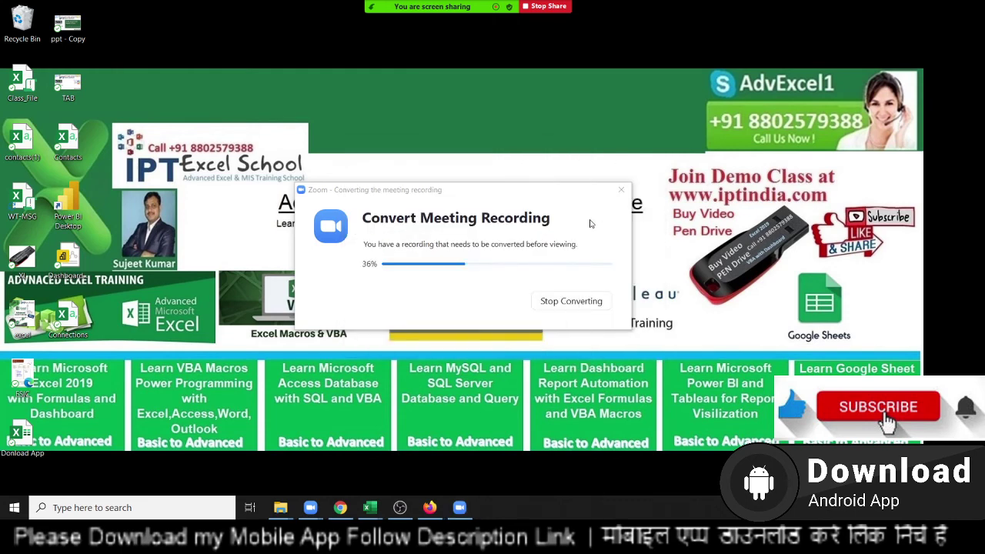
# Step: Bring the DataP workbook back to the front and return to the Dashboard sheet
pyautogui.moveTo(377, 520)
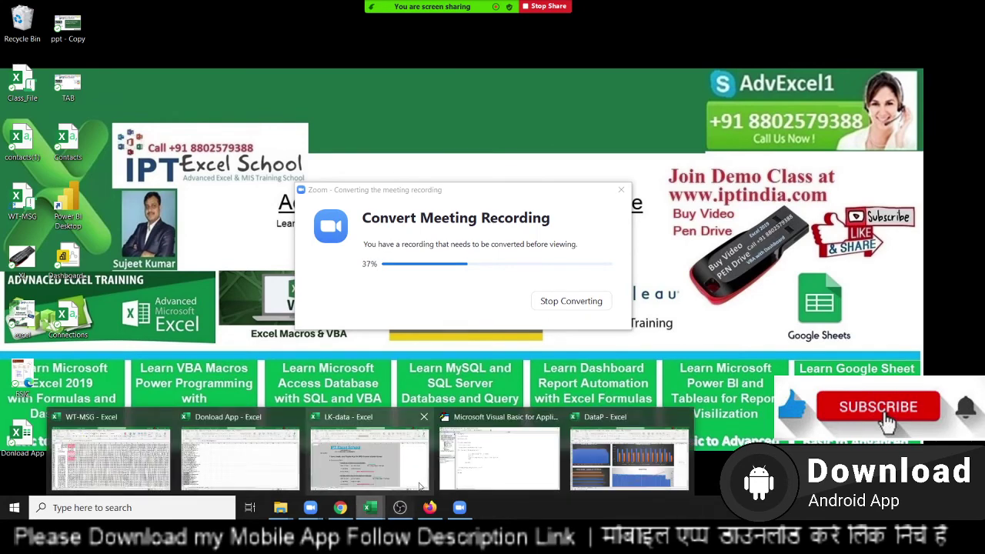
pyautogui.click(583, 478)
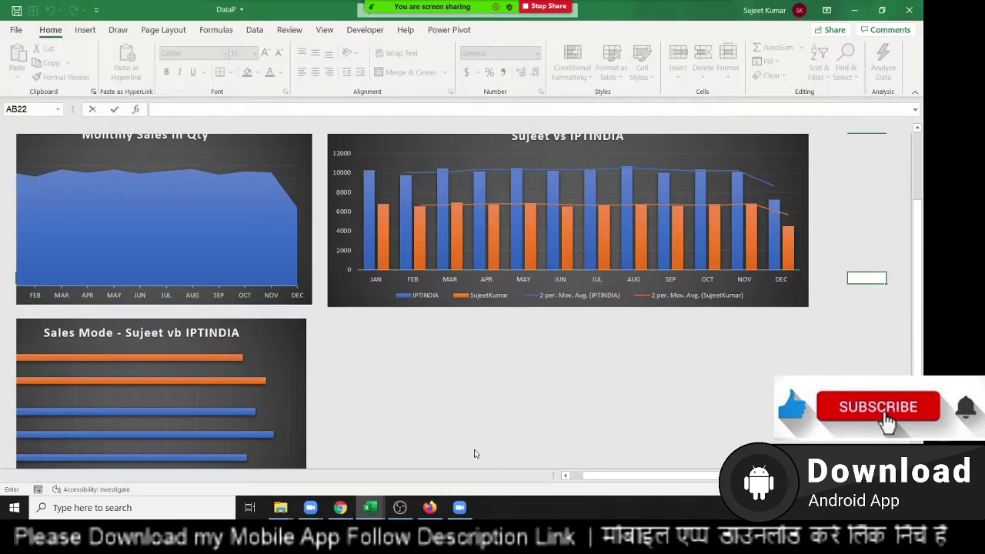
pyautogui.scroll(-1, 581, 373)
pyautogui.scroll(-2, 581, 374)
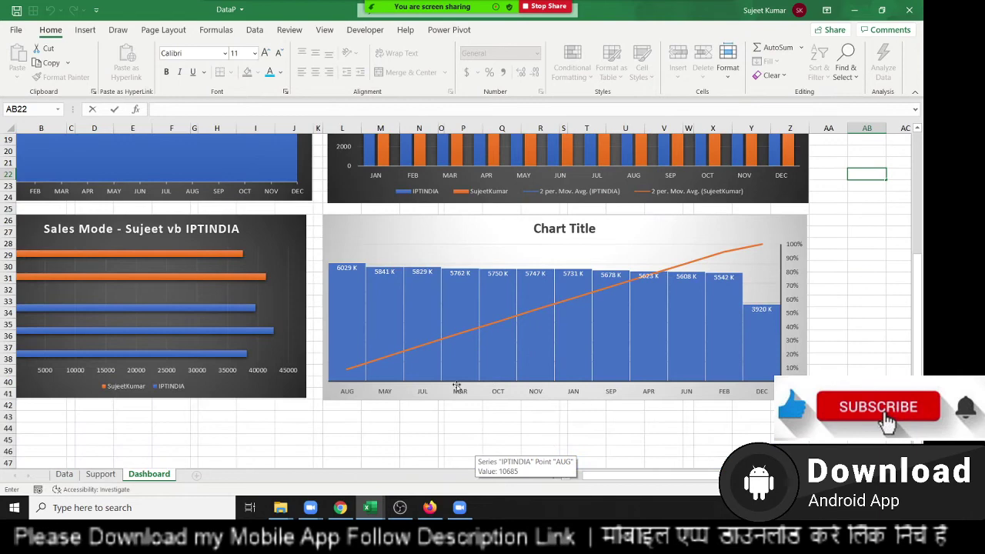
pyautogui.click(380, 451)
pyautogui.click(306, 394)
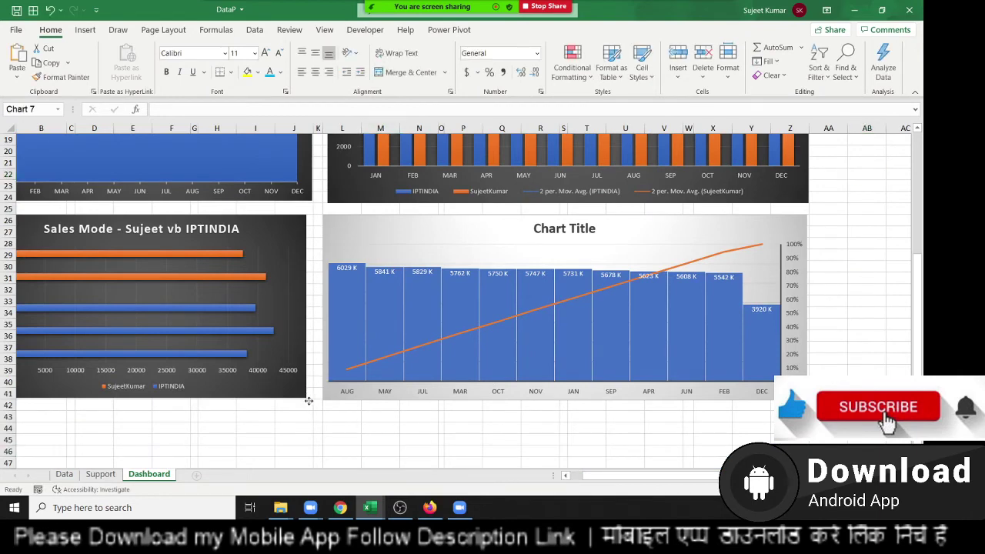
pyautogui.scroll(4, 300, 385)
pyautogui.scroll(2, 293, 375)
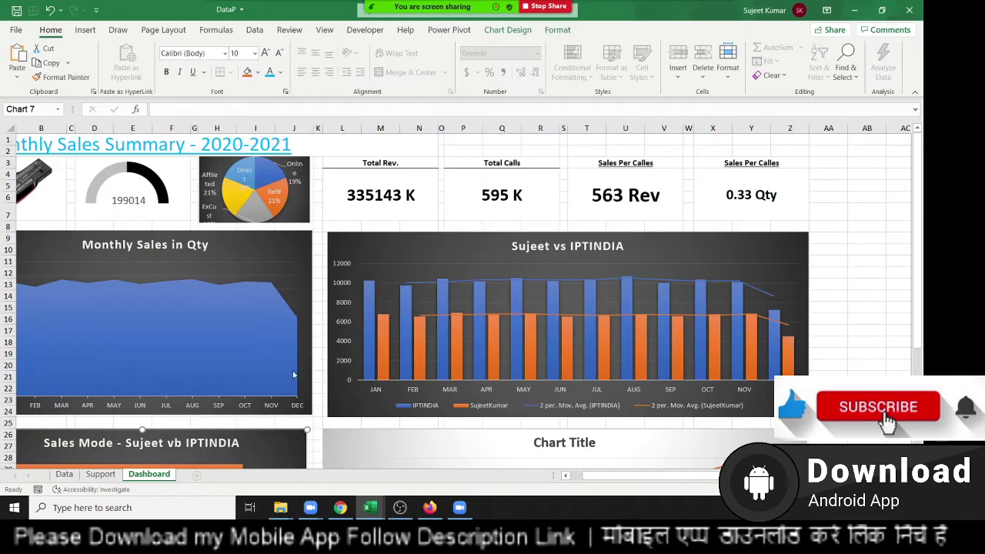
# Step: Fill the row 8 strip from B8 to Z8 light blue
pyautogui.click(29, 225)
pyautogui.hotkey('shift', 'Right')
pyautogui.hotkey('shift', 'Right')
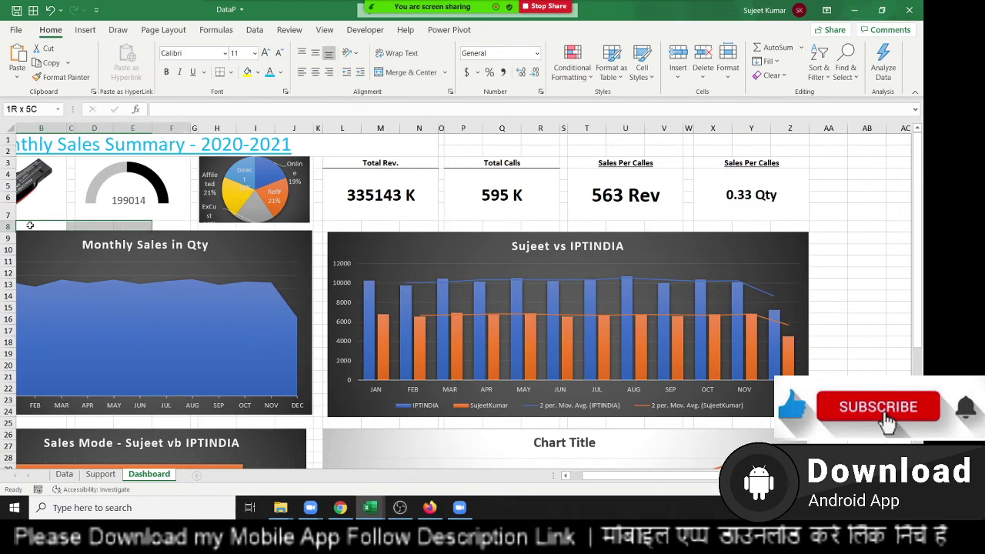
pyautogui.hotkey('shift', 'Right')
pyautogui.hotkey('shift', 'Right')
pyautogui.hotkey('shift', 'Right')
pyautogui.hotkey('shift', 'Right')
pyautogui.hotkey('shift', 'Right')
pyautogui.hotkey('shift', 'Right')
pyautogui.hotkey('shift', 'Right')
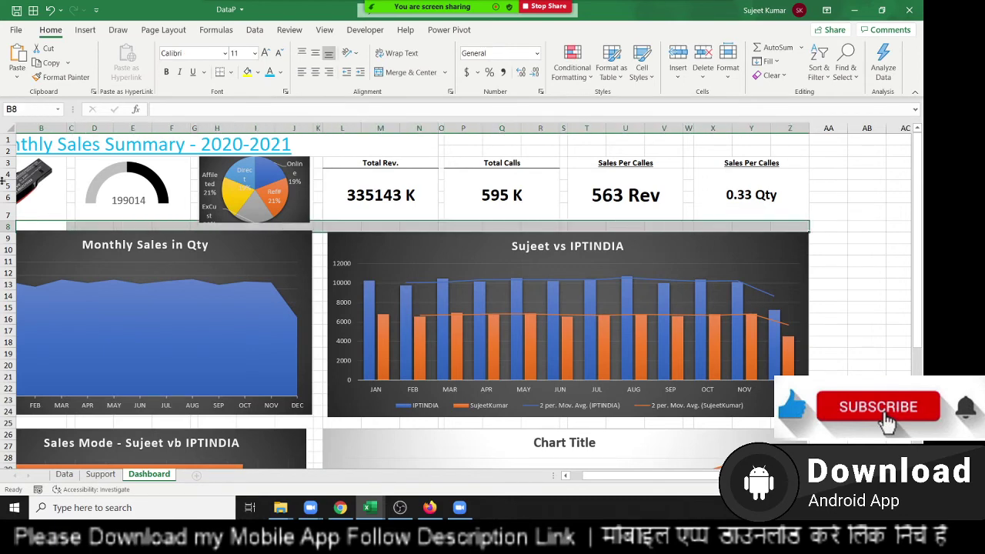
pyautogui.click(257, 73)
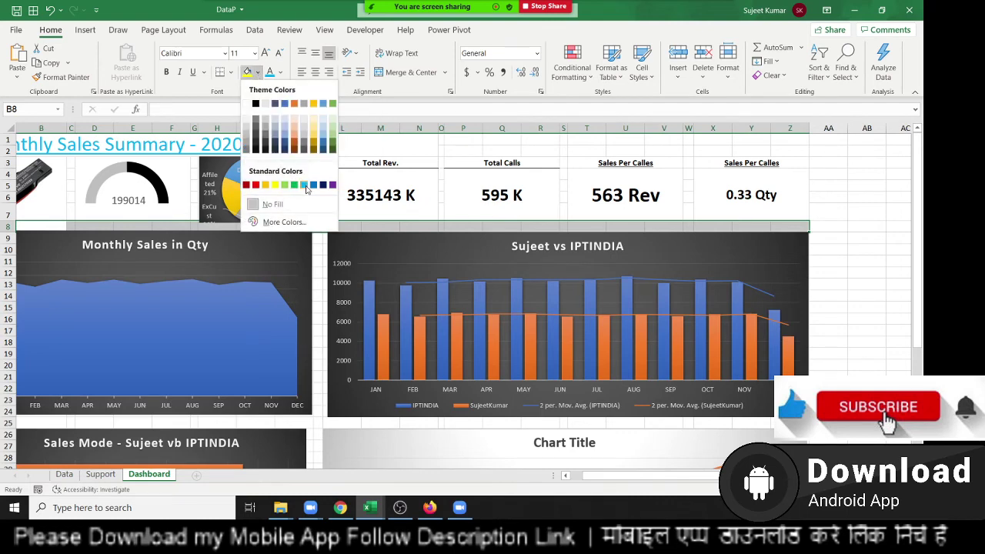
pyautogui.click(305, 187)
pyautogui.click(886, 274)
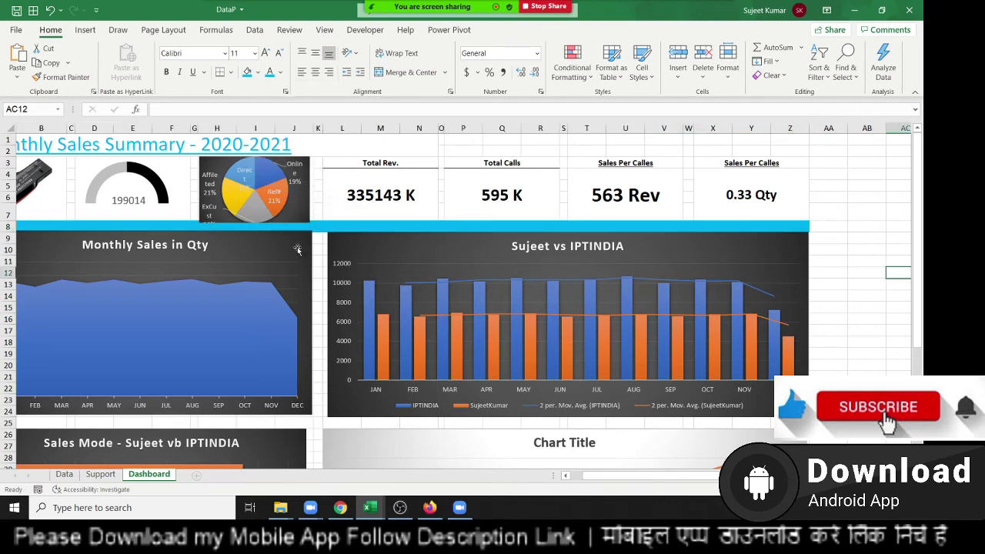
# Step: Fill C3:C7 beside the USB picture blue as a divider
pyautogui.click(267, 227)
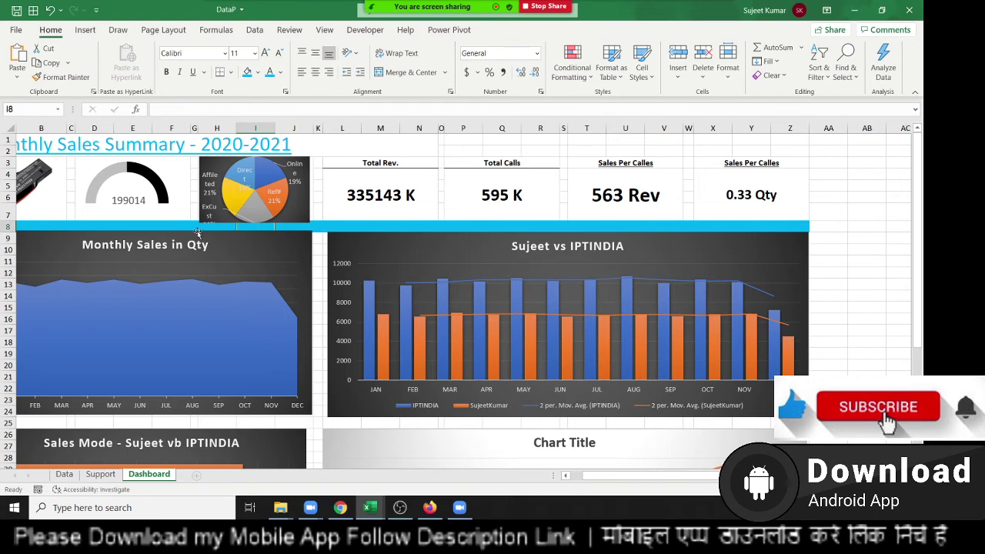
pyautogui.click(71, 165)
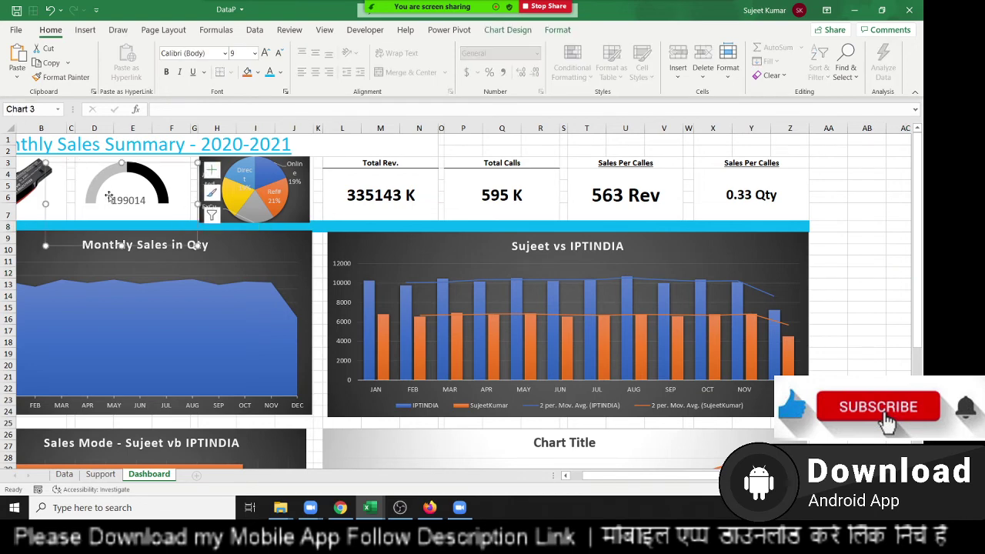
pyautogui.click(361, 149)
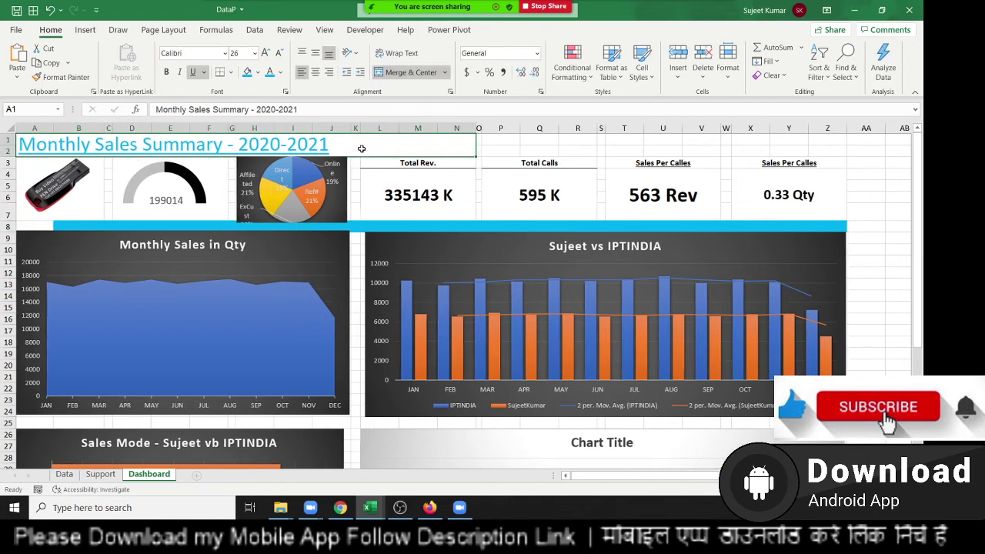
pyautogui.press('Down')
pyautogui.press('Down')
pyautogui.press('Right')
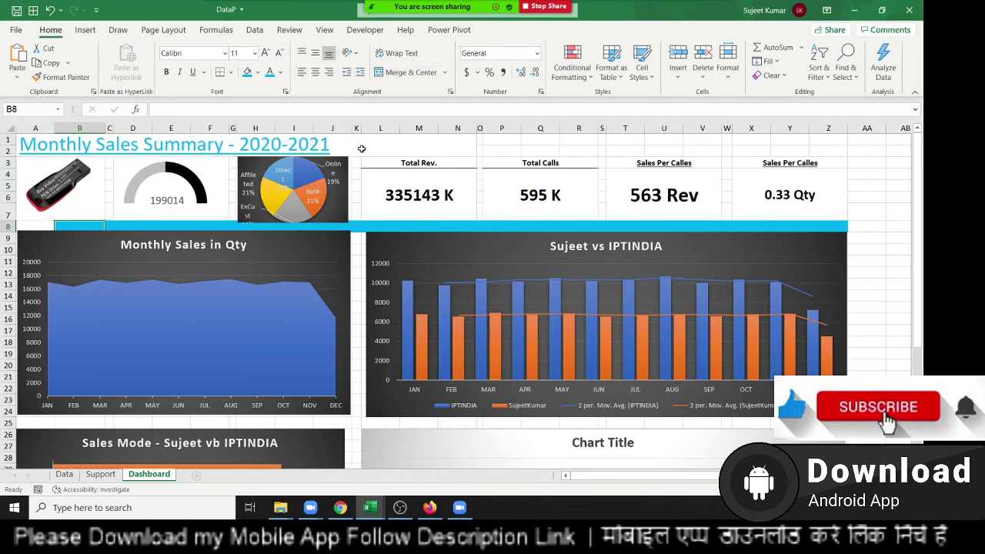
pyautogui.press('Right')
pyautogui.press('Up')
pyautogui.press('Left')
pyautogui.press('Right')
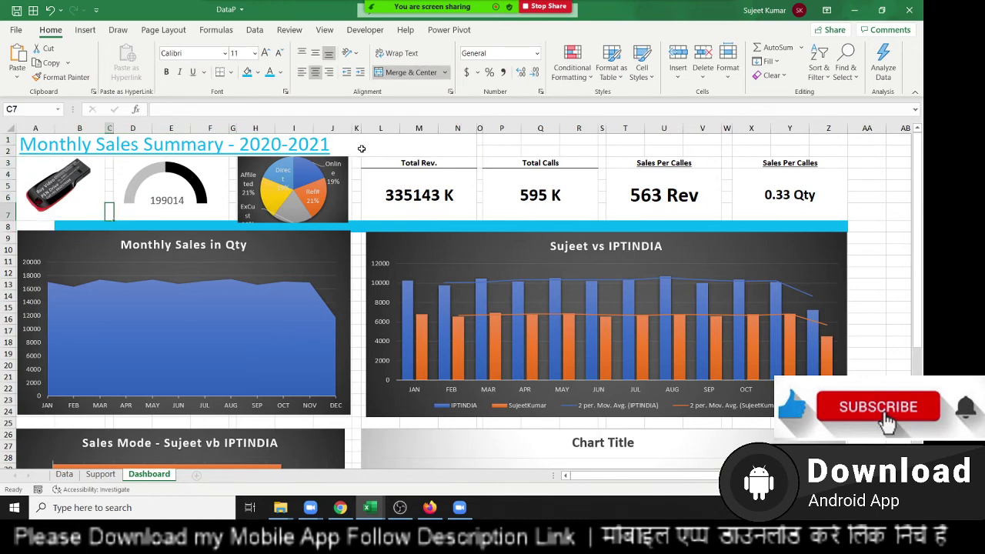
pyautogui.hotkey('shift', 'Up')
pyautogui.hotkey('shift', 'Up')
pyautogui.hotkey('shift', 'Up')
pyautogui.hotkey('shift', 'Up')
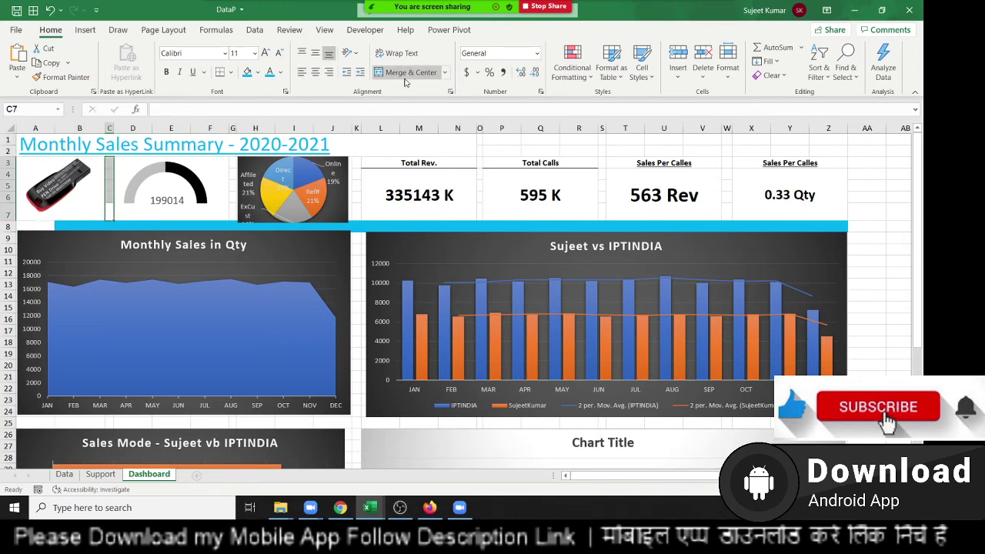
pyautogui.click(246, 73)
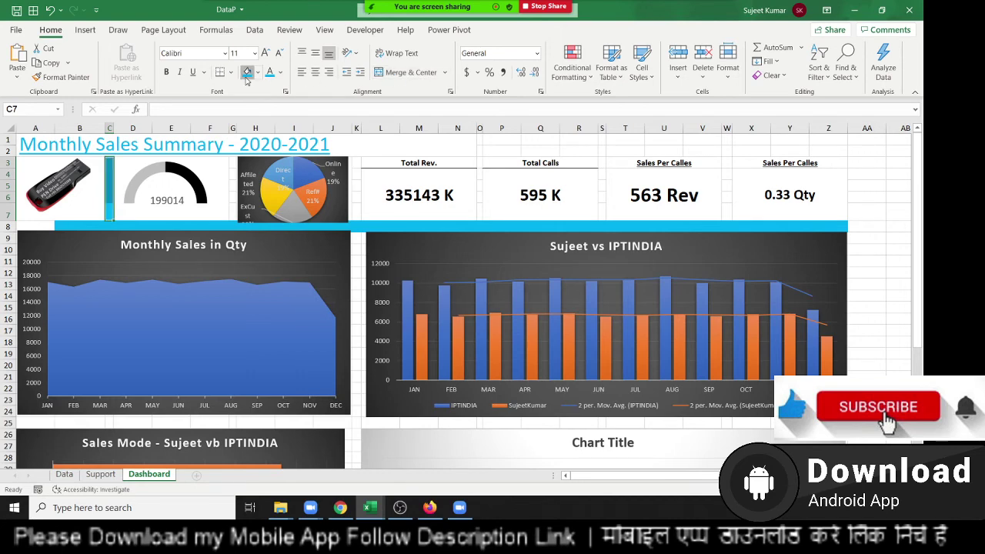
# Step: Extend the blue row 8 band into A8:B8
pyautogui.click(113, 264)
pyautogui.moveTo(96, 163); pyautogui.dragTo(23, 225)
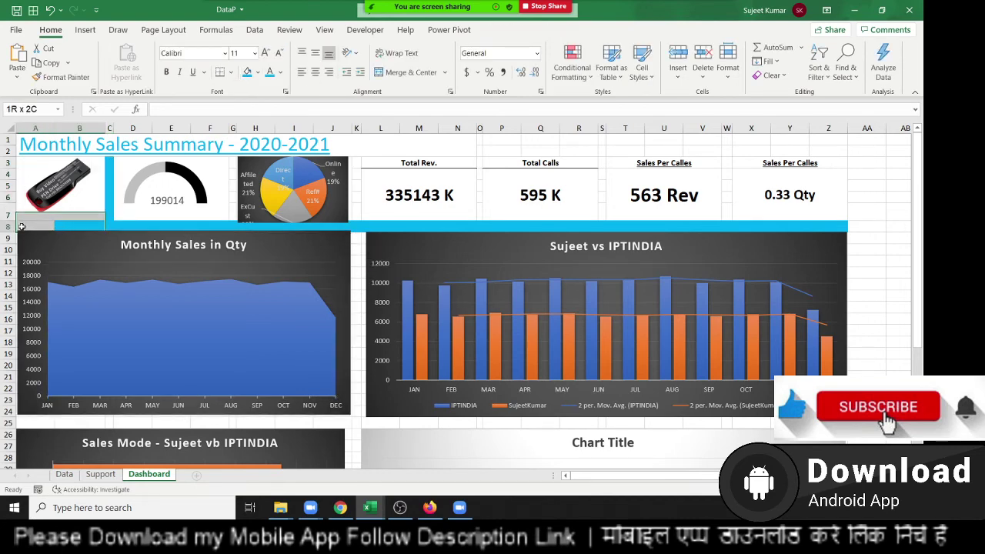
pyautogui.click(251, 72)
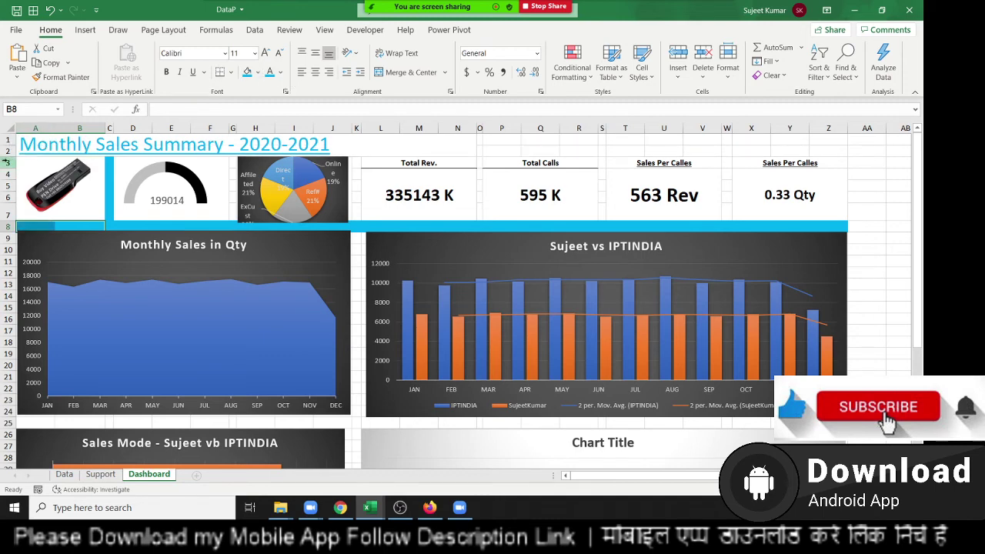
# Step: Insert a new row 3 above the dashboard and shrink it to a thin strip
pyautogui.hotkey('ctrl', '+')
pyautogui.press('Escape')
pyautogui.click(6, 162)
pyautogui.hotkey('ctrl', '+')
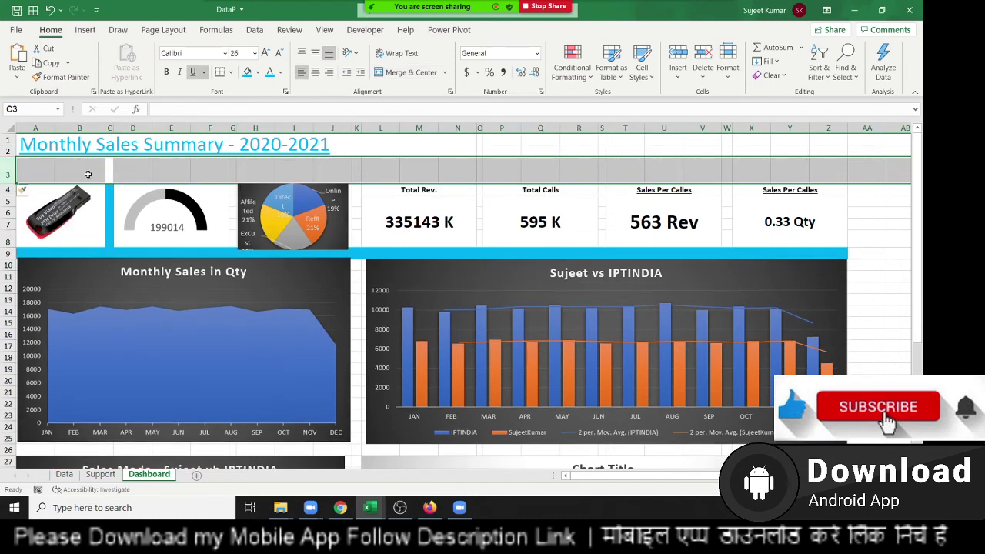
pyautogui.click(171, 167)
pyautogui.moveTo(10, 184)
pyautogui.mouseDown()
pyautogui.moveTo(23, 160)
pyautogui.moveTo(804, 161)
pyautogui.mouseUp()
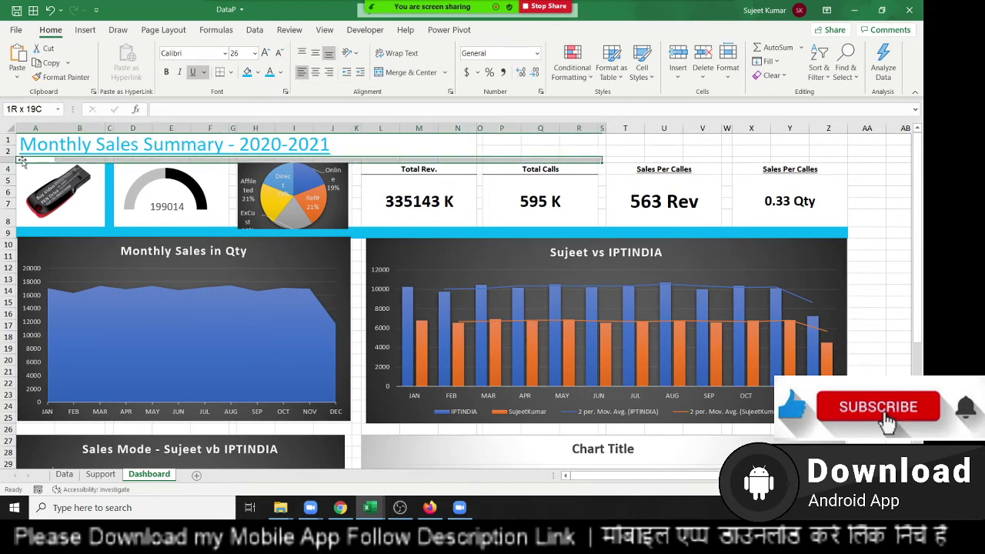
pyautogui.moveTo(22, 160); pyautogui.dragTo(805, 162)
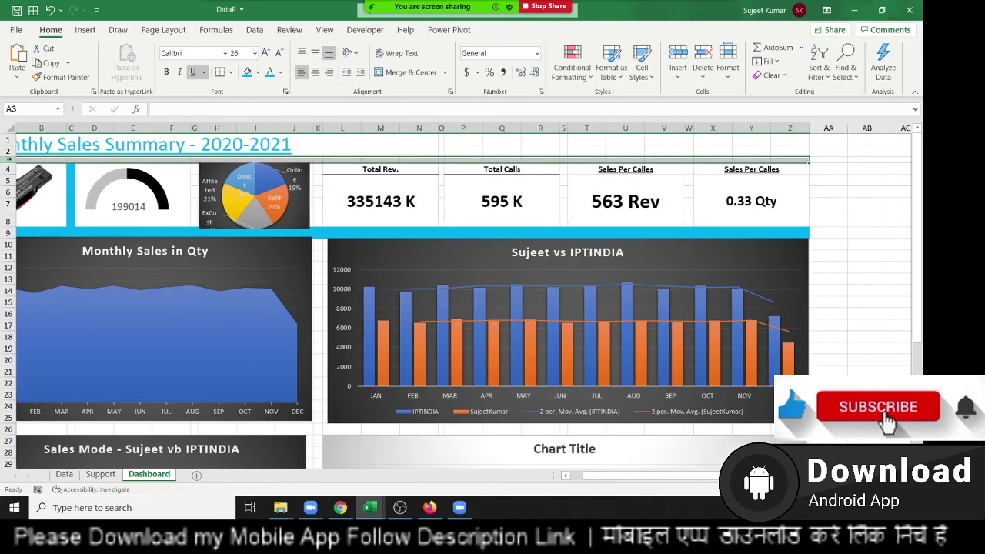
pyautogui.hscroll(-1, 261, 146)
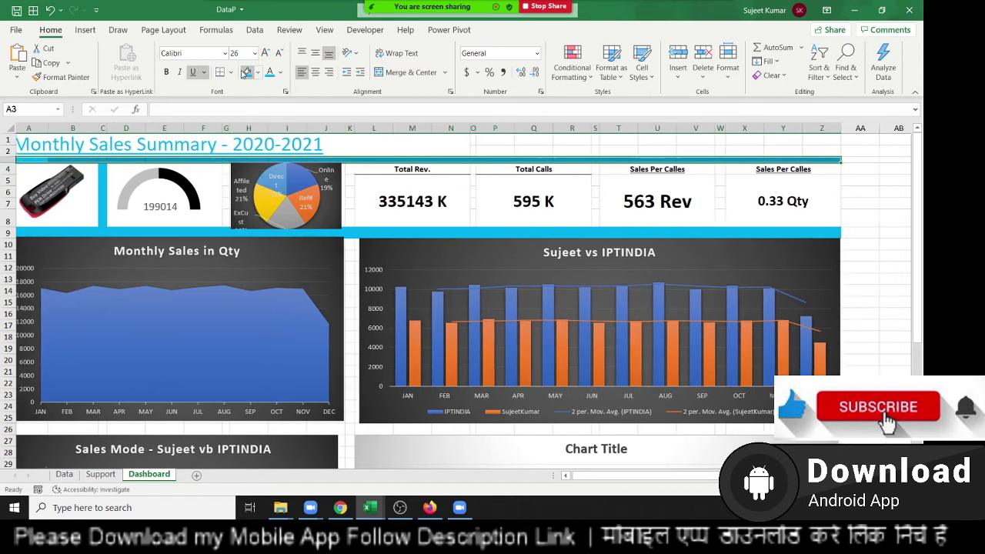
pyautogui.click(233, 225)
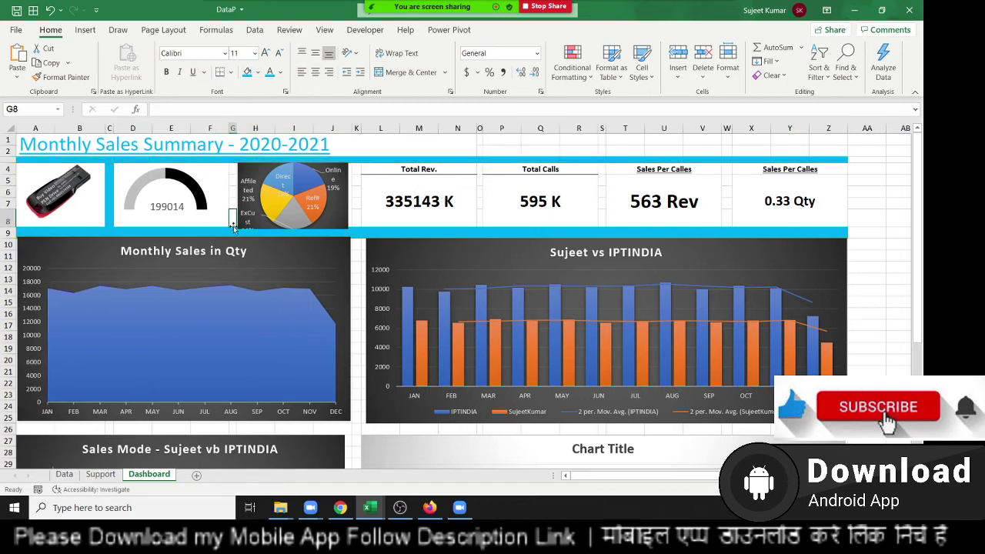
# Step: Fill the K4:K8 and O4:O8 gaps blue and narrow column K to a thin divider
pyautogui.moveTo(233, 226); pyautogui.dragTo(285, 175)
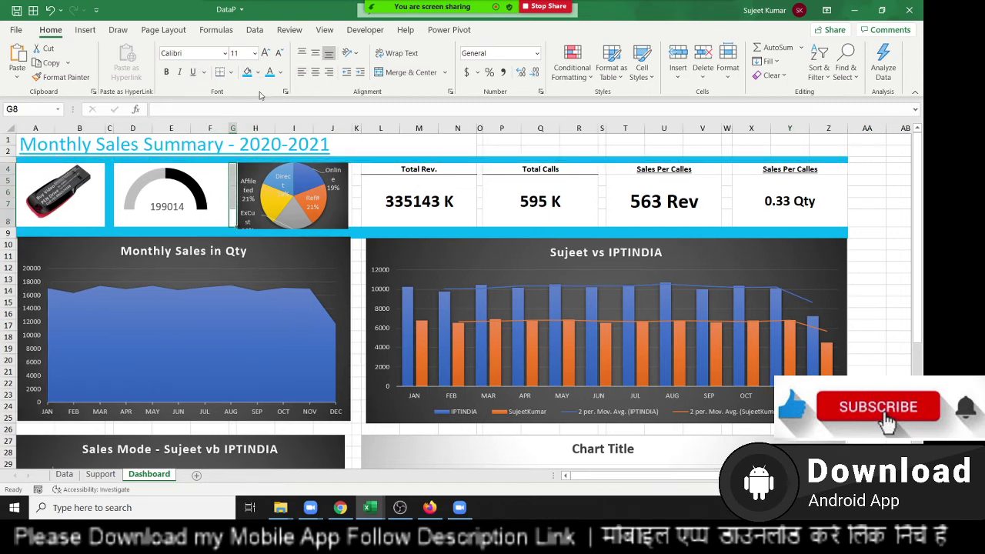
pyautogui.click(357, 223)
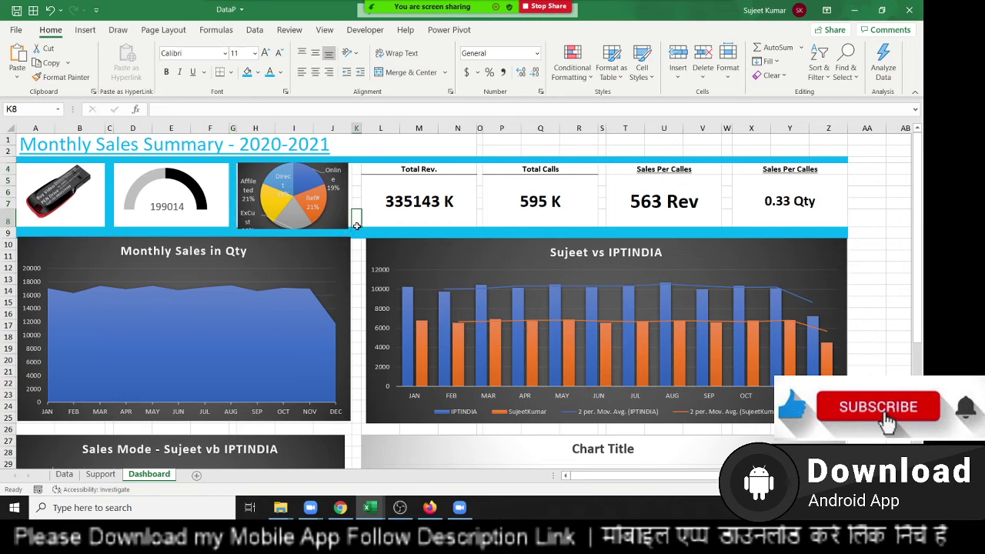
pyautogui.moveTo(356, 225); pyautogui.dragTo(356, 171)
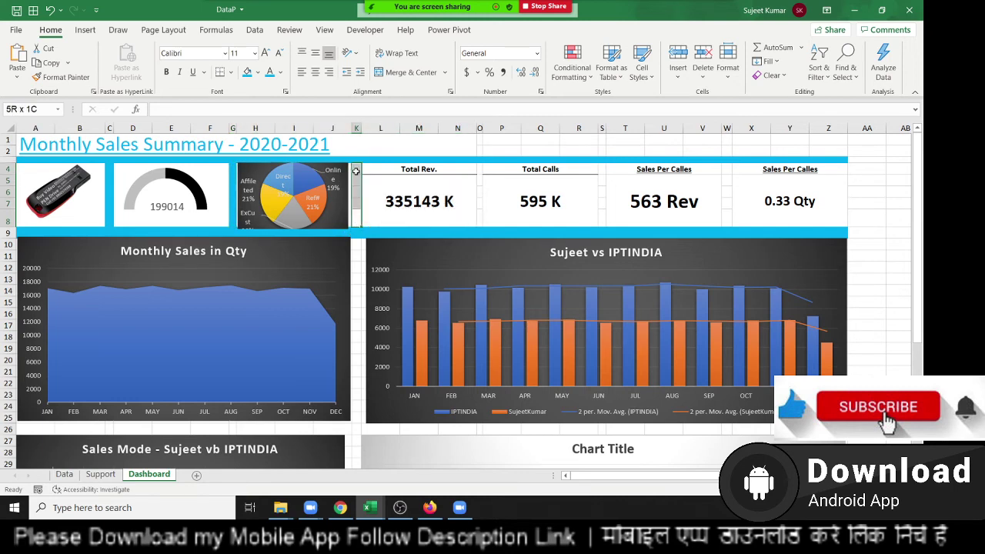
pyautogui.click(247, 72)
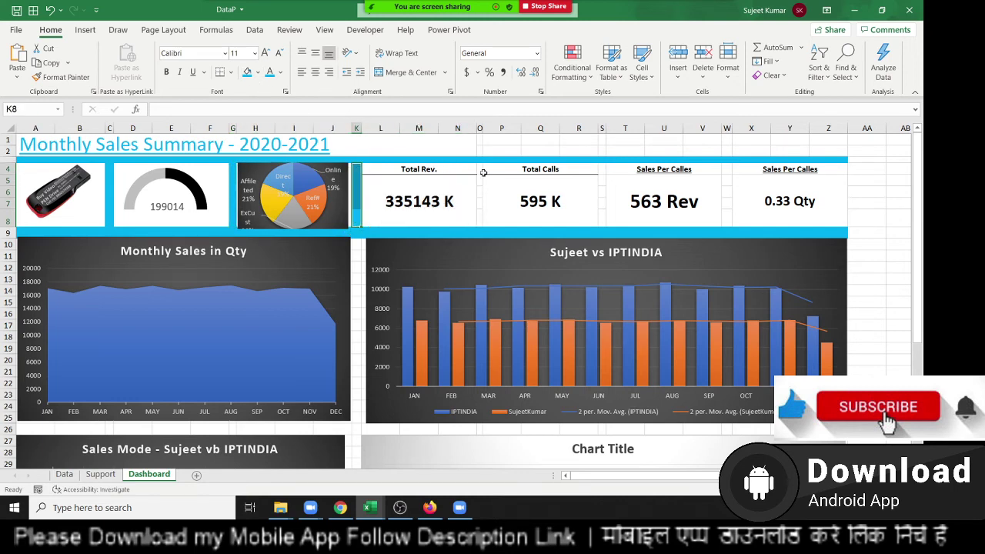
pyautogui.moveTo(482, 166); pyautogui.dragTo(478, 219)
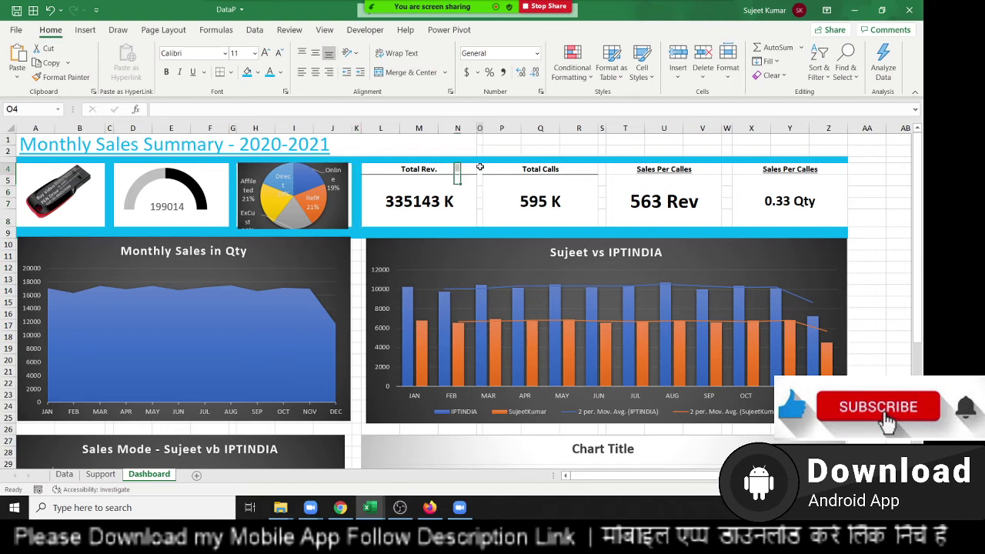
pyautogui.click(247, 71)
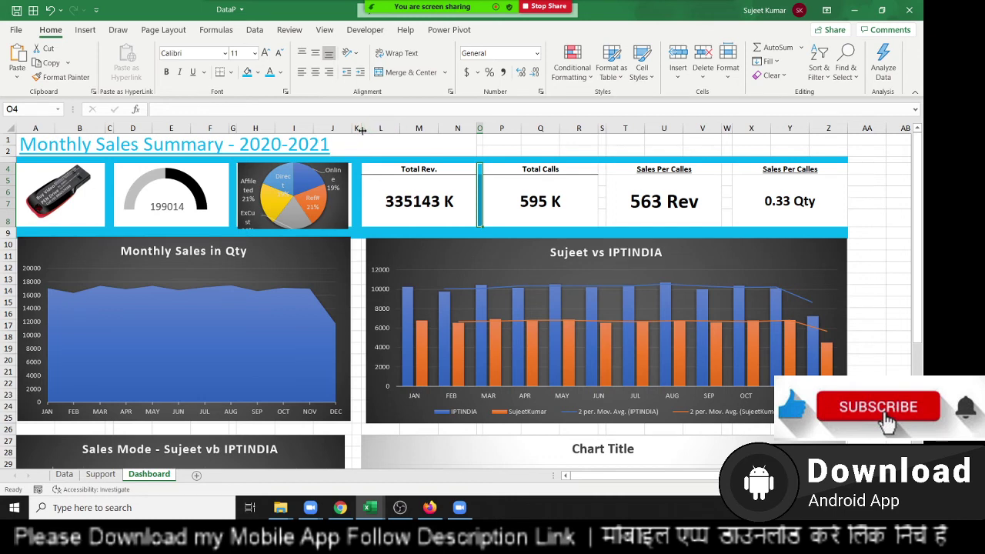
pyautogui.moveTo(362, 128); pyautogui.dragTo(358, 132)
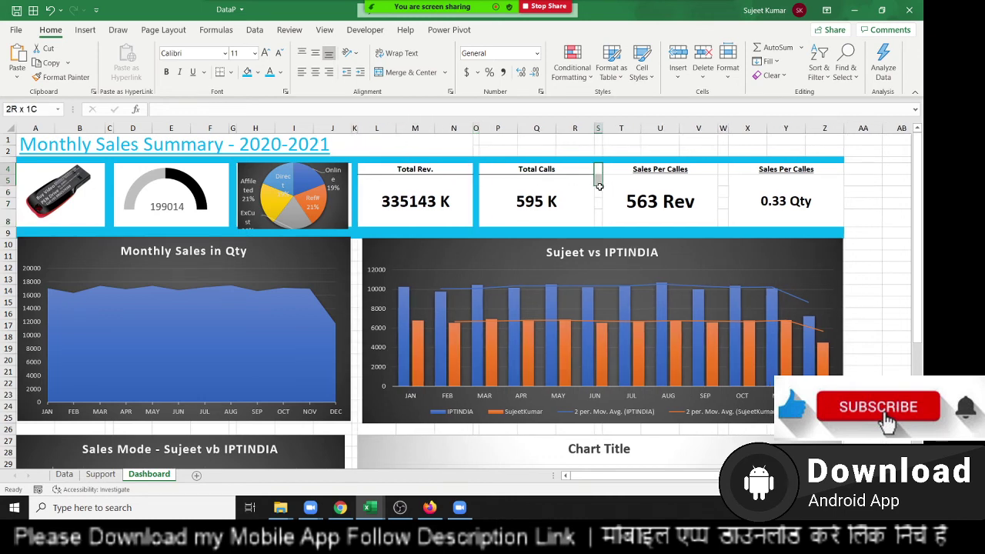
# Step: Fill the S4:S8 and W4:W8 gaps and right frame cells blue, then narrow column W
pyautogui.moveTo(597, 168); pyautogui.dragTo(598, 223)
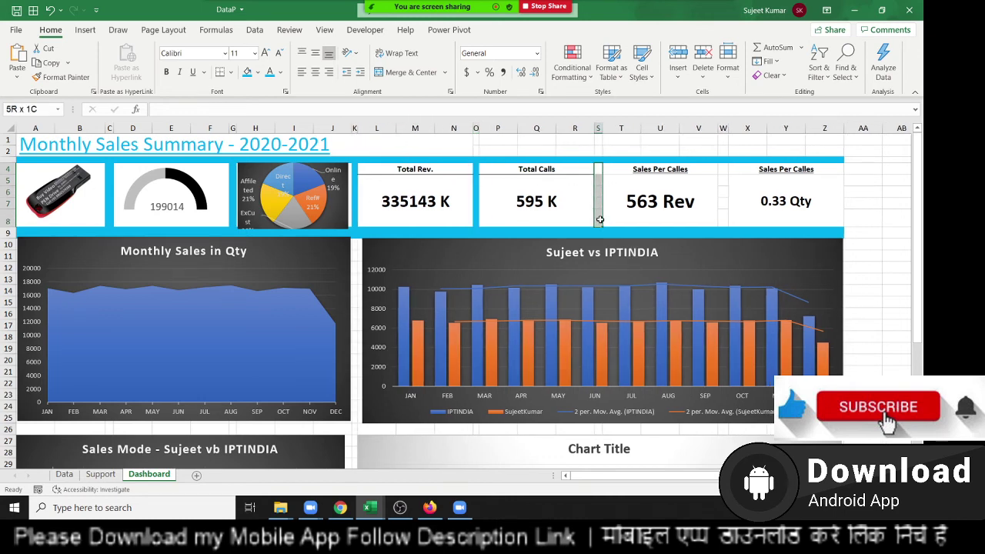
pyautogui.click(246, 72)
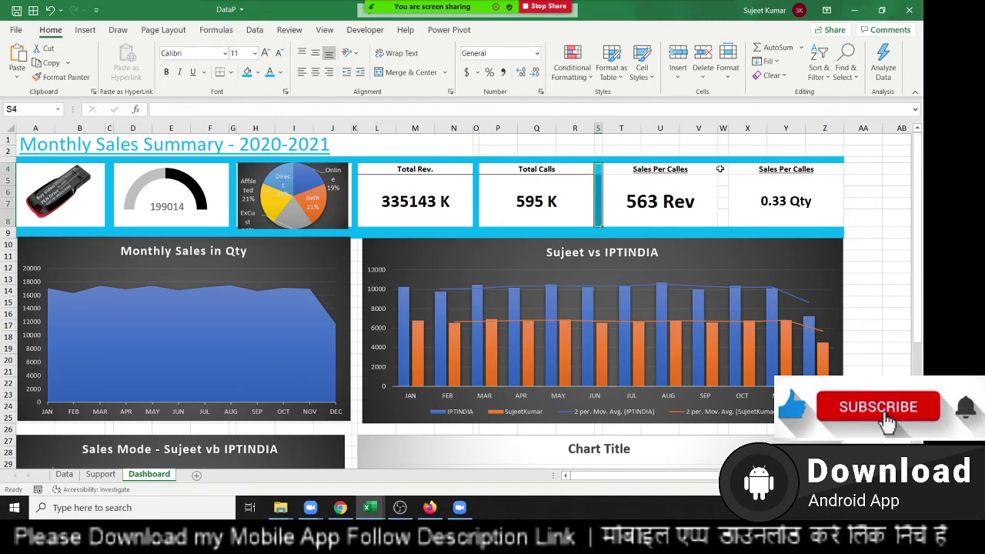
pyautogui.moveTo(719, 169); pyautogui.dragTo(723, 224)
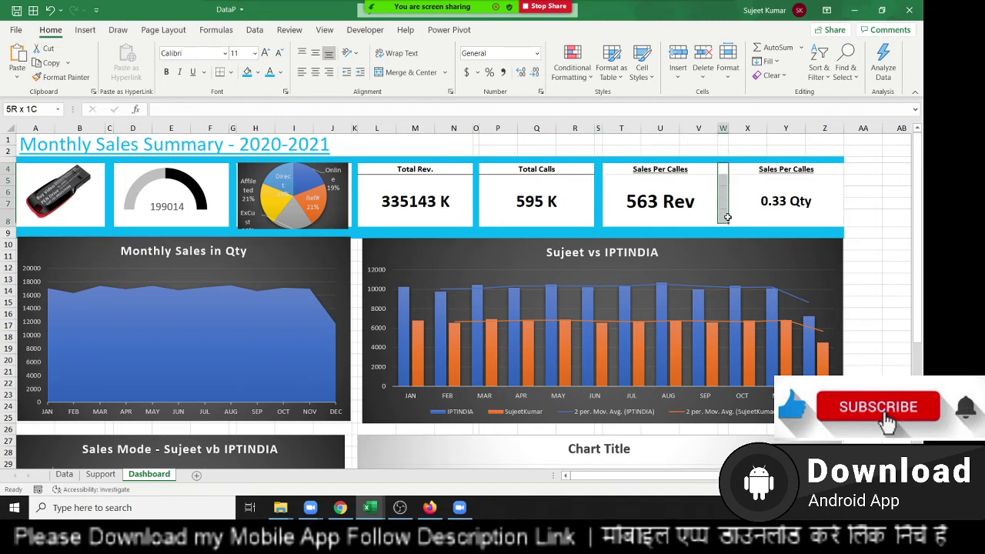
pyautogui.click(244, 73)
pyautogui.click(536, 150)
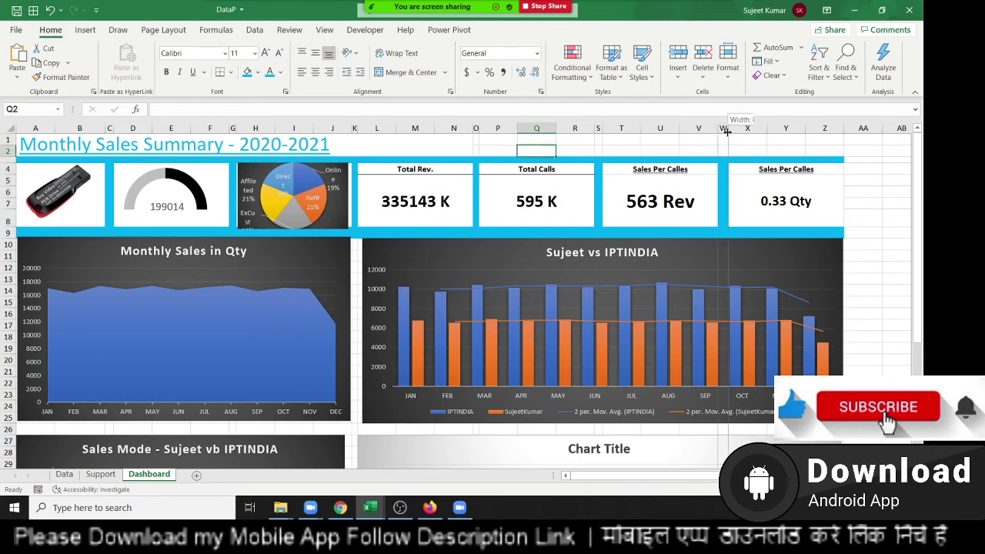
pyautogui.moveTo(725, 131); pyautogui.dragTo(722, 131)
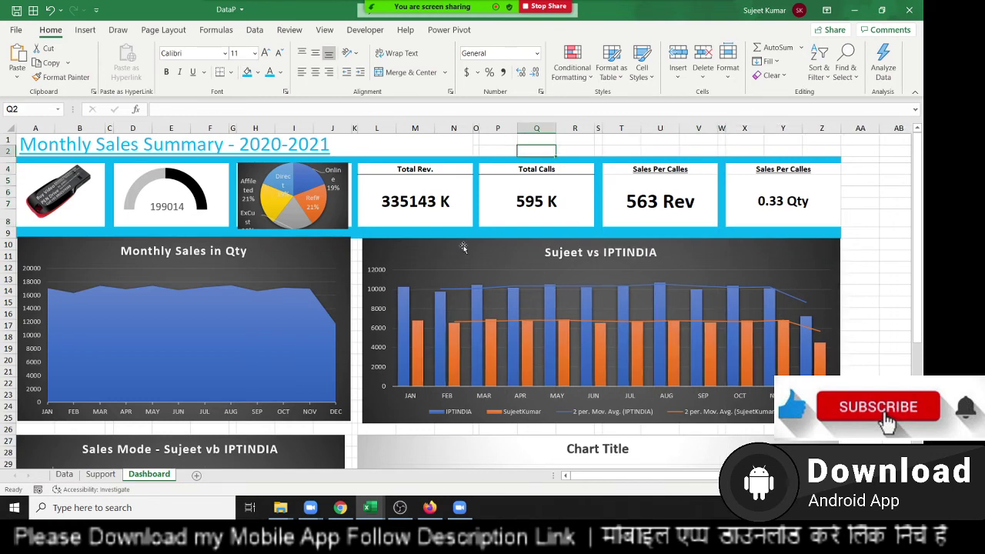
pyautogui.click(354, 234)
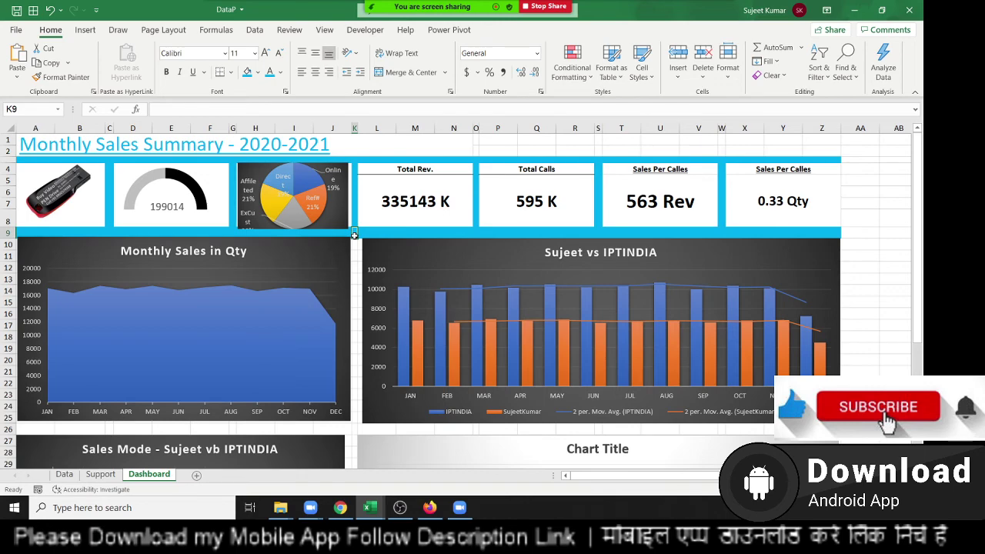
# Step: Select column K from K9 down past the charts
pyautogui.hotkey('shift', 'Down')
pyautogui.hotkey('shift', 'Down')
pyautogui.hotkey('shift', 'Down')
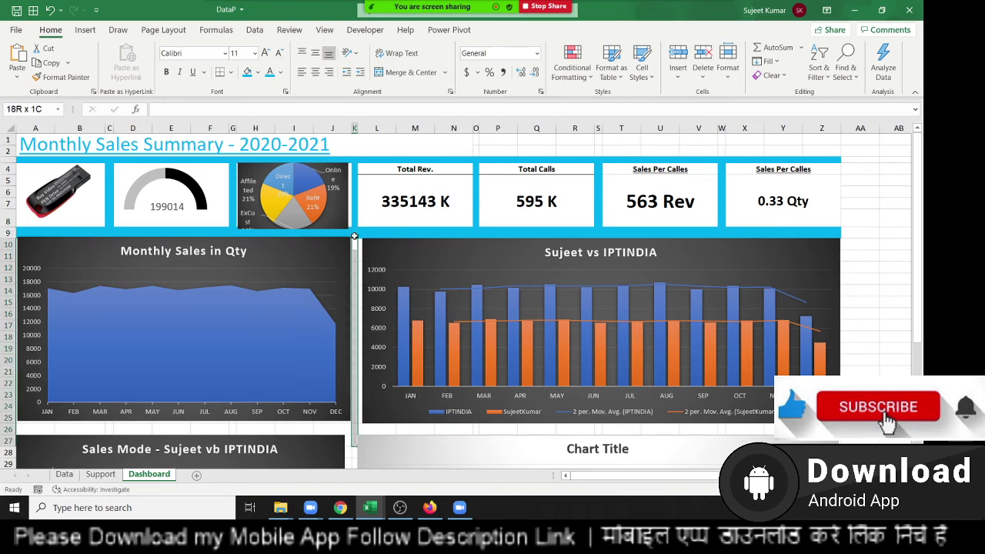
pyautogui.hotkey('shift', 'Down')
pyautogui.hotkey('shift', 'Down')
pyautogui.hotkey('shift', 'Down')
pyautogui.hotkey('shift', 'Down')
pyautogui.hotkey('shift', 'Down')
pyautogui.hotkey('shift', 'Down')
pyautogui.hotkey('shift', 'Down')
pyautogui.hotkey('shift', 'Down')
pyautogui.hotkey('shift', 'Down')
pyautogui.hotkey('shift', 'Down')
pyautogui.hotkey('shift', 'Down')
pyautogui.hotkey('shift', 'Down')
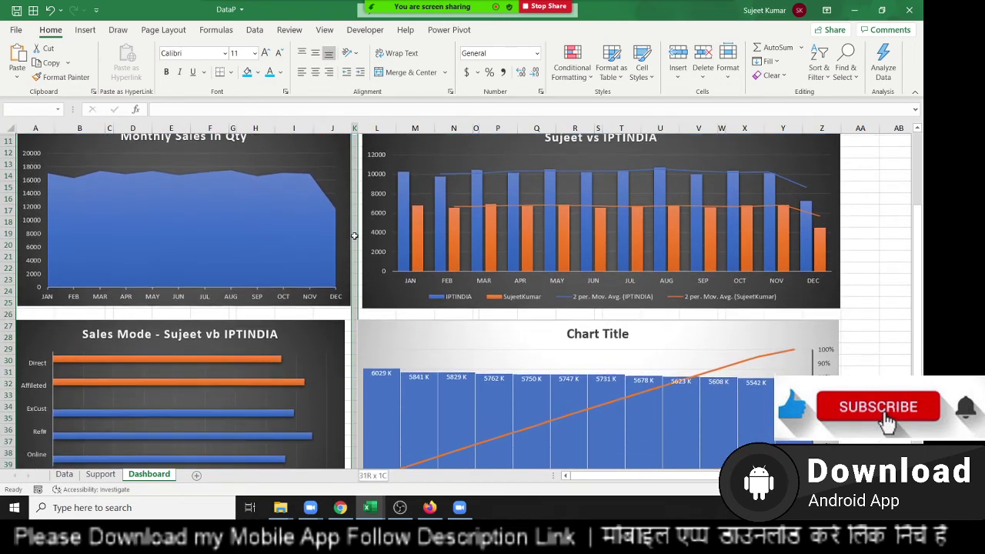
pyautogui.hotkey('shift', 'Down')
pyautogui.hotkey('shift', 'Down')
pyautogui.hotkey('shift', 'Down')
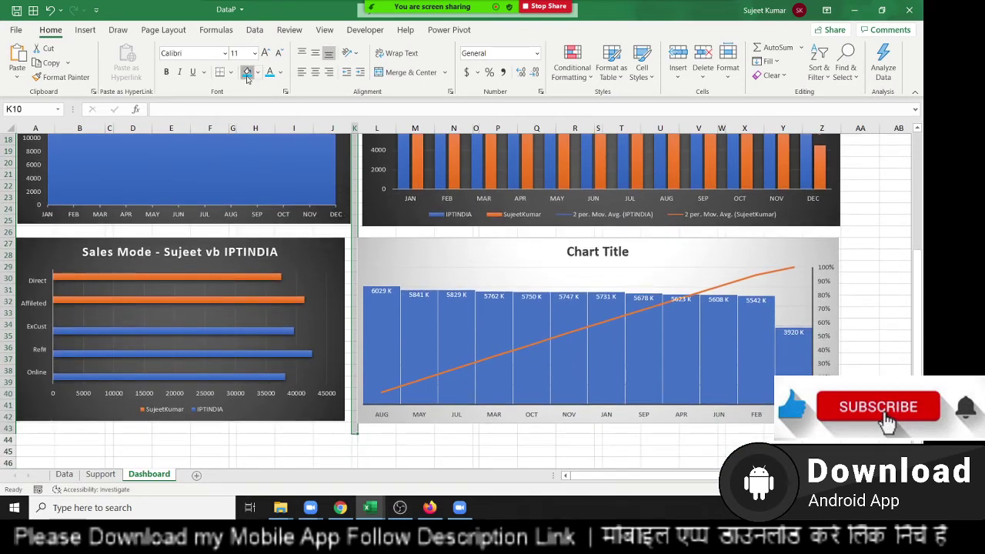
pyautogui.scroll(6, 107, 408)
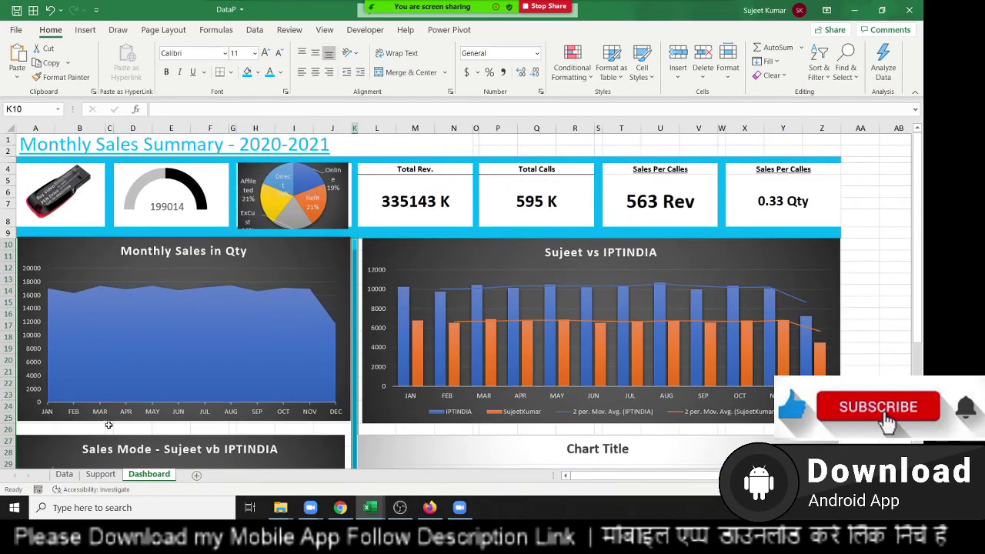
# Step: Fill A26:AA26 cyan, narrow row 26 to an 11-pixel band, and select A43:AA43
pyautogui.click(25, 432)
pyautogui.hotkey('shift', 'Right')
pyautogui.hotkey('shift', 'Right')
pyautogui.hotkey('shift', 'Right')
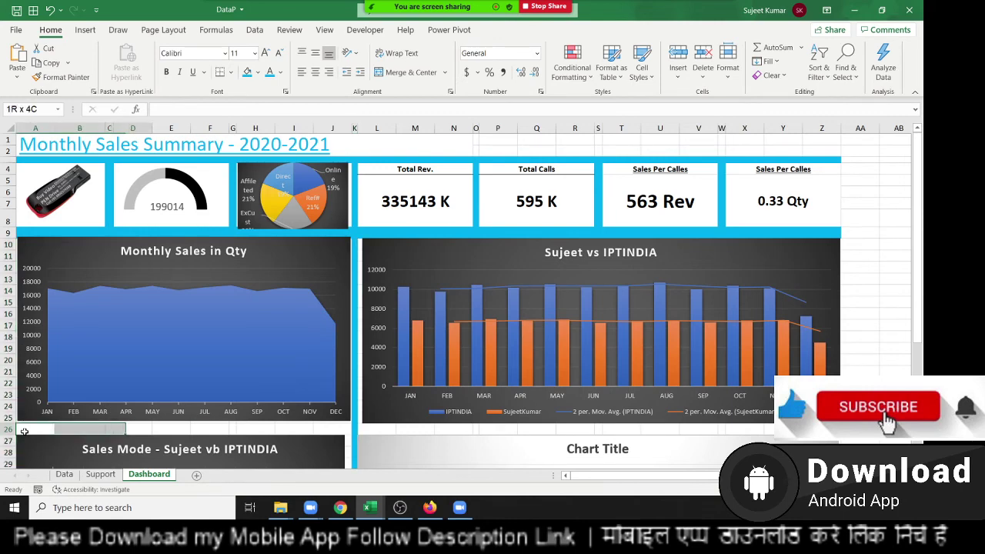
pyautogui.hotkey('shift', 'Right')
pyautogui.hotkey('shift', 'Right')
pyautogui.hotkey('shift', 'Right')
pyautogui.hotkey('shift', 'Right')
pyautogui.hotkey('shift', 'Right')
pyautogui.hotkey('shift', 'Right')
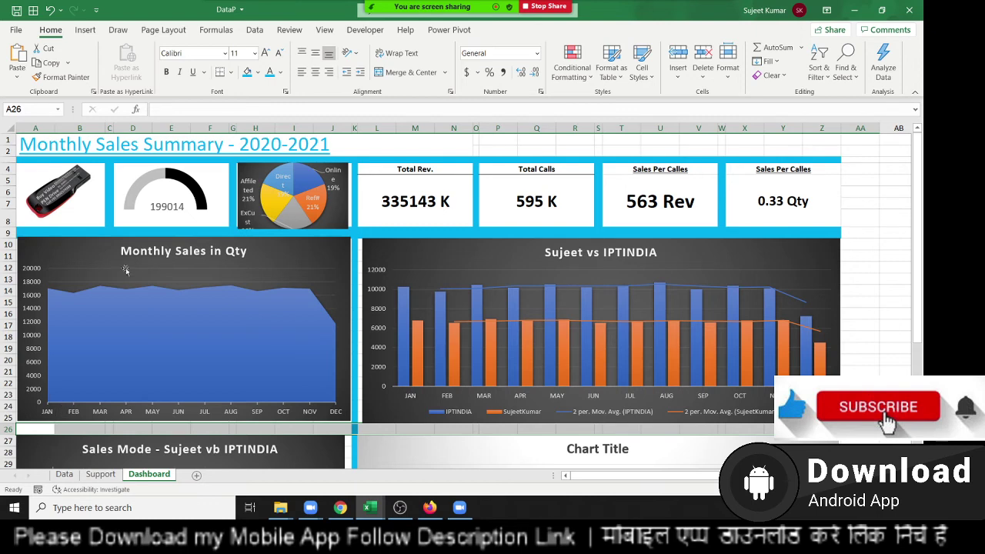
pyautogui.click(248, 71)
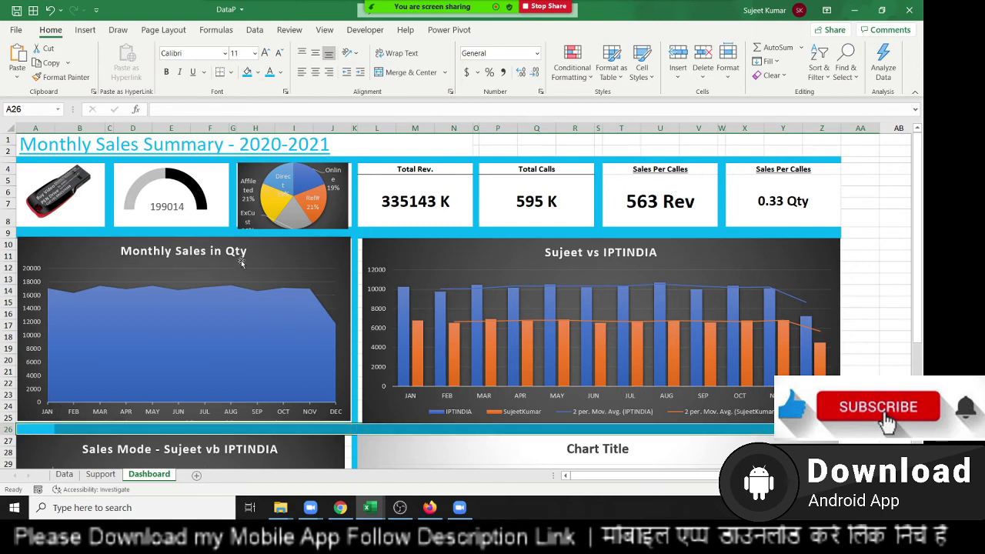
pyautogui.scroll(-3, 241, 262)
pyautogui.click(354, 359)
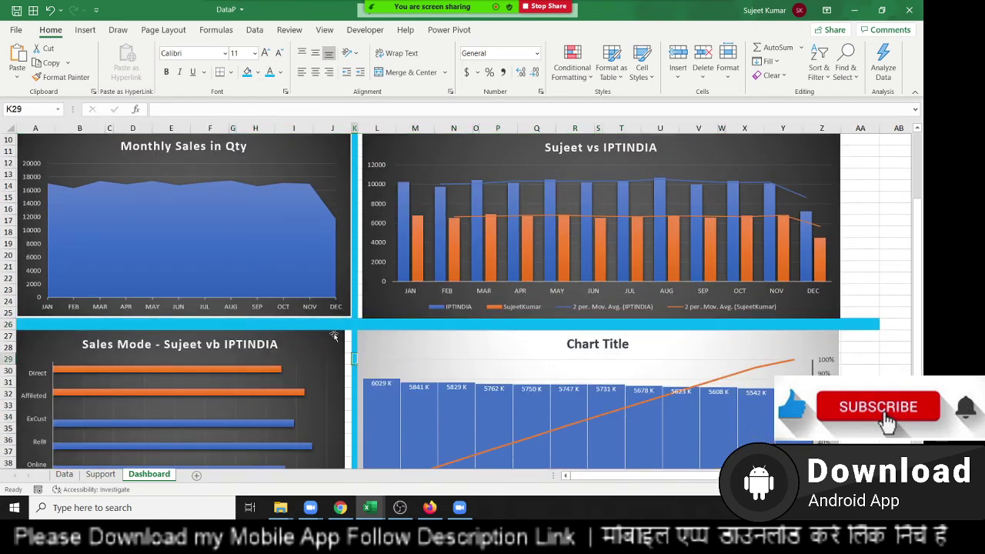
pyautogui.moveTo(9, 332); pyautogui.dragTo(11, 326)
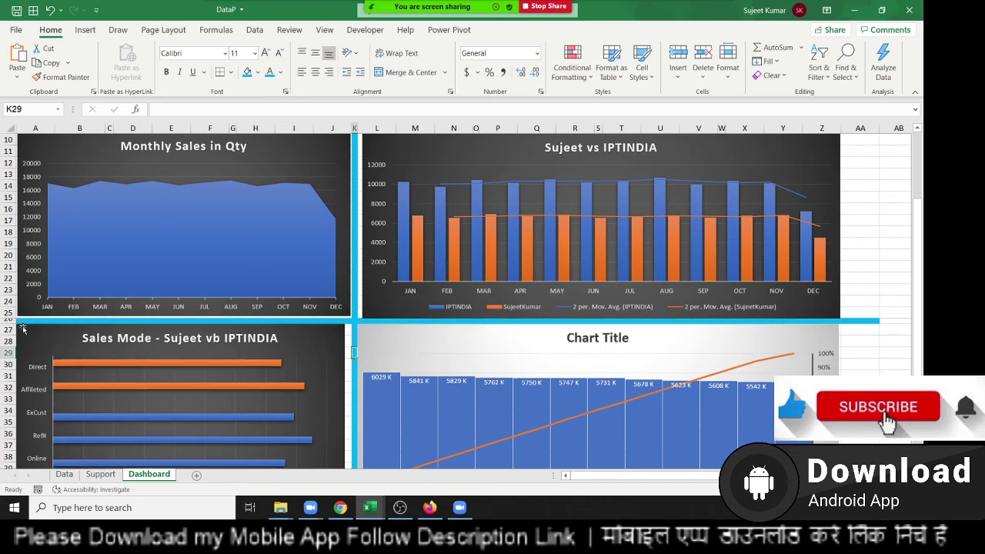
pyautogui.scroll(-3, 45, 335)
pyautogui.moveTo(38, 374); pyautogui.dragTo(867, 376)
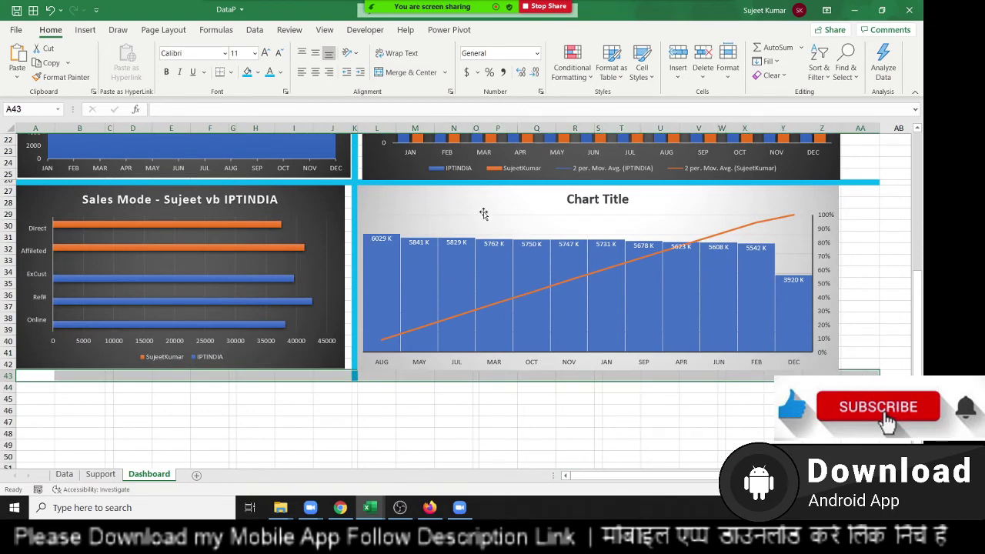
# Step: Fill row 43 light blue and make the band shorter
pyautogui.click(246, 71)
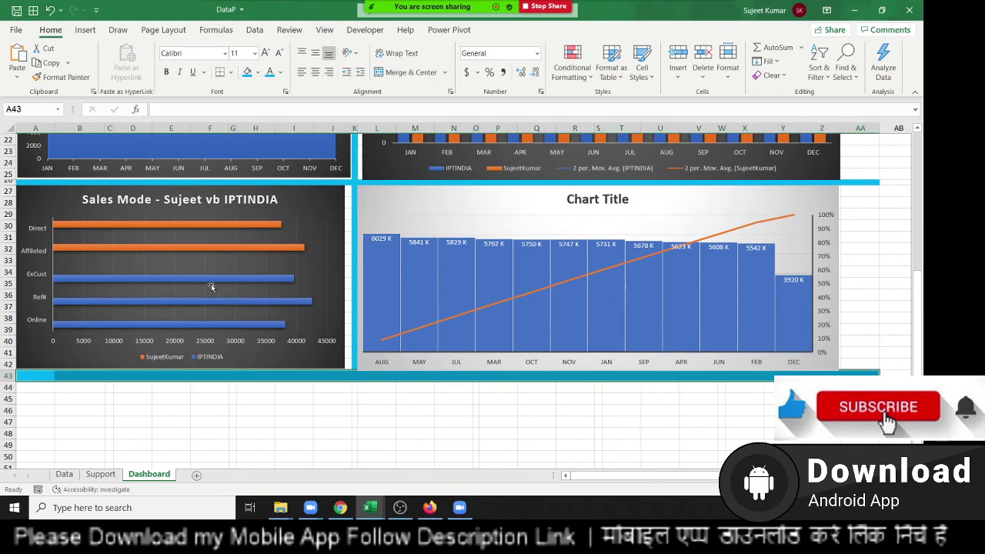
pyautogui.click(133, 409)
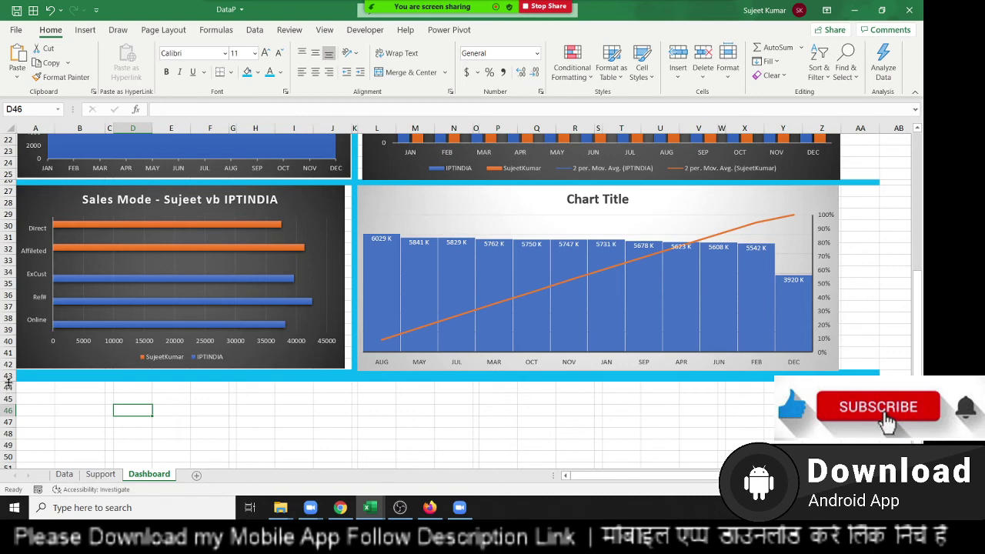
pyautogui.moveTo(6, 382); pyautogui.dragTo(7, 377)
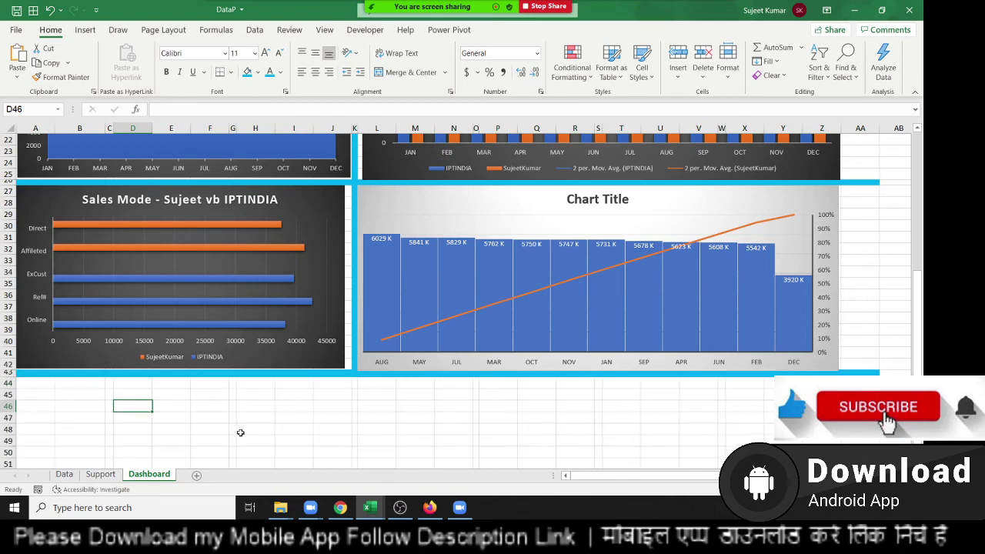
# Step: Resize the Sales Mode, Monthly Sales in Qty and Sujeet vs IPTINDIA charts to meet the blue bands
pyautogui.scroll(1, 240, 433)
pyautogui.click(349, 311)
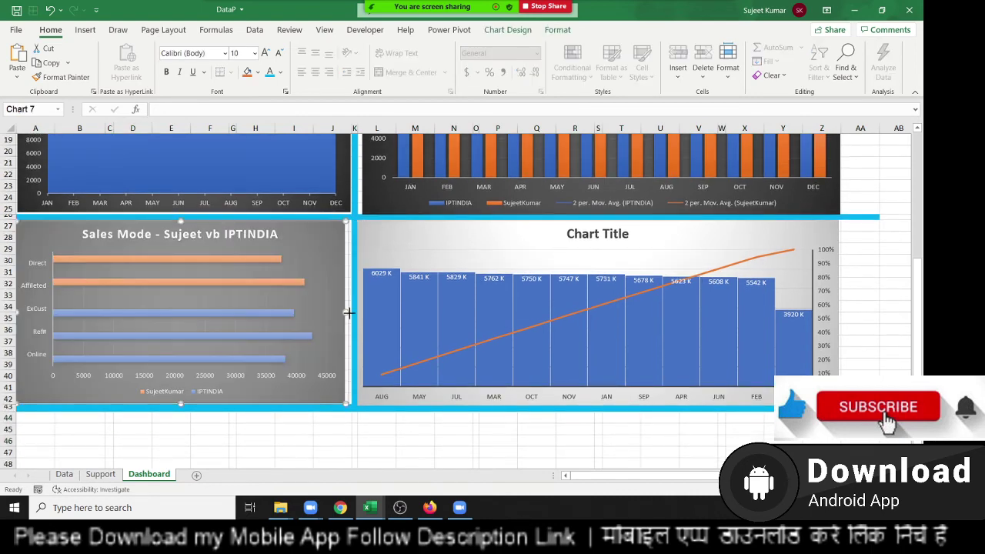
pyautogui.moveTo(349, 311); pyautogui.dragTo(353, 313)
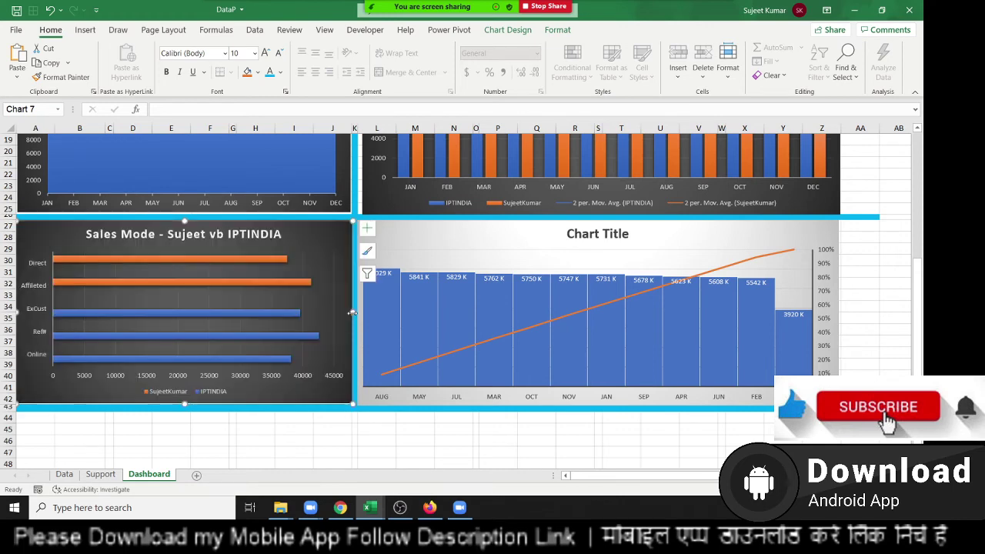
pyautogui.click(369, 434)
pyautogui.scroll(3, 369, 433)
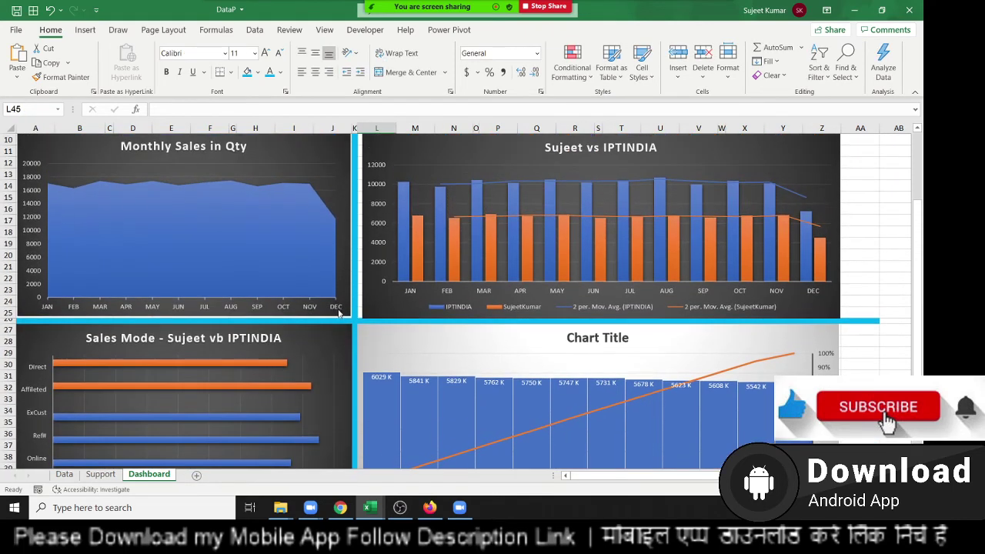
pyautogui.click(334, 240)
pyautogui.click(343, 193)
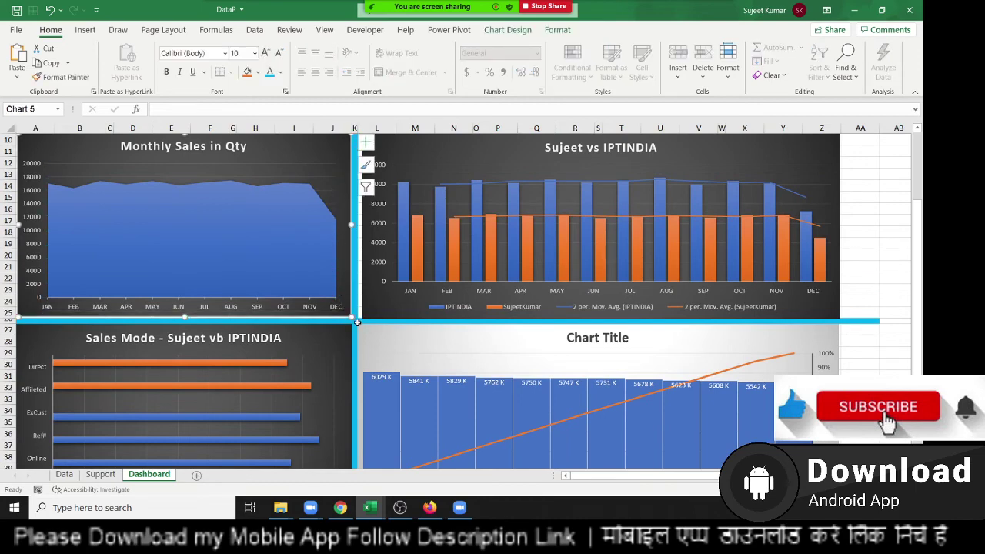
pyautogui.moveTo(351, 317); pyautogui.dragTo(354, 320)
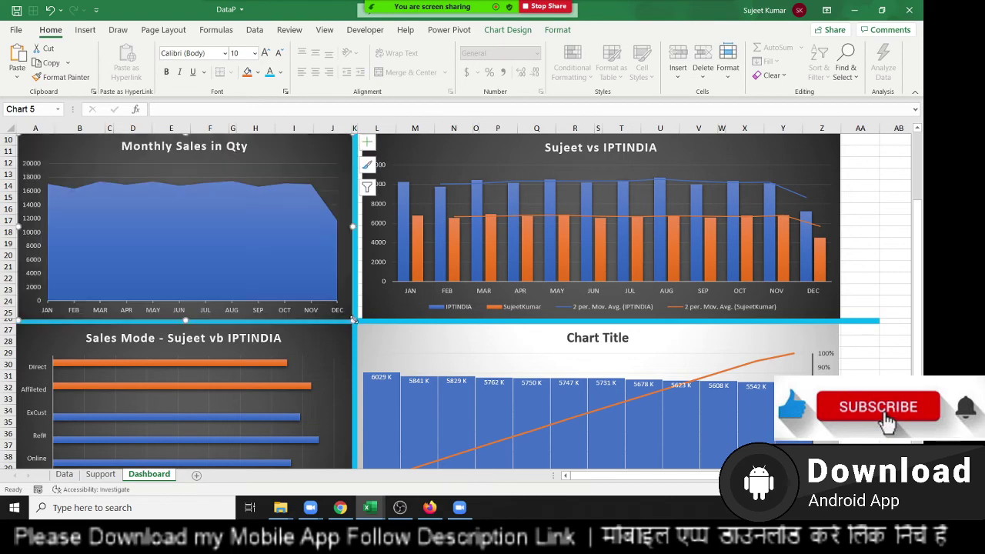
pyautogui.click(360, 318)
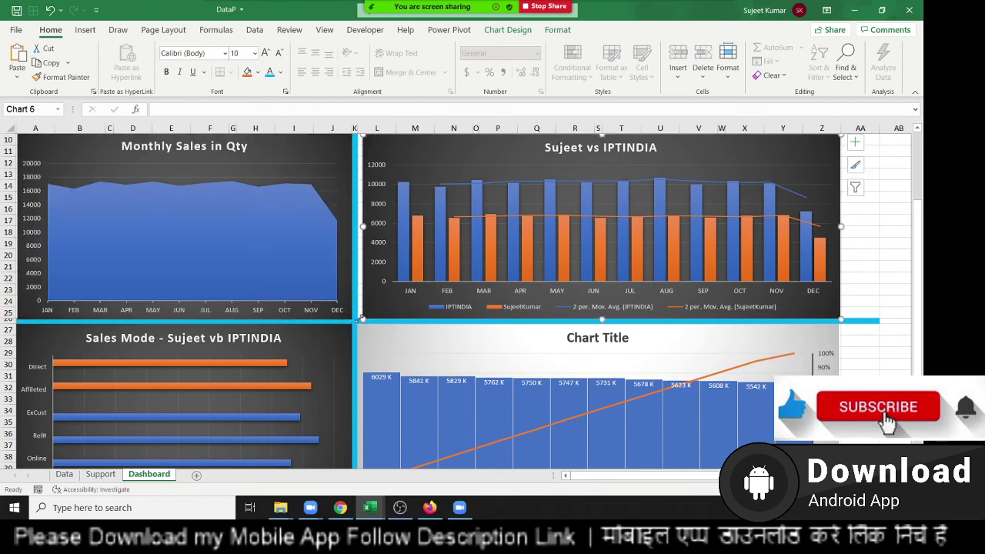
pyautogui.moveTo(364, 233); pyautogui.dragTo(358, 227)
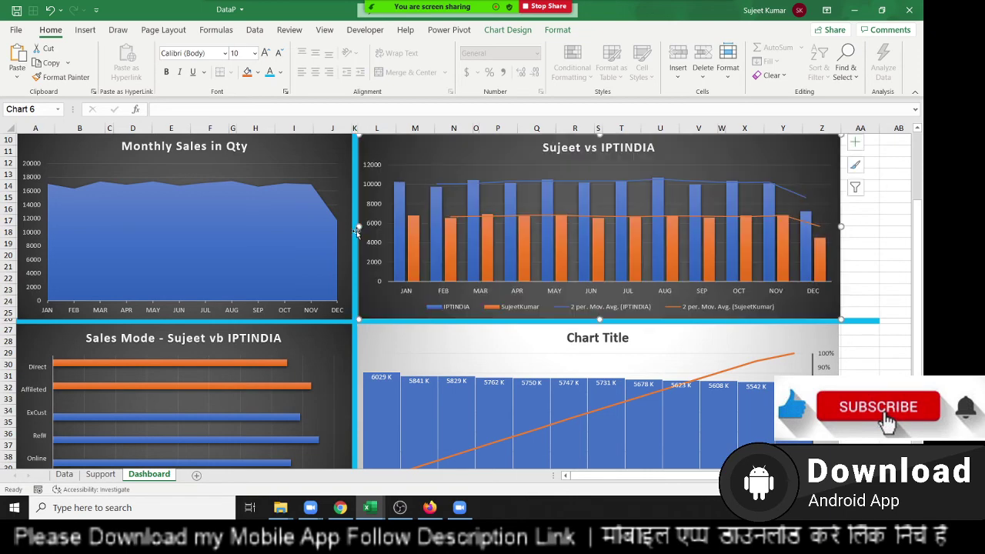
pyautogui.click(892, 280)
# Step: Narrow column AA and hide every column from AB to the end of the sheet
pyautogui.scroll(3, 888, 332)
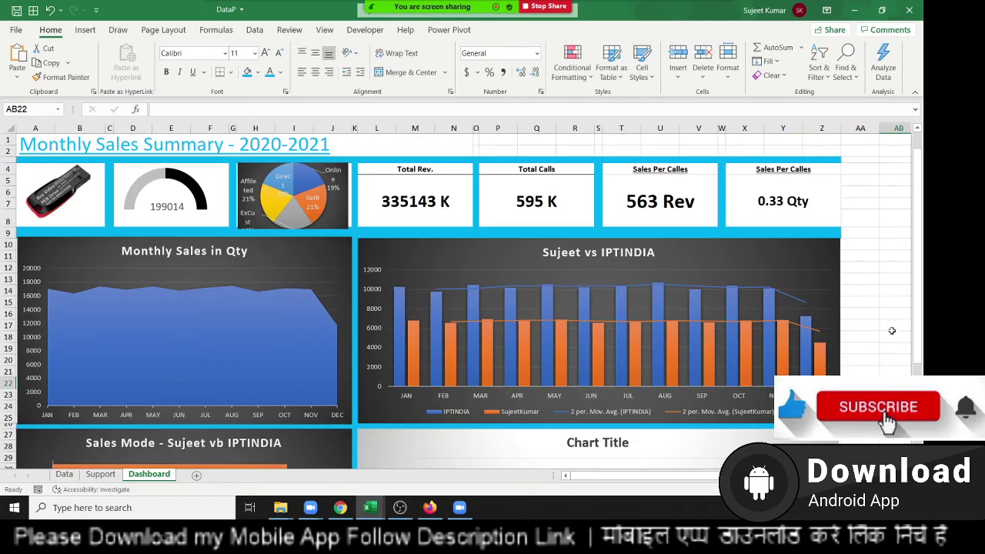
pyautogui.moveTo(864, 162); pyautogui.dragTo(712, 462)
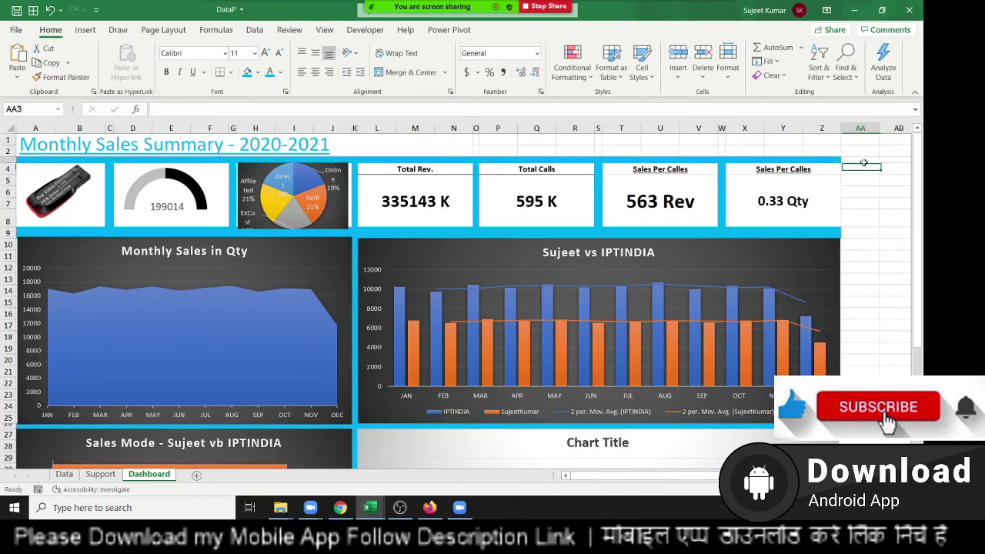
pyautogui.scroll(-2, 462, 300)
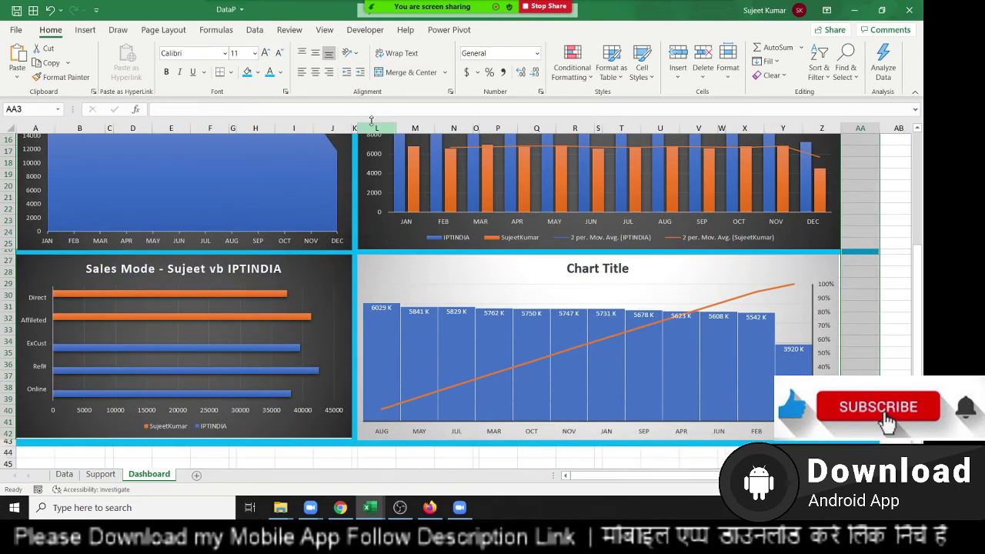
pyautogui.scroll(5, 923, 187)
pyautogui.click(894, 180)
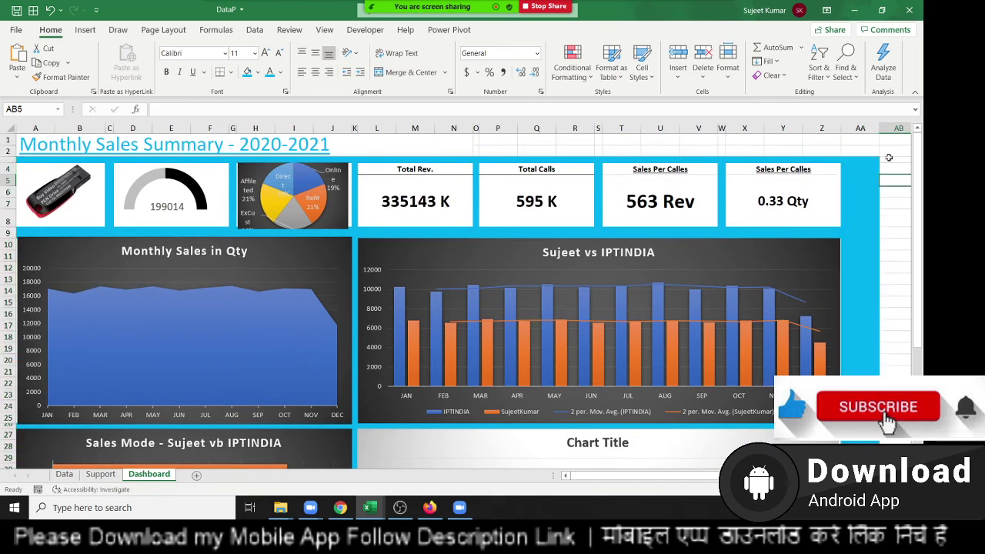
pyautogui.moveTo(880, 131); pyautogui.dragTo(849, 132)
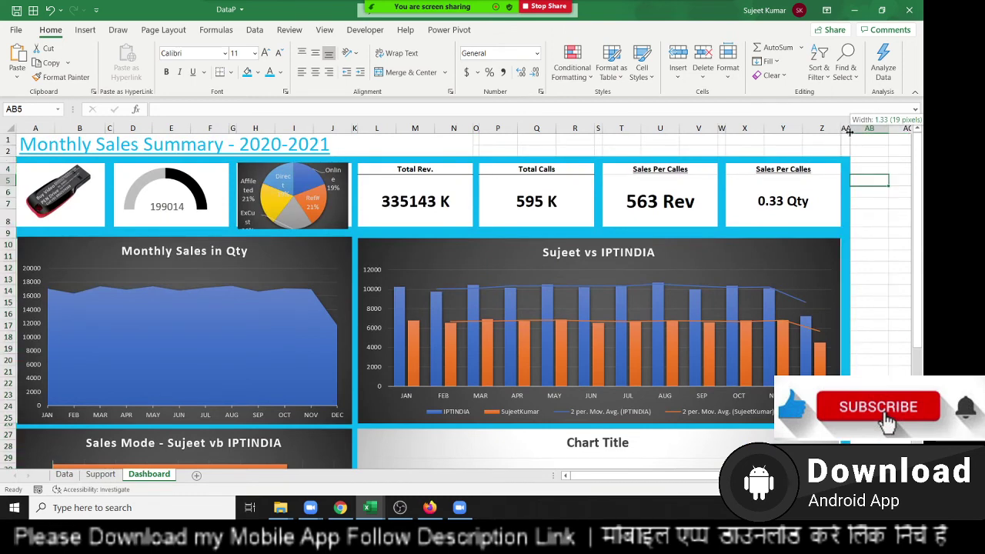
pyautogui.click(868, 130)
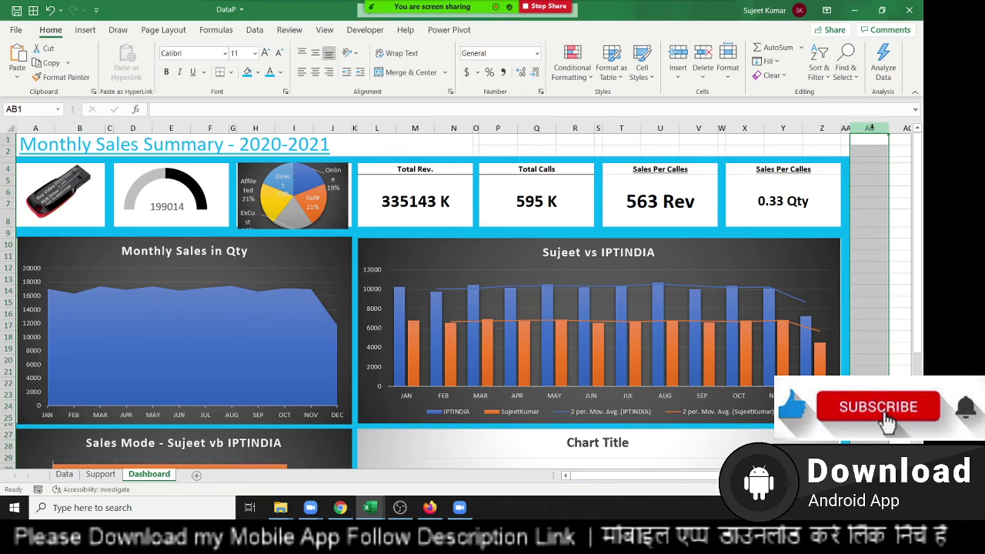
pyautogui.hotkey('ctrl', 'shift', 'Right')
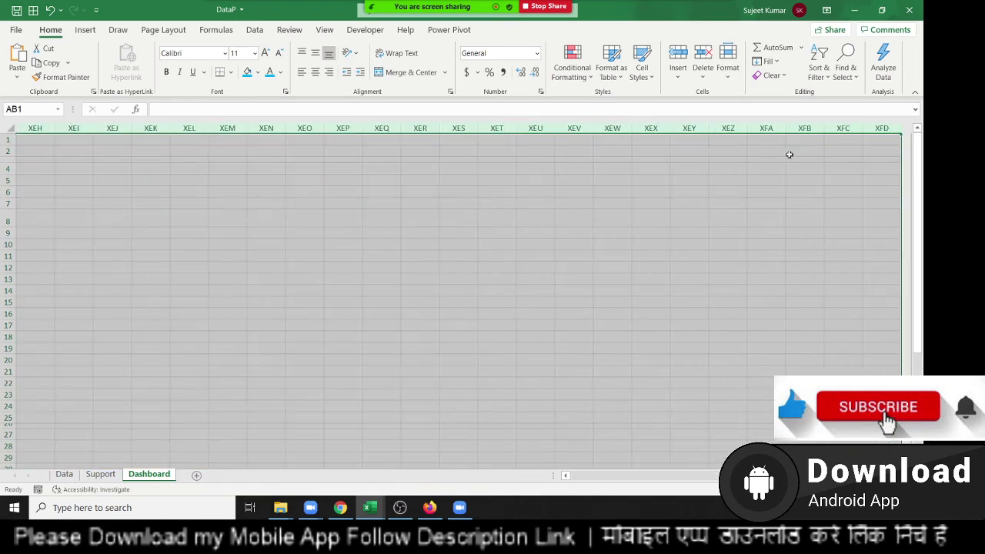
pyautogui.rightClick(735, 129)
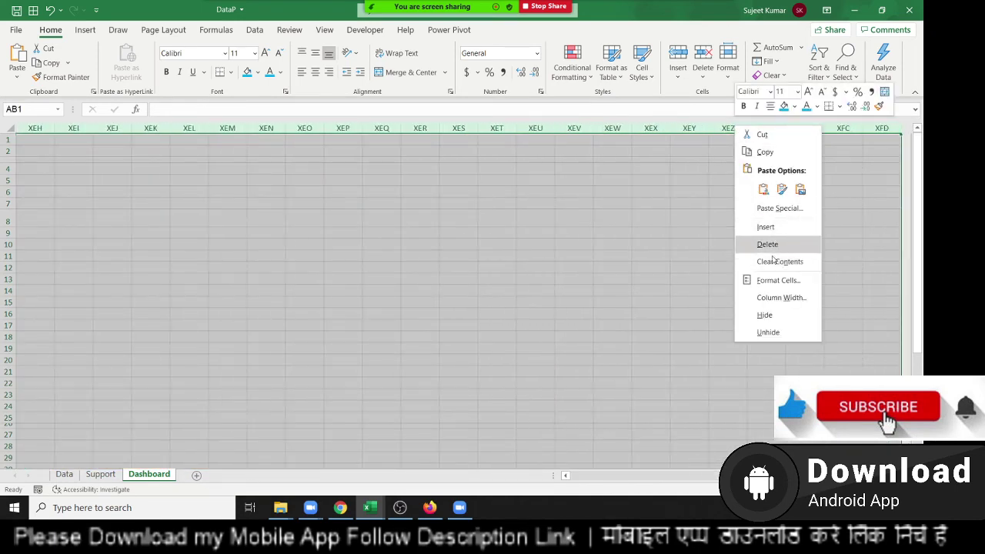
pyautogui.click(760, 317)
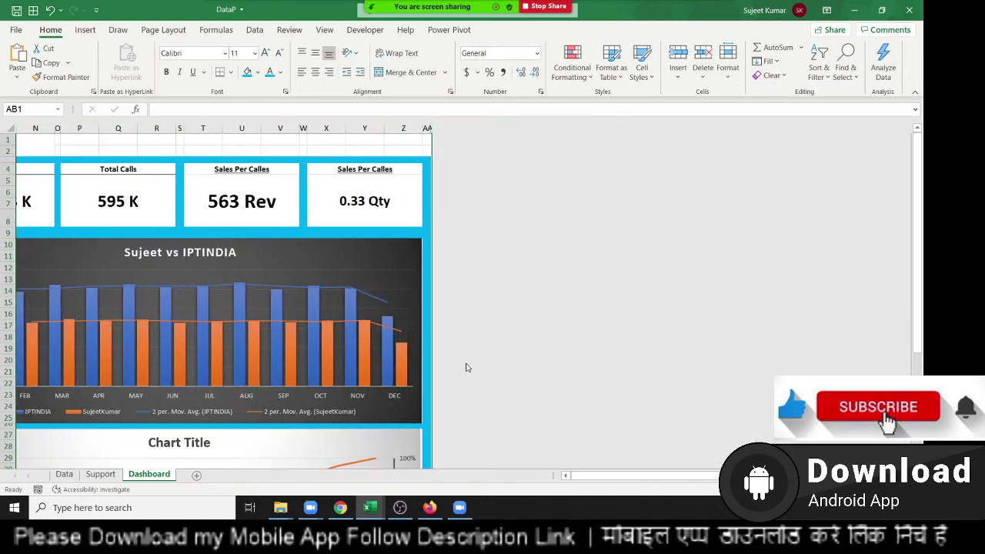
# Step: Hide all rows from row 44 to the bottom of the sheet
pyautogui.scroll(-3, 307, 393)
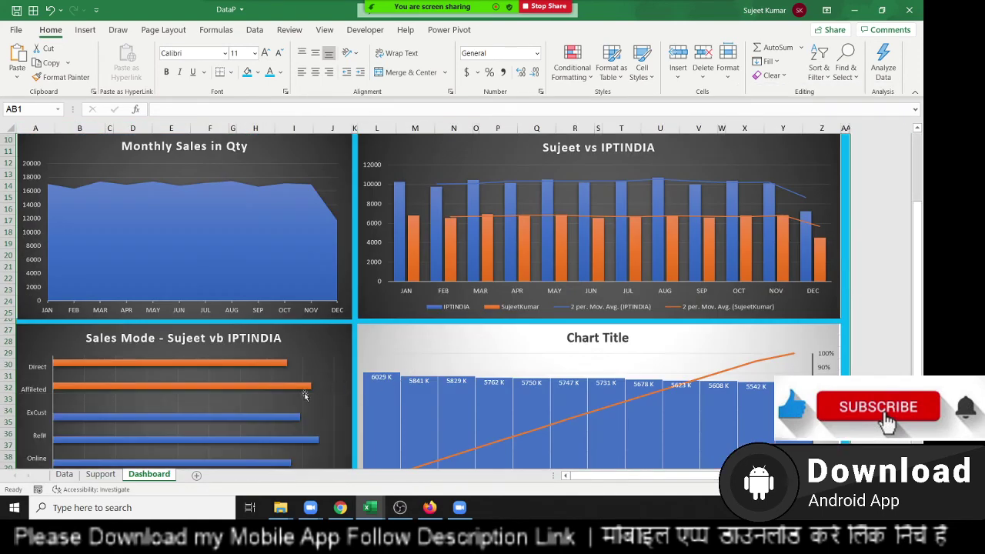
pyautogui.scroll(-4, 150, 394)
pyautogui.click(8, 382)
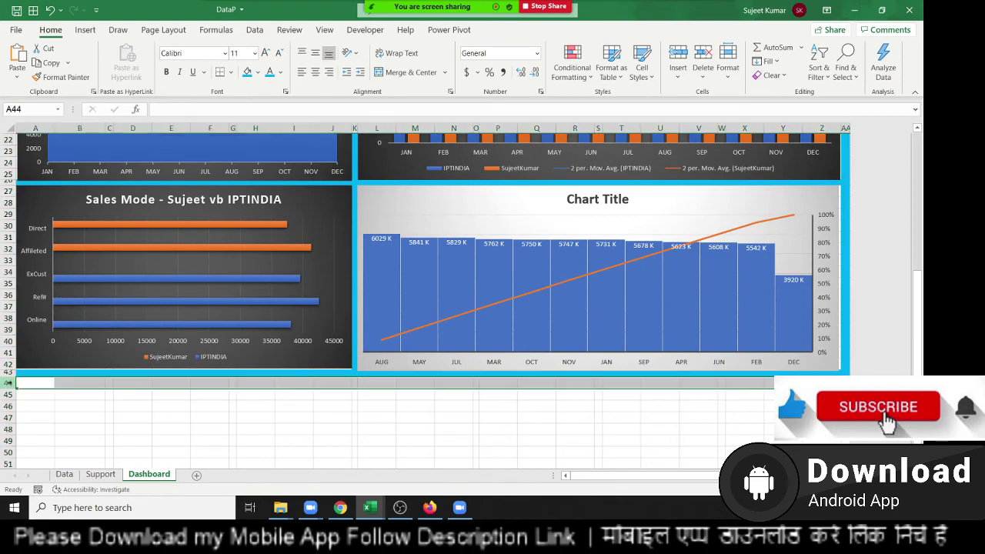
pyautogui.hotkey('ctrl', 'shift', 'Down')
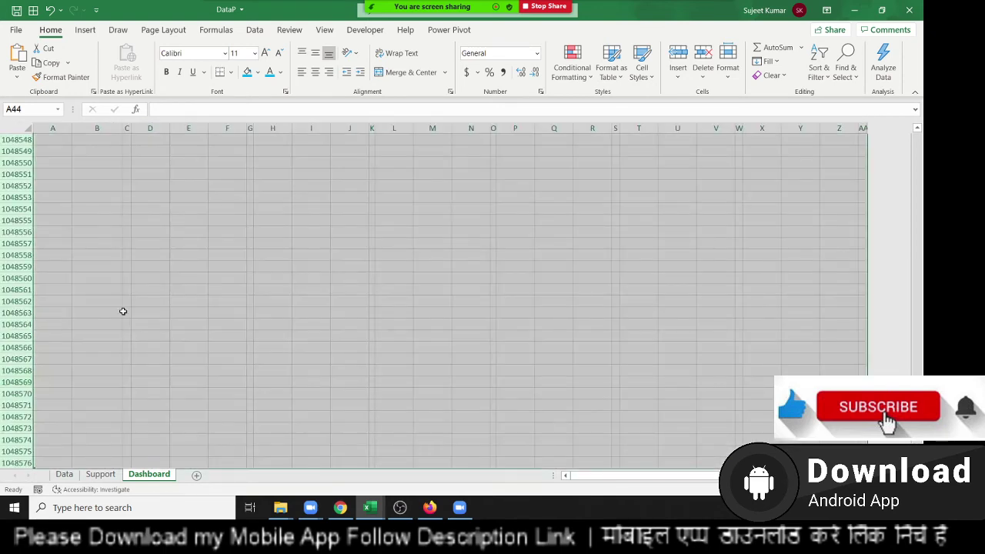
pyautogui.rightClick(123, 311)
pyautogui.click(176, 283)
pyautogui.scroll(10, 176, 308)
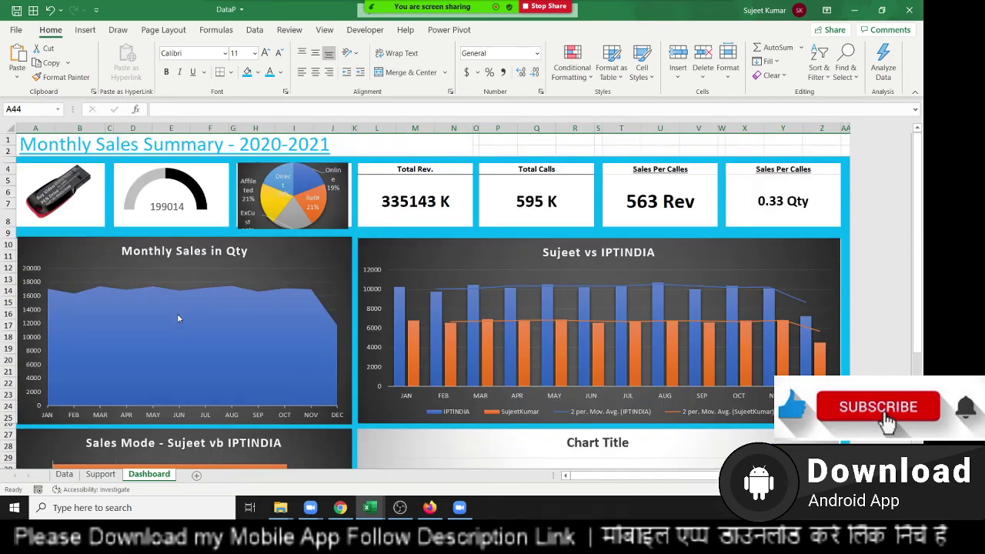
pyautogui.scroll(-5, 196, 318)
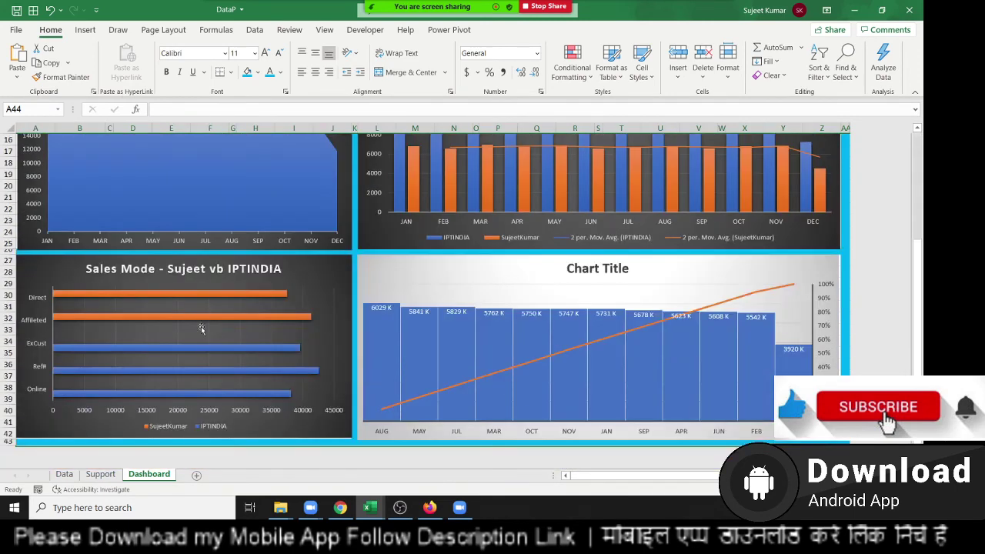
# Step: Nudge the Chart Title Pareto chart slightly right into alignment
pyautogui.click(830, 269)
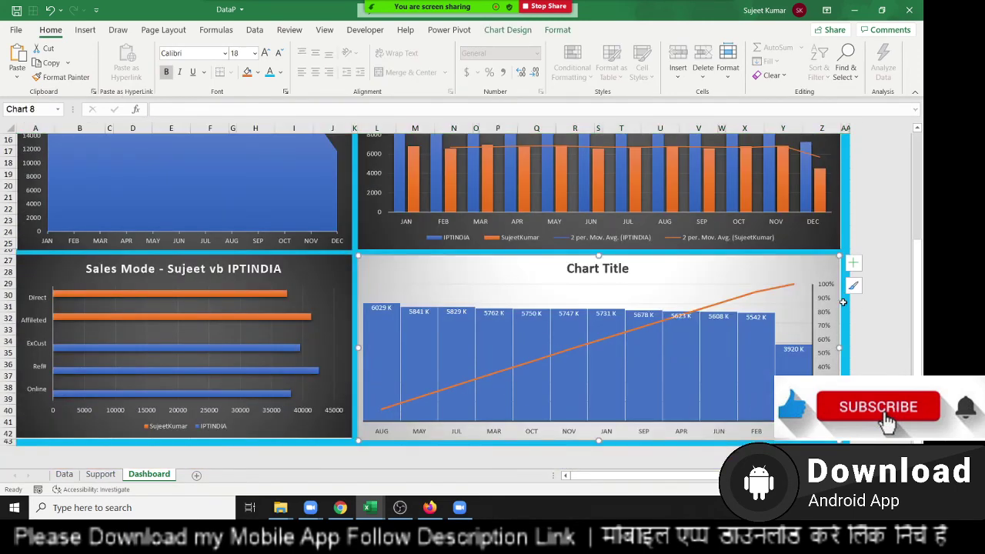
pyautogui.click(845, 351)
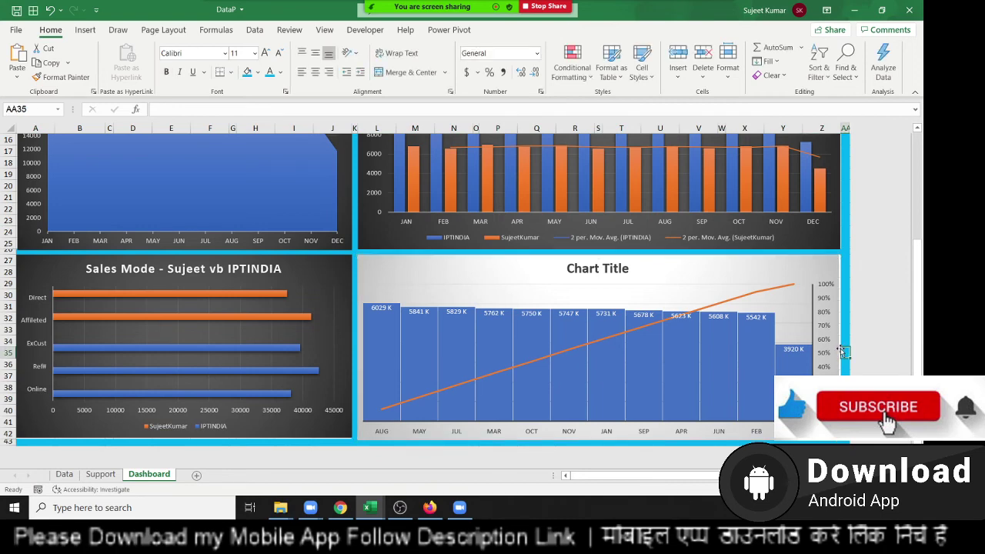
pyautogui.click(837, 349)
pyautogui.moveTo(838, 348); pyautogui.dragTo(843, 348)
# Step: Turn off the row and column headings under Page Layout
pyautogui.scroll(5, 731, 324)
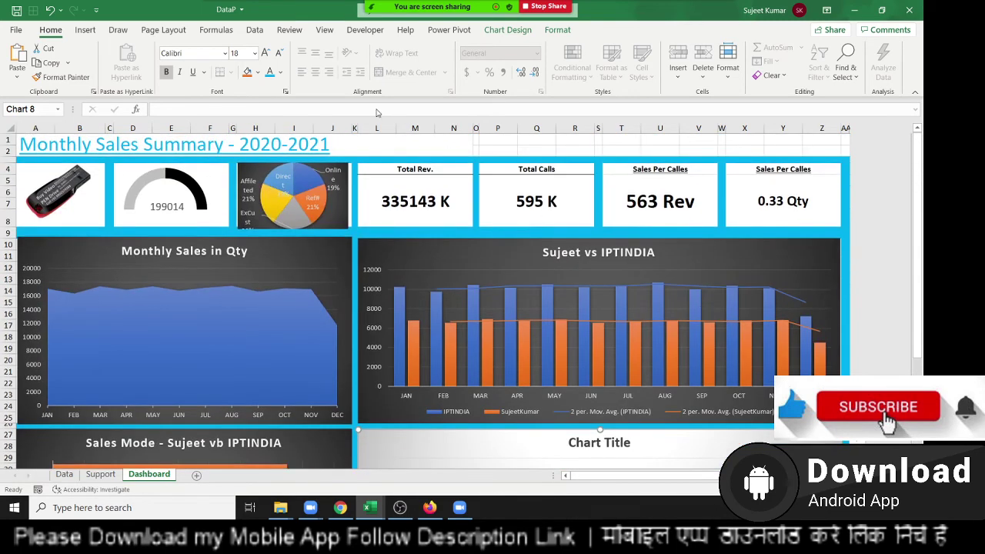
pyautogui.click(175, 34)
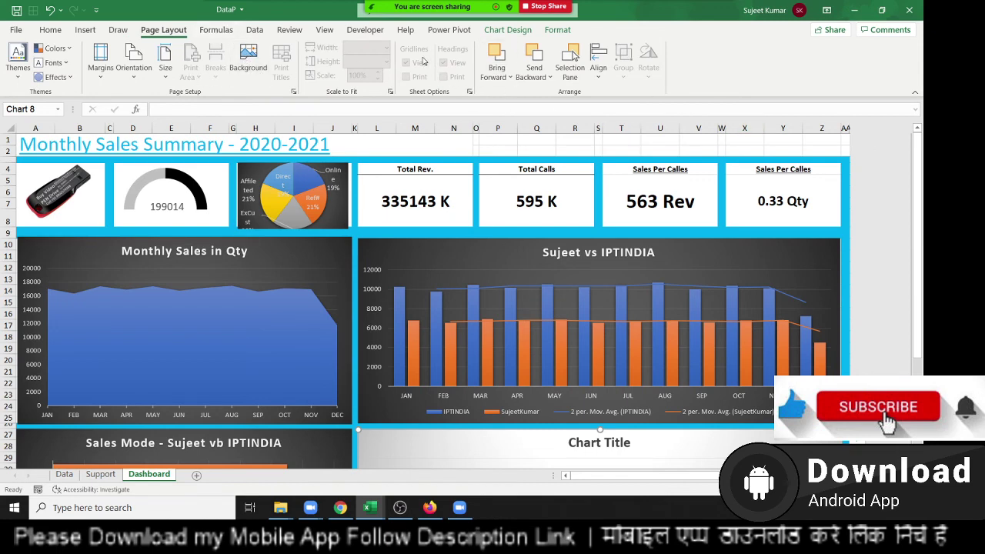
pyautogui.click(524, 134)
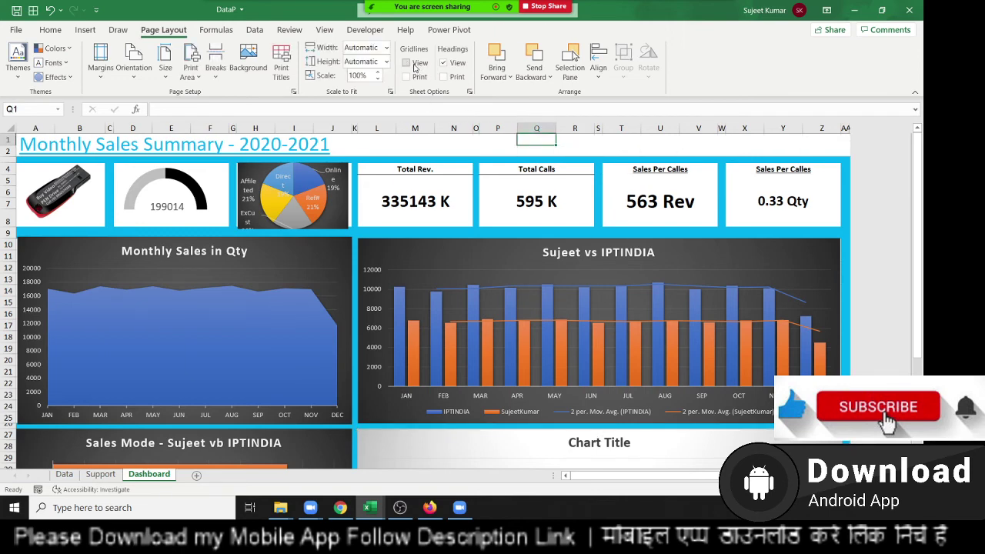
pyautogui.click(454, 68)
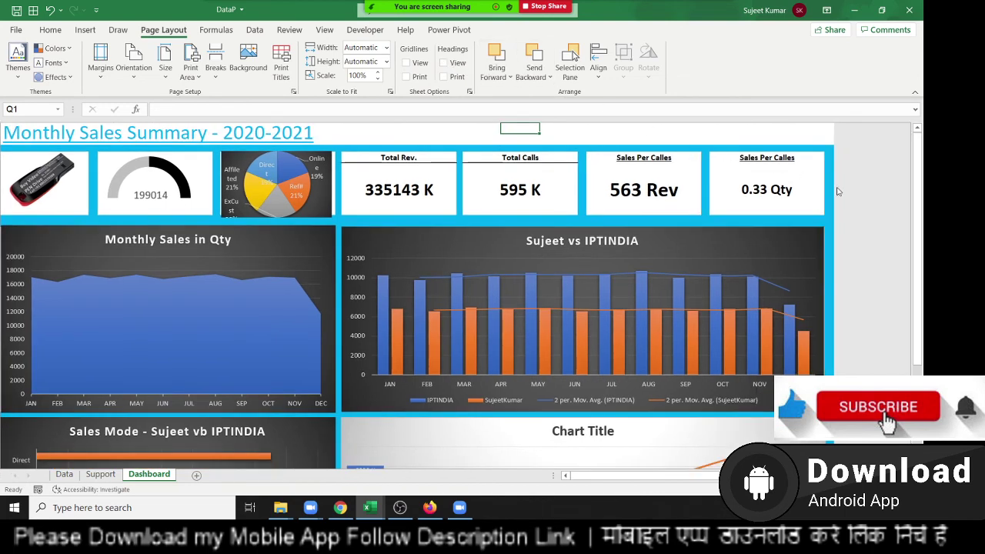
# Step: Resize and widen the Sales Mode chart to line up with the Pareto chart
pyautogui.scroll(-2, 841, 352)
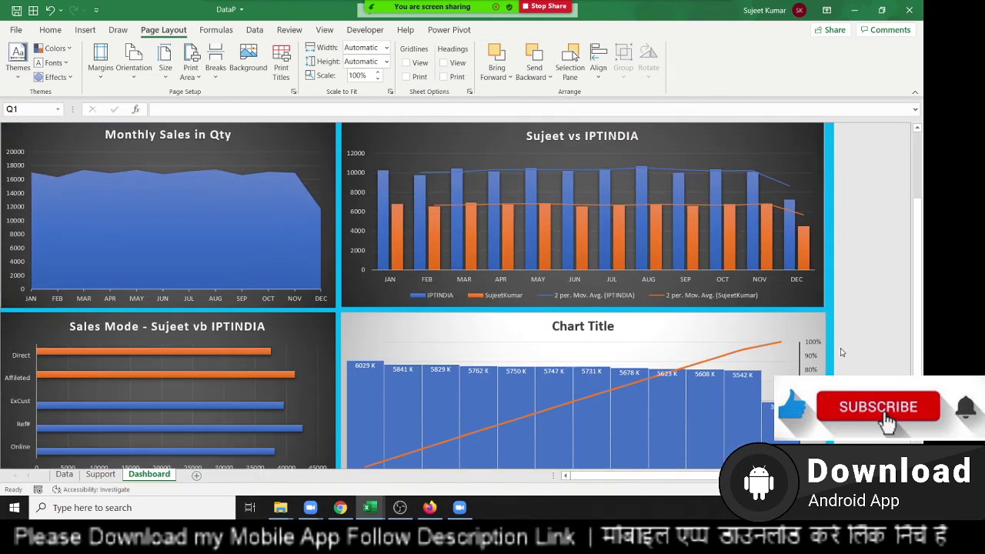
pyautogui.scroll(-1, 841, 351)
pyautogui.scroll(1, 842, 352)
pyautogui.scroll(2, 843, 352)
pyautogui.scroll(-3, 352, 460)
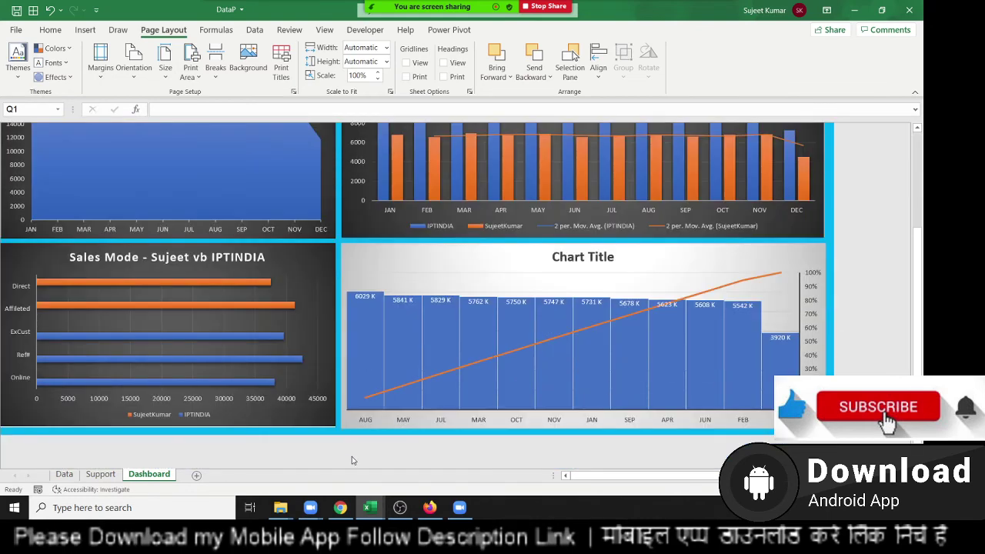
pyautogui.click(331, 425)
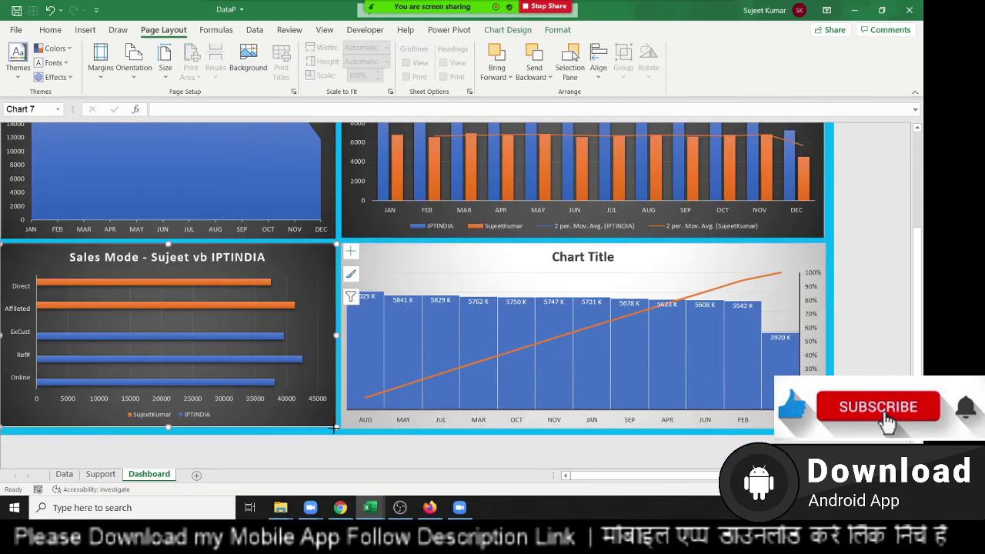
pyautogui.moveTo(334, 428); pyautogui.dragTo(334, 432)
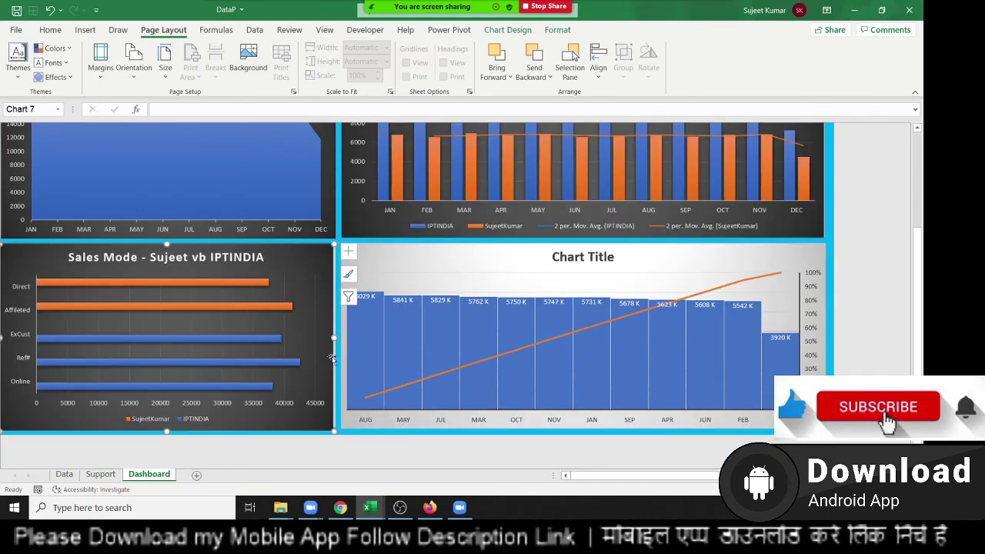
pyautogui.moveTo(335, 334); pyautogui.dragTo(340, 335)
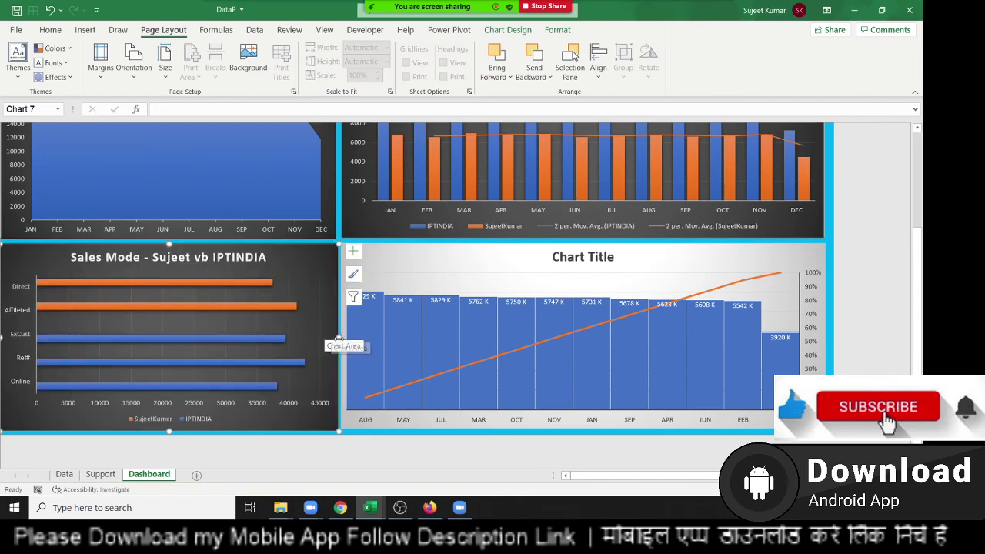
pyautogui.moveTo(337, 337); pyautogui.dragTo(335, 338)
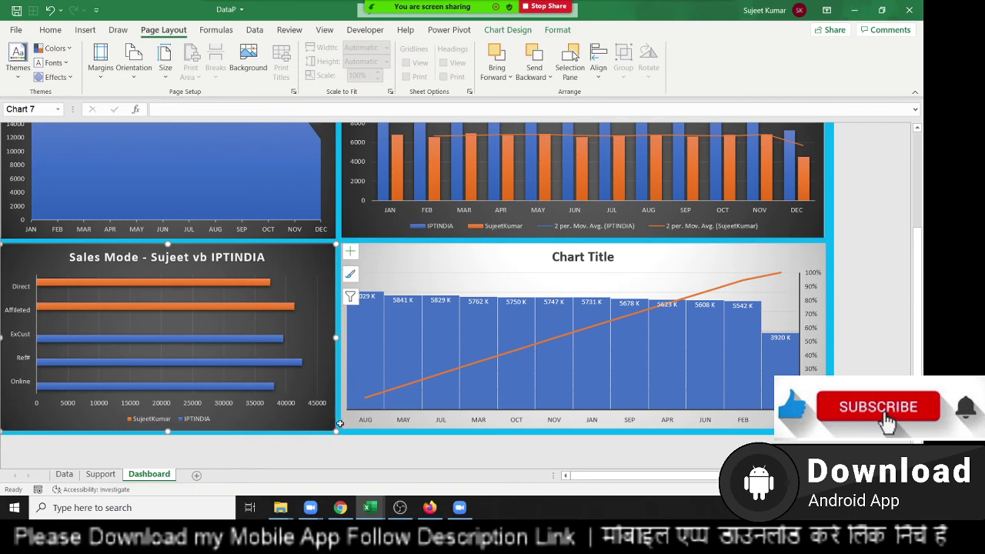
pyautogui.scroll(3, 775, 269)
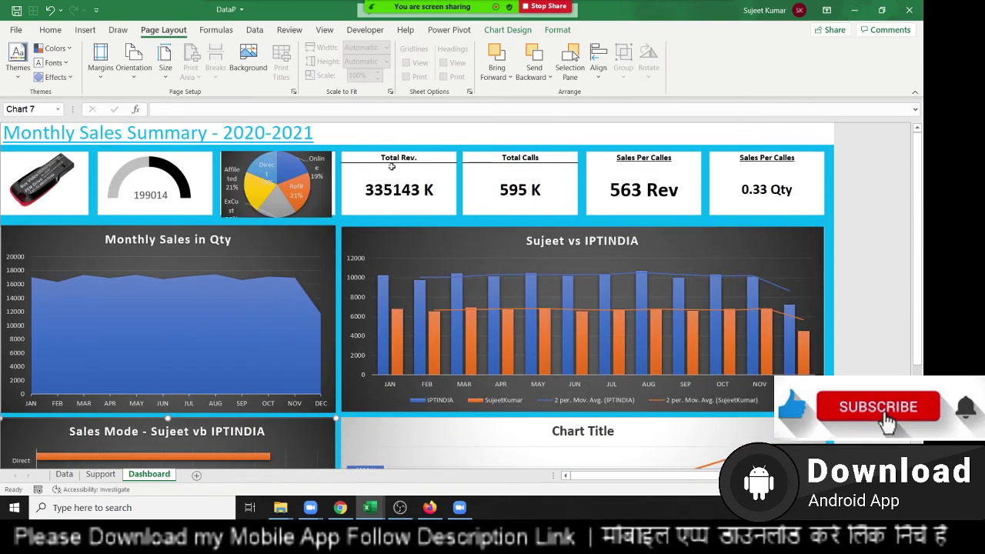
# Step: Label cell P1 'Select Month' and bring up the Data Validation options
pyautogui.click(382, 133)
pyautogui.click(471, 127)
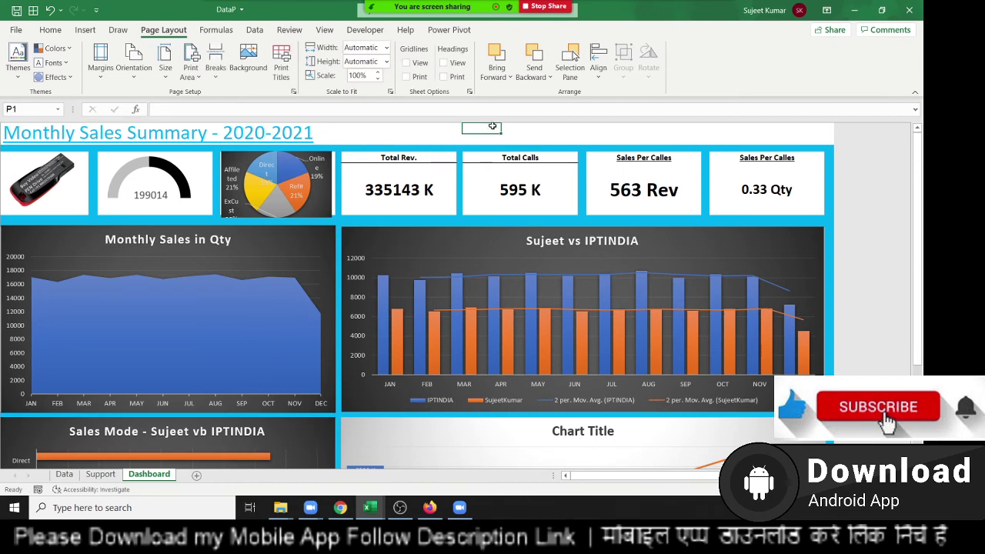
pyautogui.write('Selec')
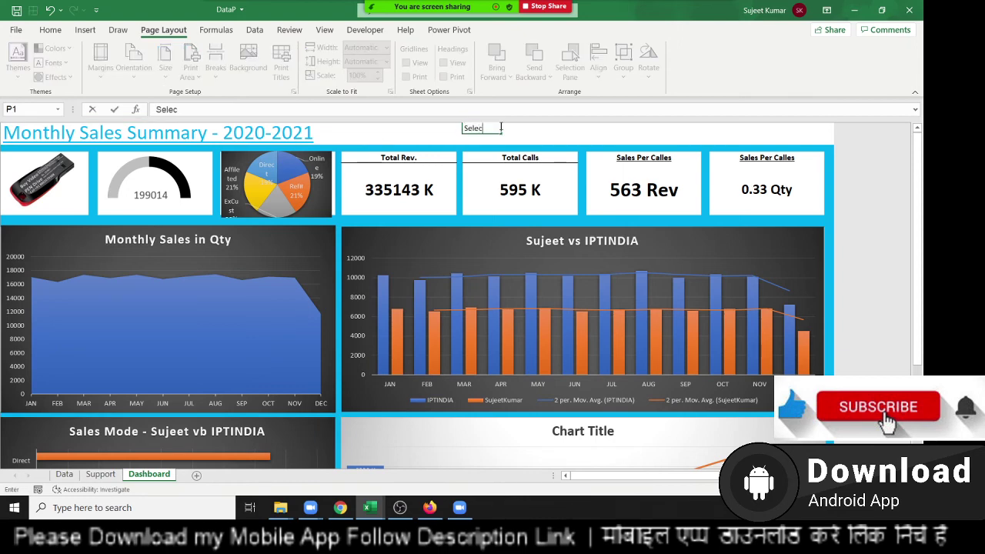
pyautogui.write('t Month')
pyautogui.press('Return')
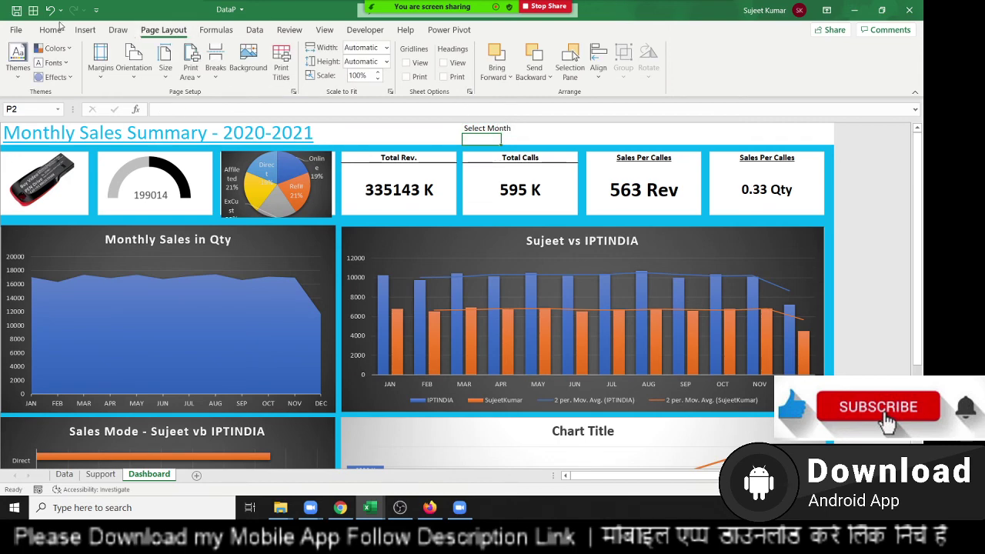
pyautogui.click(253, 29)
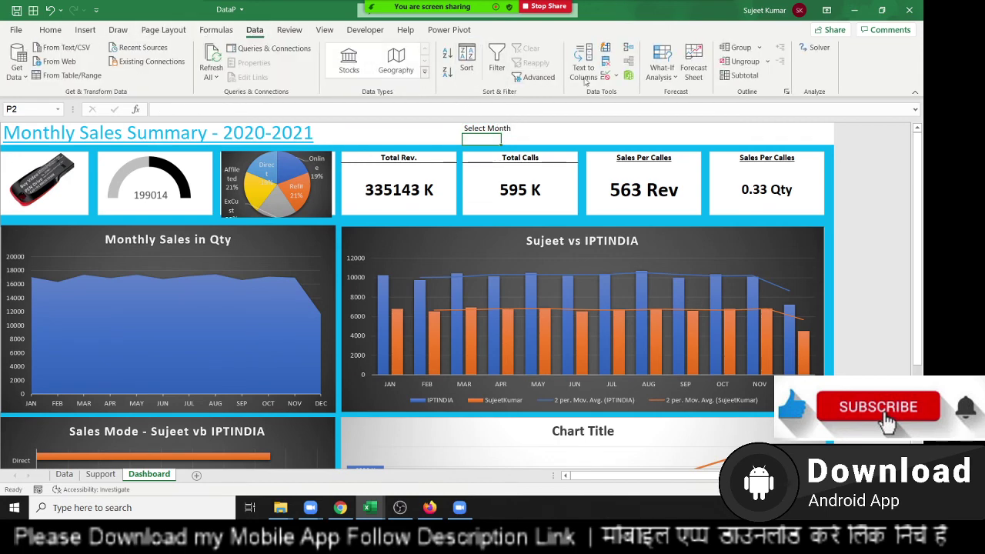
pyautogui.click(615, 78)
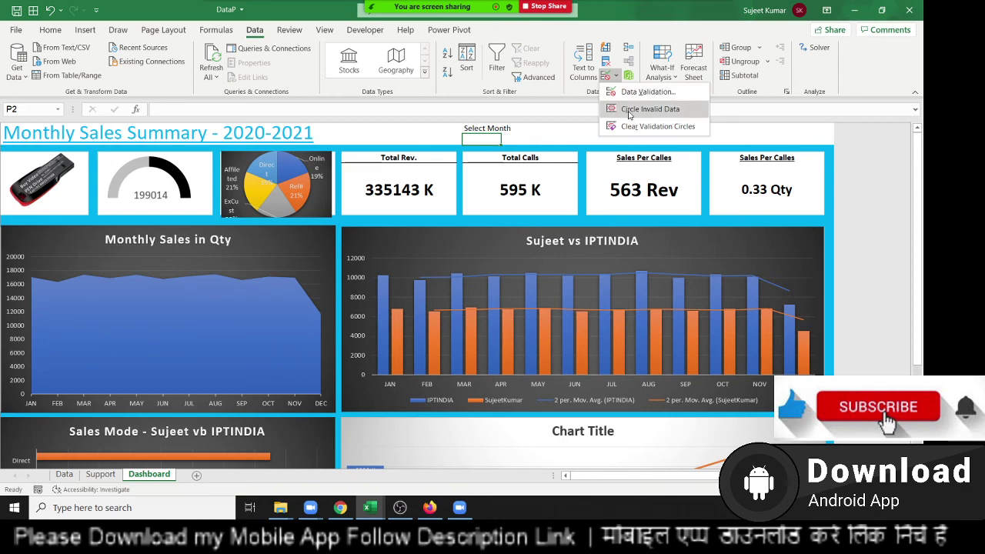
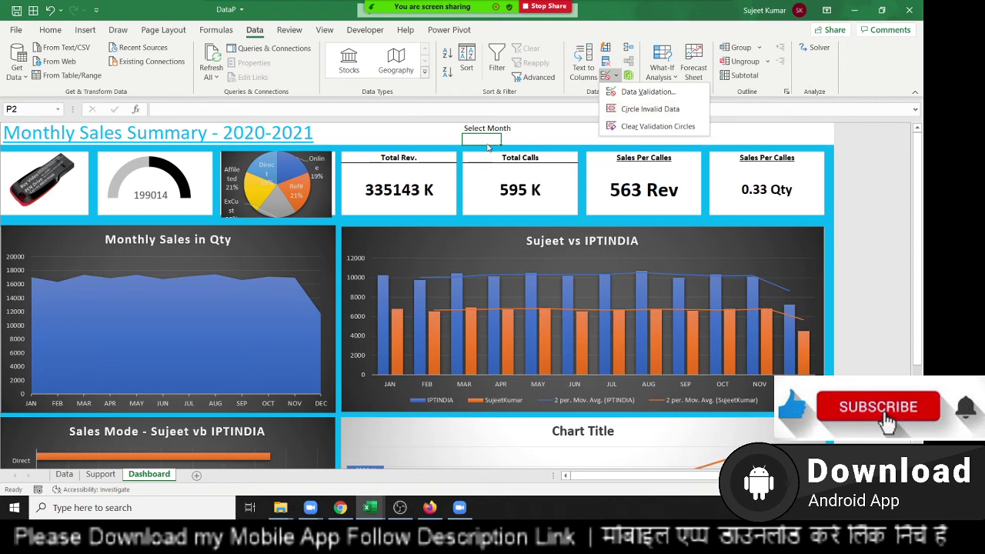
# Step: Draw a Combo Box form control from the Developer tab beside the Select Month label
pyautogui.click(365, 30)
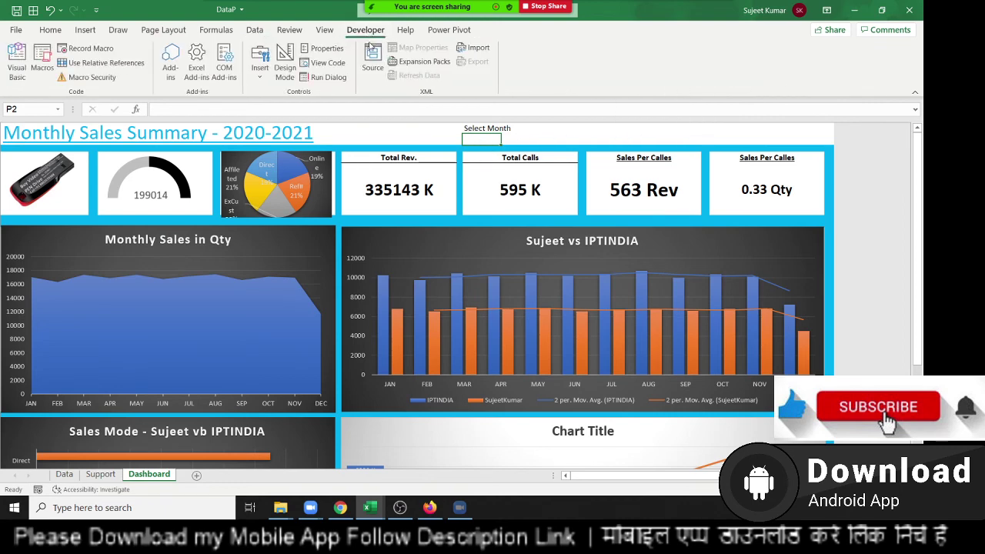
pyautogui.click(855, 10)
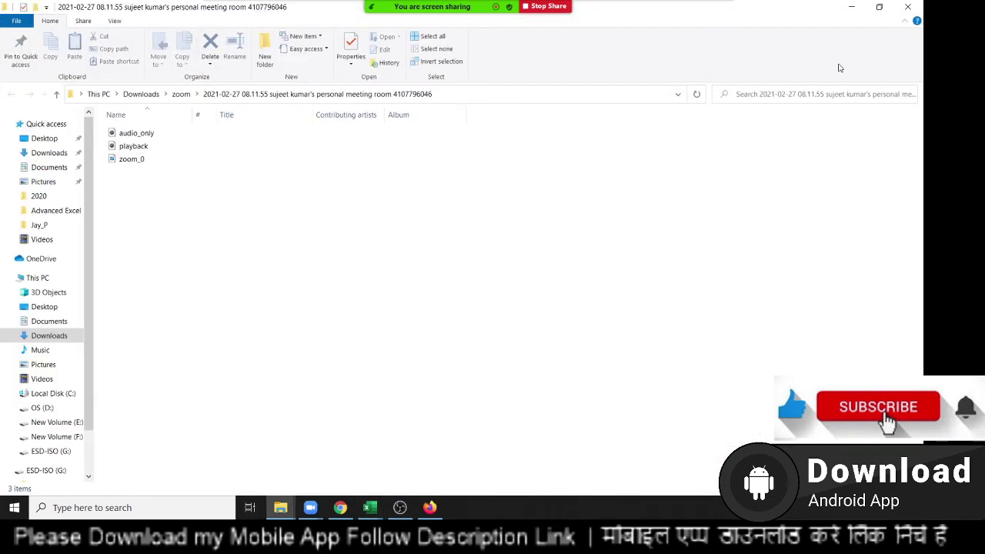
pyautogui.click(855, 8)
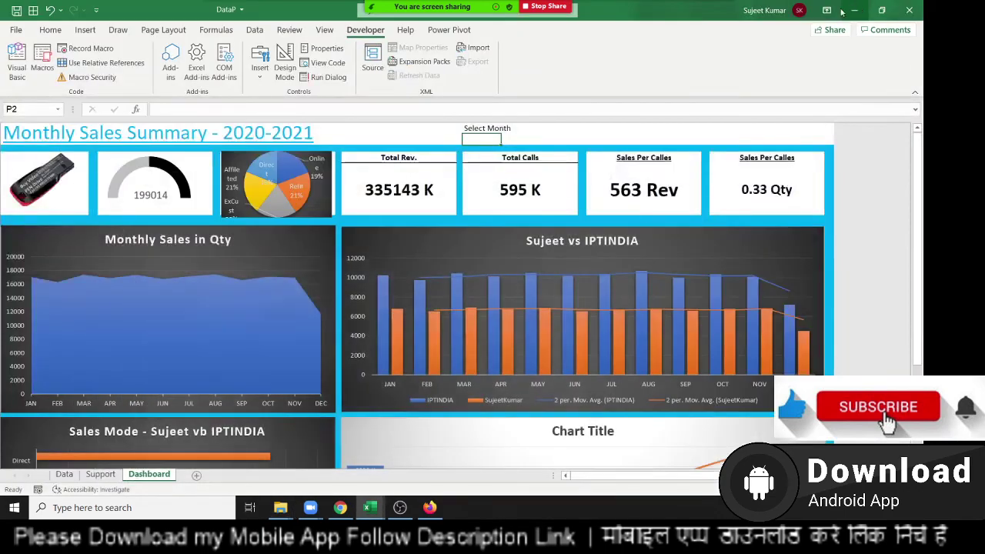
pyautogui.click(264, 81)
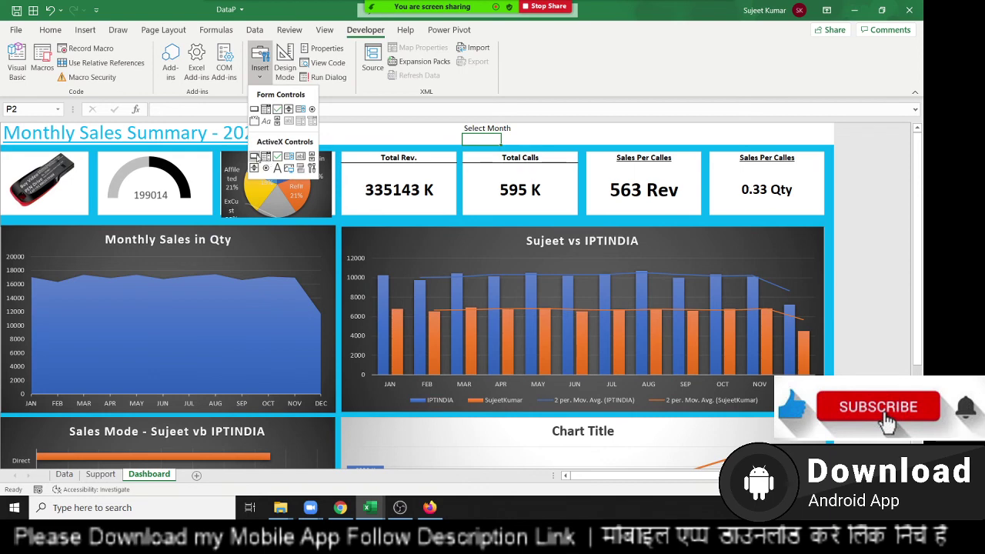
pyautogui.click(265, 110)
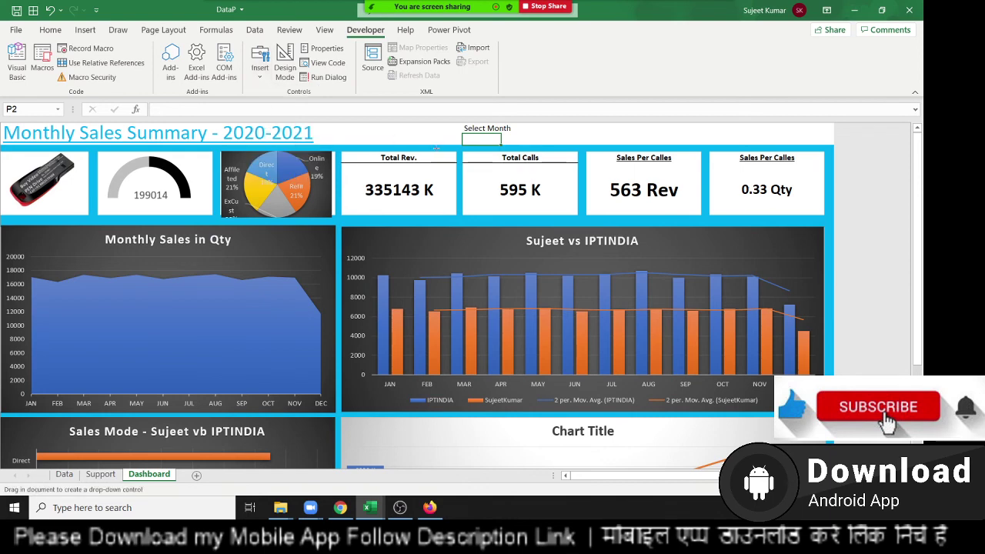
pyautogui.moveTo(469, 136); pyautogui.dragTo(557, 142)
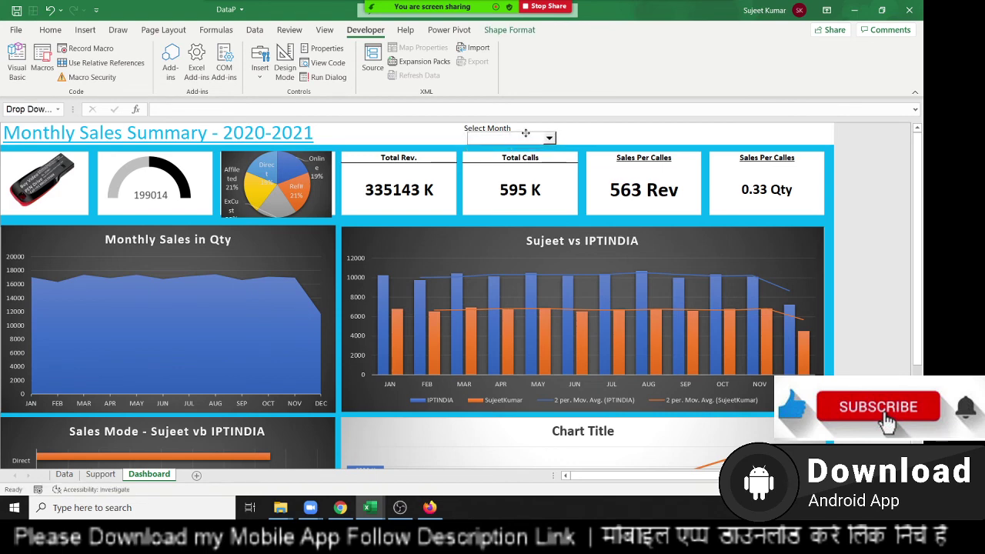
pyautogui.rightClick(525, 135)
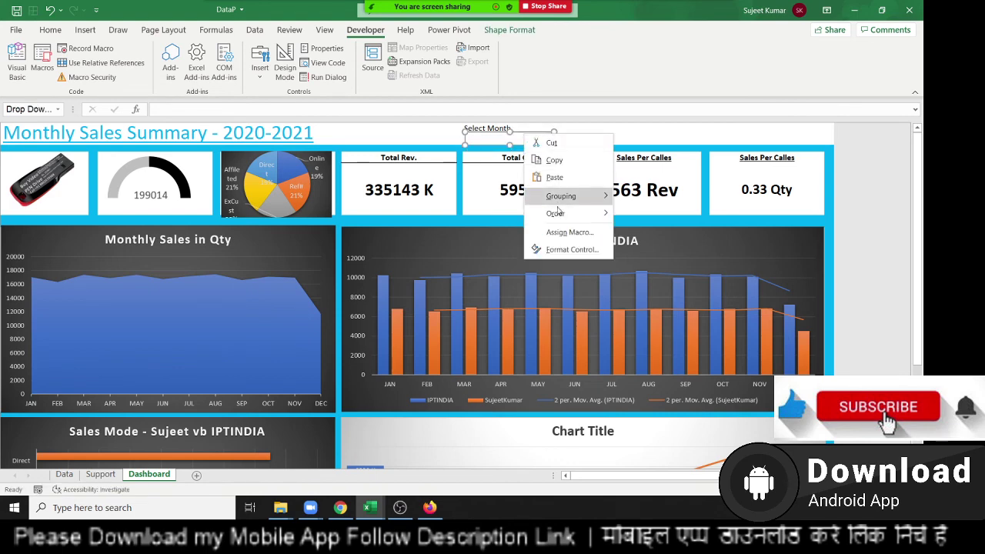
# Step: Turn on 3-D shading and set the drop-down's input range to Support!$K$2:$K$13
pyautogui.click(570, 249)
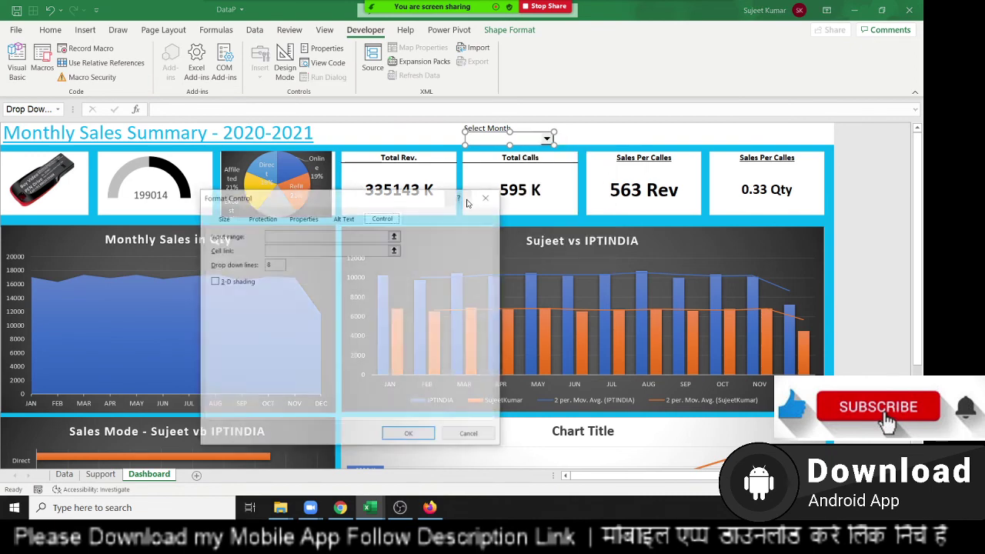
pyautogui.click(235, 282)
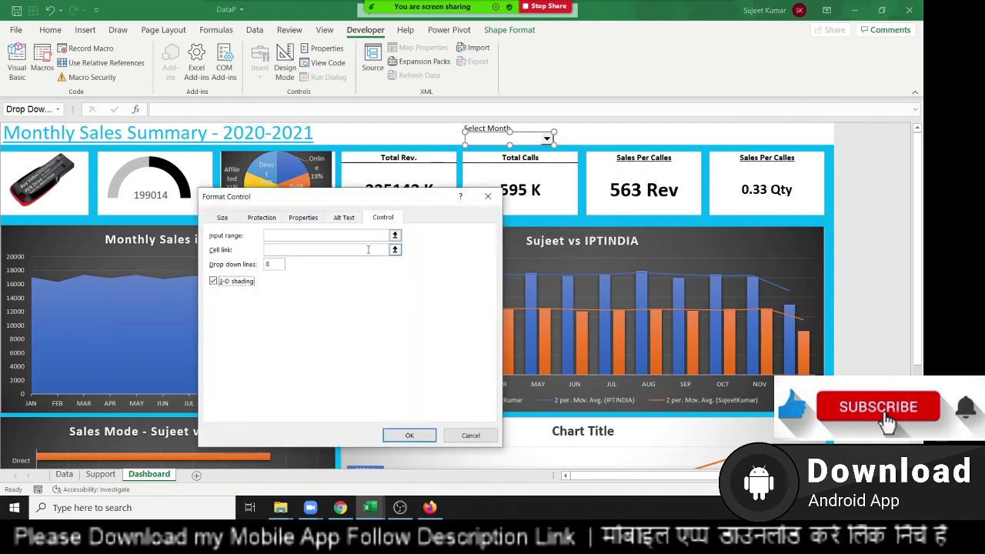
pyautogui.click(343, 236)
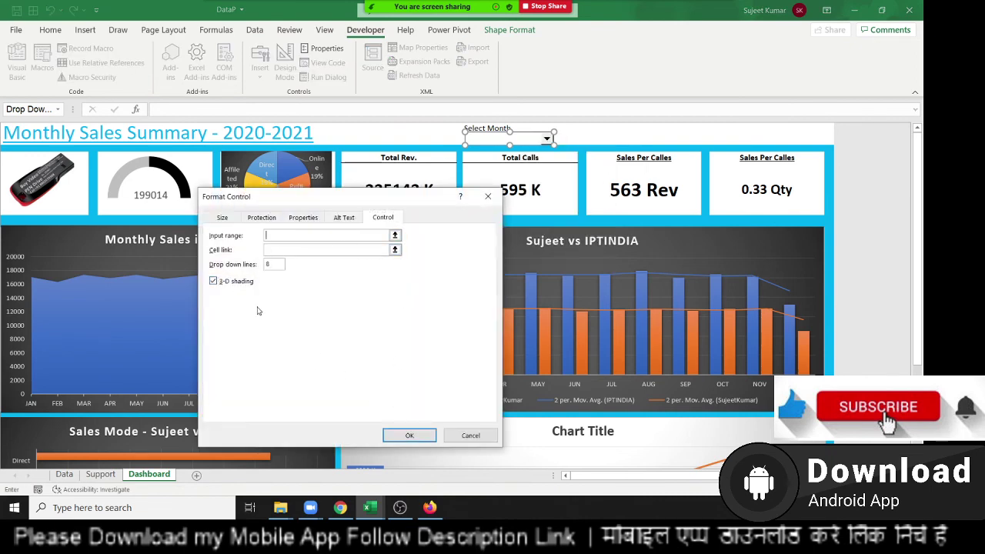
pyautogui.click(100, 474)
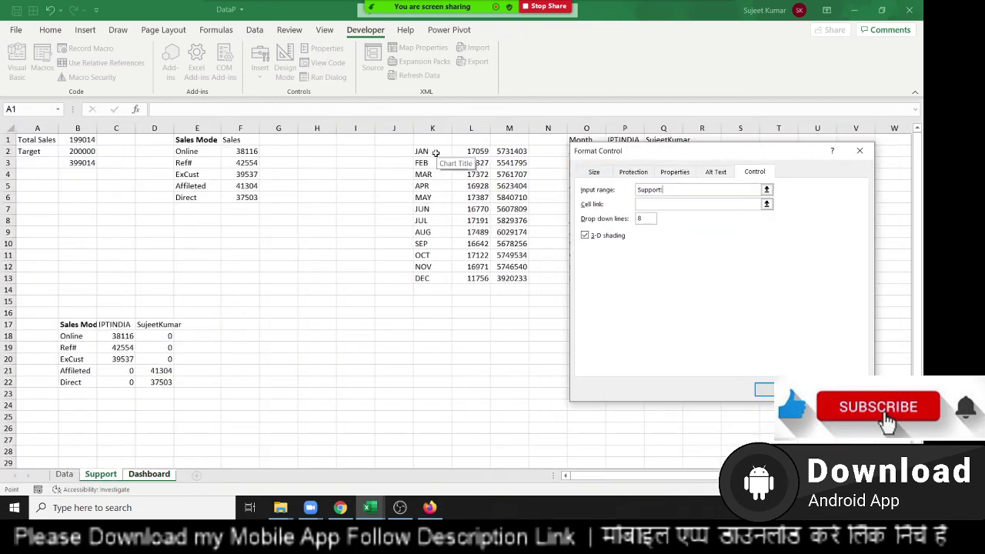
pyautogui.moveTo(435, 153); pyautogui.dragTo(431, 278)
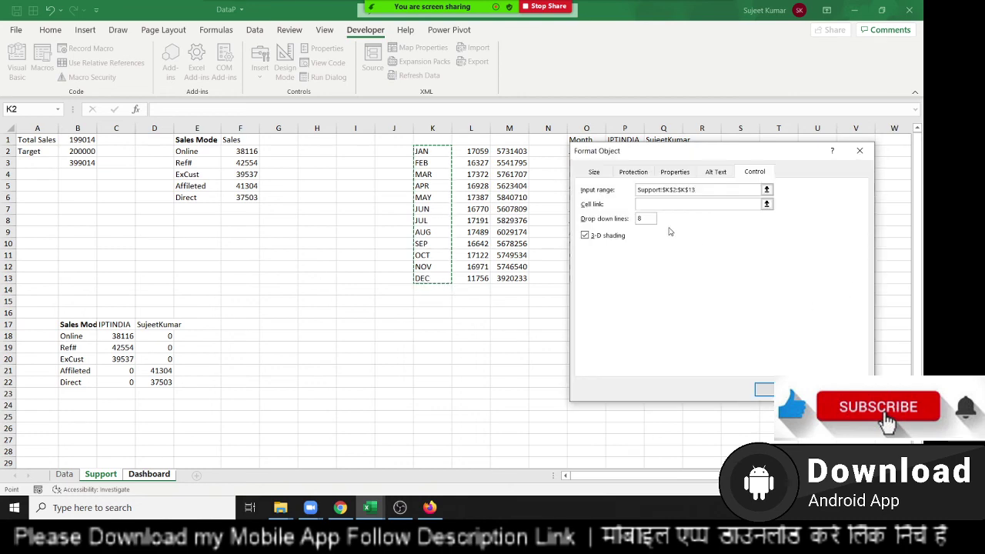
# Step: Link the drop-down's choice to Support!$K$18 and confirm the settings
pyautogui.click(656, 204)
pyautogui.click(149, 474)
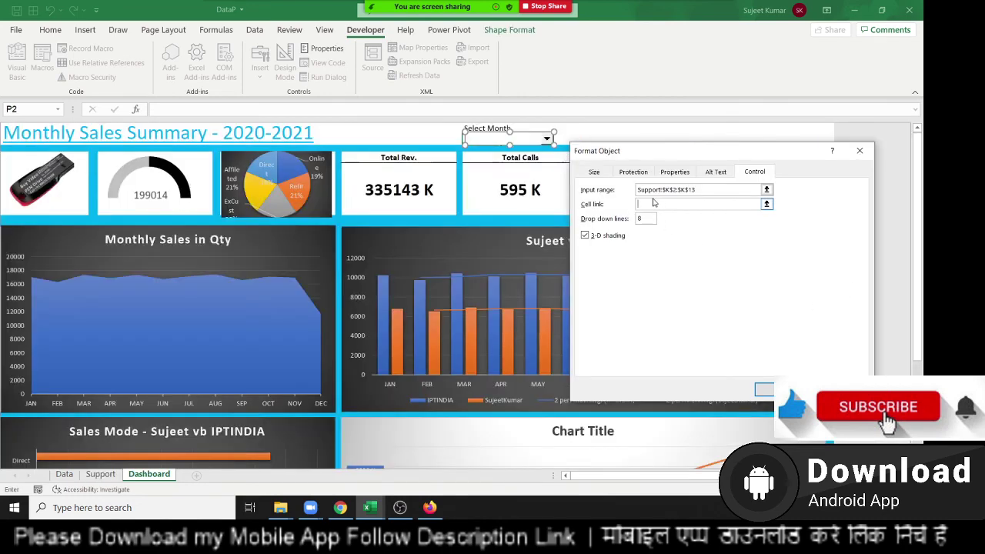
pyautogui.click(101, 474)
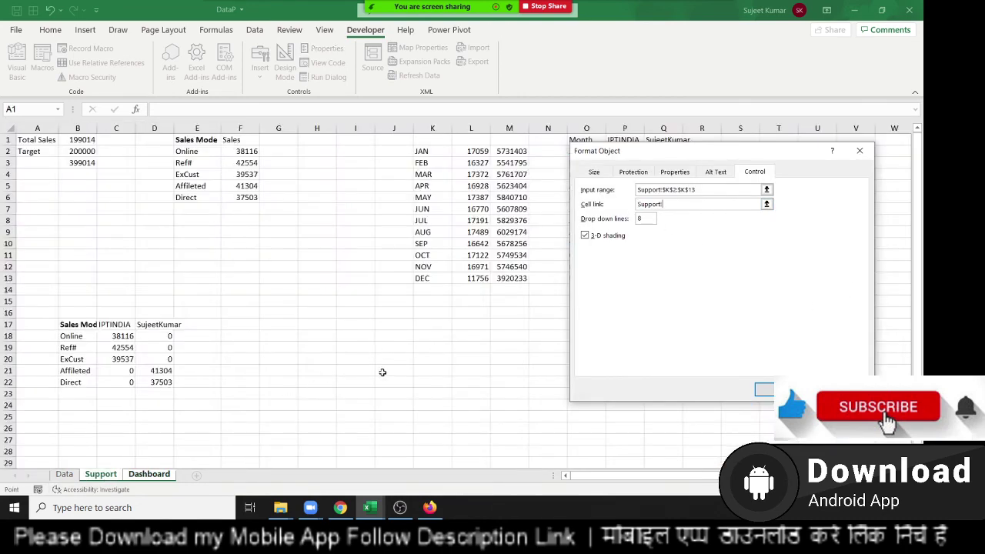
pyautogui.click(433, 336)
pyautogui.press('Return')
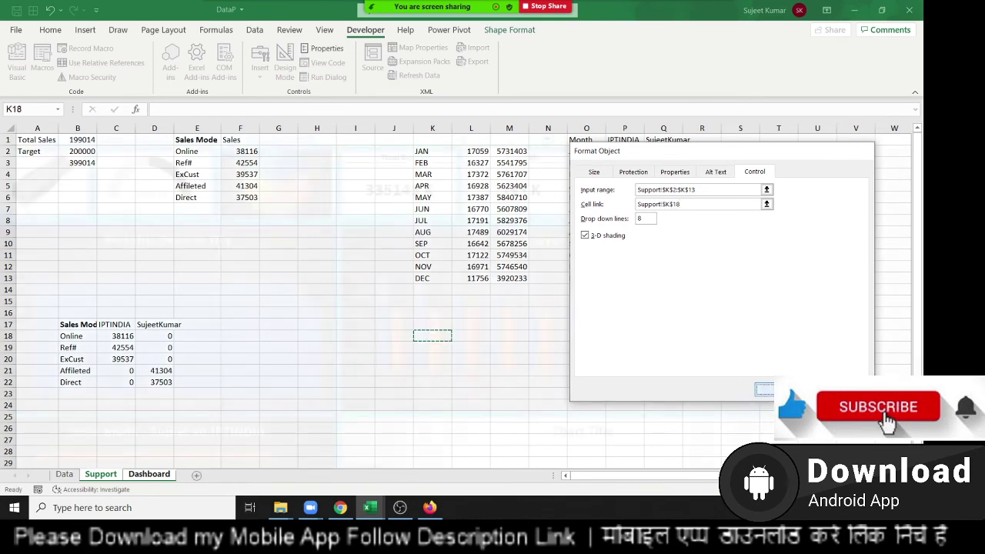
pyautogui.click(100, 475)
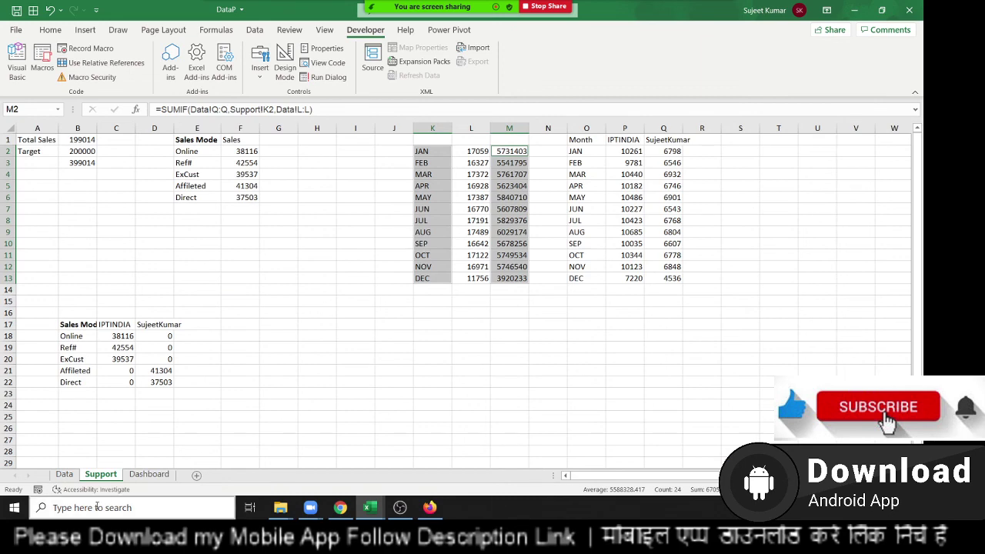
pyautogui.click(149, 475)
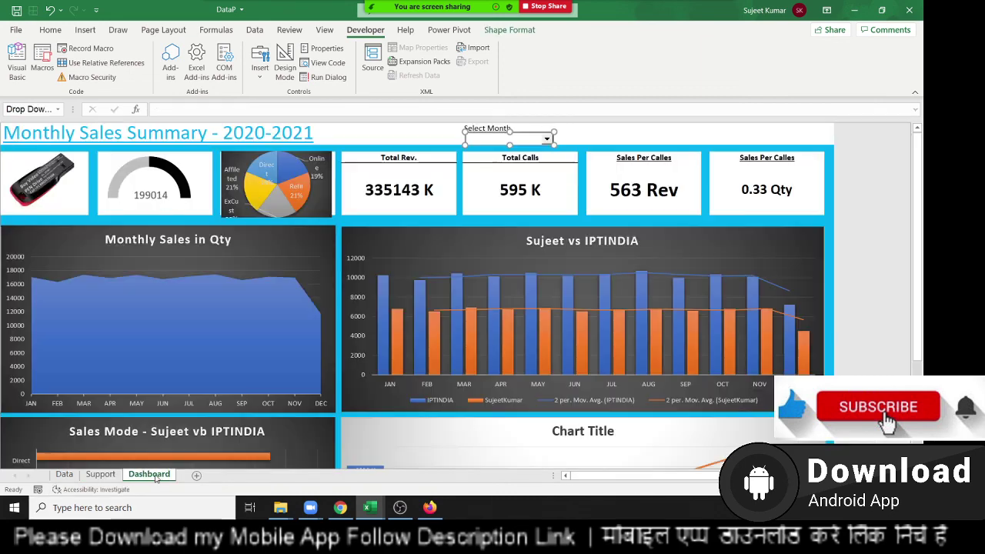
# Step: Test the Select Month drop-down by choosing JAN
pyautogui.click(603, 132)
pyautogui.click(548, 139)
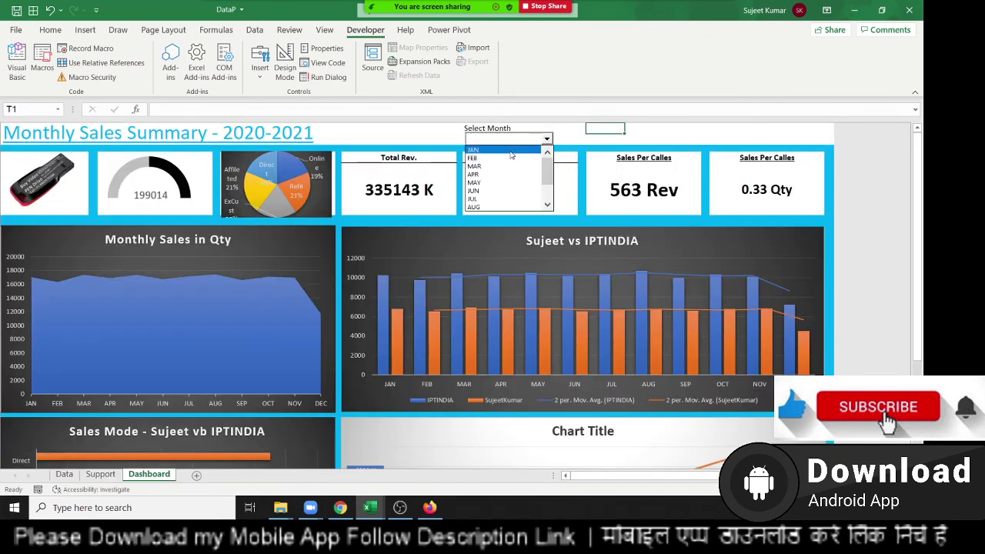
pyautogui.click(513, 148)
# Step: Label Support cell J18 with 'Month'
pyautogui.click(101, 475)
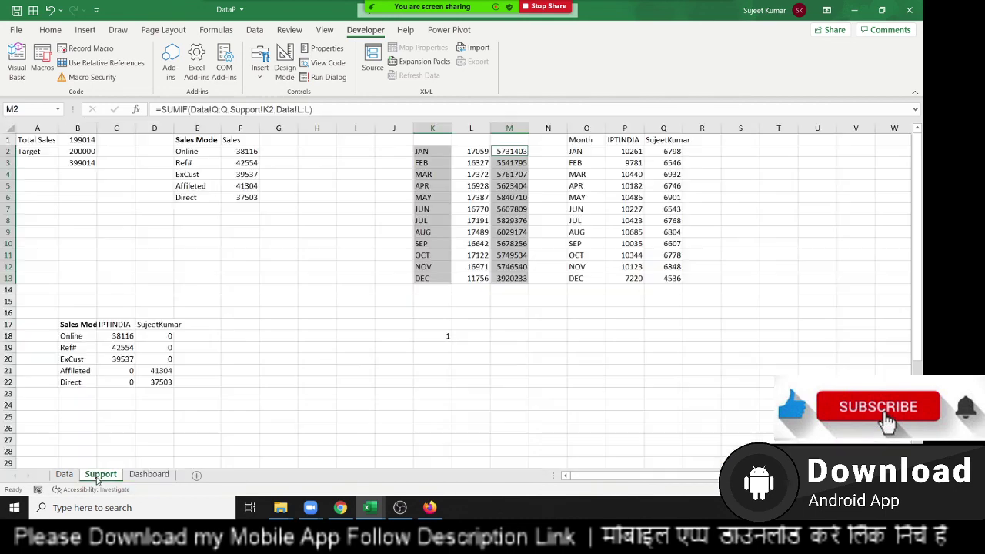
pyautogui.click(401, 338)
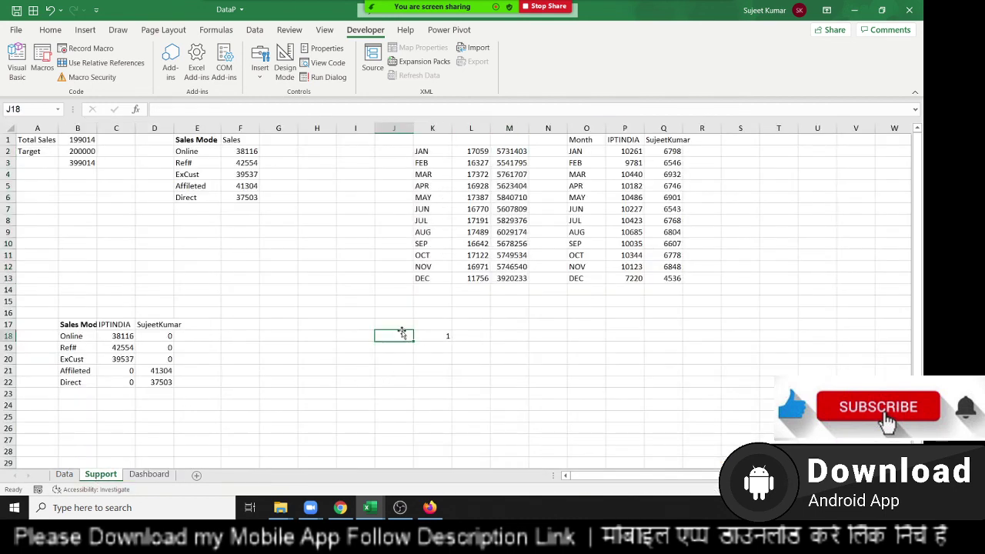
pyautogui.write('M')
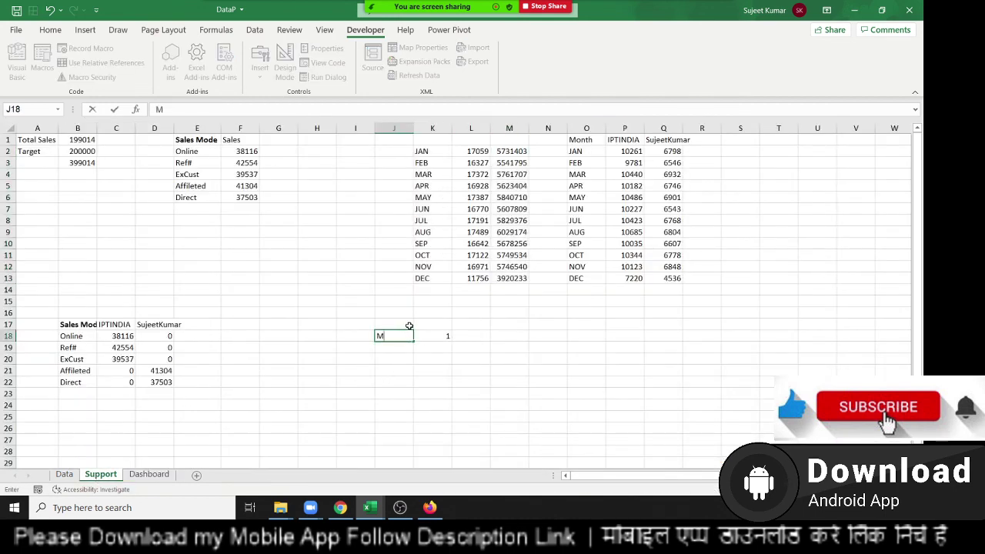
pyautogui.write('onth')
pyautogui.hotkey('ctrl', 'Return')
# Step: Try a CHOOSE formula in L18 using K18 and K2:K13, then undo it
pyautogui.press('Right')
pyautogui.press('Right')
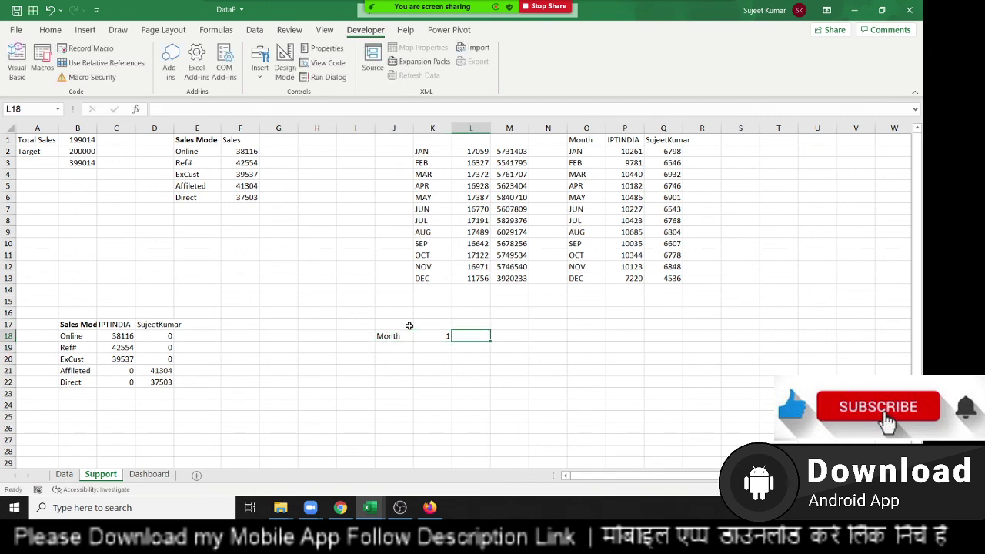
pyautogui.write('=v')
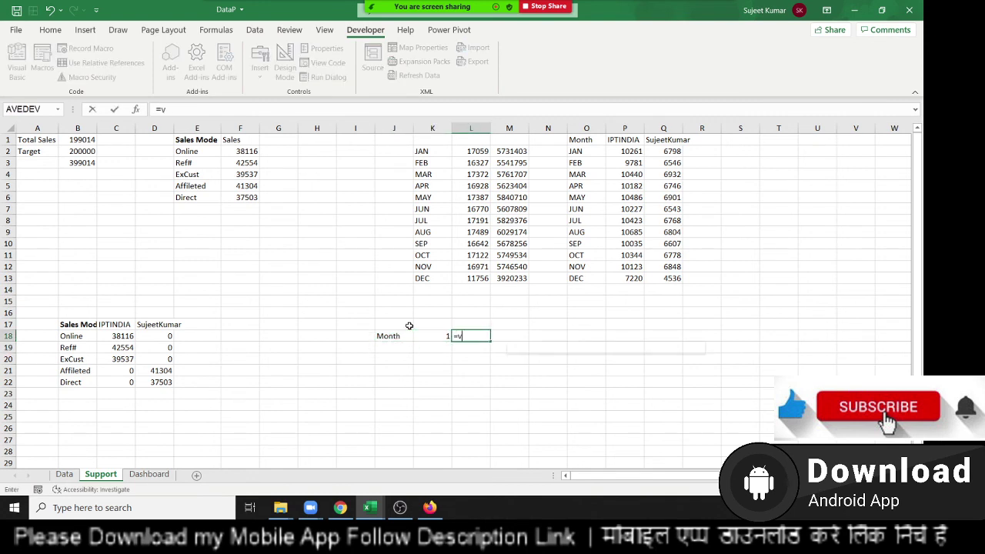
pyautogui.write('l')
pyautogui.press('Tab')
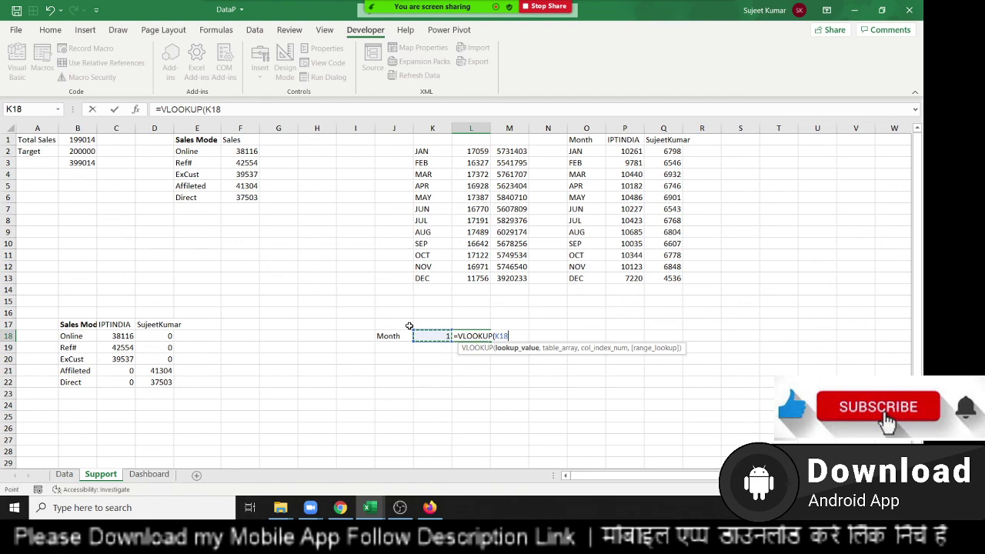
pyautogui.press('Escape')
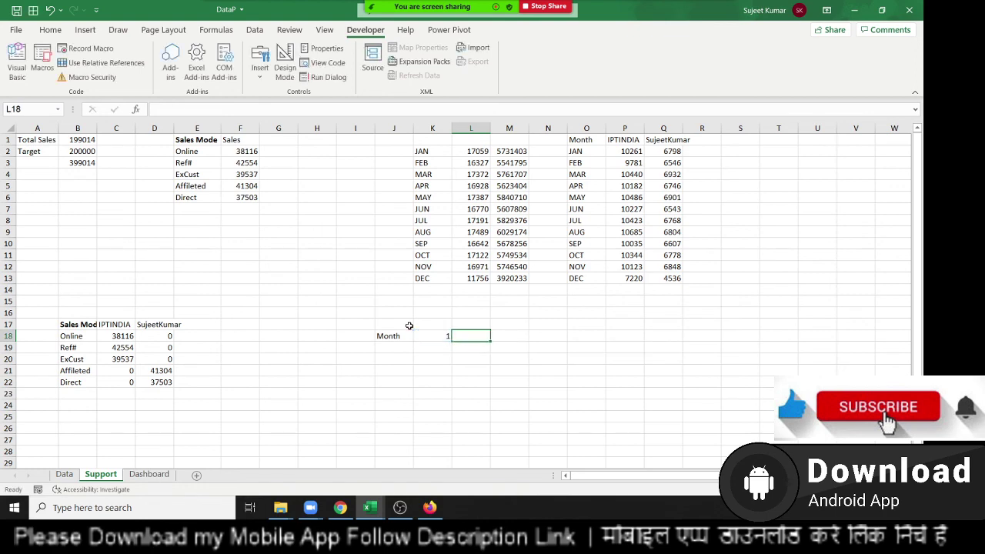
pyautogui.write('=')
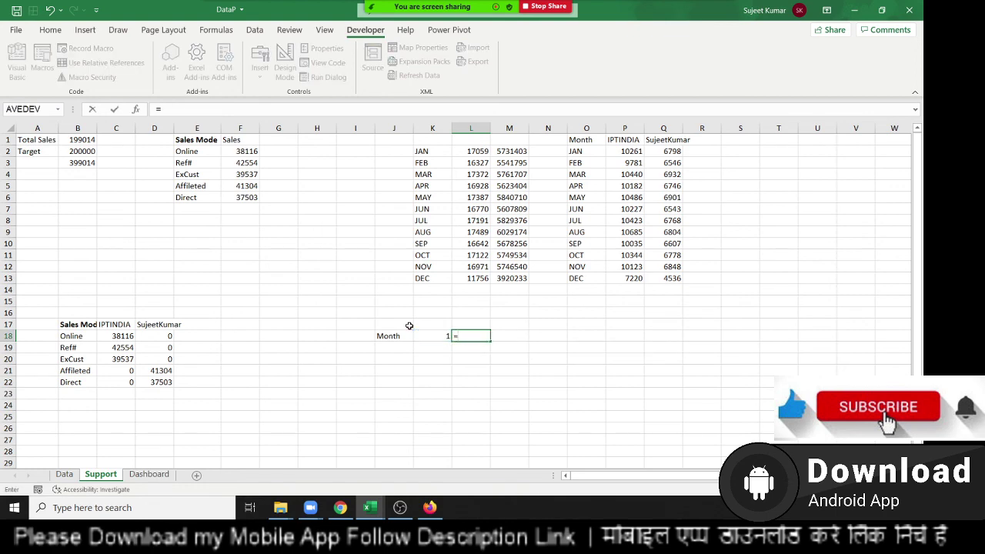
pyautogui.write('choo')
pyautogui.press('Tab')
pyautogui.press('Left')
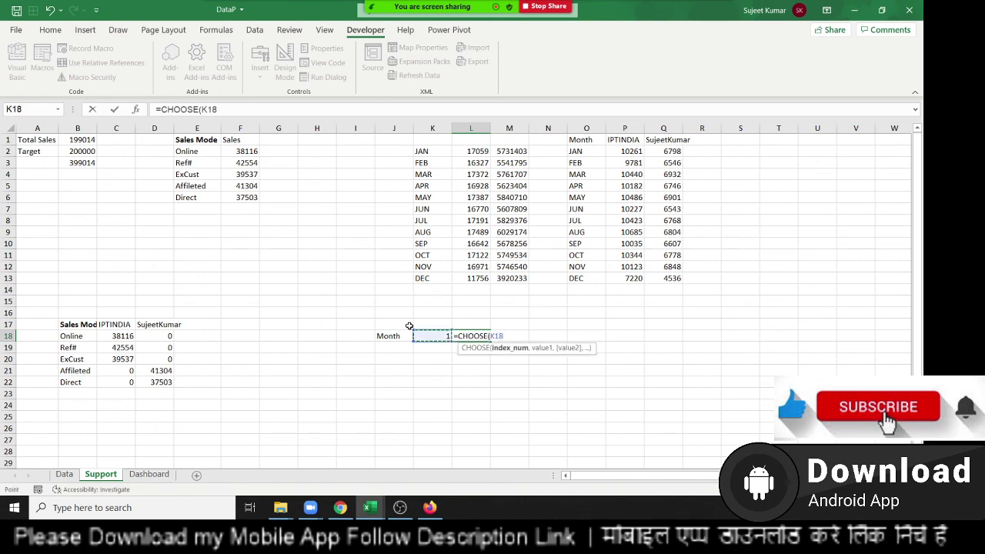
pyautogui.write(',')
pyautogui.press('Up')
pyautogui.press('Up')
pyautogui.press('Up')
pyautogui.press('Up')
pyautogui.press('Up')
pyautogui.press('Left')
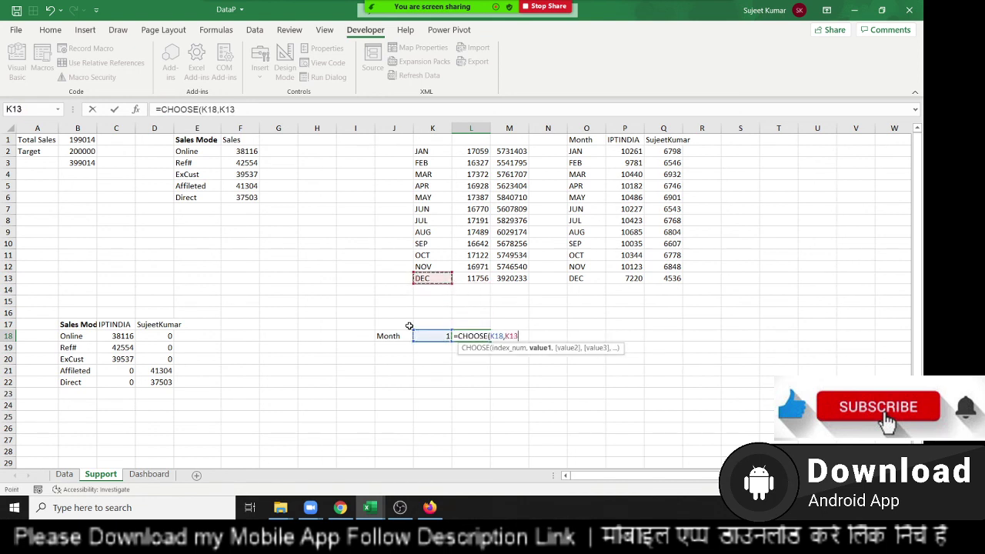
pyautogui.hotkey('ctrl', 'shift', 'Up')
pyautogui.press('Return')
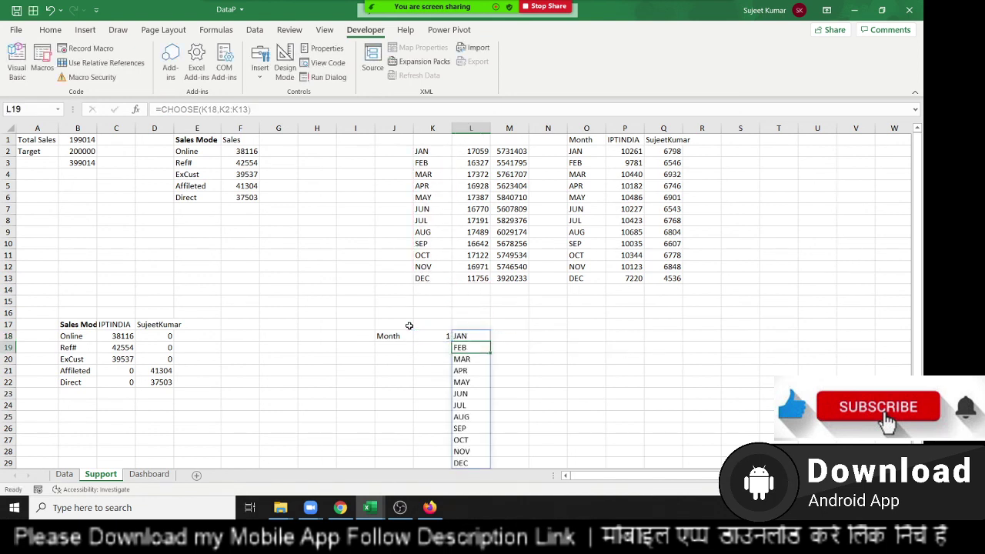
pyautogui.hotkey('ctrl', 'z')
# Step: Number the months 1–12 in J2:J13 with the fill handle
pyautogui.press('Left')
pyautogui.press('Up')
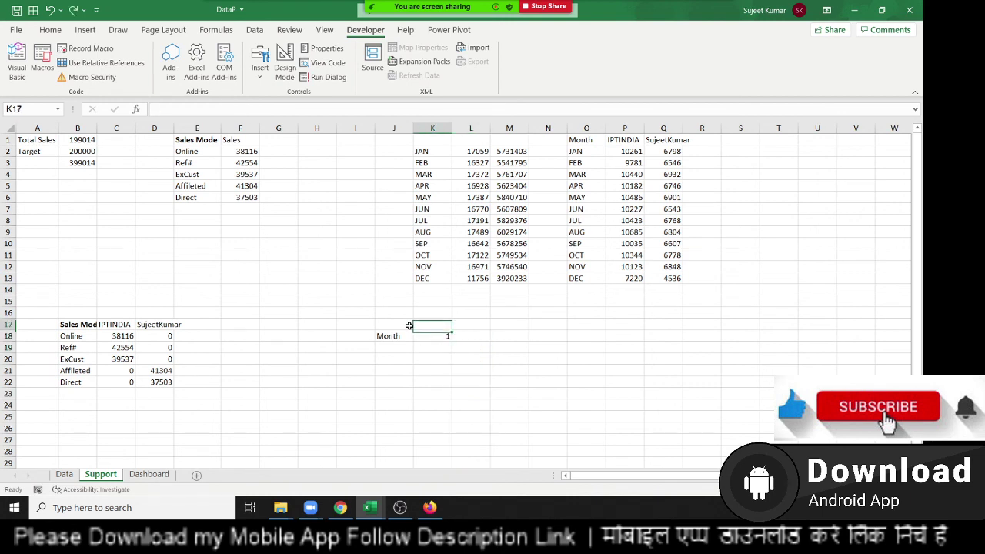
pyautogui.press('Up')
pyautogui.press('Up')
pyautogui.press('Up')
pyautogui.press('Up')
pyautogui.hotkey('ctrl', 'Up')
pyautogui.press('Down')
pyautogui.press('Left')
pyautogui.press('Up')
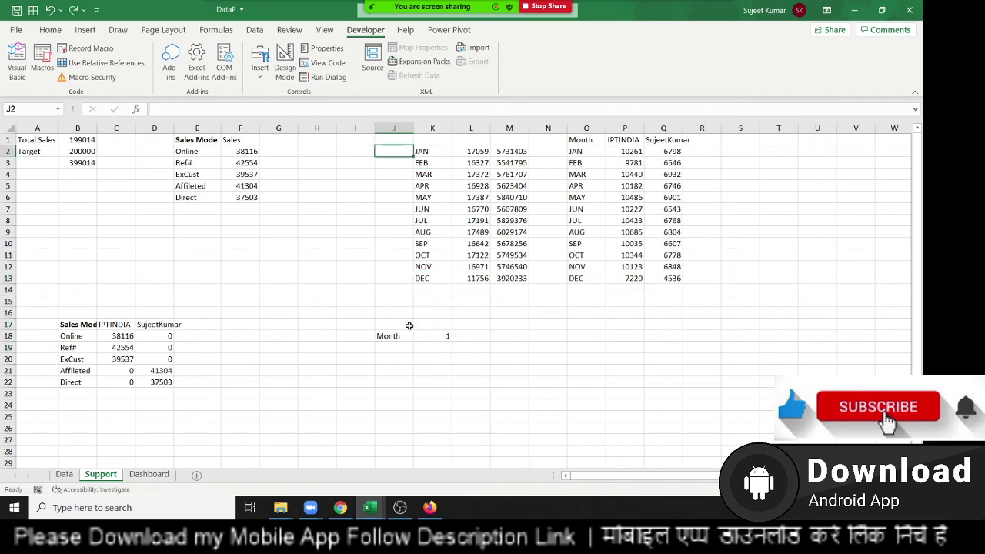
pyautogui.write('1')
pyautogui.press('Return')
pyautogui.write('1')
pyautogui.press('BackSpace')
pyautogui.write('2')
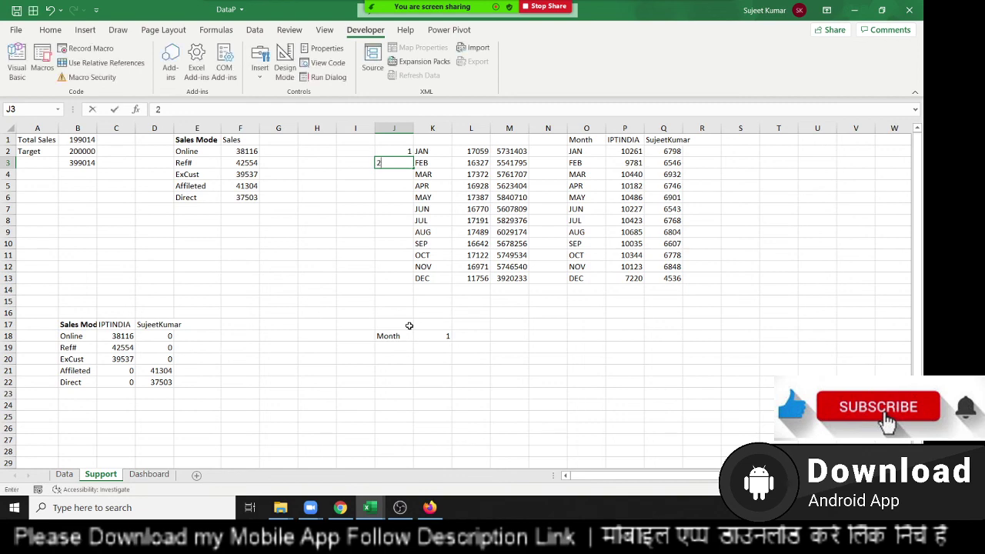
pyautogui.press('Return')
pyautogui.press('Up')
pyautogui.press('Up')
pyautogui.hotkey('shift', 'Down')
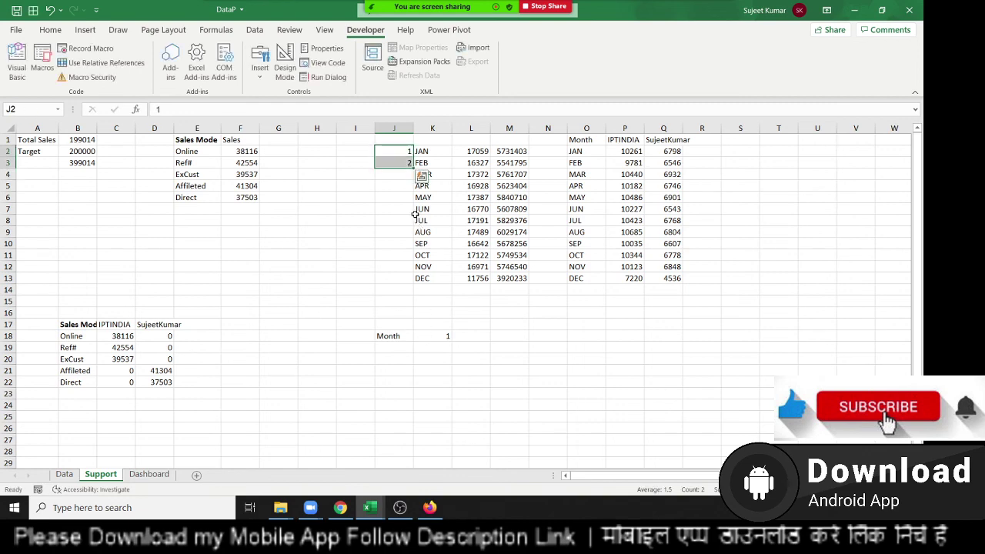
pyautogui.moveTo(413, 168); pyautogui.dragTo(416, 280)
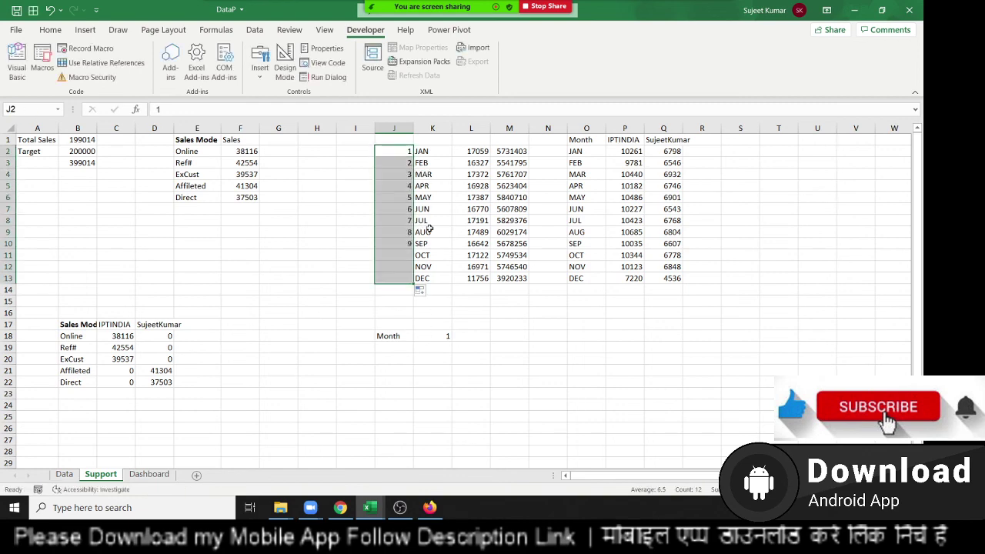
# Step: Enter =VLOOKUP(K18,J2:K13,2,0) in Support cell L18
pyautogui.click(467, 336)
pyautogui.write('=')
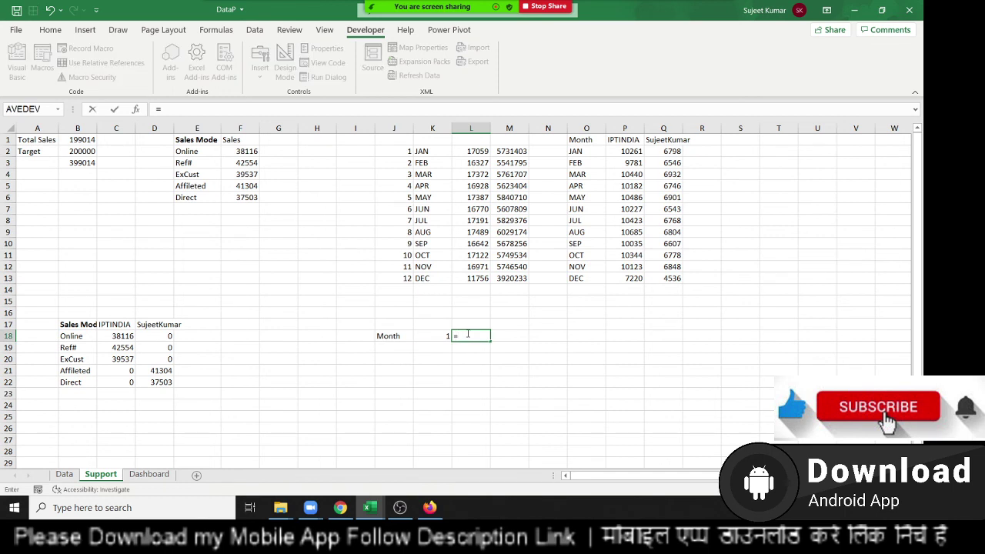
pyautogui.write('motn')
pyautogui.press('BackSpace')
pyautogui.press('BackSpace')
pyautogui.write('on')
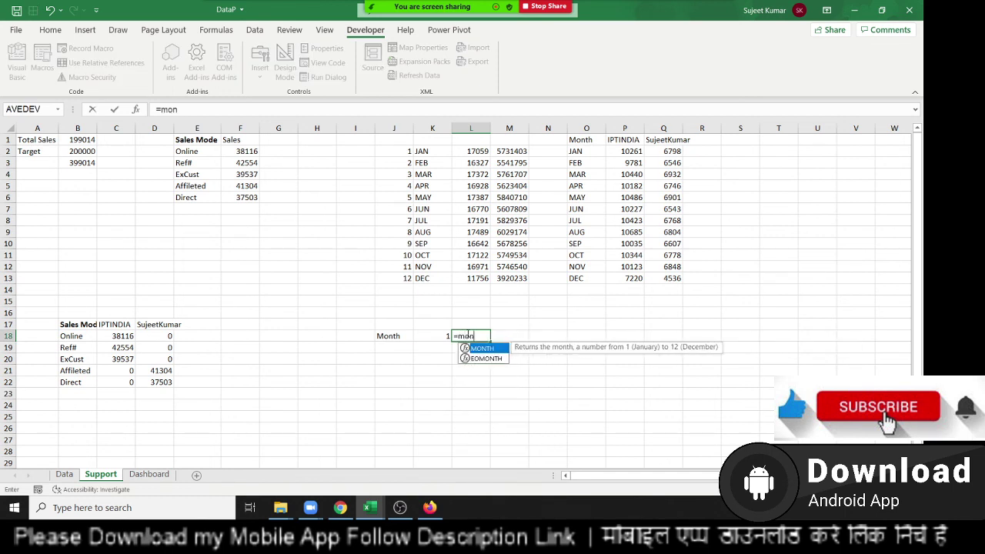
pyautogui.press('Tab')
pyautogui.press('BackSpace')
pyautogui.press('BackSpace')
pyautogui.press('BackSpace')
pyautogui.write('=')
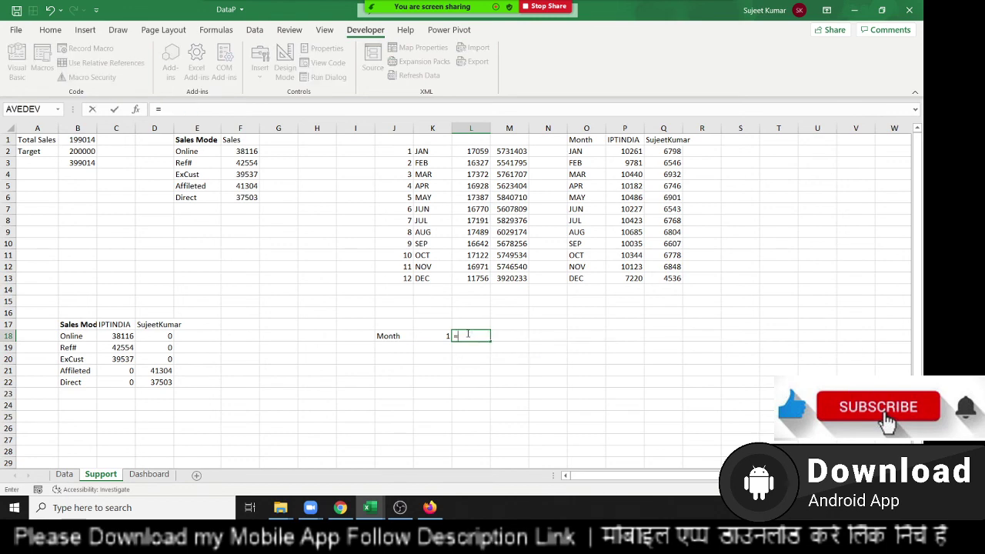
pyautogui.write('vl')
pyautogui.press('Tab')
pyautogui.click(435, 335)
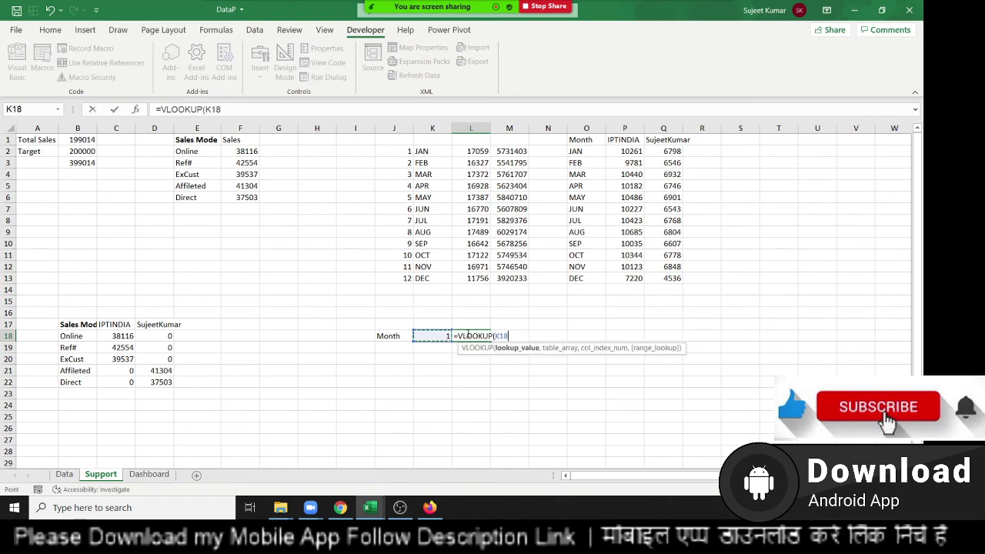
pyautogui.write(',')
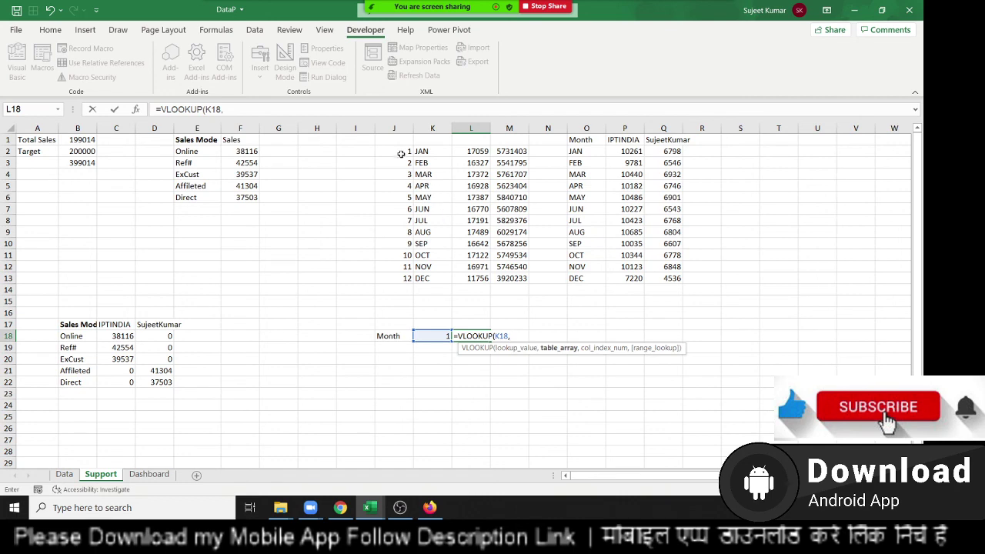
pyautogui.moveTo(402, 151); pyautogui.dragTo(424, 275)
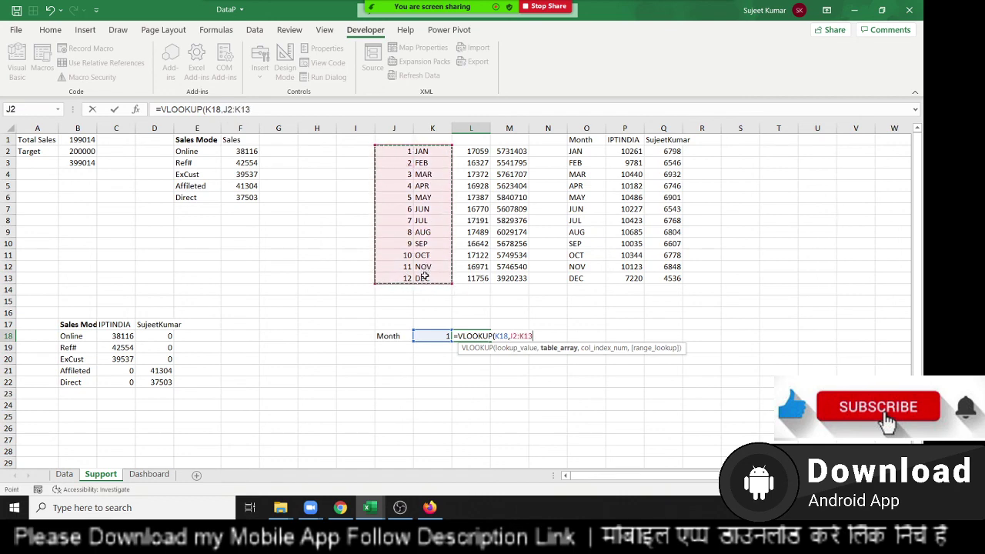
pyautogui.write(',1')
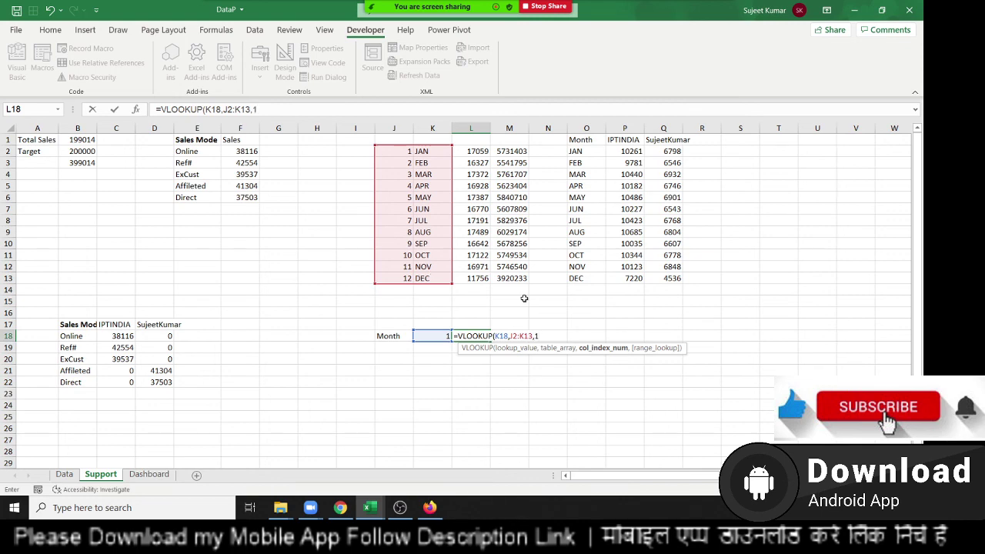
pyautogui.press('BackSpace')
pyautogui.write('2,0')
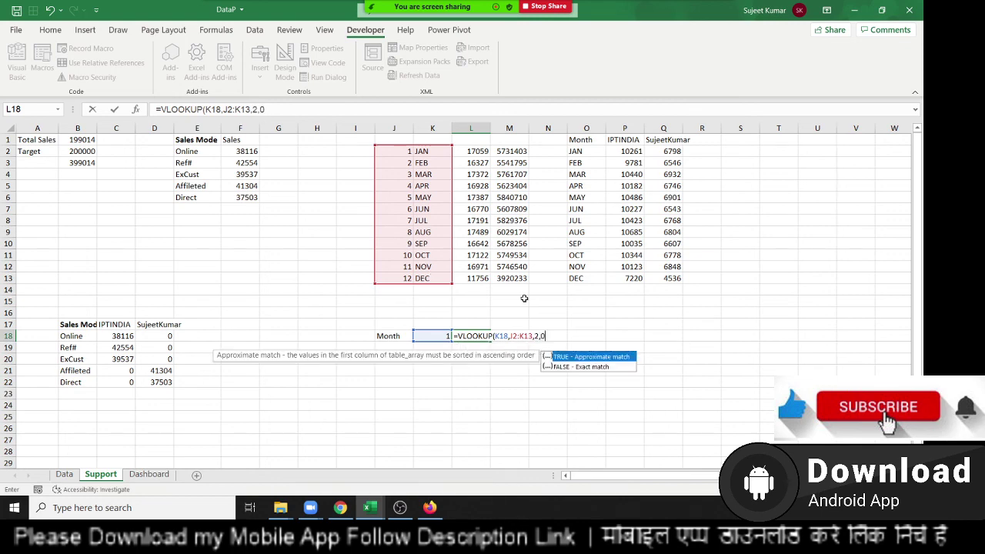
pyautogui.press('Return')
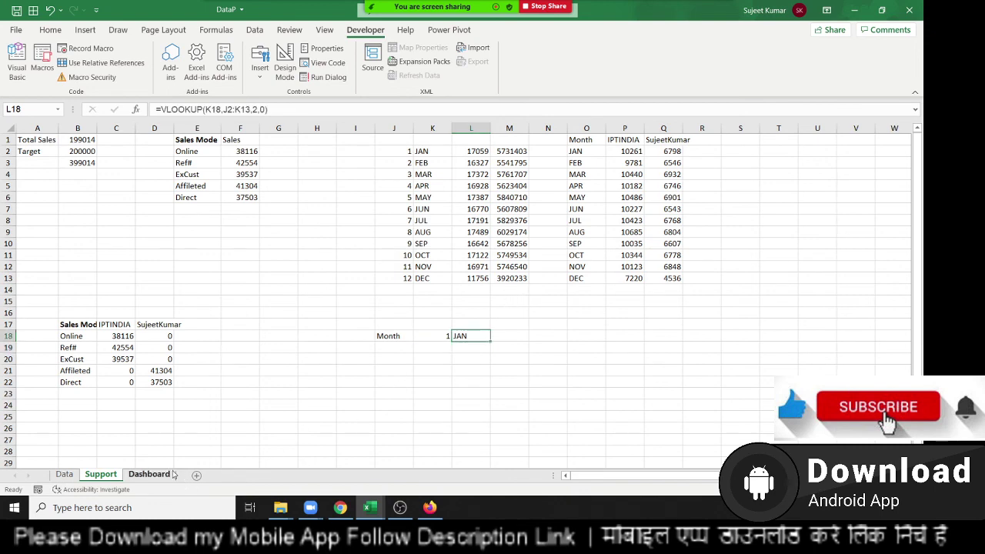
pyautogui.click(148, 474)
# Step: Choose FEB in the Select Month drop-down
pyautogui.click(546, 139)
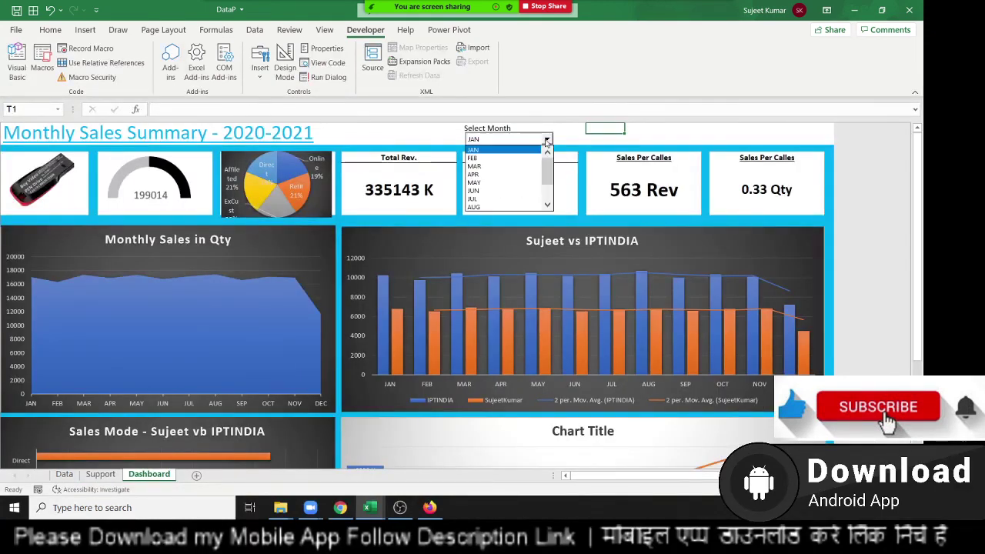
pyautogui.click(522, 157)
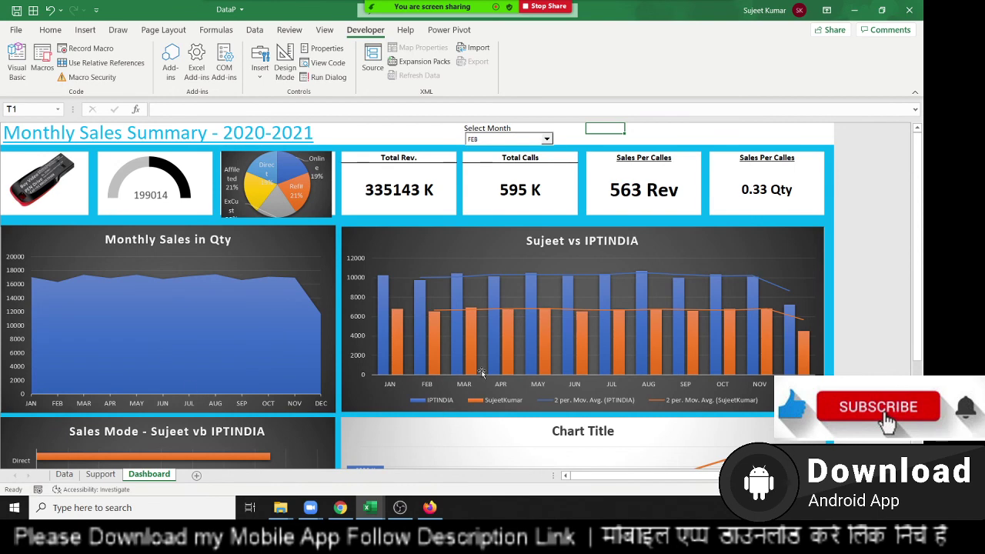
pyautogui.moveTo(489, 328)
pyautogui.scroll(-2, 489, 328)
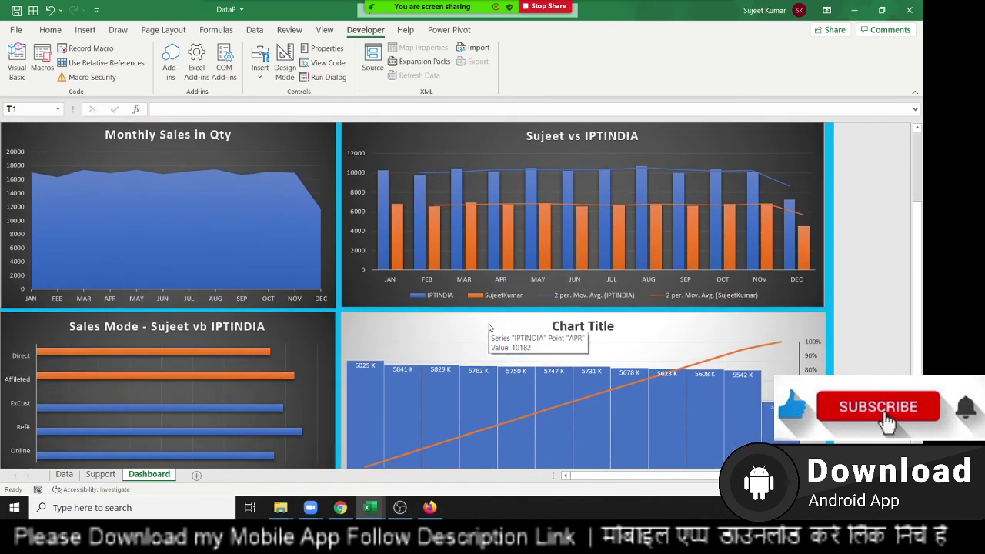
pyautogui.scroll(-1, 489, 326)
pyautogui.scroll(3, 489, 326)
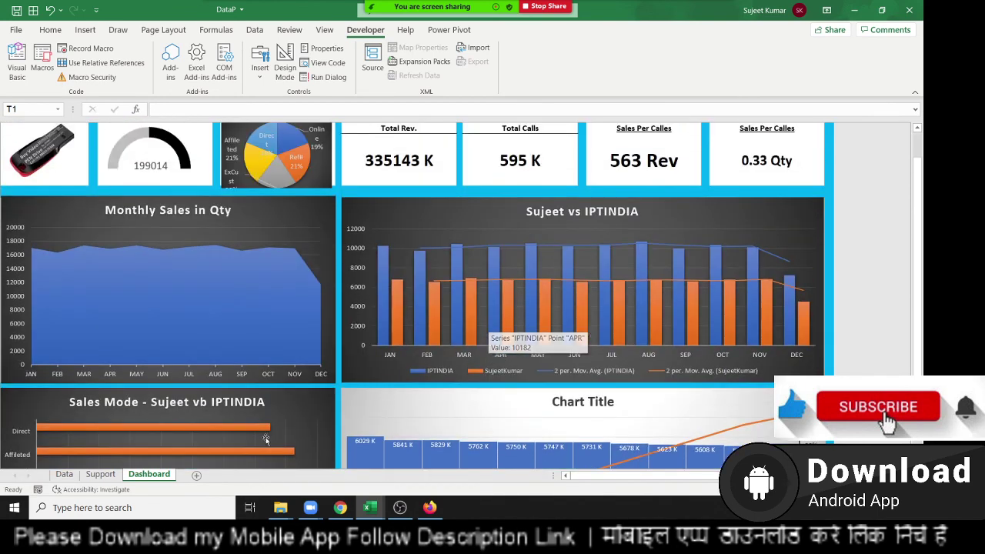
# Step: Check the Support and Data sheets, selecting E2 and I3, then return to Dashboard
pyautogui.click(100, 474)
pyautogui.click(64, 474)
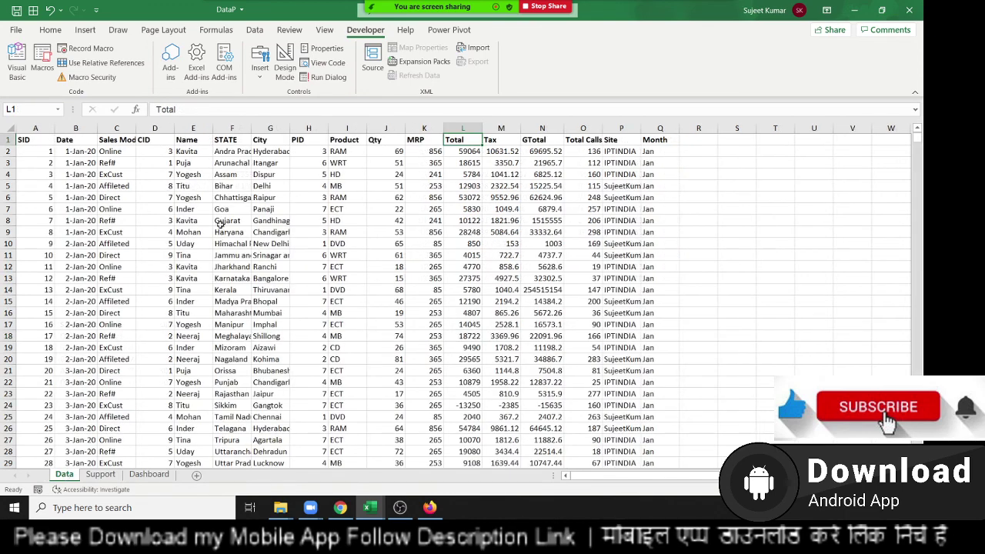
pyautogui.click(193, 150)
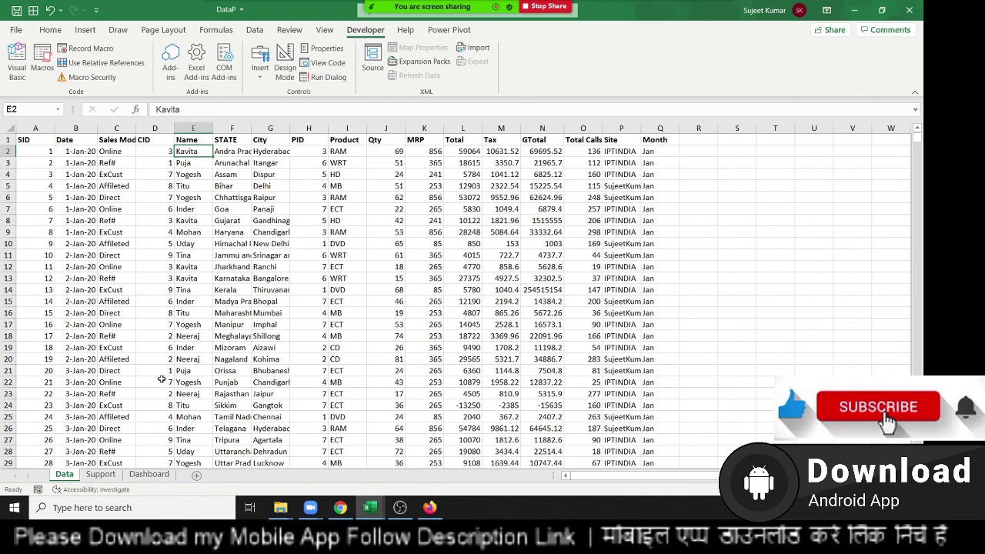
pyautogui.click(350, 162)
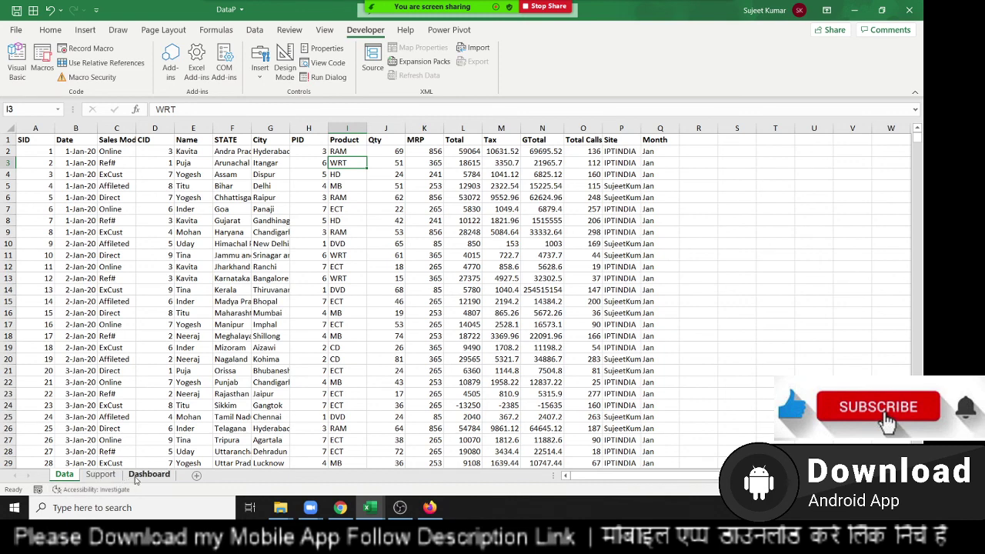
pyautogui.click(148, 474)
pyautogui.scroll(1, 839, 291)
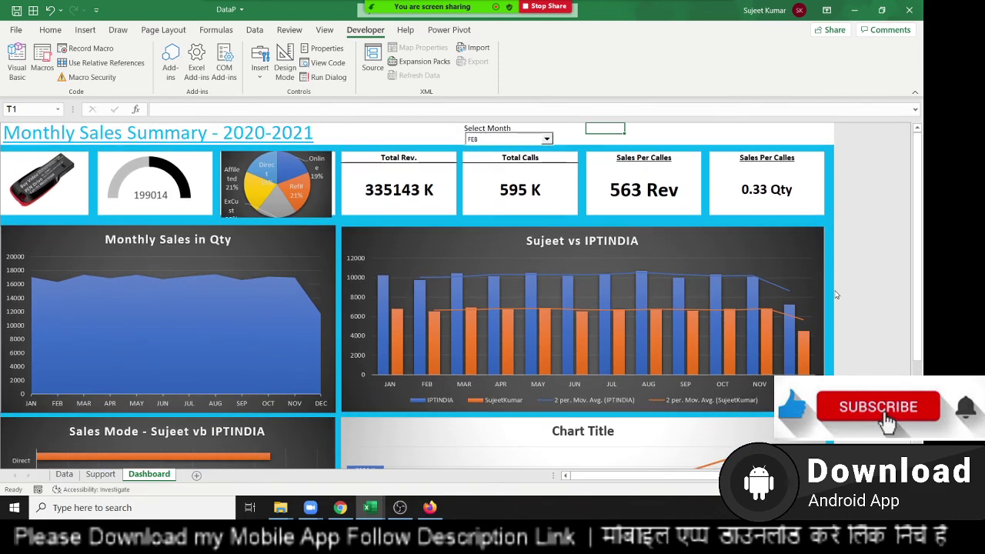
# Step: Select the two Sales Per Calles header cells on the dashboard cards
pyautogui.click(692, 157)
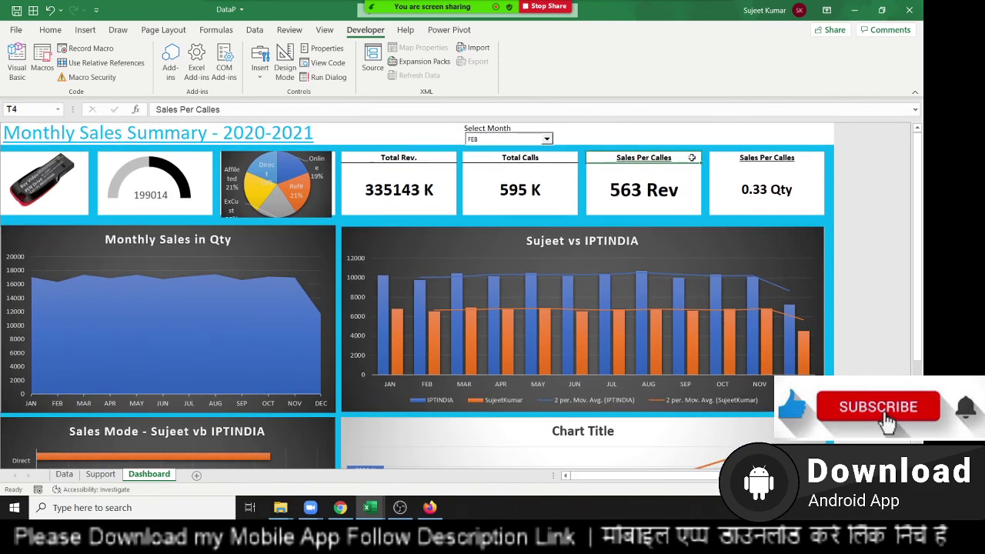
pyautogui.click(60, 32)
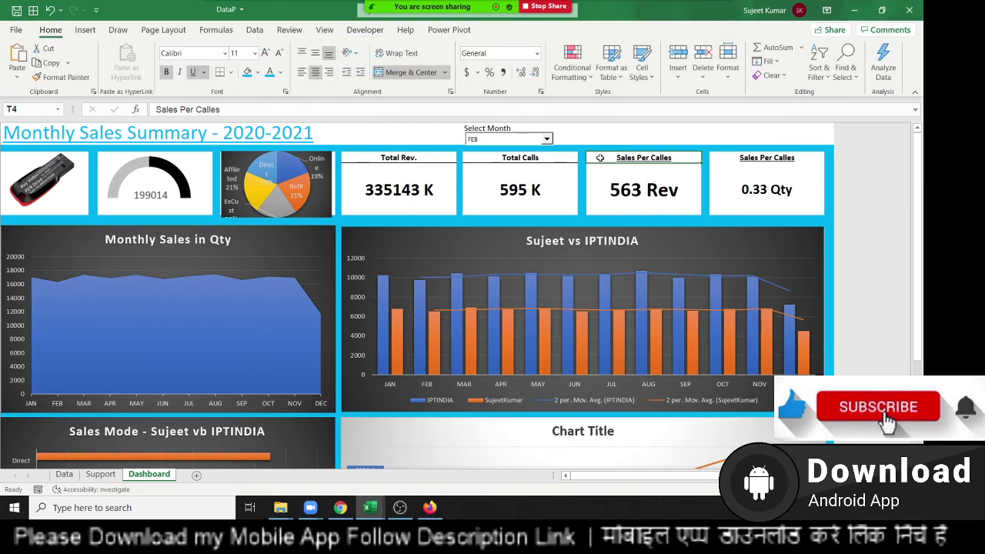
pyautogui.click(735, 160)
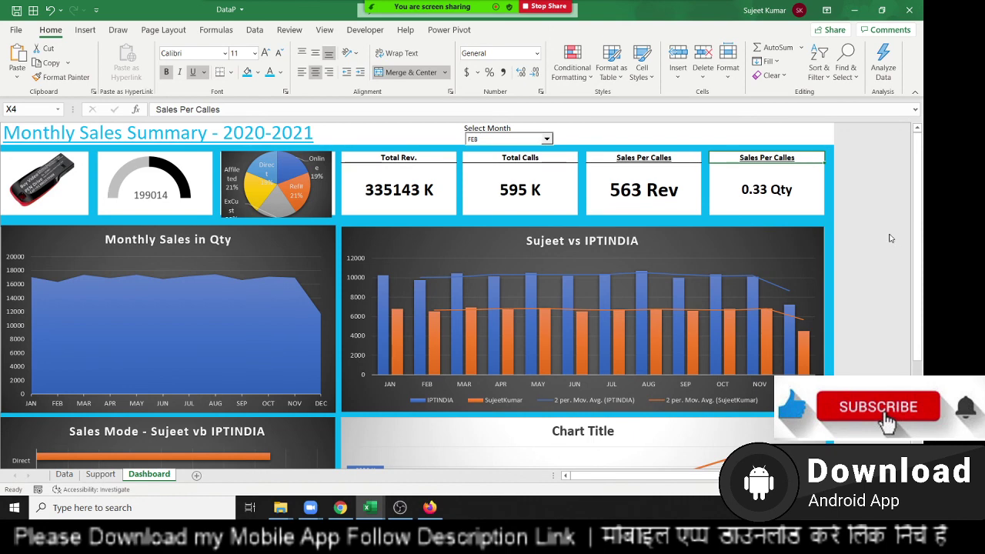
pyautogui.click(819, 136)
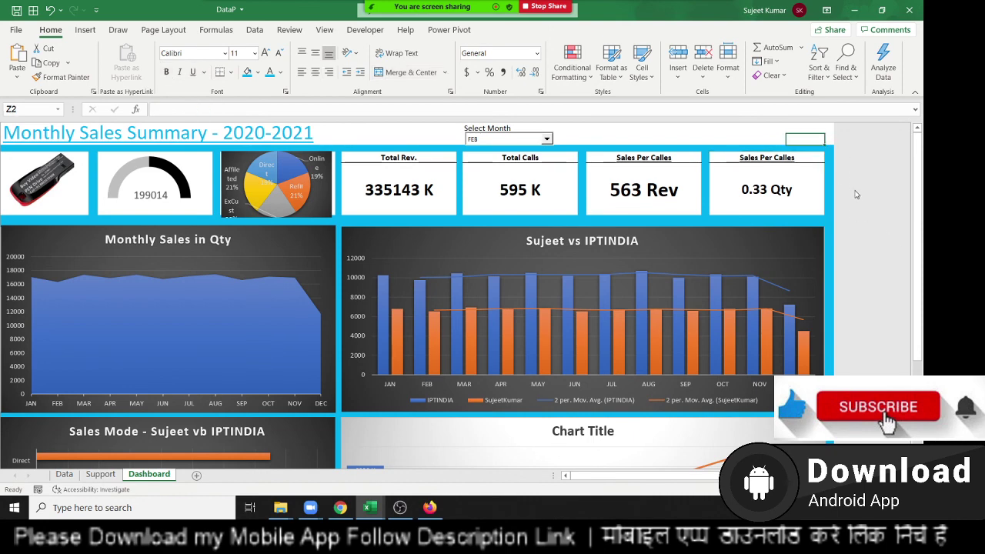
# Step: Save the DataP workbook and minimise Excel to the desktop with Win+D
pyautogui.scroll(-2, 724, 259)
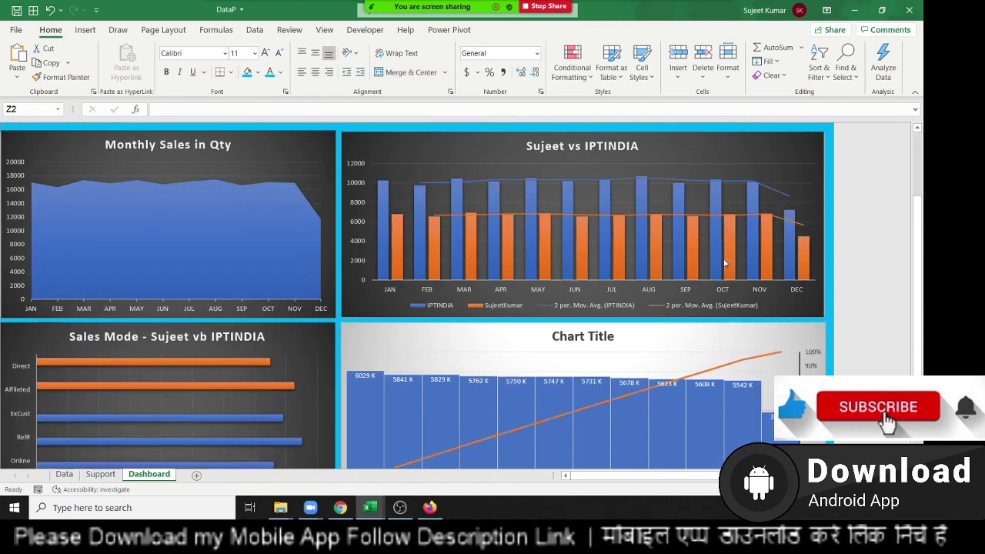
pyautogui.scroll(2, 723, 262)
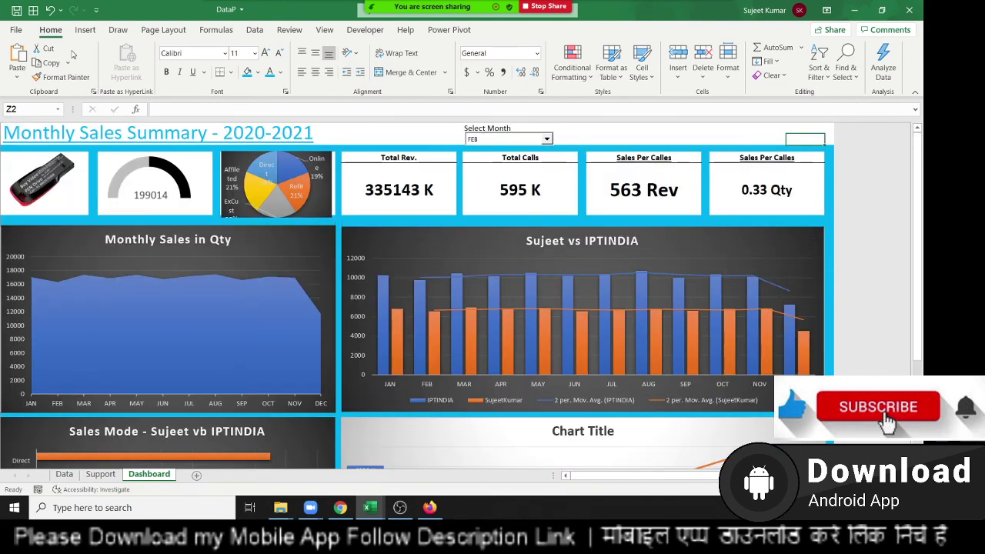
pyautogui.click(18, 10)
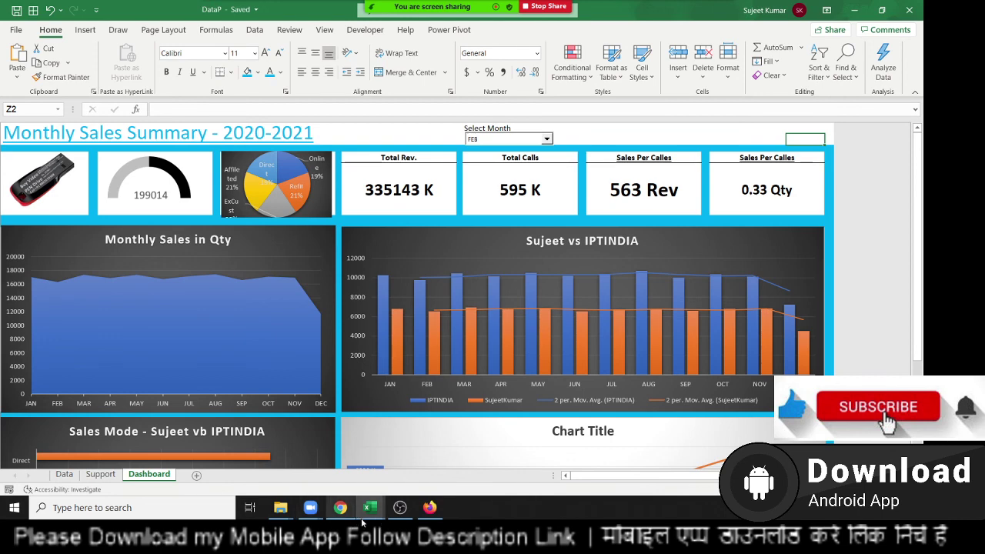
pyautogui.press('super+d')
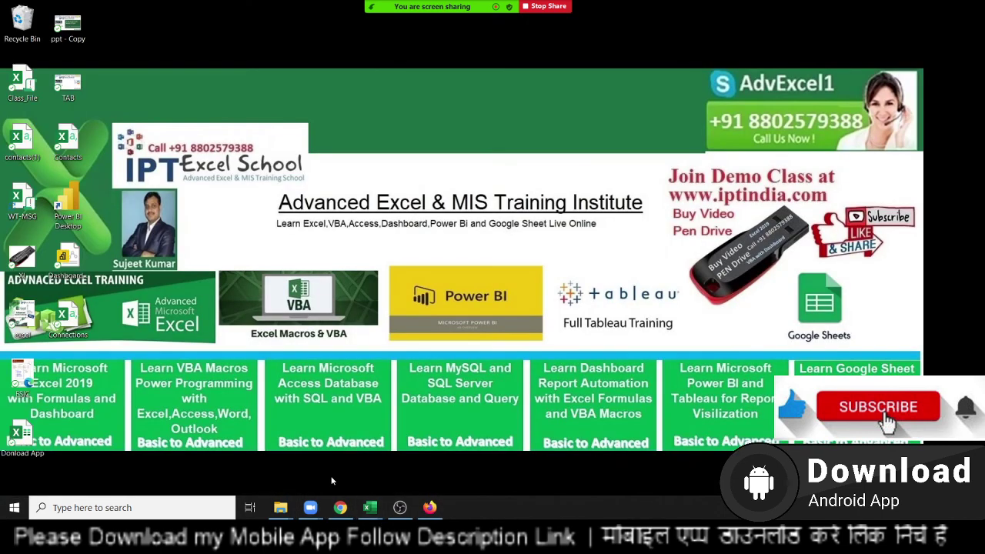